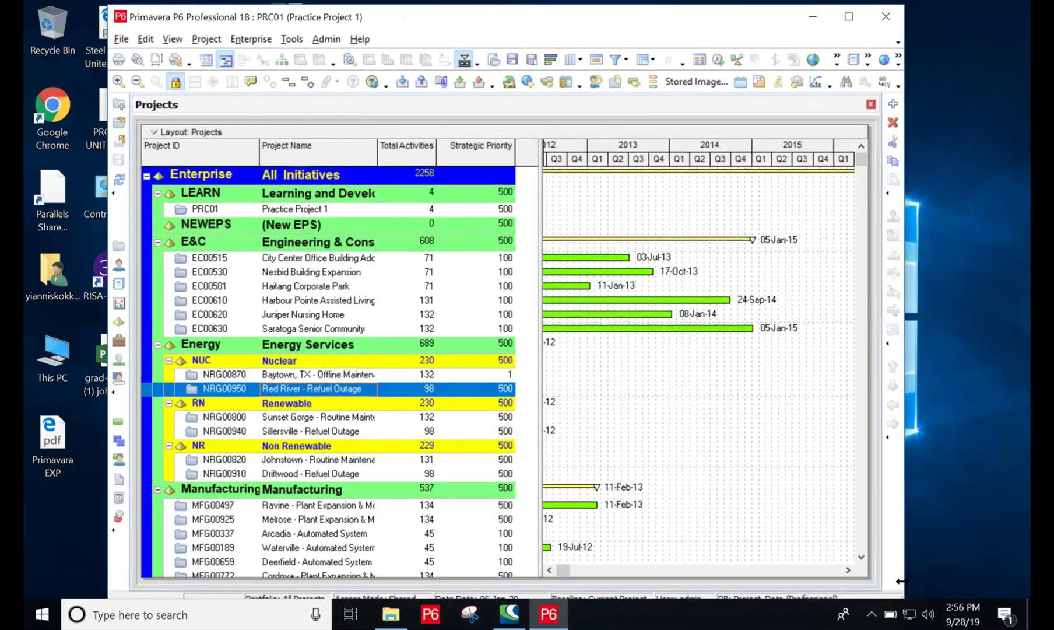
Step: Widen the program window and reposition it on the desktop so it fits fully on screen
drag(903, 584, 1021, 600)
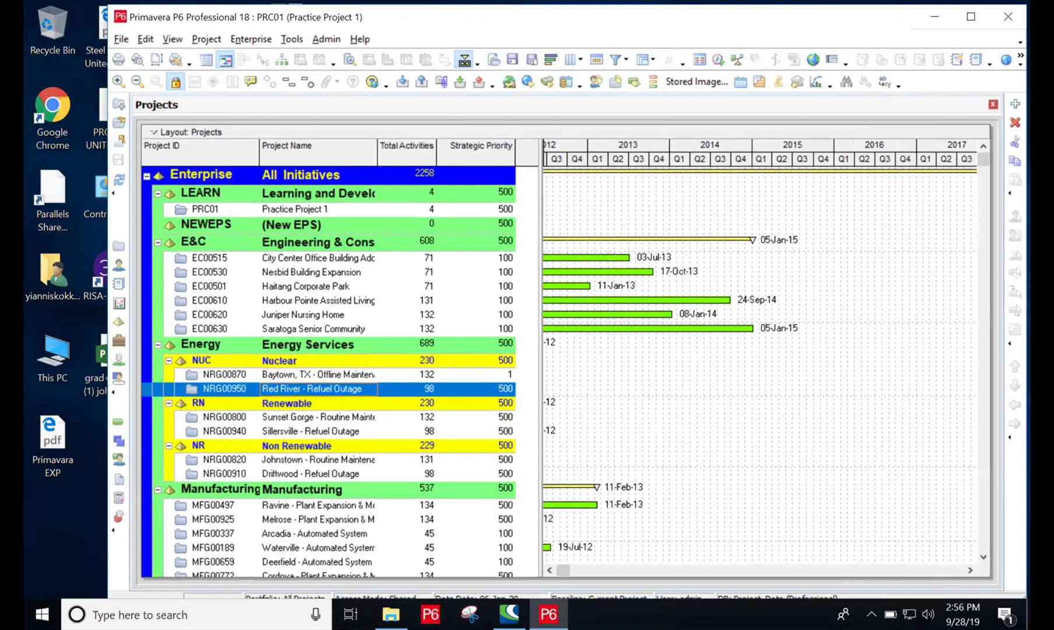
drag(525, 4, 525, 0)
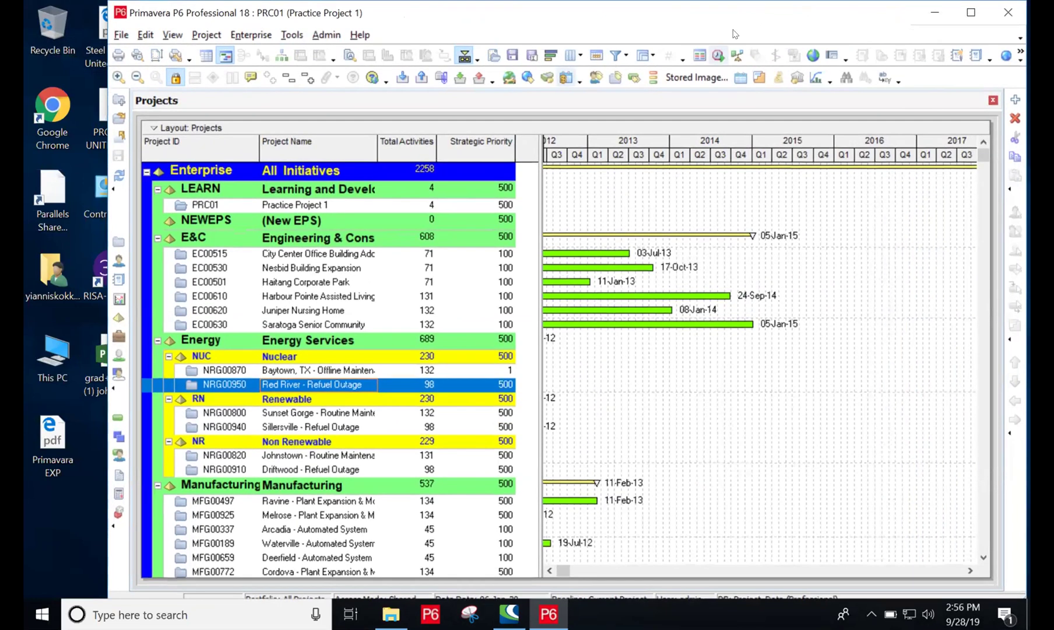
drag(735, 15, 668, 15)
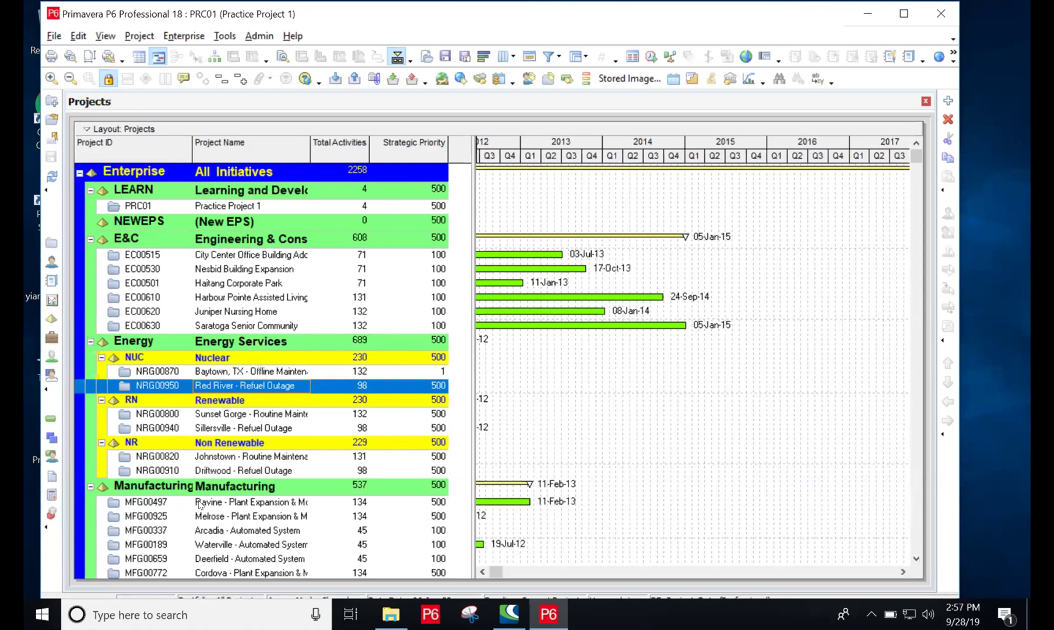
Step: Start a new project under the Manufacturing EPS node and accept Manufacturing as its EPS level
click(199, 503)
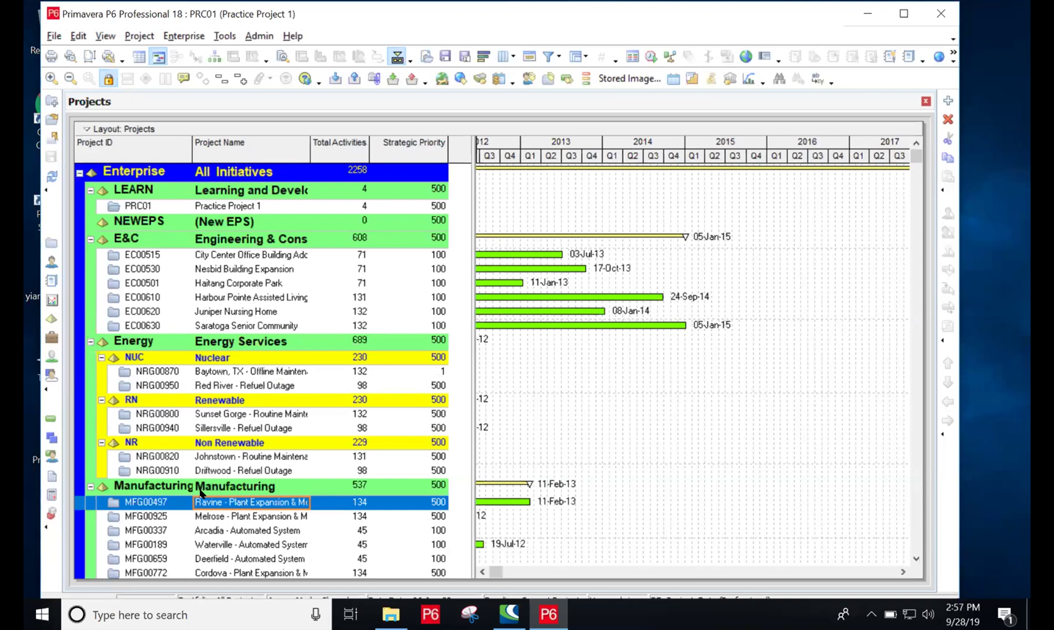
click(200, 488)
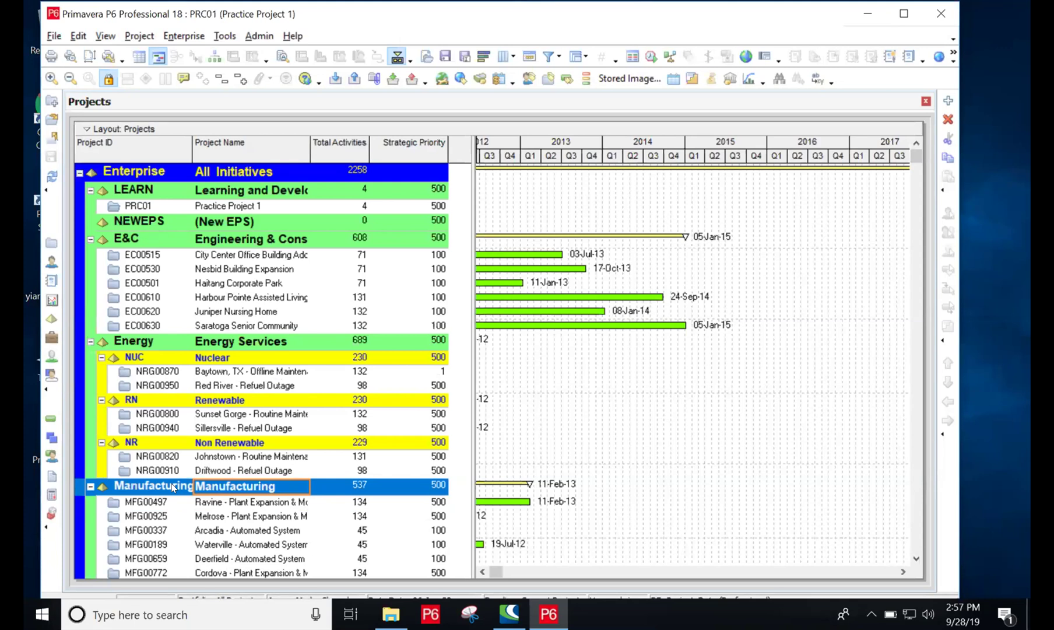
scroll(173, 487, down, 6)
scroll(173, 487, up, 3)
scroll(173, 488, down, 1)
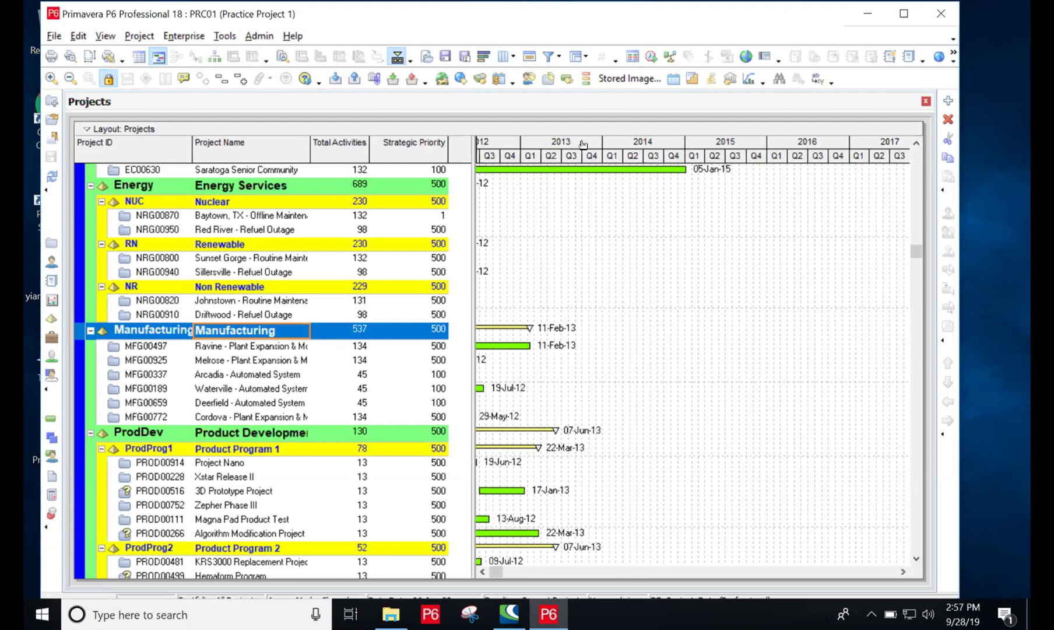
click(949, 101)
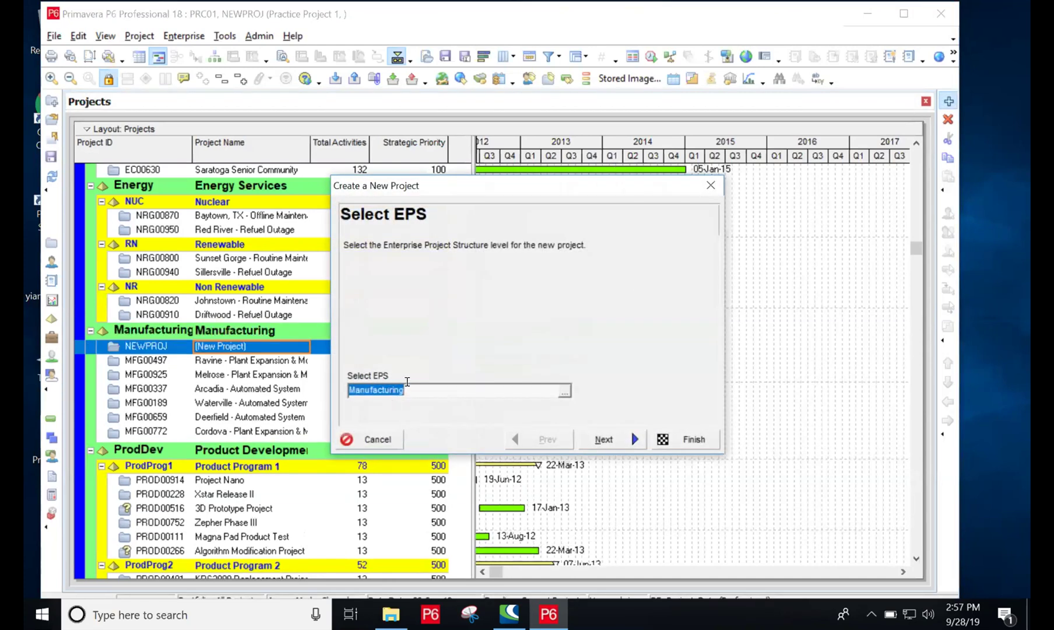
drag(568, 185, 649, 122)
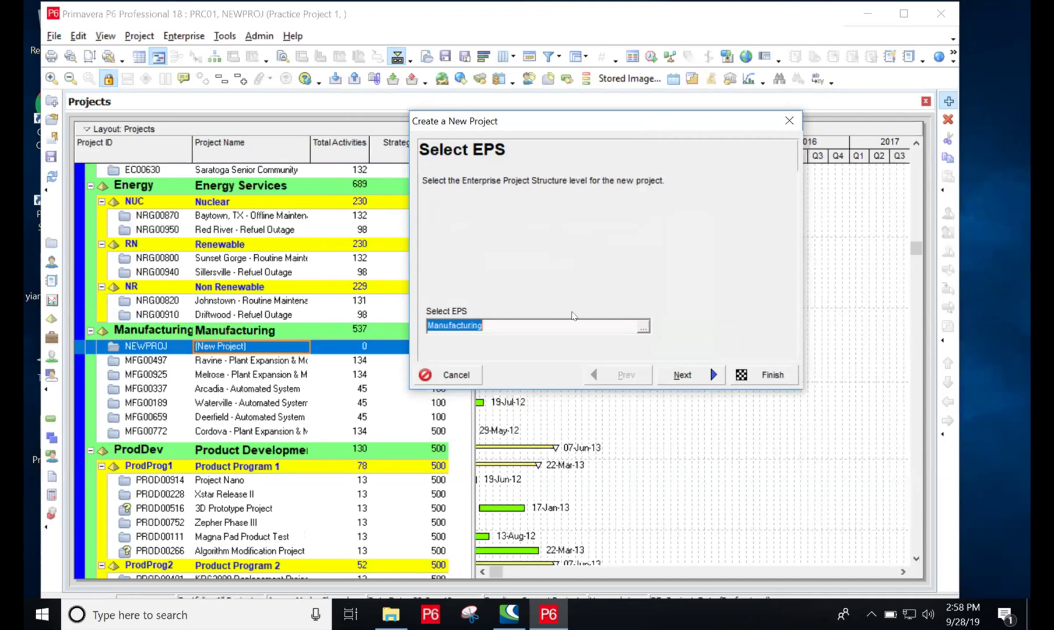
click(700, 371)
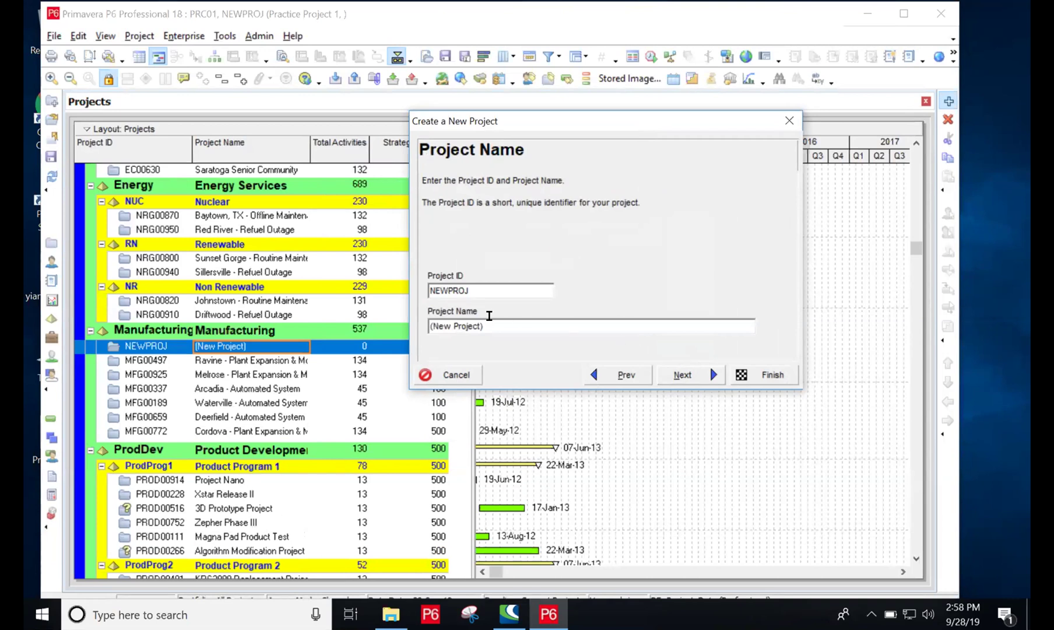
Step: Name the new project "Test project", keep the default project ID, and finish creating it
drag(485, 319, 403, 316)
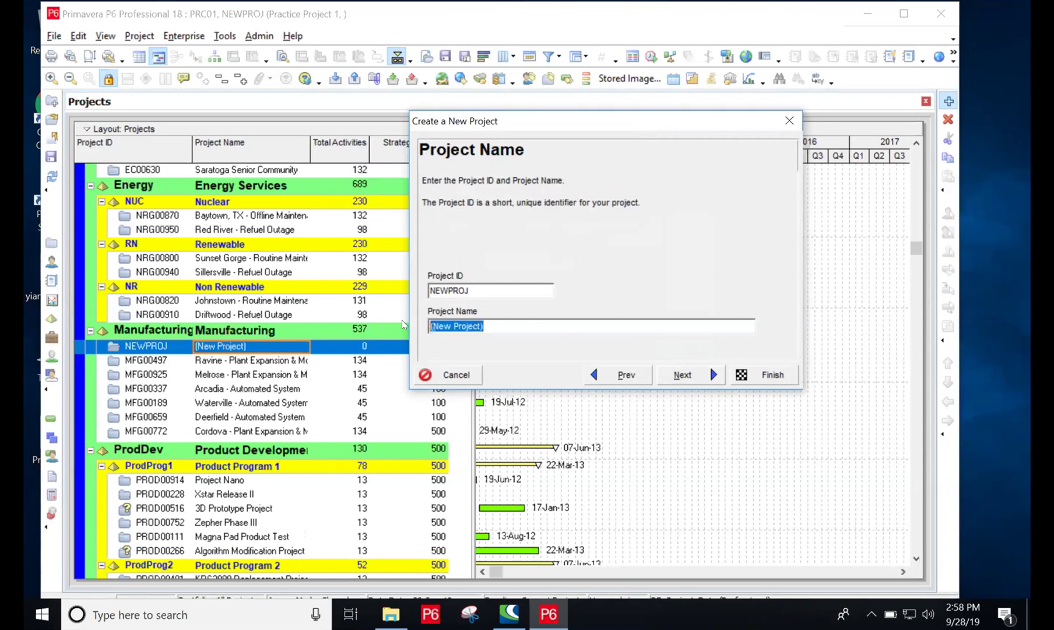
key(BackSpace)
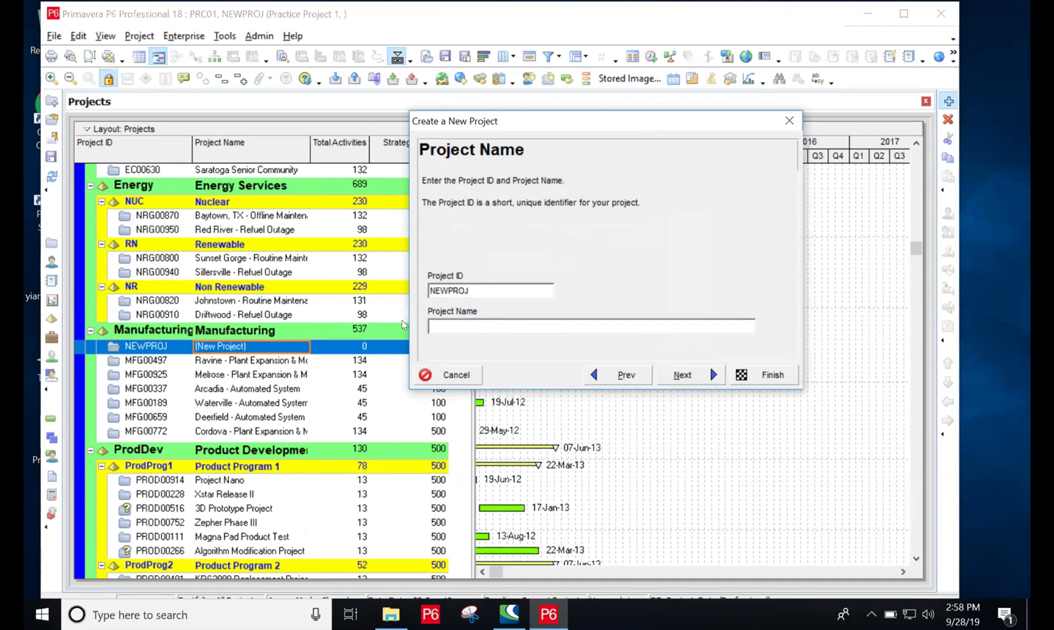
text(Task 1)
key(BackSpace)
key(BackSpace)
key(BackSpace)
key(BackSpace)
key(BackSpace)
text(est project)
click(765, 375)
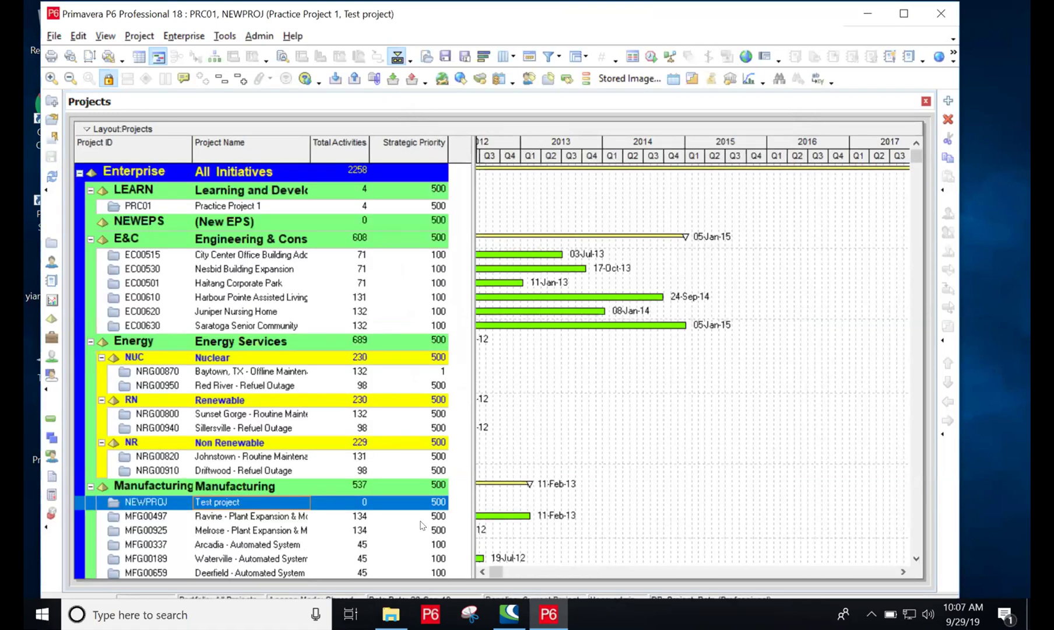
Step: Move Test project from the Manufacturing node to the LEARN node by cutting and pasting it
click(563, 466)
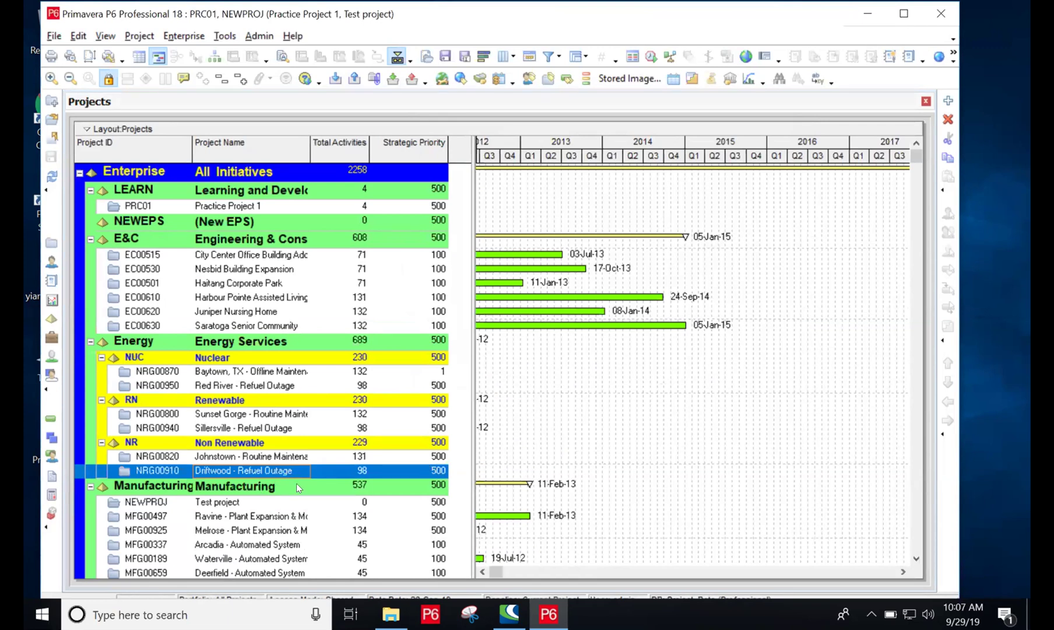
click(222, 503)
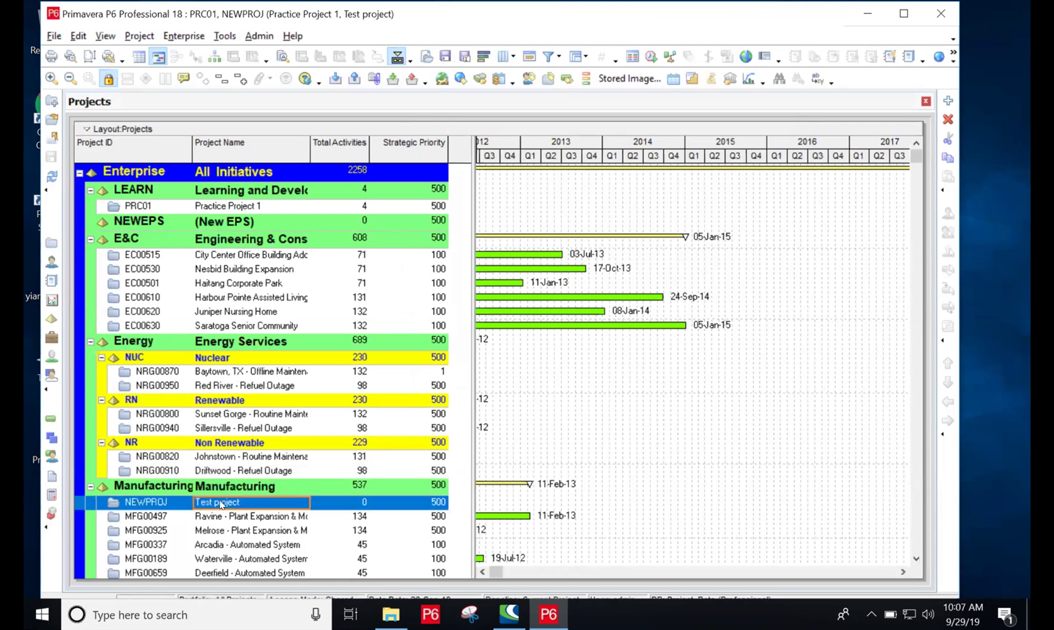
key(ctrl+x)
click(234, 189)
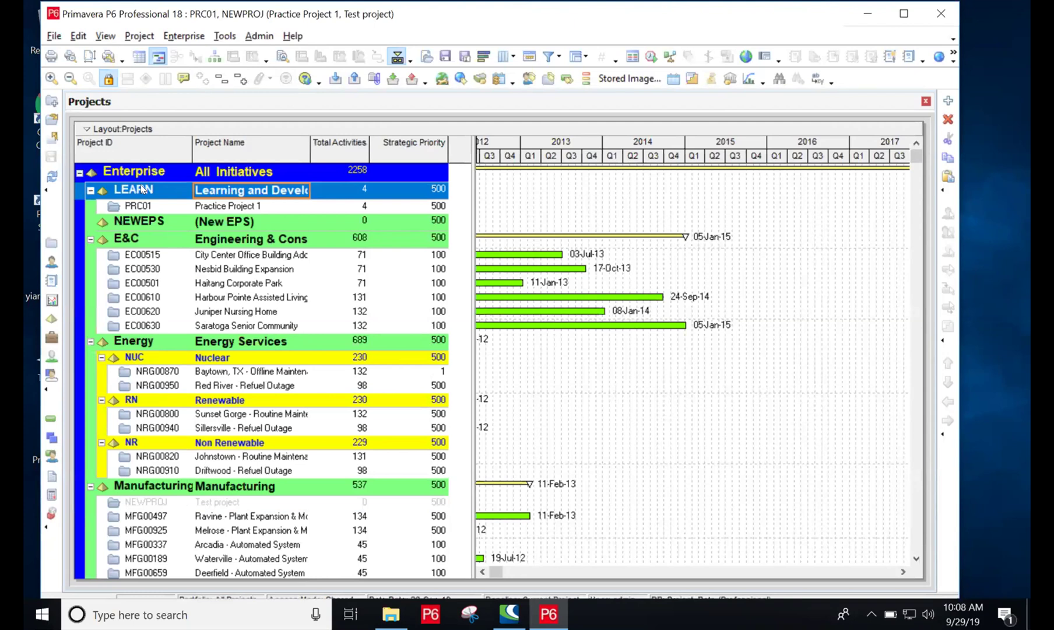
key(ctrl+v)
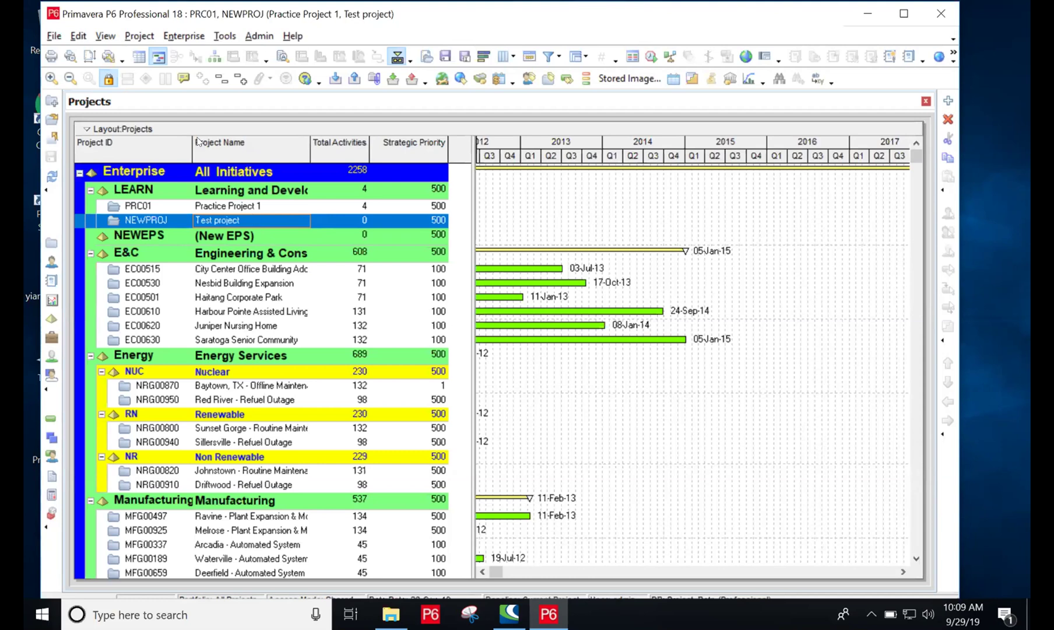
Step: Open Practice Project 1 (PRC01) from the LEARN node and display its WBS
click(202, 208)
right_click(202, 209)
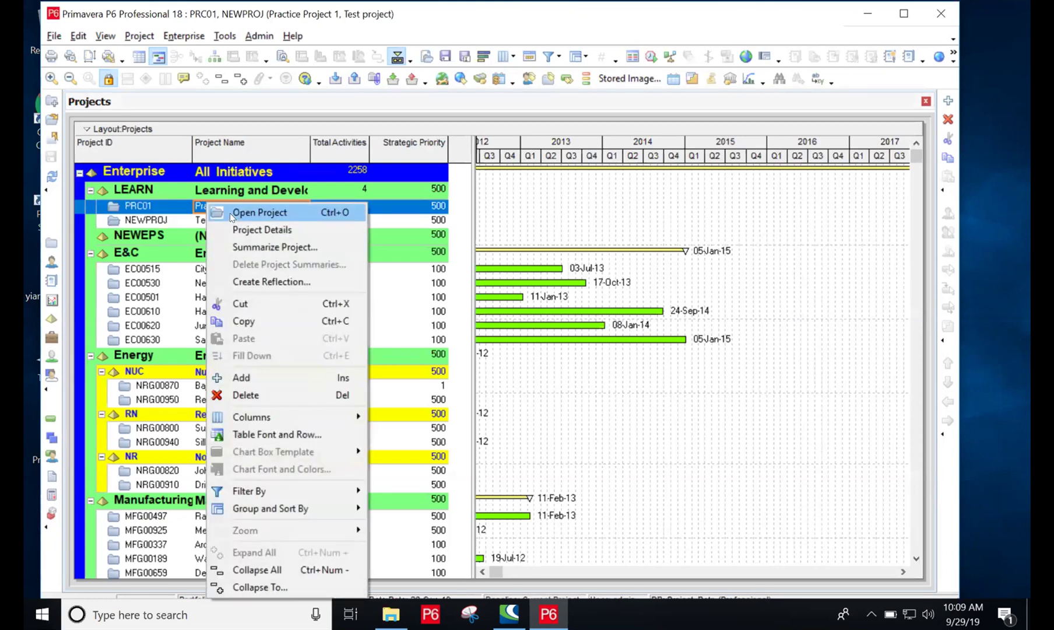
click(230, 212)
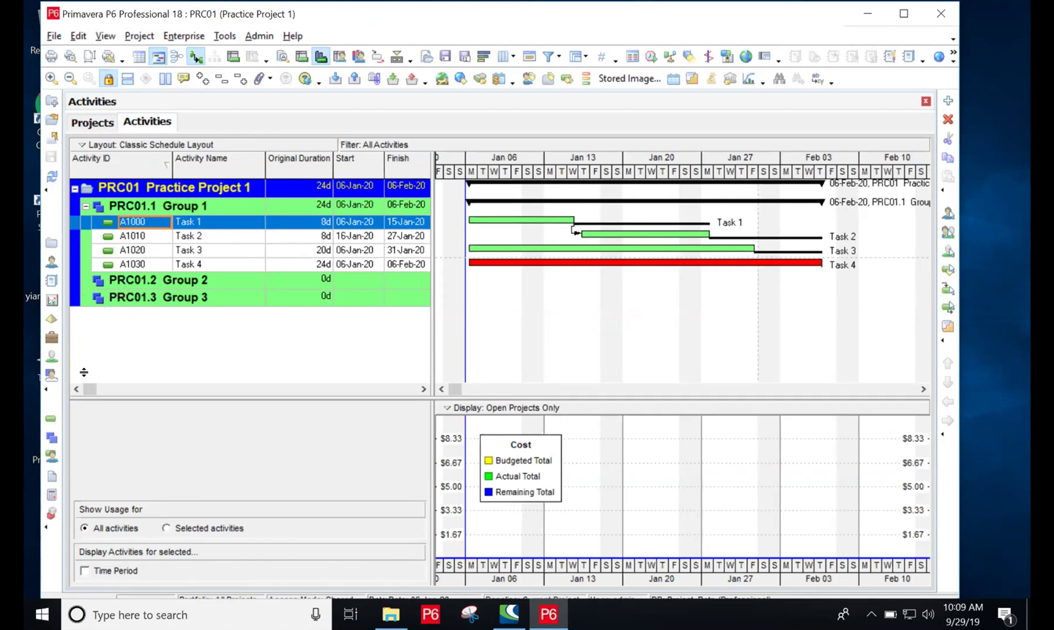
click(50, 438)
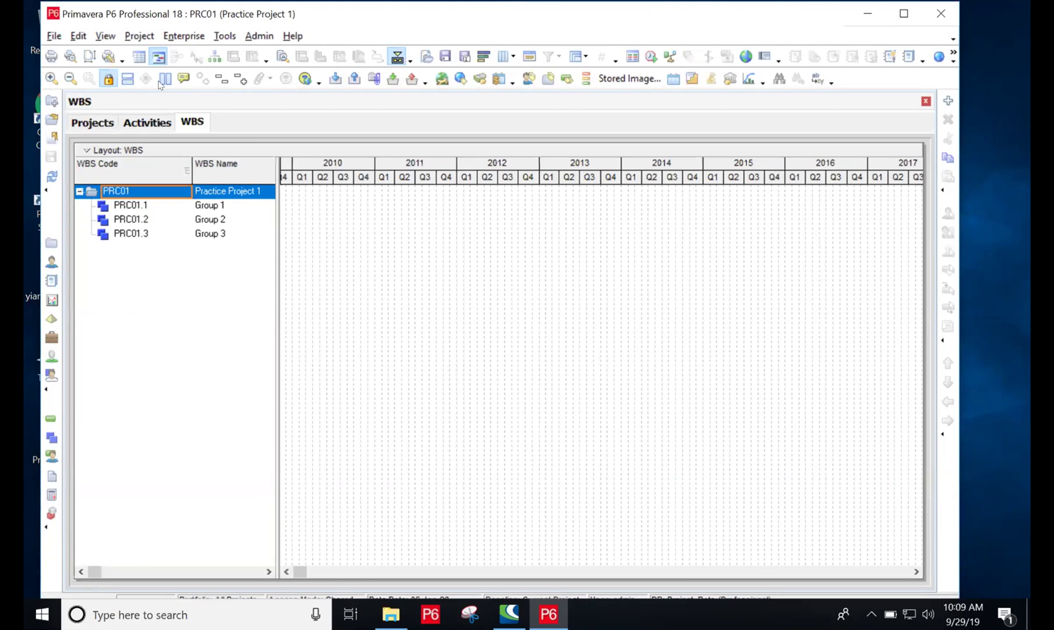
Step: Enlarge the WBS Gantt timescale until it shows weeks divided into individual days
click(154, 60)
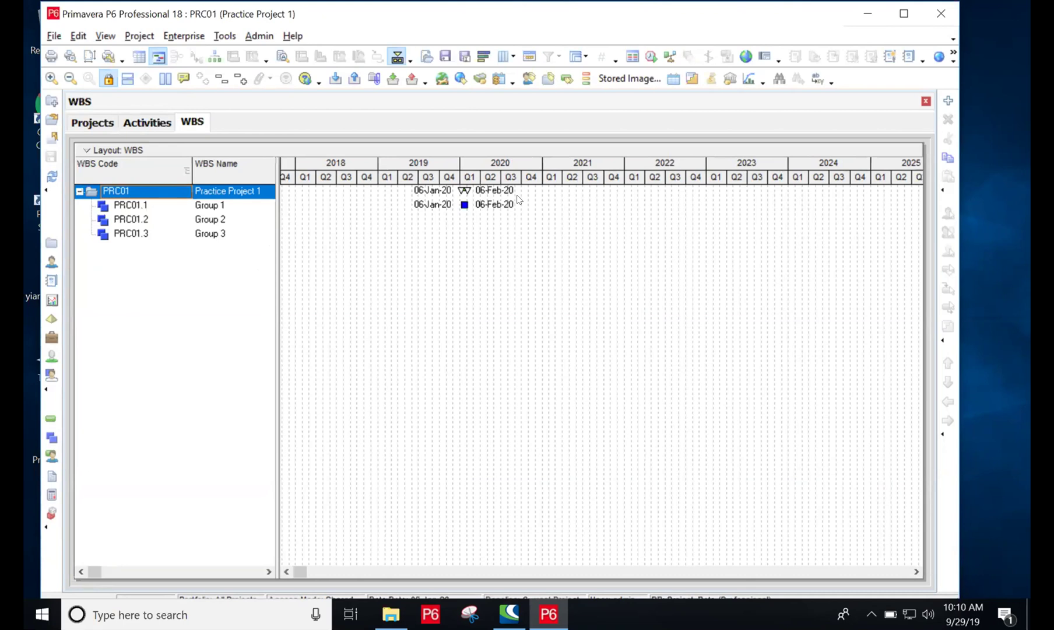
click(51, 78)
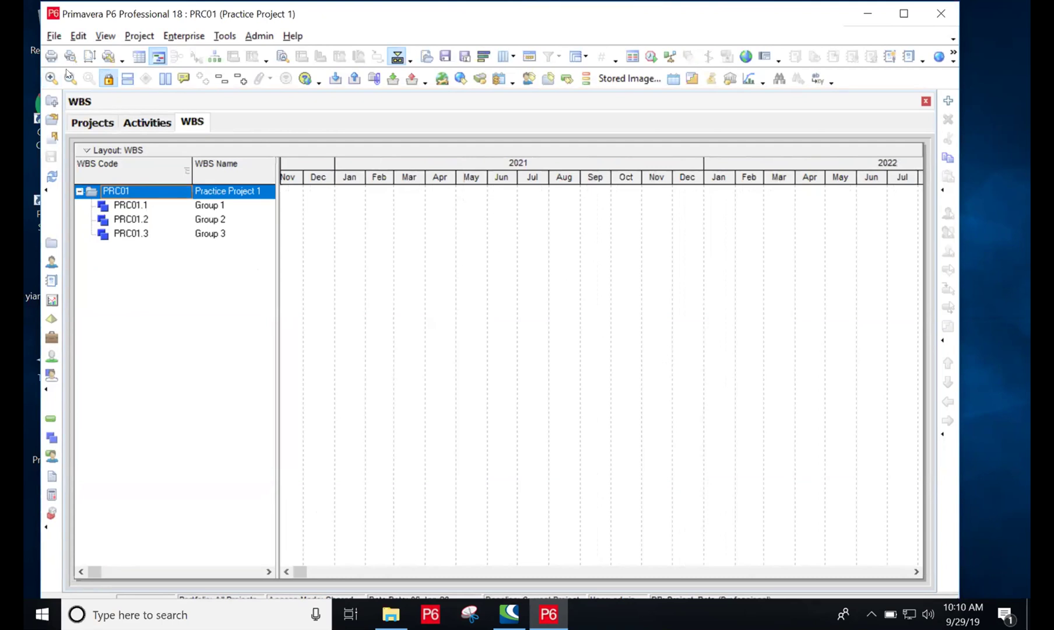
click(50, 77)
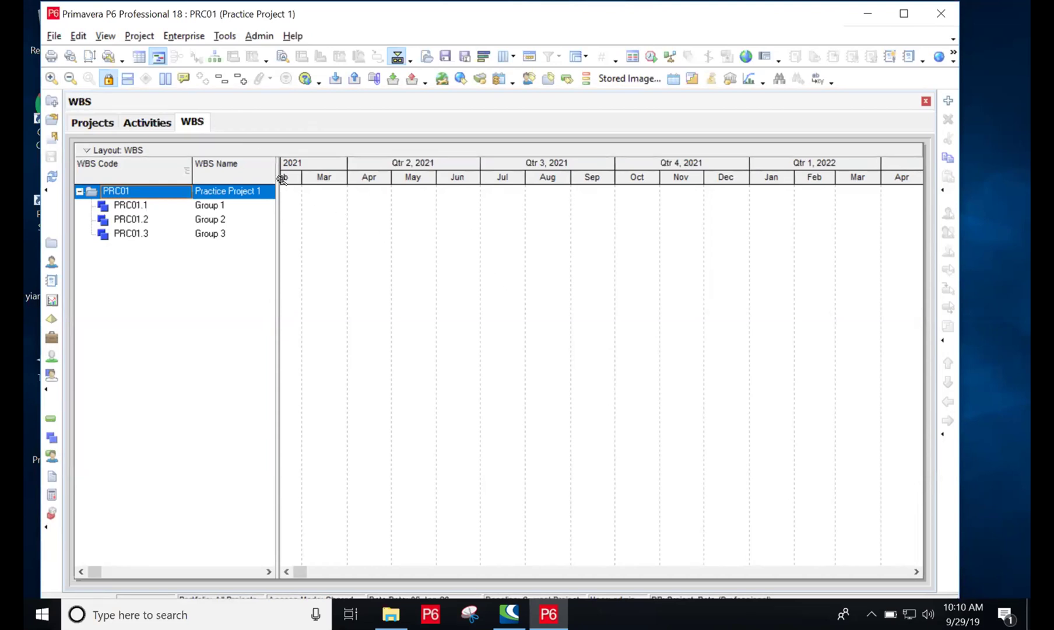
click(51, 77)
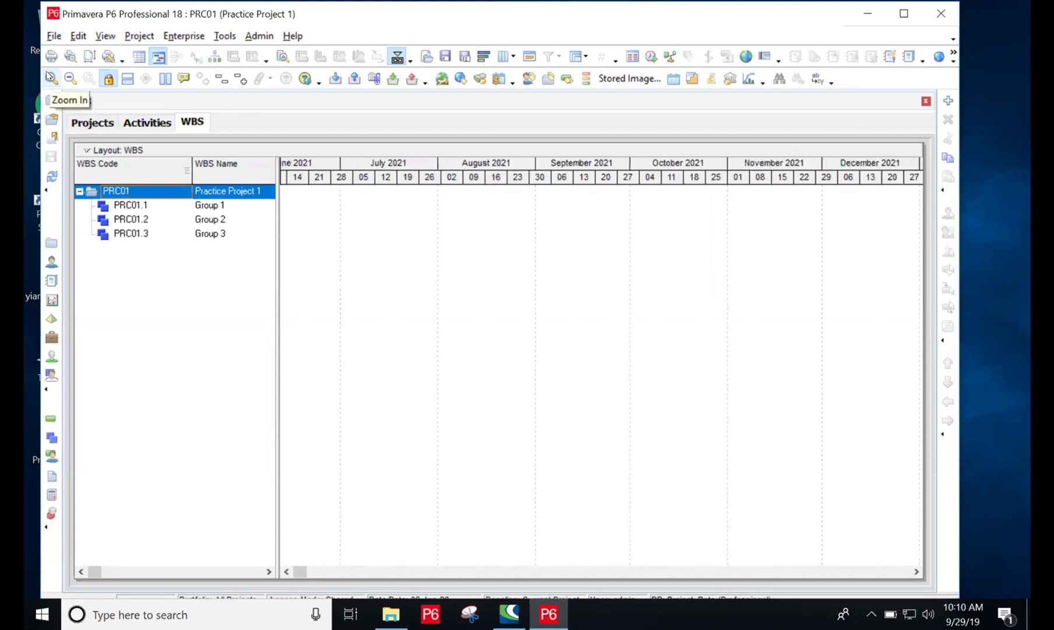
click(51, 77)
click(51, 77)
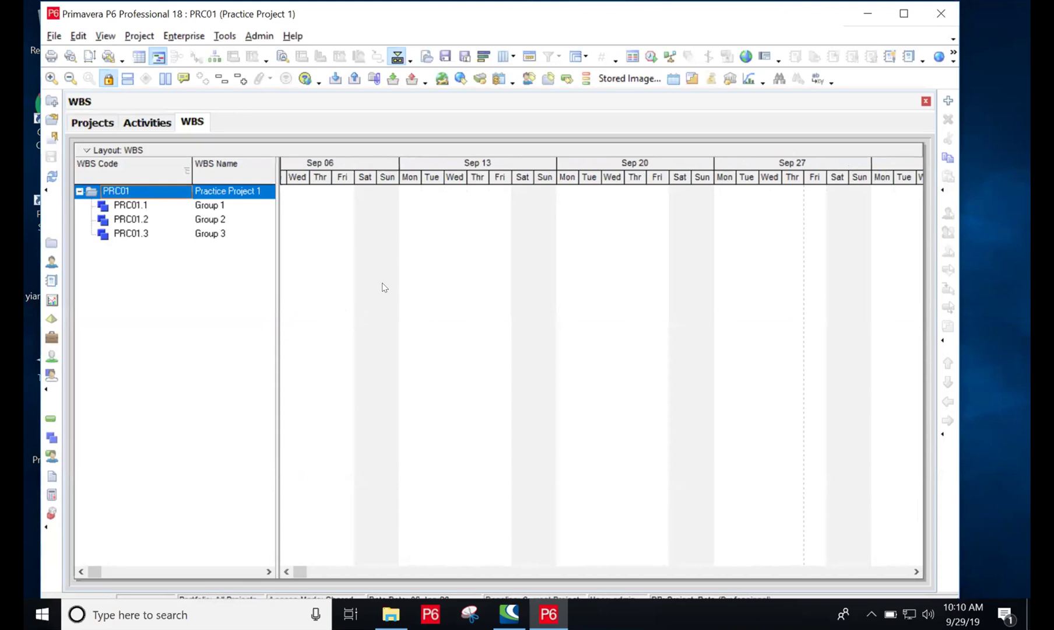
right_click(432, 273)
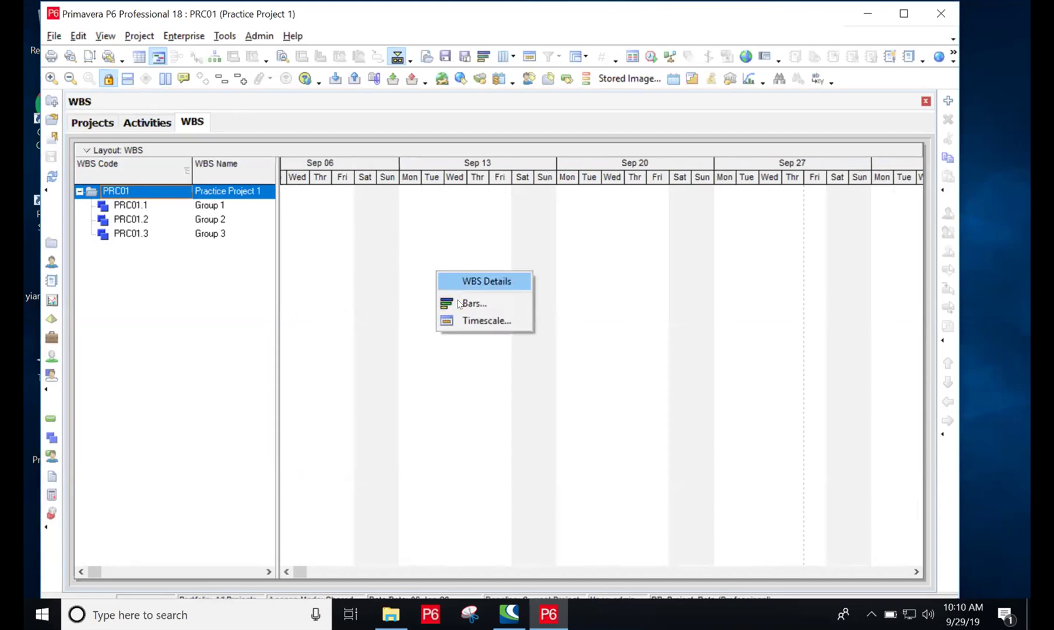
click(411, 236)
right_click(413, 235)
click(388, 235)
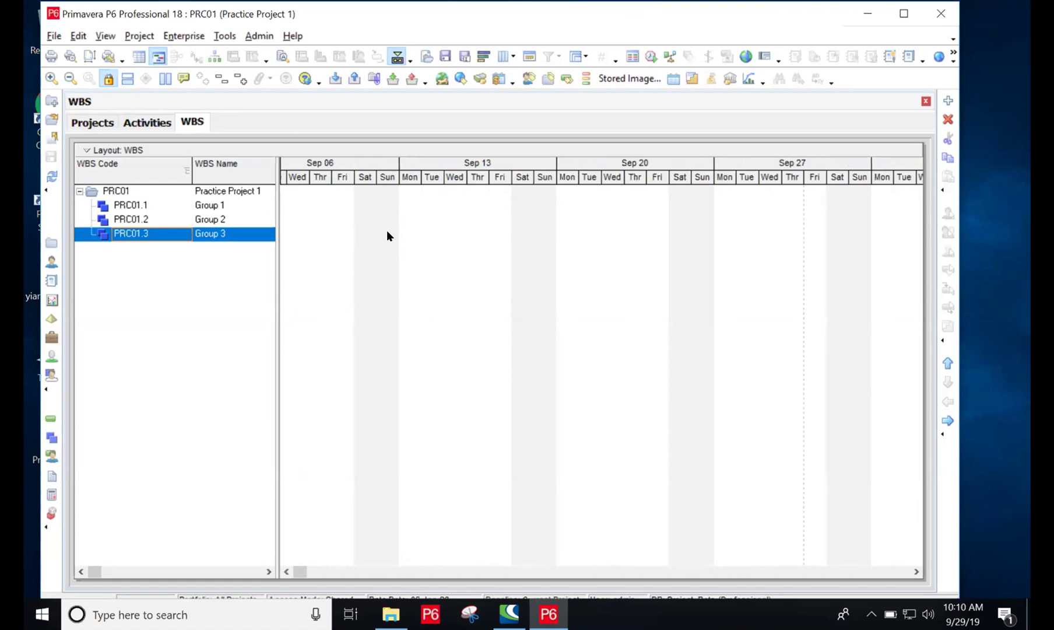
right_click(387, 235)
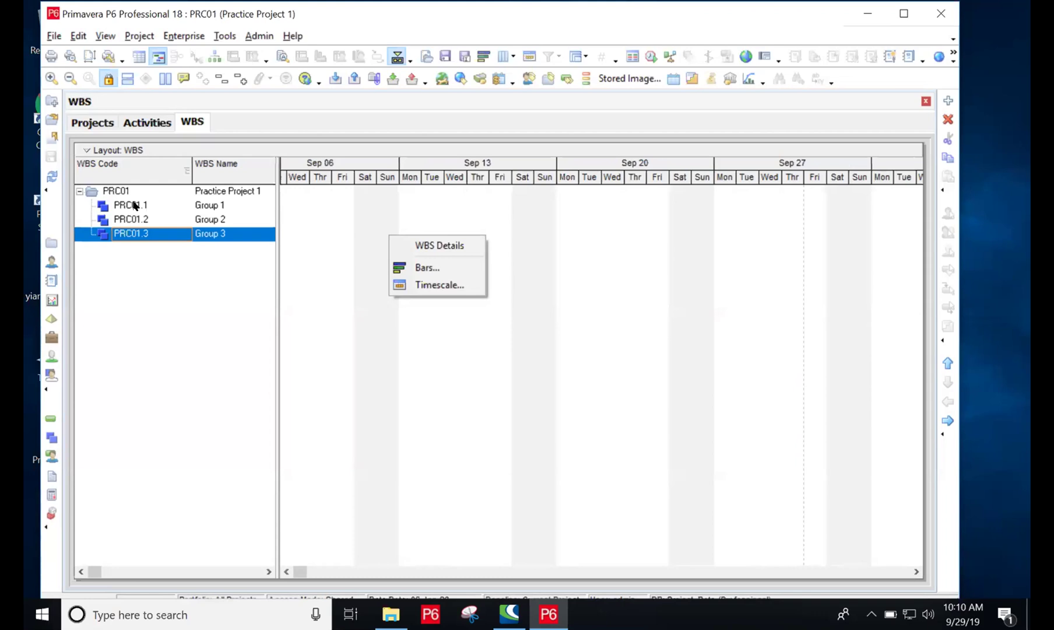
click(211, 206)
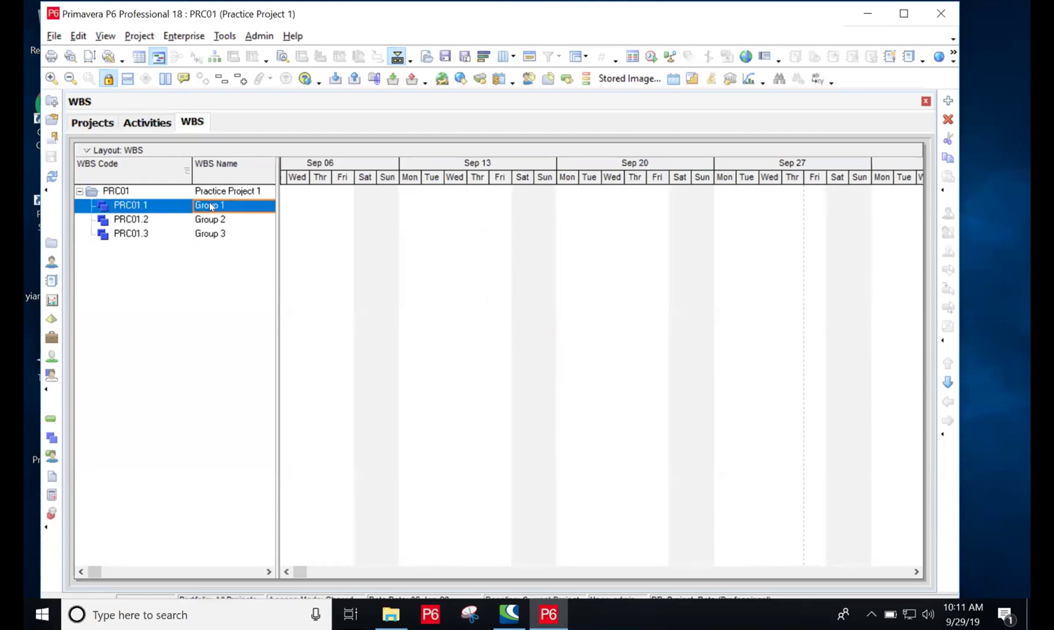
right_click(303, 210)
right_click(292, 206)
right_click(292, 206)
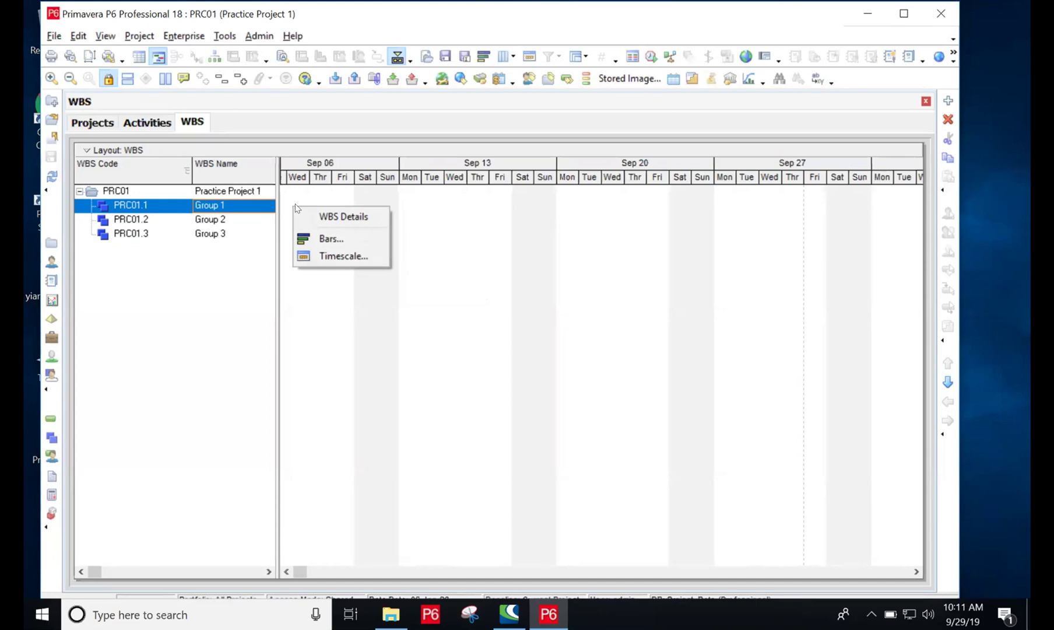
click(267, 192)
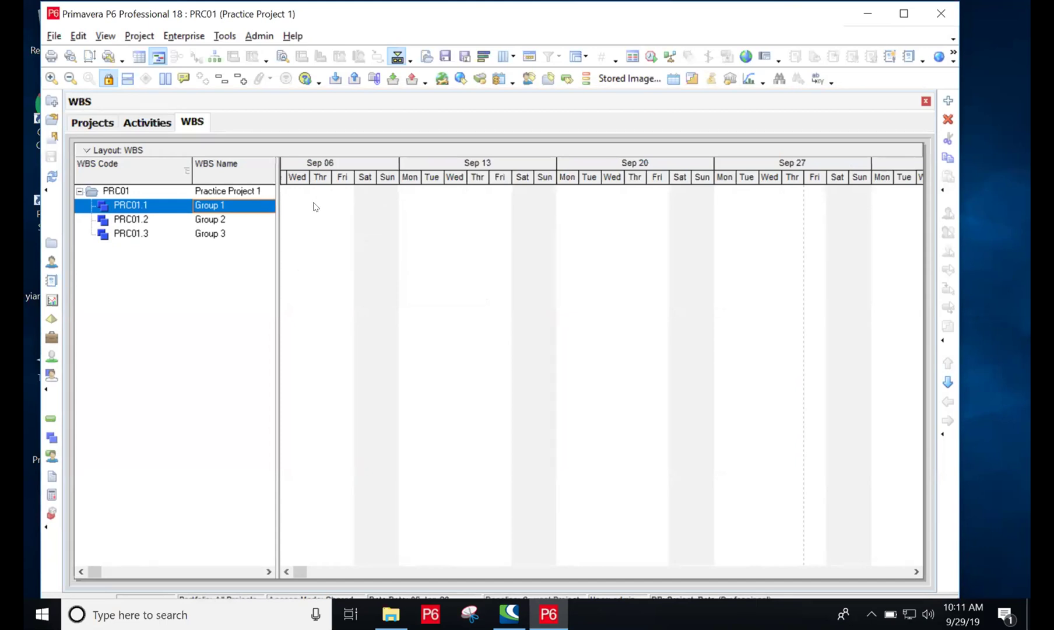
right_click(314, 207)
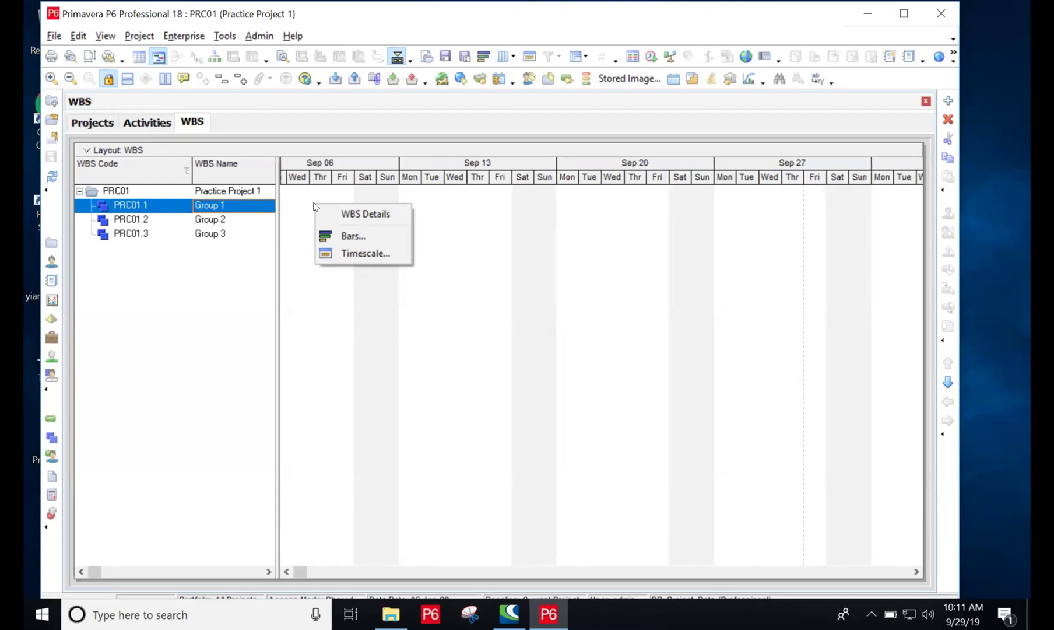
click(303, 208)
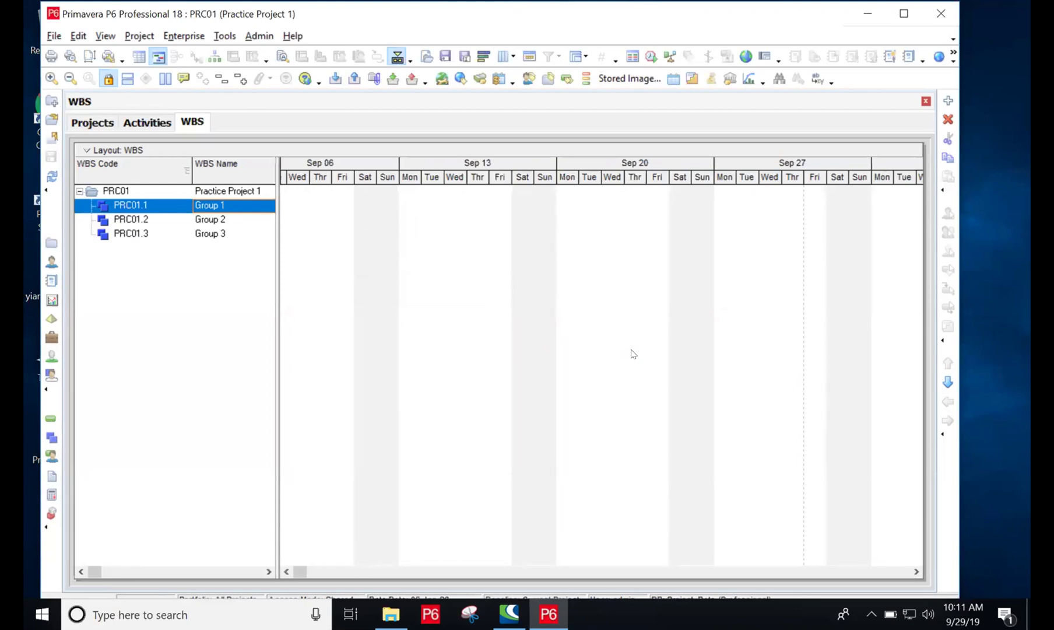
Step: Bring Group 1's bar into the Gantt chart and reduce the timescale so its full span from start to finish is shown
double_click(293, 204)
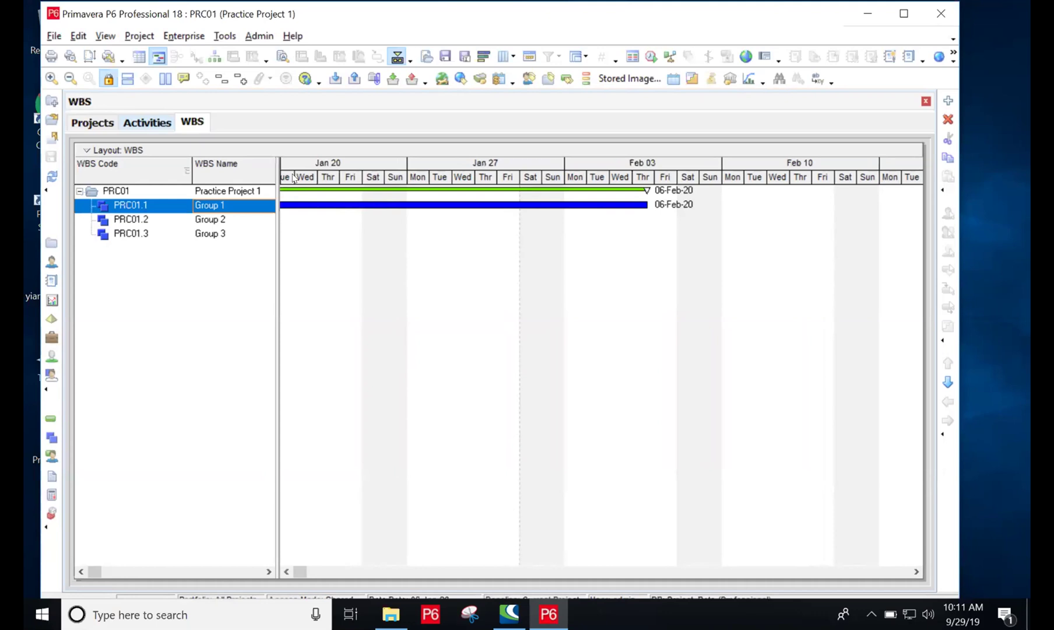
click(69, 79)
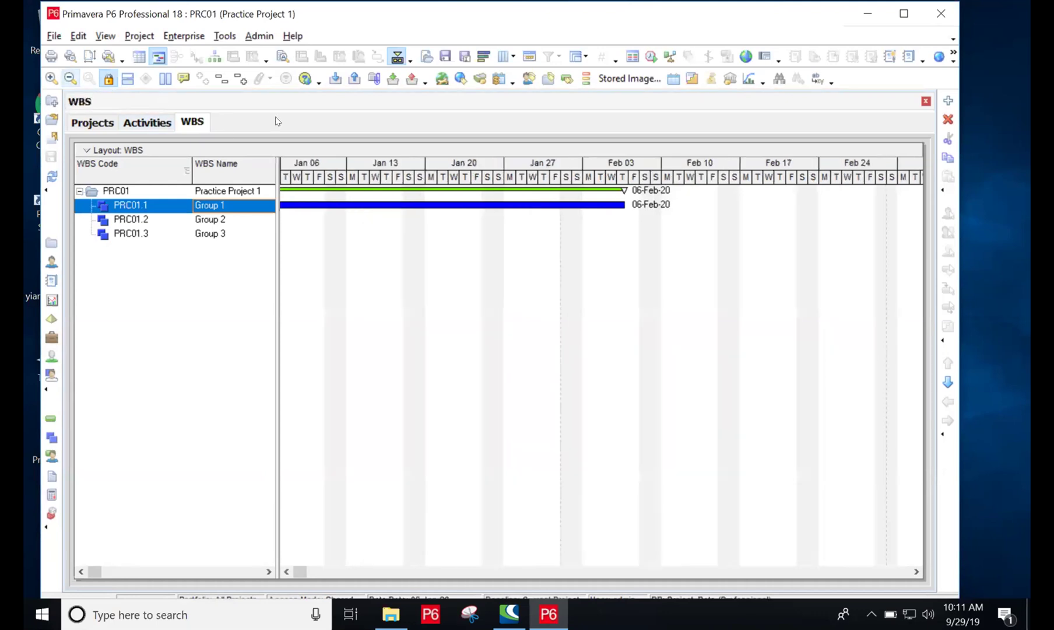
drag(315, 160, 426, 165)
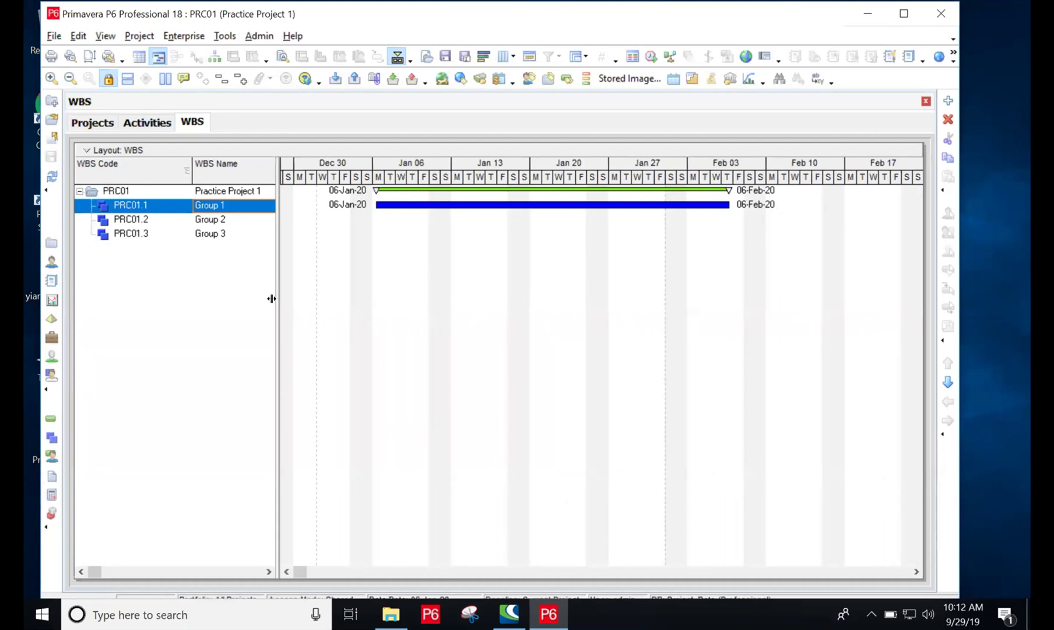
Step: Narrow the WBS Name column and resize the WBS table so that it shows the Total Activities column beside the Gantt chart
drag(390, 286, 398, 286)
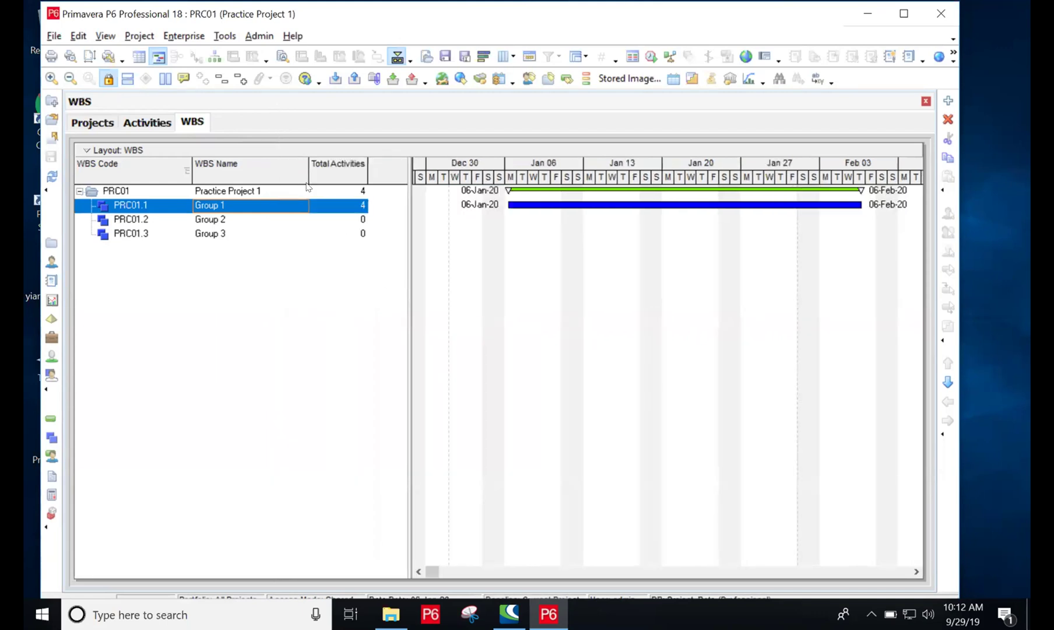
drag(299, 171, 282, 171)
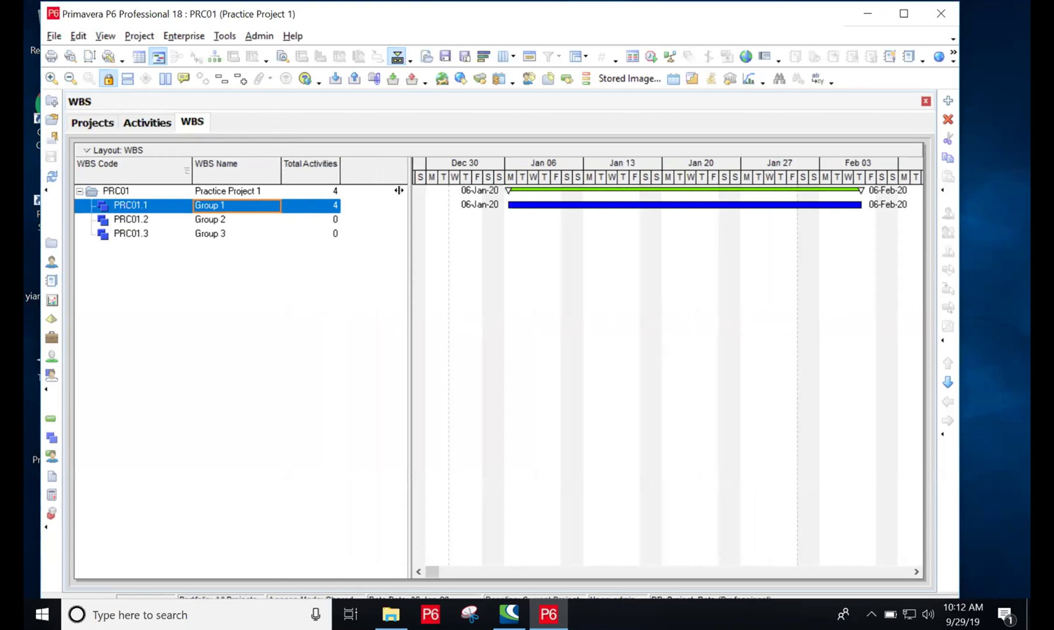
drag(398, 190, 359, 190)
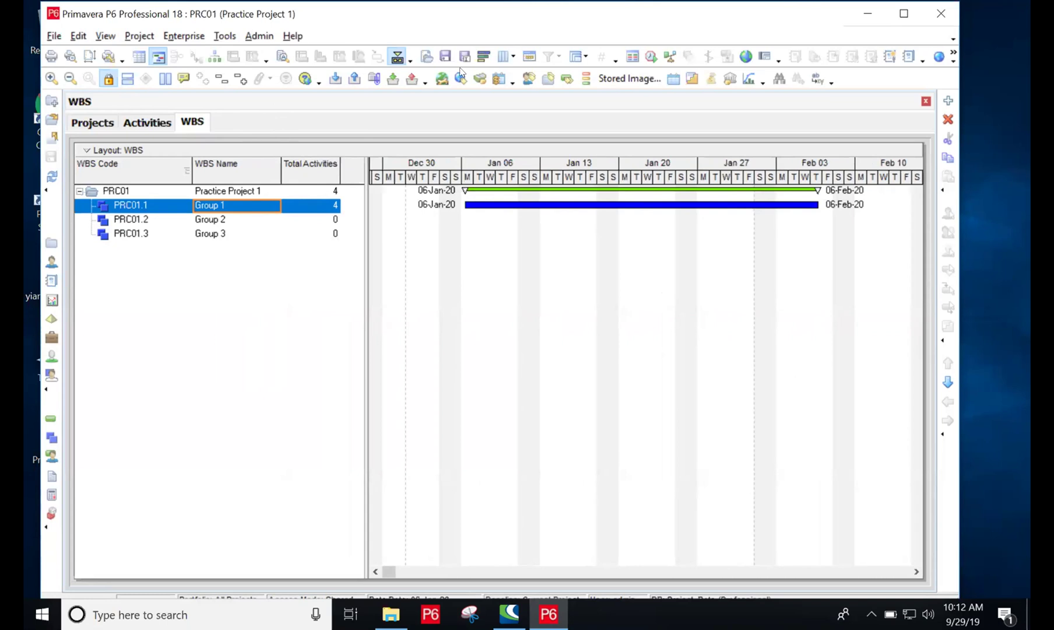
Step: View the project's WBS as a hierarchy chart and return to the table with Gantt bars
click(216, 54)
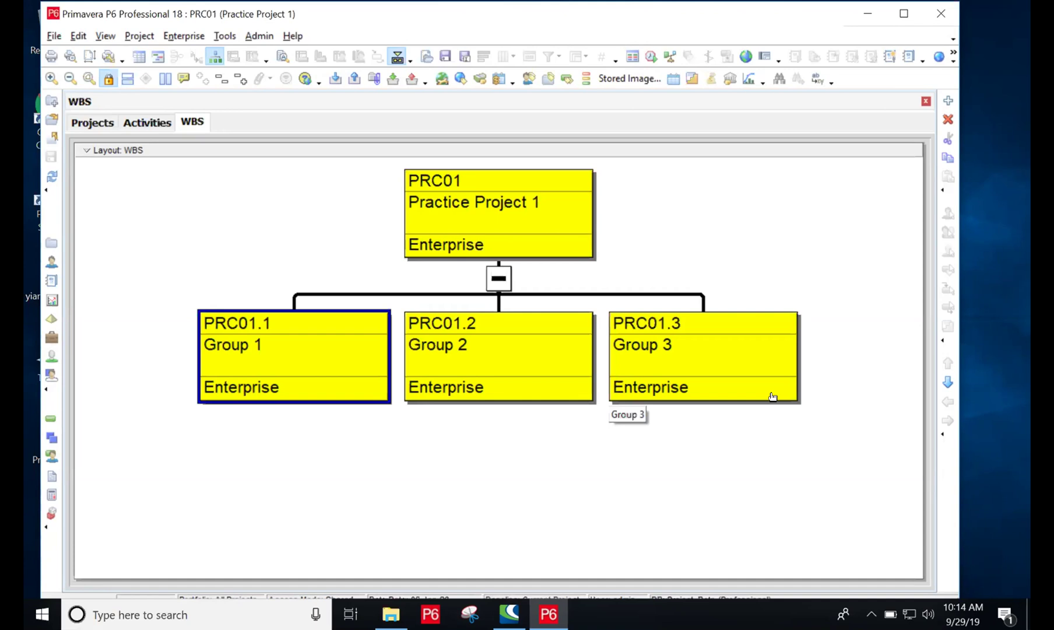
click(154, 58)
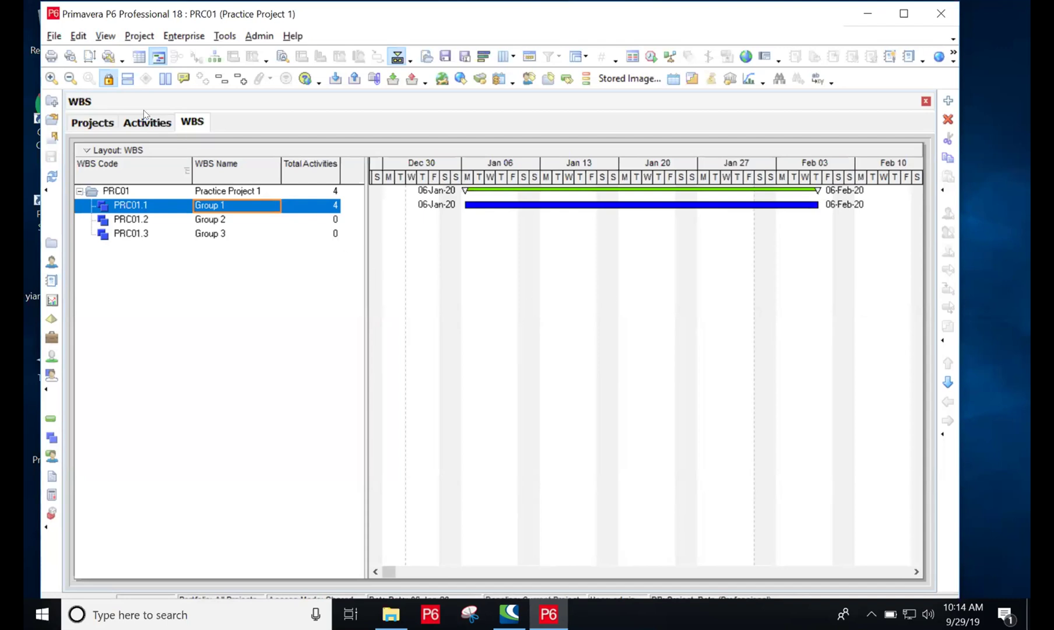
Step: Display the project's activities and rename activity A1000 (Task 1) as MOB
click(158, 124)
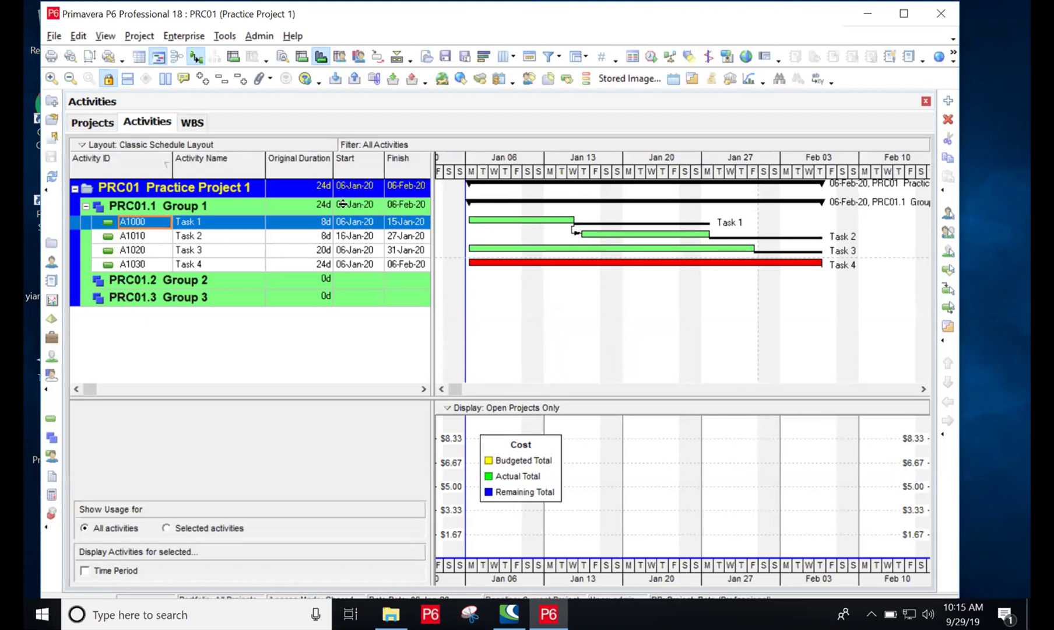
click(197, 216)
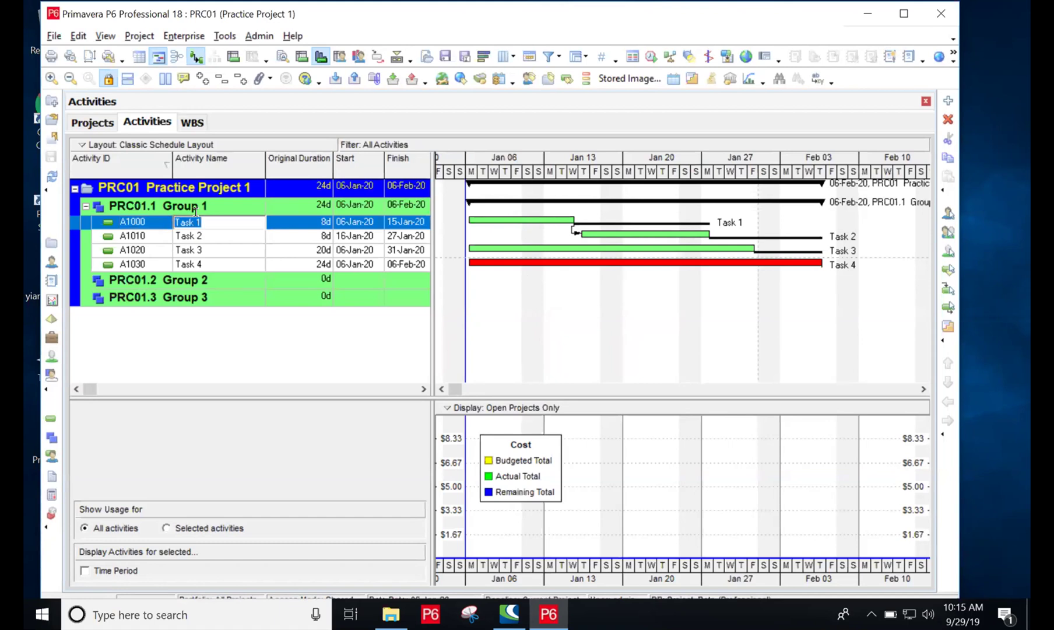
key(BackSpace)
text(MOB)
Step: Rename activity A1010 (Task 2) as MOT
click(201, 236)
click(197, 230)
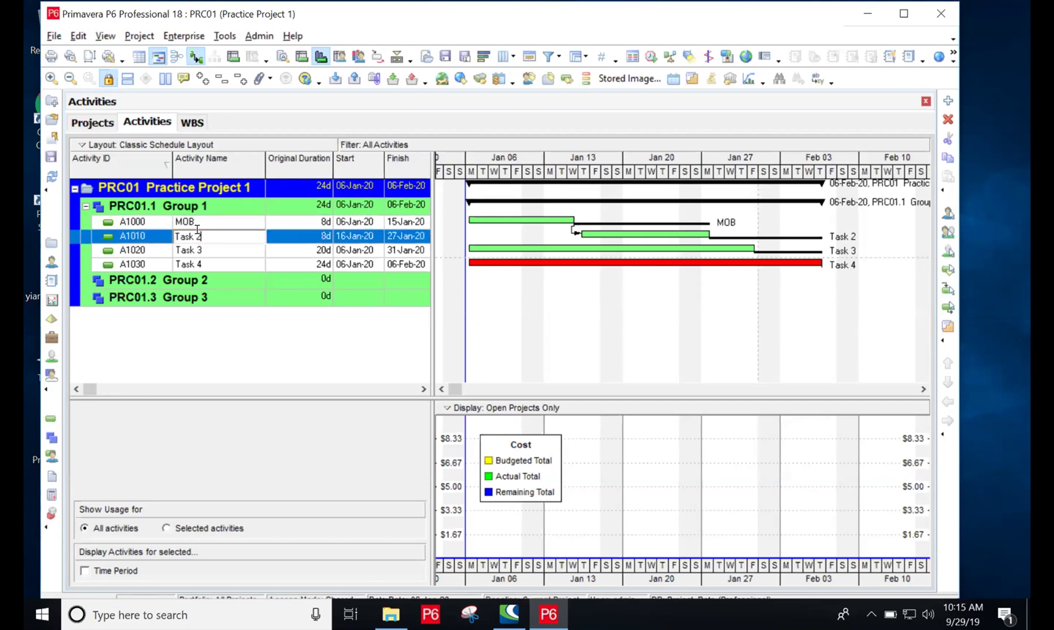
key(BackSpace)
key(BackSpace)
key(BackSpace)
key(BackSpace)
key(BackSpace)
key(BackSpace)
text(Maintnai)
key(BackSpace)
key(BackSpace)
key(BackSpace)
key(BackSpace)
text(ance of Traffic)
key(BackSpace)
key(BackSpace)
key(BackSpace)
key(BackSpace)
key(BackSpace)
key(BackSpace)
key(BackSpace)
key(BackSpace)
key(BackSpace)
key(BackSpace)
key(BackSpace)
key(BackSpace)
key(BackSpace)
key(BackSpace)
key(BackSpace)
key(BackSpace)
key(BackSpace)
key(BackSpace)
text(OT)
key(Return)
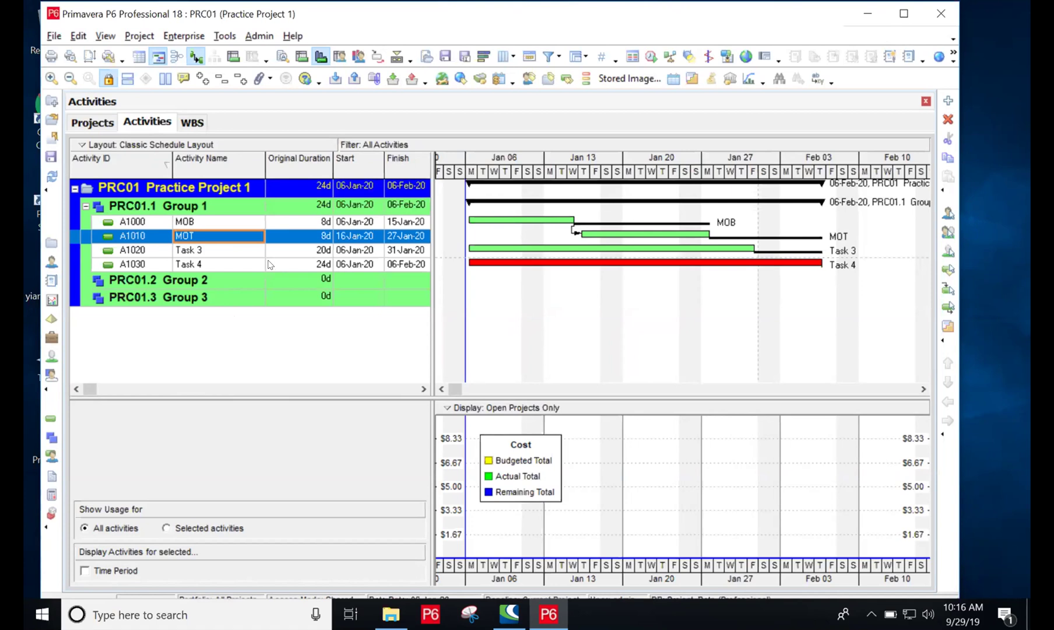
Step: Set the original duration of activity A1000 (MOB) to 9 days
click(324, 221)
click(322, 219)
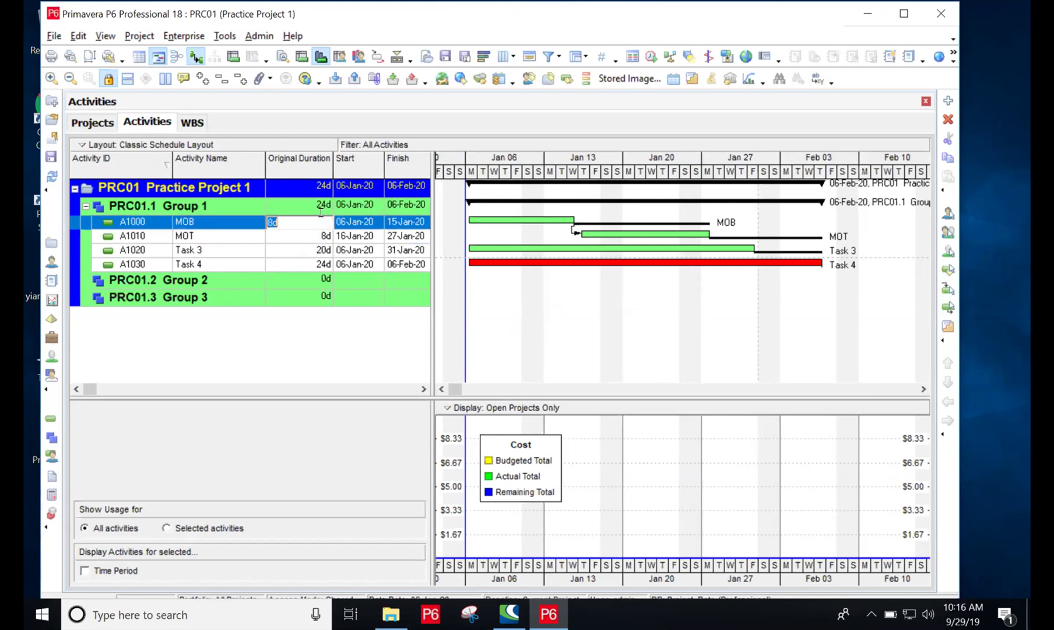
key(BackSpace)
text(9D)
key(BackSpace)
key(Return)
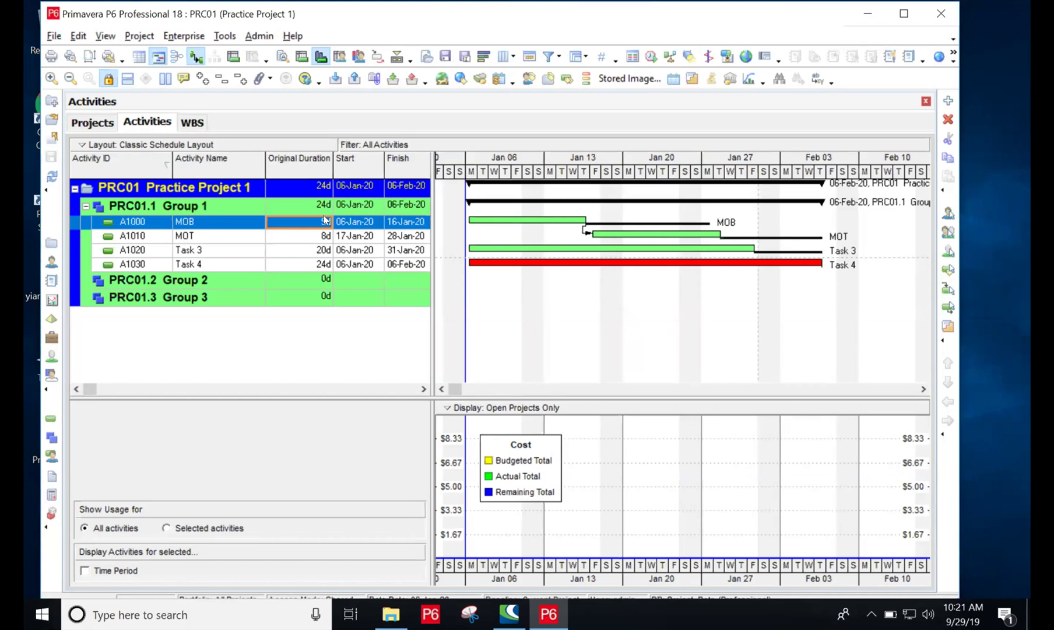
Step: Show the predecessors of activity A1010 (MOT) and remove its relationship with MOB (A1000)
click(236, 238)
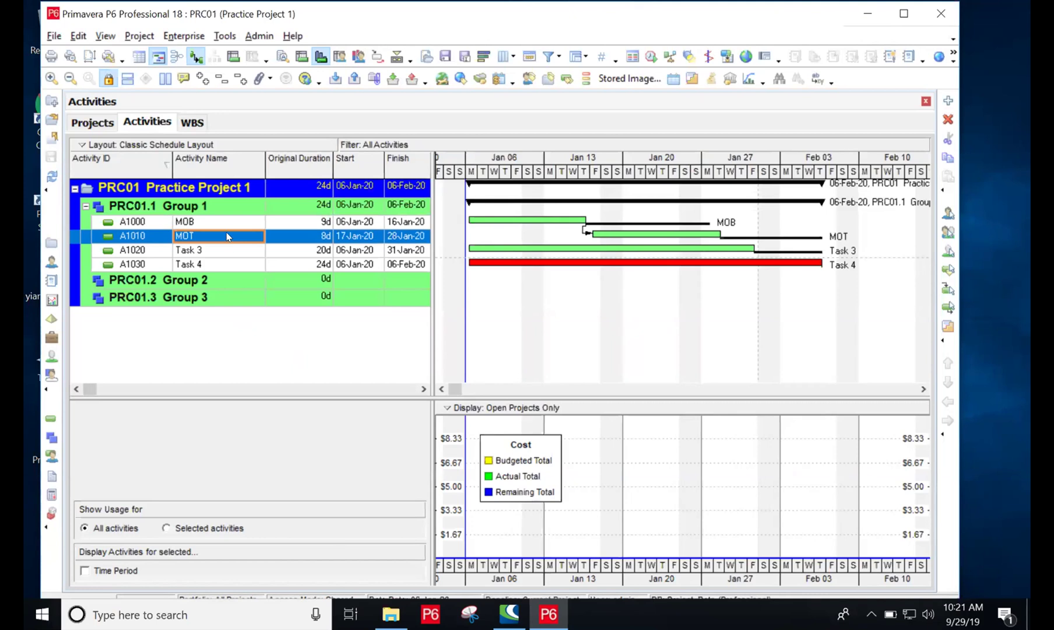
right_click(226, 232)
click(284, 229)
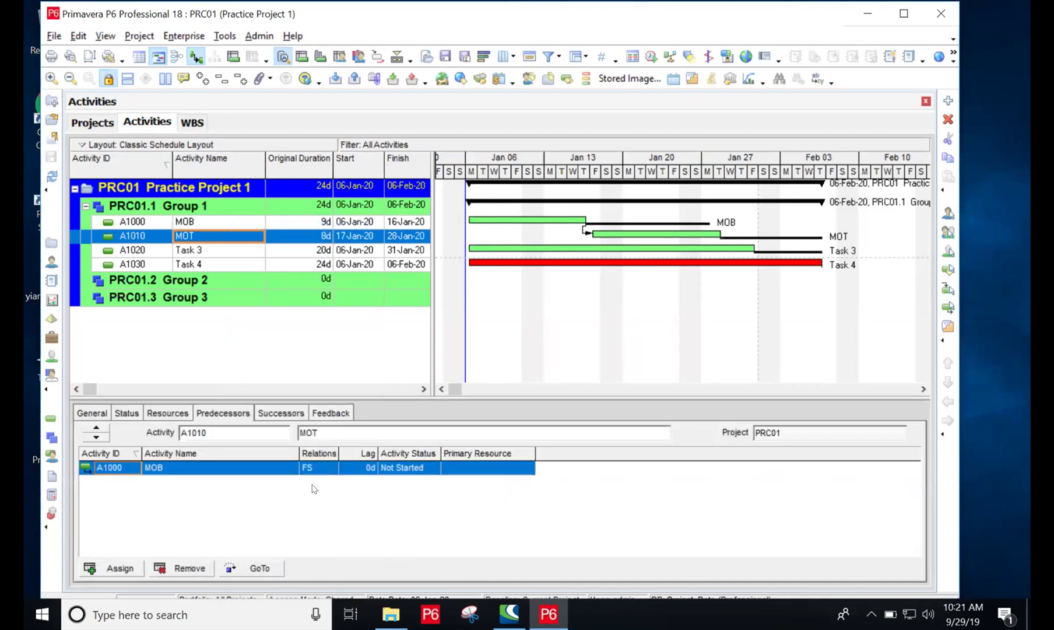
click(195, 567)
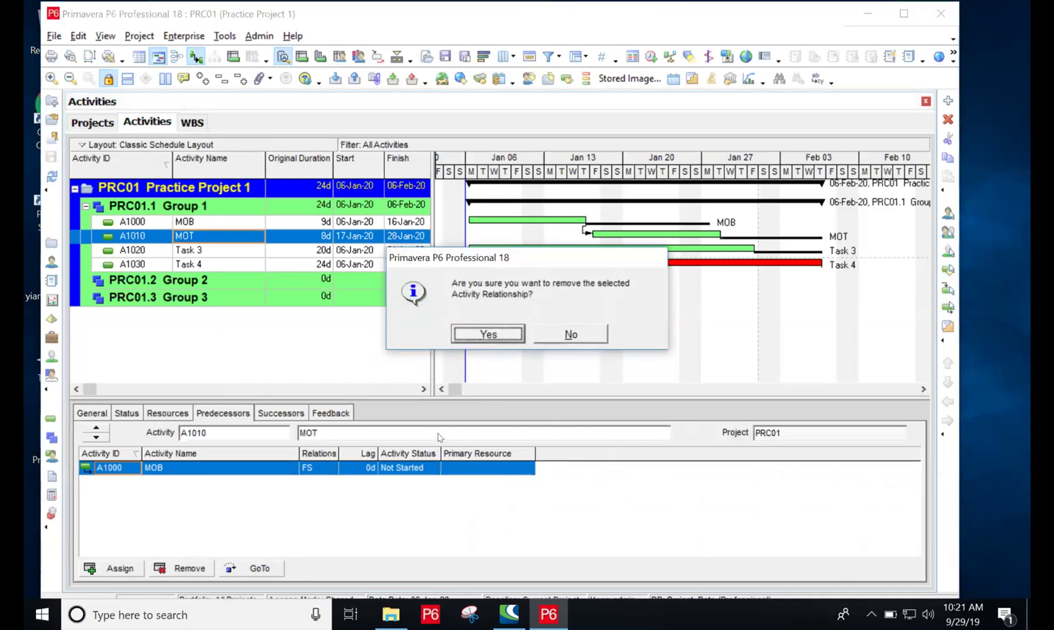
click(500, 335)
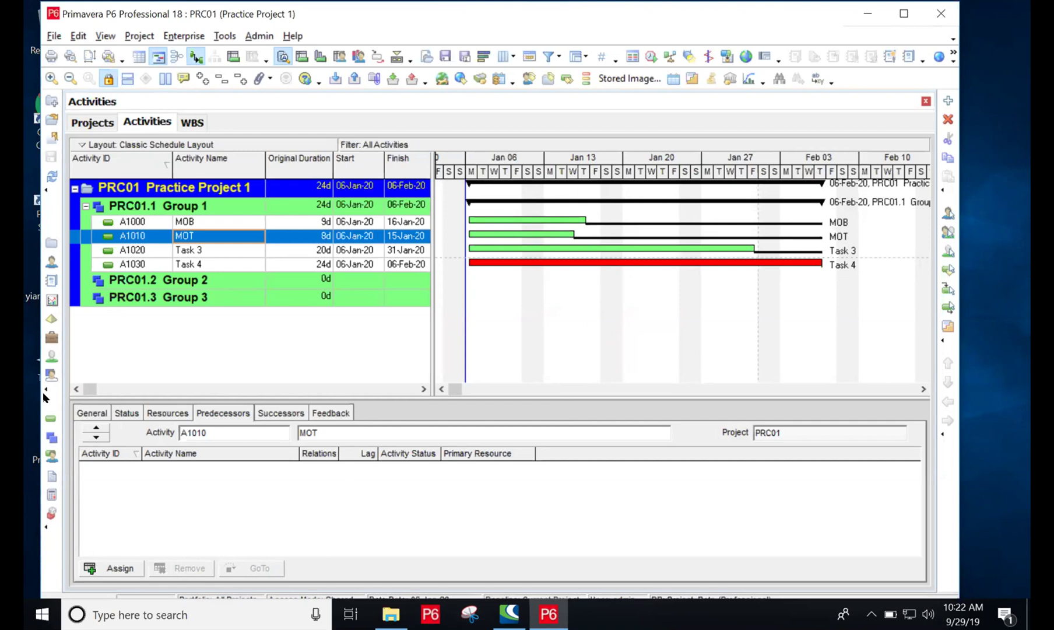
Step: Rename activity A1000 (MOB) as Foundation
click(212, 227)
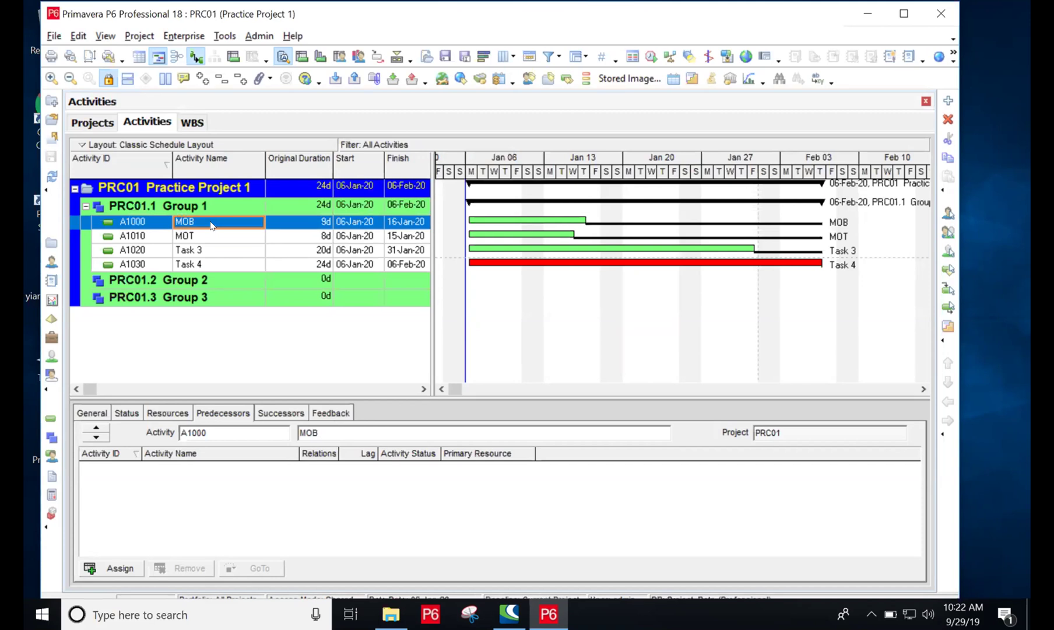
text(Foundation)
key(Return)
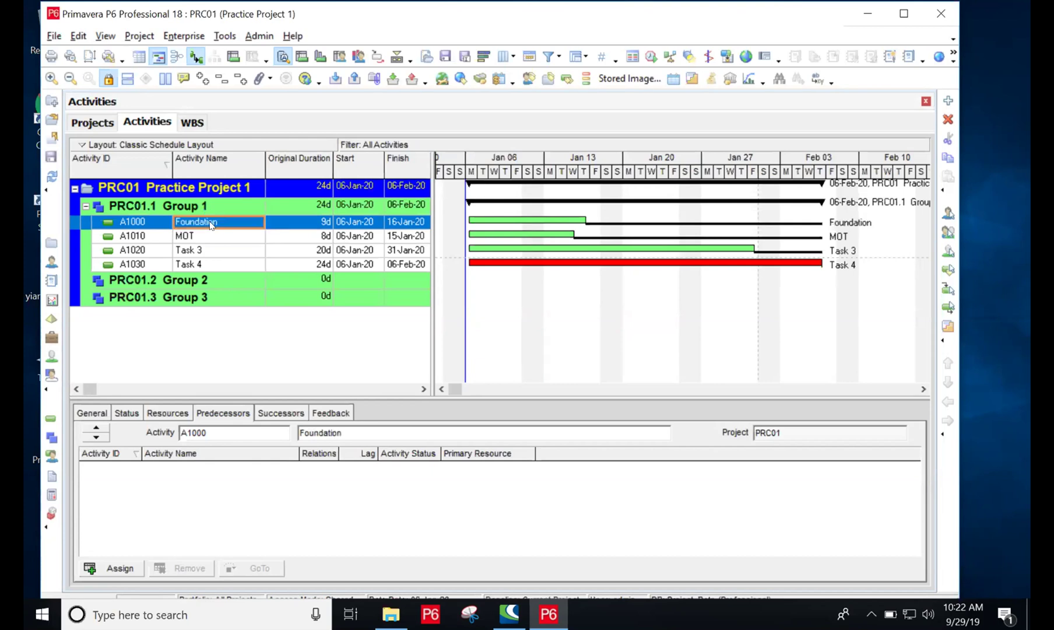
Step: Rename activity A1010 (MOT) as Structure Erection
click(201, 237)
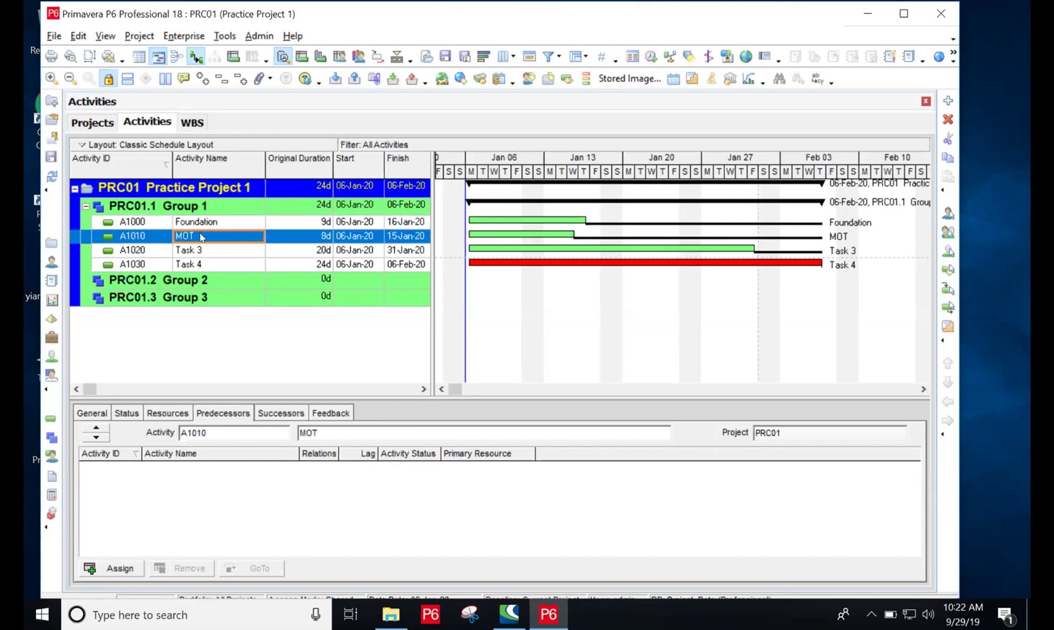
text(Structura)
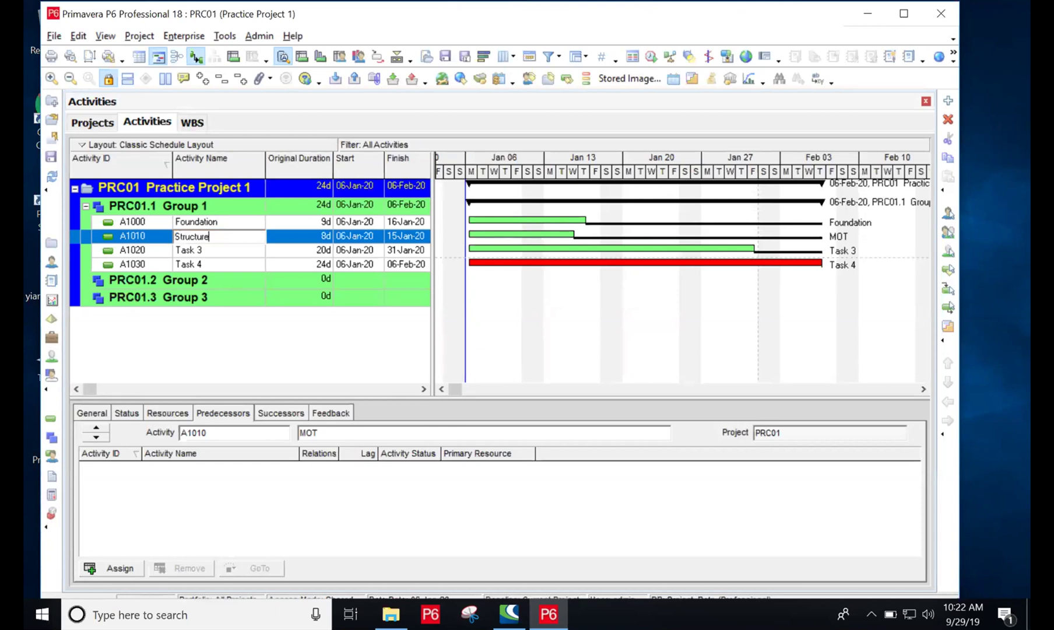
text( Erection)
key(Return)
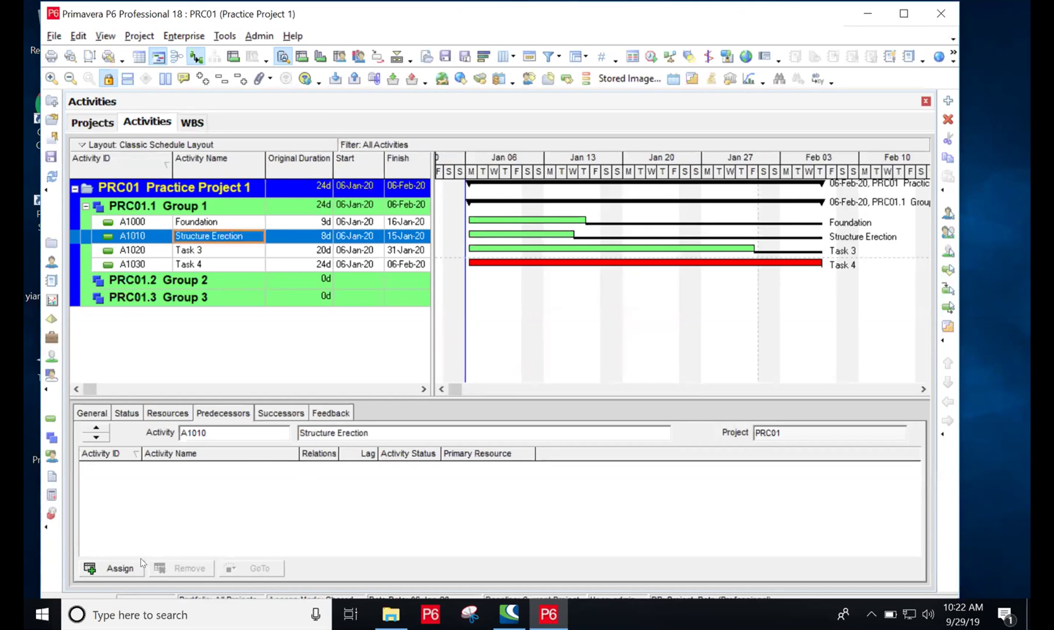
Step: Assign Foundation (A1000) as the predecessor of Structure Erection (A1010)
click(119, 567)
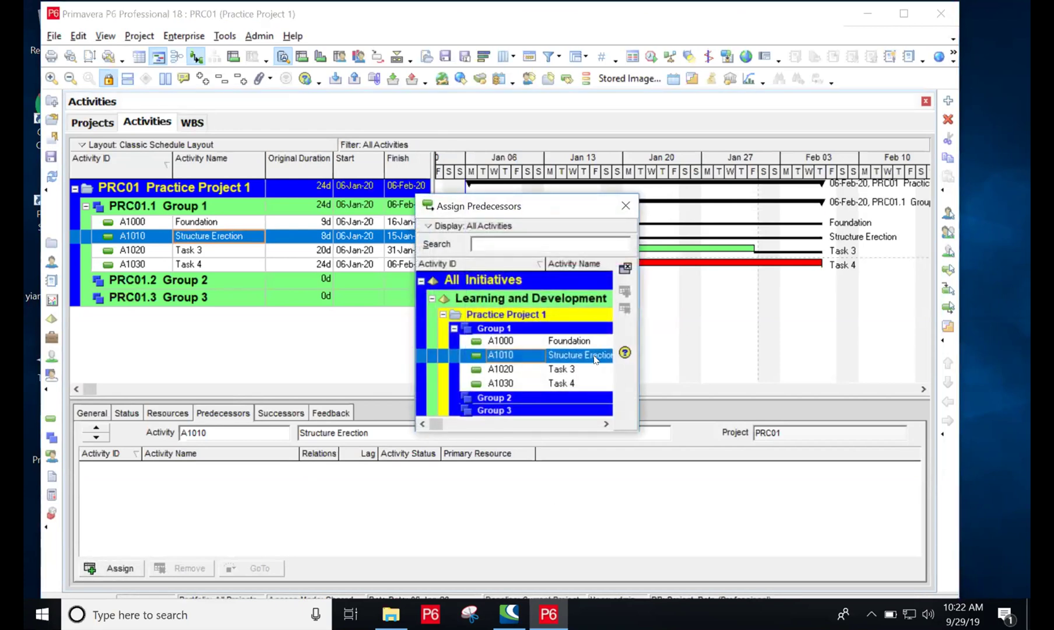
click(516, 340)
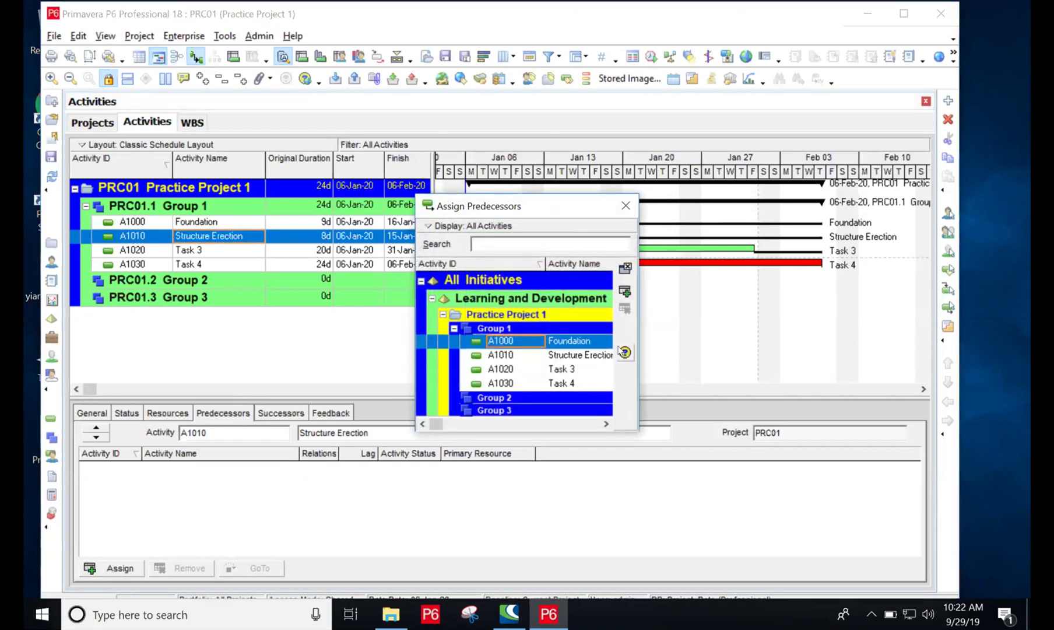
click(623, 291)
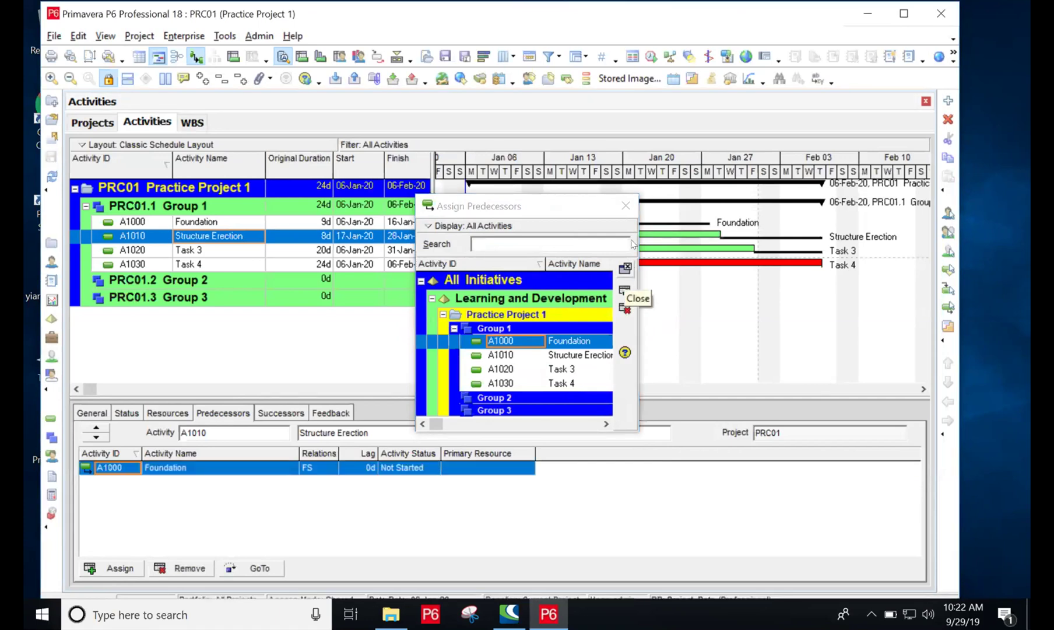
click(627, 206)
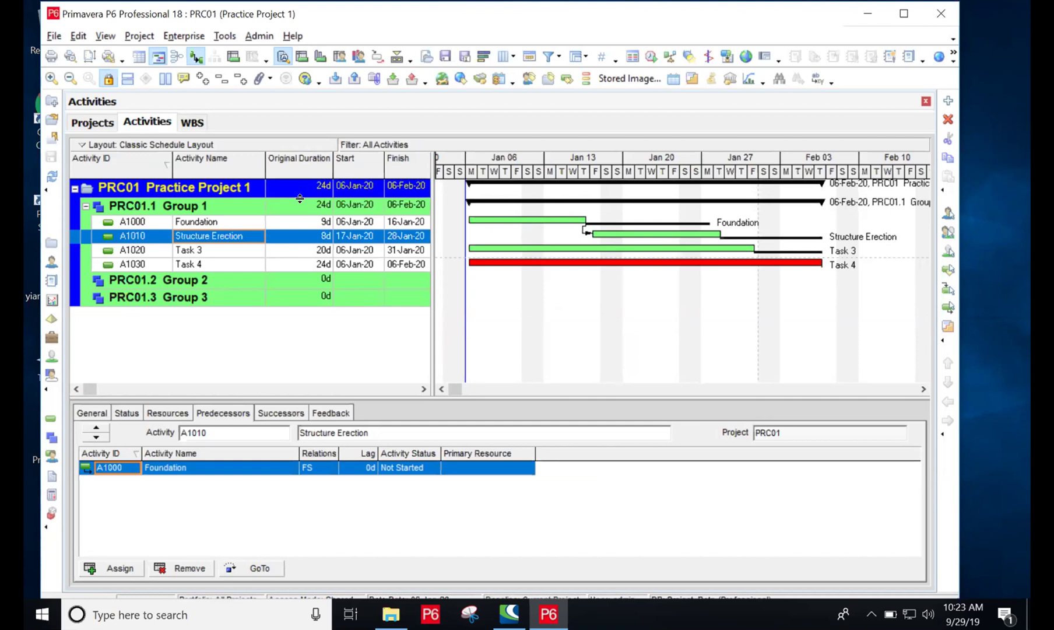
Step: Set the original duration of the Foundation activity to 7 days
click(313, 221)
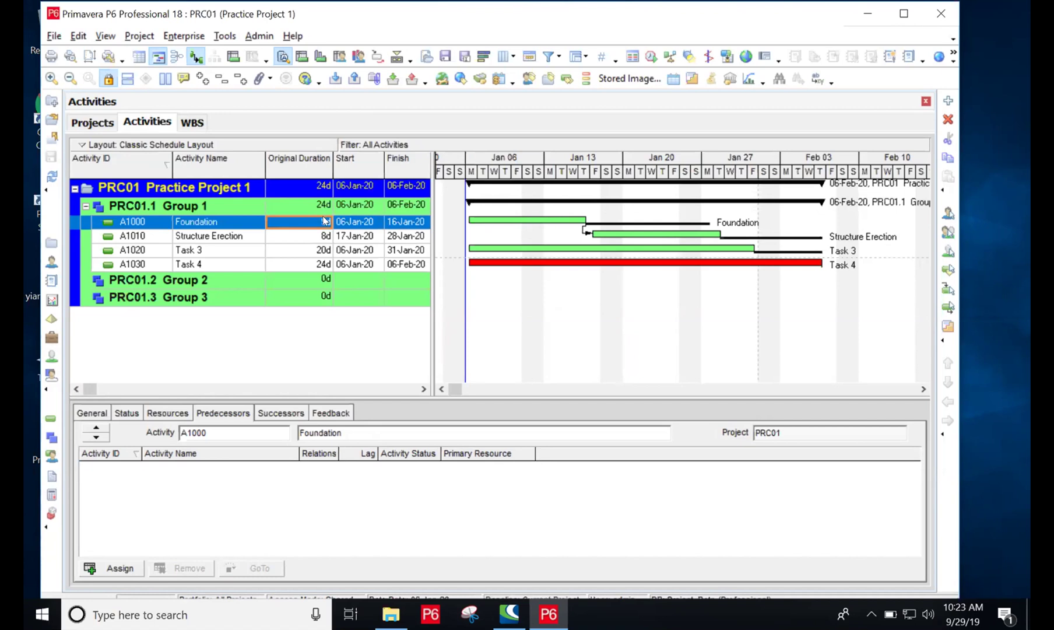
click(321, 217)
key(BackSpace)
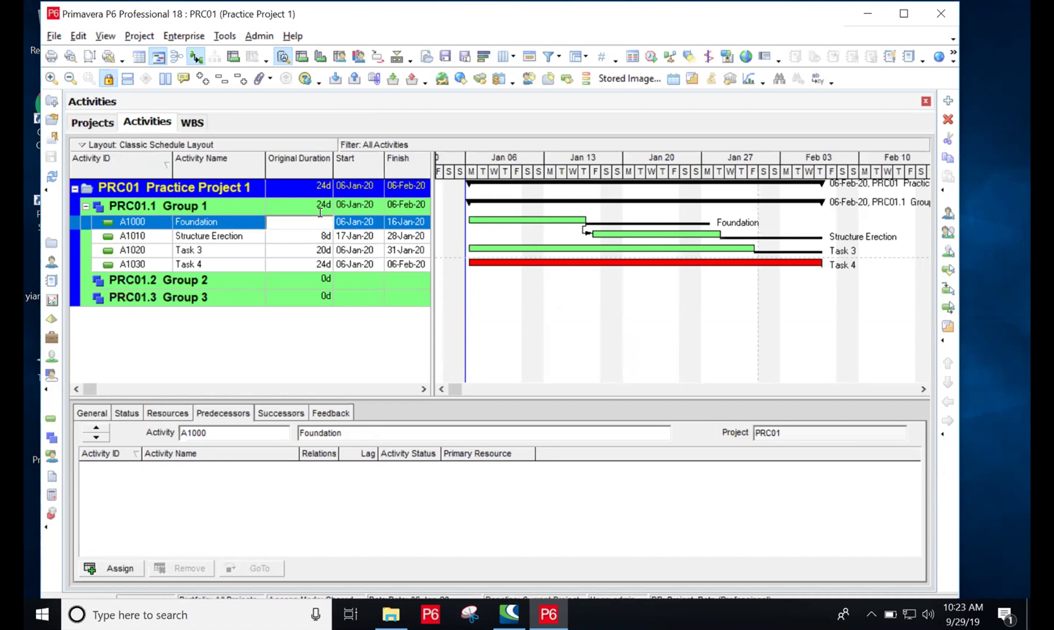
text(7d)
key(Return)
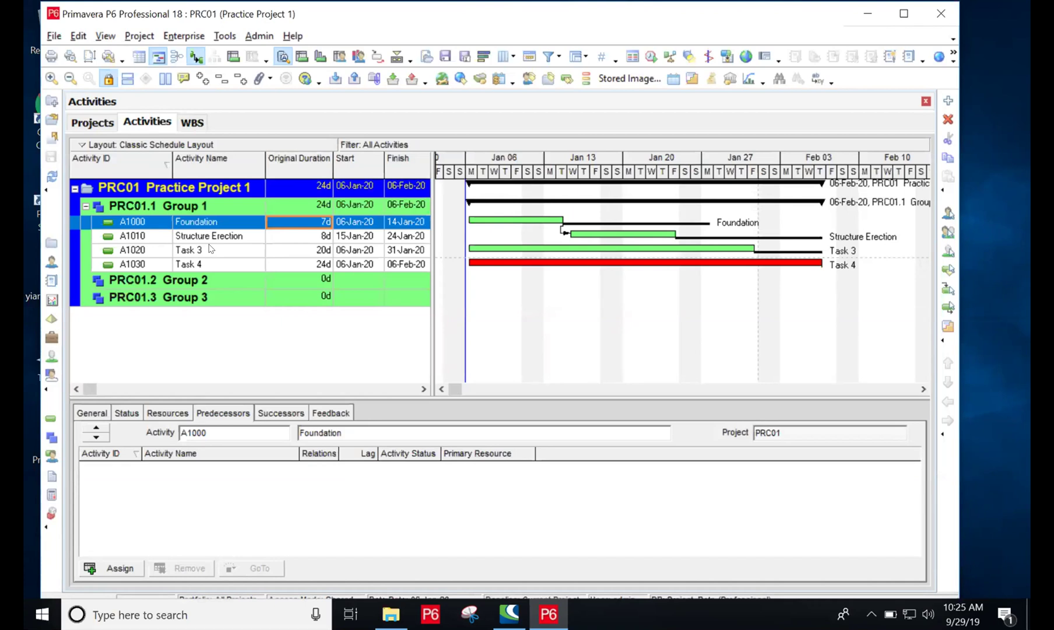
Step: Rename activity A1020 (Task 3) as Roofing
click(211, 236)
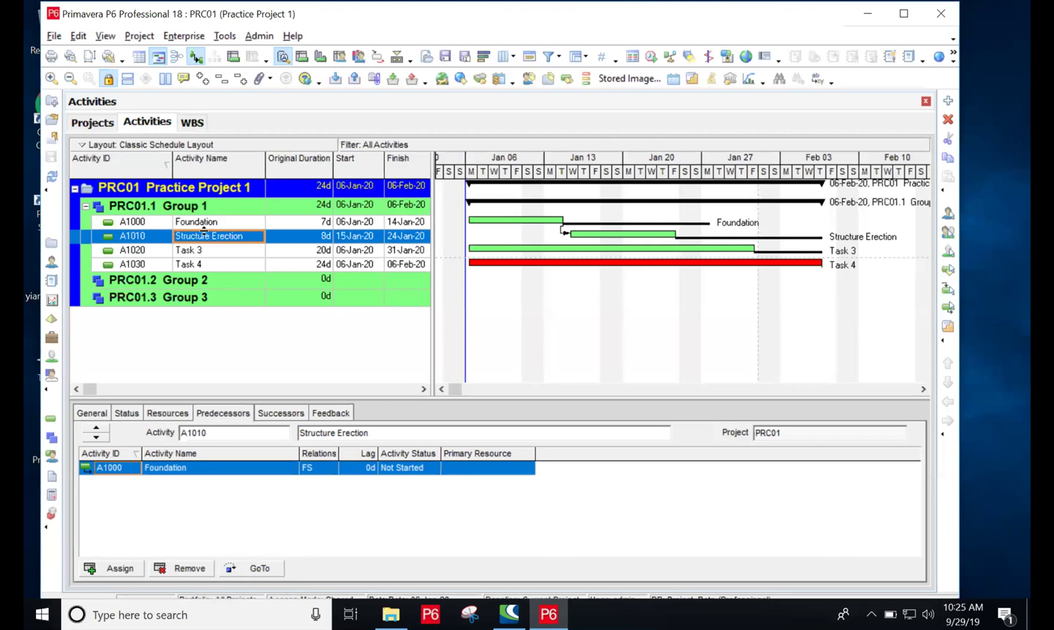
click(201, 252)
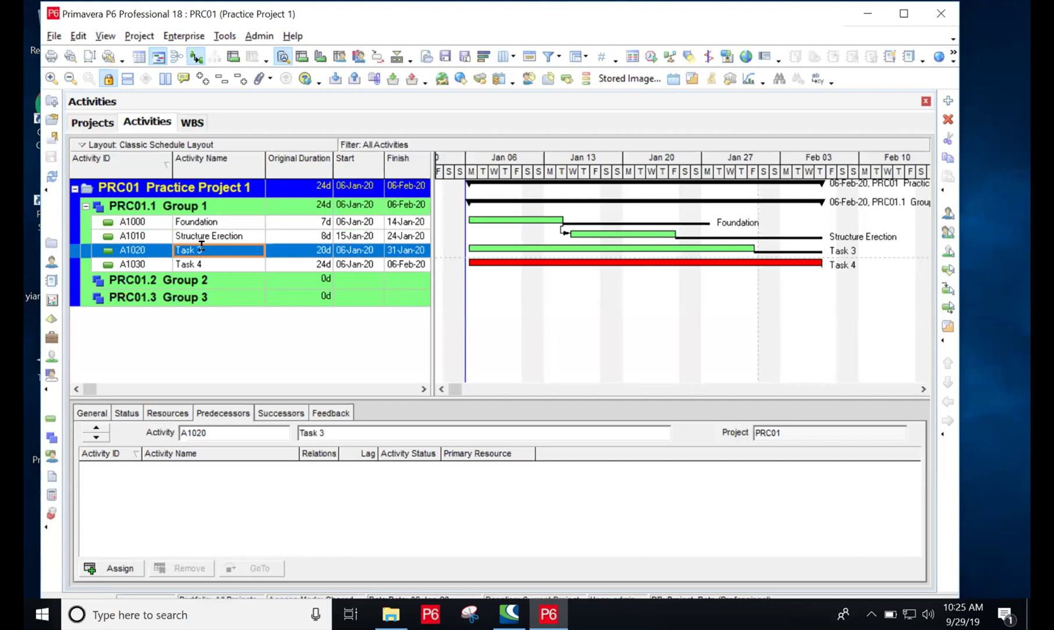
click(201, 247)
key(BackSpace)
key(BackSpace)
key(BackSpace)
key(BackSpace)
key(BackSpace)
key(BackSpace)
text(Roof)
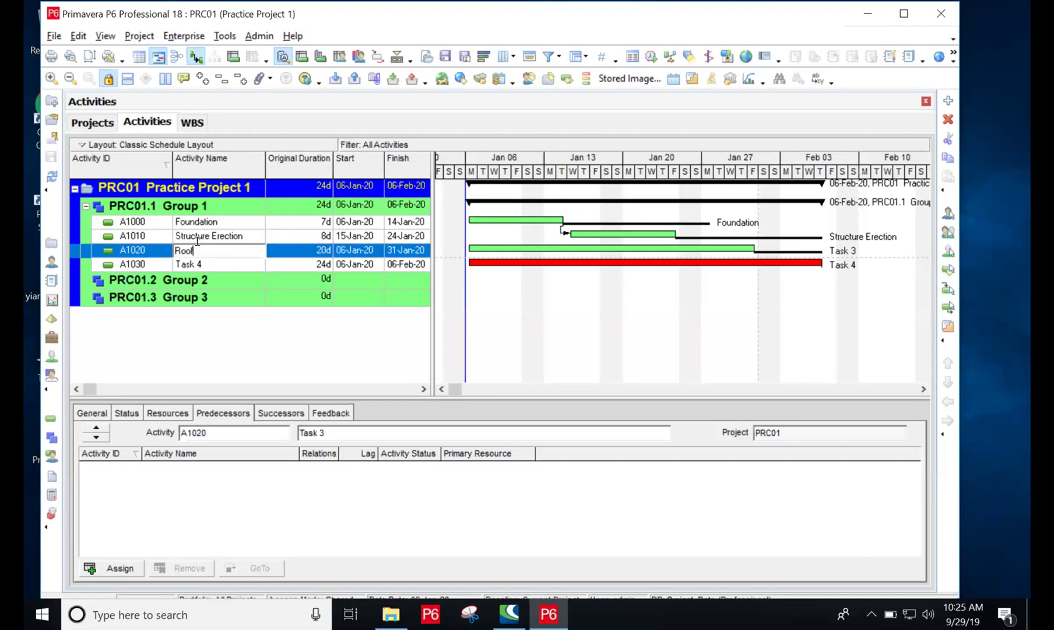
text(ing)
key(Return)
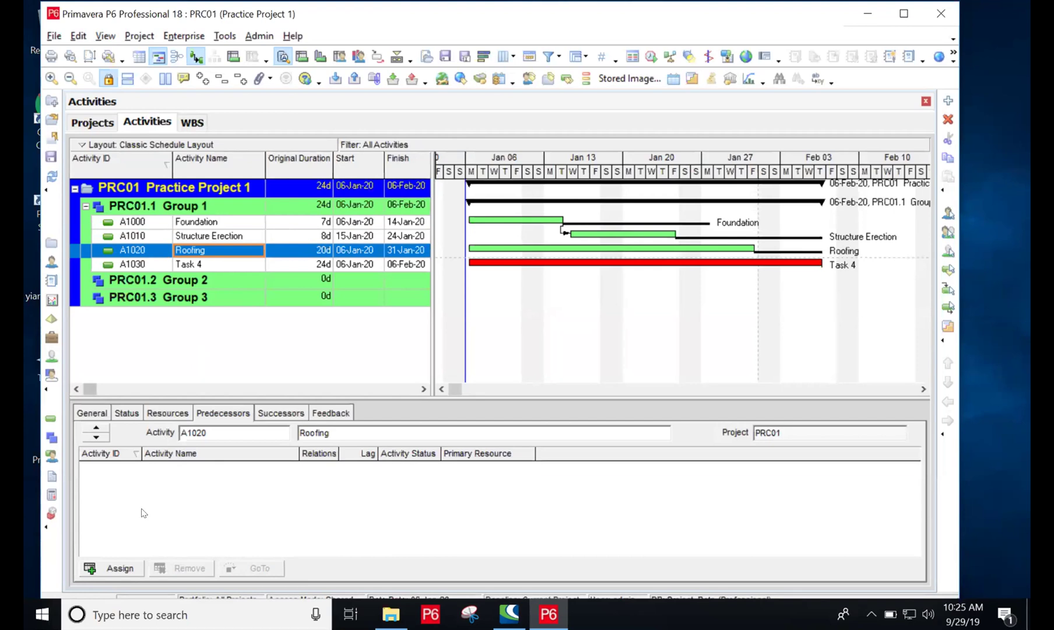
Step: Assign Structure Erection (A1010) as the predecessor of the Roofing activity (A1020)
click(131, 570)
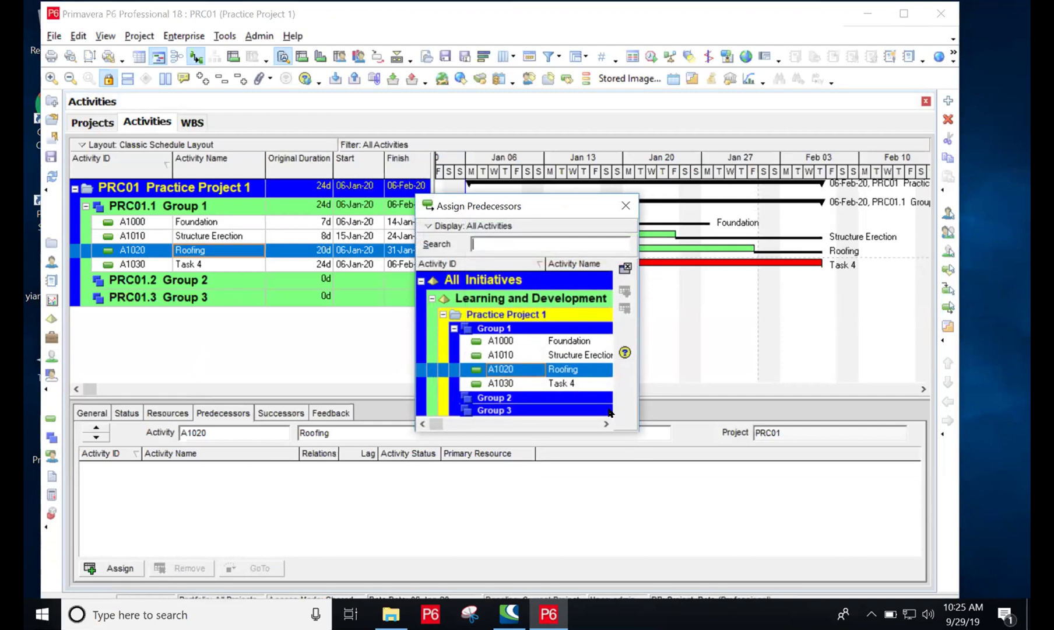
click(196, 247)
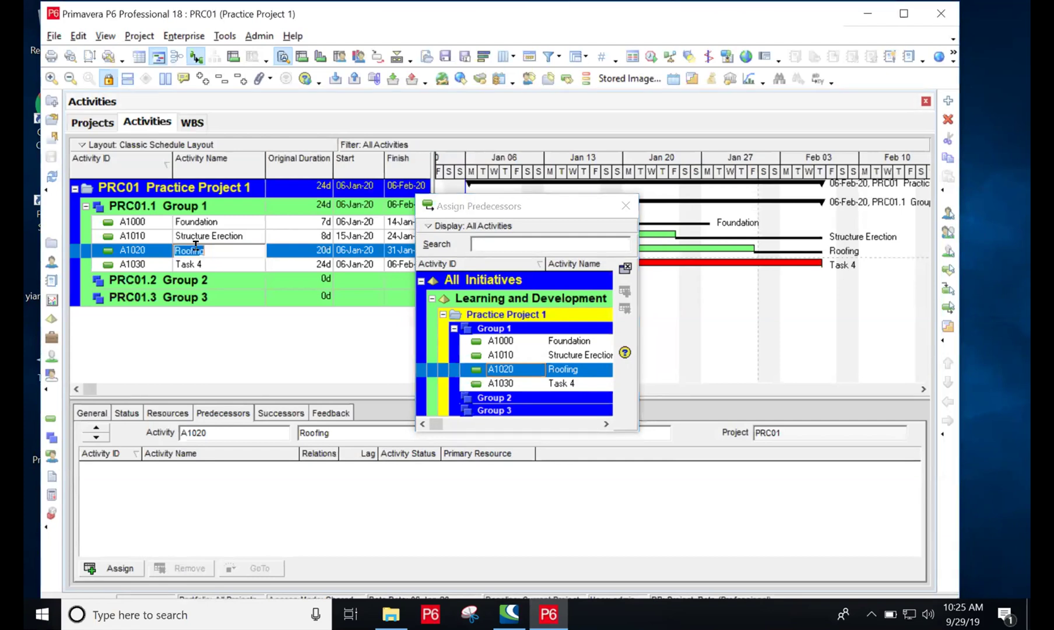
click(499, 368)
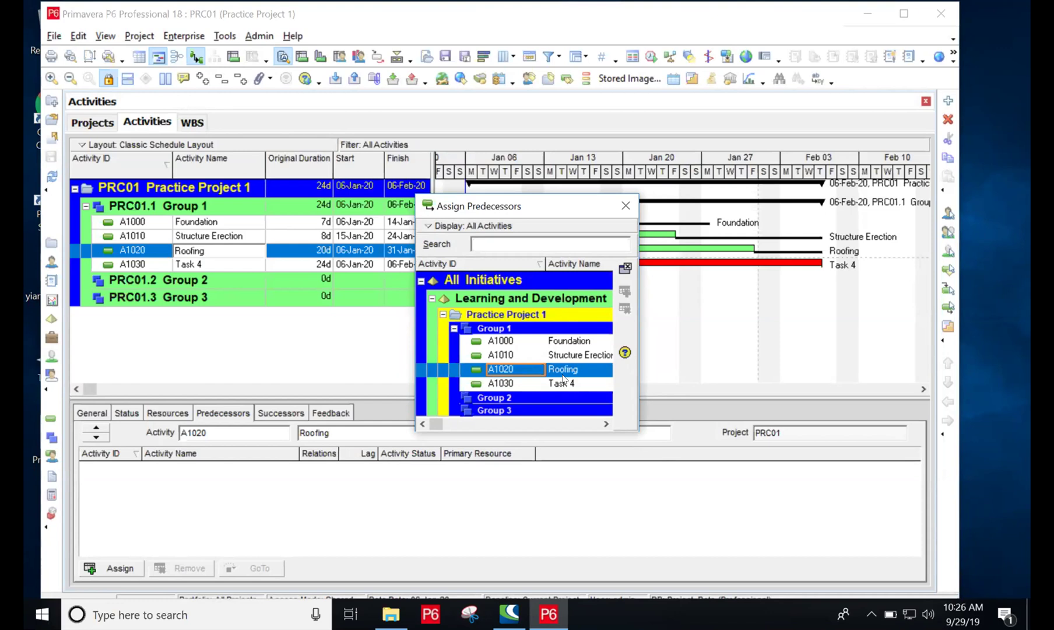
click(503, 351)
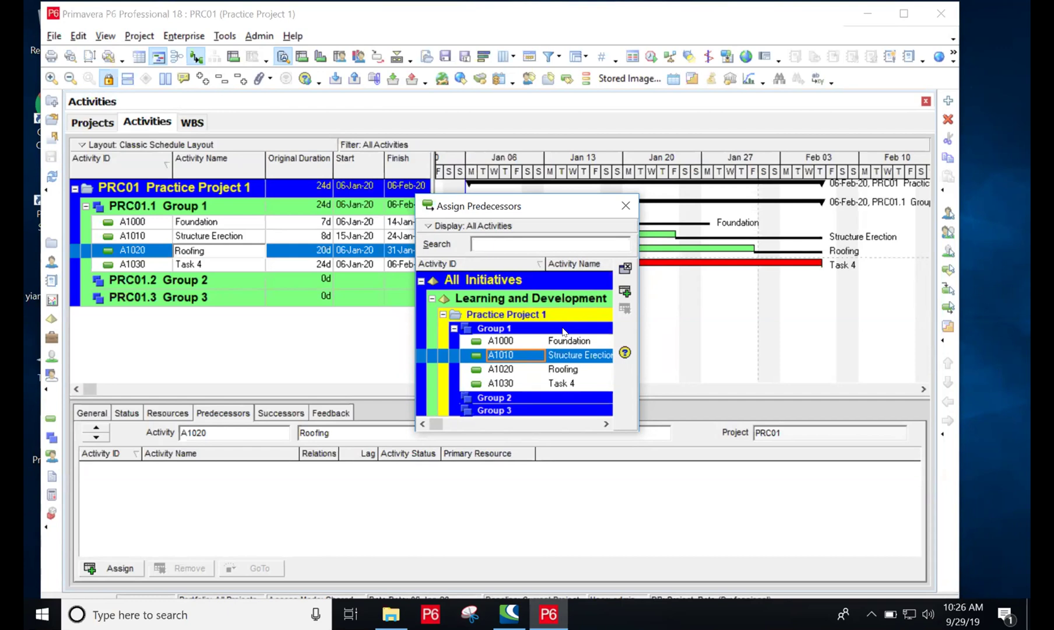
click(625, 291)
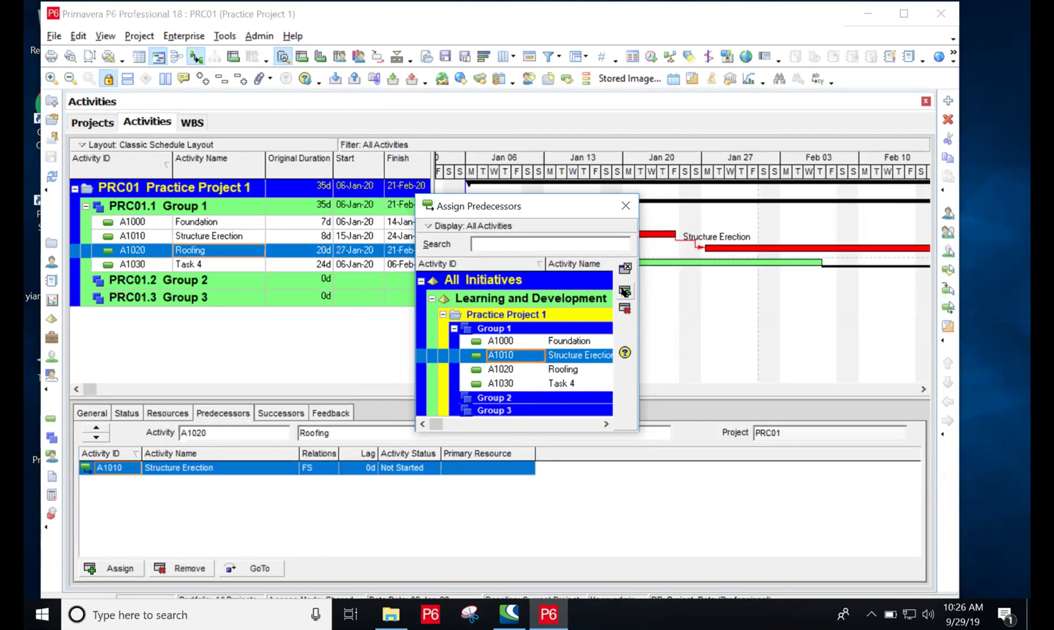
click(625, 207)
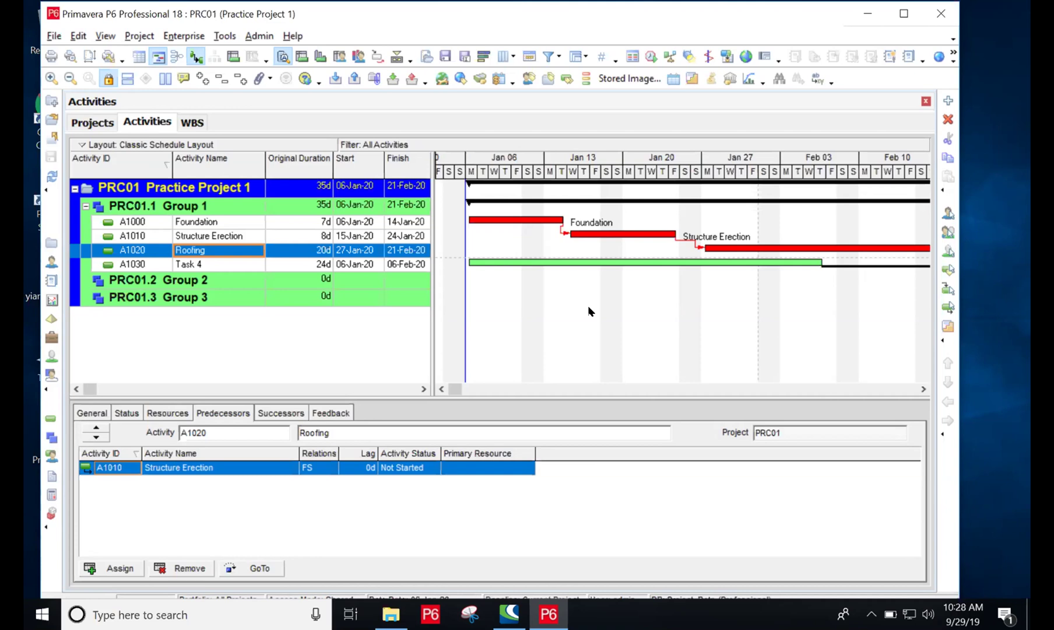
Step: Add a new activity named Task 1 under Group 2 (PRC01.2)
click(201, 284)
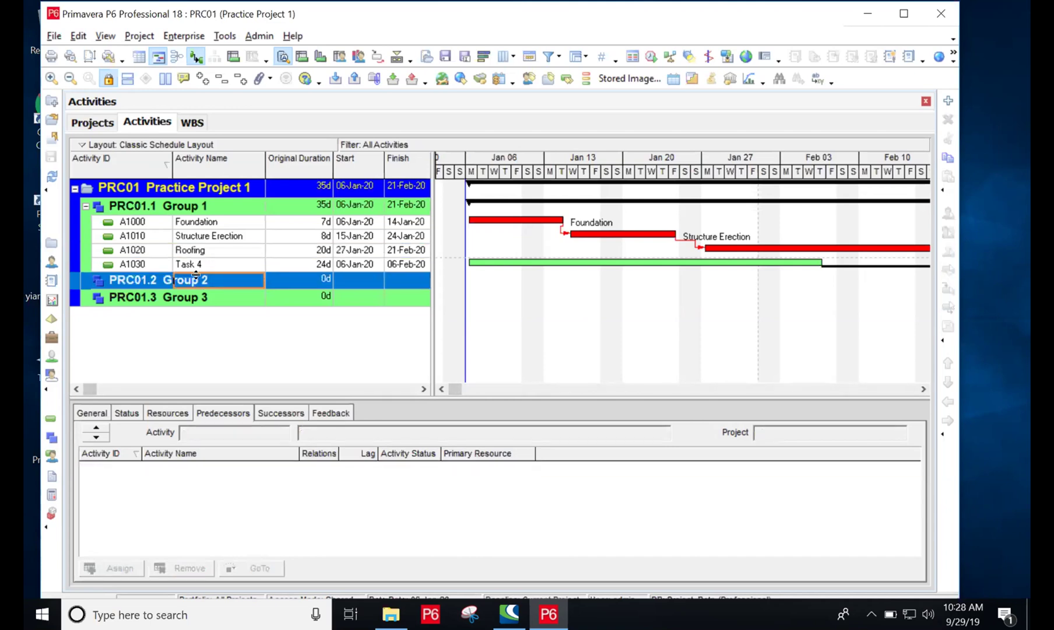
click(948, 101)
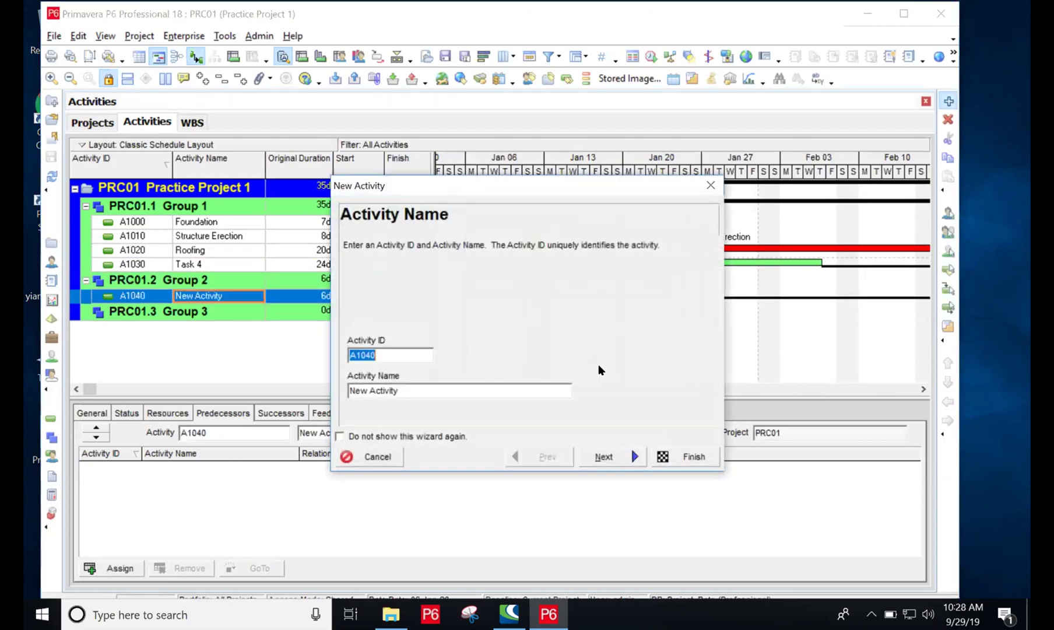
click(445, 384)
key(BackSpace)
key(BackSpace)
key(BackSpace)
key(BackSpace)
key(BackSpace)
key(BackSpace)
key(BackSpace)
key(BackSpace)
key(BackSpace)
key(BackSpace)
key(BackSpace)
key(BackSpace)
text(Task 1)
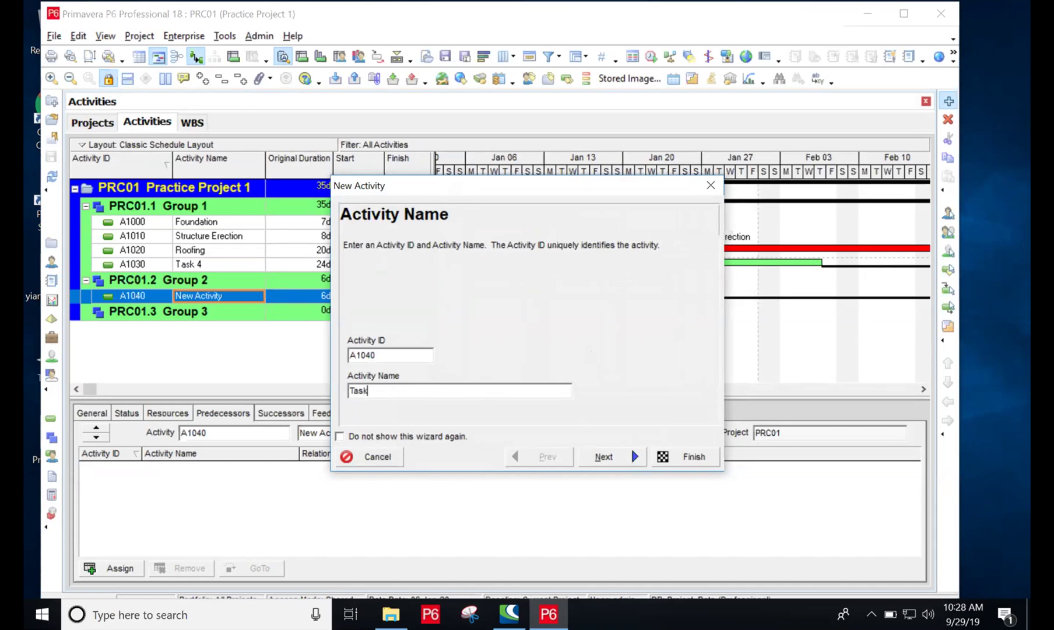
click(689, 458)
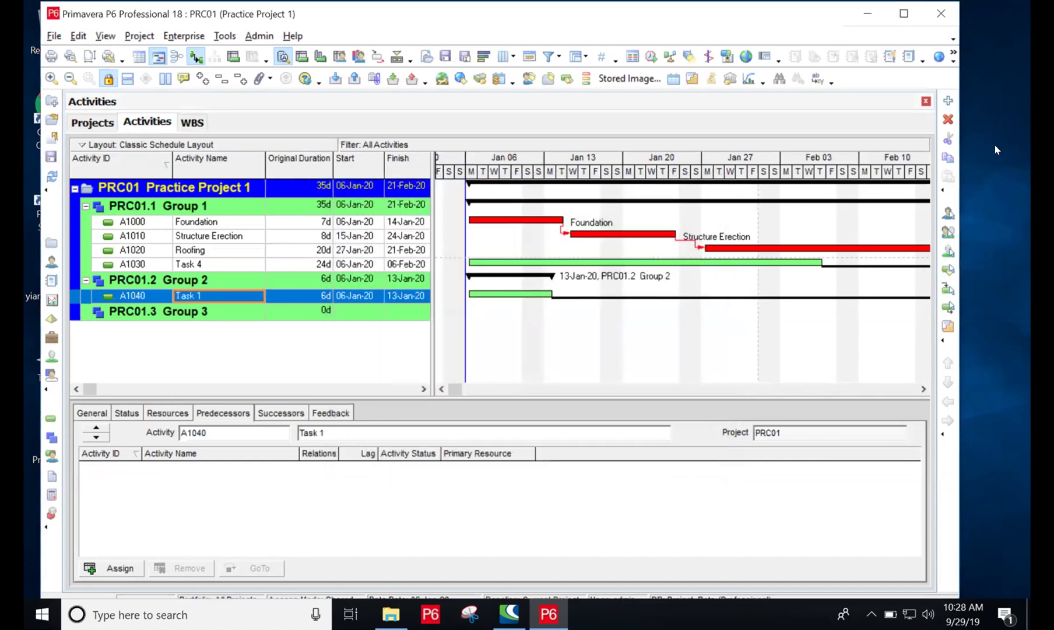
Step: Add another activity named Task 2 under Group 2, below Task 1
click(949, 101)
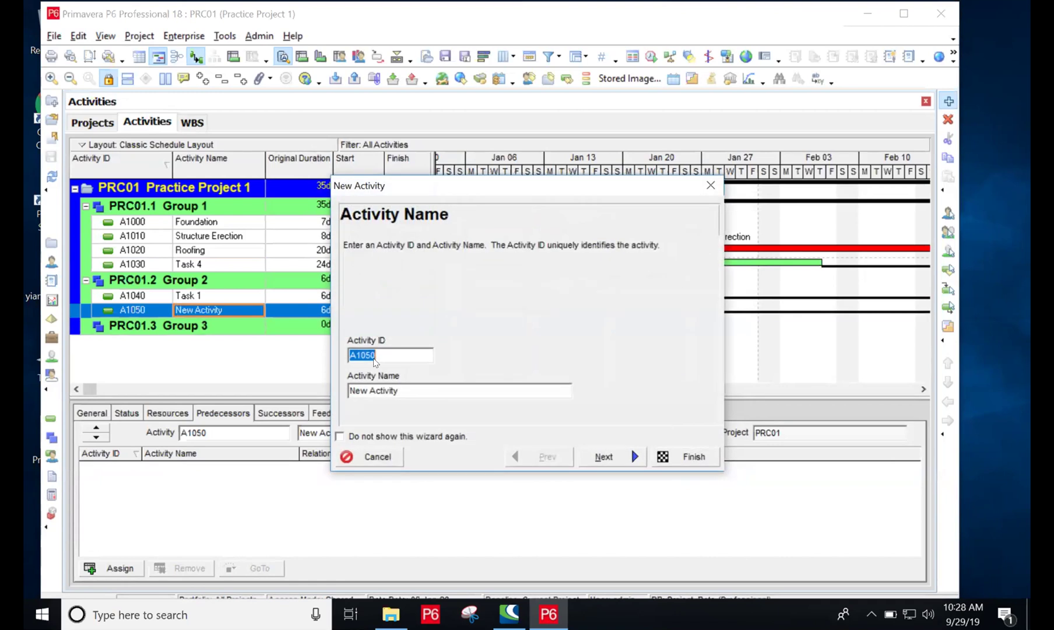
click(397, 388)
key(BackSpace)
key(BackSpace)
key(BackSpace)
key(BackSpace)
key(BackSpace)
key(BackSpace)
key(BackSpace)
key(BackSpace)
key(BackSpace)
key(BackSpace)
key(BackSpace)
key(BackSpace)
text(Task 2)
click(662, 456)
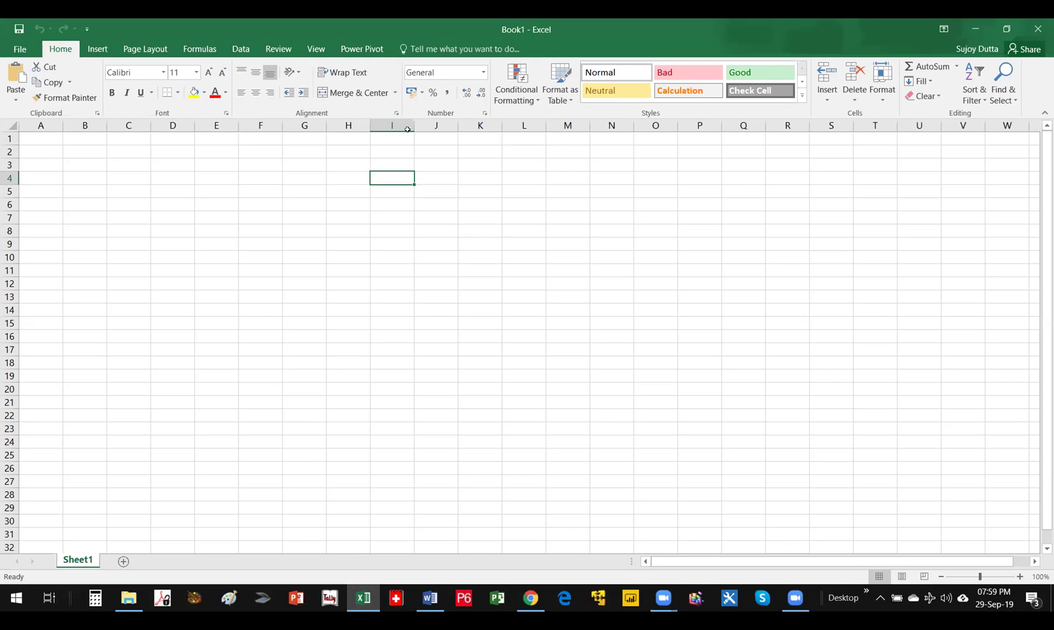
Step: In Excel's blank Book1, make two large yellow bars in cells I4 and I6 by enlarging column I and rows 4 and 6
drag(408, 130, 626, 156)
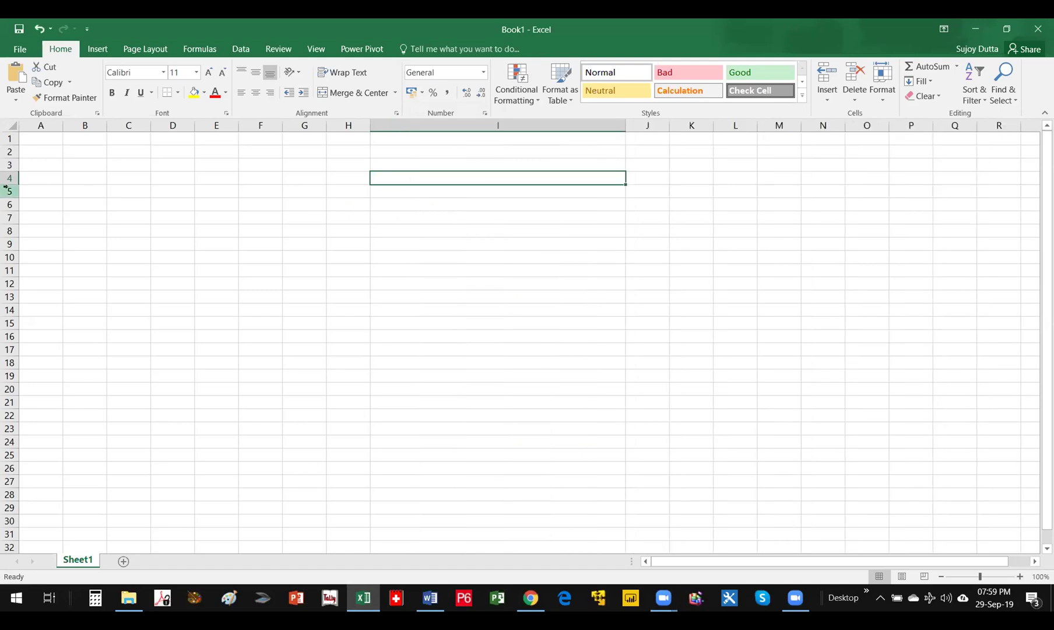
drag(13, 181, 12, 240)
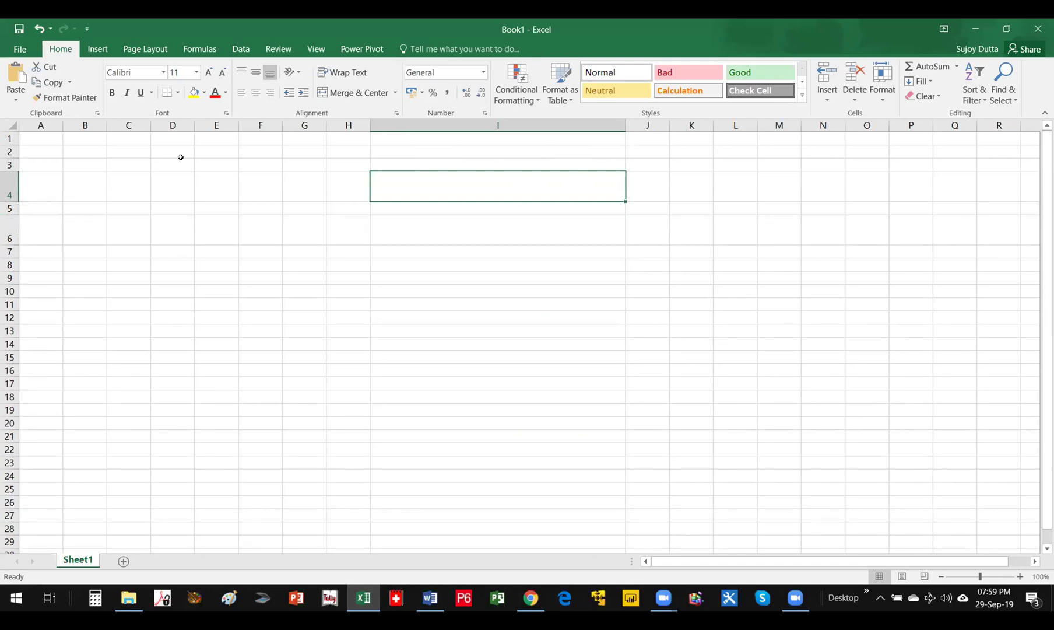
click(462, 232)
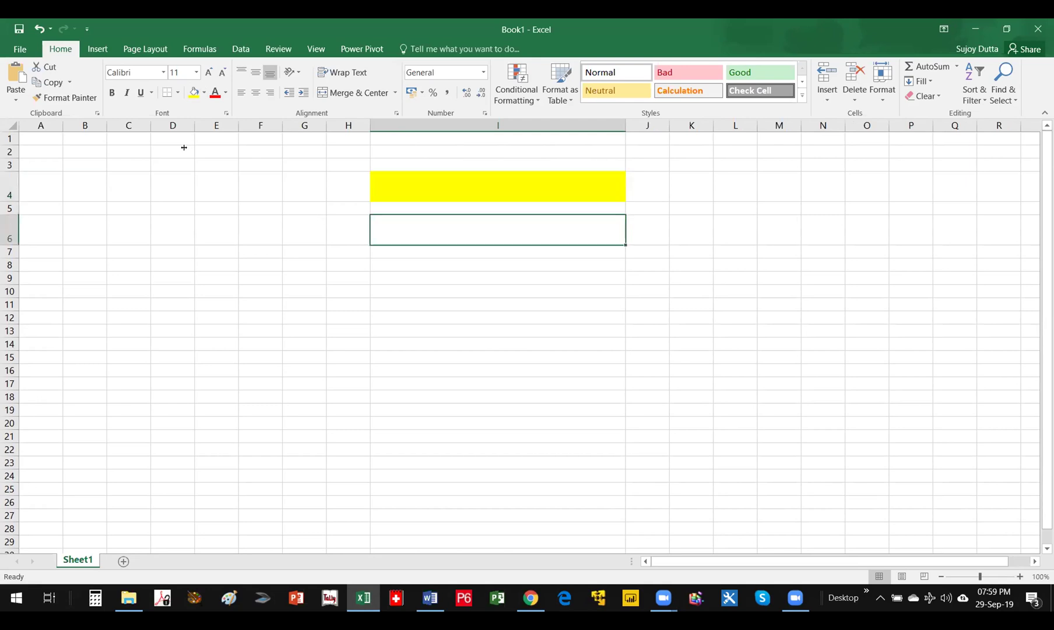
Step: Label the two ends of the upper yellow bar with Start in H4 and Finish in J4
click(348, 184)
text(Start)
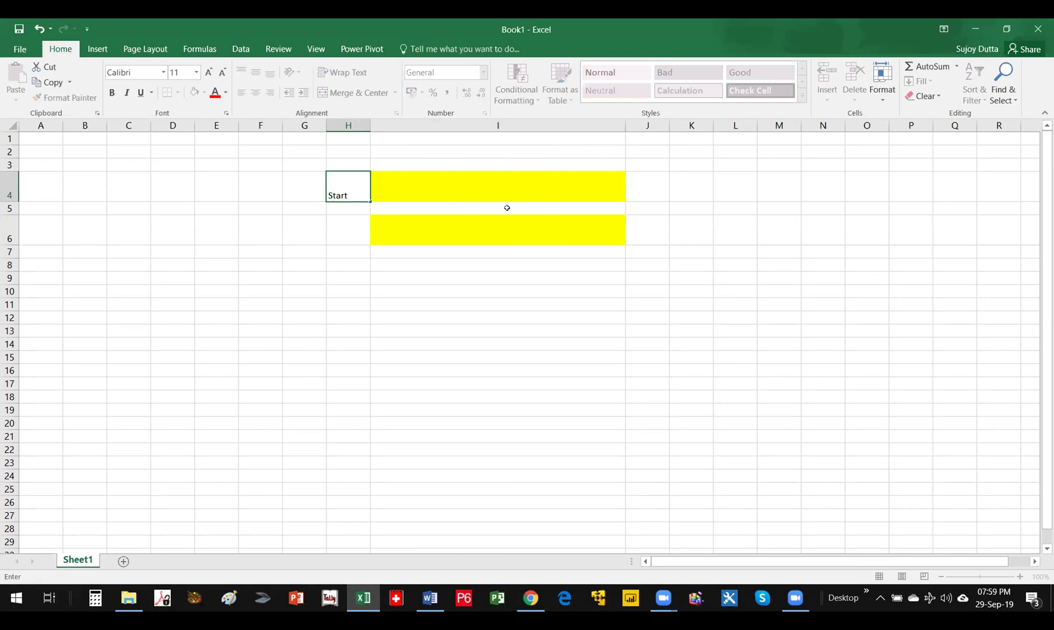
key(Return)
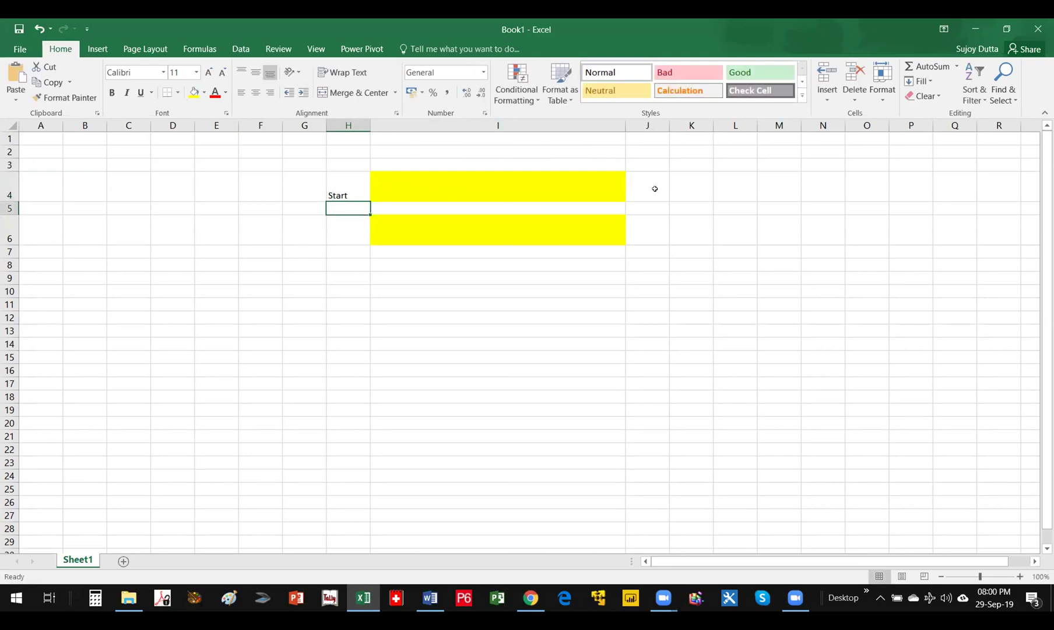
click(655, 188)
text(Fininsh)
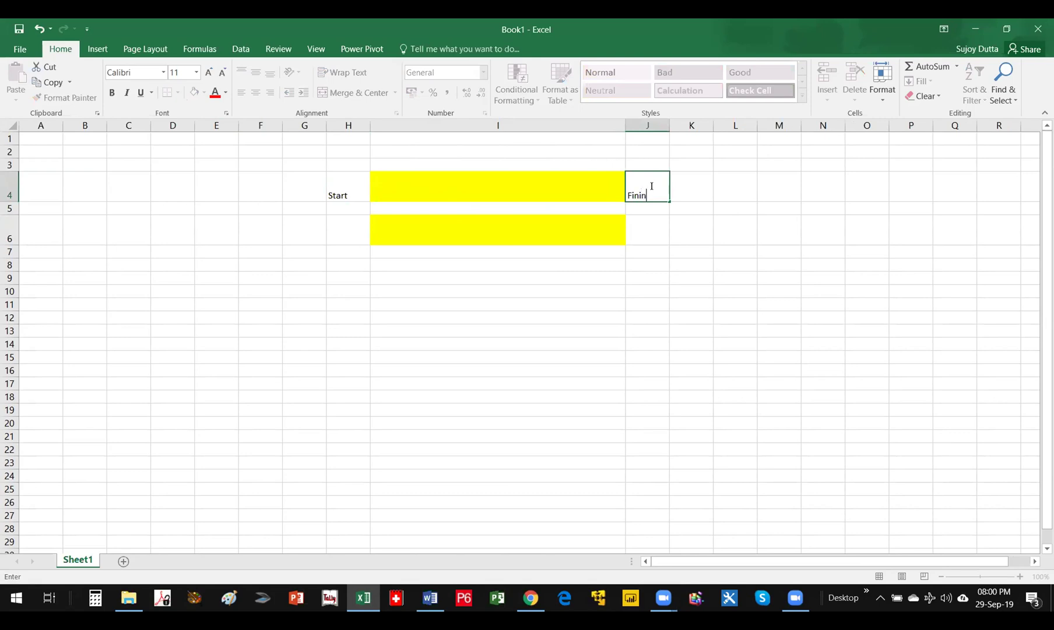
key(BackSpace)
key(BackSpace)
key(BackSpace)
text(sh)
key(Return)
Step: Copy the labelled bar in H4:J4 to row 6, starting at cell H6
drag(345, 182, 658, 184)
key(ctrl+c)
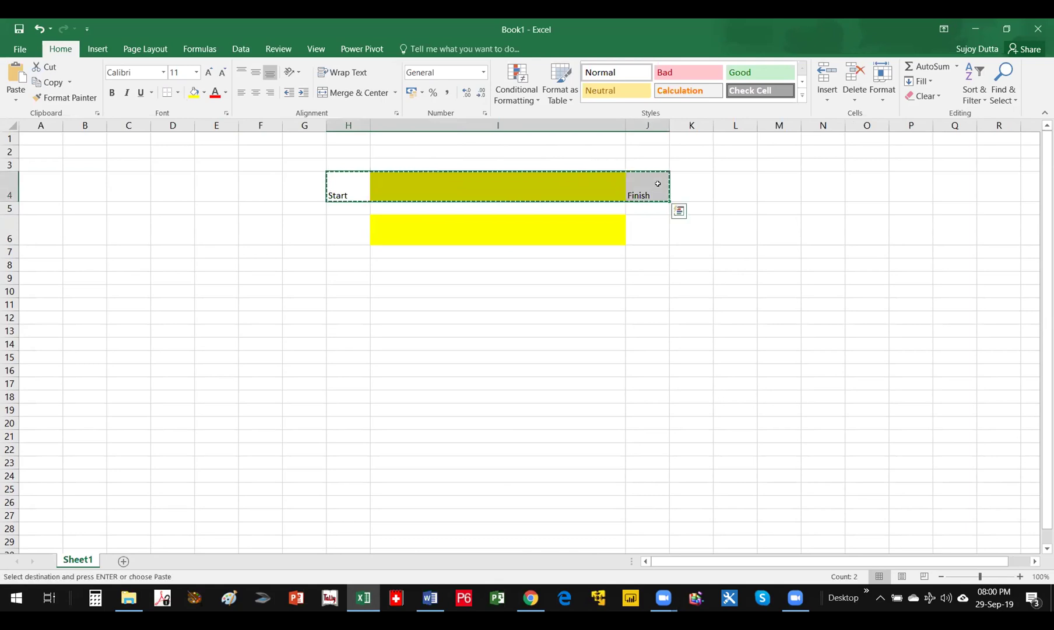
key(Down)
key(Down)
key(Down)
key(Up)
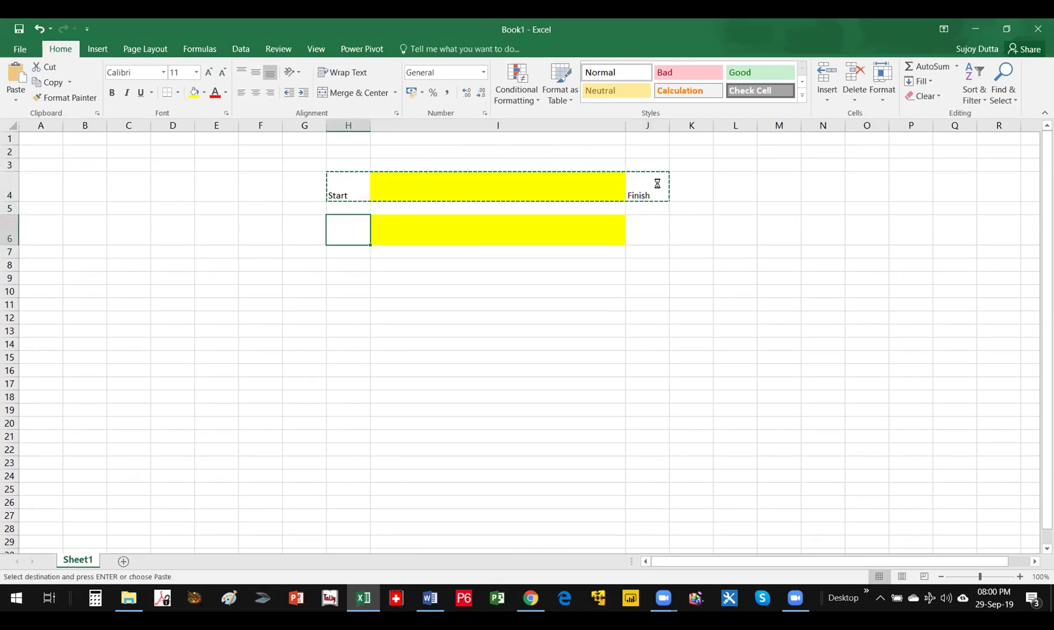
key(ctrl+v)
Step: Enter Predecessor in the upper yellow bar (I4) and Successor in the lower yellow bar (I6)
click(505, 181)
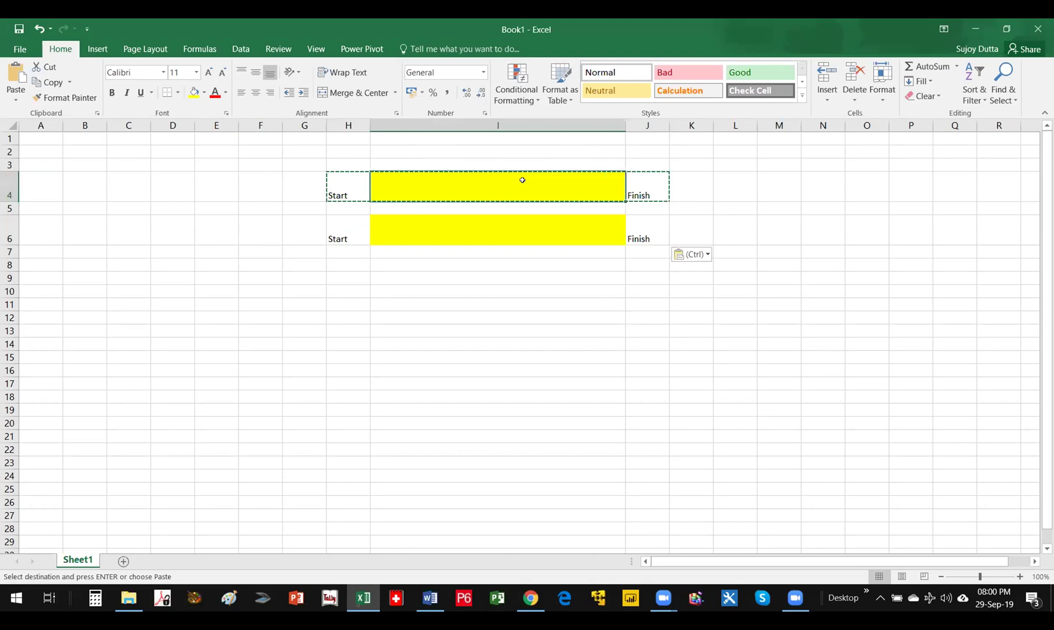
text(Predecessir)
key(BackSpace)
key(BackSpace)
text(or)
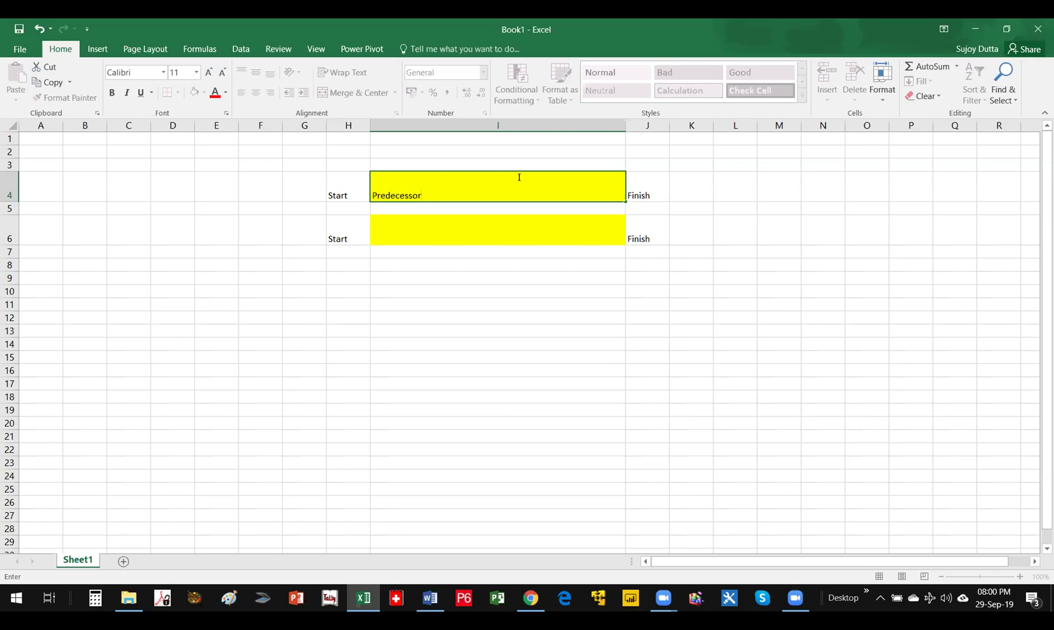
key(Return)
key(Return)
text(Suv)
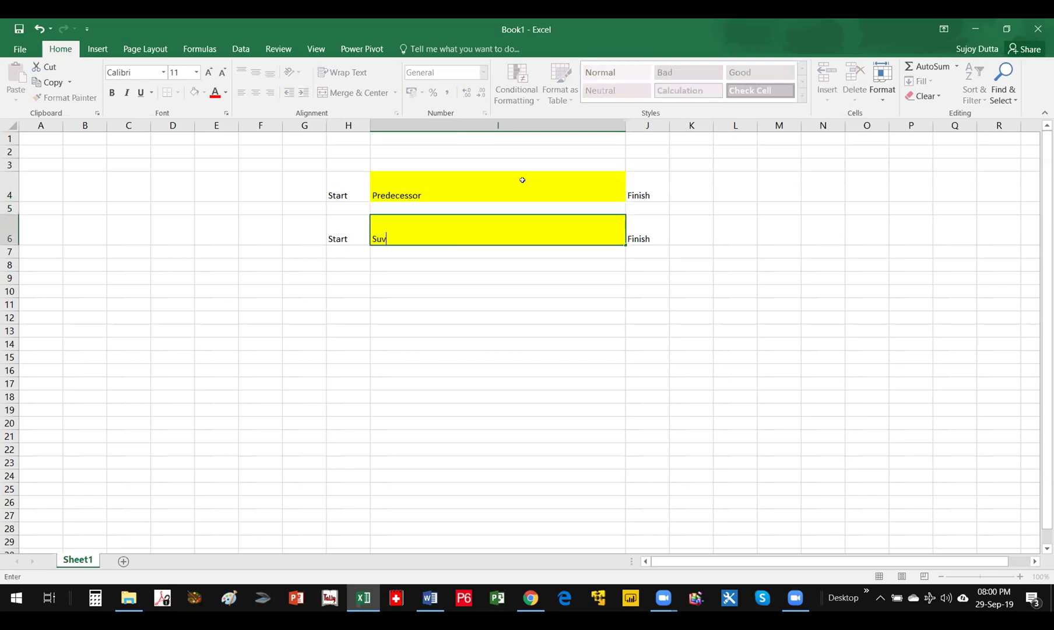
key(BackSpace)
text(ccessor)
key(Return)
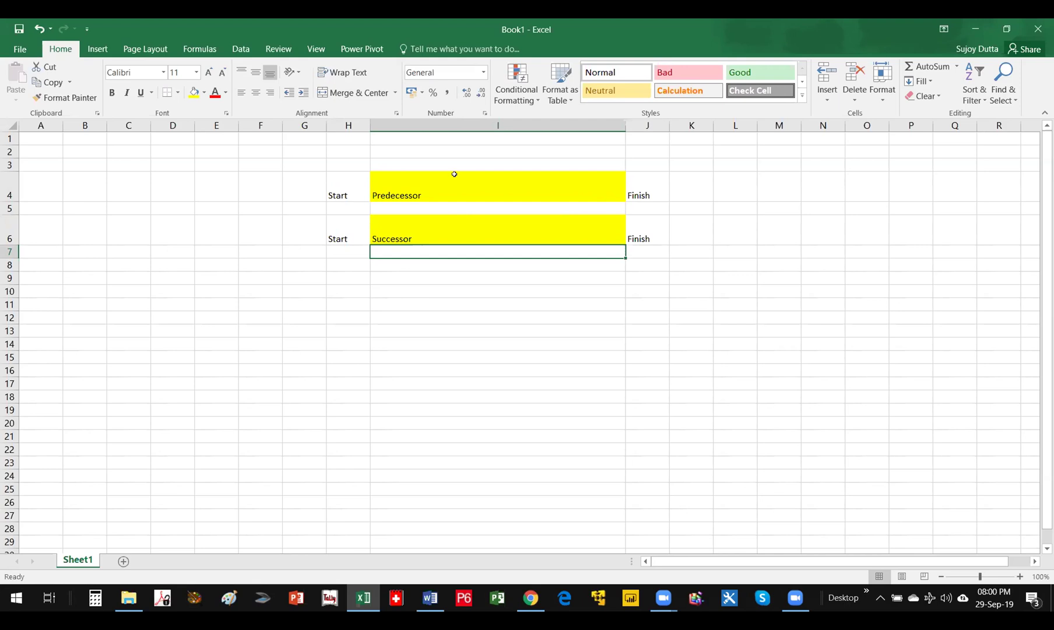
Step: Enter 2 beside the Predecessor bar in K4 and 2 beside the Successor bar in K6
click(692, 186)
text(2)
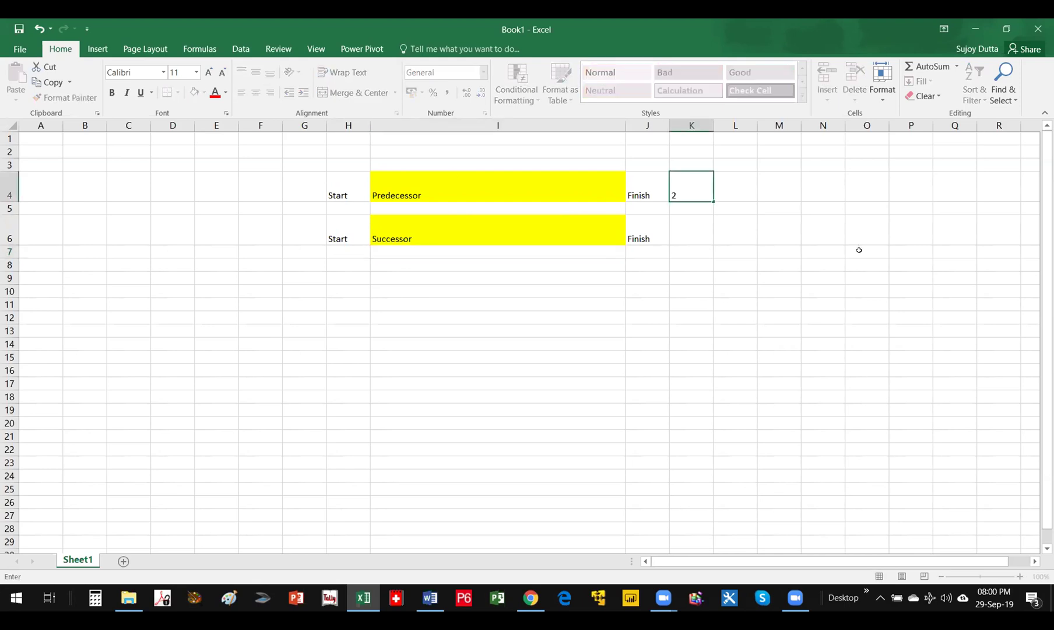
key(Return)
key(Down)
text(2)
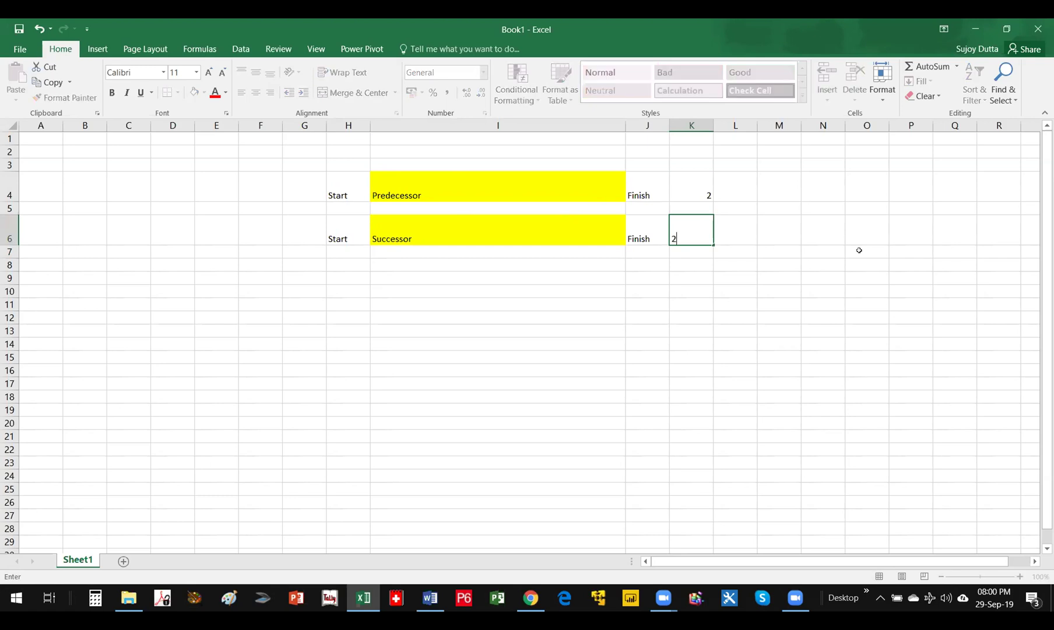
key(Return)
Step: Complete the multiplication in column K with X in K5, = in K7 and 4 in K8
key(Up)
key(Up)
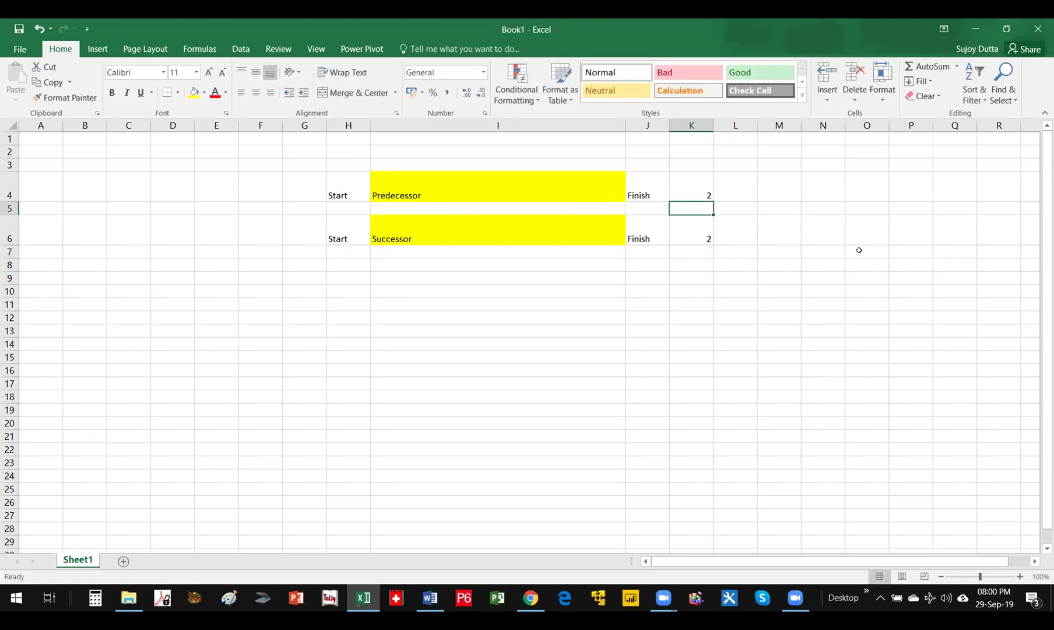
text(X)
key(Return)
key(Down)
key(Down)
key(Up)
text(=)
key(Return)
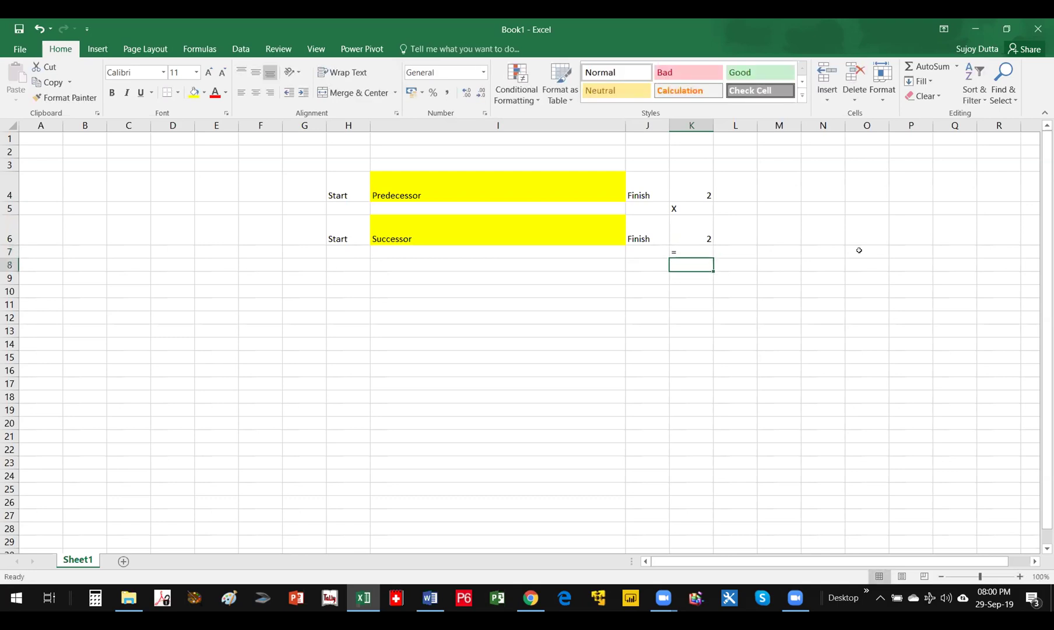
text(=)
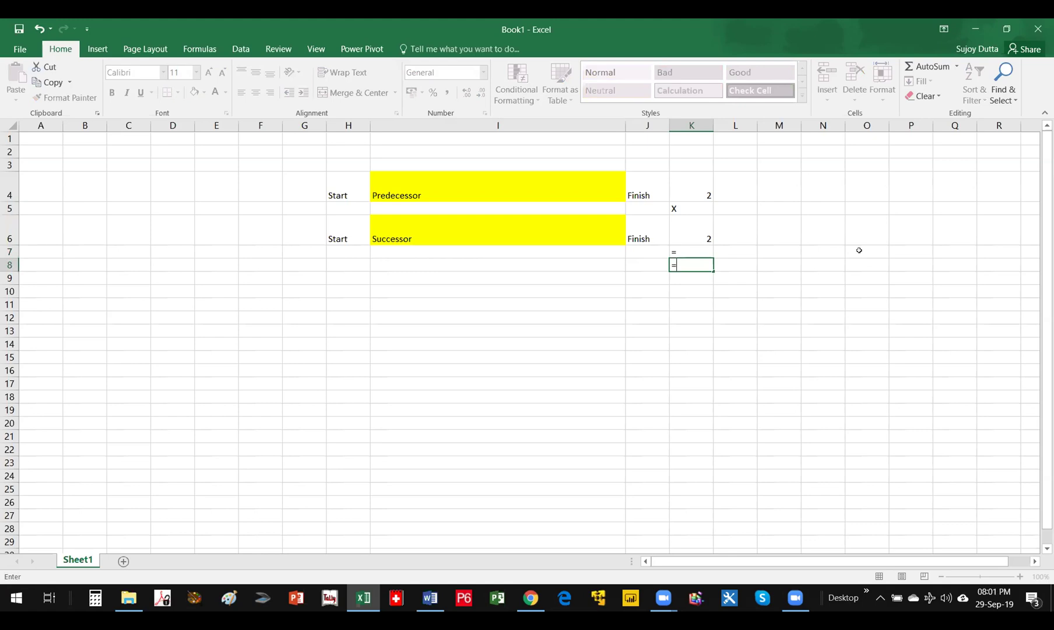
key(BackSpace)
text(4)
key(Return)
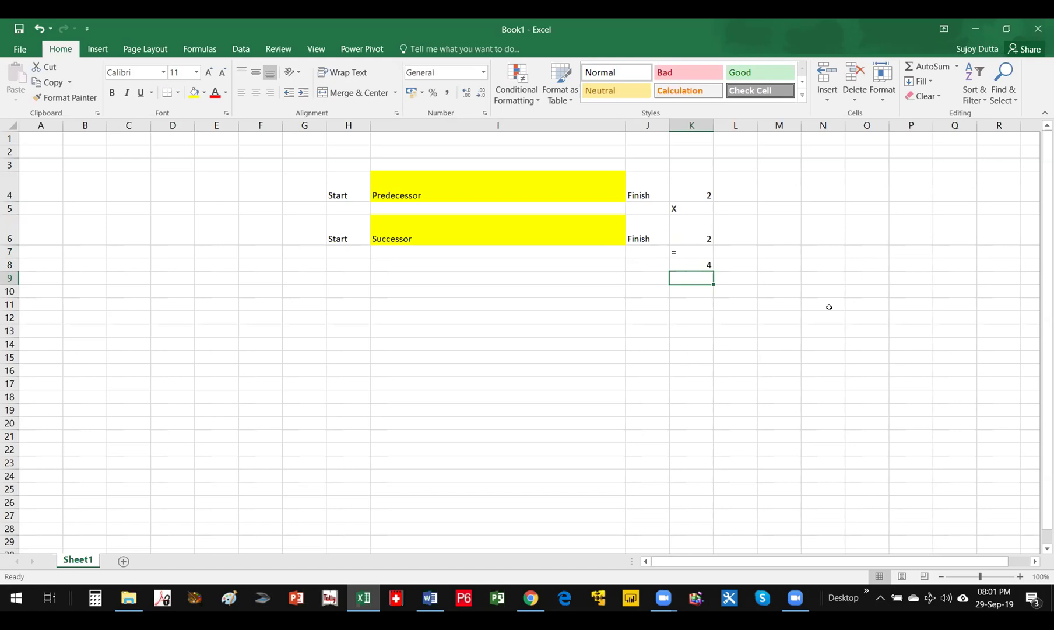
Step: Enter the relationship types Finish -> Start in I11 and Start -> Start in I12
click(407, 304)
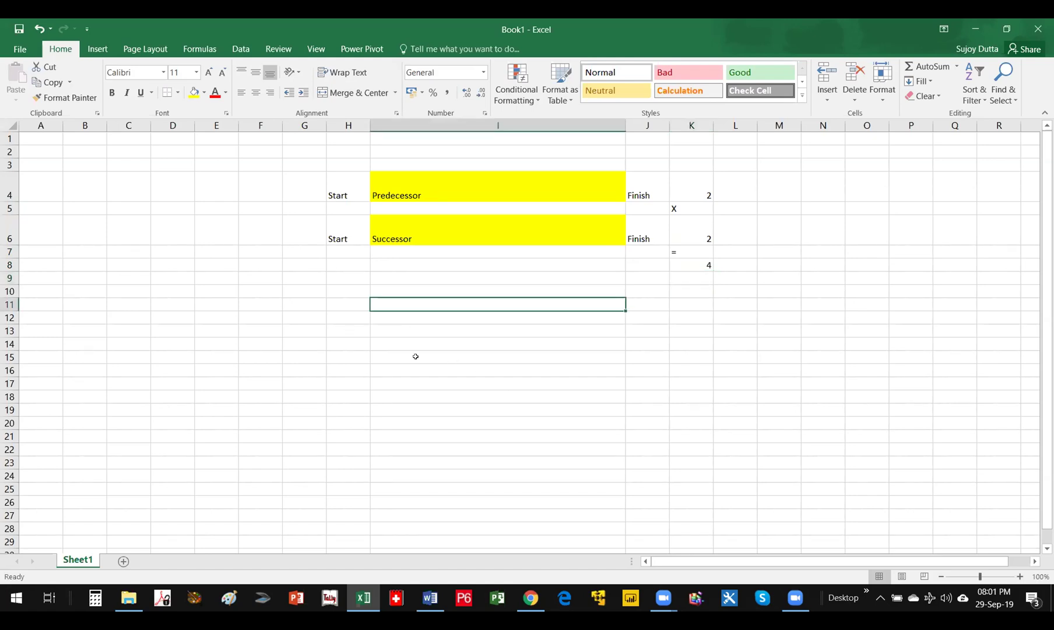
text(Fin)
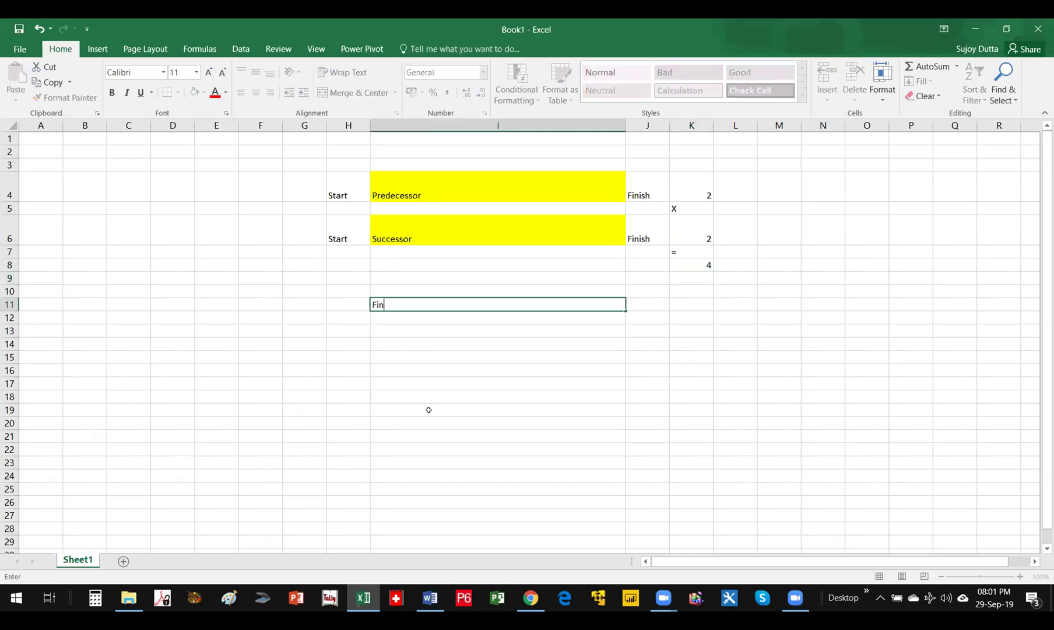
text(ish -> Start)
key(Return)
text(Start -)
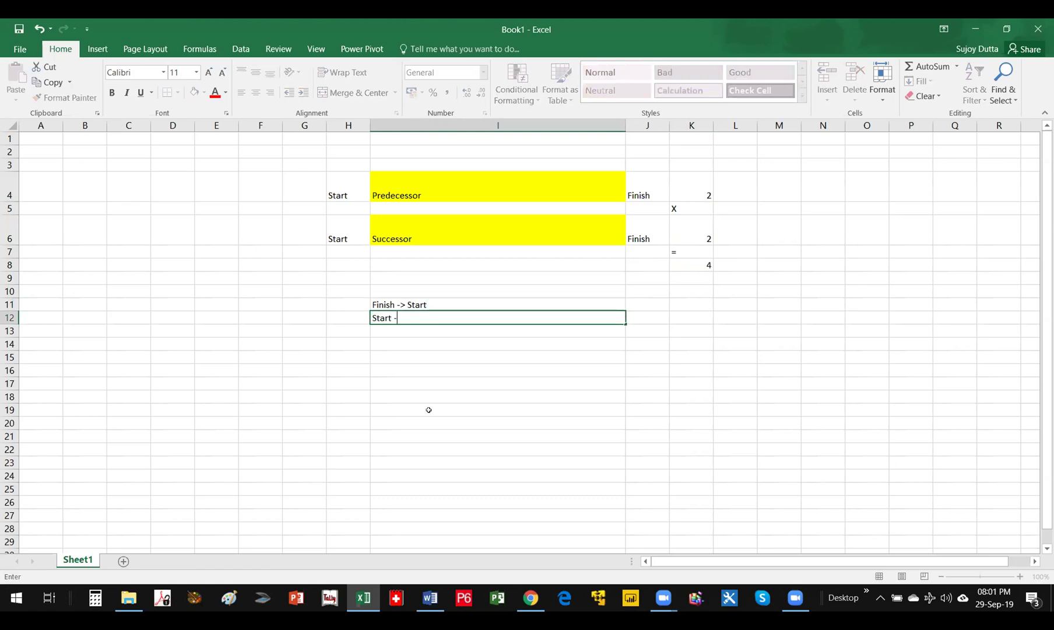
text(> Start)
key(Return)
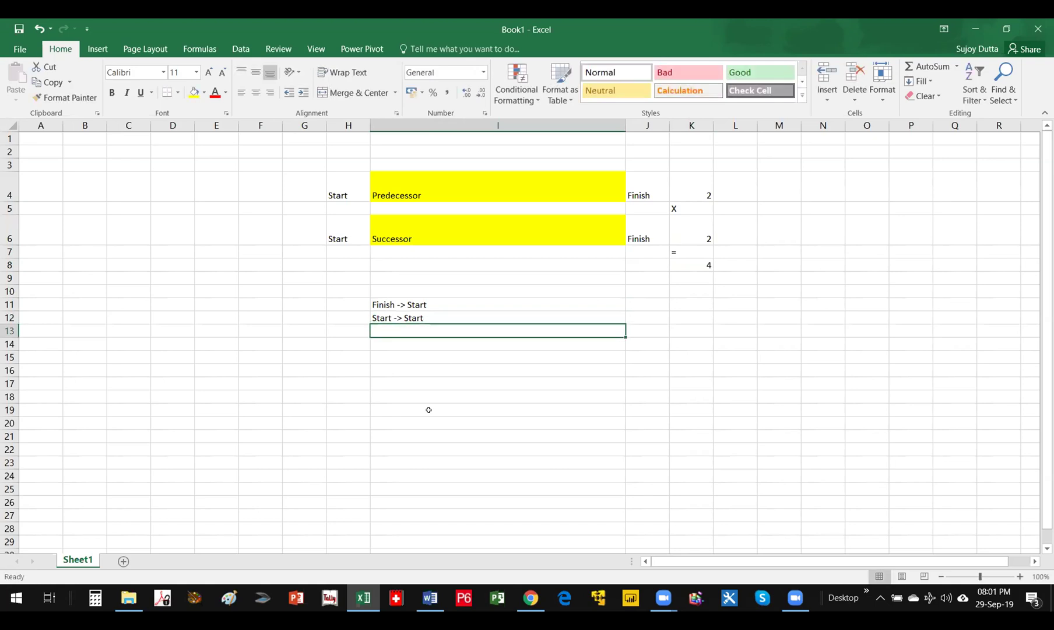
Step: Enter the third relationship type, Finish -> Finish, in I13
text(Finsh)
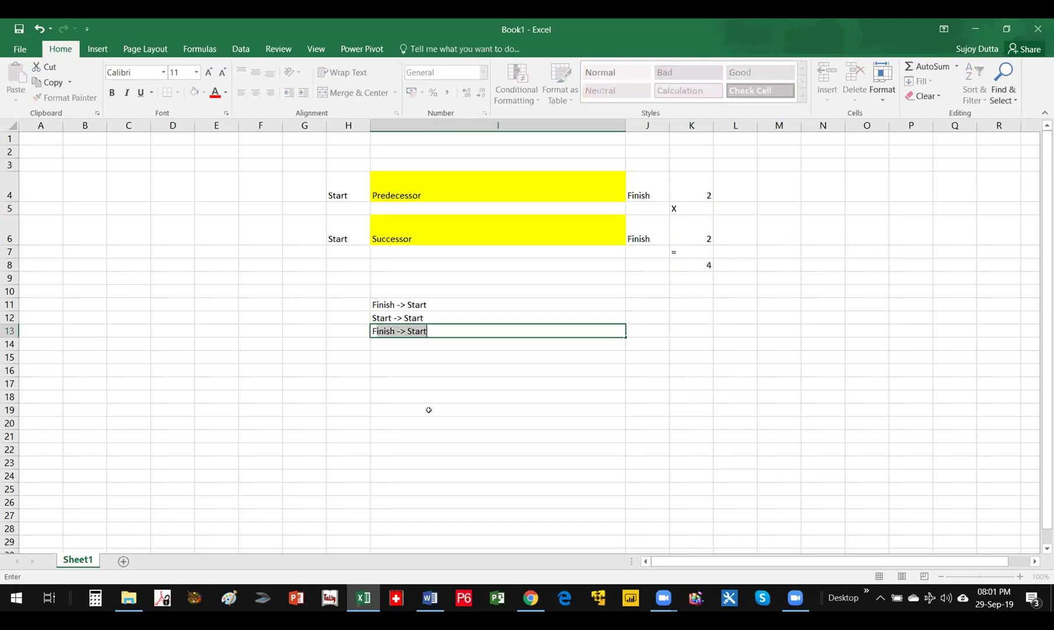
key(BackSpace)
key(BackSpace)
key(BackSpace)
text(nish -> Fin)
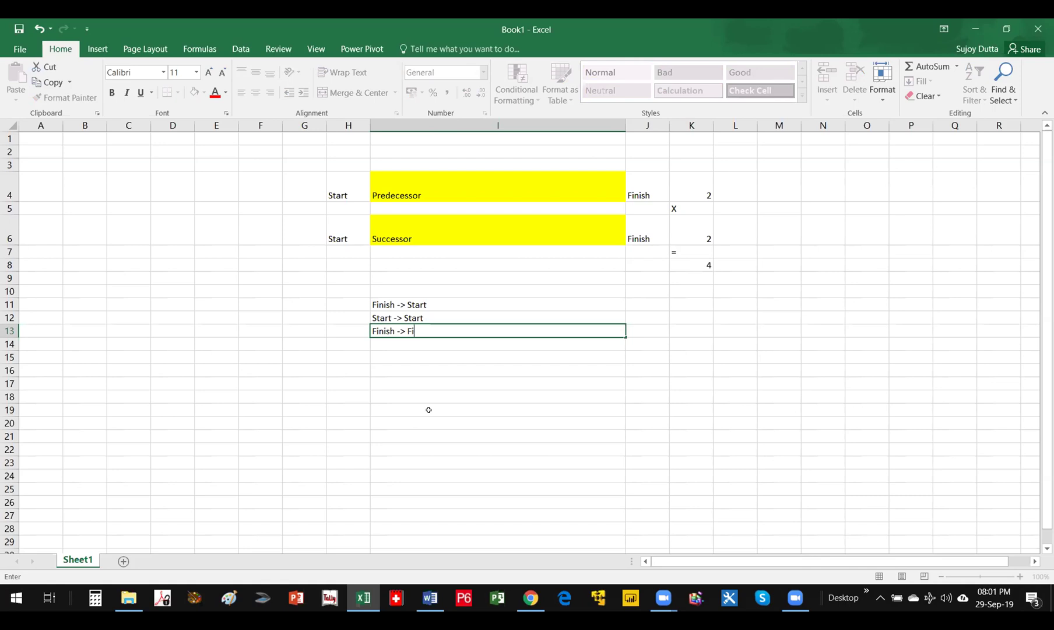
text(ish)
key(Return)
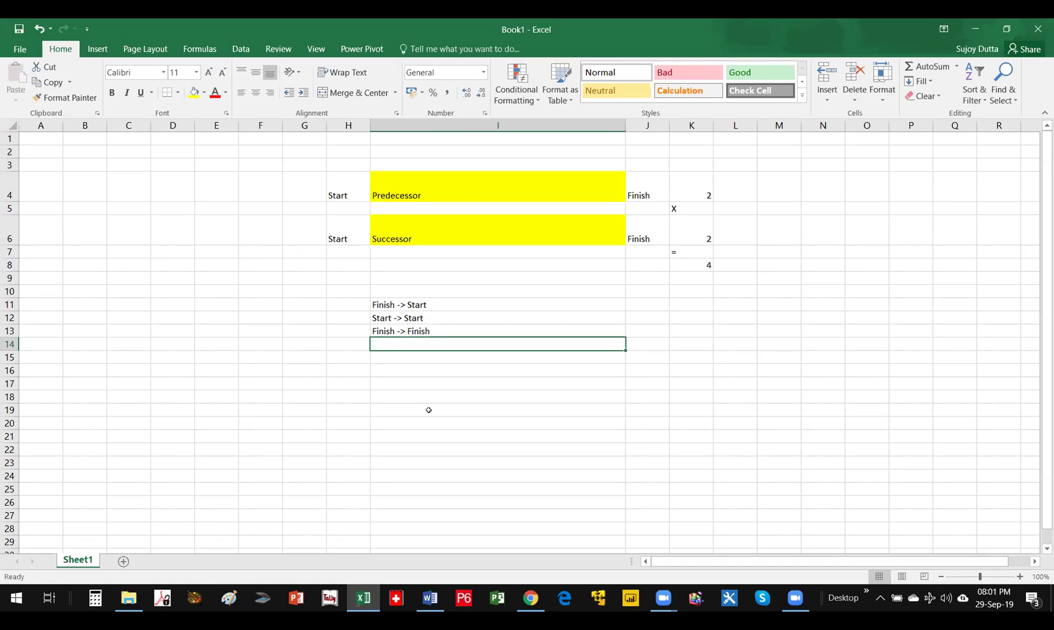
Step: Enter the fourth relationship type, Start -> Finish, in I14
text(Start)
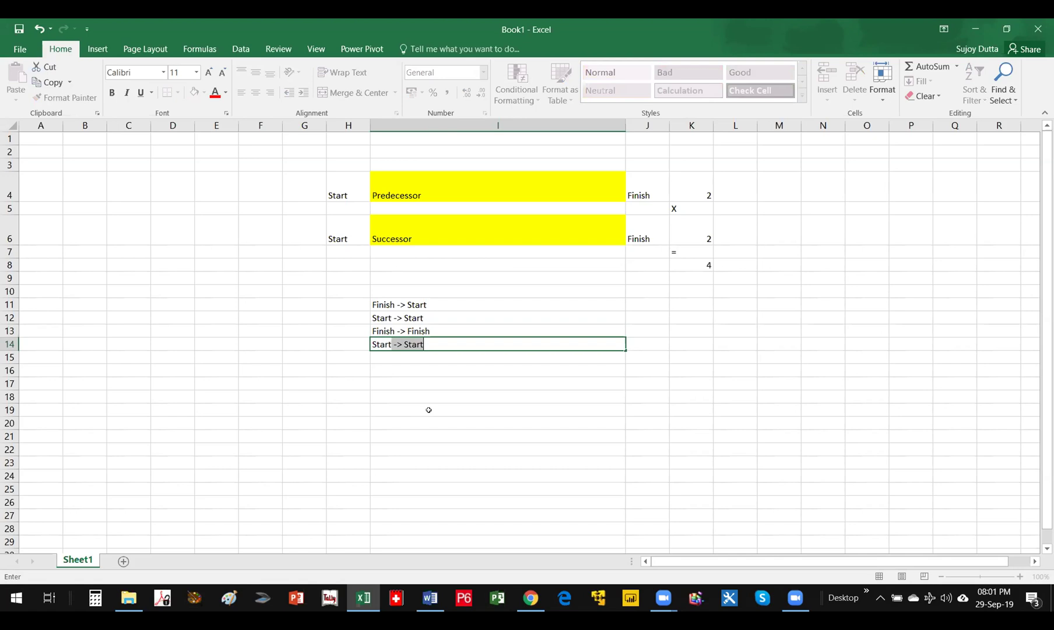
text( -> Finish)
key(BackSpace)
key(BackSpace)
text(sh)
key(Return)
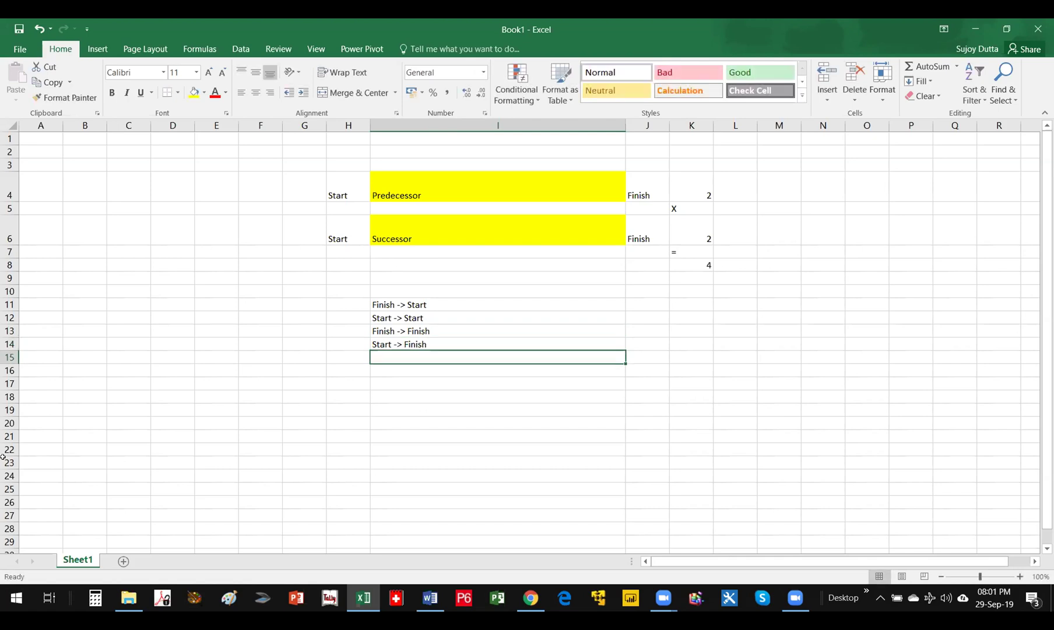
Step: Enlarge the font of the relationship list in I11:I15 to 16
drag(465, 303, 461, 357)
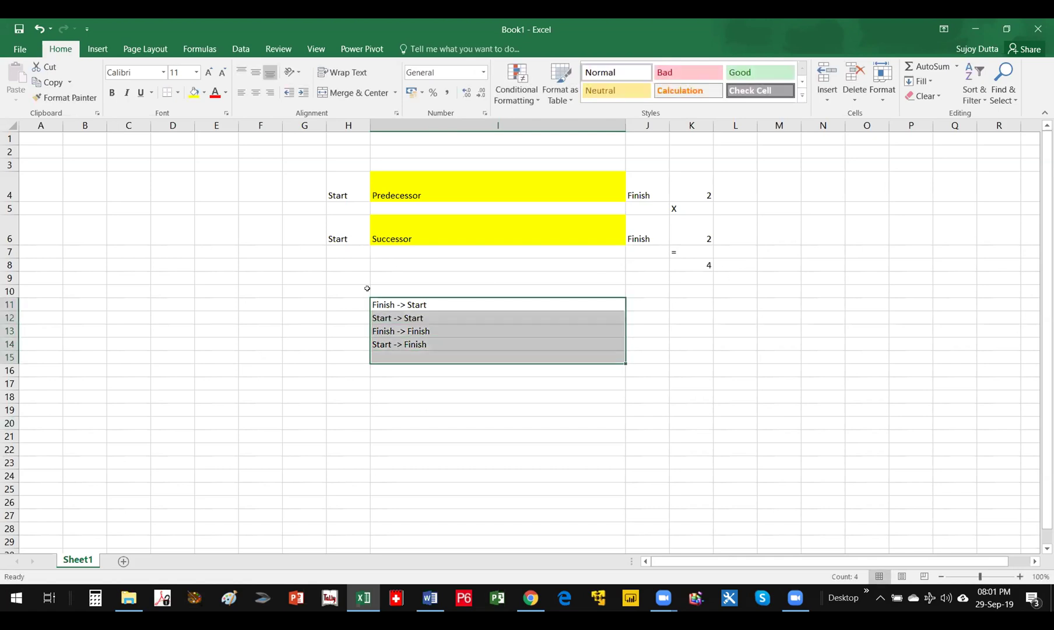
click(208, 71)
click(208, 71)
click(208, 71)
click(531, 346)
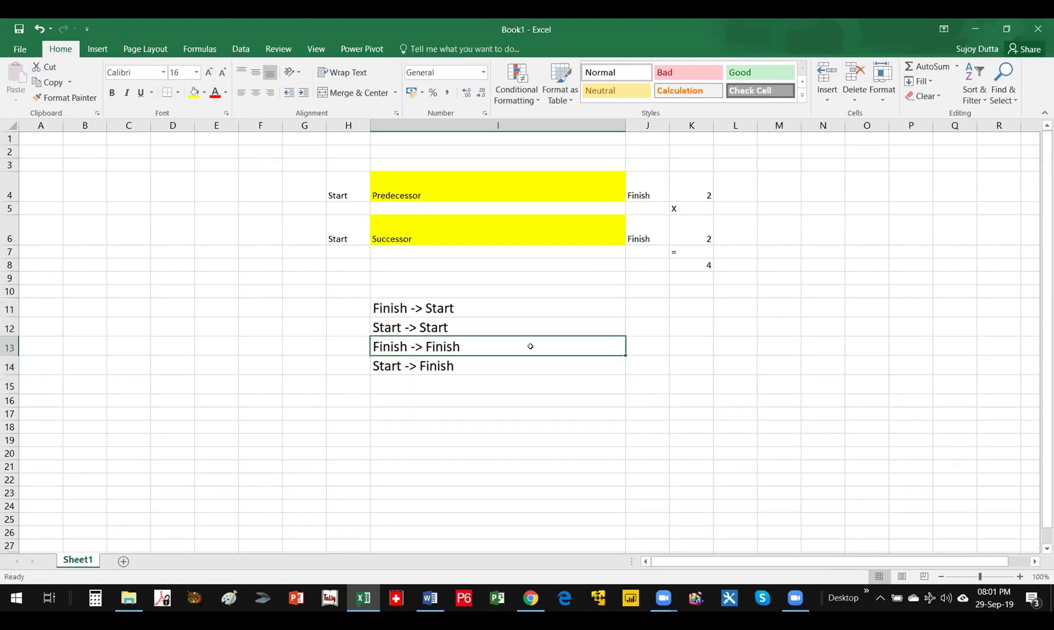
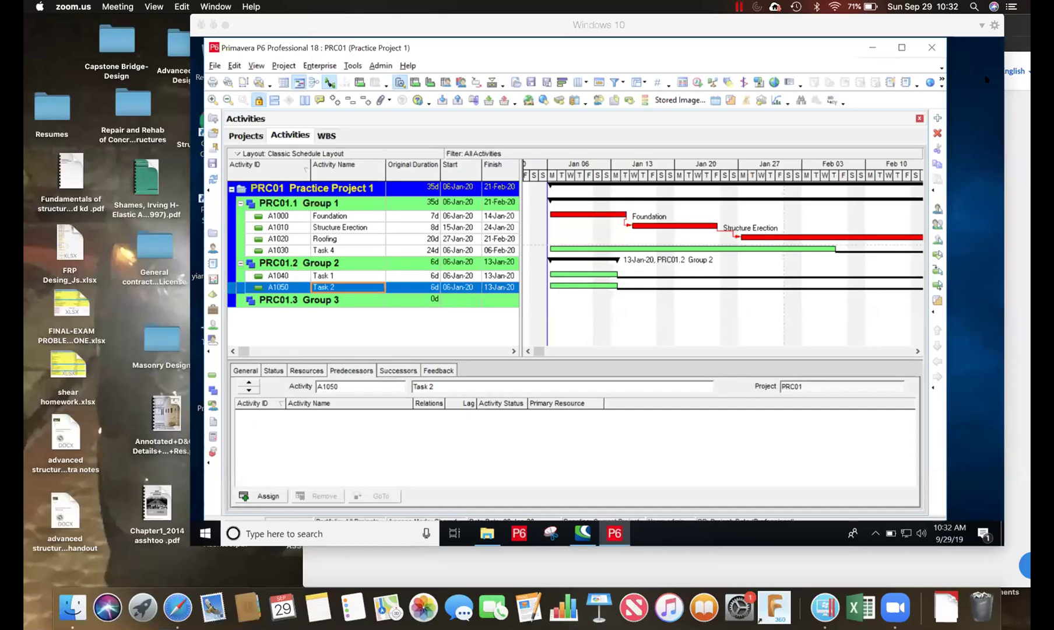
Step: Switch to Primavera P6 and assign Task 1 (A1040) as the predecessor of Task 2 (A1050)
click(985, 75)
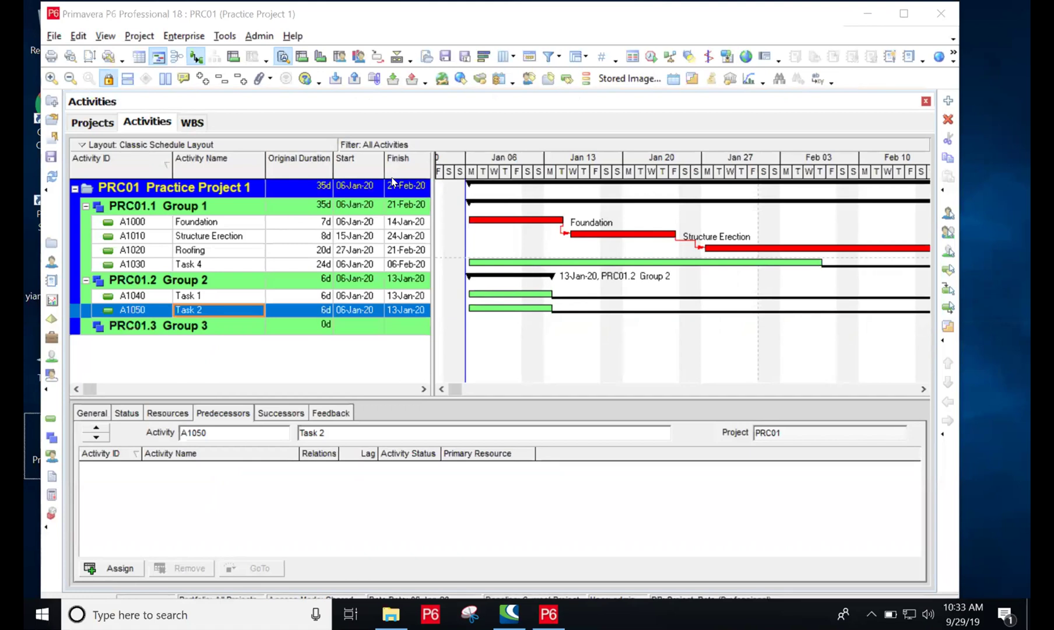
click(117, 567)
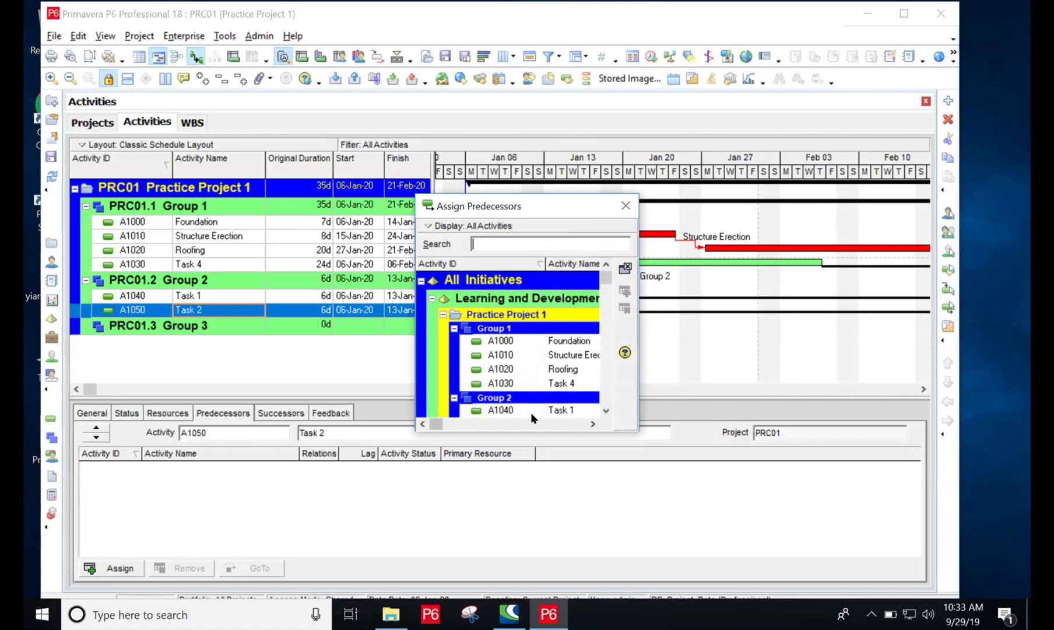
click(607, 411)
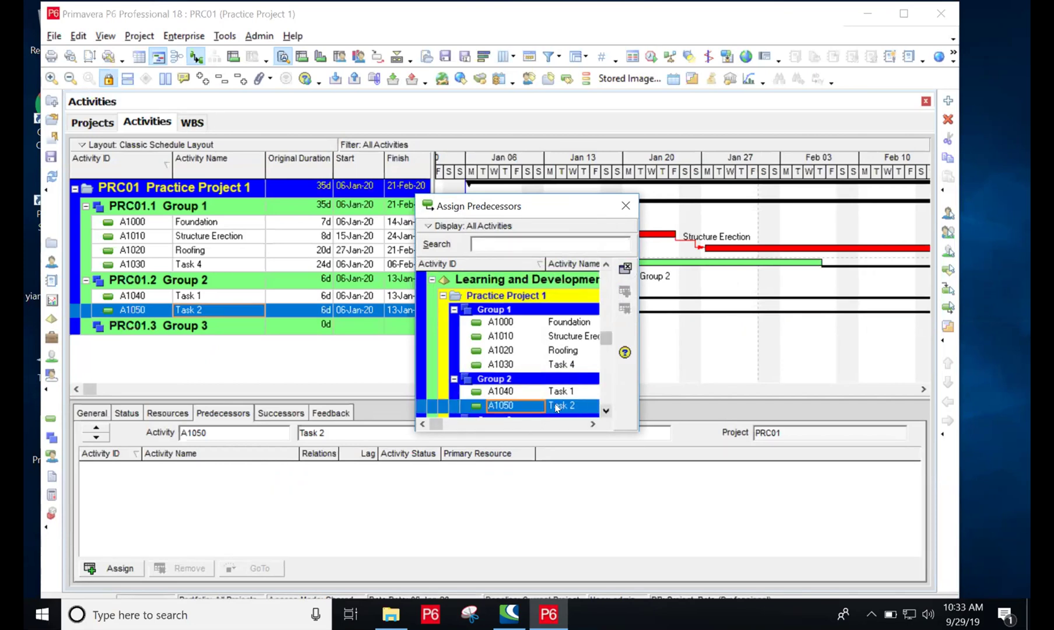
double_click(509, 389)
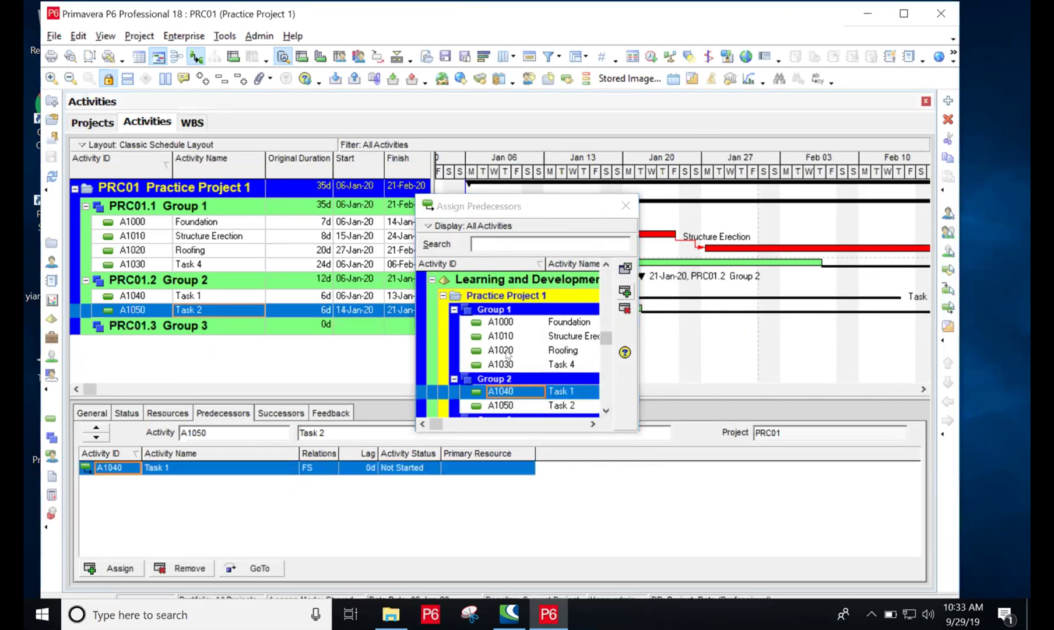
click(627, 205)
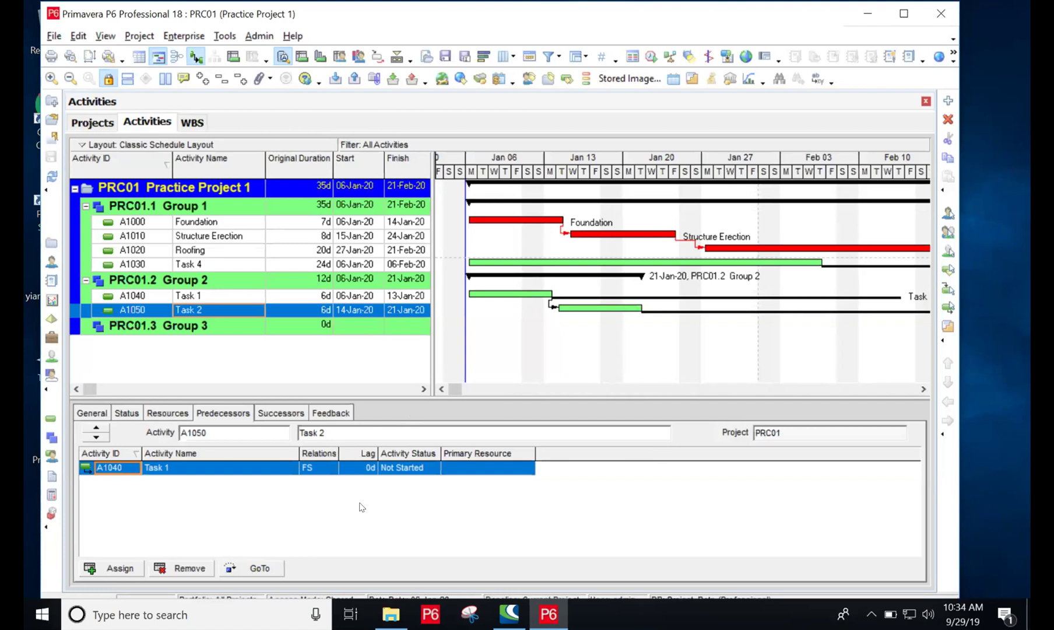
Step: Change the relationship between Task 2 and its predecessor Task 1 to SS
click(319, 467)
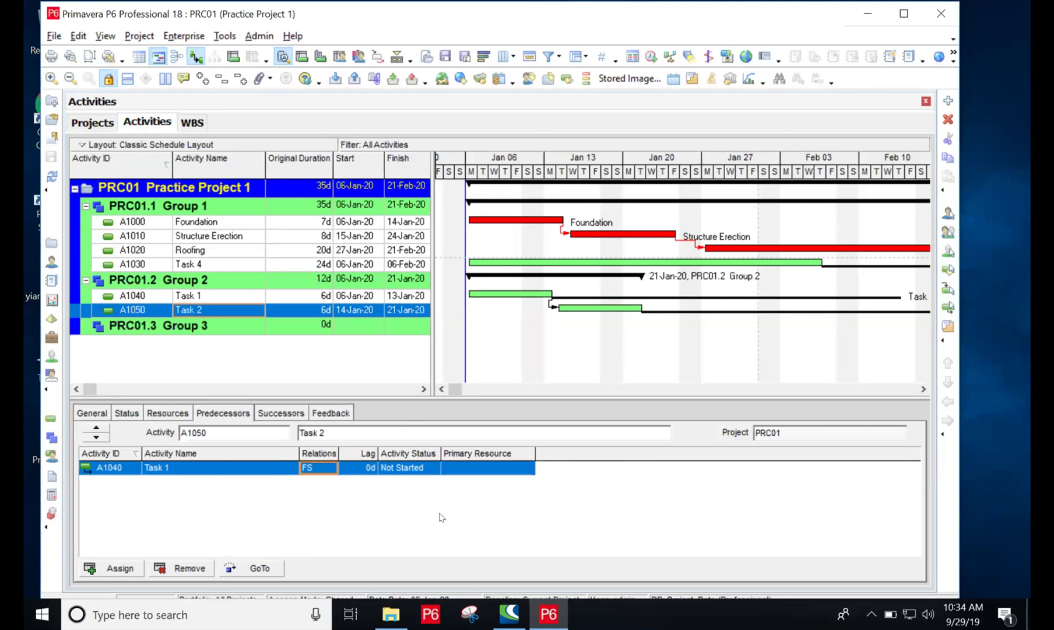
click(314, 468)
click(314, 468)
click(314, 468)
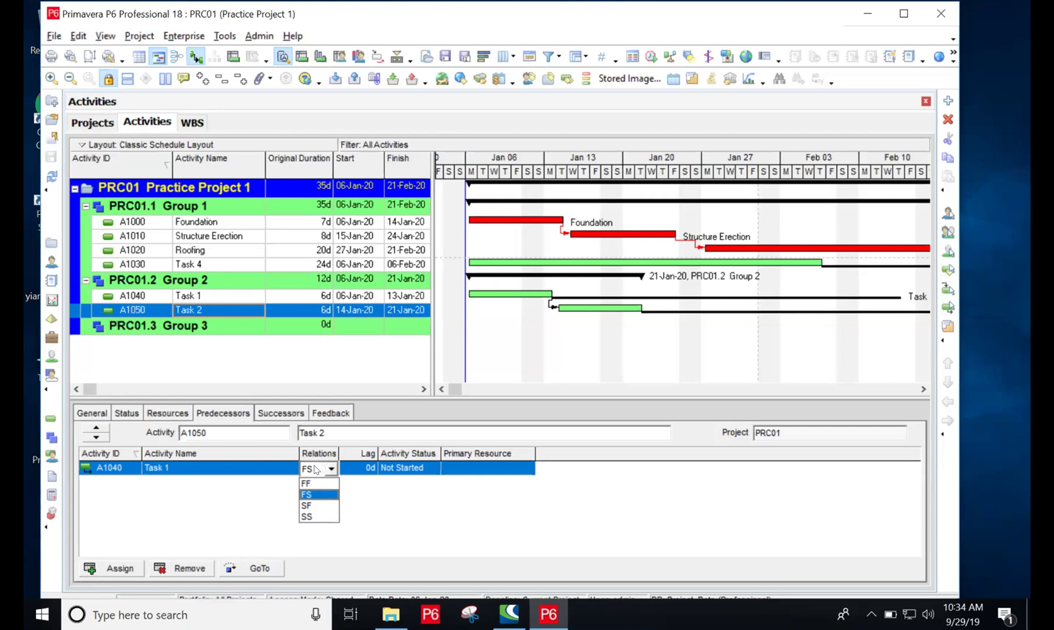
click(314, 516)
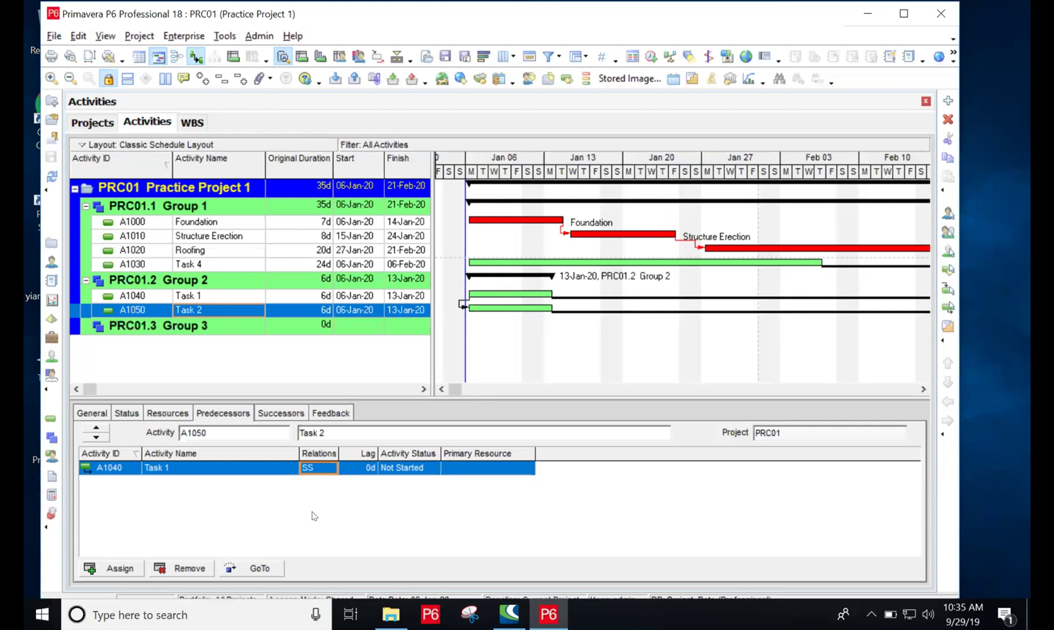
Step: Set Task 1's start date to 13-Jan-20 and accept the Start On or After constraint
click(361, 297)
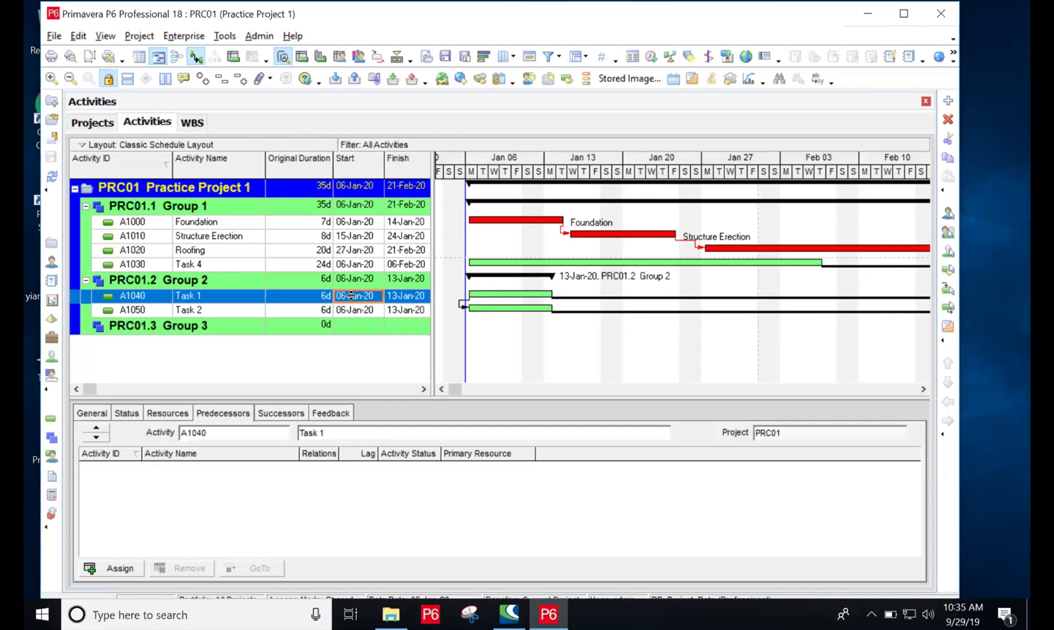
click(351, 296)
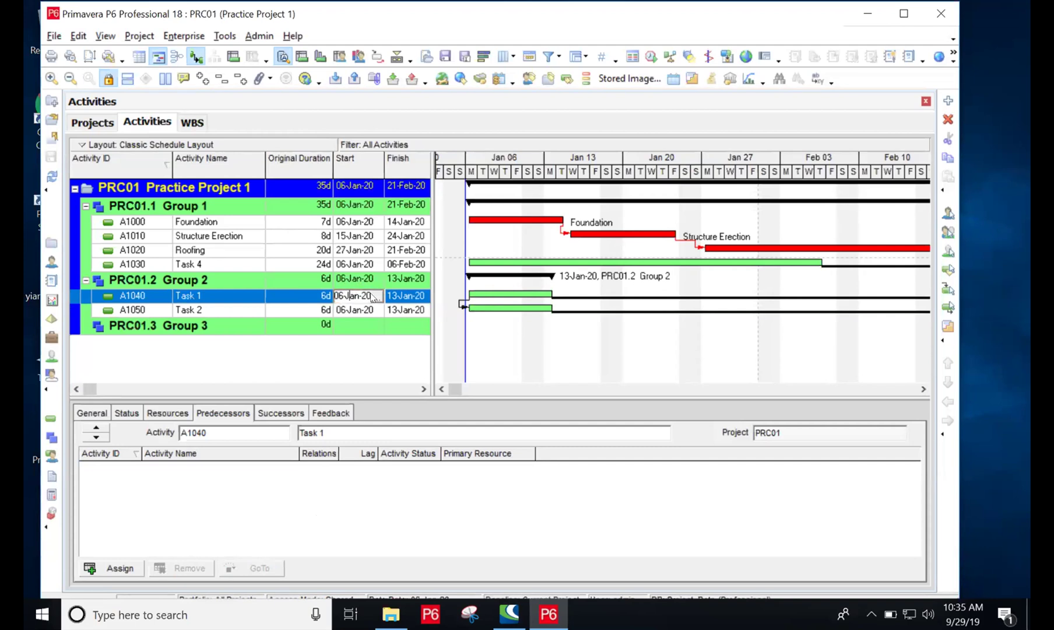
click(374, 297)
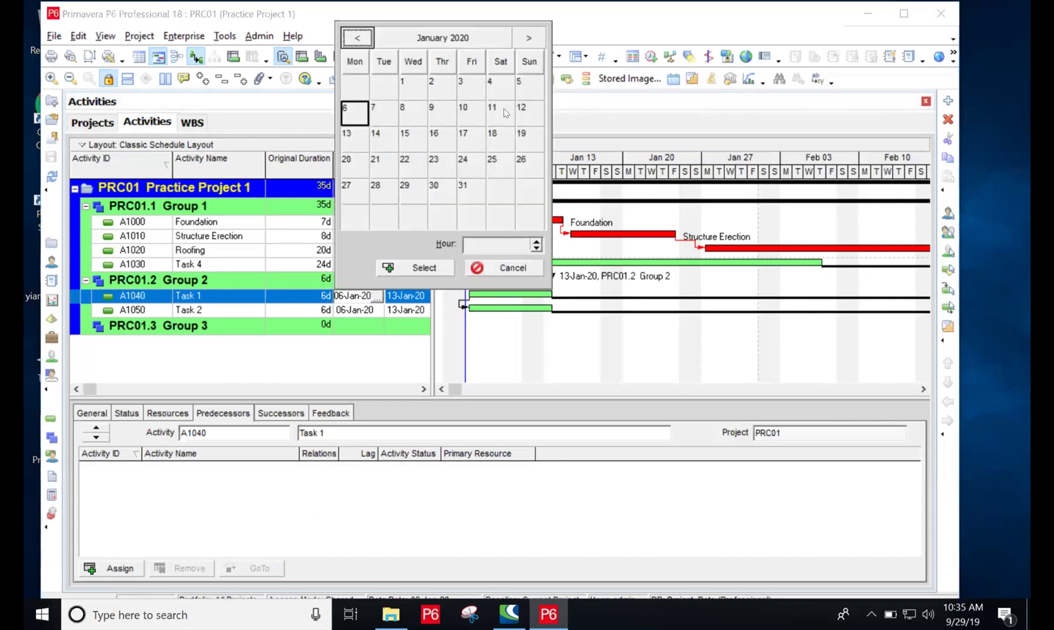
click(353, 133)
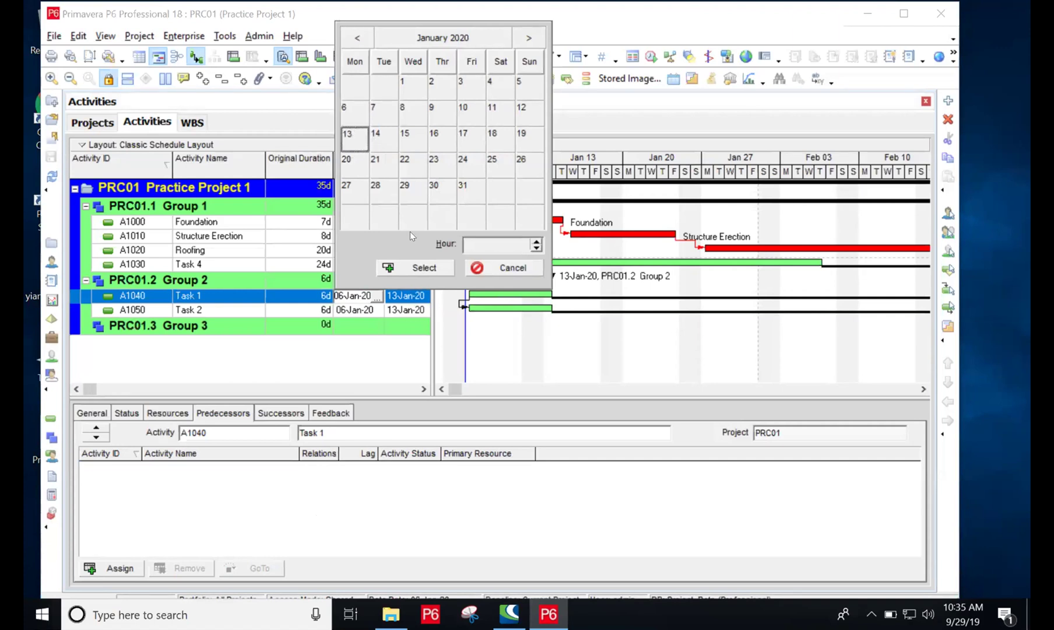
click(419, 267)
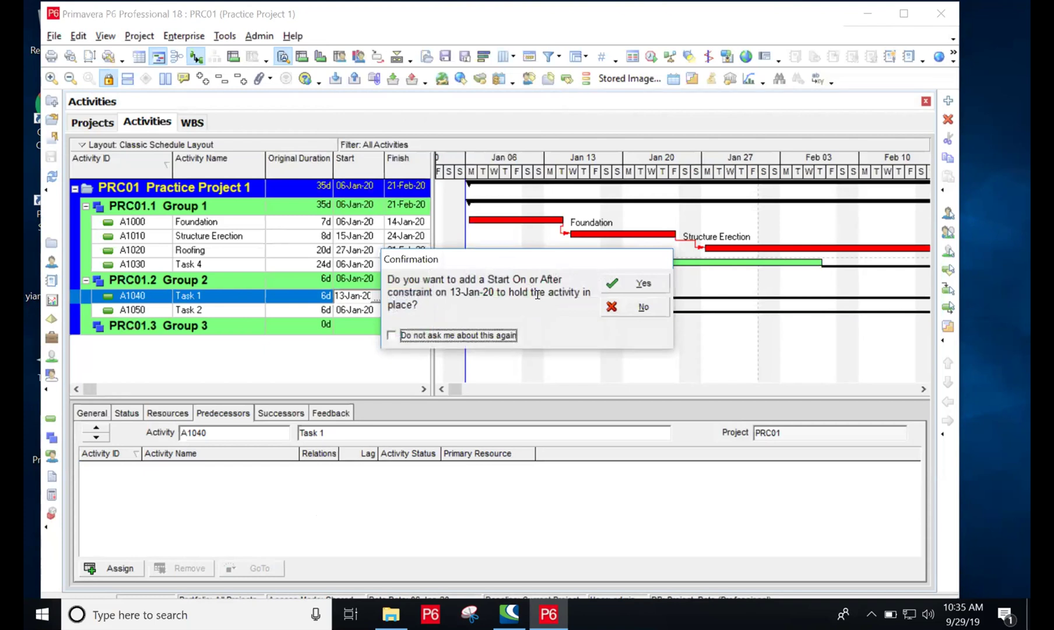
click(623, 284)
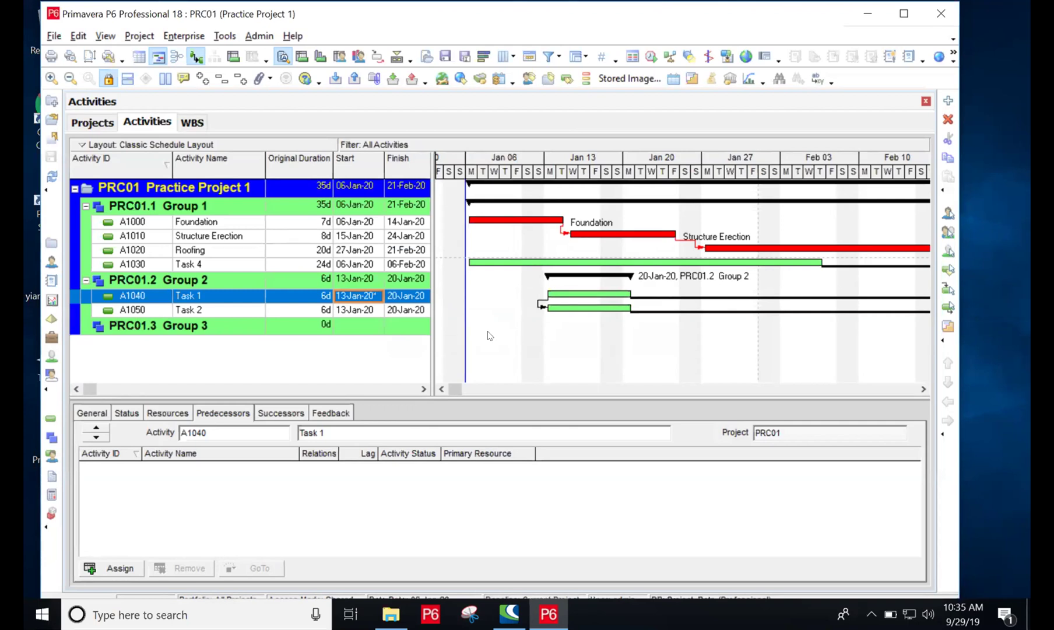
Step: Undo the last start date change of Task 1 and remove Task 1 from Task 2's predecessors
key(ctrl+z)
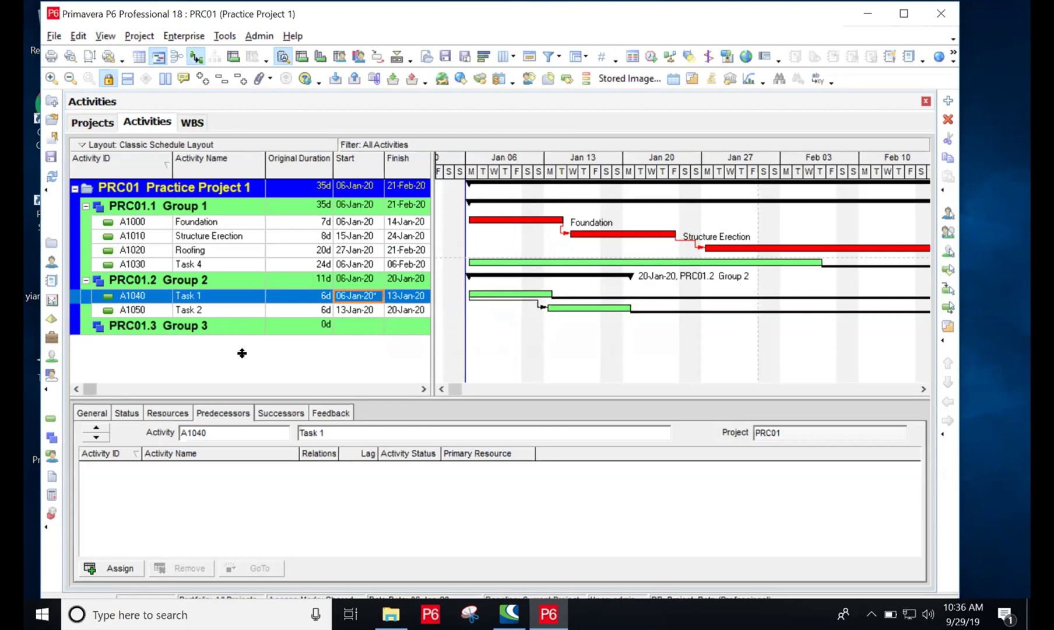
click(217, 309)
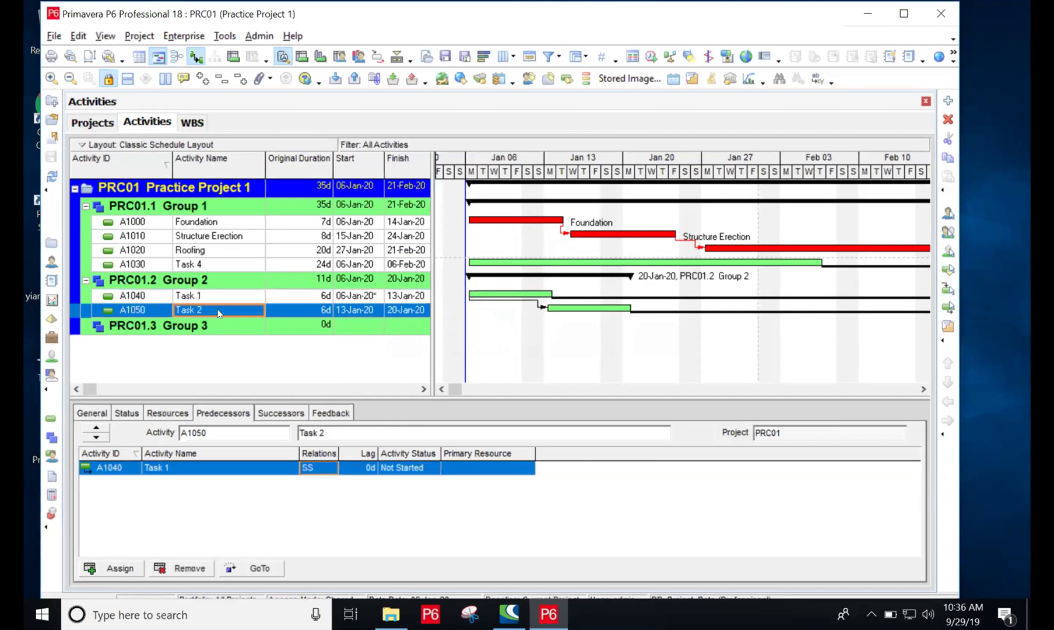
click(179, 568)
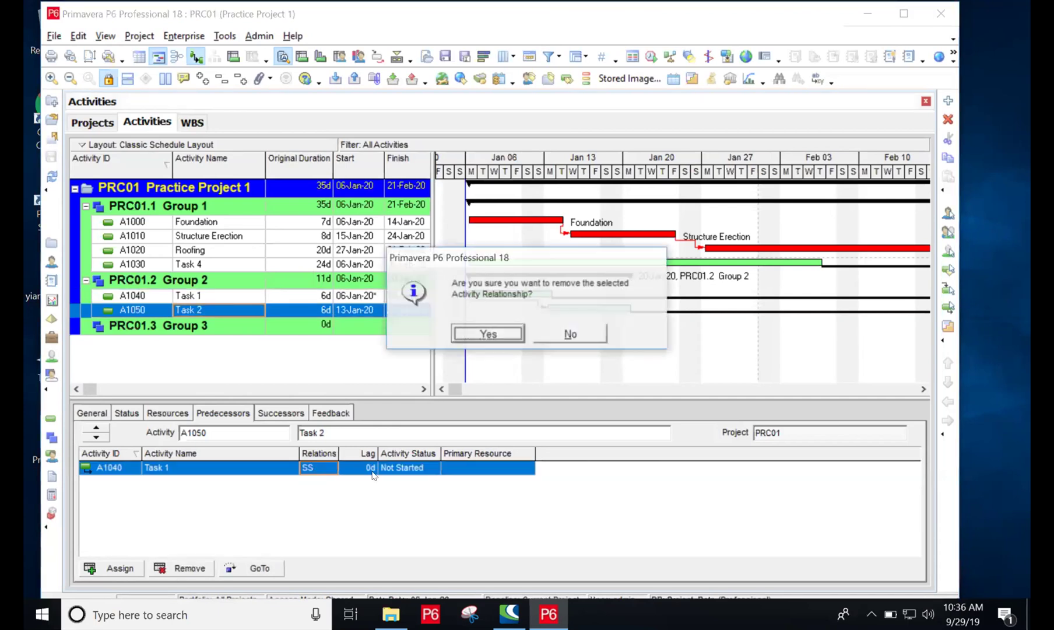
click(478, 331)
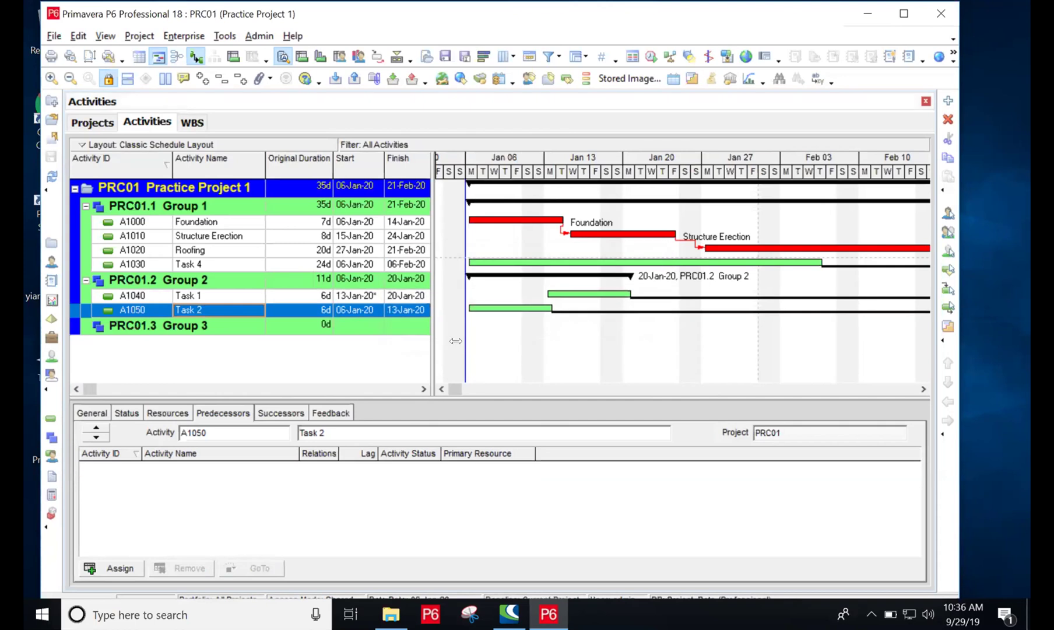
Step: Try to set the start date of Task 1 (A1040) to 06-Jan-20
click(200, 298)
click(371, 294)
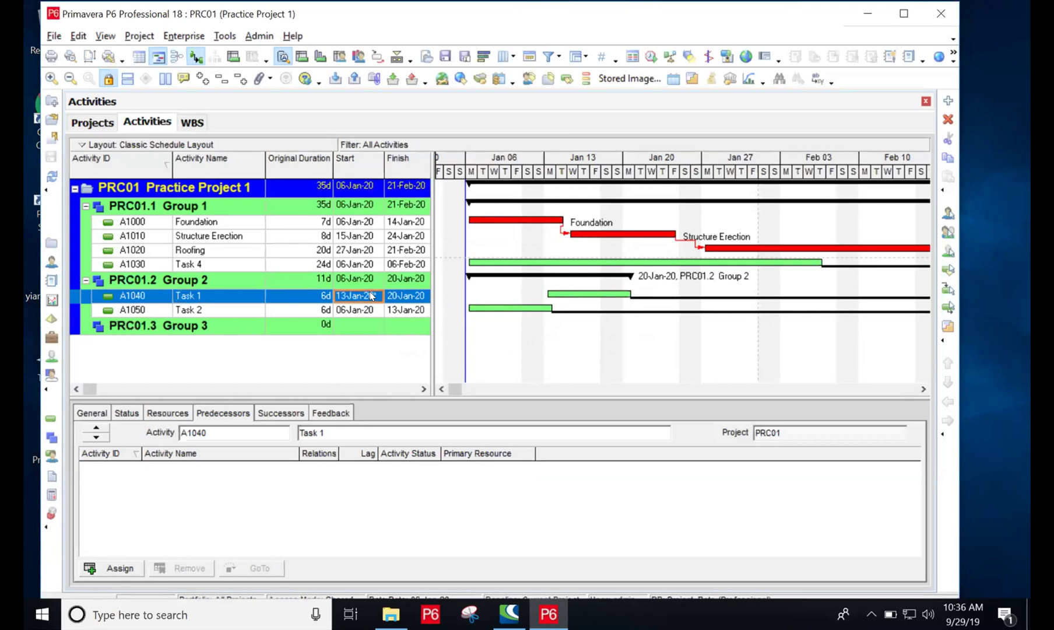
click(369, 292)
click(377, 297)
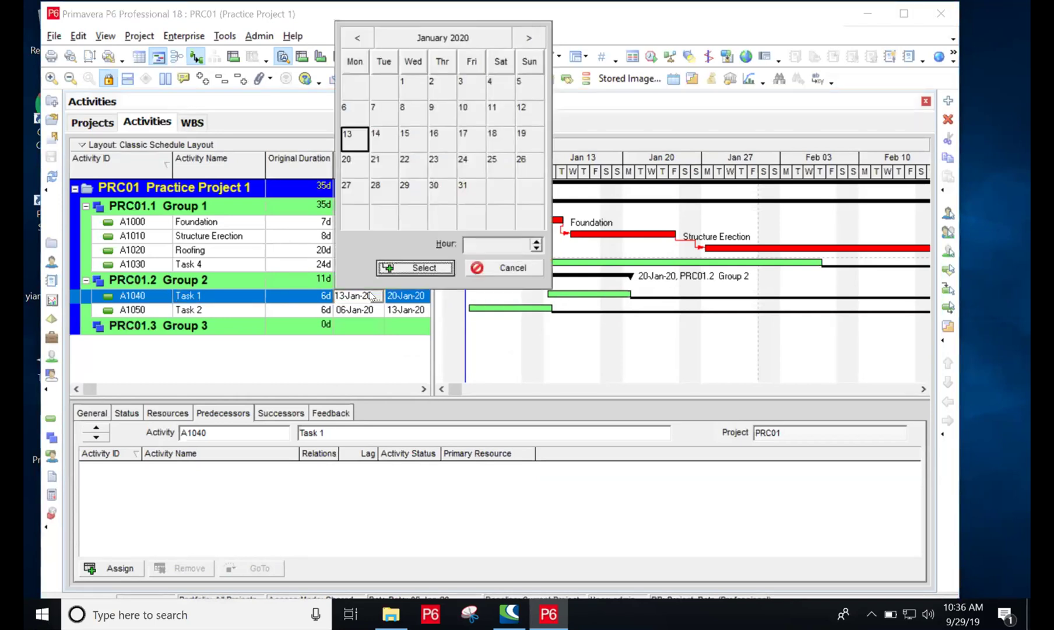
click(348, 109)
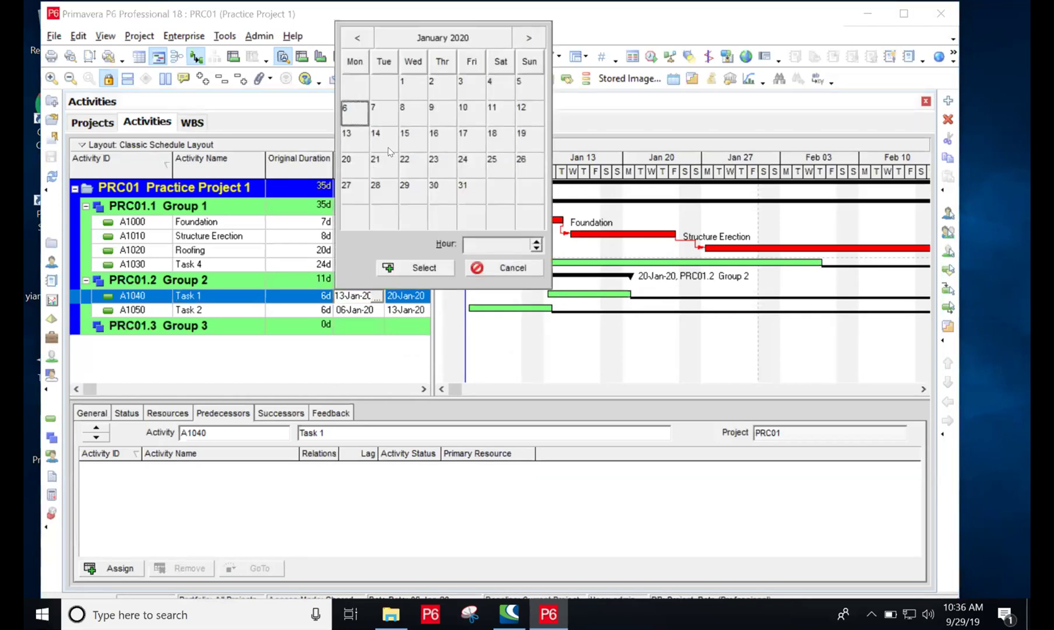
click(430, 266)
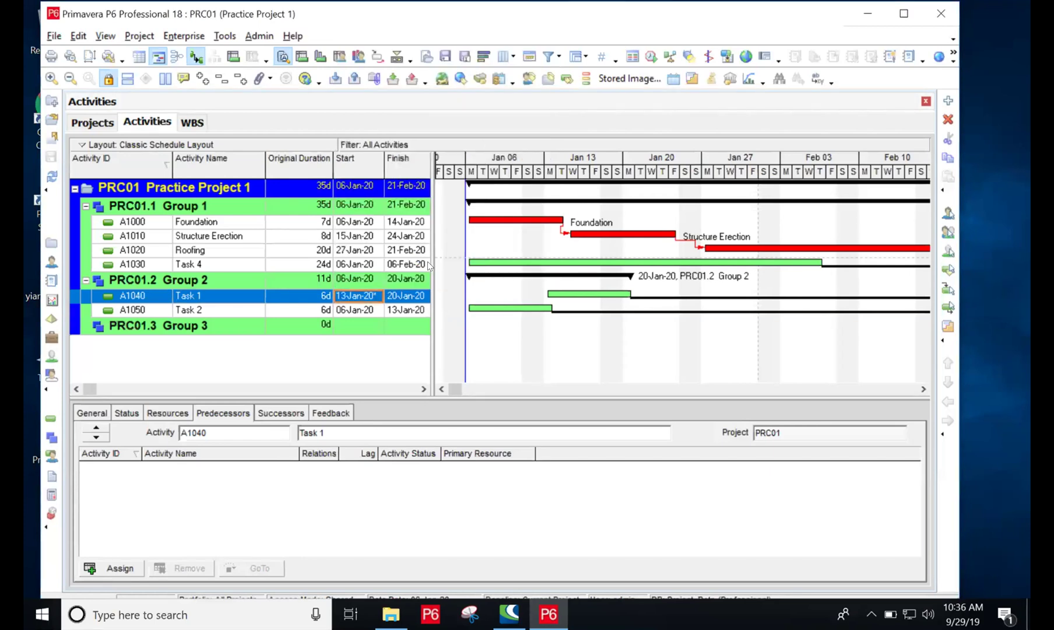
click(361, 297)
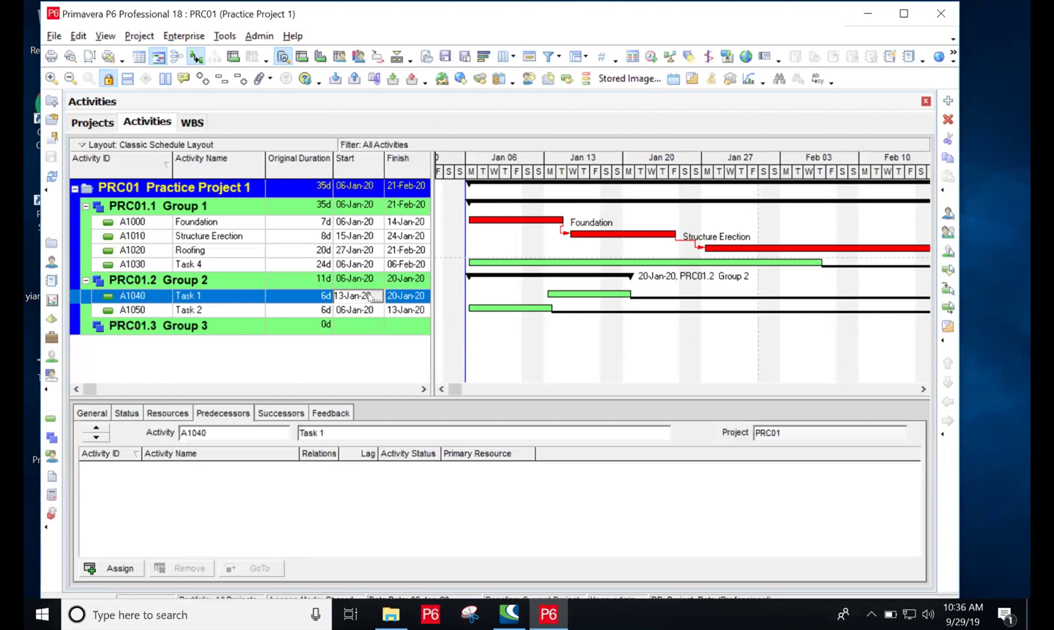
click(376, 296)
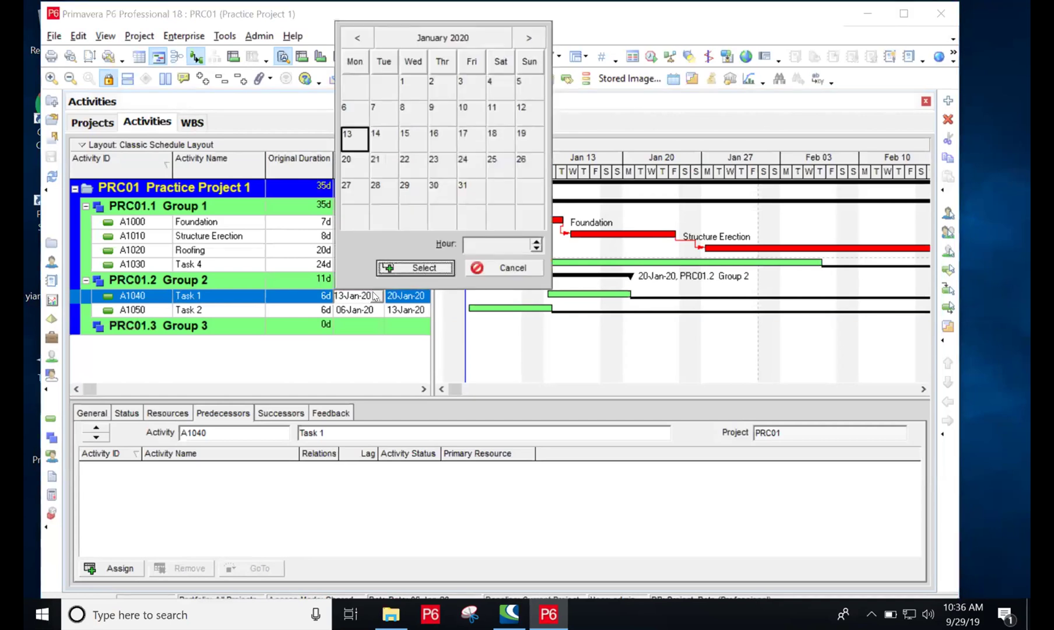
click(346, 113)
click(425, 265)
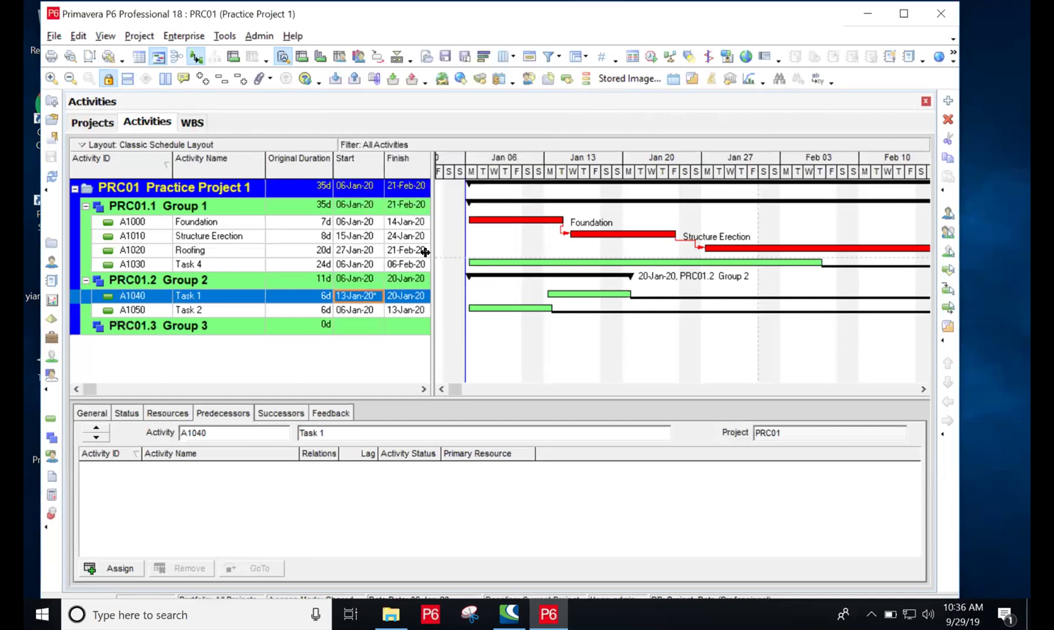
click(359, 295)
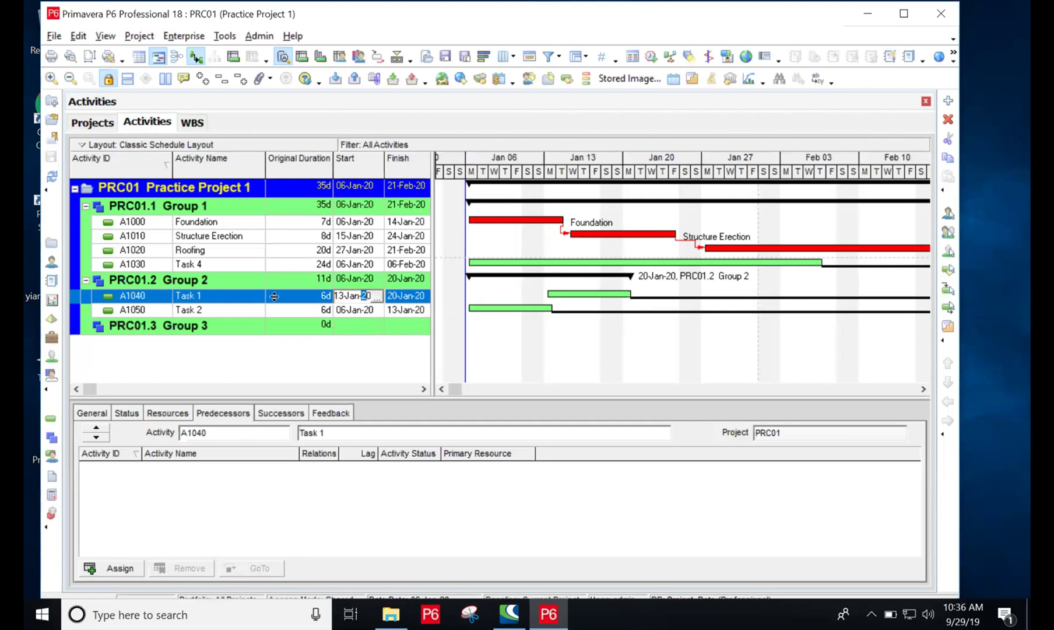
Step: Set the primary constraint of Task 1 (A1040) to None in its status details
click(210, 300)
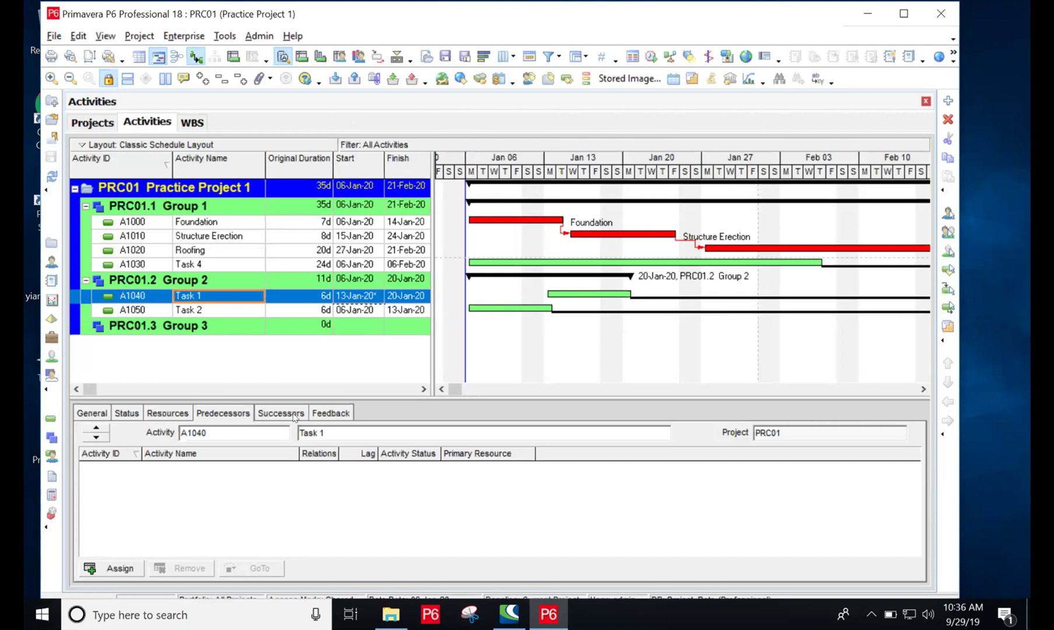
click(125, 414)
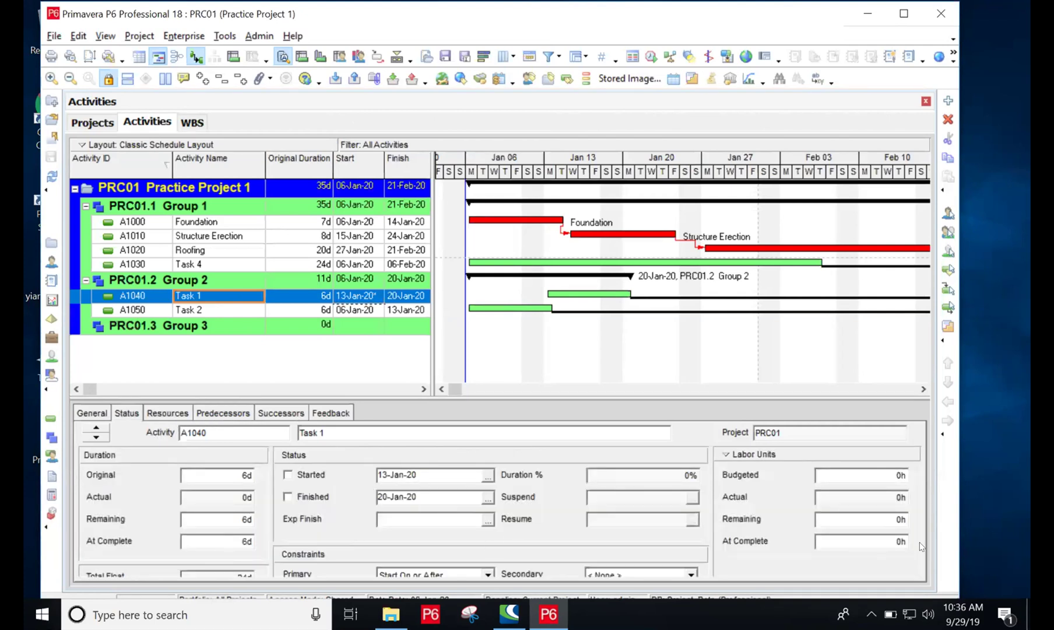
click(487, 574)
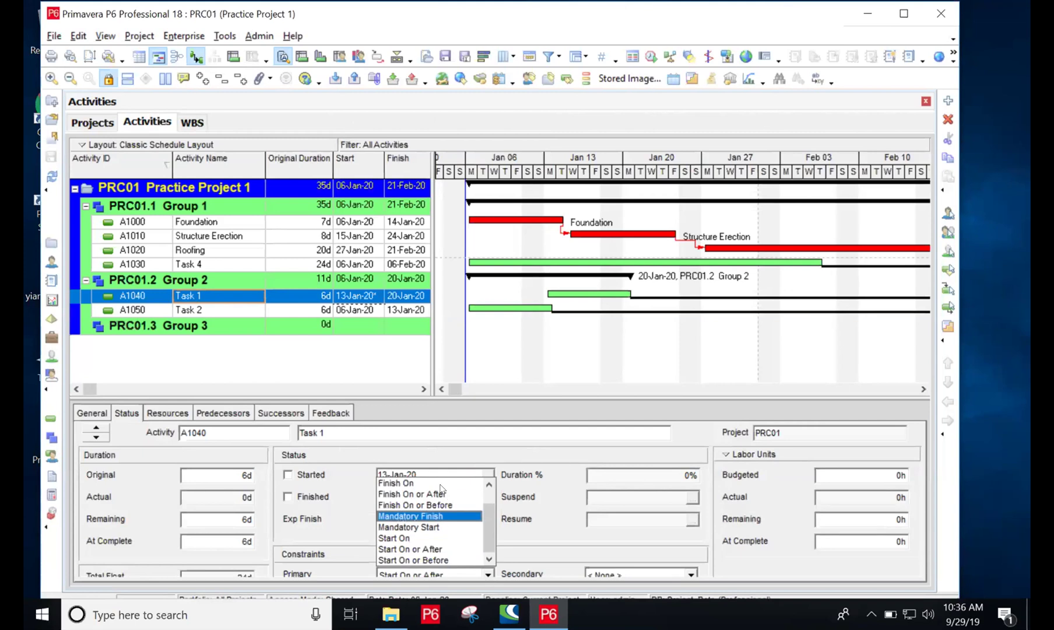
drag(486, 508, 484, 484)
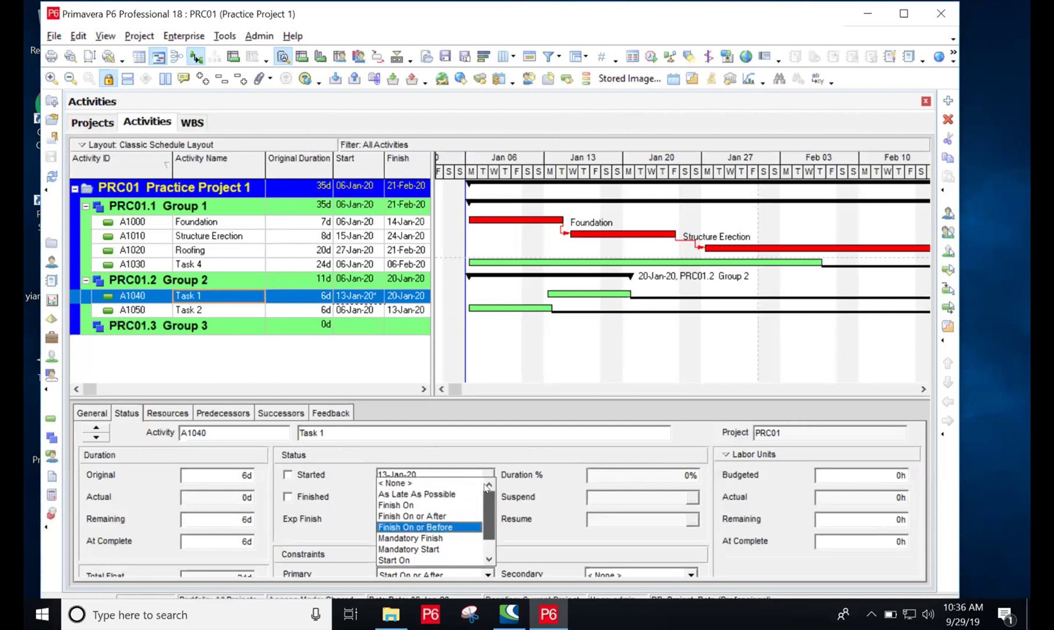
click(403, 483)
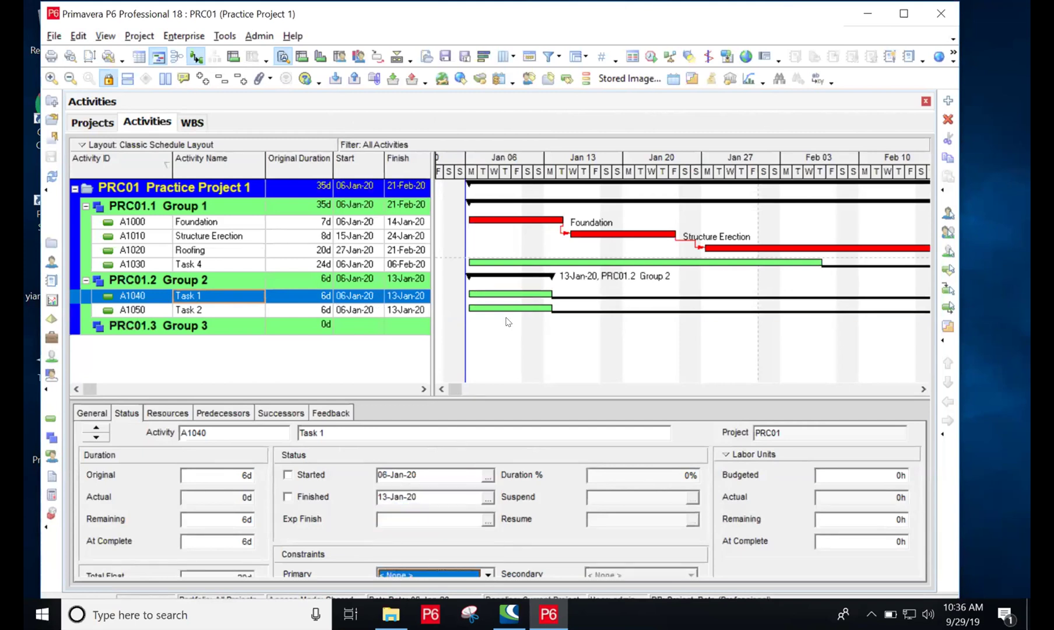
Step: Assign Task 1 (A1040) as the predecessor of Task 2 (A1050) and set the relationship type to SS
click(207, 298)
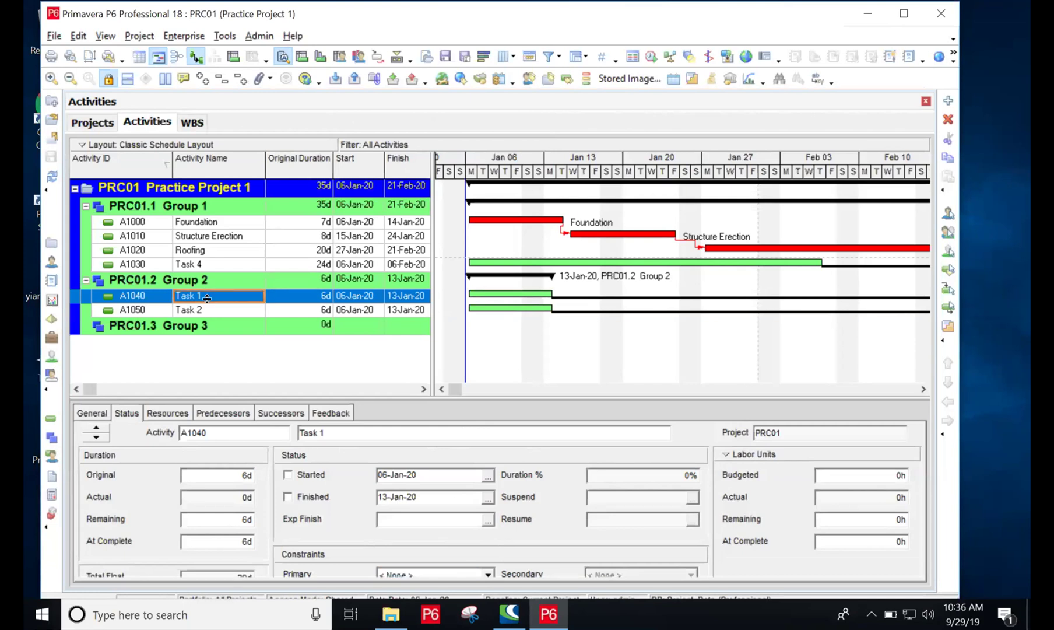
click(215, 311)
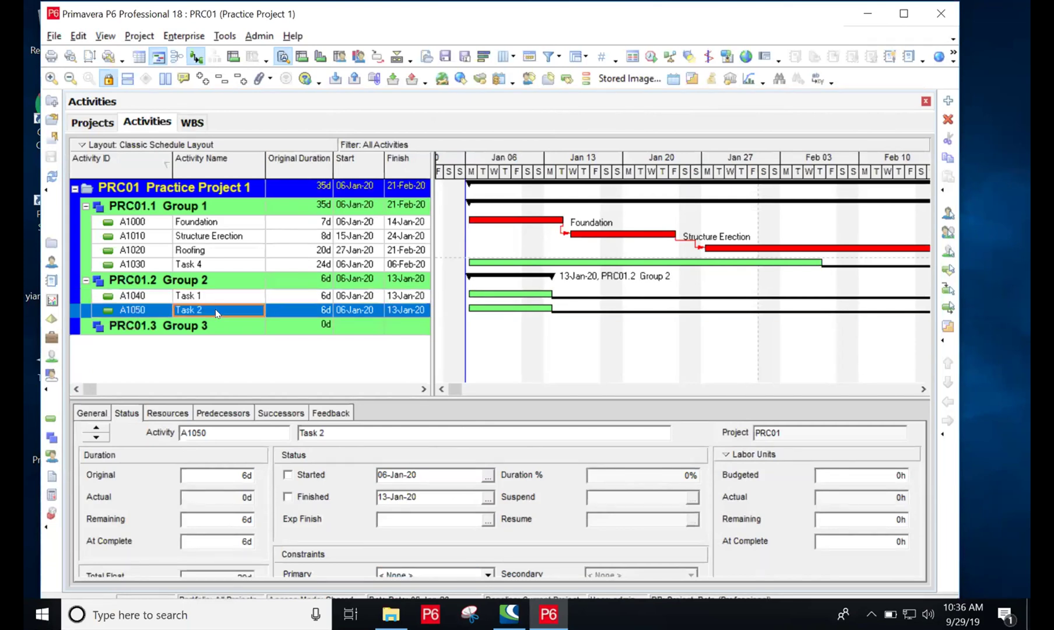
click(239, 415)
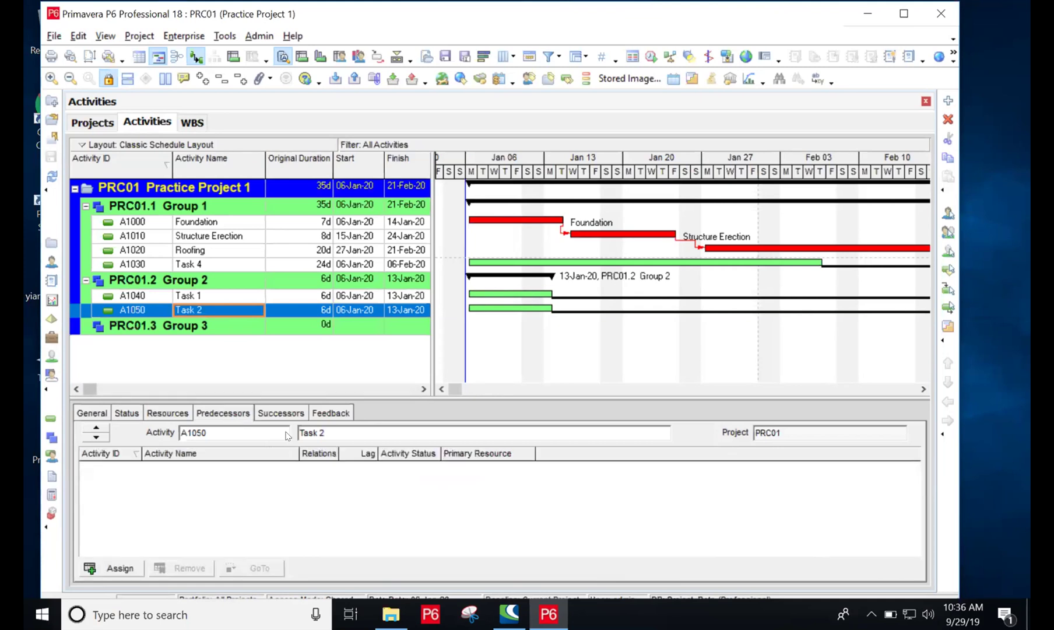
click(120, 567)
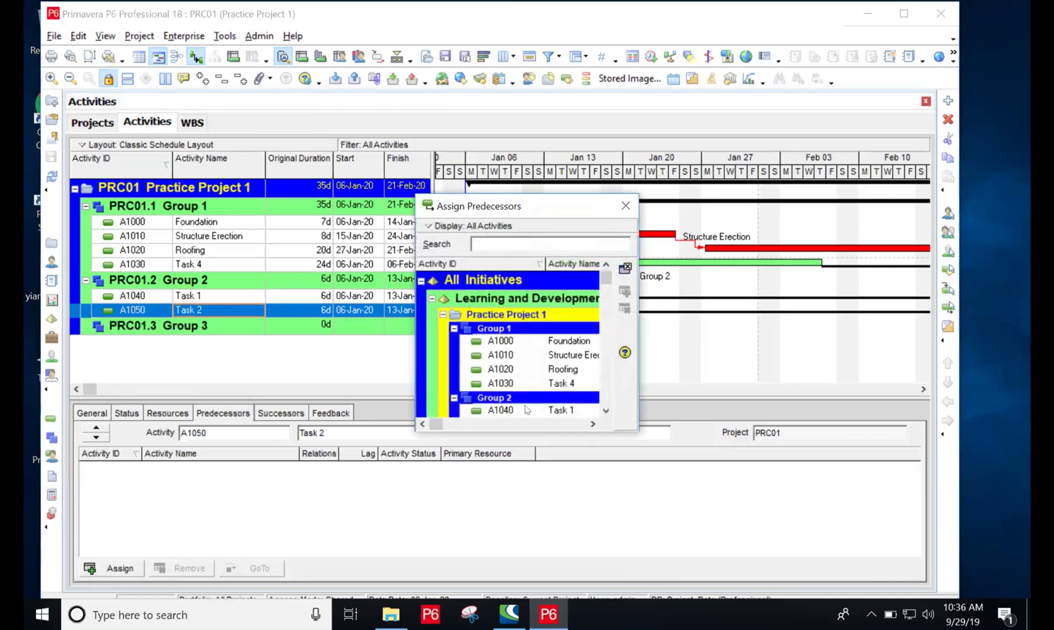
click(500, 410)
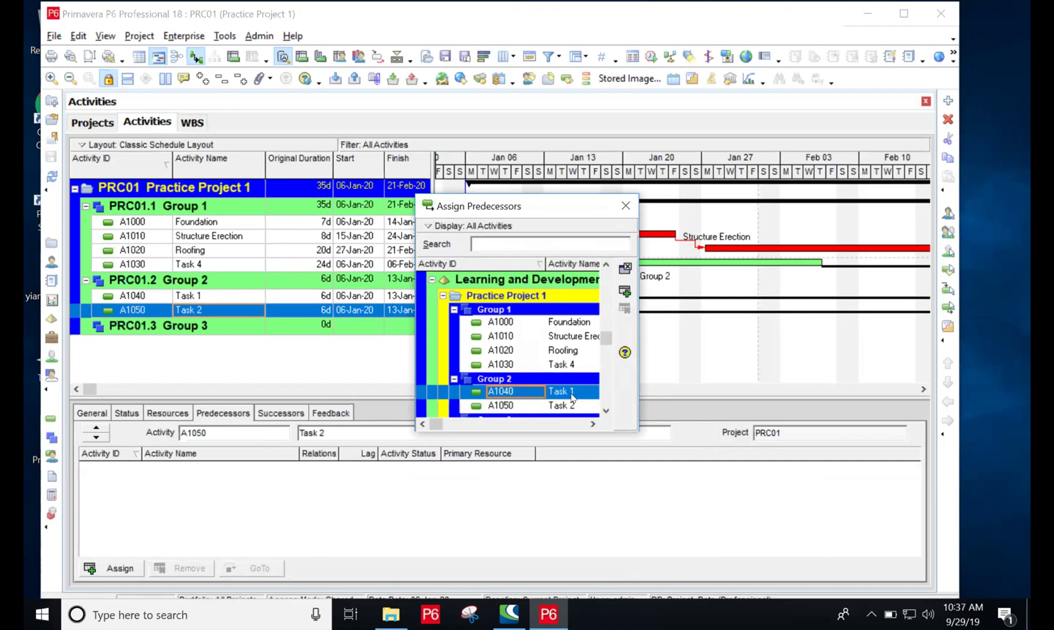
click(624, 292)
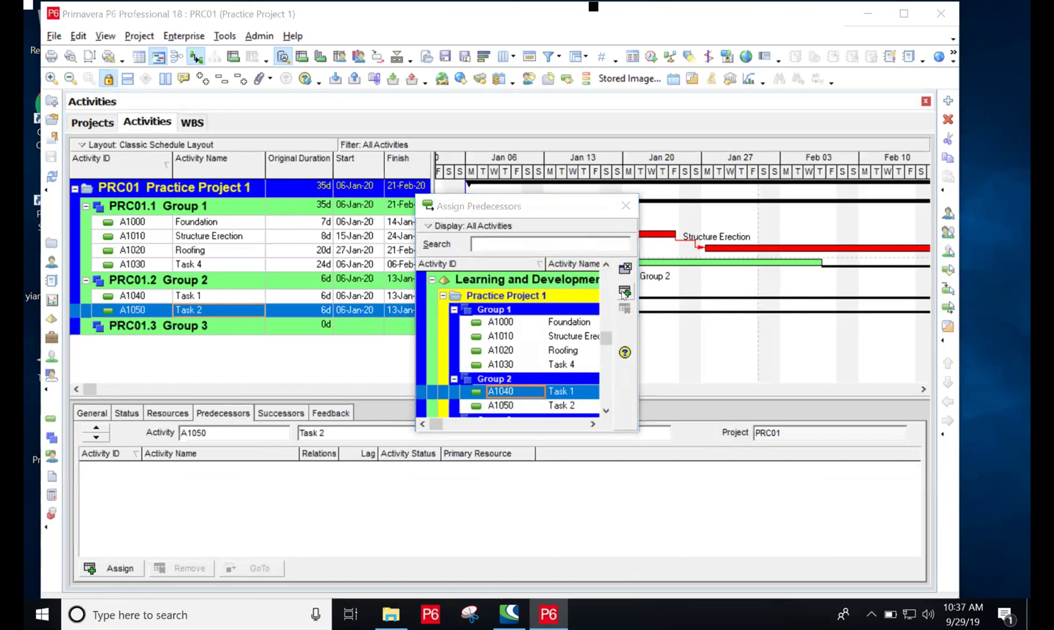
click(626, 205)
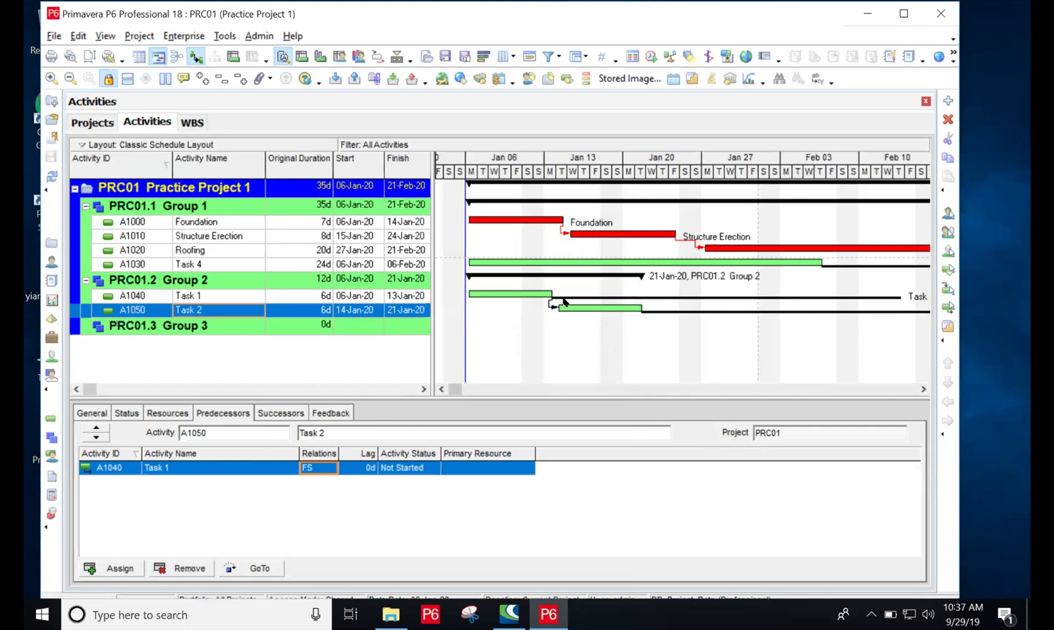
click(315, 468)
click(315, 517)
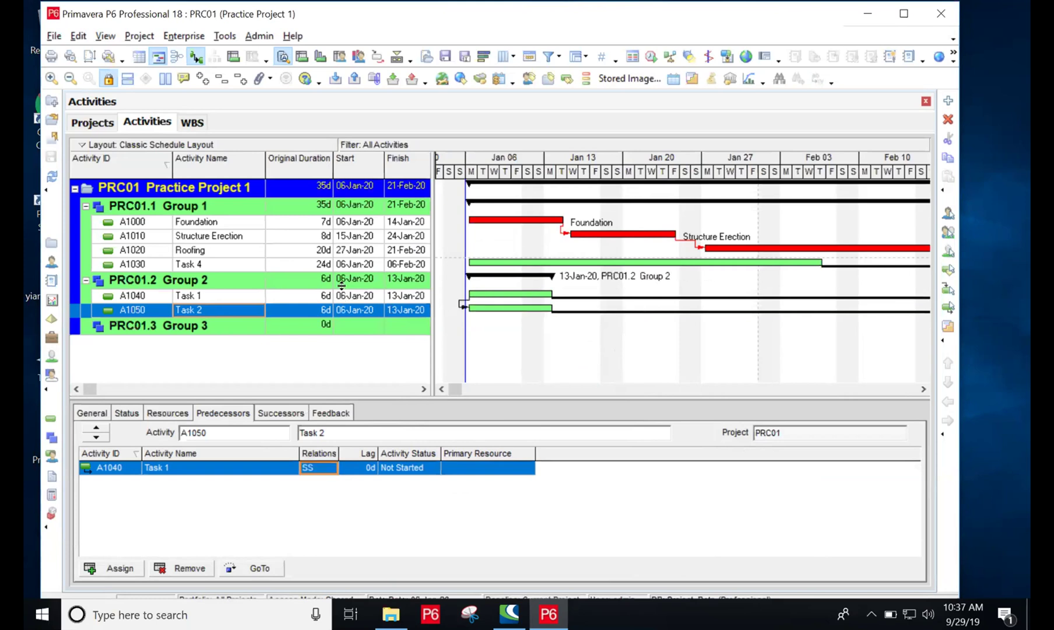
Step: Set Task 1's start date to 20-Jan-20, accepting the Start On or After constraint and choosing not to be asked about it again
click(357, 296)
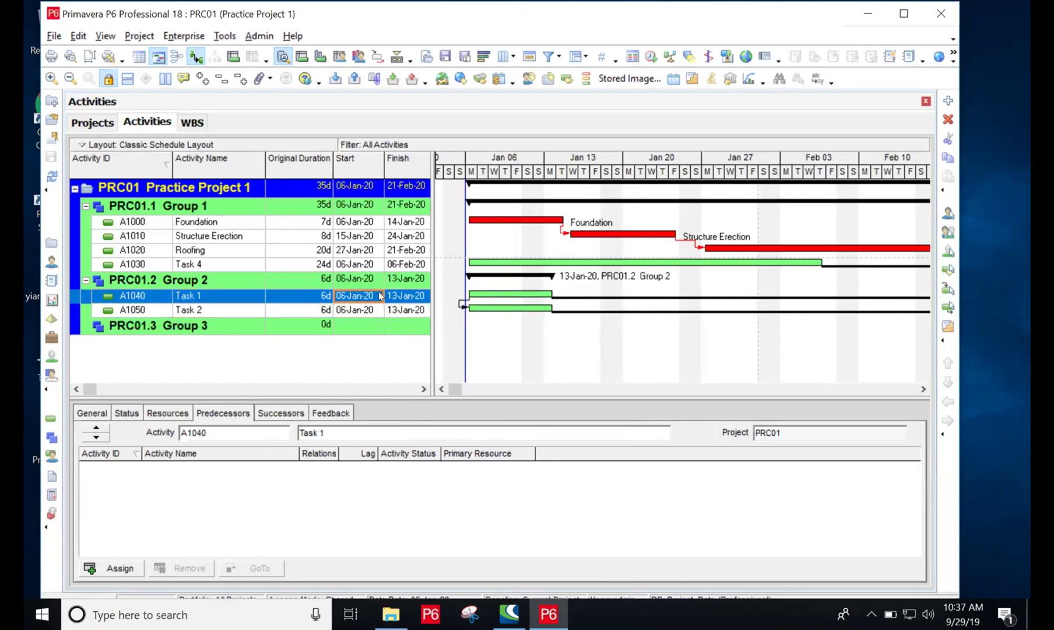
click(375, 296)
click(377, 296)
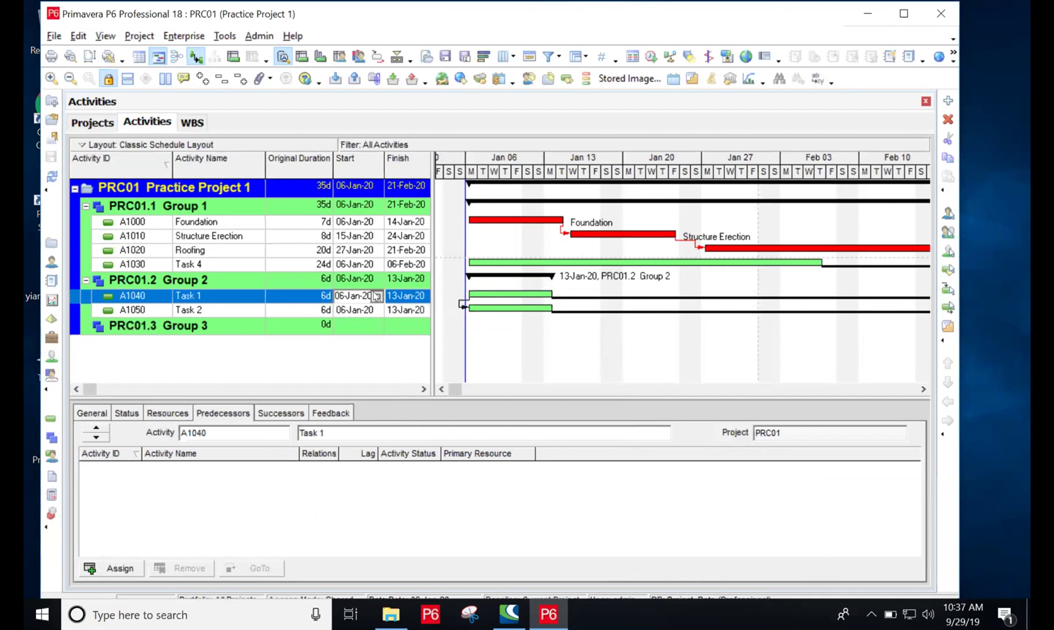
click(357, 166)
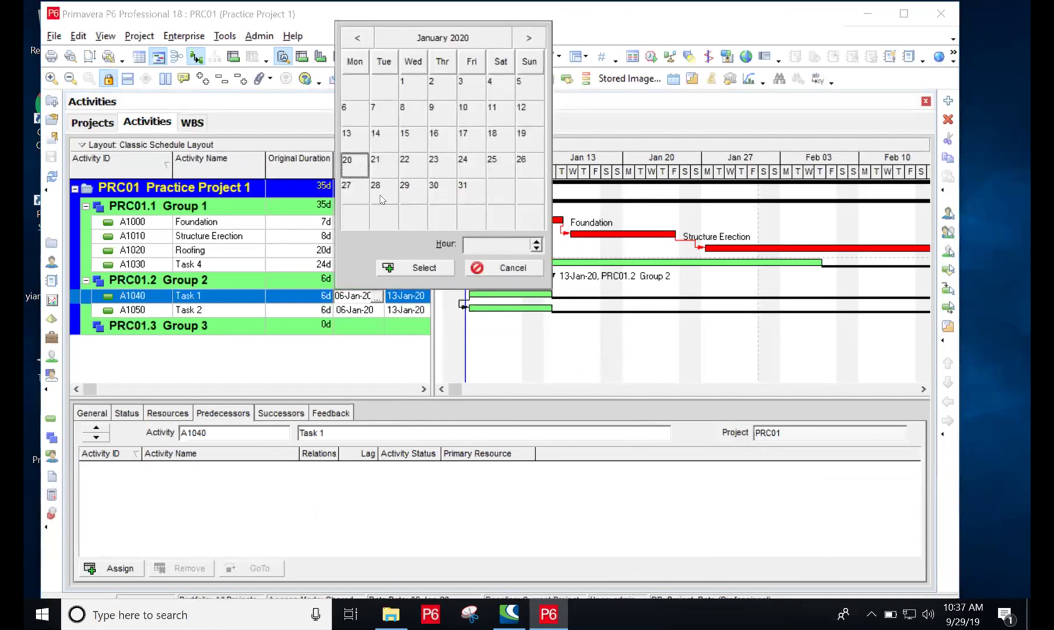
click(414, 267)
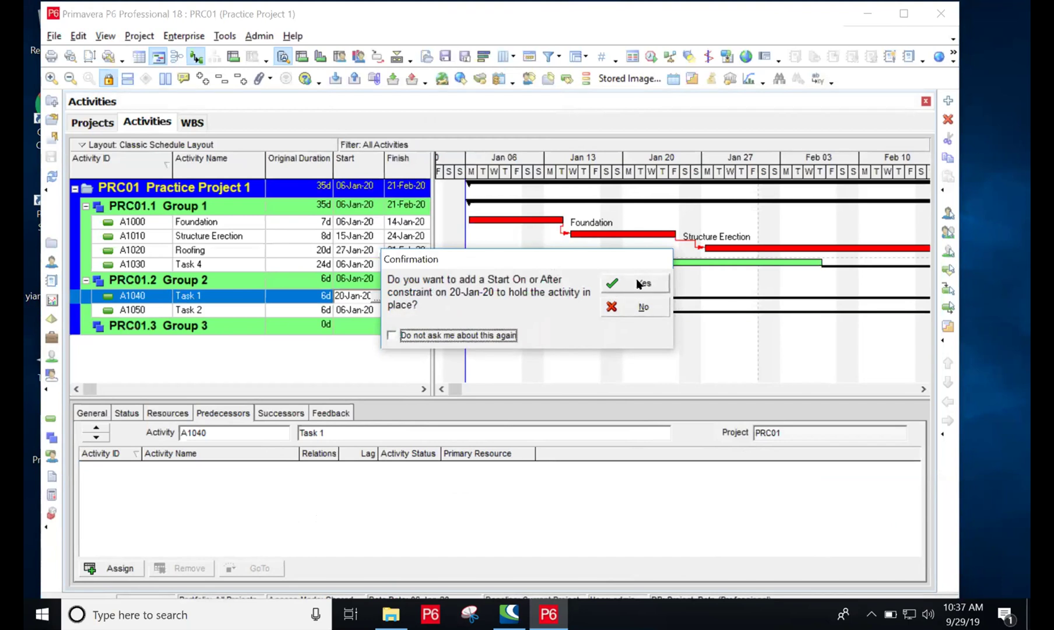
click(435, 335)
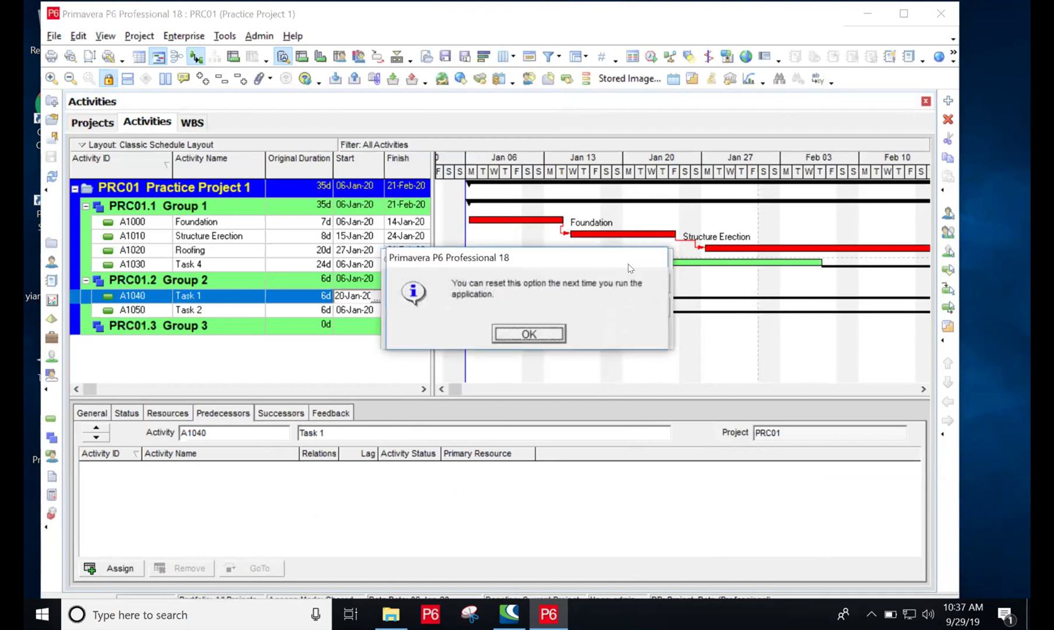
click(534, 335)
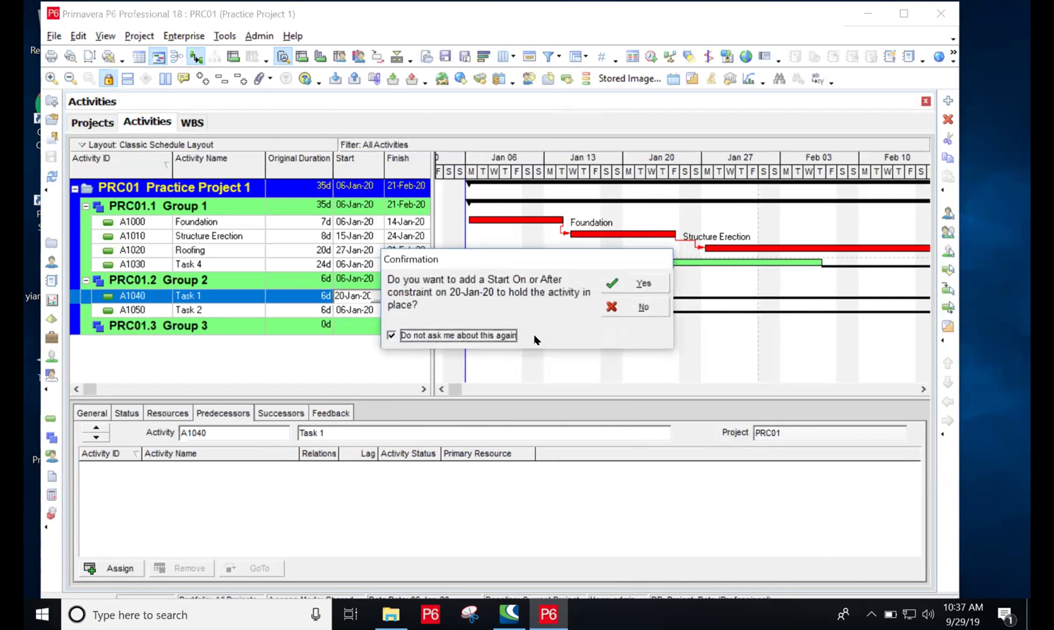
click(629, 284)
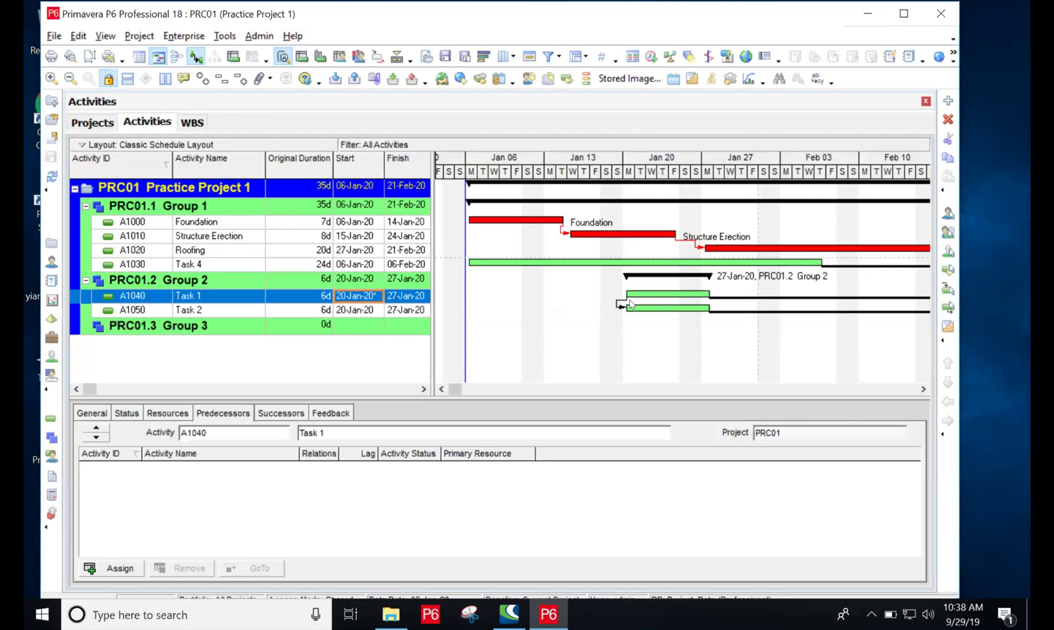
Step: Rename Task 1 (A1040) in Group 2 as Electric
click(199, 296)
click(197, 294)
key(BackSpace)
text(Dr)
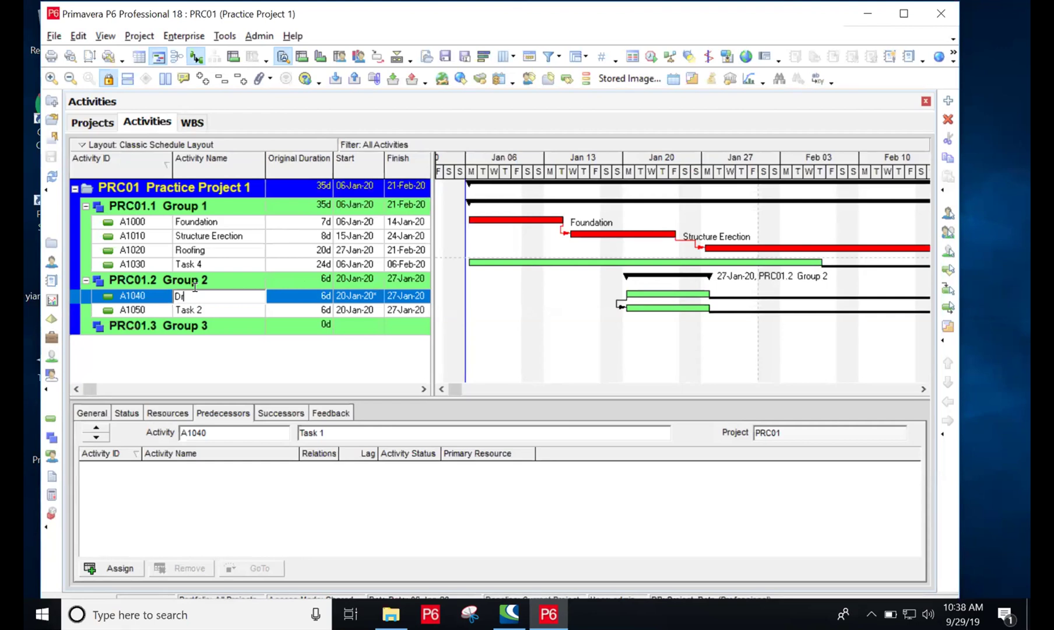
key(BackSpace)
key(BackSpace)
text(Electric)
Step: Rename Task 2 (A1050) in Group 2 as Plumbing
click(208, 312)
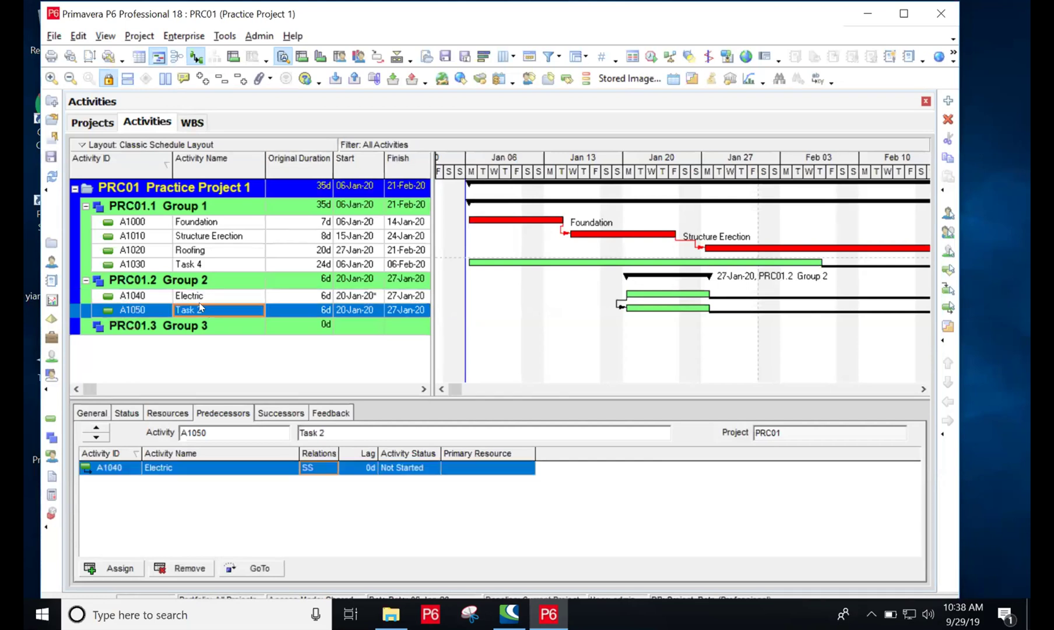
key(BackSpace)
key(BackSpace)
key(BackSpace)
key(BackSpace)
key(BackSpace)
key(BackSpace)
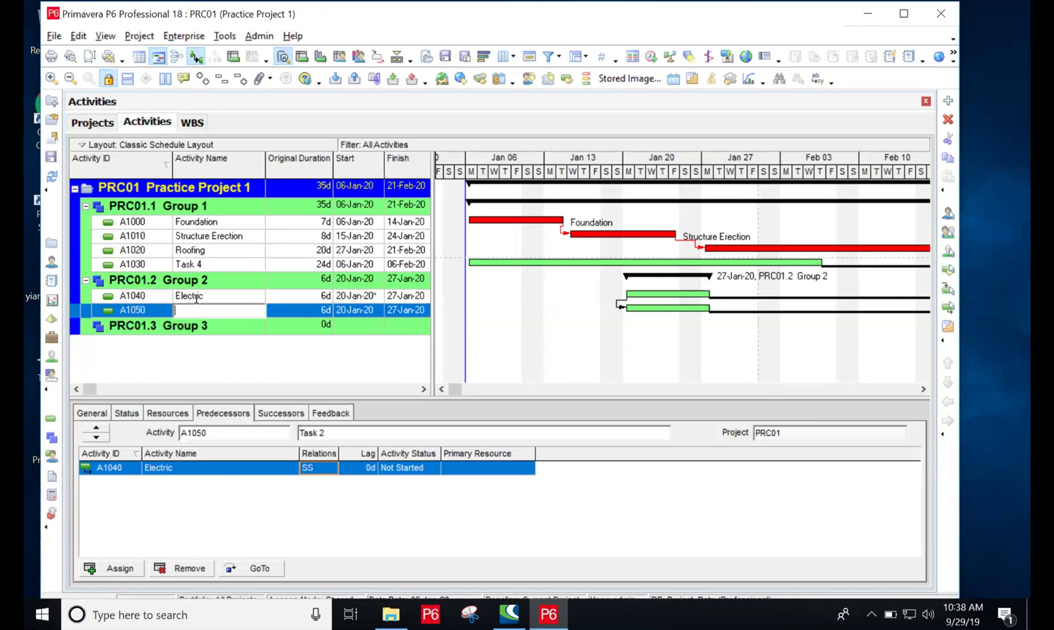
text(Plumbing)
key(Return)
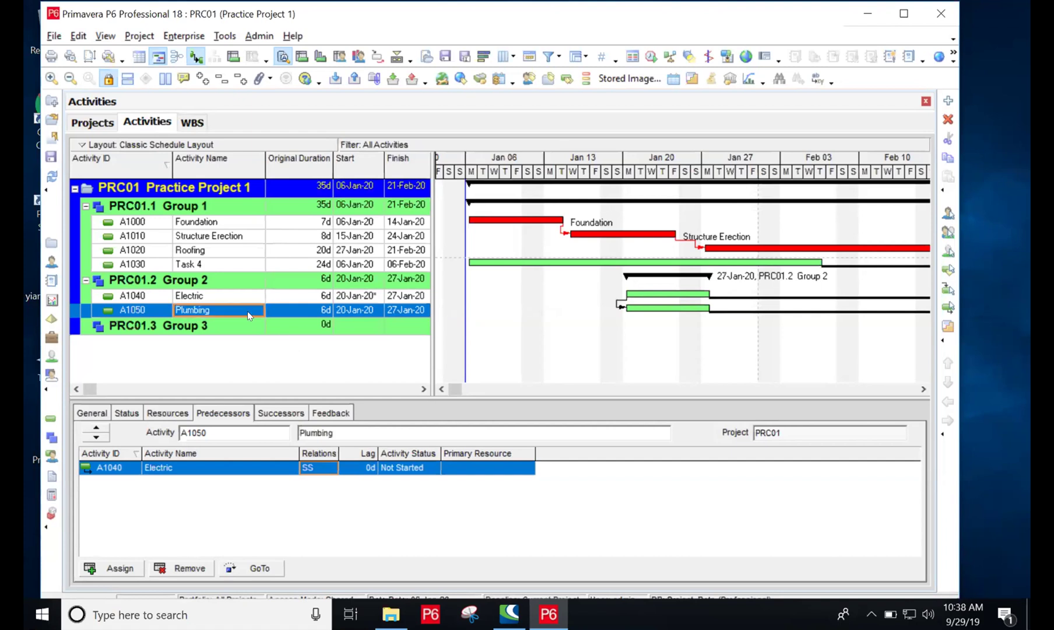
Step: Rename activity A1040 in Group 2 as Electrical
click(206, 296)
click(205, 296)
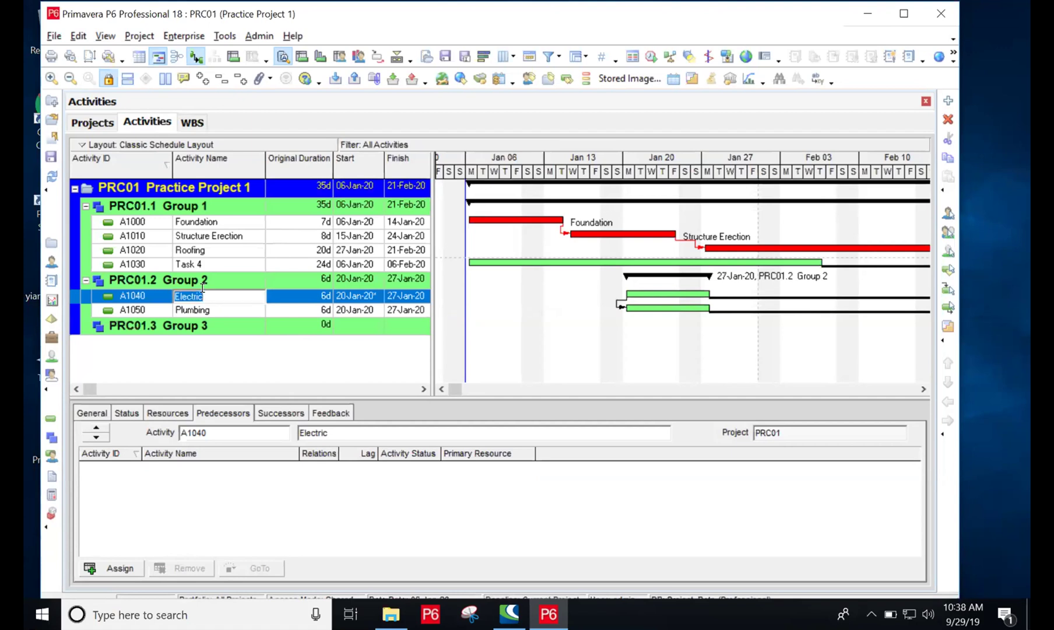
key(BackSpace)
text(Electrcal)
click(192, 296)
text(i)
key(Return)
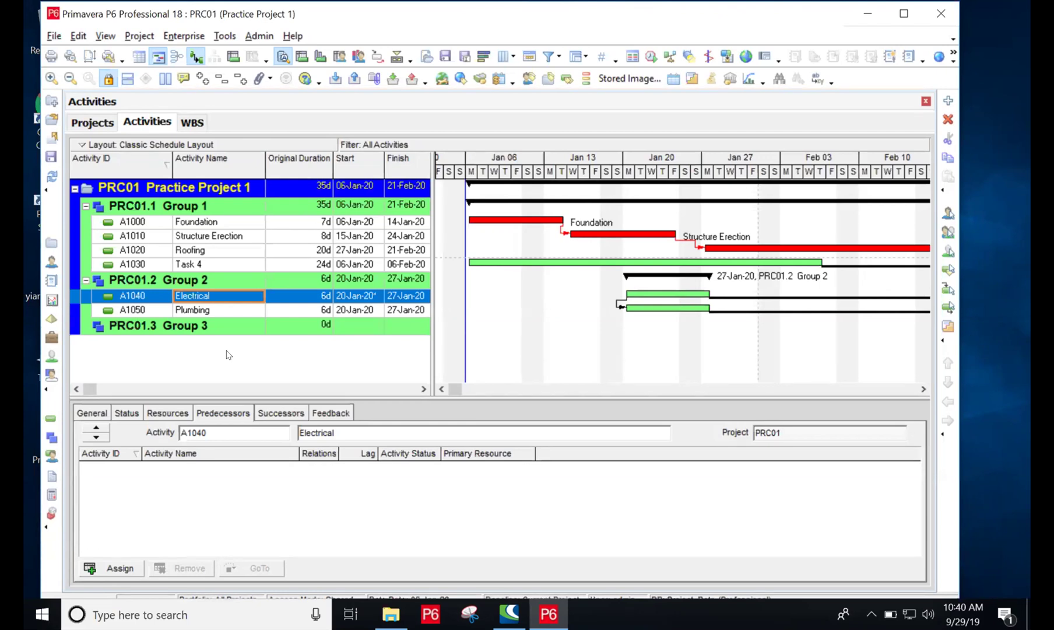
Step: Rename activity A1050 in Group 2 as HVAC
click(214, 310)
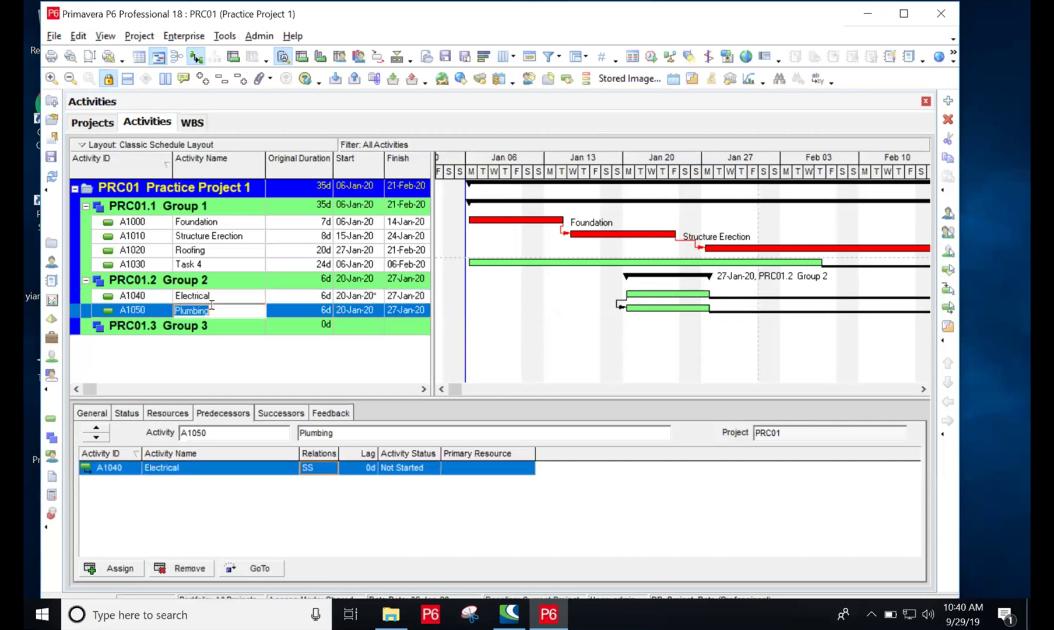
key(BackSpace)
key(BackSpace)
key(BackSpace)
key(BackSpace)
key(BackSpace)
key(BackSpace)
key(BackSpace)
key(BackSpace)
text(HVAS)
key(BackSpace)
text(C)
click(270, 373)
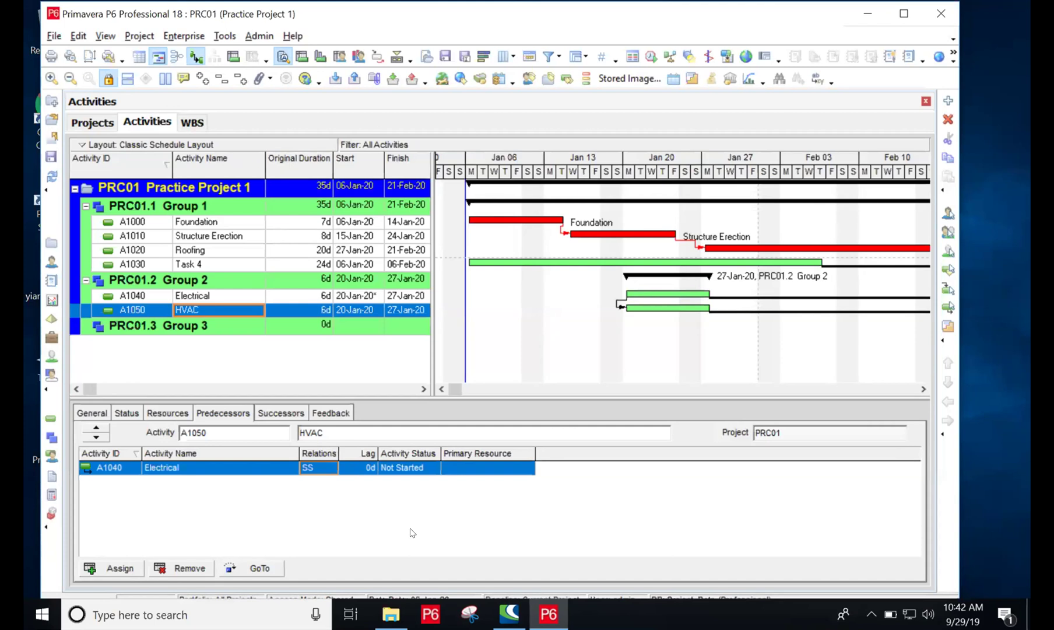
Step: Keep the Start-to-Start relationship from Electrical to HVAC and set its lag to 4d
click(330, 468)
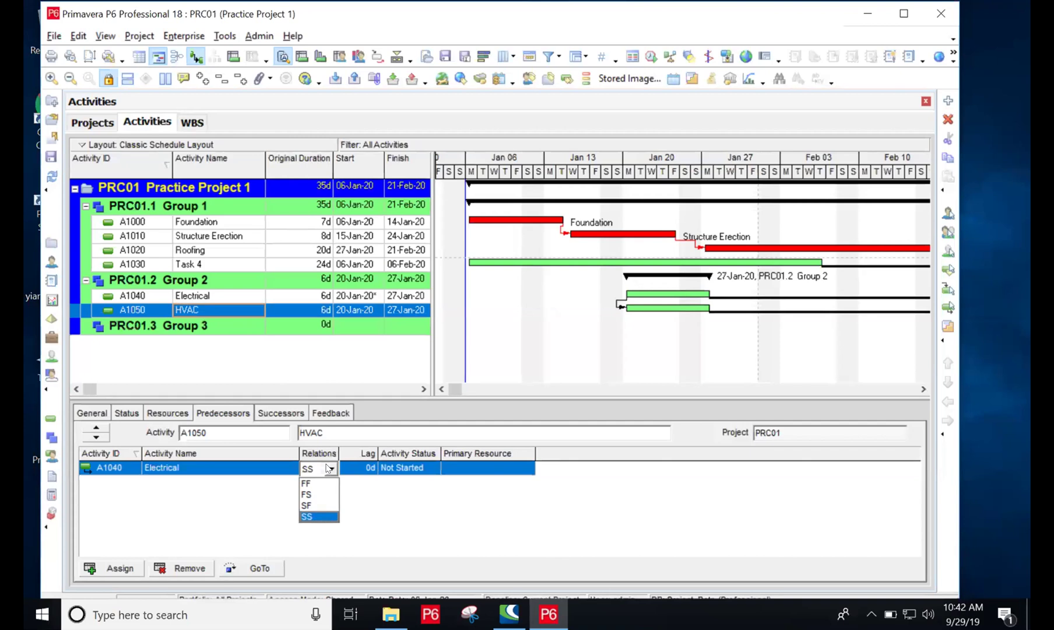
click(365, 465)
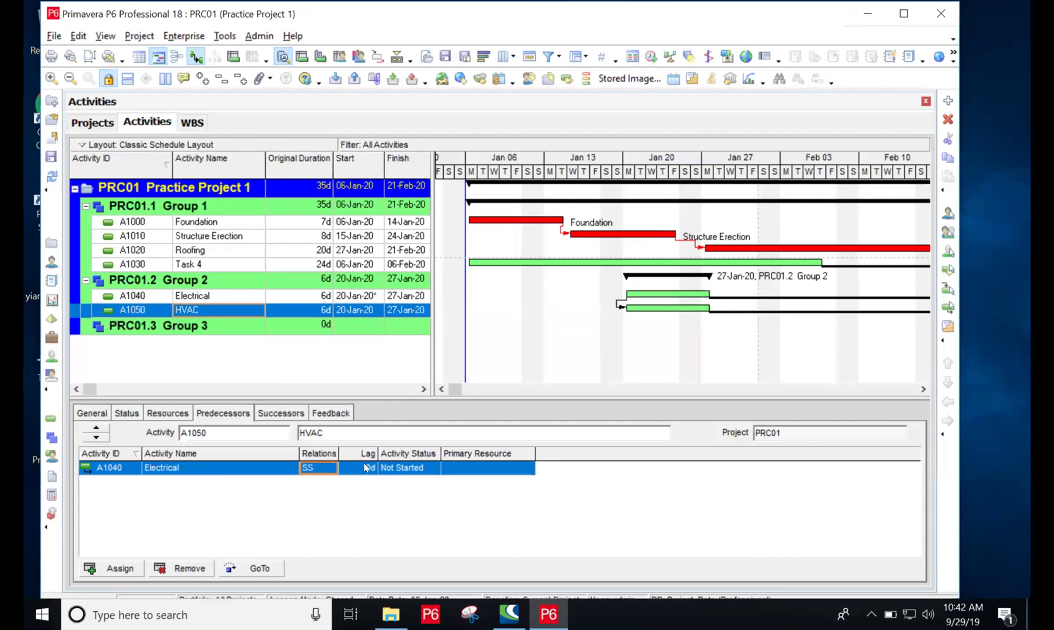
click(364, 465)
key(BackSpace)
key(BackSpace)
text(4D)
key(BackSpace)
text(d)
key(Return)
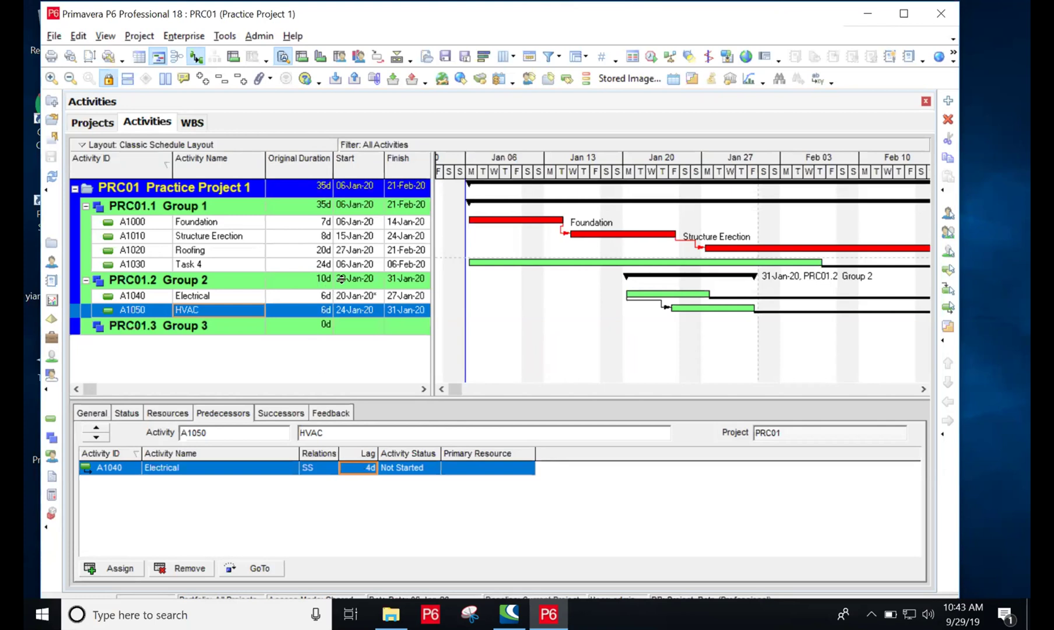
Step: Set the Electrical activity's start date to 24-Jan-20
click(344, 296)
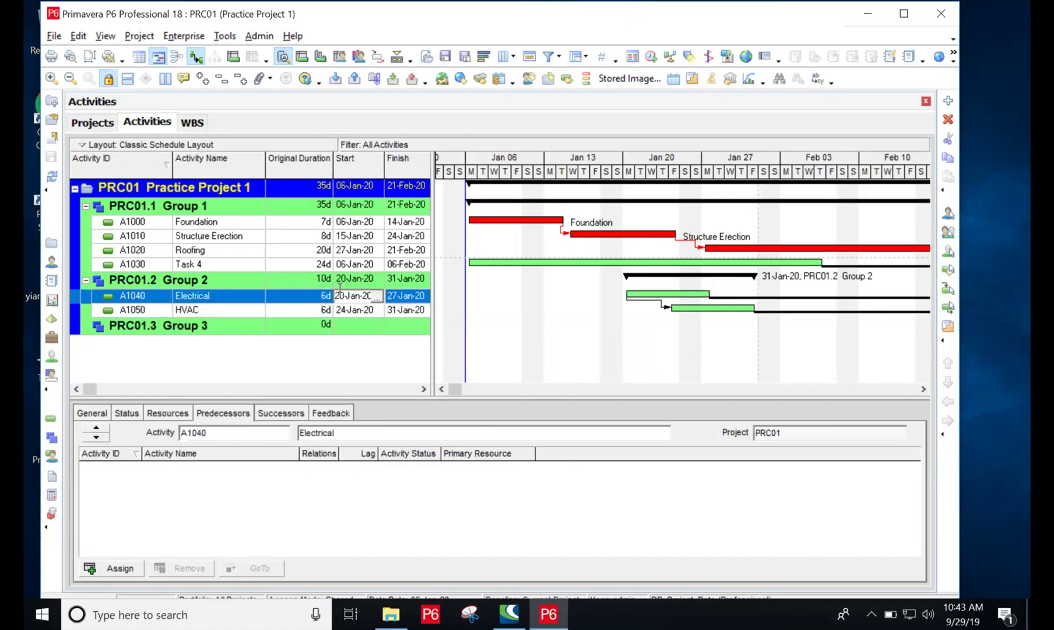
click(377, 296)
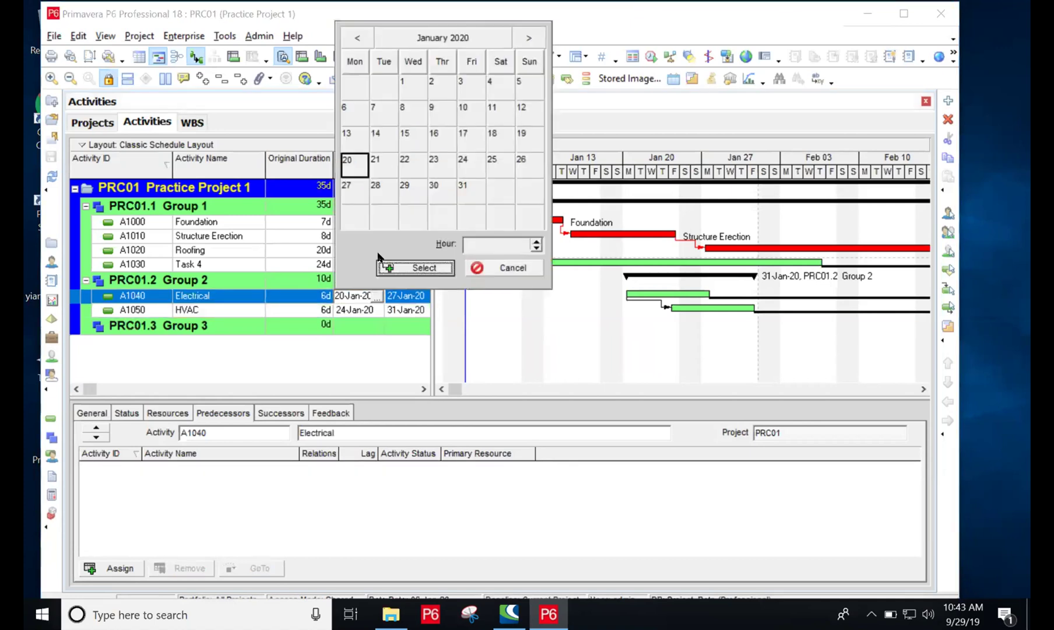
click(467, 162)
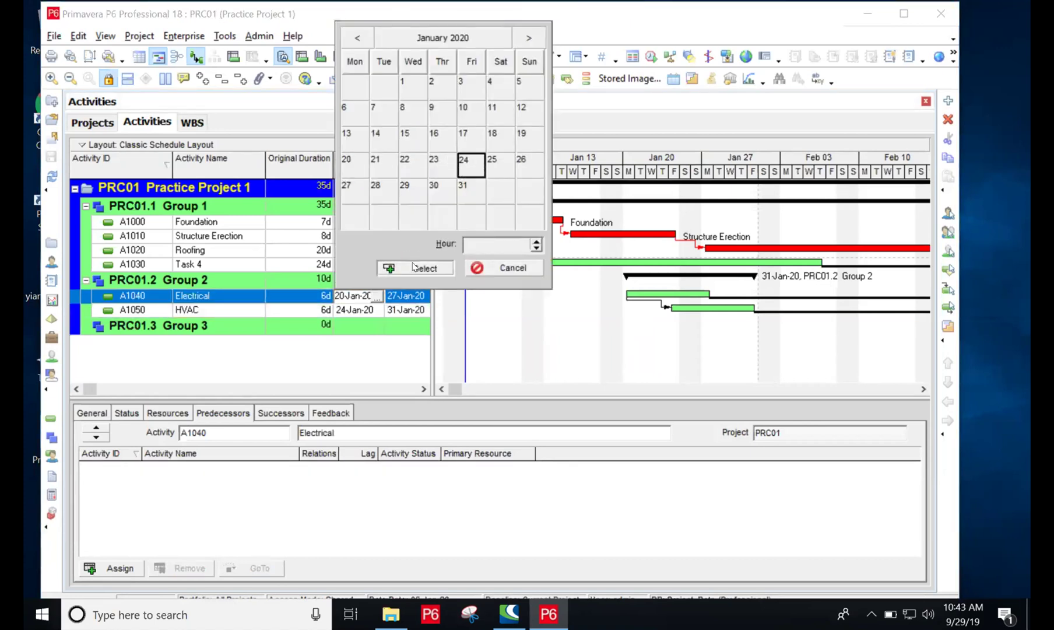
click(416, 268)
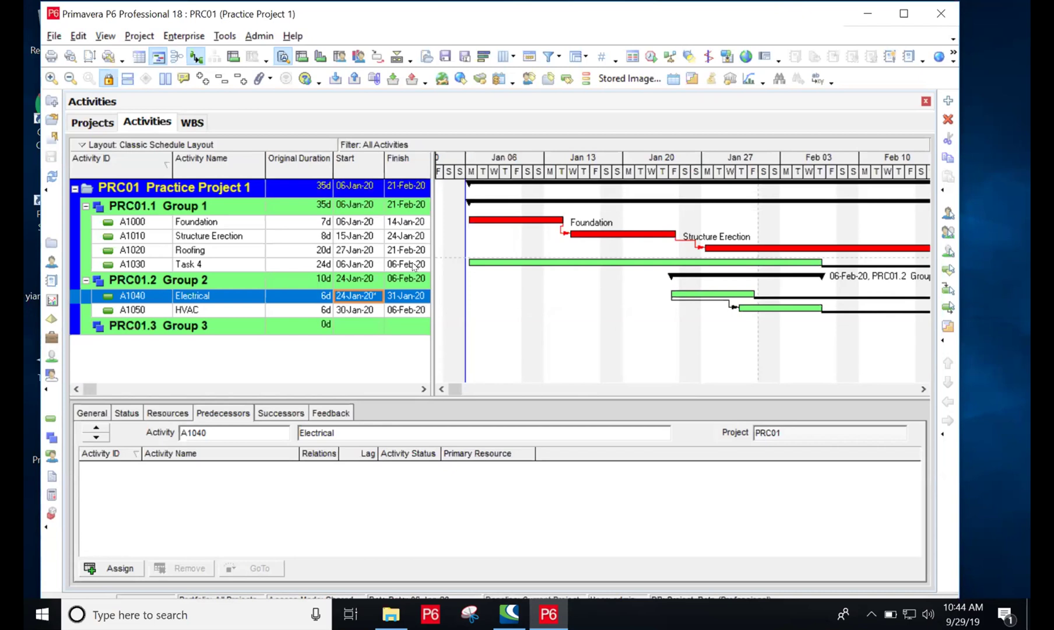
Step: Set the original duration of both the Electrical and HVAC activities to 10 days
click(303, 279)
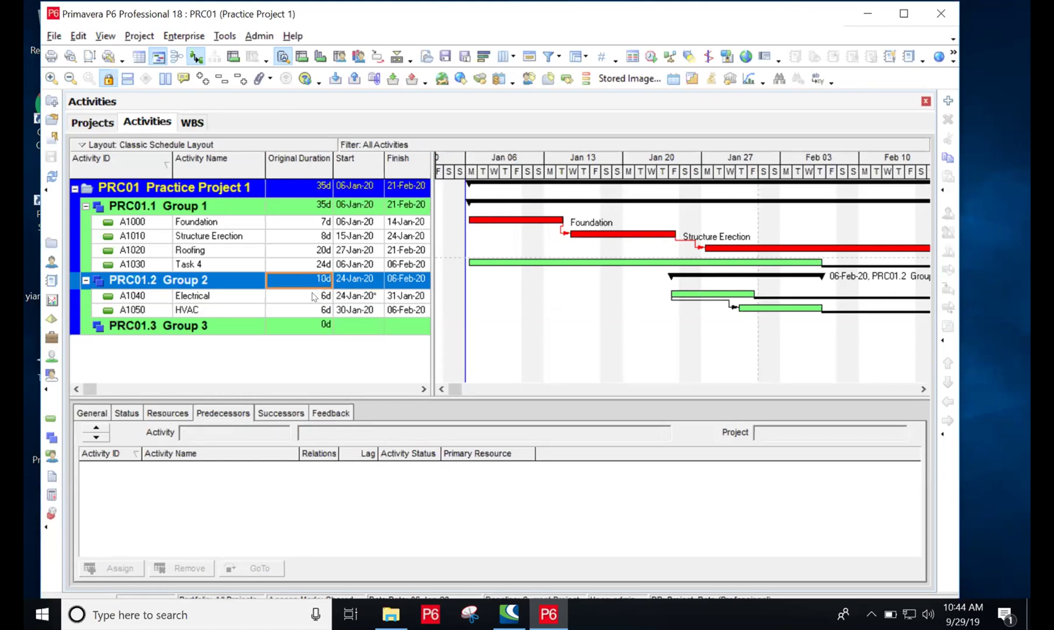
click(318, 296)
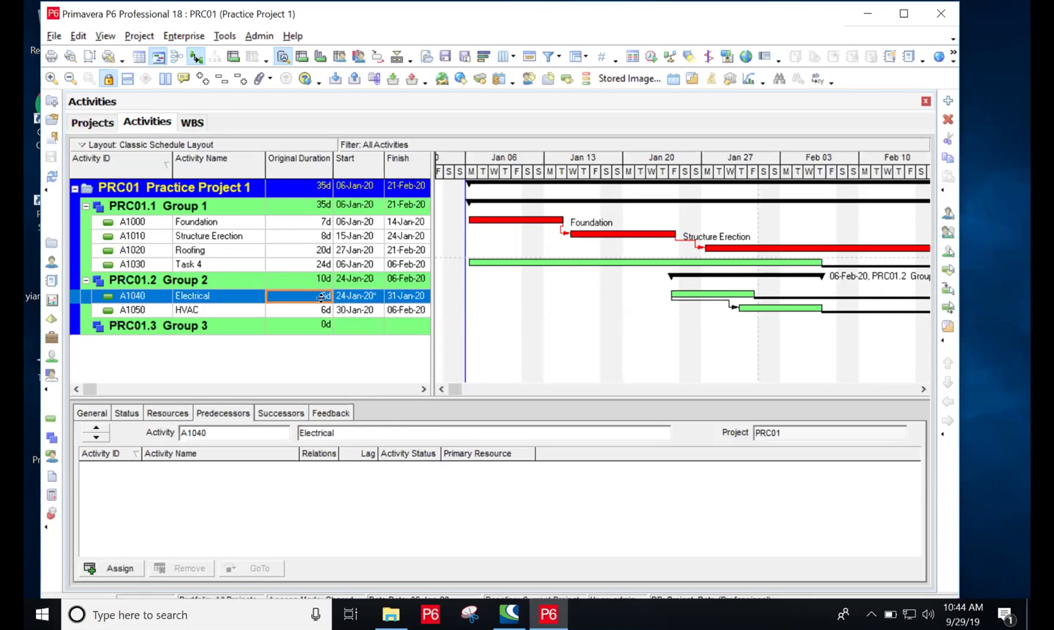
text(10)
key(Return)
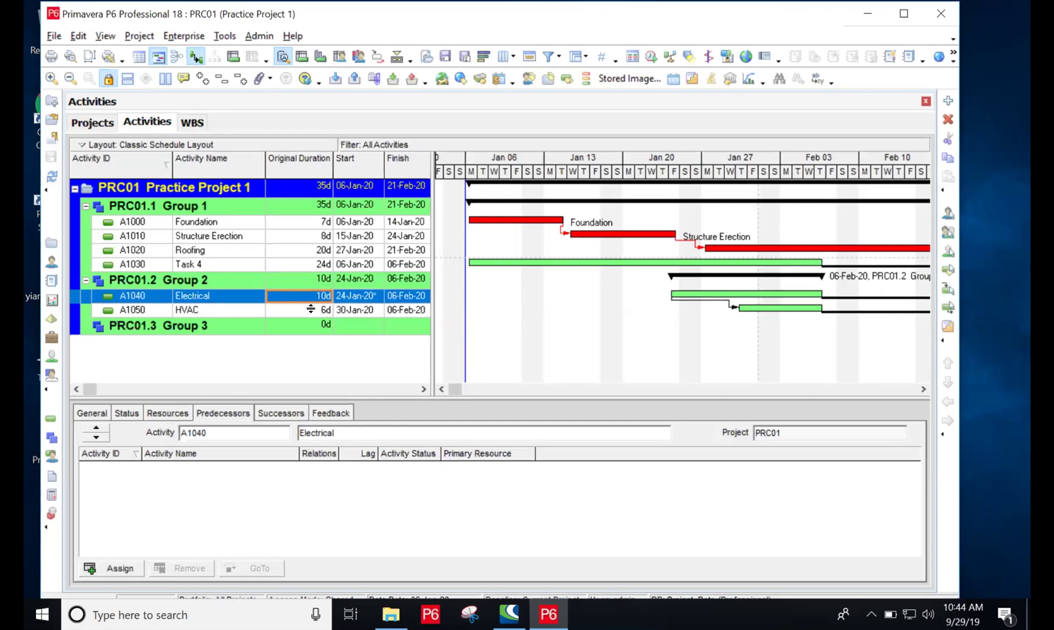
click(314, 313)
text(10)
key(Return)
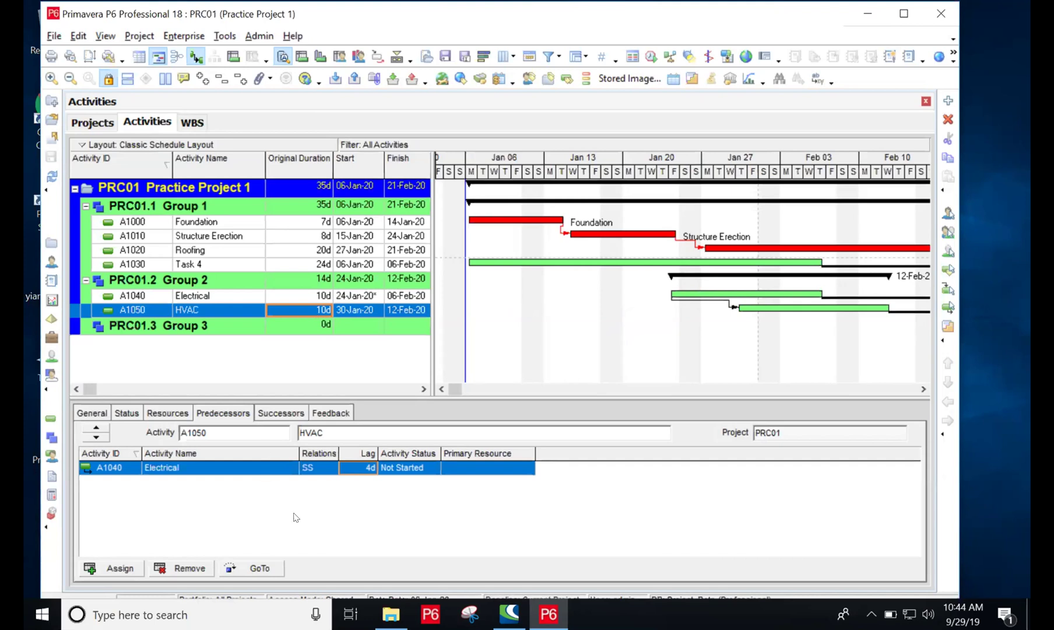
Step: Change HVAC's relationship with its predecessor Electrical to FS and set the lag to 0 days
click(322, 467)
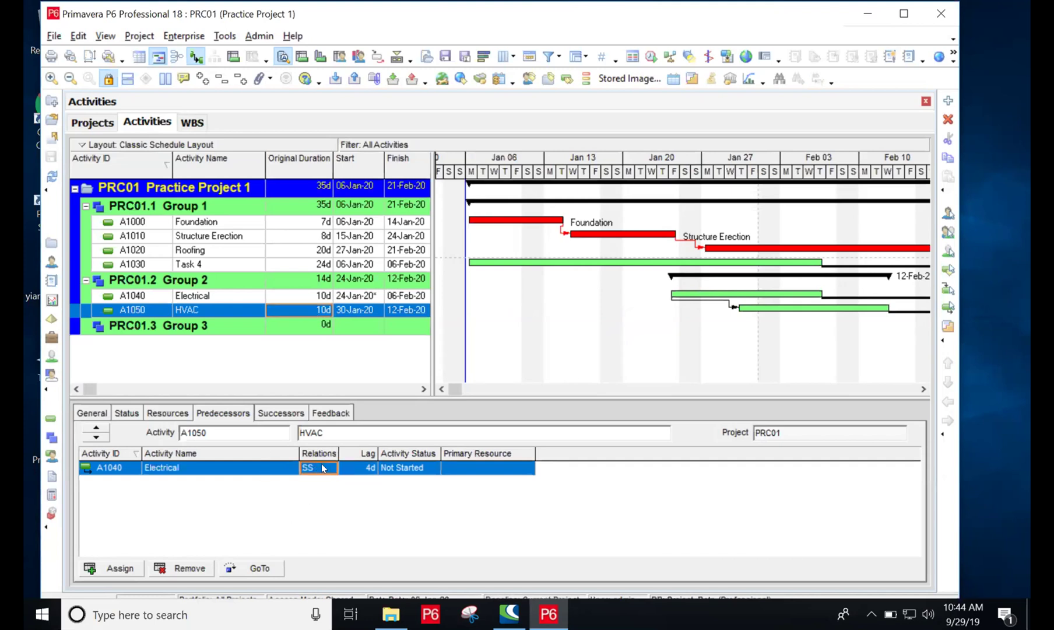
click(322, 467)
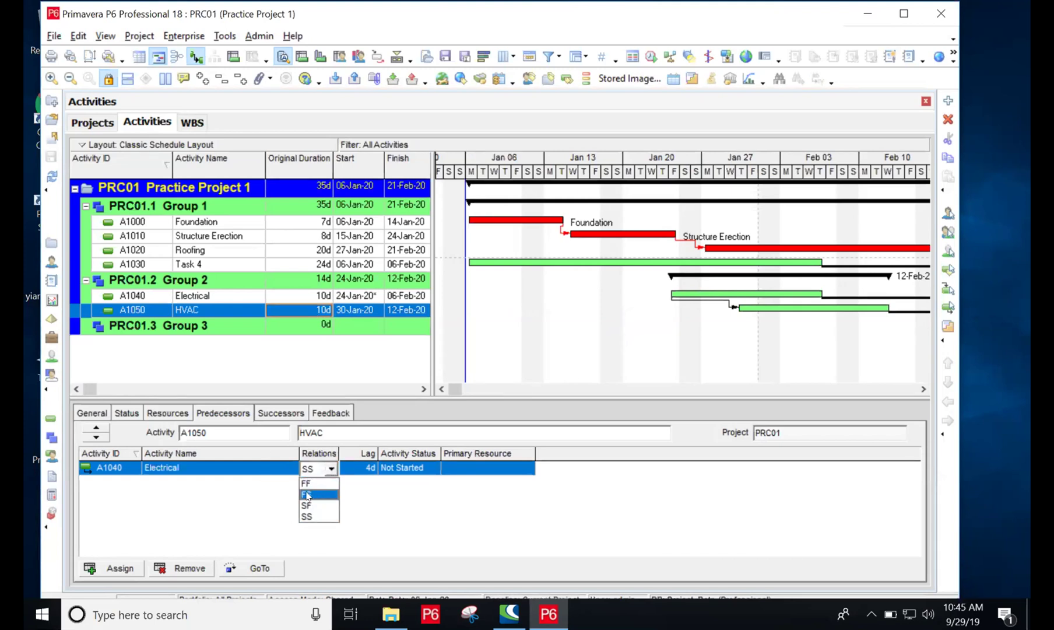
click(307, 495)
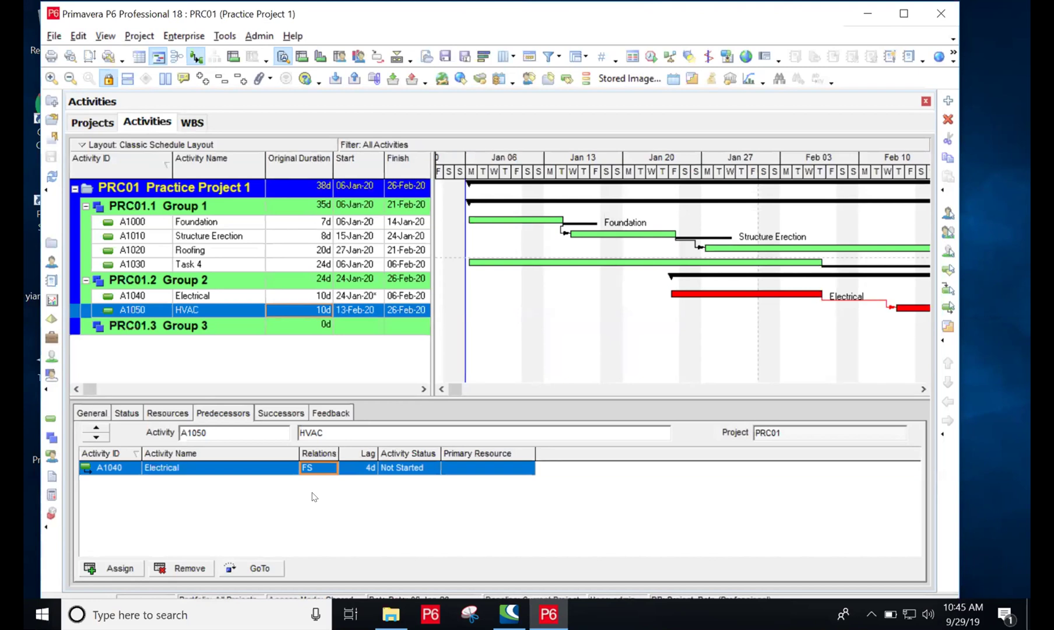
click(360, 467)
text(0)
key(Return)
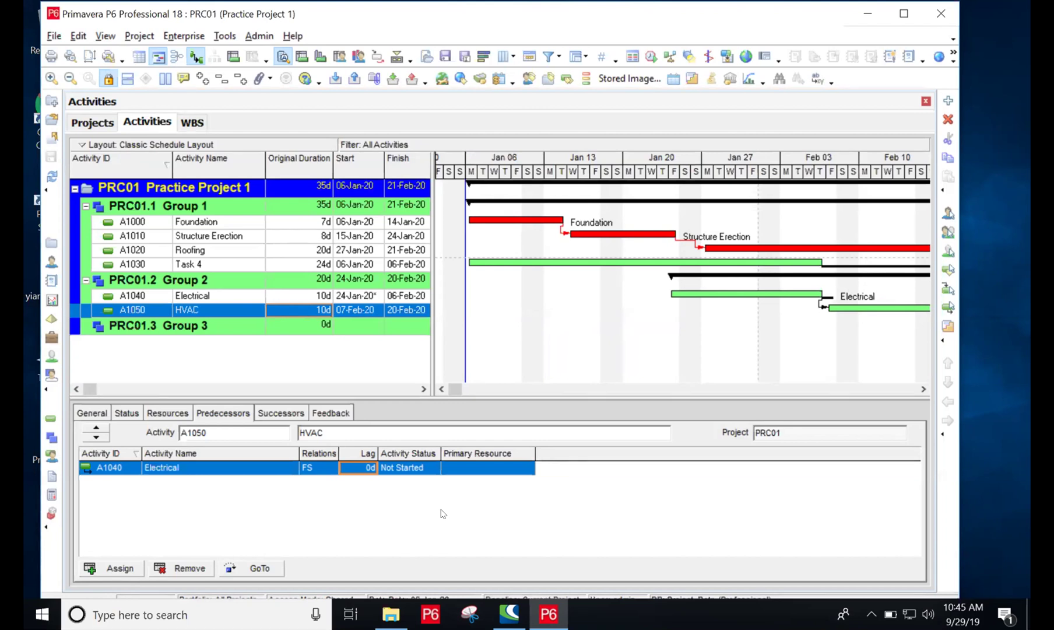
Step: Change HVAC's relationship with its predecessor Electrical to SS and set the lag to 2 days
click(308, 469)
click(333, 469)
click(331, 468)
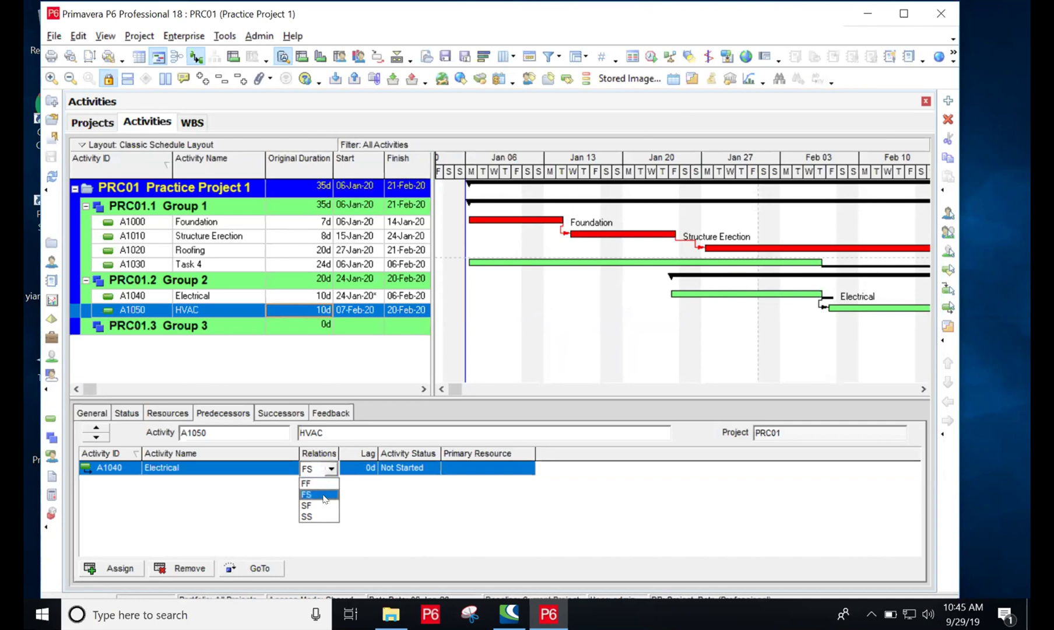
click(314, 516)
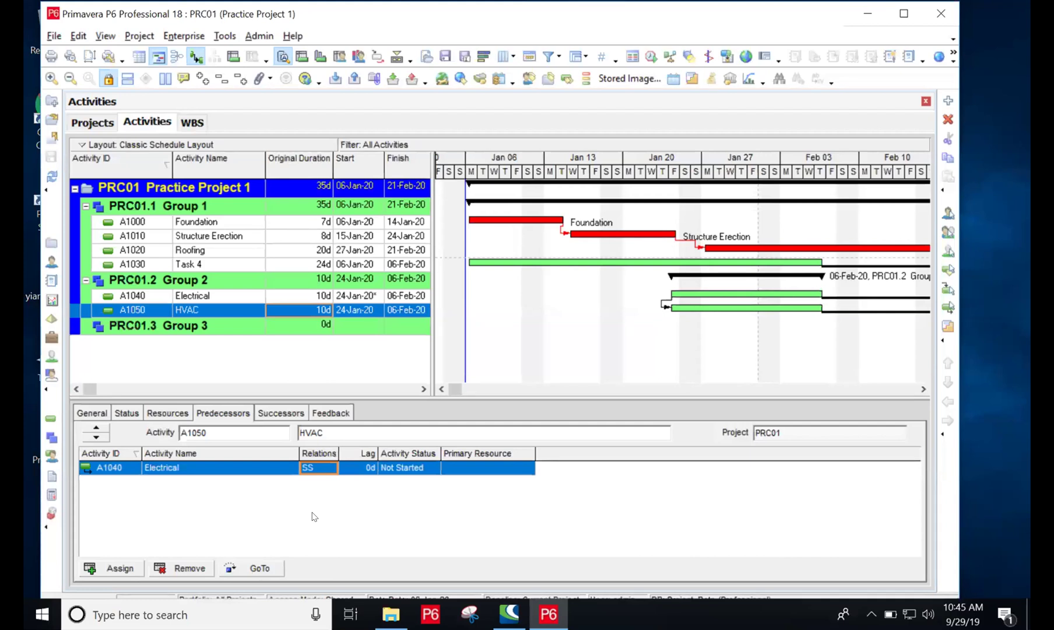
click(361, 466)
text(2)
key(Return)
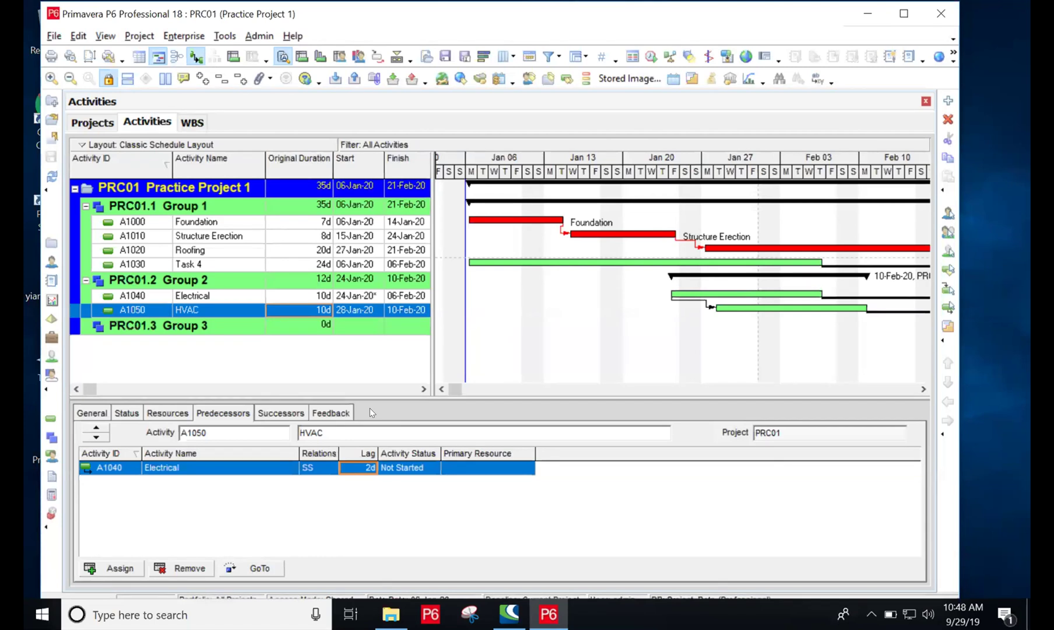
Step: Add a new activity named Drywall to Group 2, keeping the proposed ID A1060 and skipping the remaining wizard pages
click(949, 101)
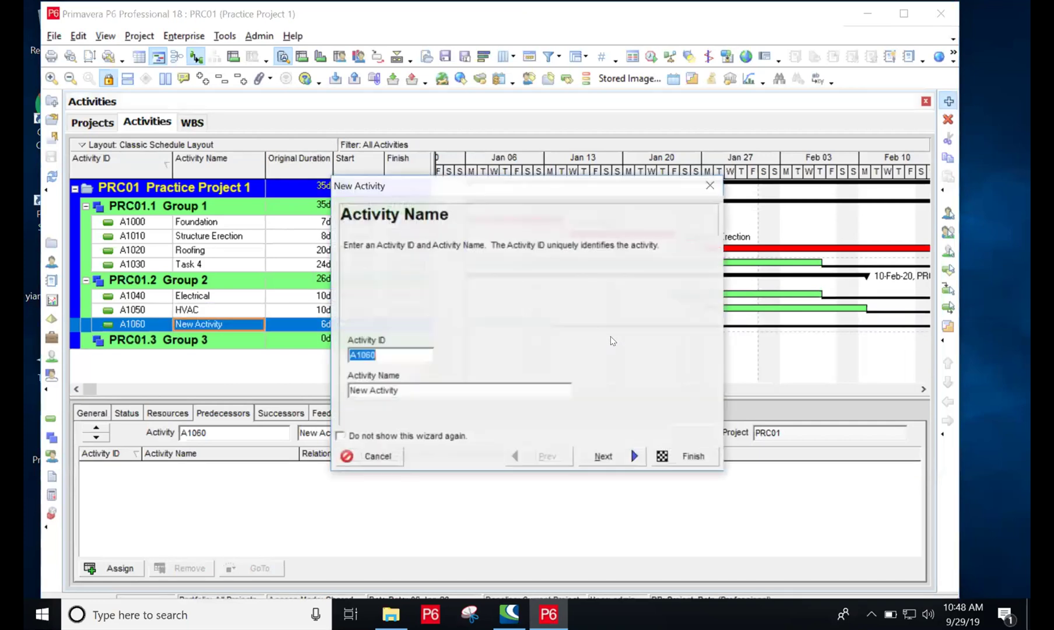
click(415, 390)
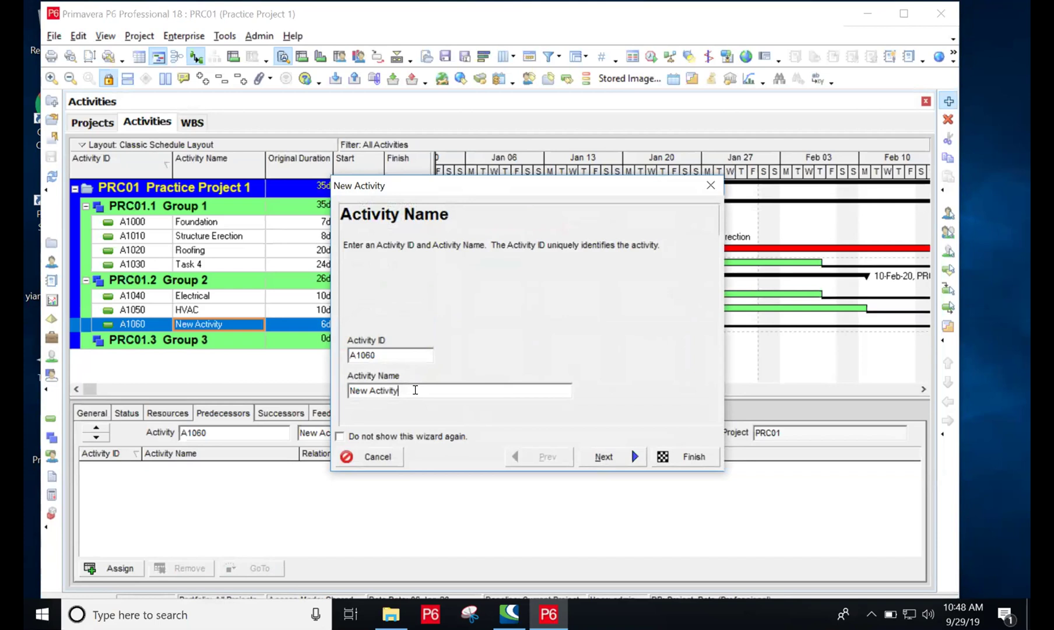
key(BackSpace)
key(BackSpace)
key(BackSpace)
key(BackSpace)
key(BackSpace)
key(BackSpace)
key(BackSpace)
key(BackSpace)
key(BackSpace)
key(BackSpace)
key(BackSpace)
key(BackSpace)
text(Drywall)
click(699, 459)
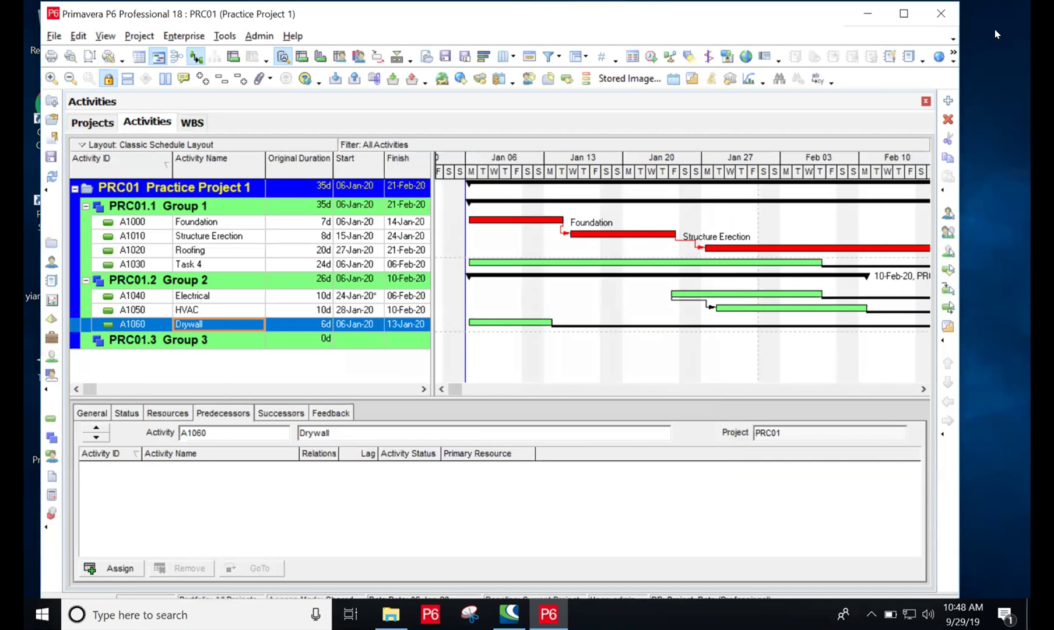
Step: Add another Group 2 activity named Drywall with the proposed ID A1070
click(948, 100)
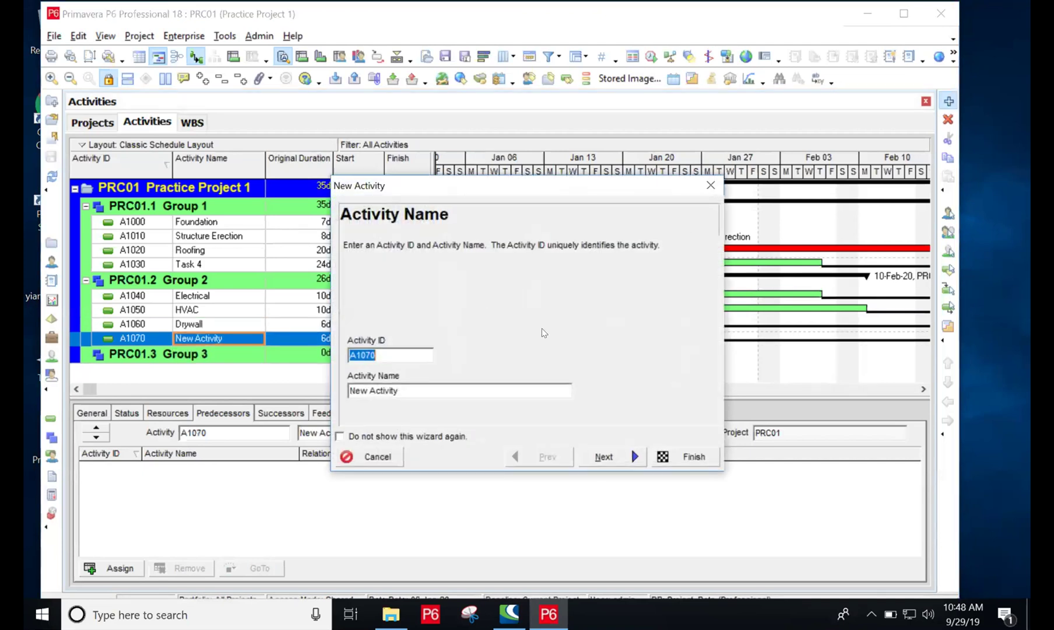
drag(399, 390, 346, 385)
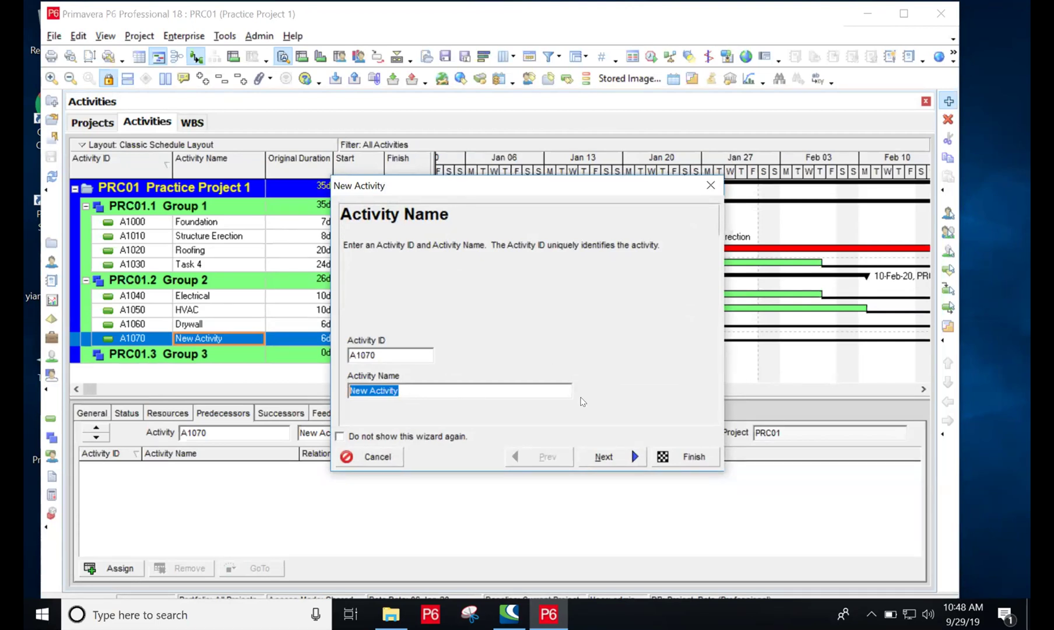
key(BackSpace)
text(Drywall)
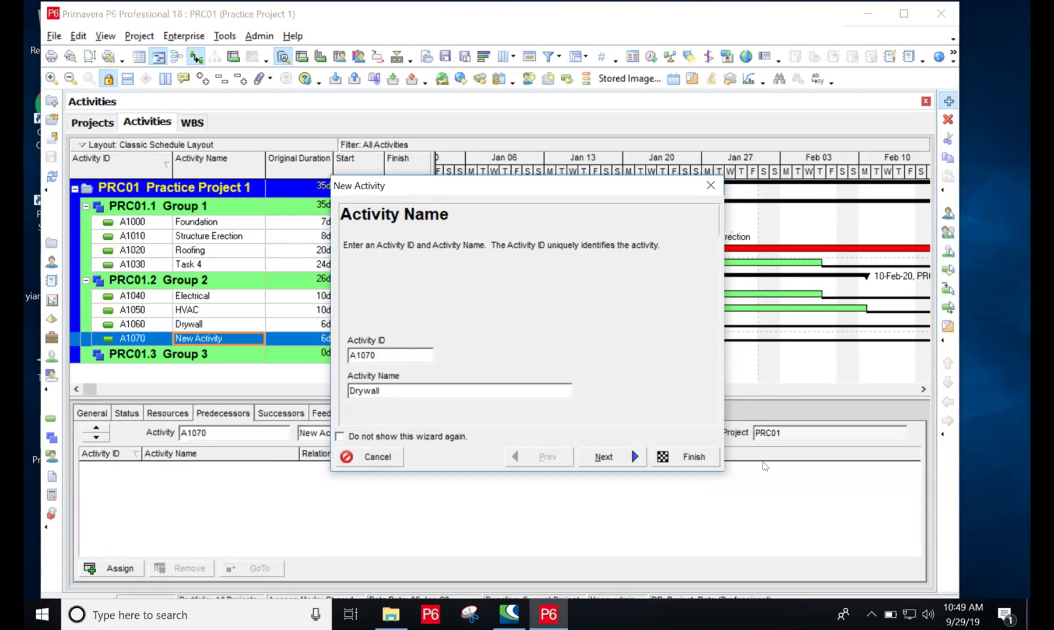
click(690, 456)
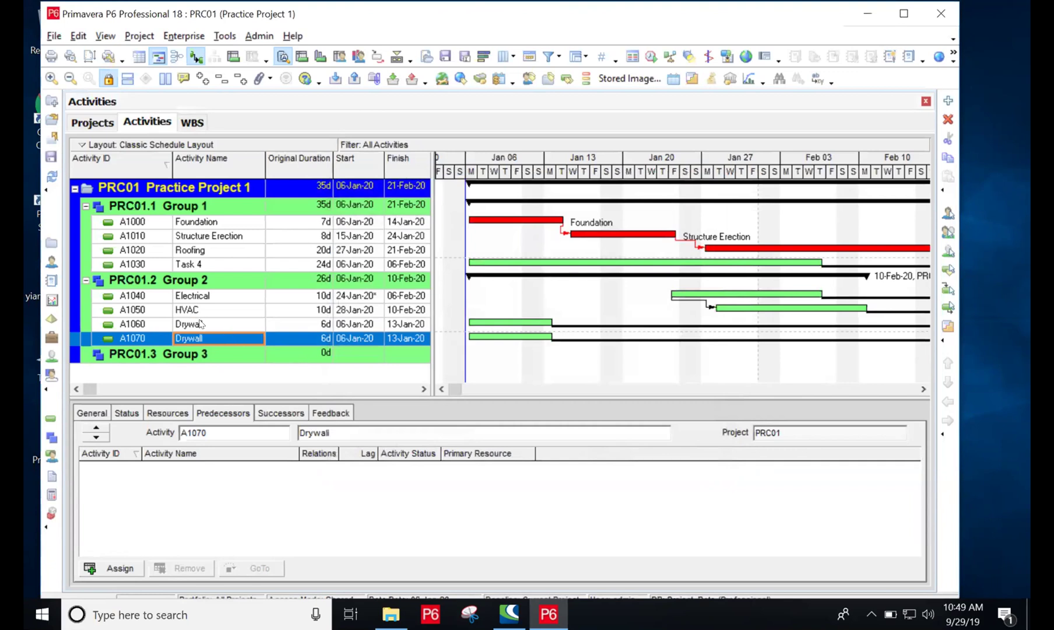
Step: Rename activity A1060 in Group 2 as Plumbing
double_click(198, 324)
key(BackSpace)
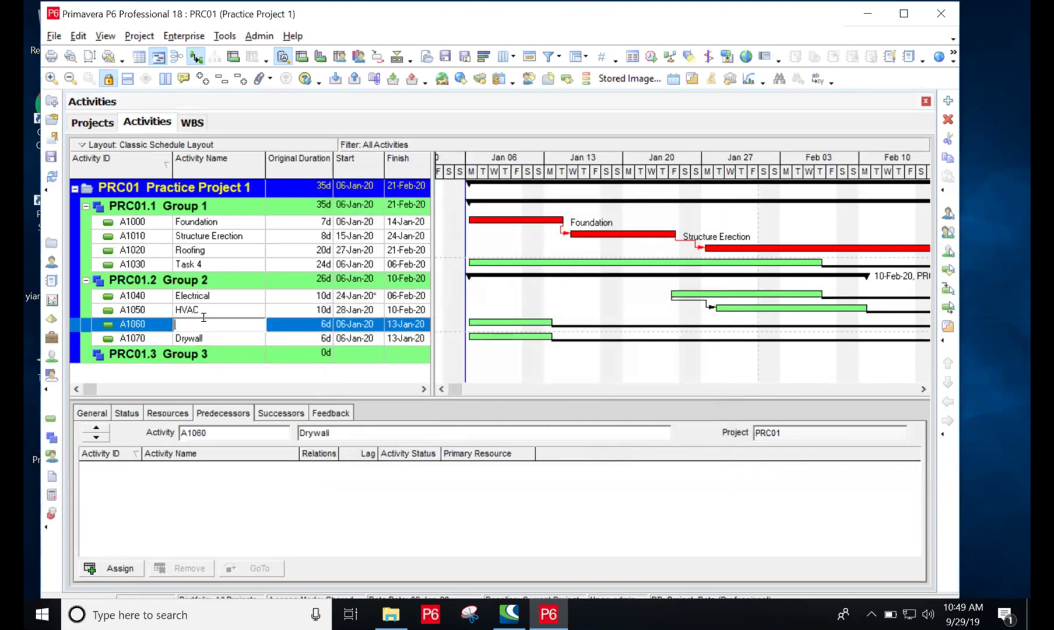
text(Plumbing)
key(Return)
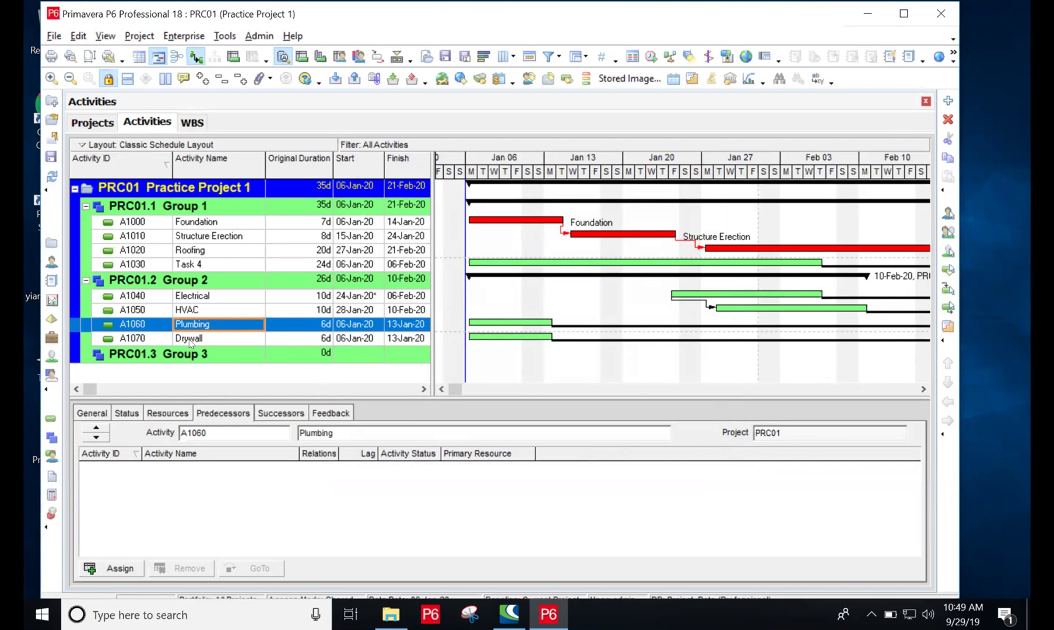
Step: Add a new activity named Flooring after Drywall in Group 2, keeping the proposed ID A1080
key(Down)
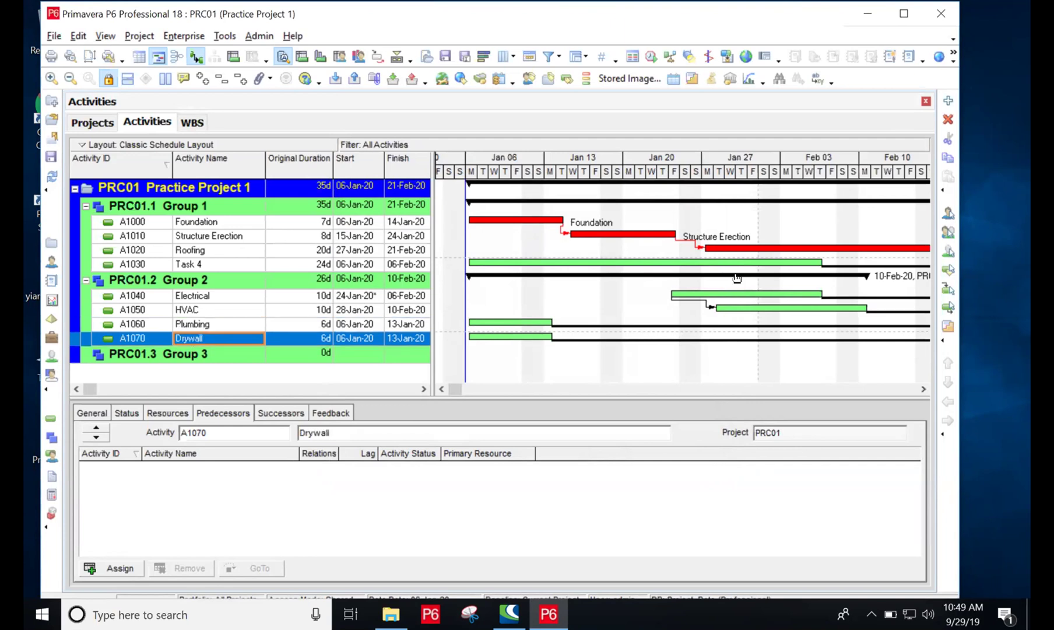
click(949, 100)
click(409, 384)
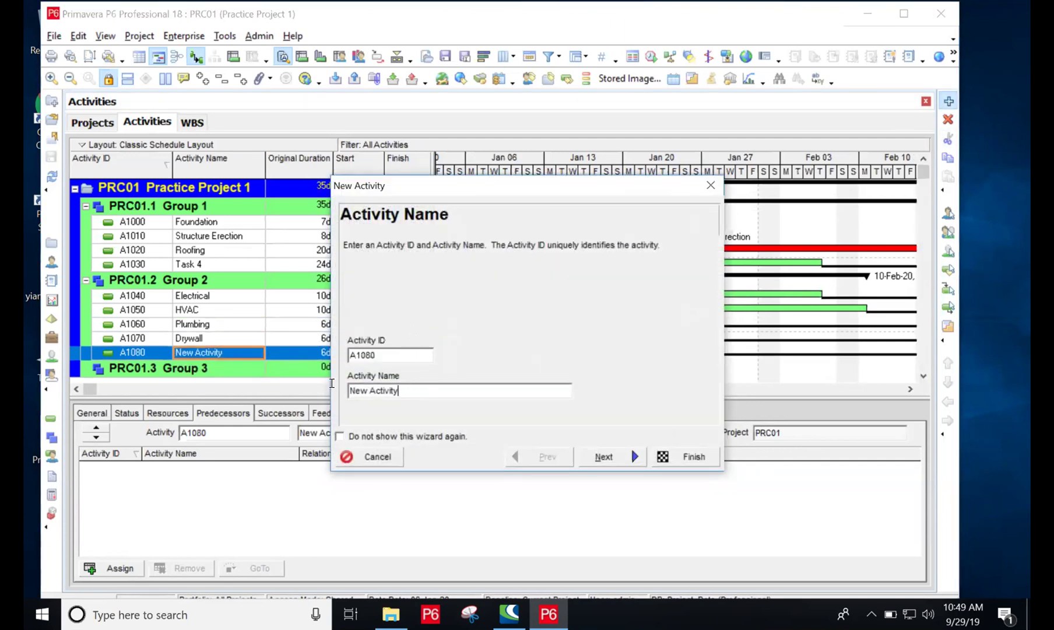
text(Flooring)
click(689, 457)
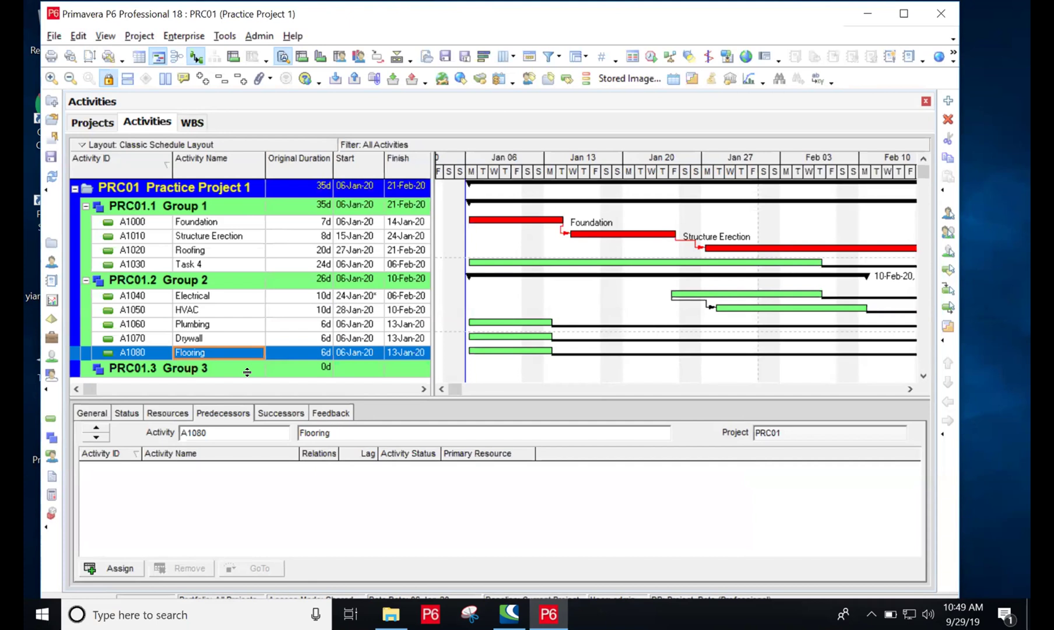
Step: Assign Plumbing (A1060) as a predecessor of the Drywall activity in Group 2
click(188, 341)
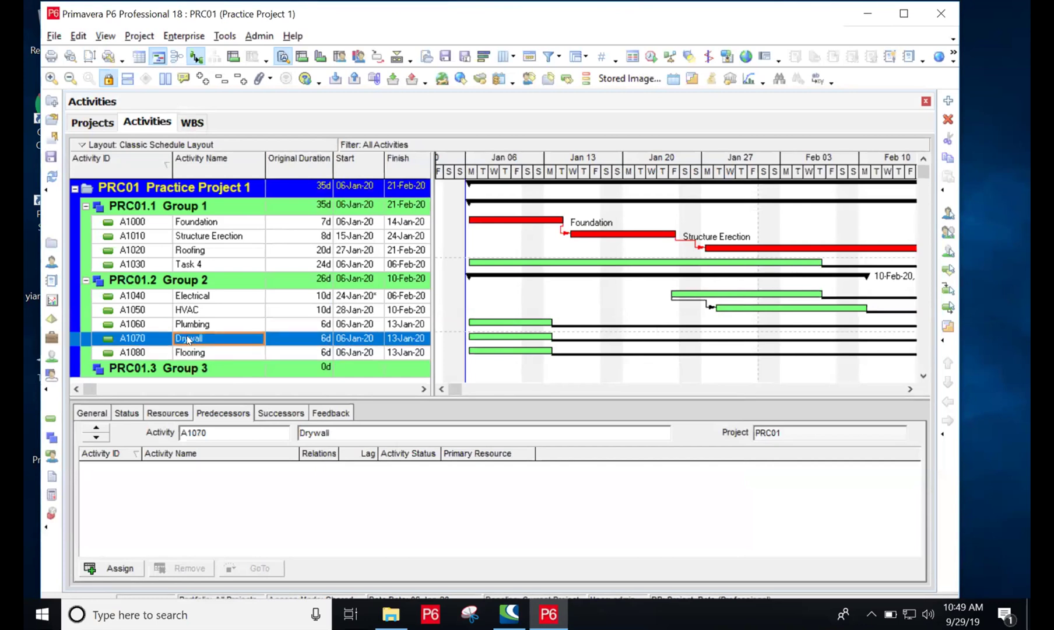
click(116, 568)
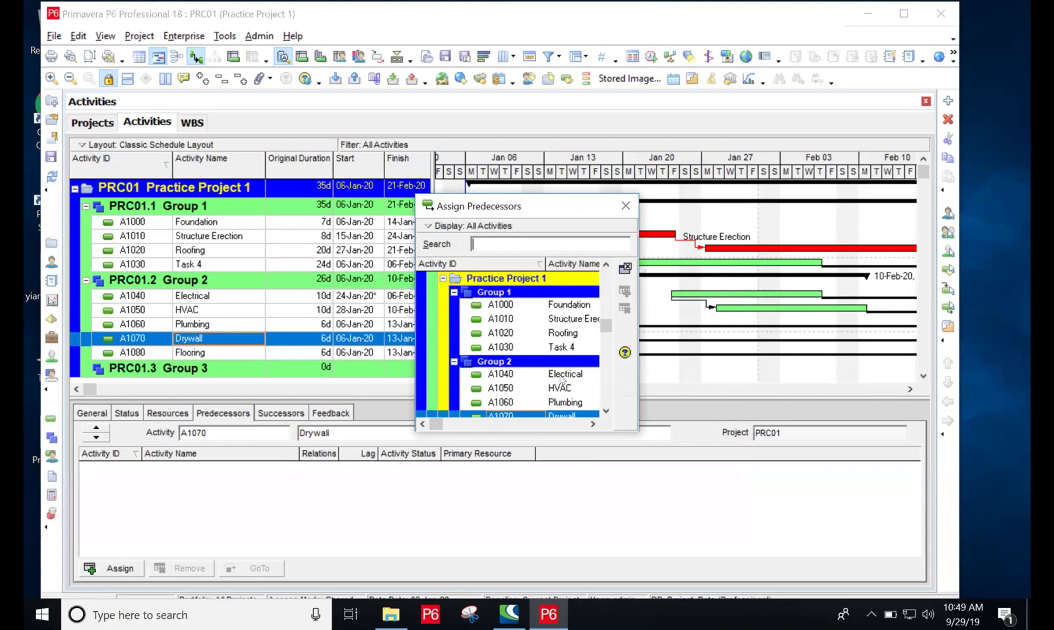
click(604, 410)
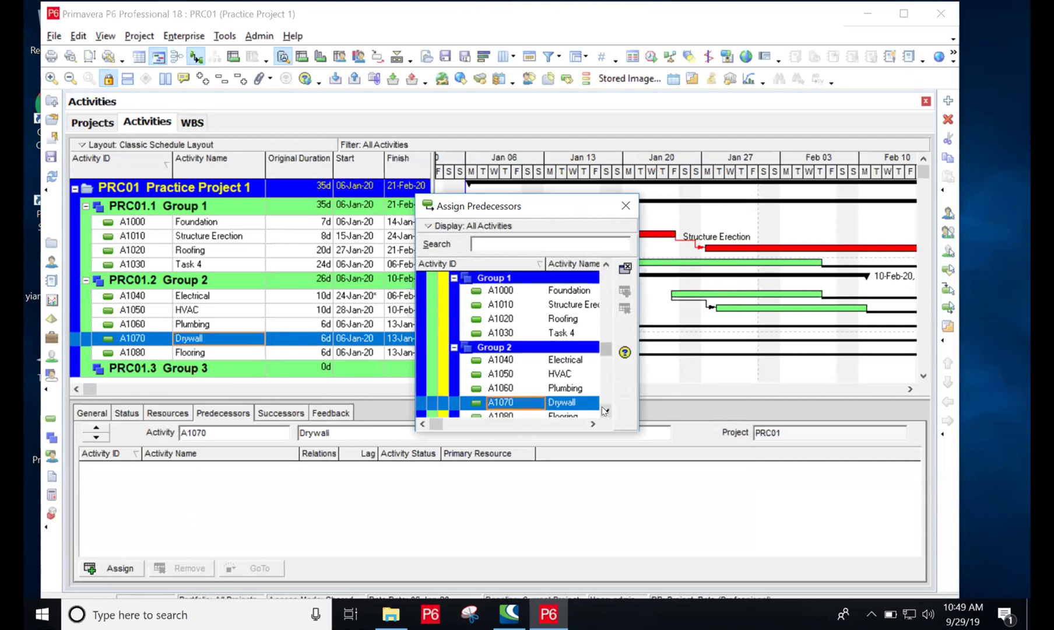
scroll(563, 379, down, 1)
click(558, 375)
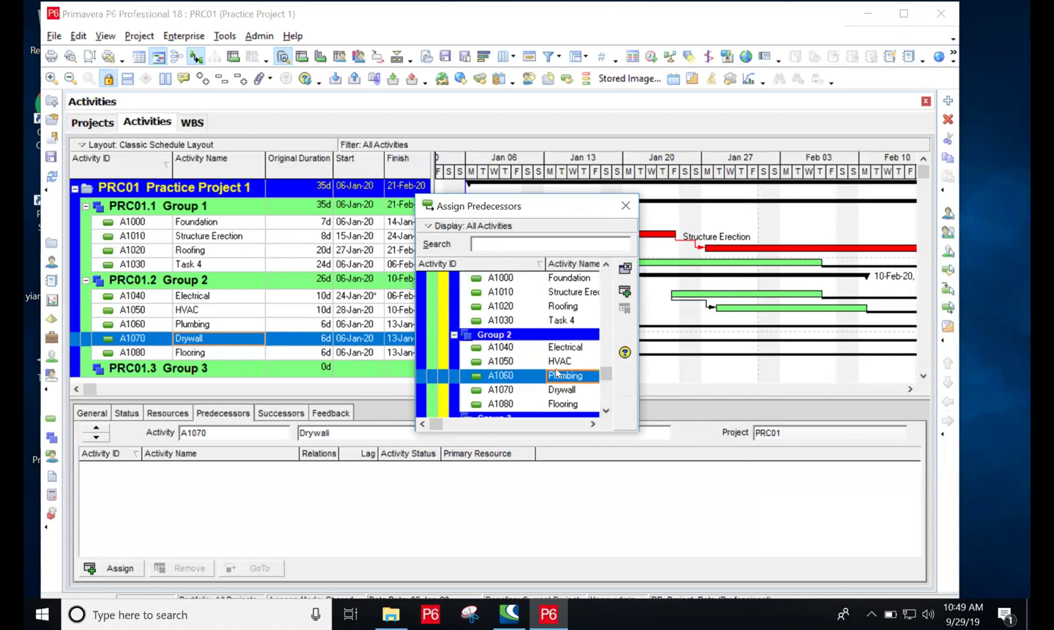
click(625, 291)
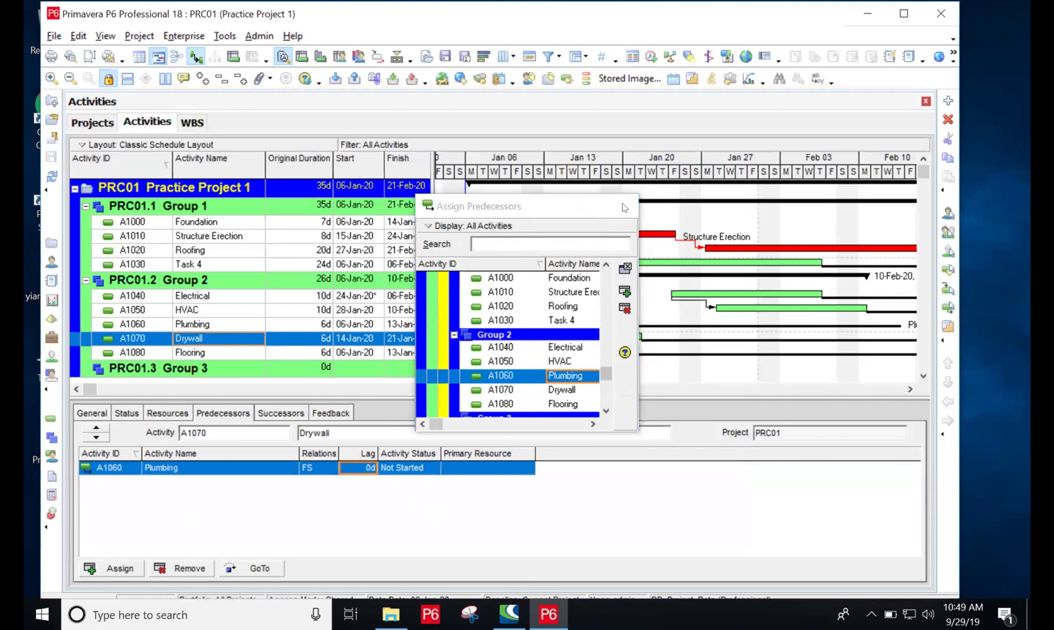
click(625, 205)
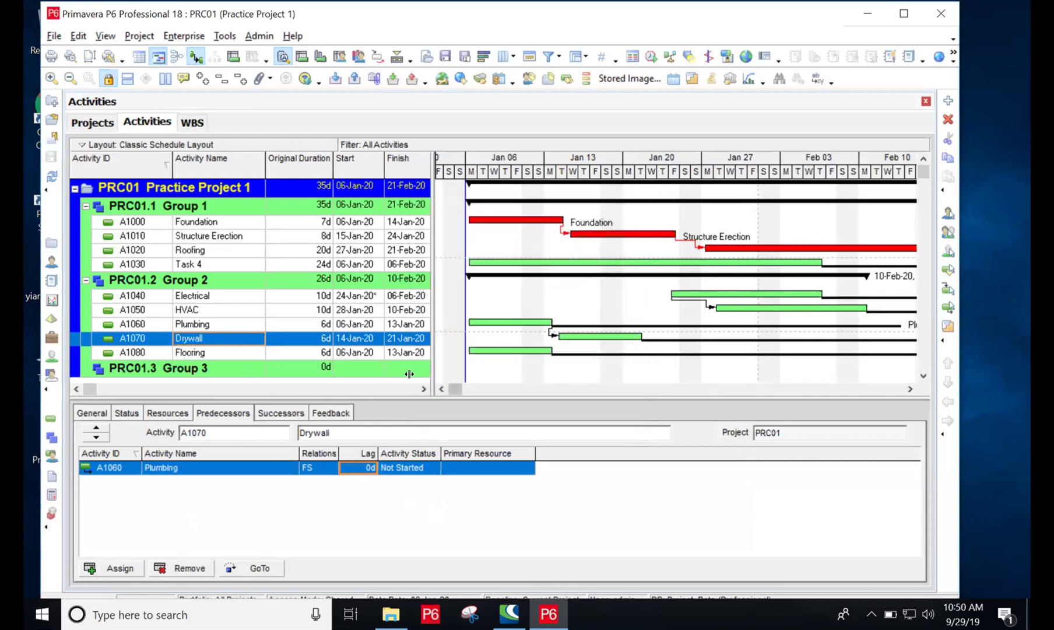
click(367, 465)
key(BackSpace)
key(BackSpace)
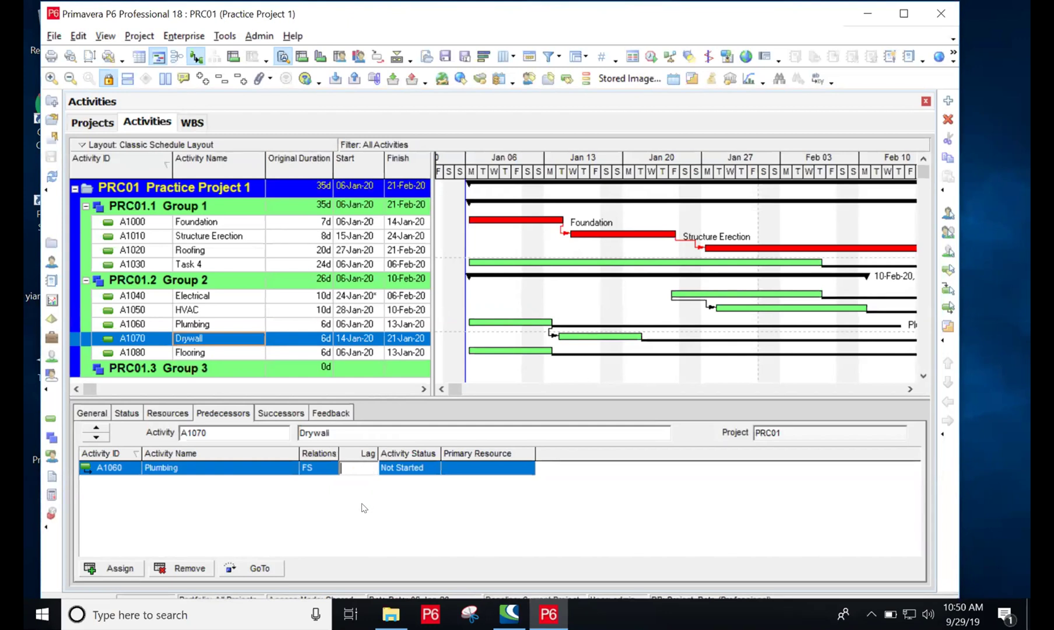
text(4d)
key(BackSpace)
key(BackSpace)
click(357, 523)
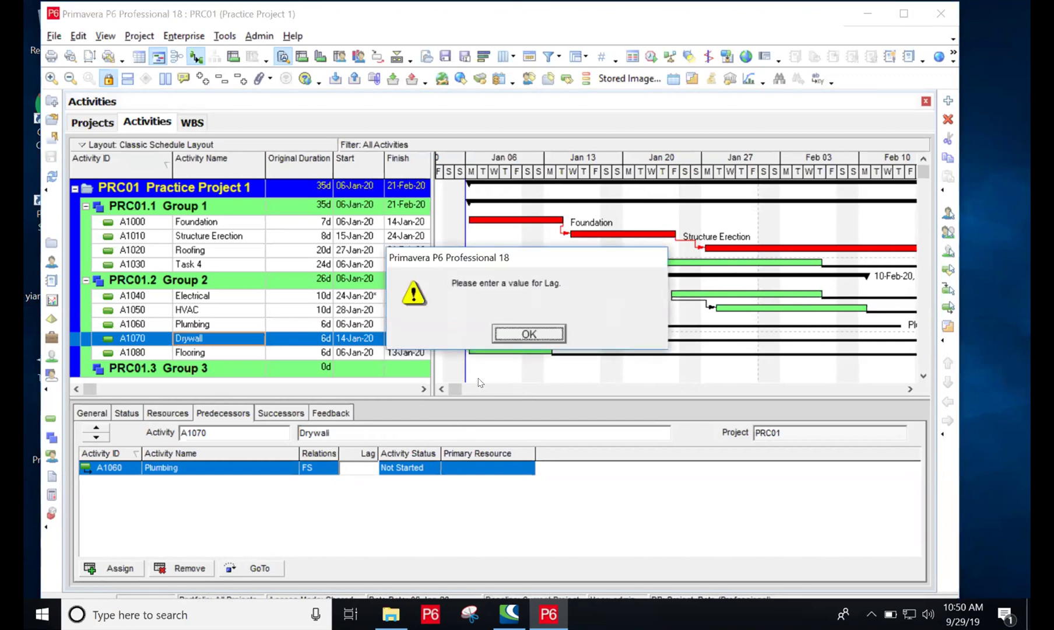
click(516, 336)
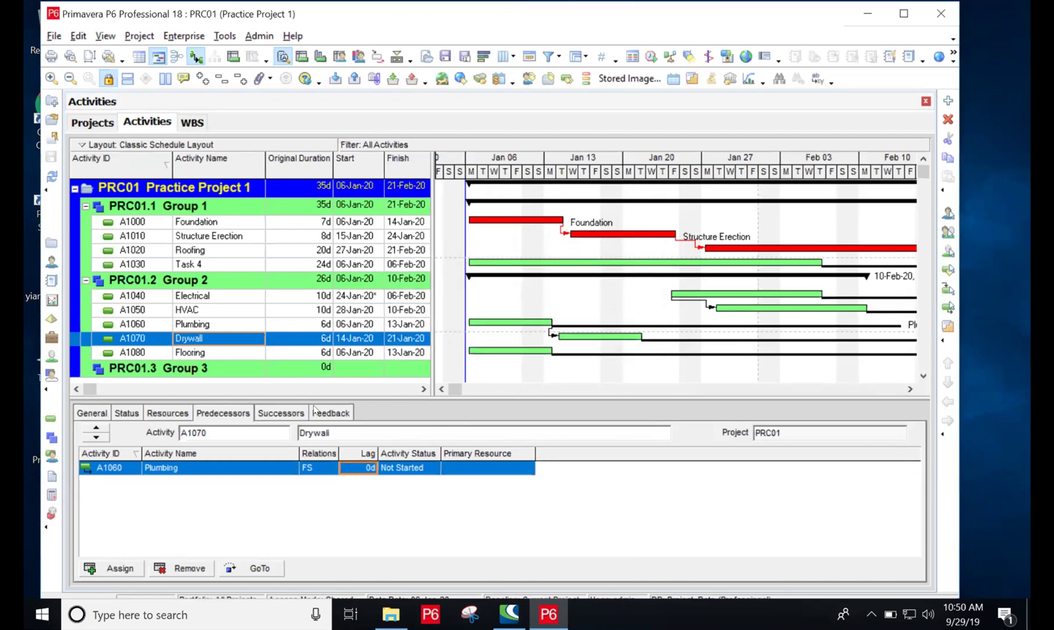
Step: Set the lag between Drywall and its predecessor Plumbing to 4 days
click(207, 325)
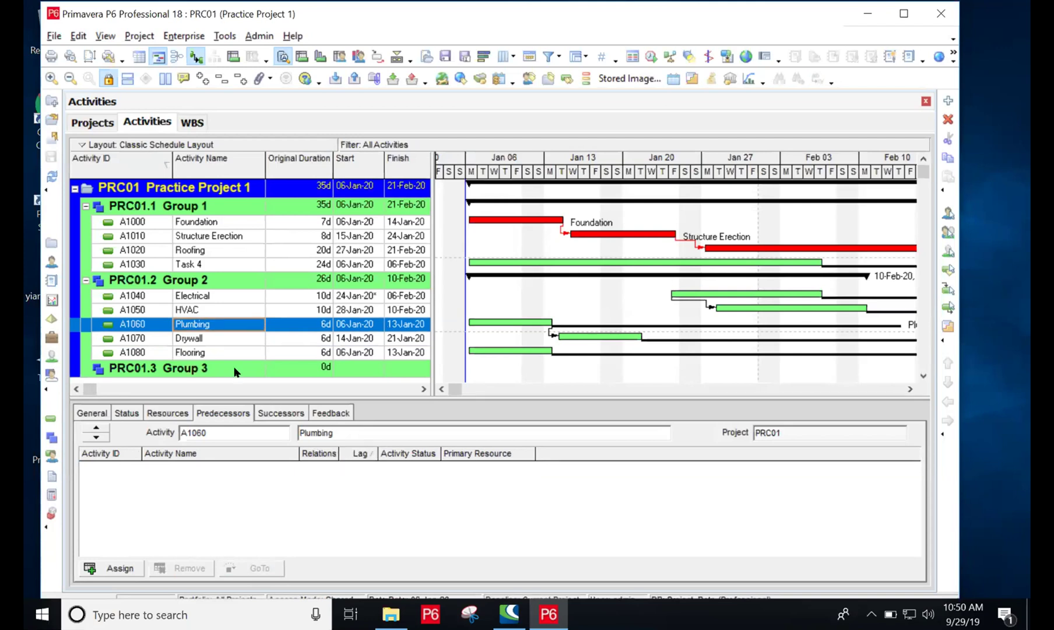
click(197, 338)
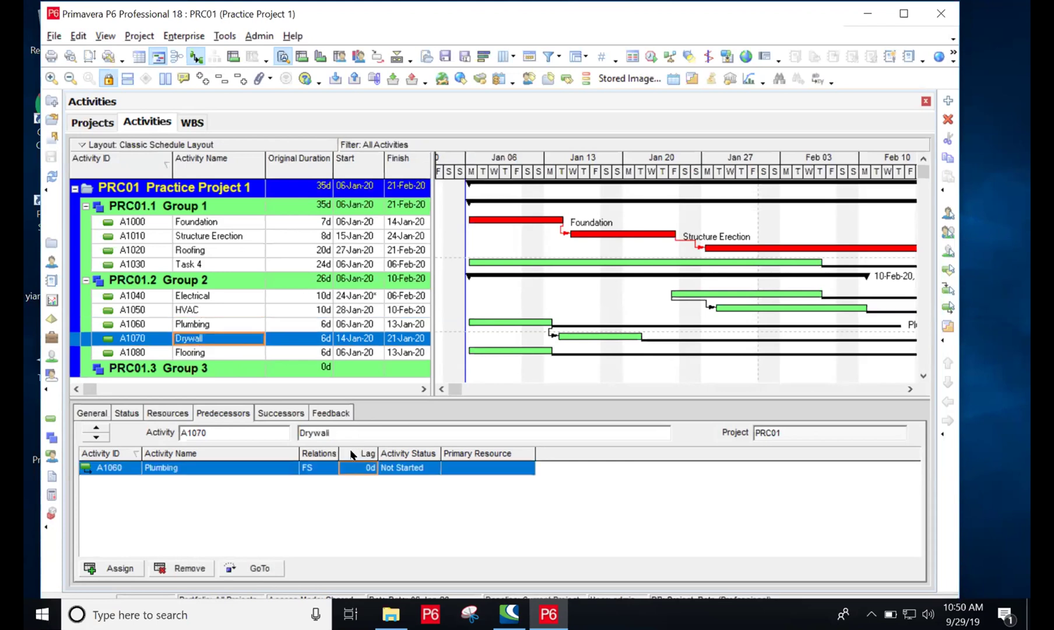
click(365, 467)
text(4)
key(Return)
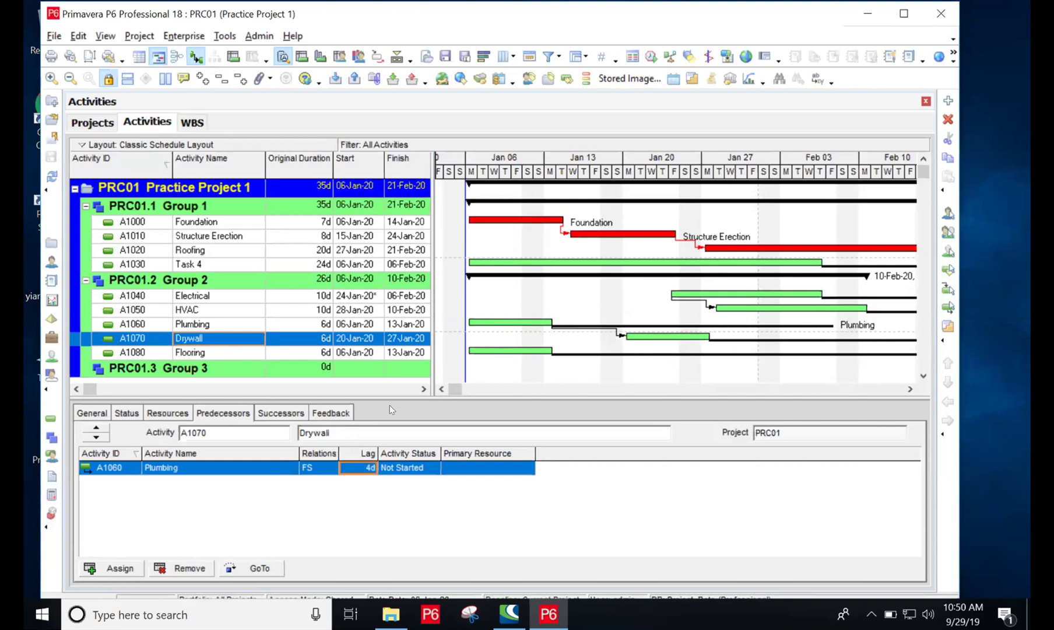
Step: Change the relationship type between Drywall and its predecessor Plumbing to SS
click(325, 467)
click(331, 469)
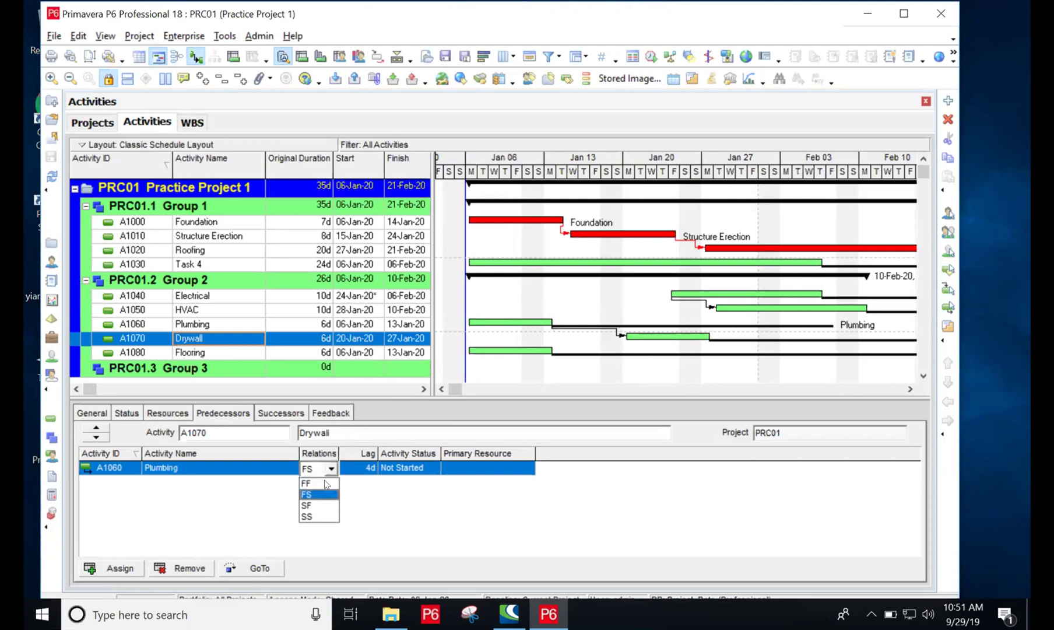
click(313, 516)
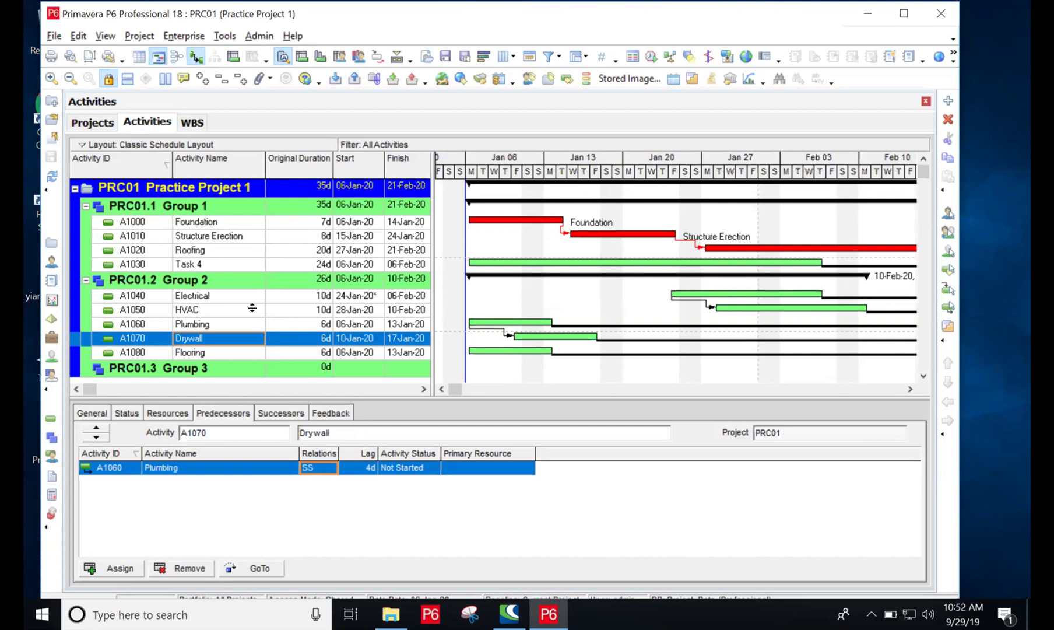
Step: Assign Drywall (A1070) as a predecessor of Flooring in Group 2 with an SS relationship
click(199, 352)
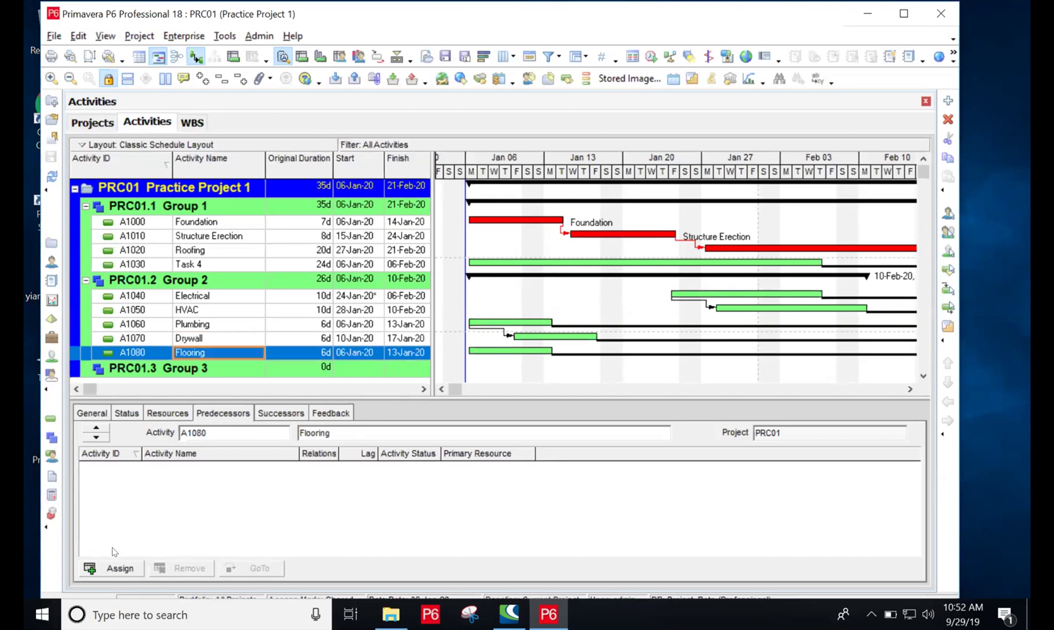
click(113, 568)
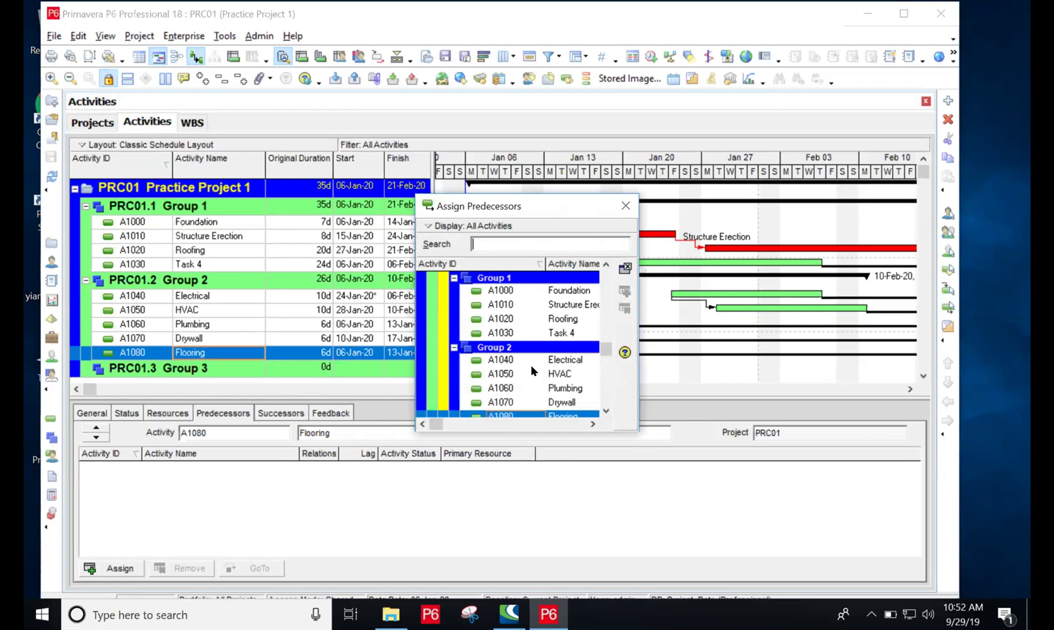
click(506, 402)
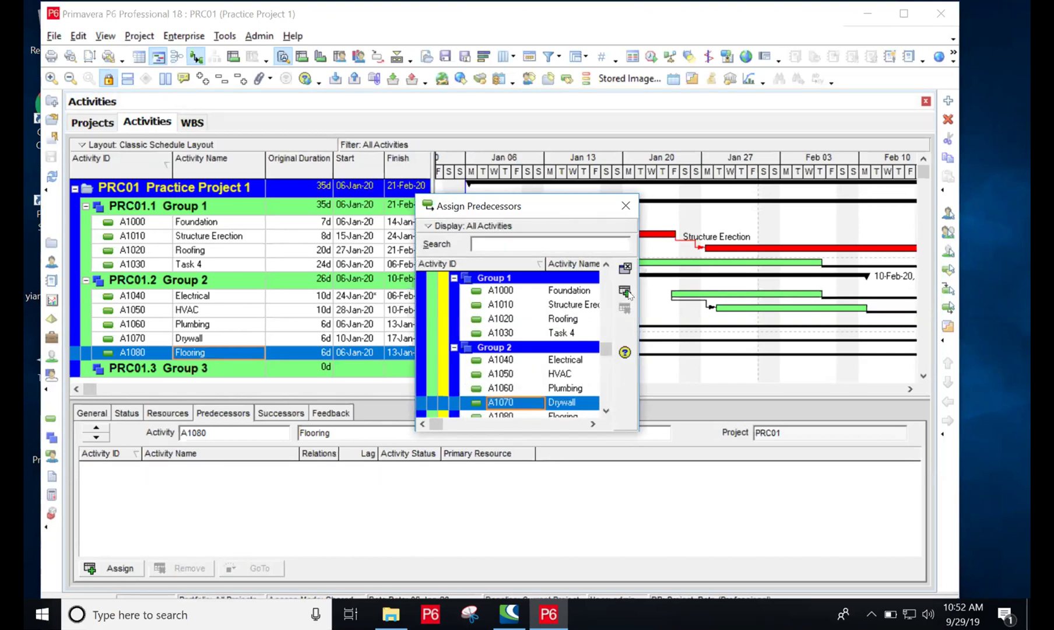
click(625, 291)
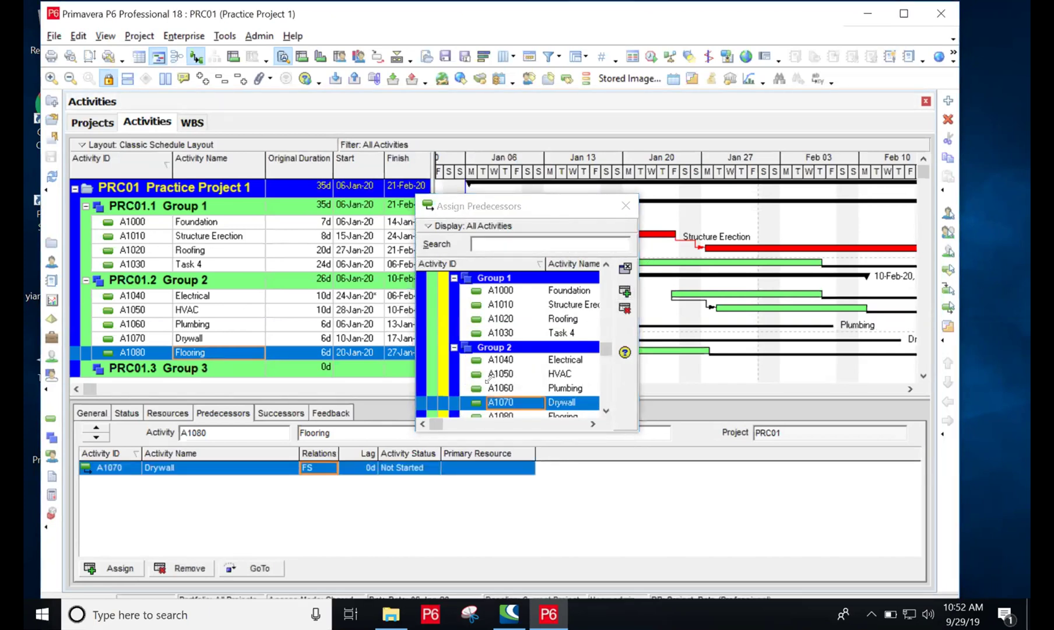
click(319, 467)
click(327, 467)
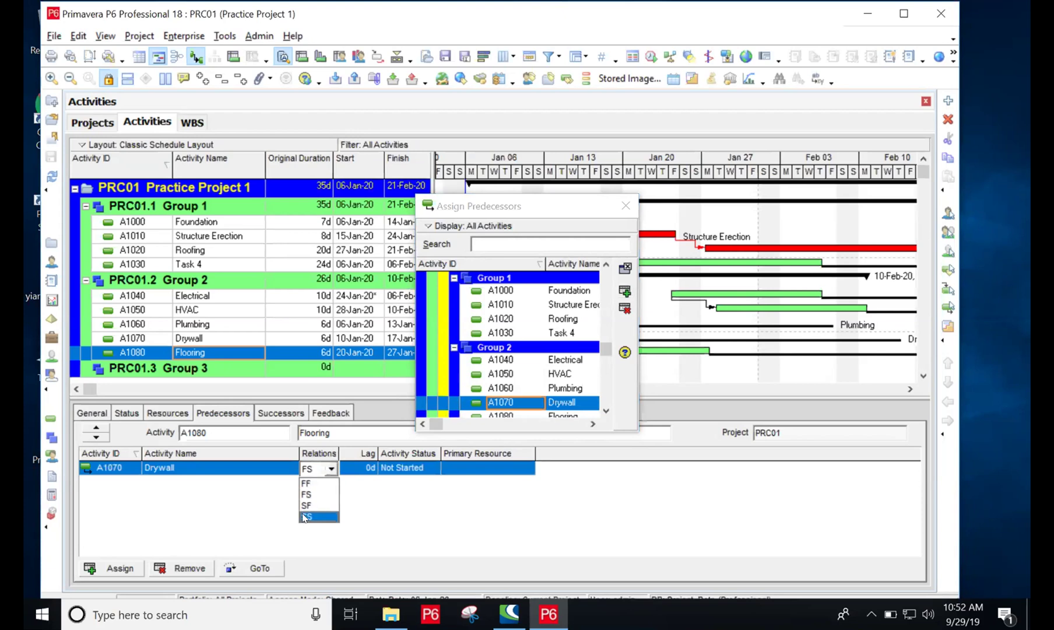
click(315, 516)
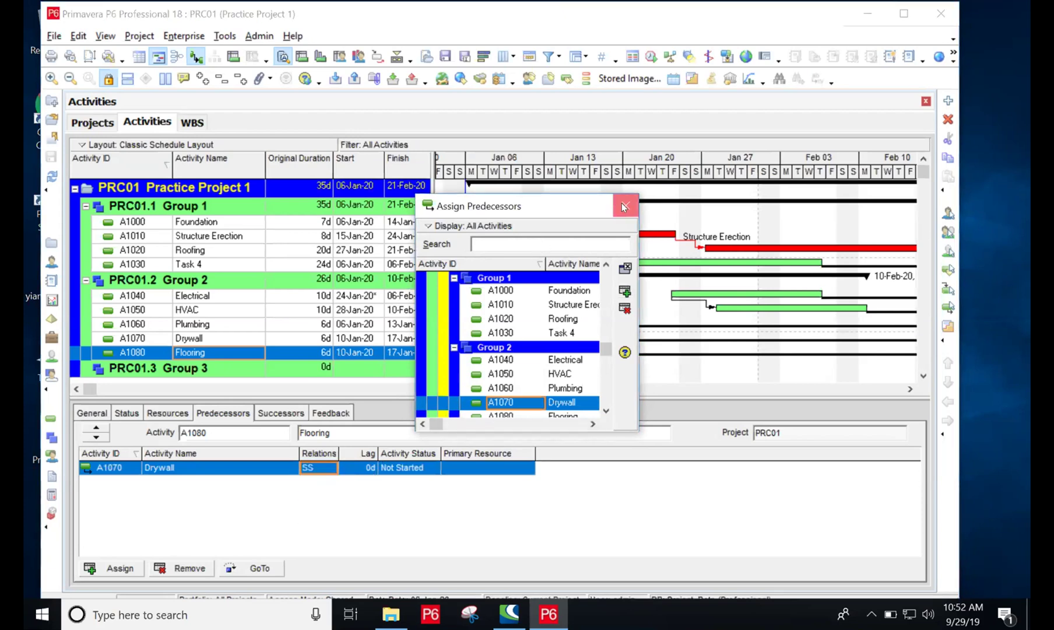
click(624, 206)
Step: Set the lag between Flooring and its predecessor Drywall to 3 days
click(371, 465)
click(367, 465)
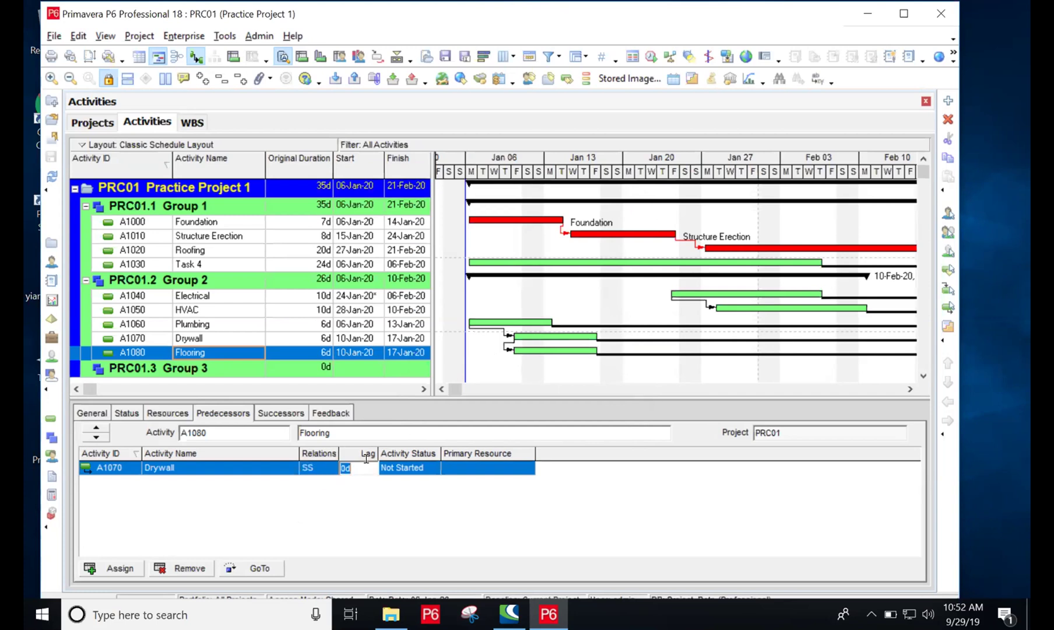
key(BackSpace)
text(3)
key(Return)
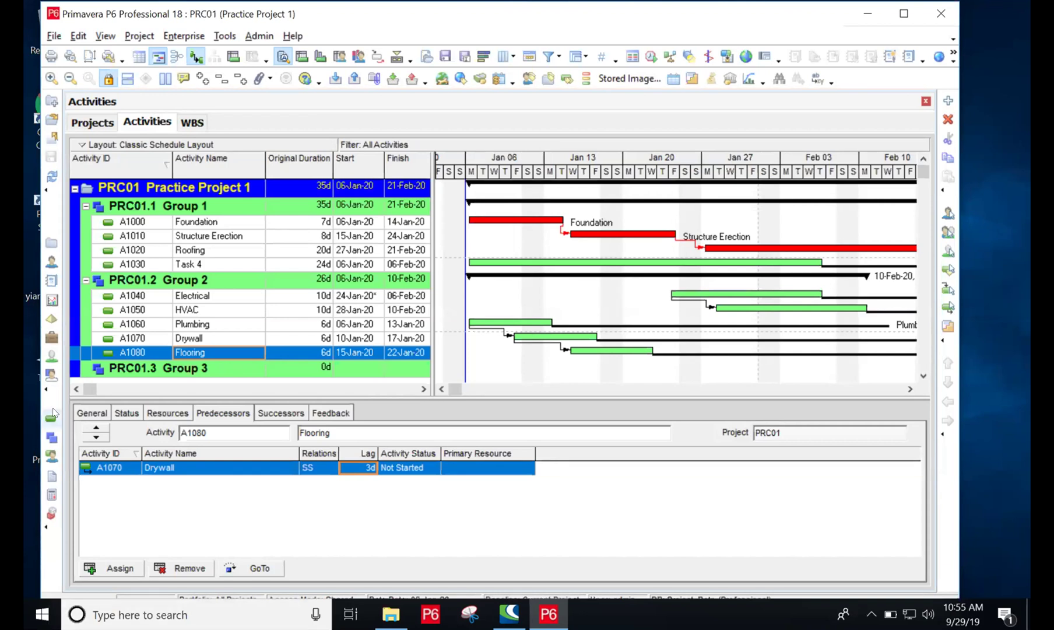
Step: Switch to the project's WBS view and rename the Group 1 element (PRC01.1) as FS
mouse_move(105, 3)
click(189, 120)
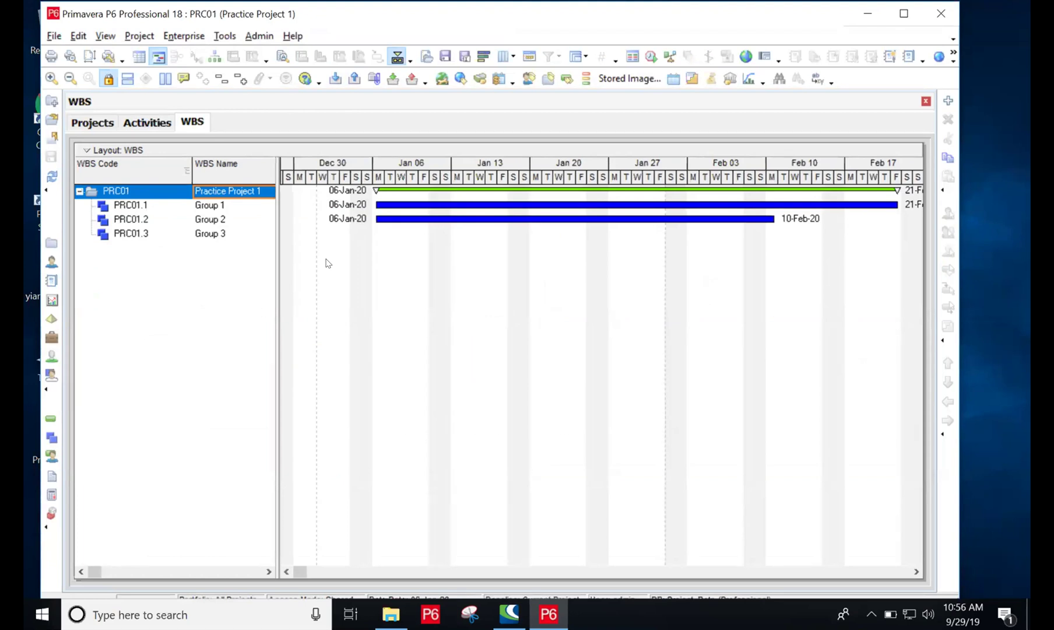
click(211, 206)
click(211, 206)
key(BackSpace)
key(BackSpace)
key(BackSpace)
key(BackSpace)
key(BackSpace)
key(BackSpace)
key(BackSpace)
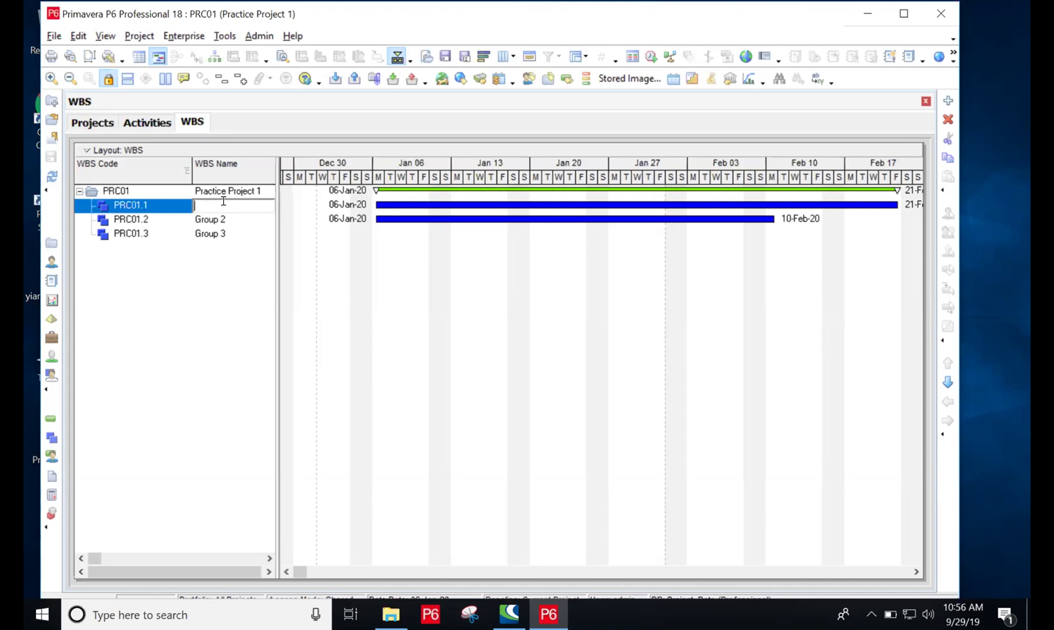
text(FS)
click(219, 282)
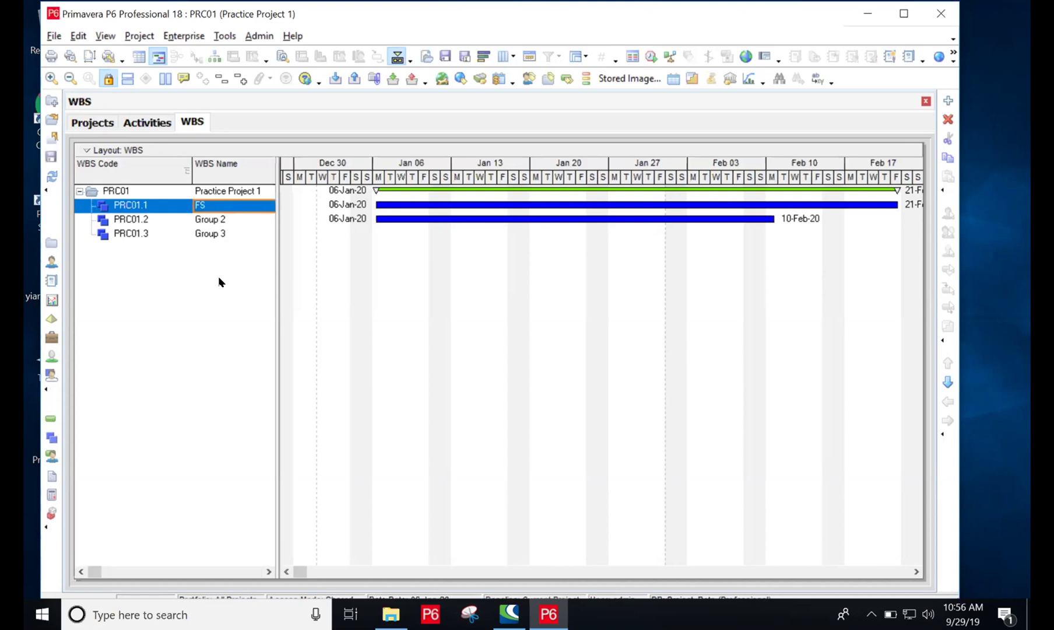
Step: Rename the Group 2 WBS element (PRC01.2) as SS
click(209, 216)
click(208, 216)
drag(224, 215, 187, 216)
key(BackSpace)
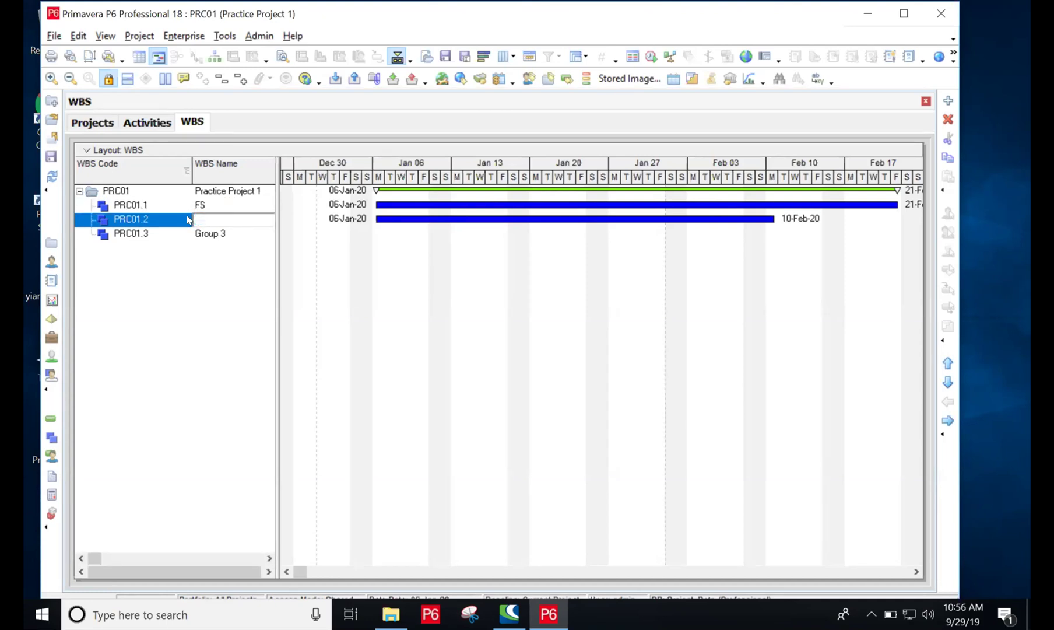
click(216, 266)
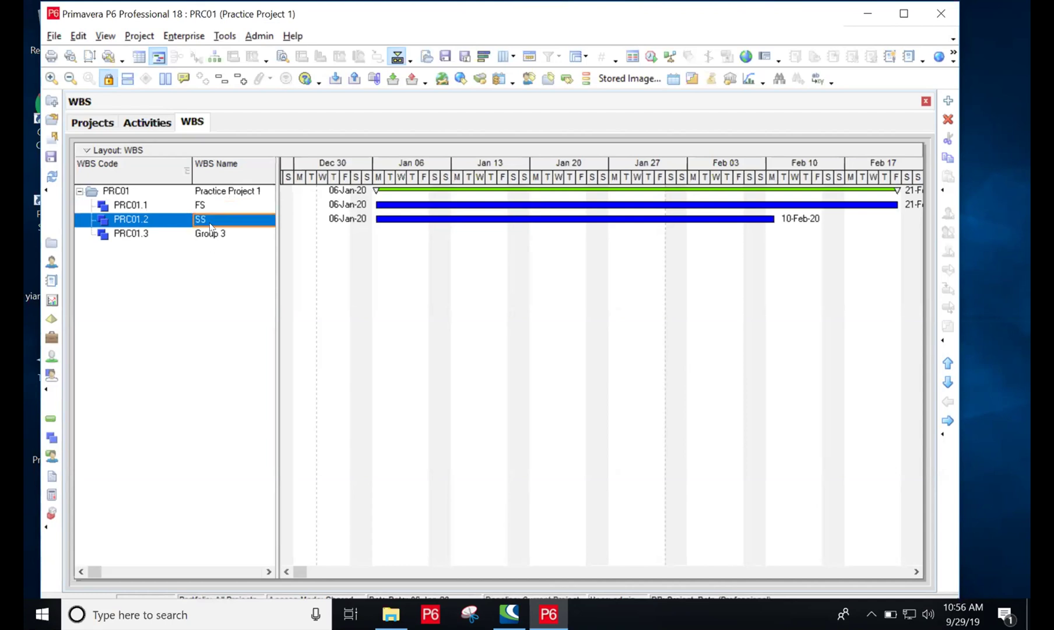
Step: Rename the Group 3 WBS element (PRC01.3) as FF
double_click(209, 234)
drag(226, 233, 182, 232)
key(BackSpace)
text(FF)
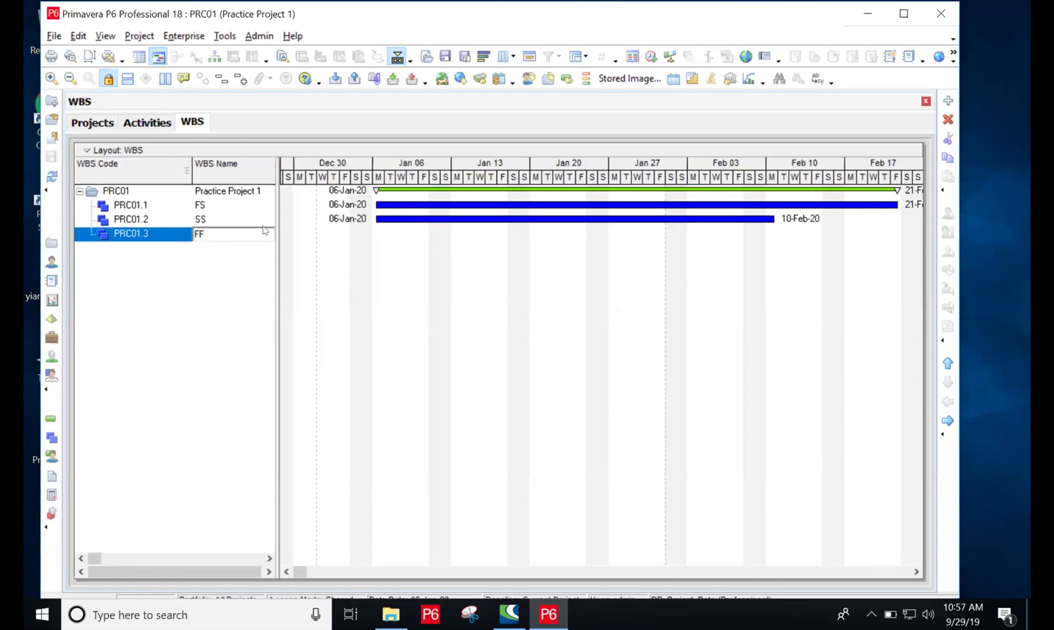
key(Return)
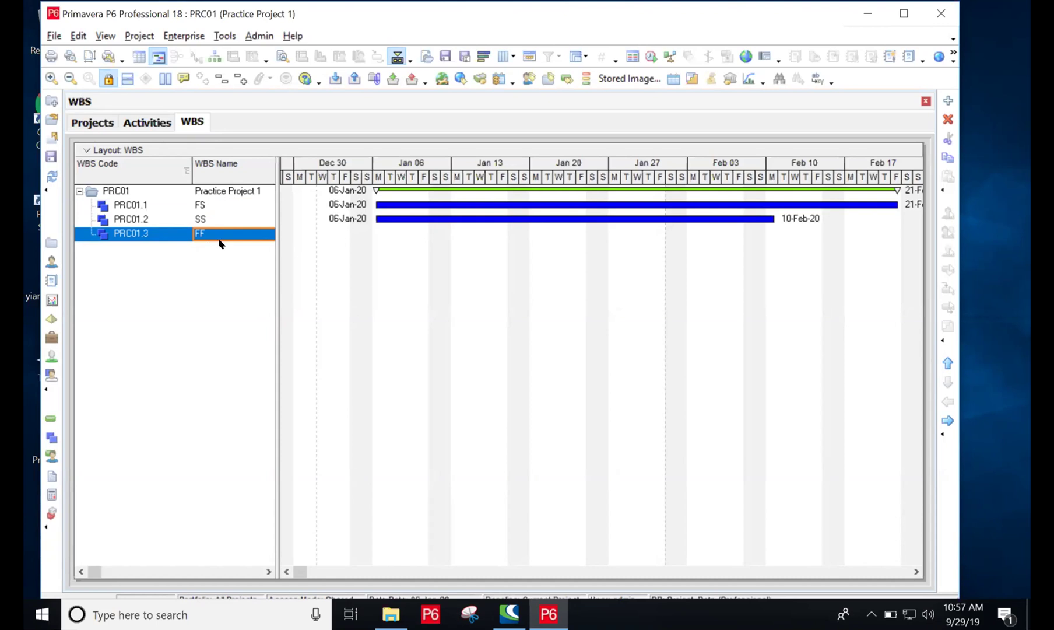
Step: Add a new WBS element beneath FF, keeping its proposed code, and name it SF
click(949, 101)
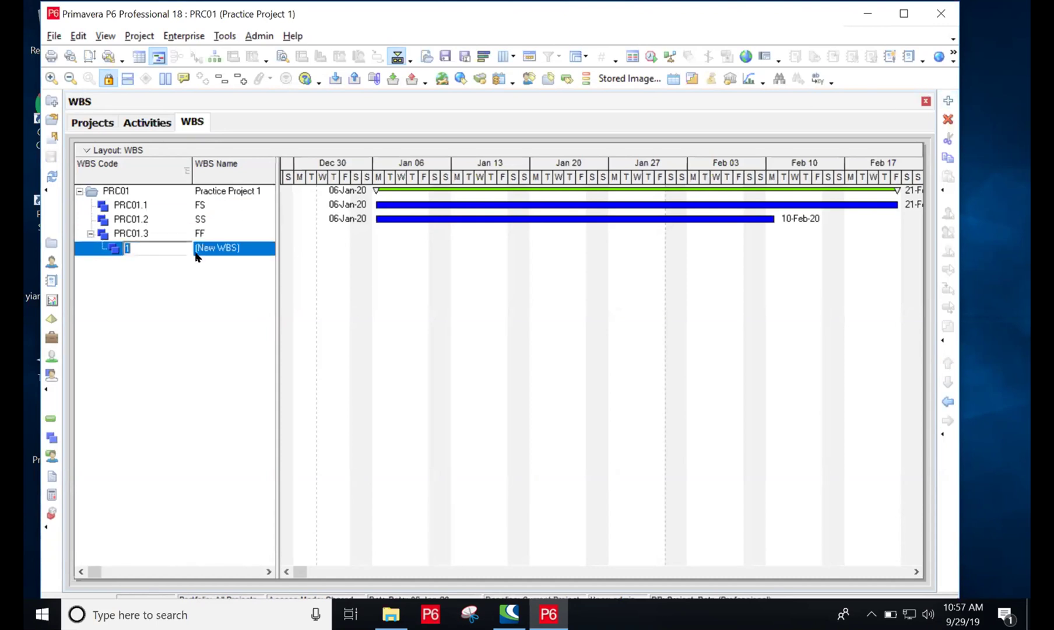
click(135, 240)
key(BackSpace)
click(226, 248)
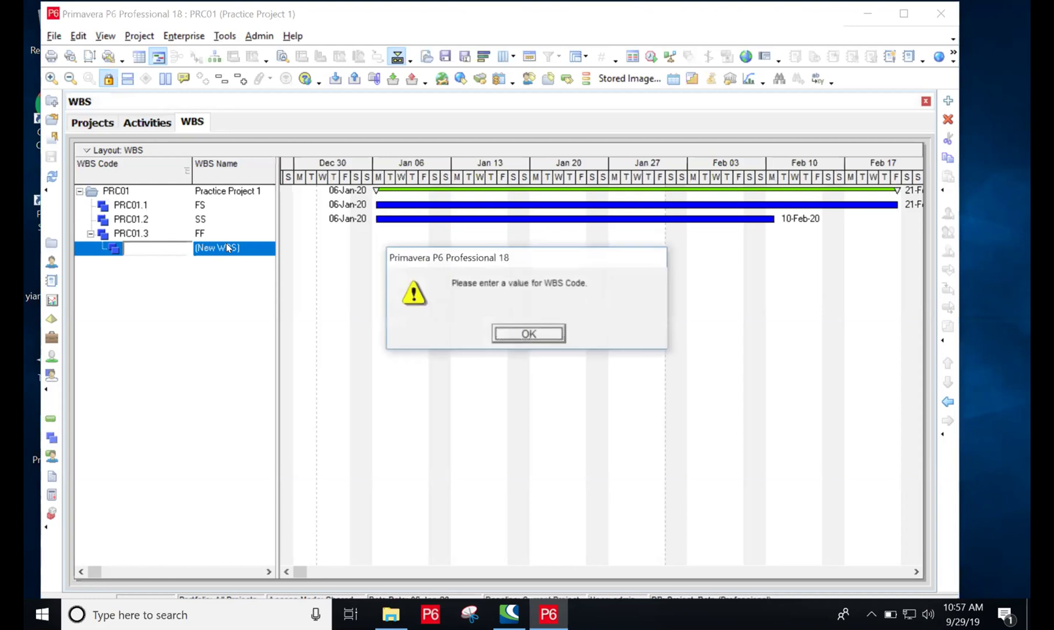
click(528, 334)
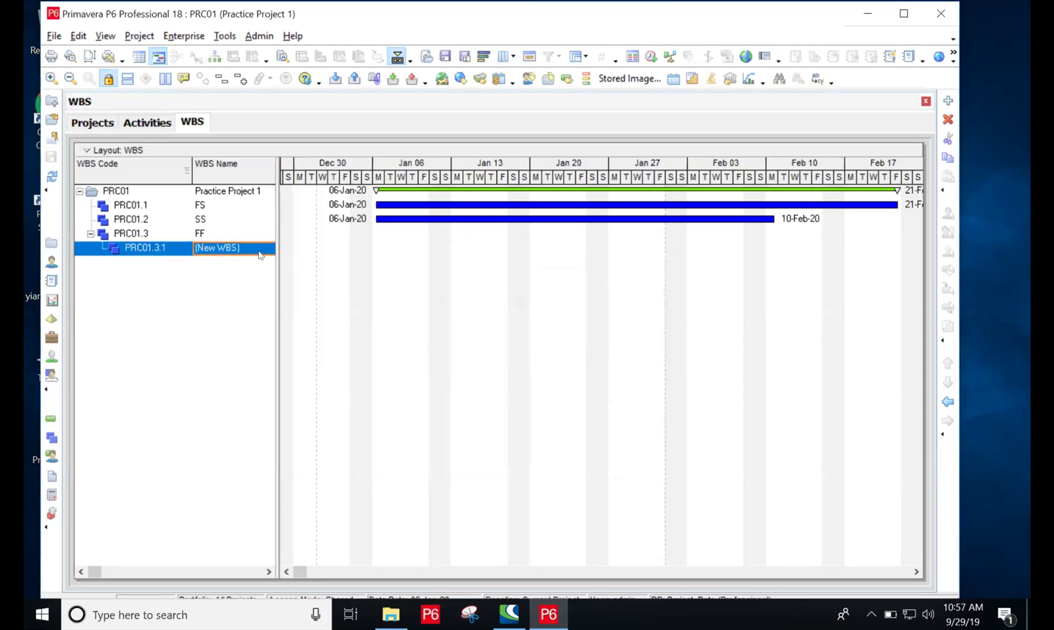
key(BackSpace)
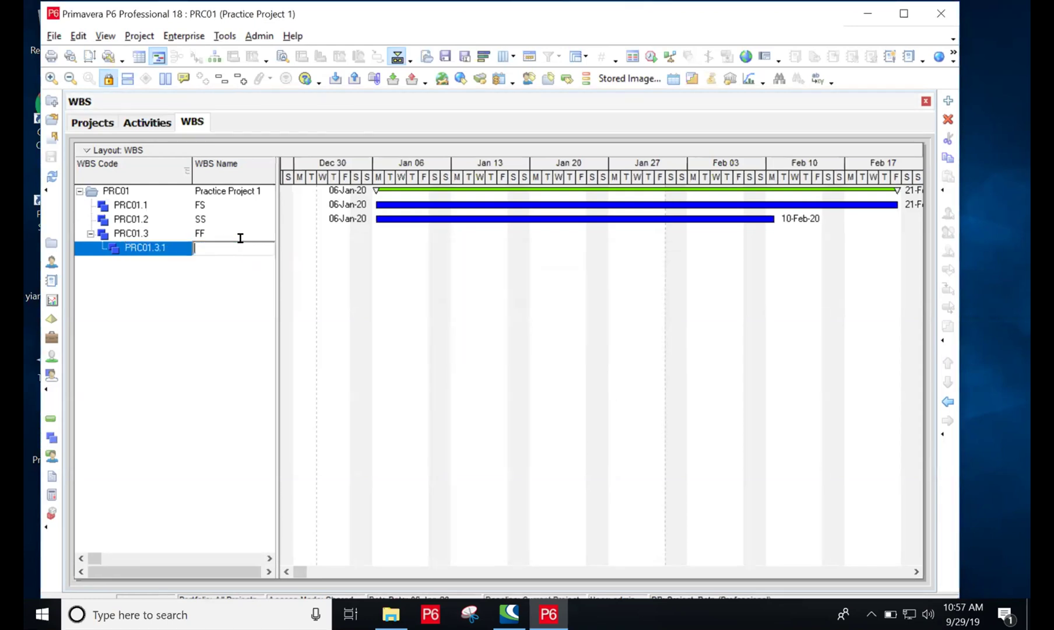
text(SF)
key(Return)
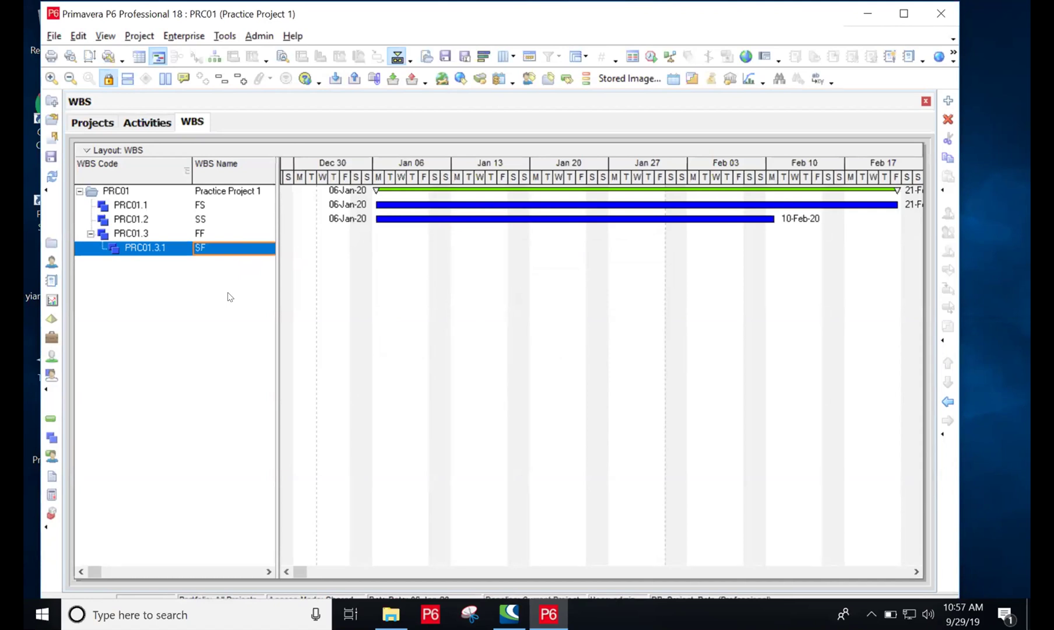
click(113, 245)
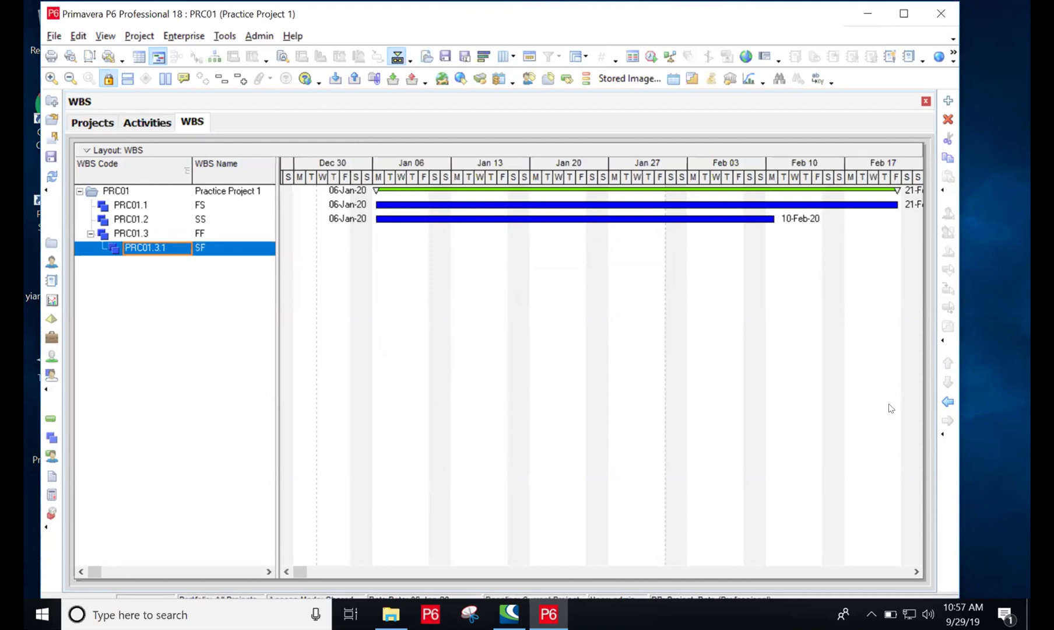
Step: Outdent the SF WBS element to the same level as FF and check the WBS groups in the Activities view
click(948, 403)
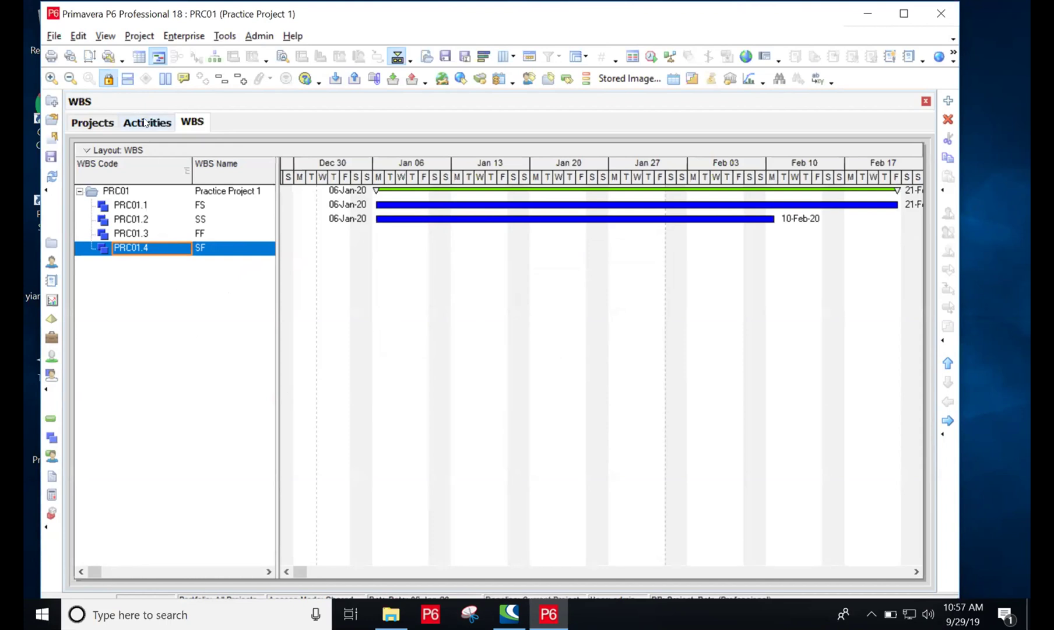
click(145, 123)
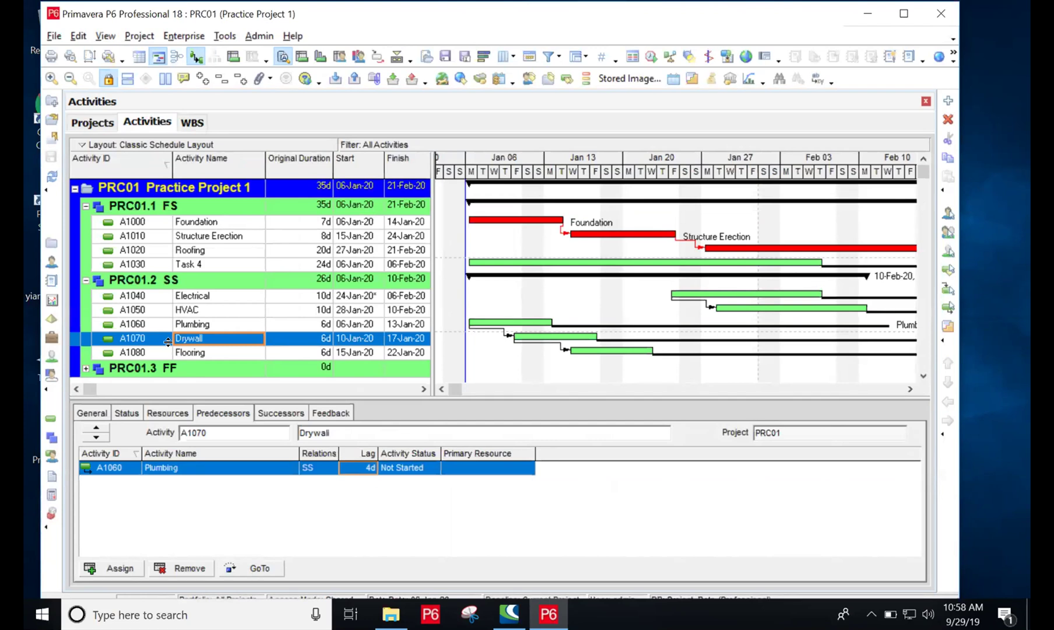
click(142, 369)
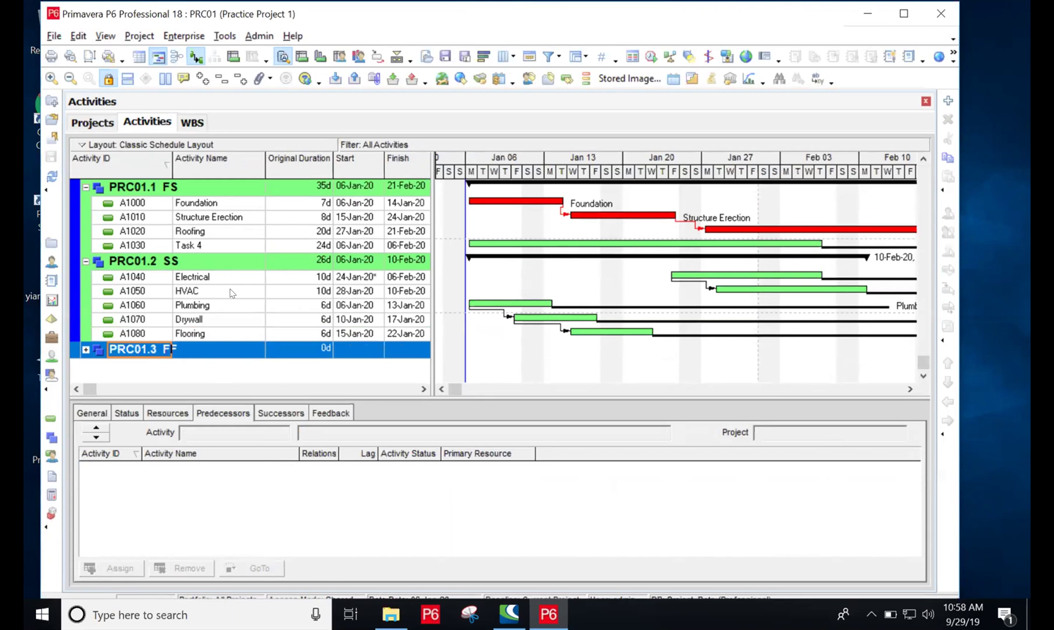
scroll(232, 293, up, 1)
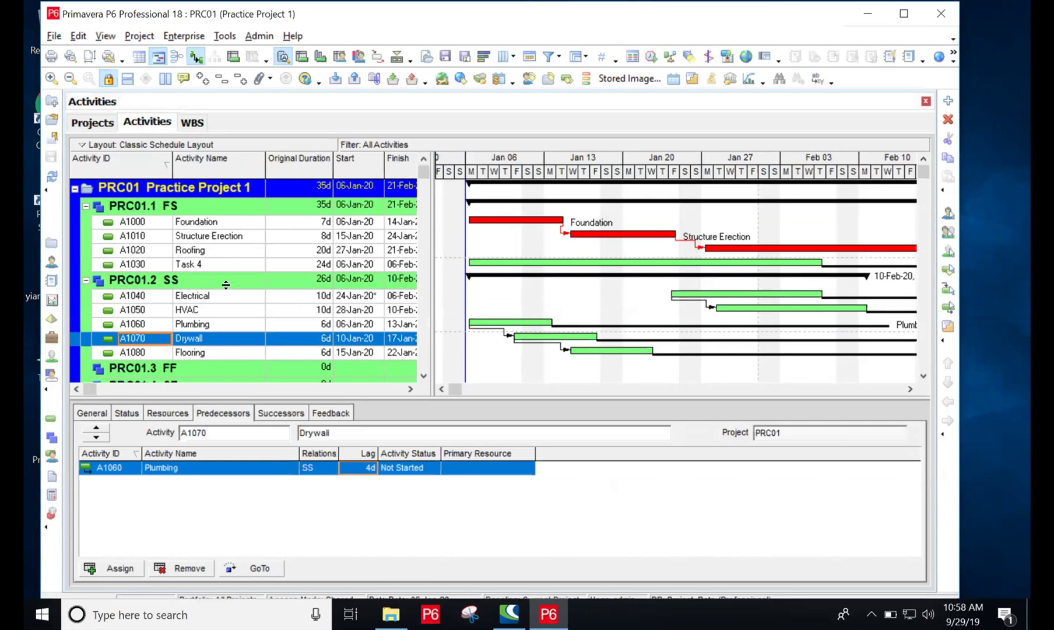
click(424, 376)
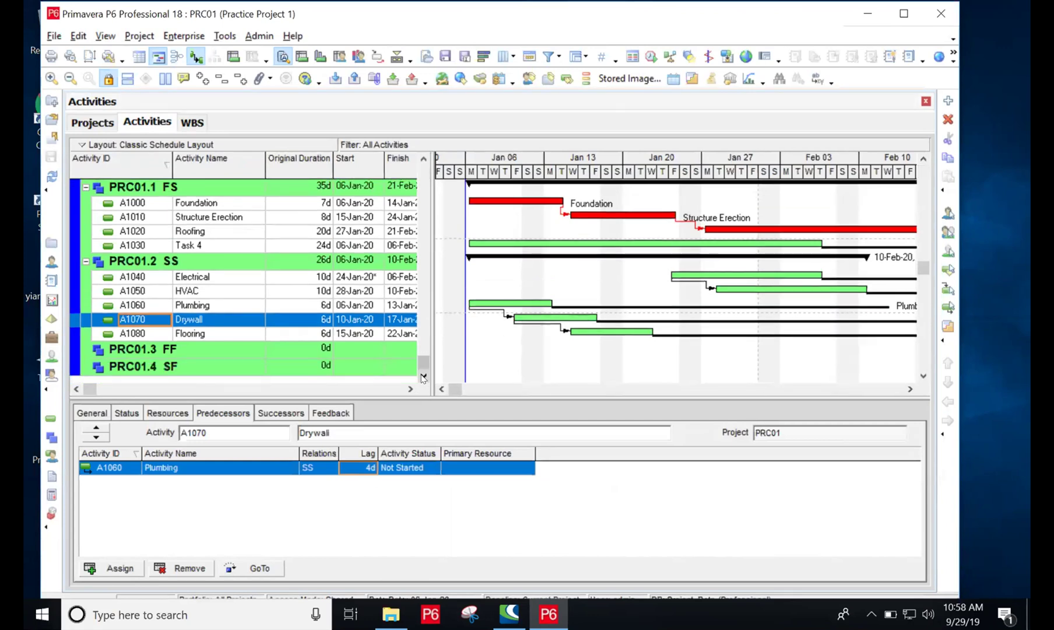
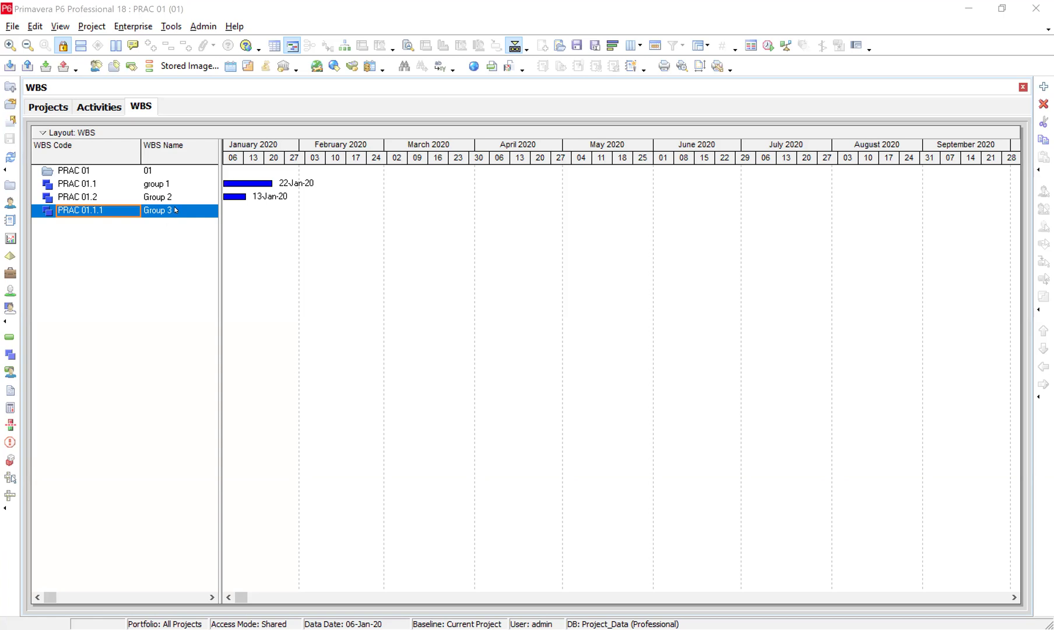
Step: Compare the WBS table with the Gantt chart of project PRAC 01, sort by WBS Code and view the earlier dates
click(274, 45)
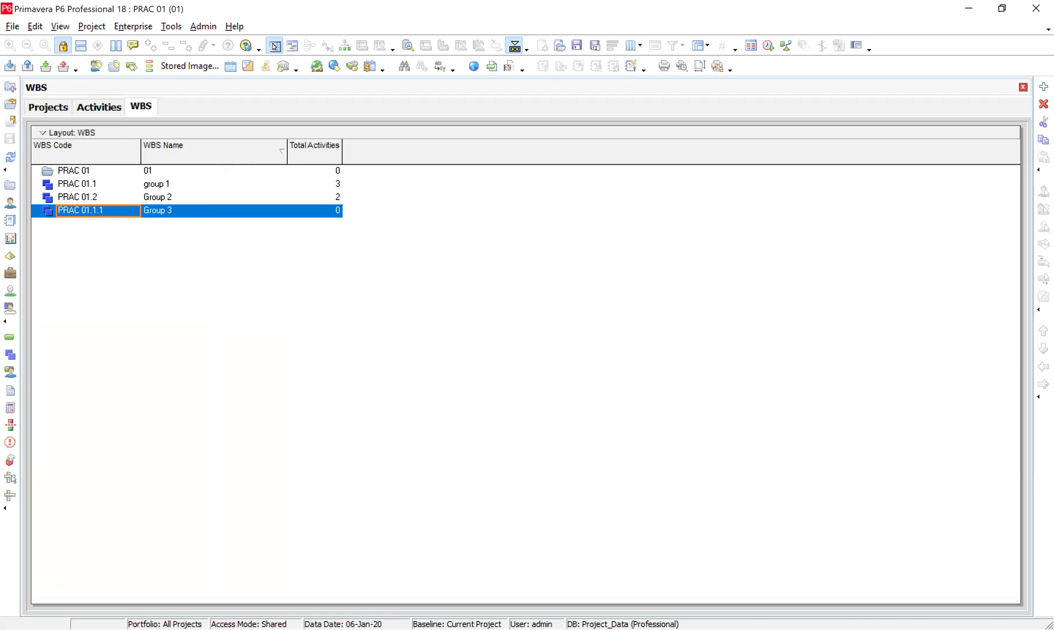
click(294, 49)
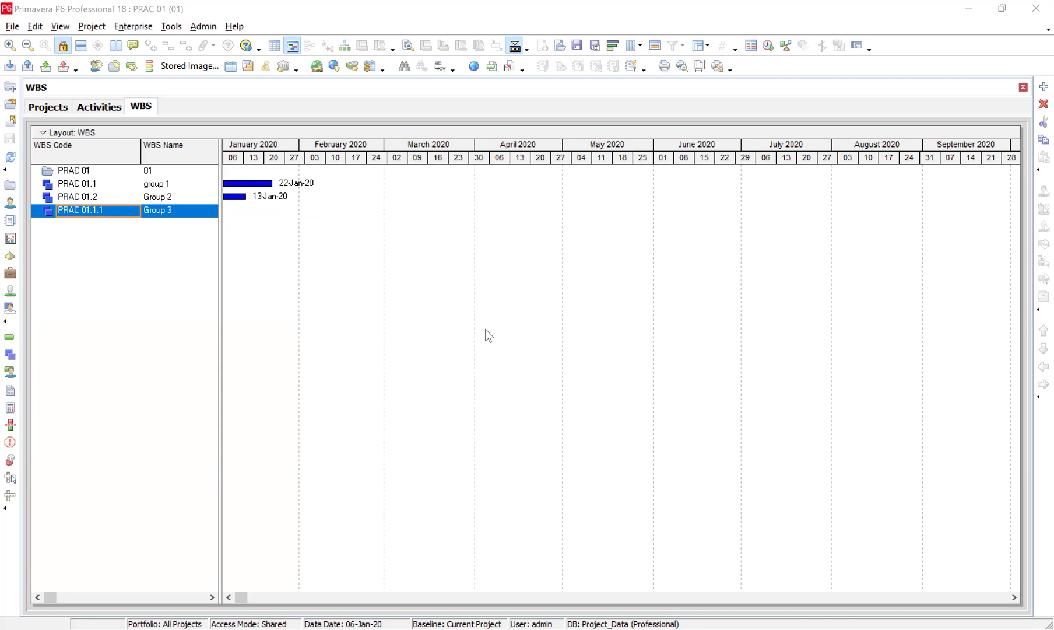
click(274, 45)
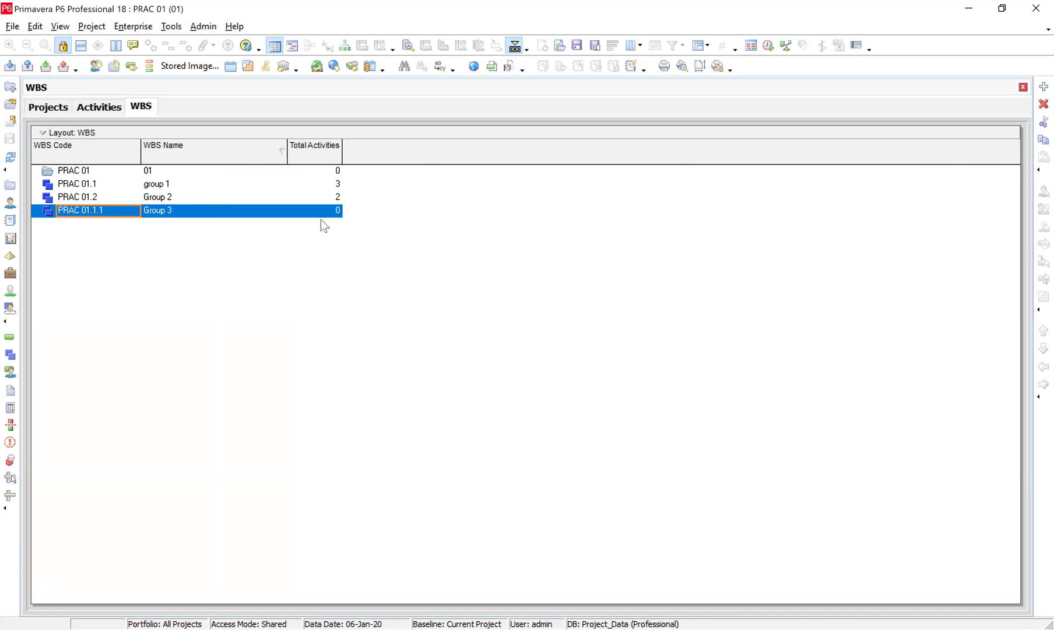
click(291, 45)
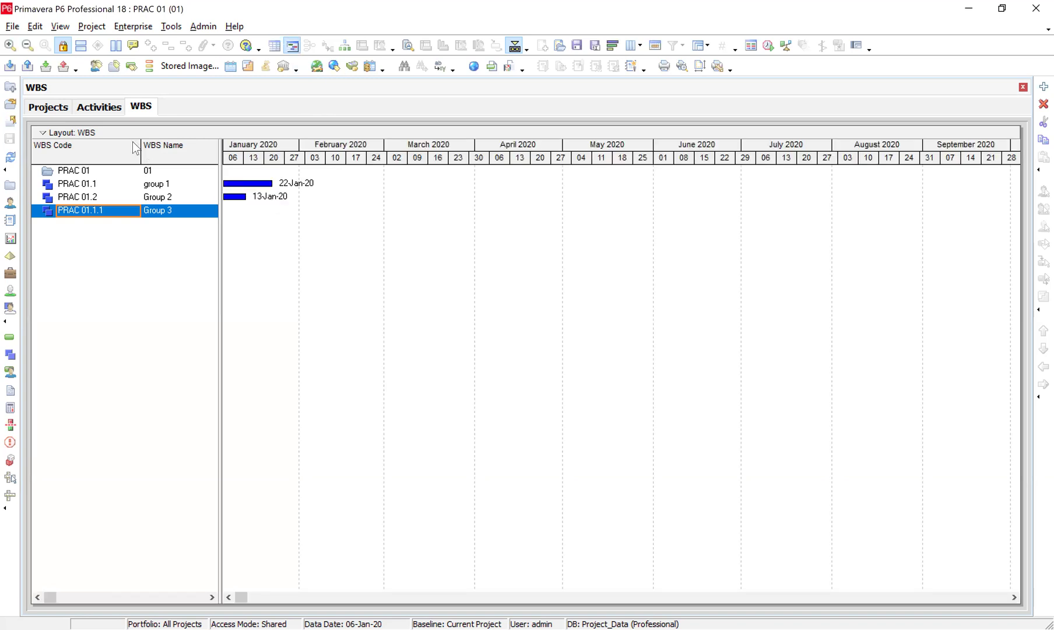
click(96, 149)
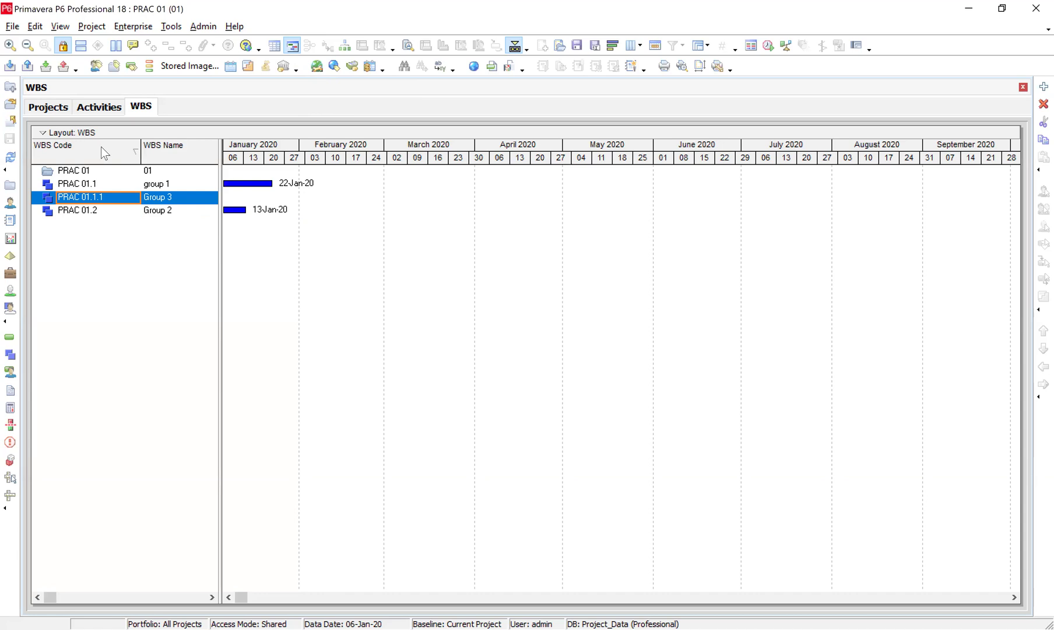
click(229, 596)
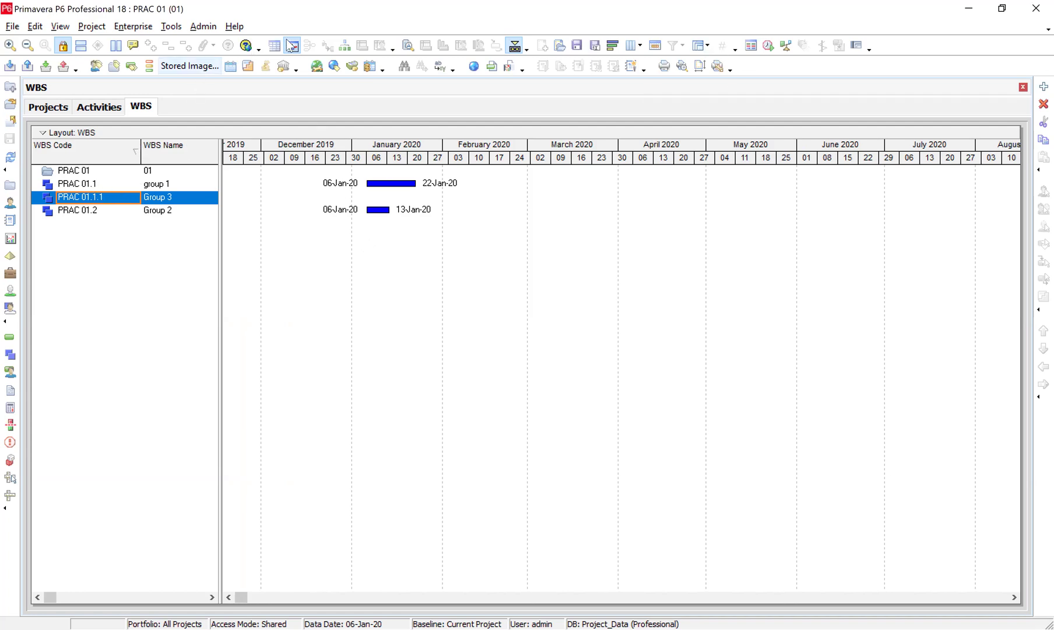
Step: Examine the WBS hierarchy as a chart, return to the Gantt chart and outdent Group 3 to the level of group 1
click(344, 46)
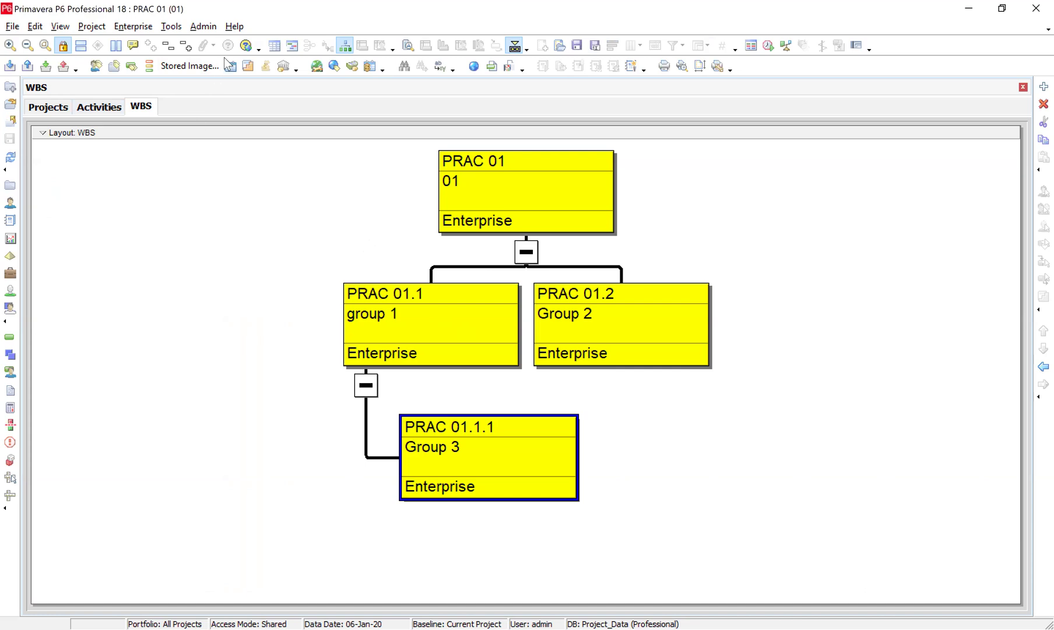
click(292, 45)
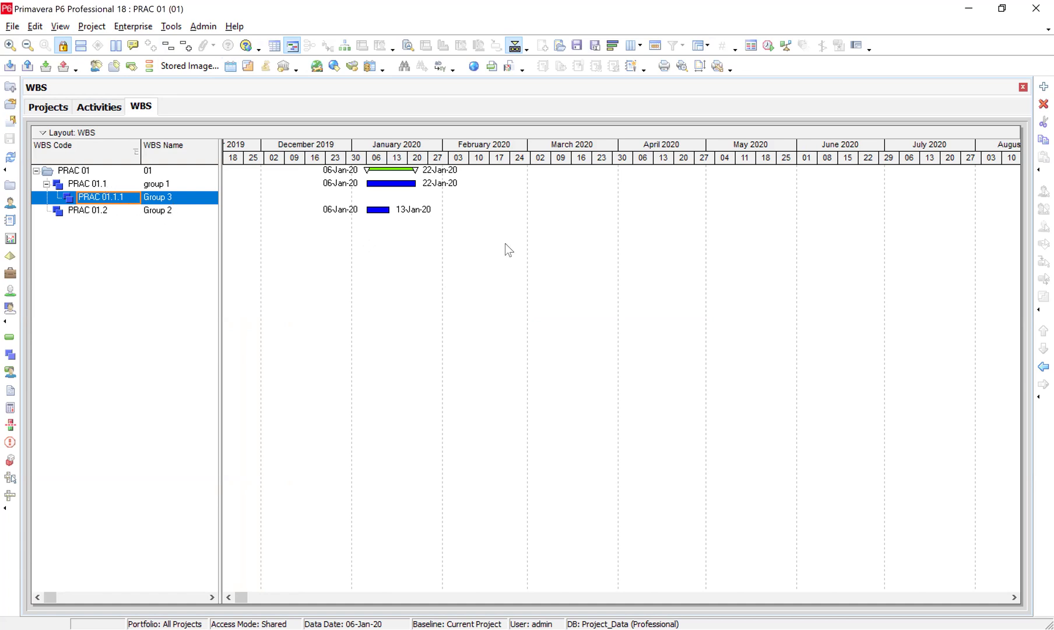
click(1041, 366)
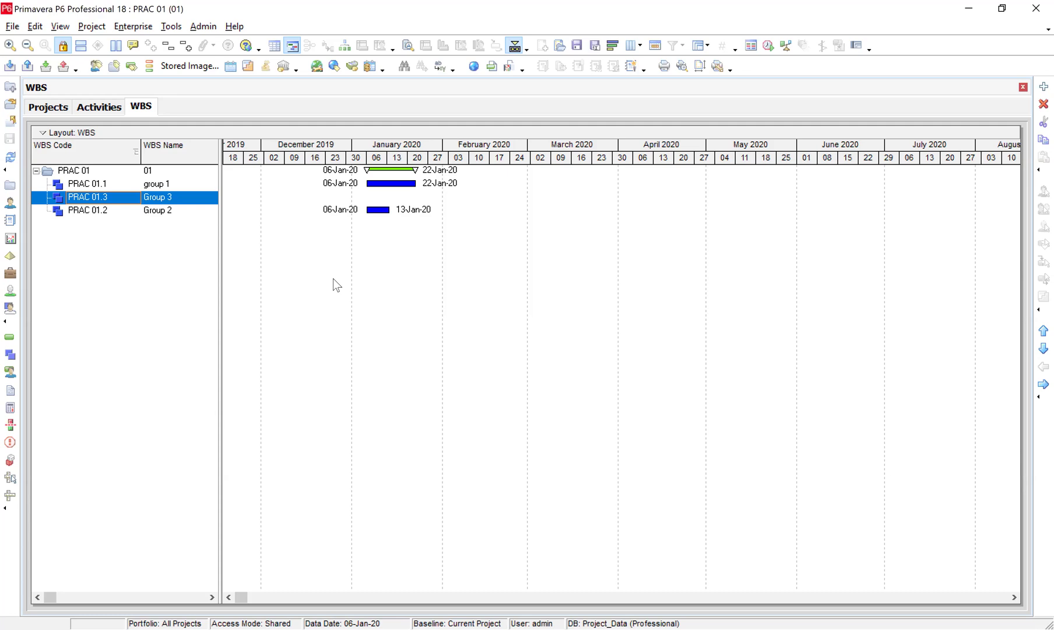
key(Up)
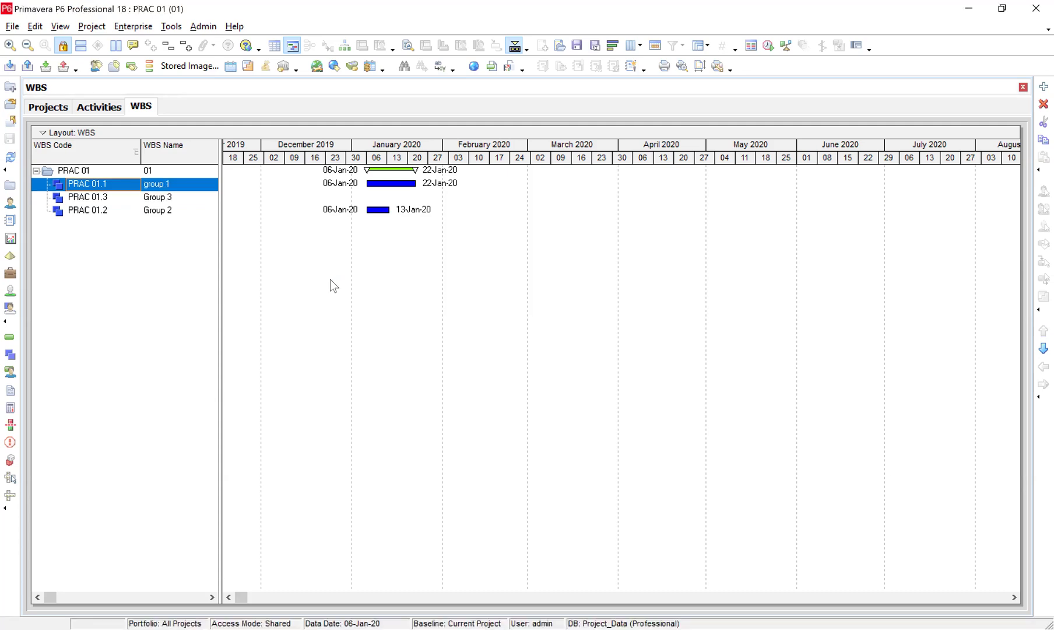
Step: Show the project's activities and sort them by Activity ID in ascending order
click(99, 106)
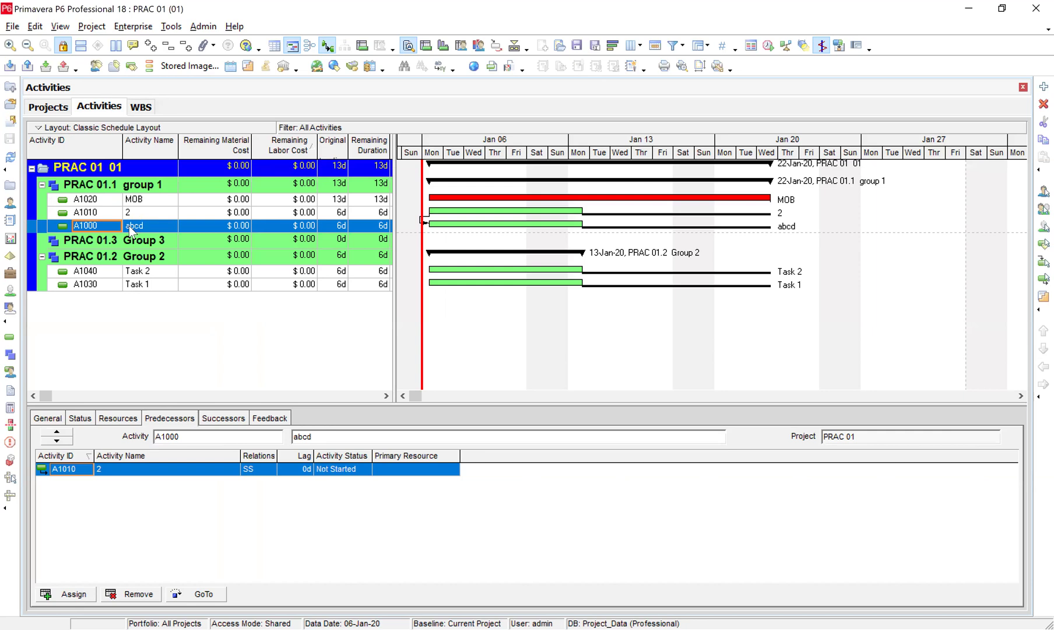
click(101, 153)
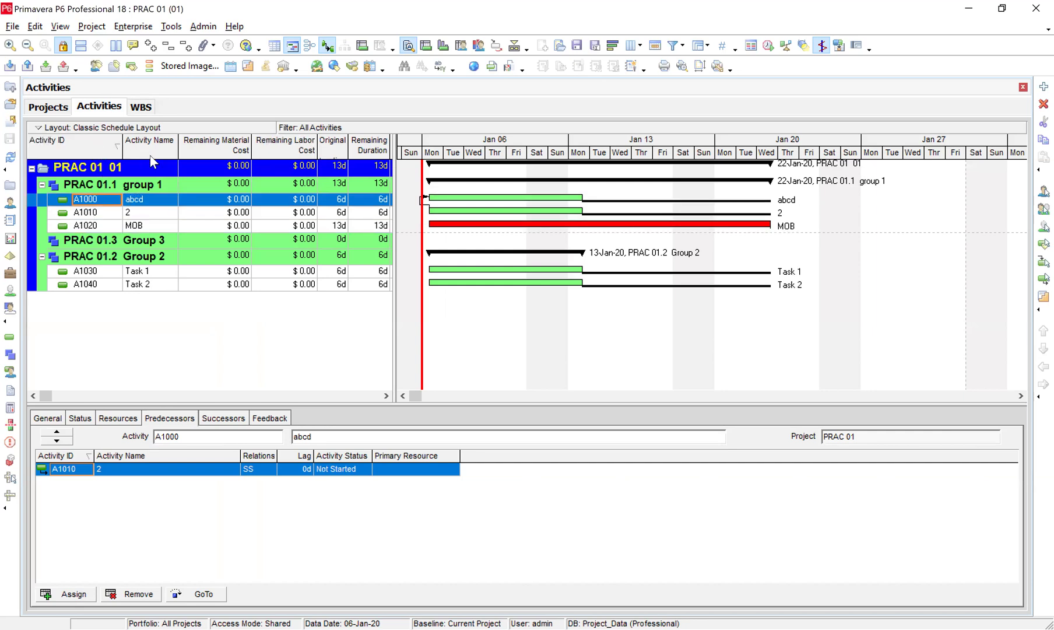
Step: Return to the WBS view and change the WBS code of Group 3 to 4
click(141, 107)
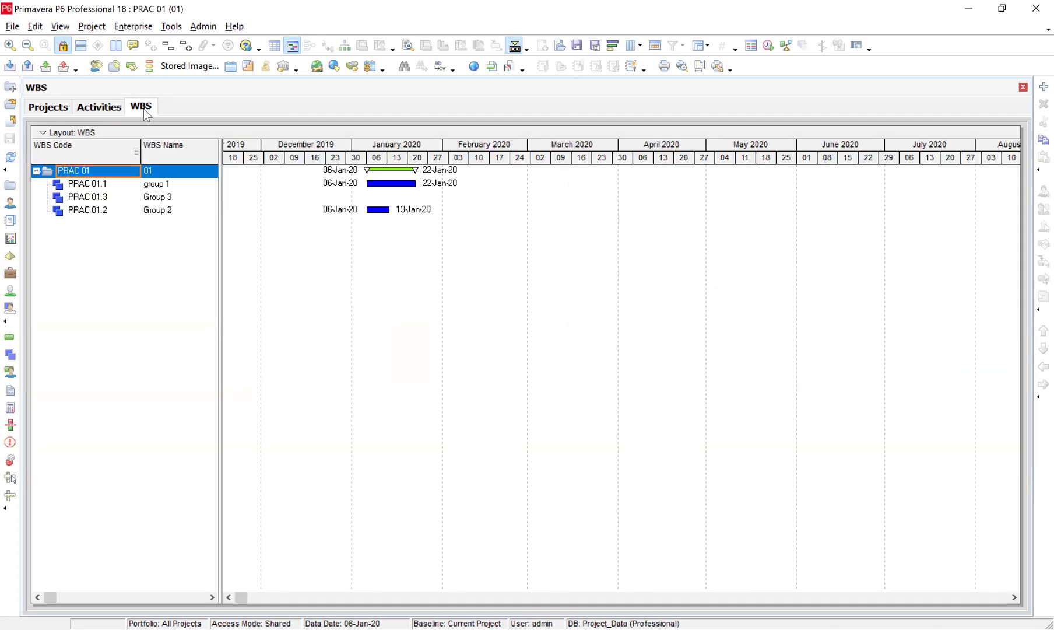
click(114, 199)
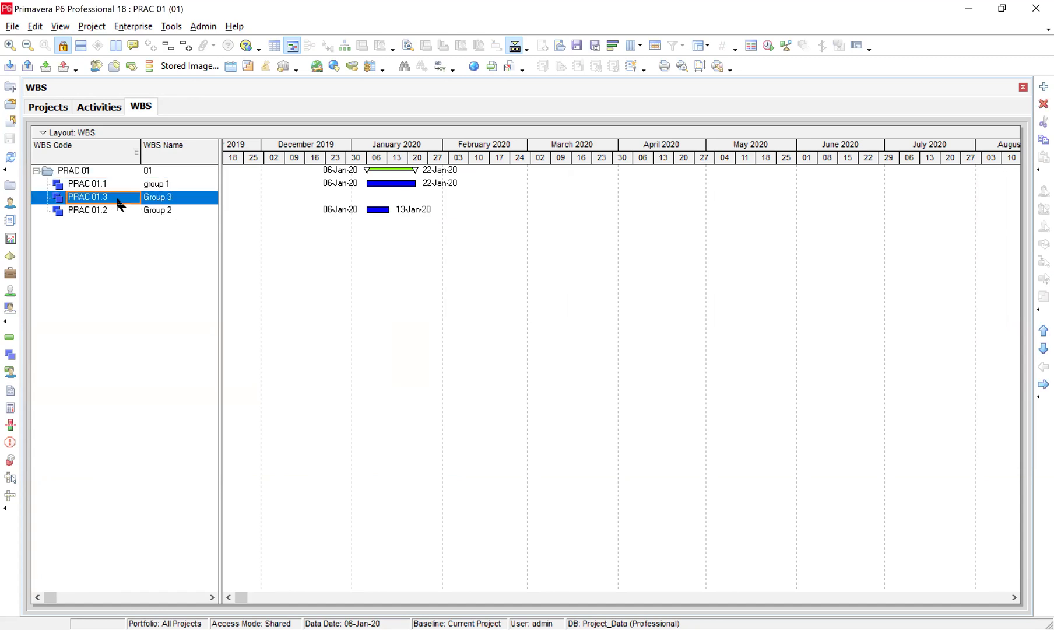
click(117, 197)
text(4)
Step: Change the WBS code of Group 2 to 3
click(116, 211)
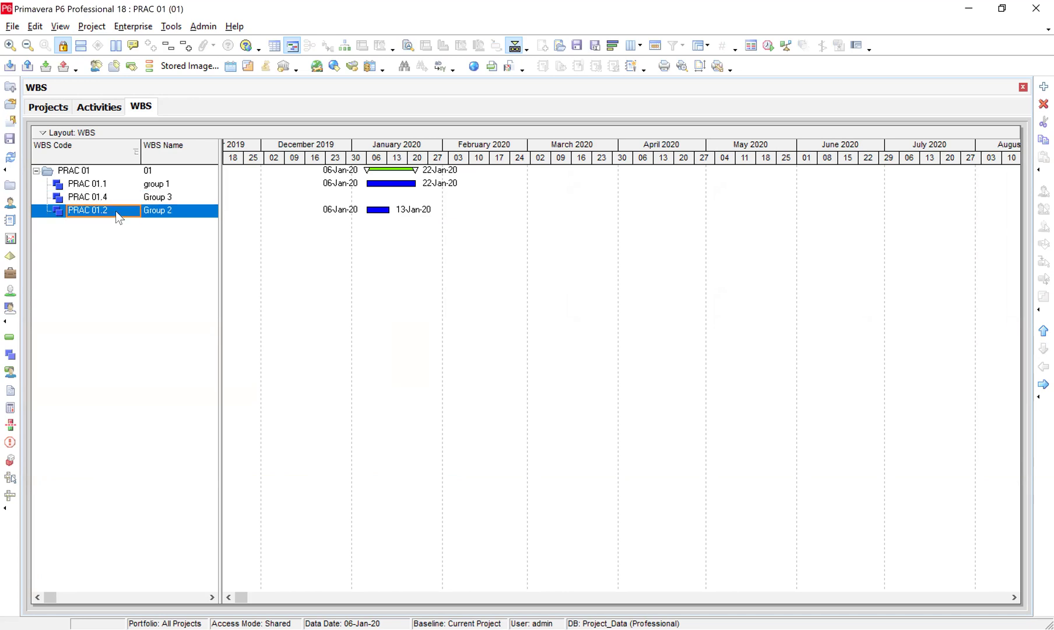
click(115, 211)
text(3)
key(Return)
Step: Change the WBS code of Group 3 to 2
click(118, 200)
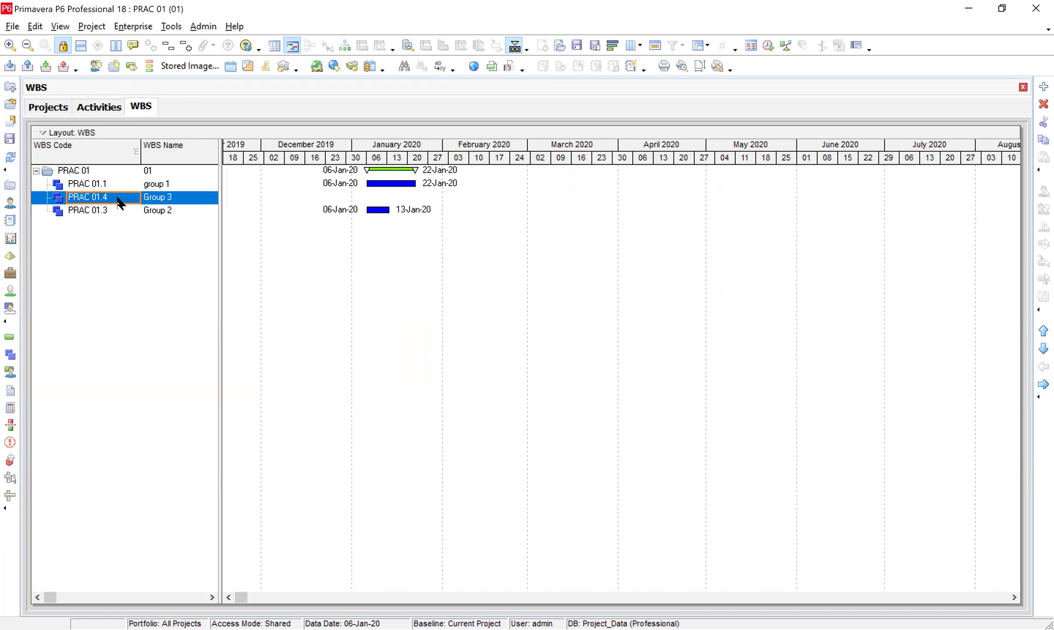
click(118, 199)
text(2)
key(Return)
Step: Try to rename the PRAC 01.2 WBS element as Group 2, then name it Group 2-1 instead
click(177, 200)
click(179, 198)
click(183, 197)
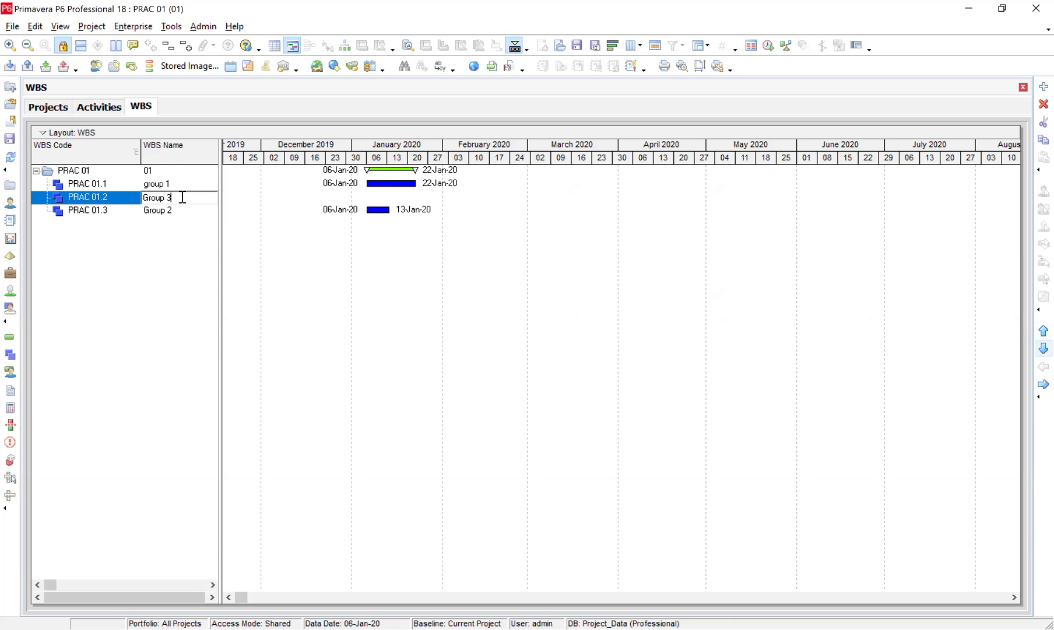
key(BackSpace)
text(2)
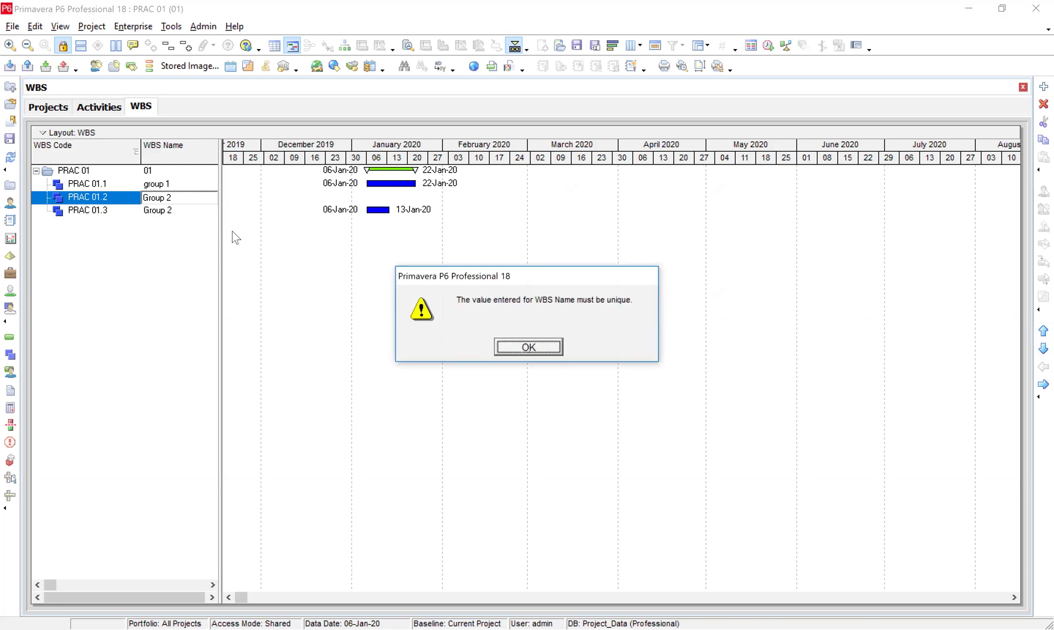
click(528, 347)
text(-1)
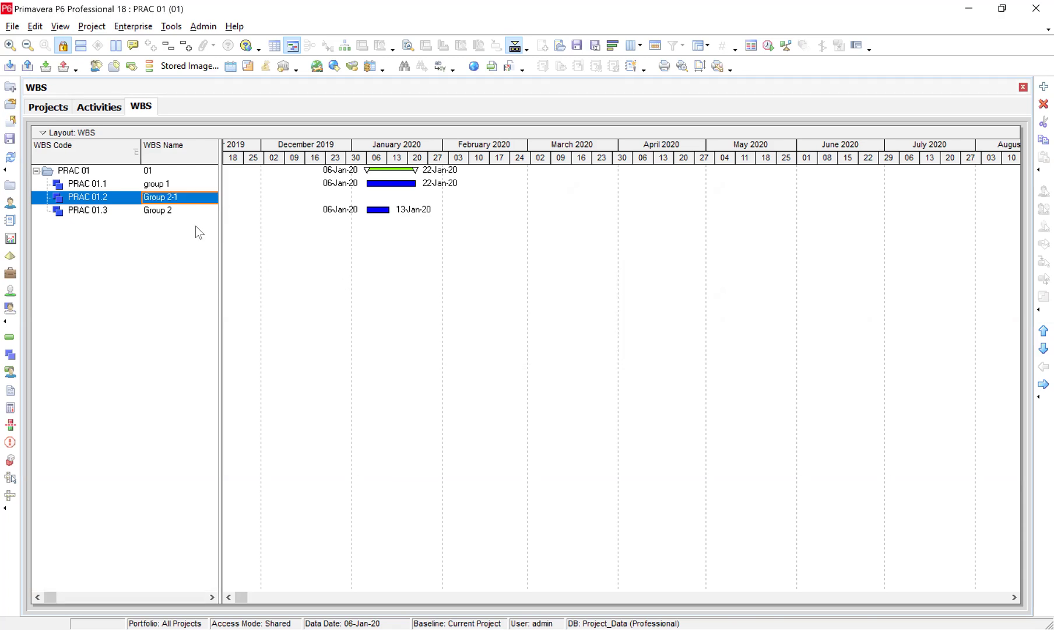
Step: Rename the PRAC 01.3 WBS element as Group 3
click(181, 212)
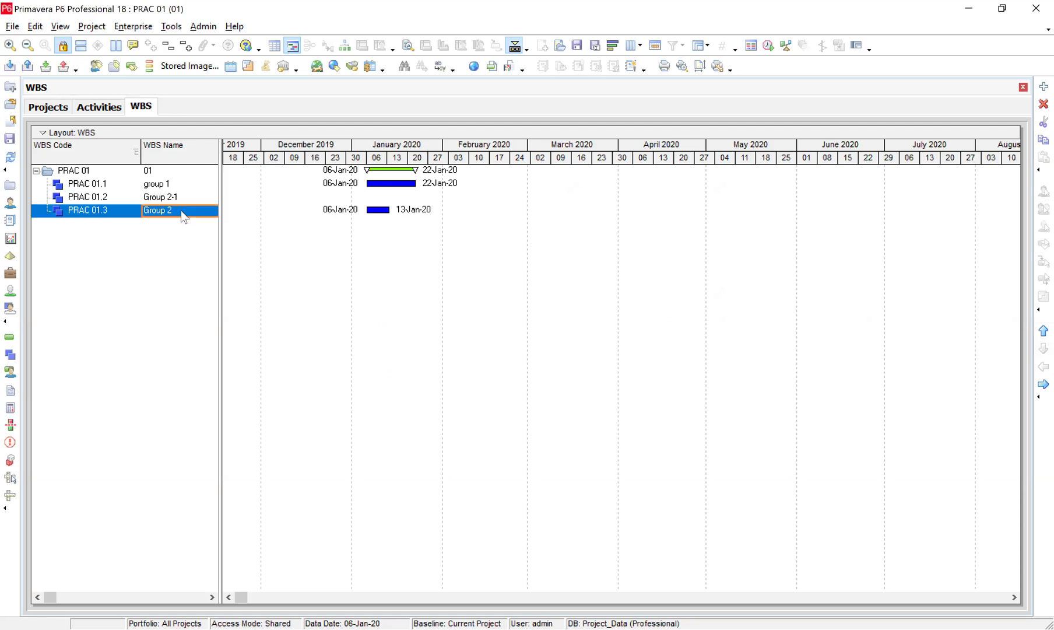
click(190, 212)
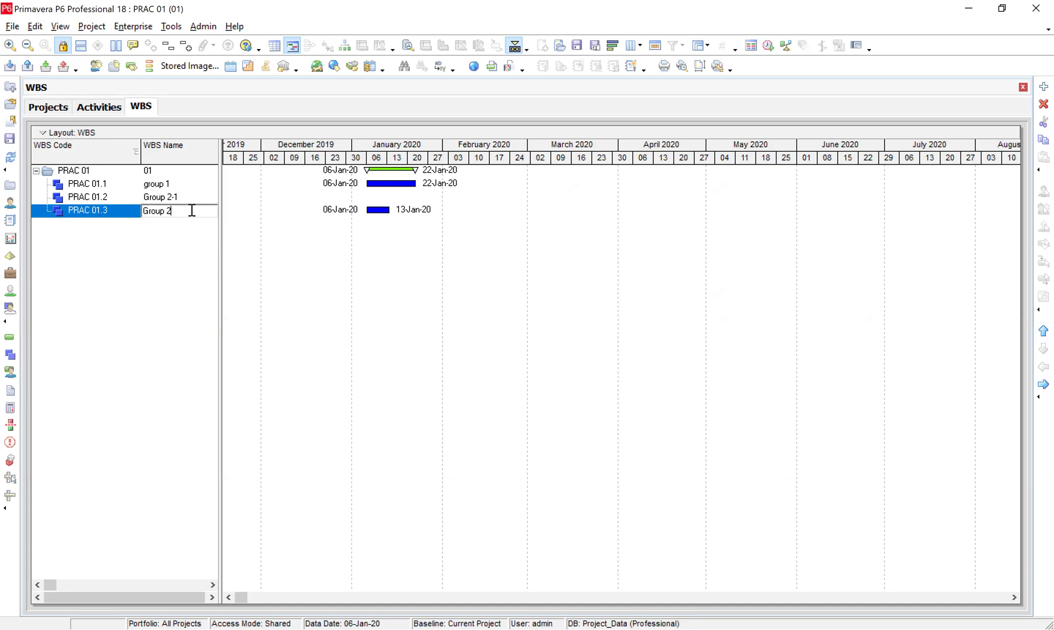
key(BackSpace)
text(3)
key(Return)
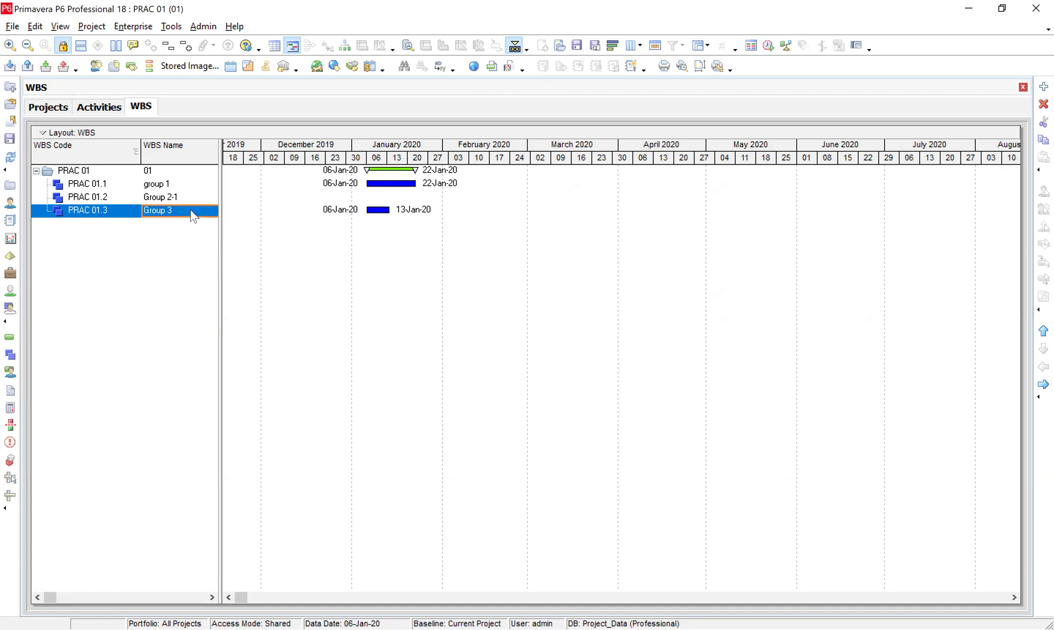
Step: Remove the suffix from the PRAC 01.2 element's name and rename it Group 2
click(188, 200)
click(187, 196)
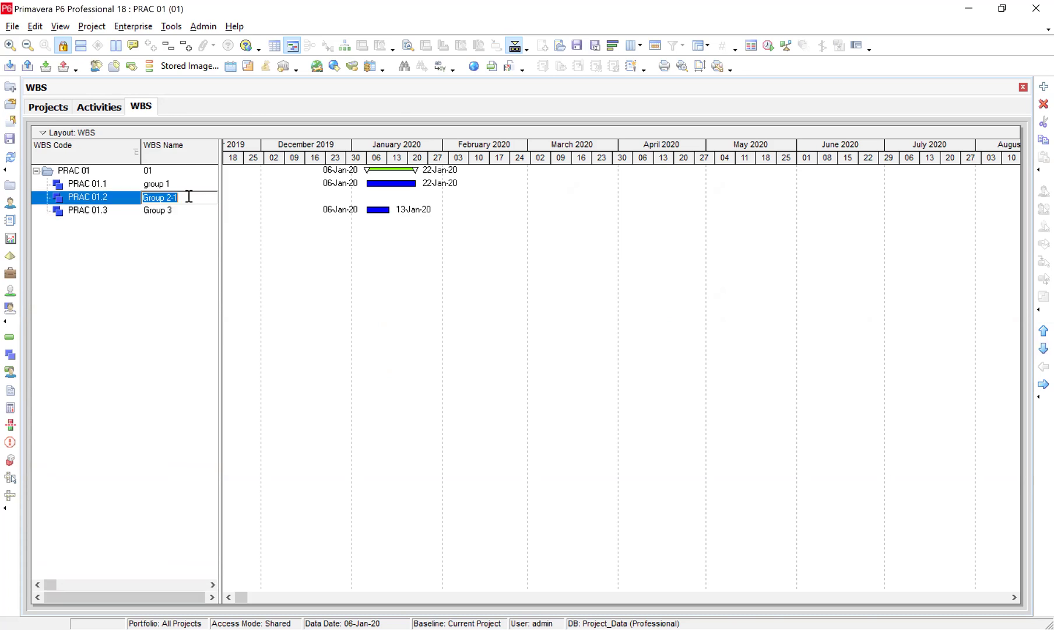
click(190, 196)
key(BackSpace)
key(BackSpace)
key(BackSpace)
key(Return)
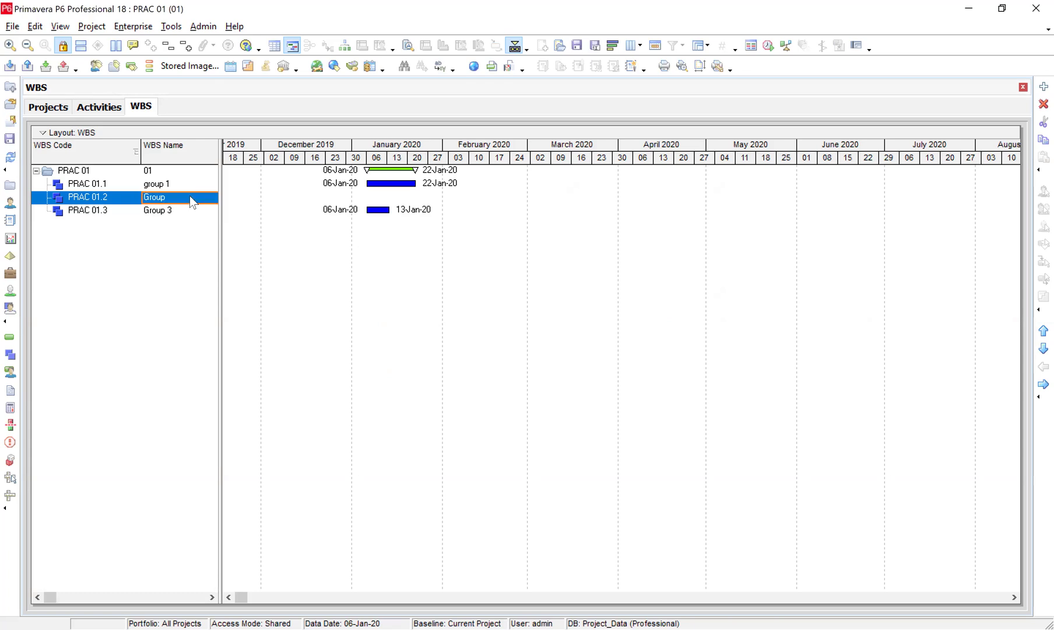
click(190, 197)
click(190, 196)
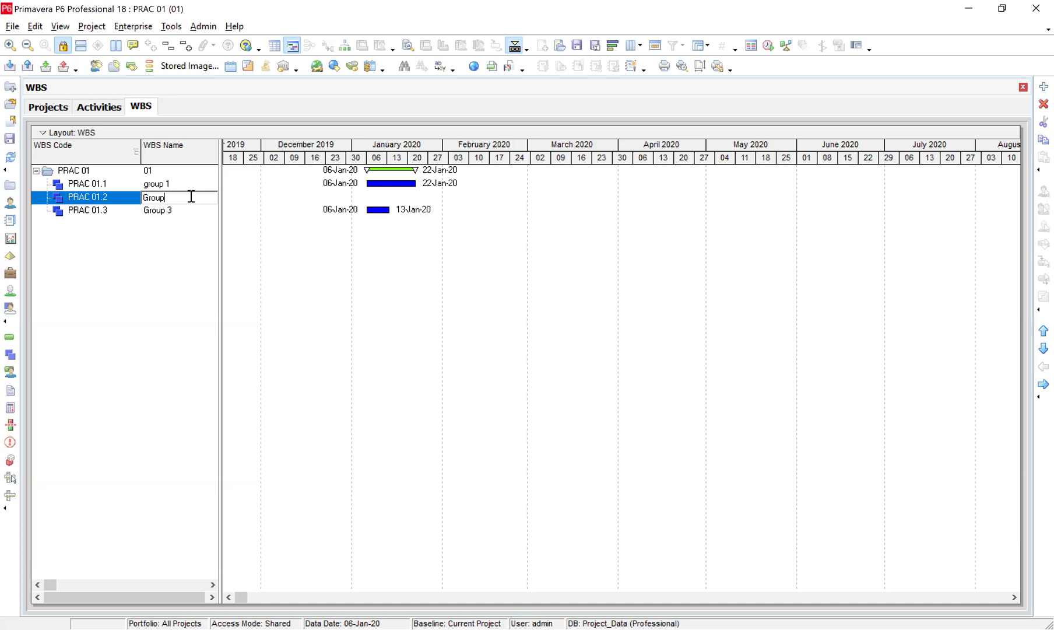
text(2)
key(Return)
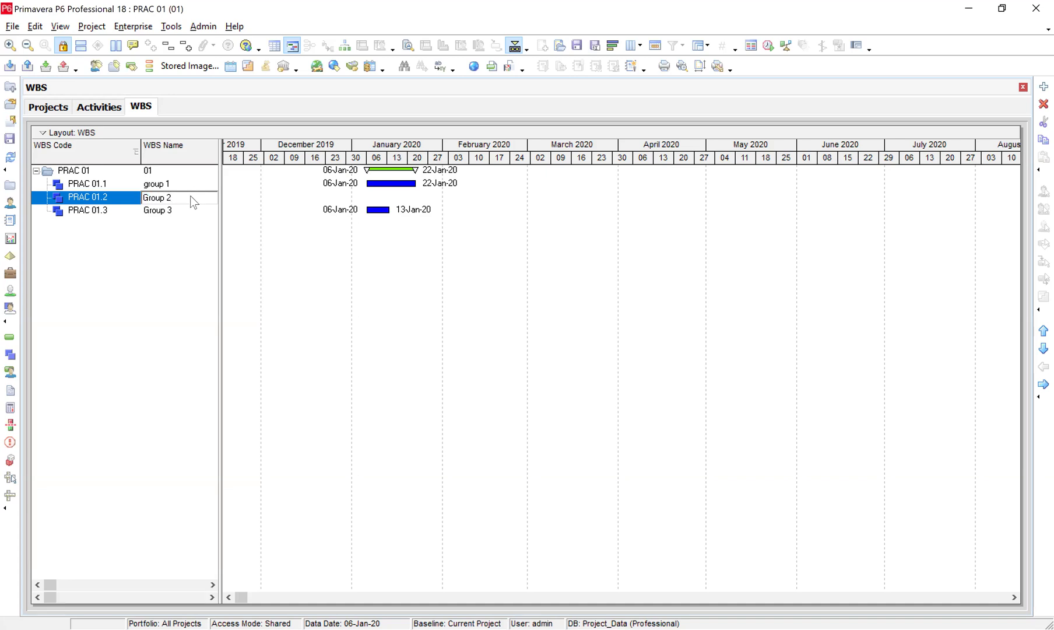
Step: Check the reordered groups in the Activities view, then return to the WBS view and enlarge the Gantt timescale
click(108, 109)
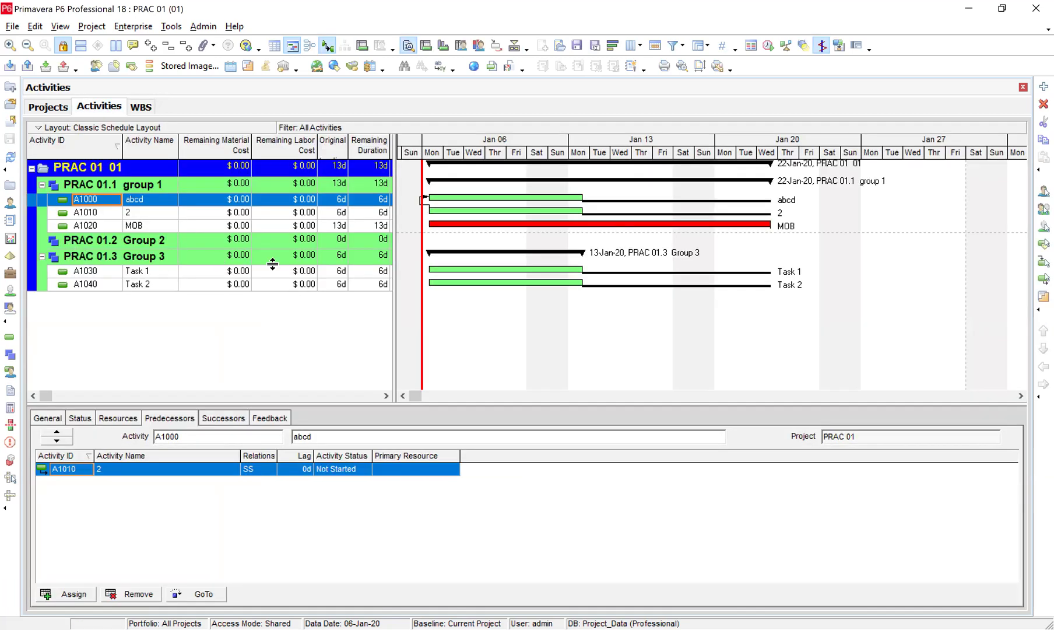
click(141, 107)
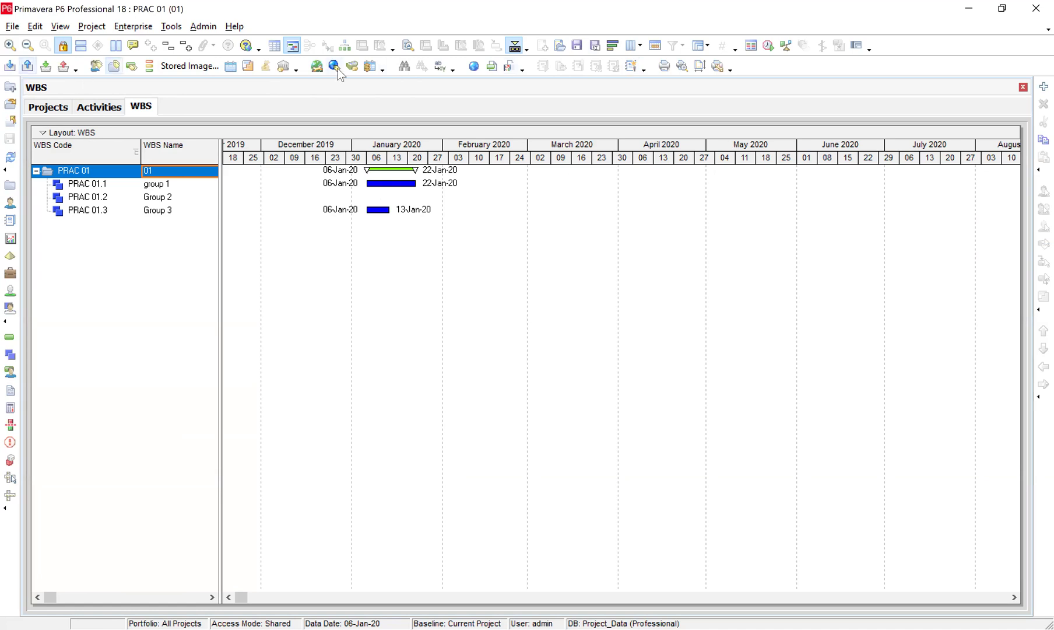
click(10, 46)
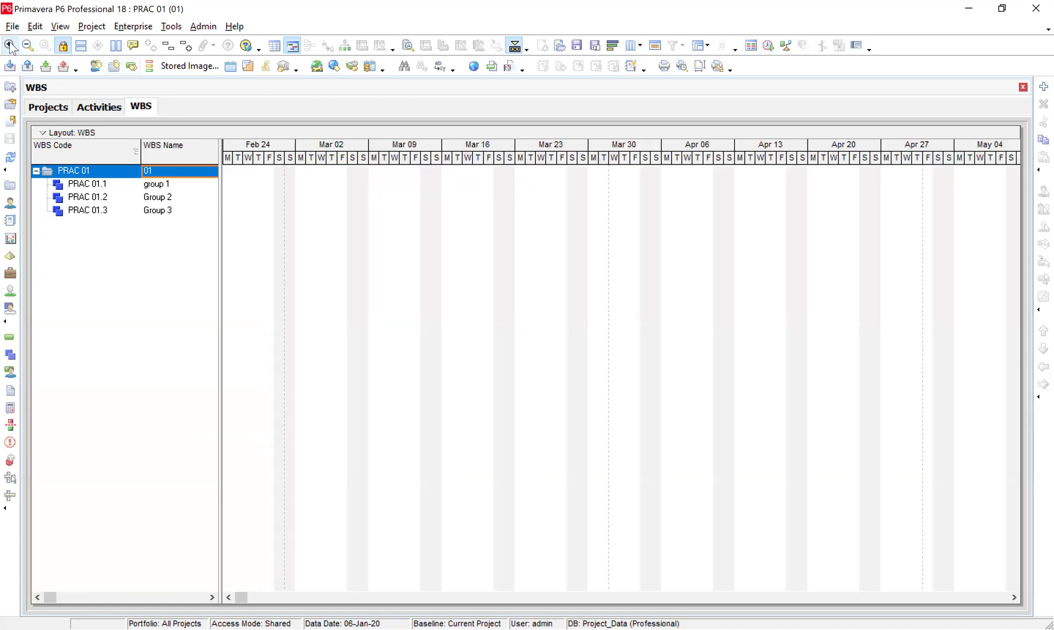
Step: Examine the group bars on the WBS Gantt chart at a readable timescale, with a brief look at the Activities view
click(250, 185)
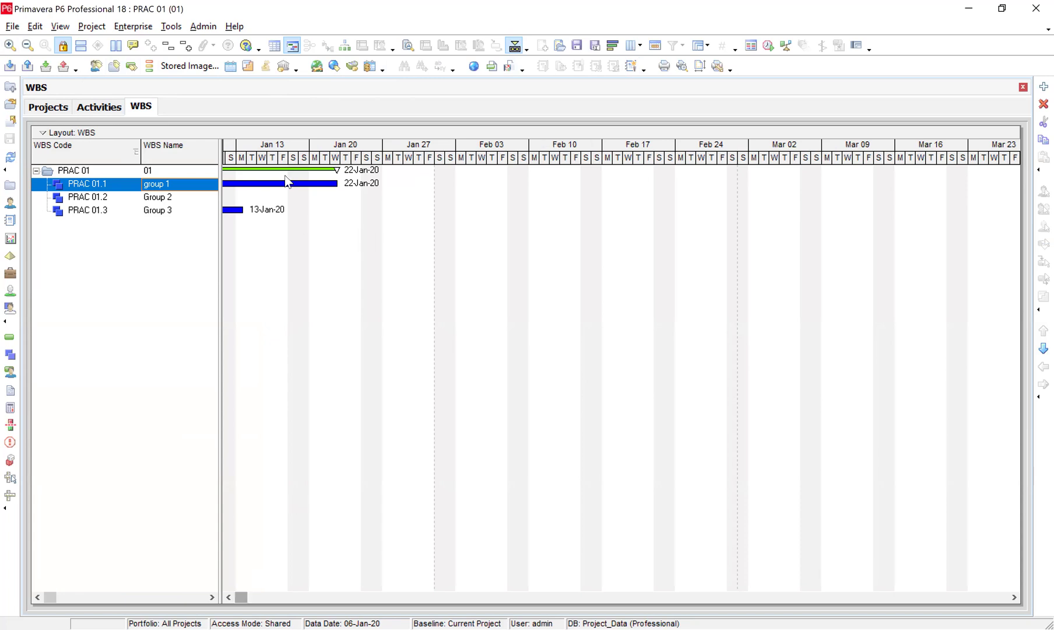
drag(258, 147, 412, 153)
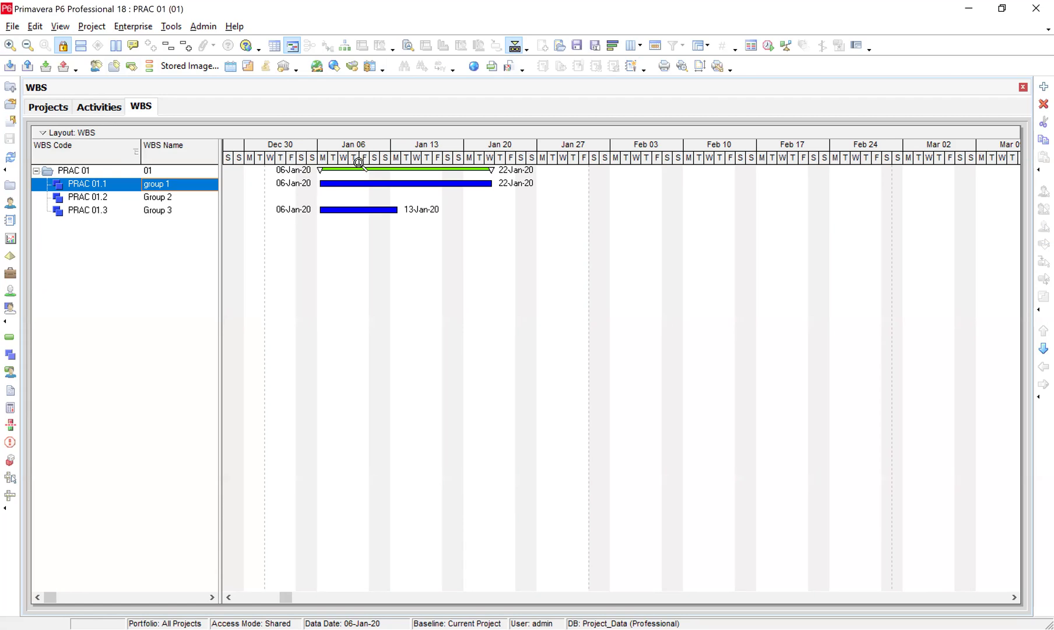
drag(359, 162, 572, 157)
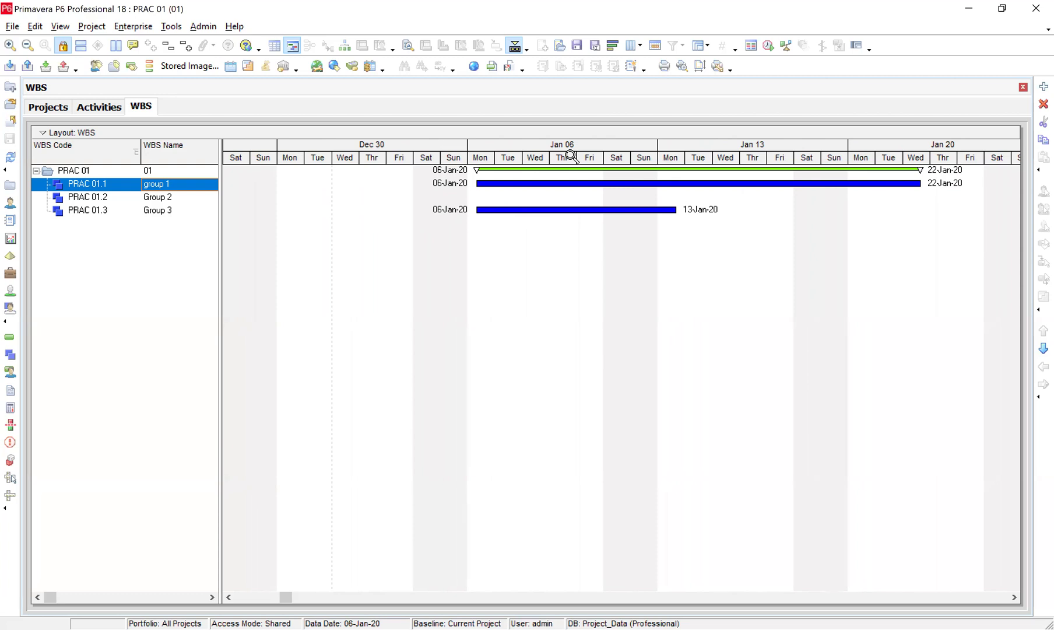
drag(571, 157, 756, 173)
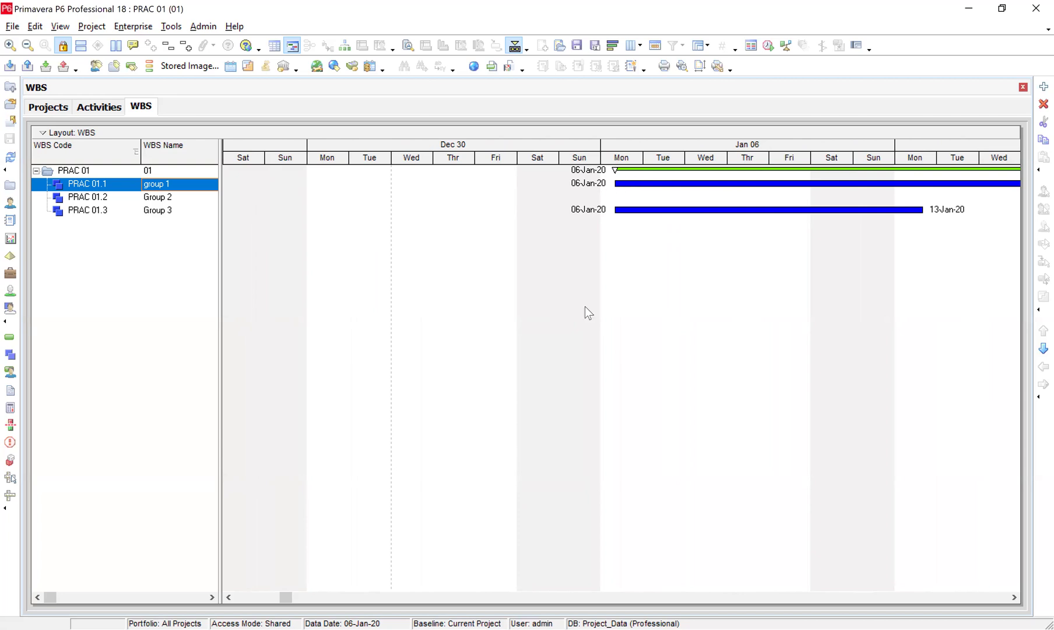
drag(686, 160, 362, 167)
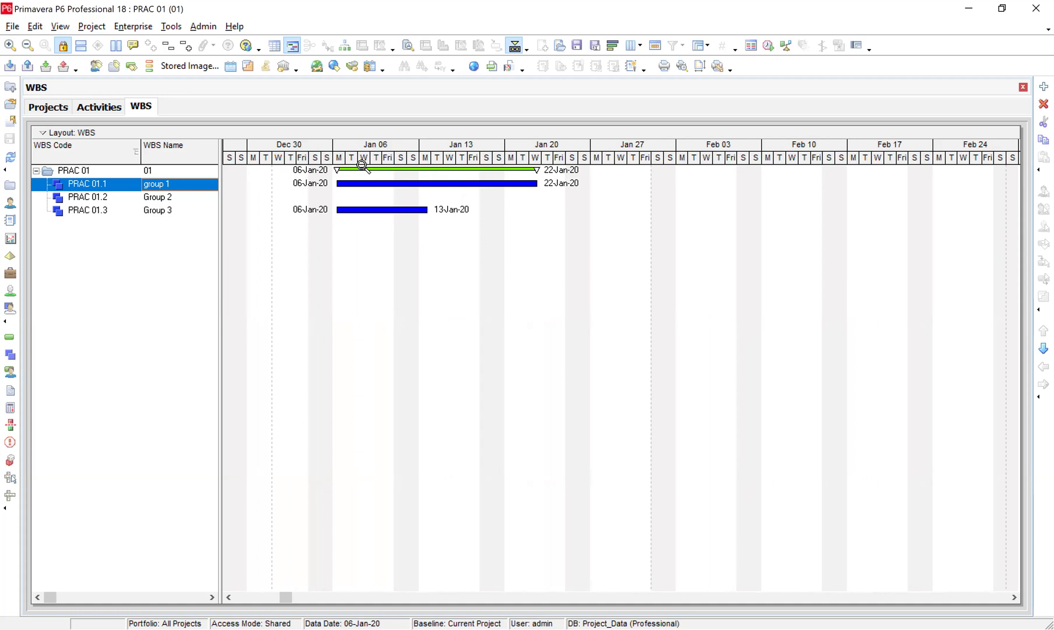
drag(362, 165, 438, 167)
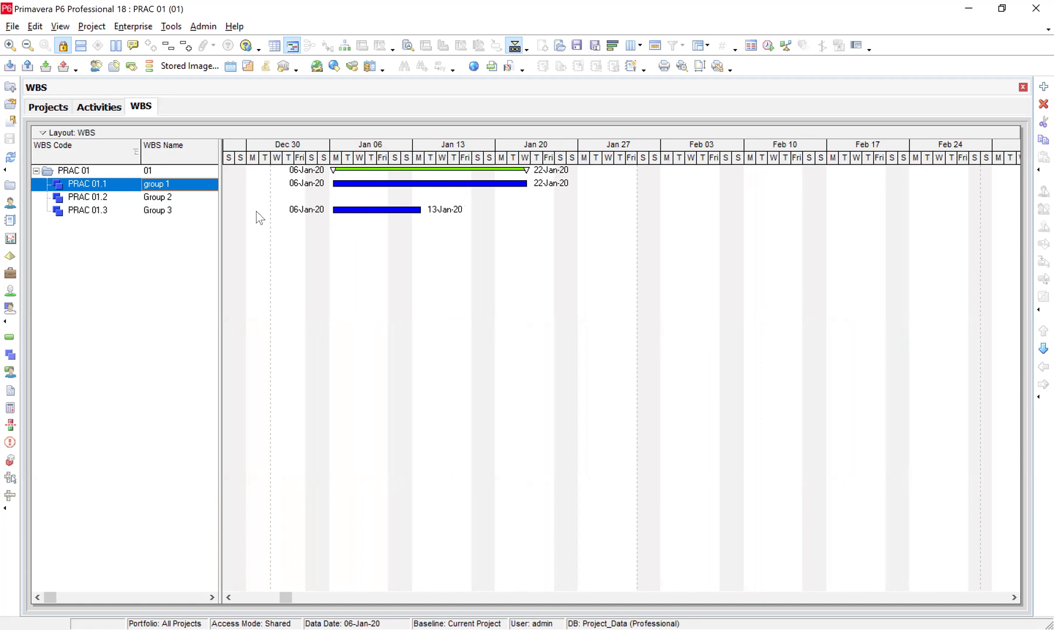
click(99, 107)
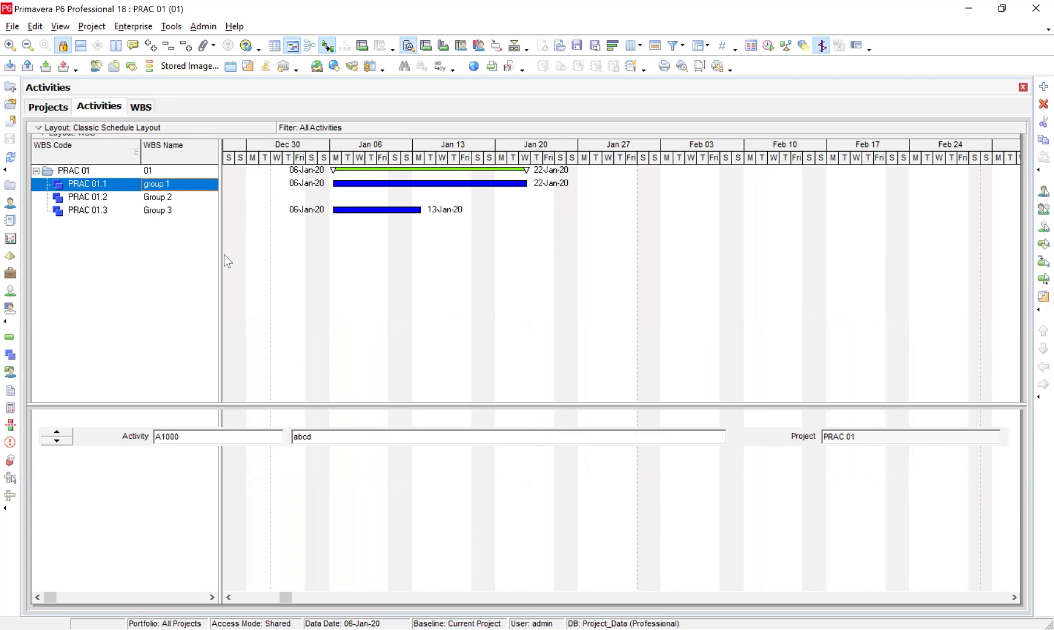
click(142, 108)
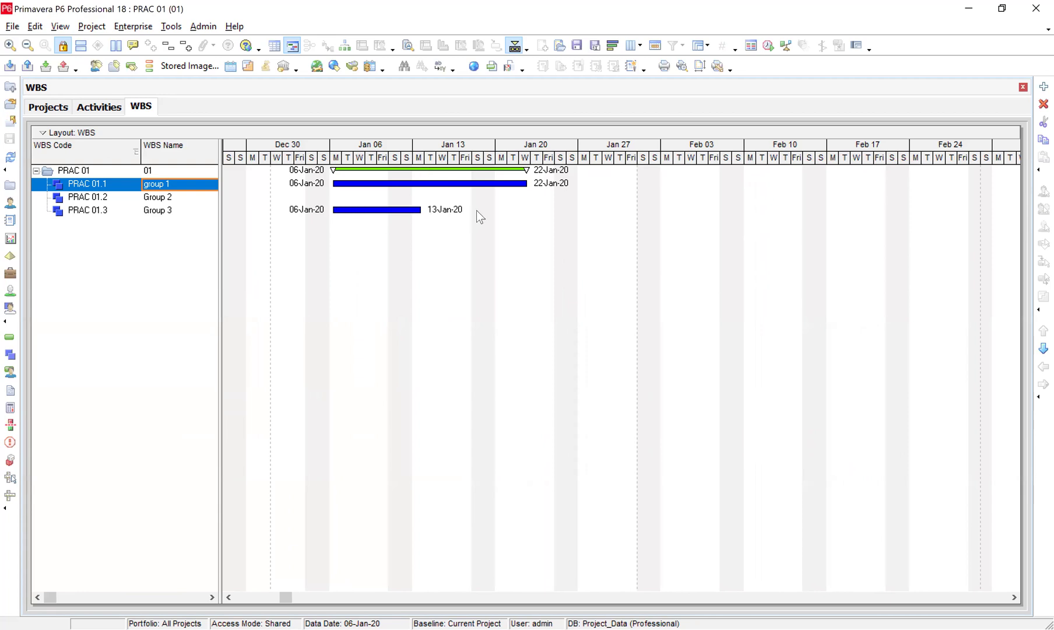
Step: Add a new WBS element beneath Group 3 and outdent it to the same level as the other groups
click(166, 212)
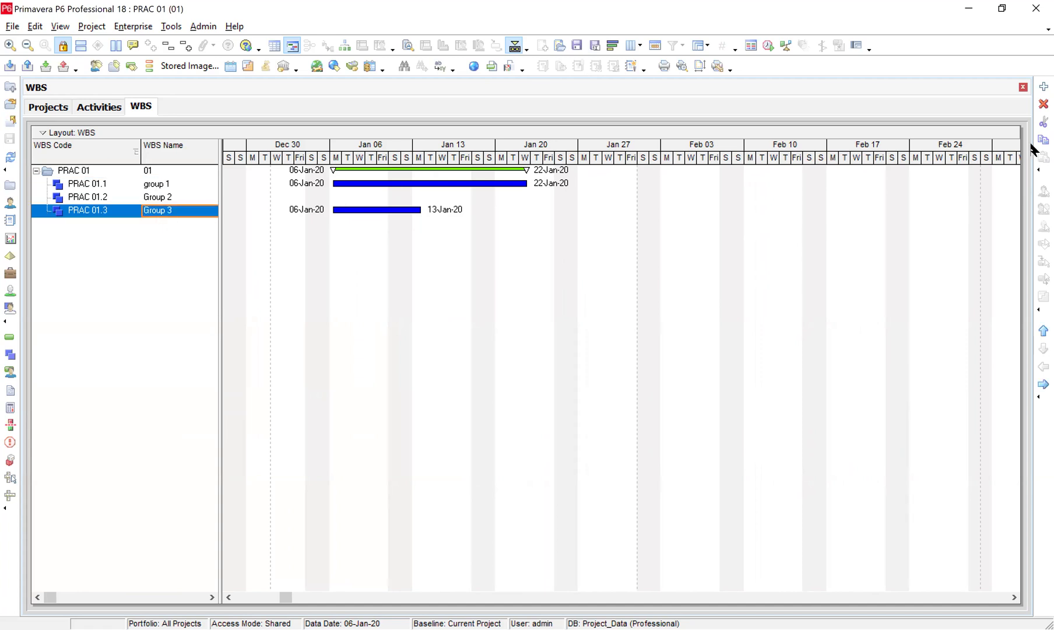
key(Insert)
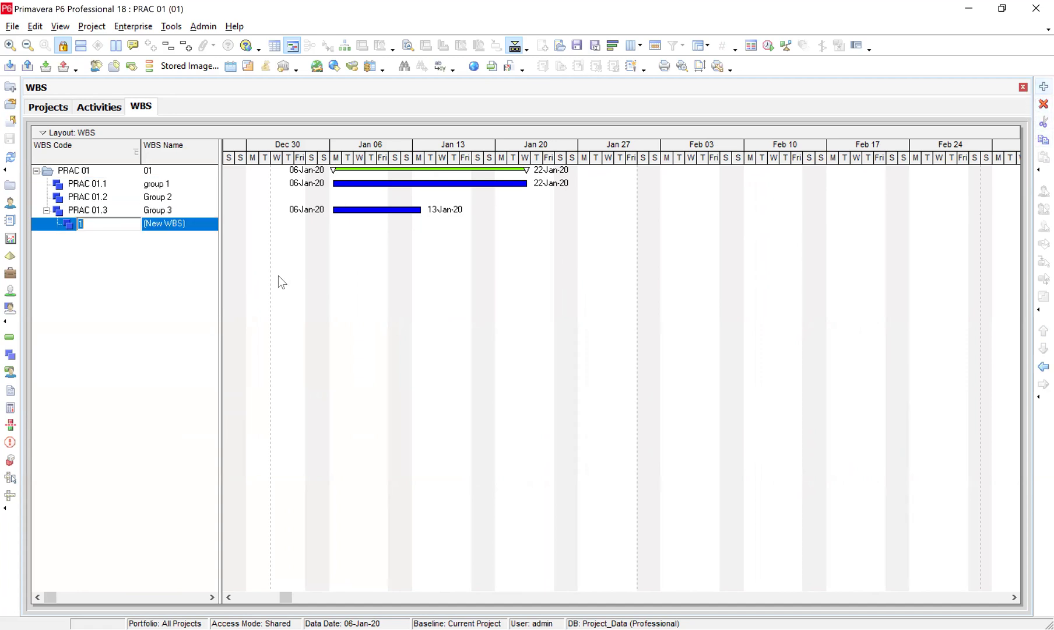
click(195, 223)
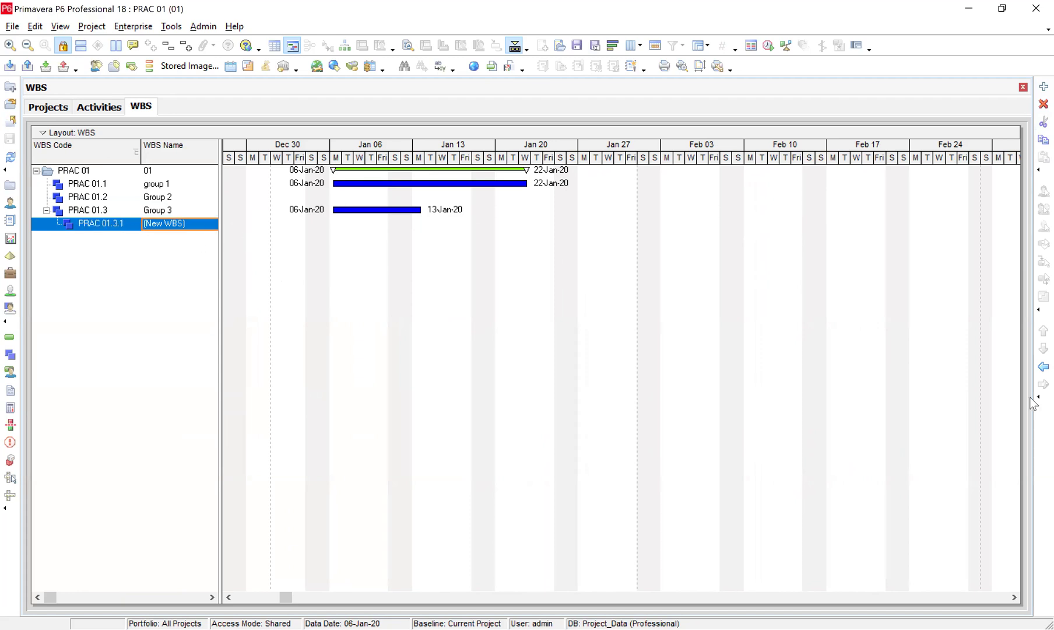
click(1044, 366)
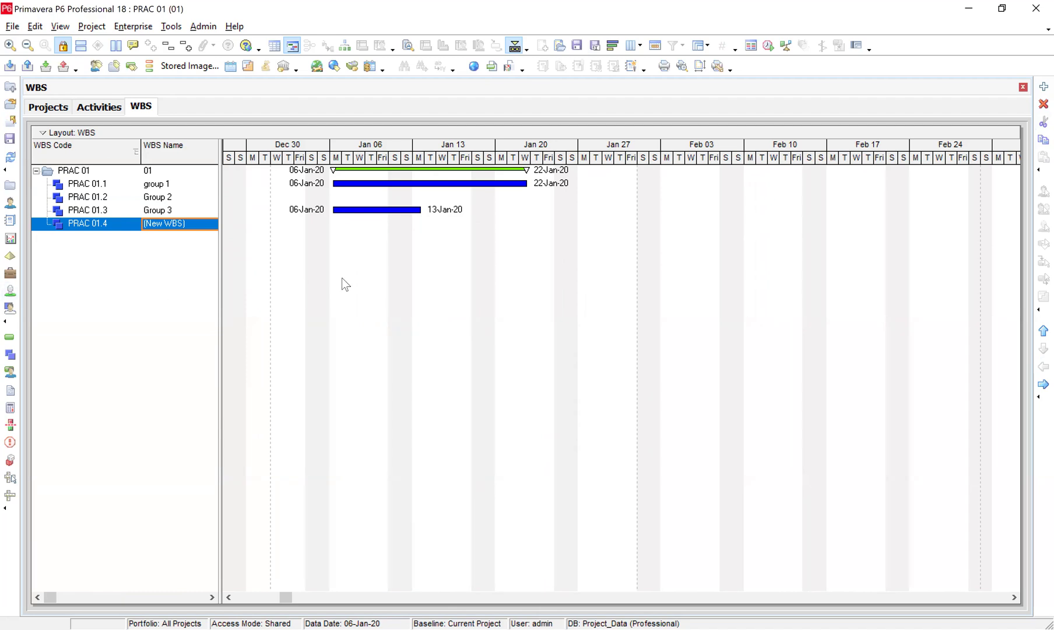
Step: Demonstrate indenting the new WBS element under Group 3 and outdenting it back to group level, twice
click(1044, 385)
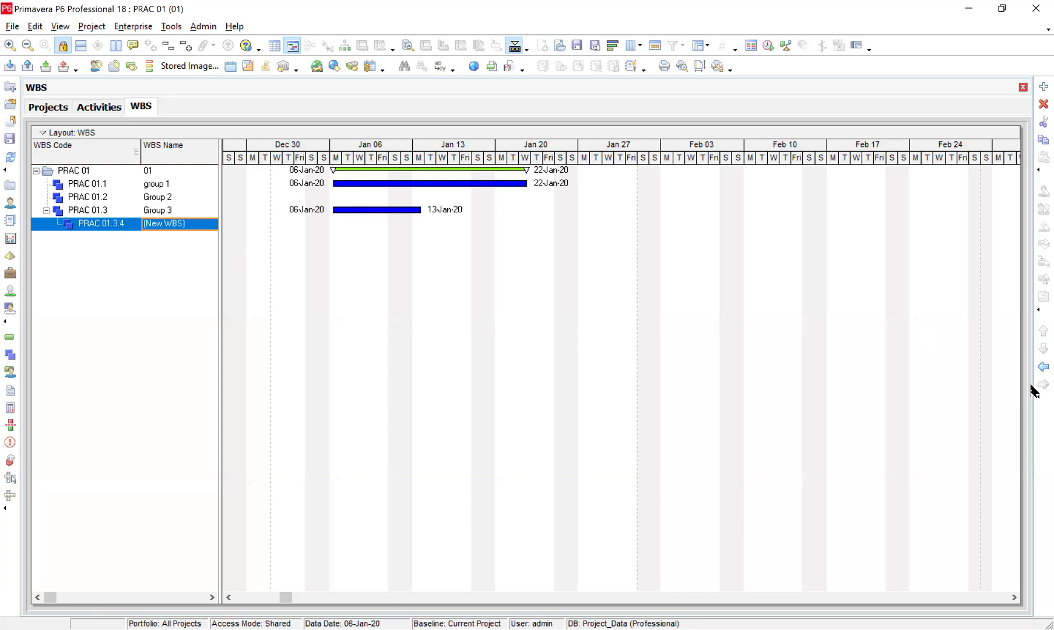
click(1042, 366)
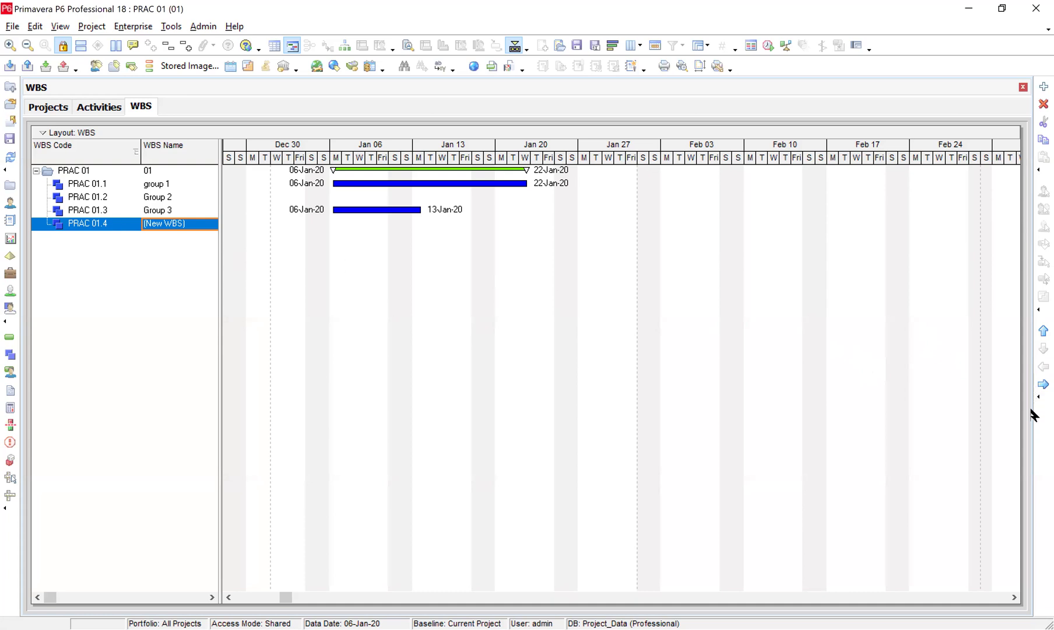
click(1042, 384)
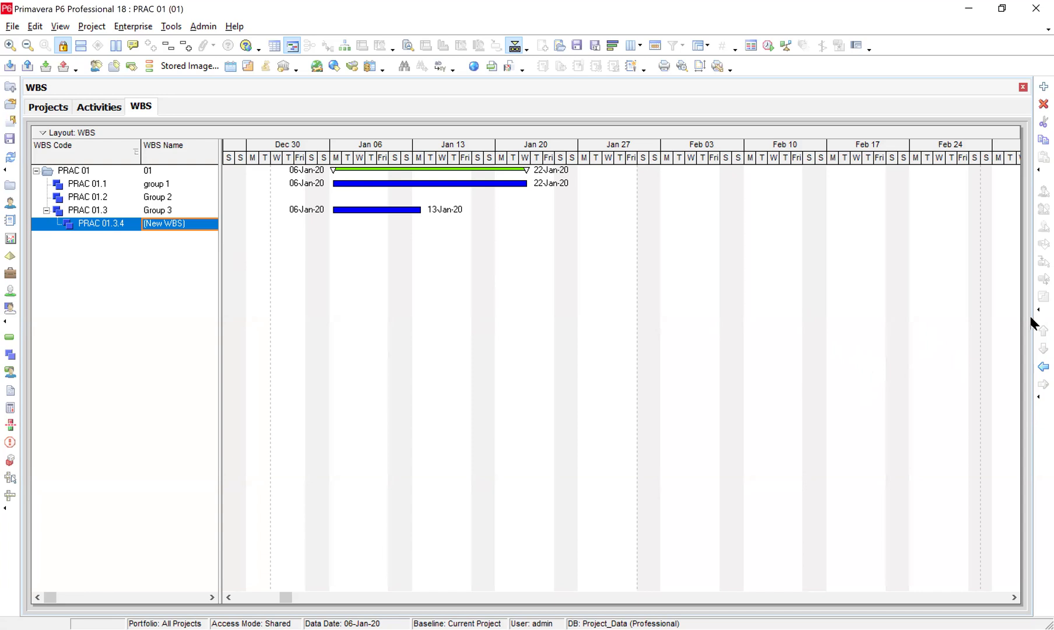
click(1044, 367)
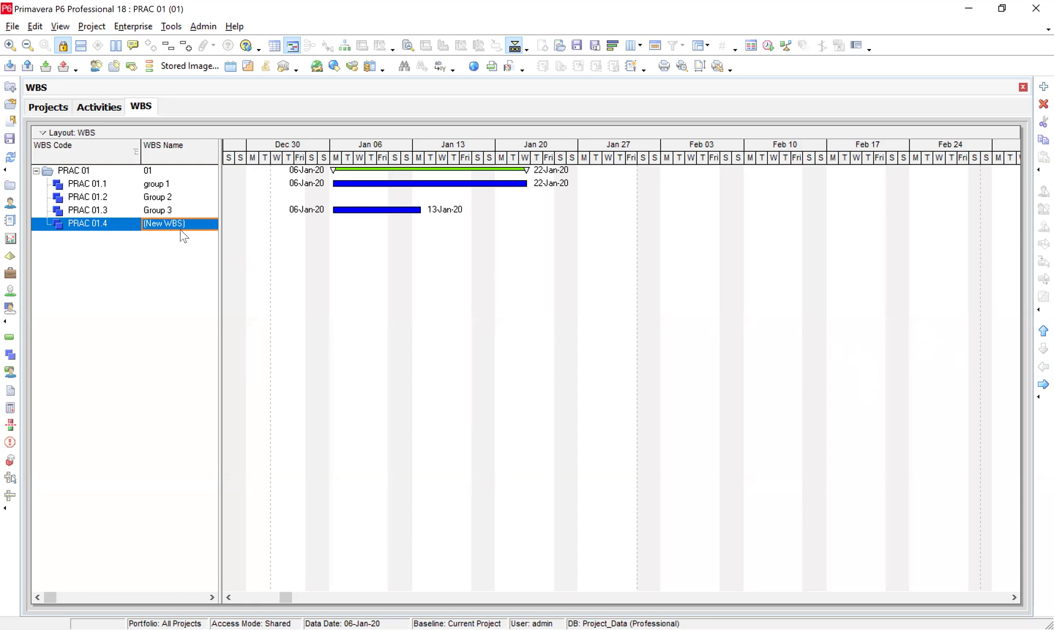
click(166, 184)
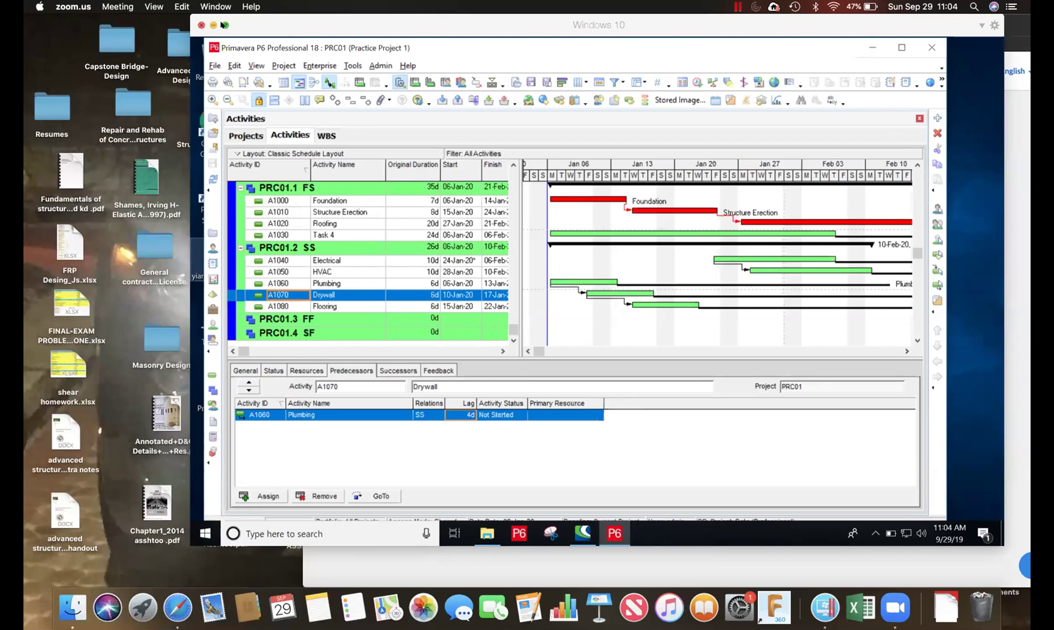
Step: Switch to the Windows 10 virtual machine with Practice Project 1, enlarge its window and refresh the project data
click(225, 25)
click(224, 25)
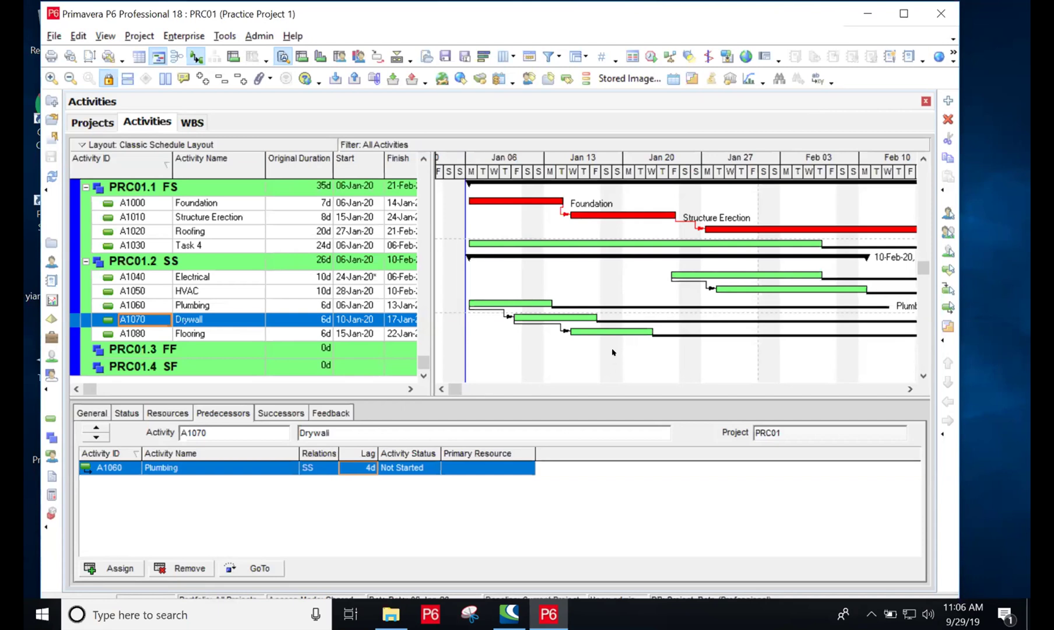
click(52, 175)
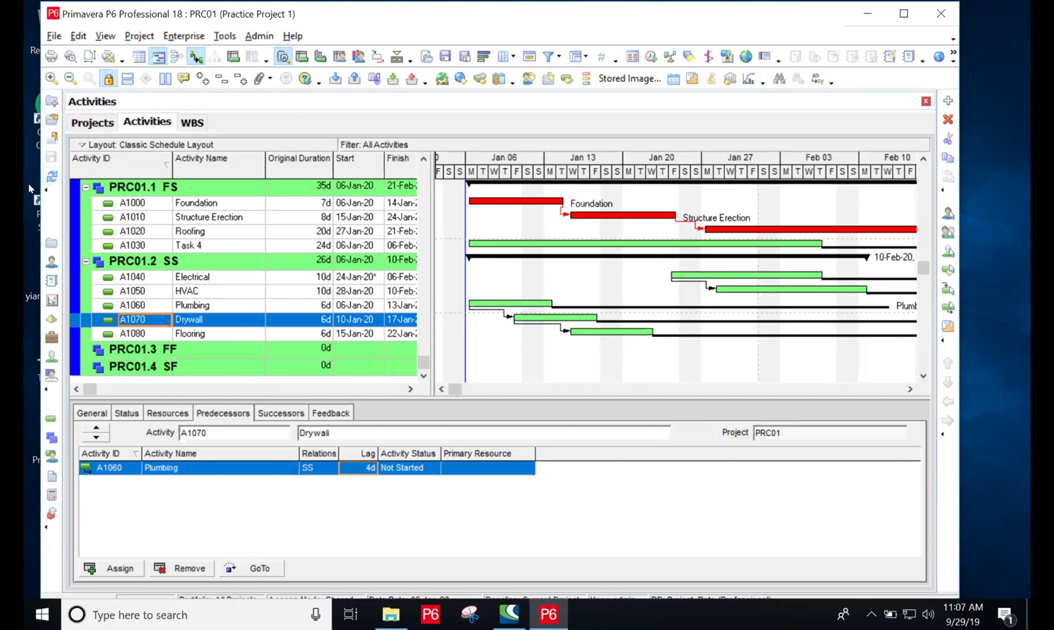
click(53, 175)
click(53, 39)
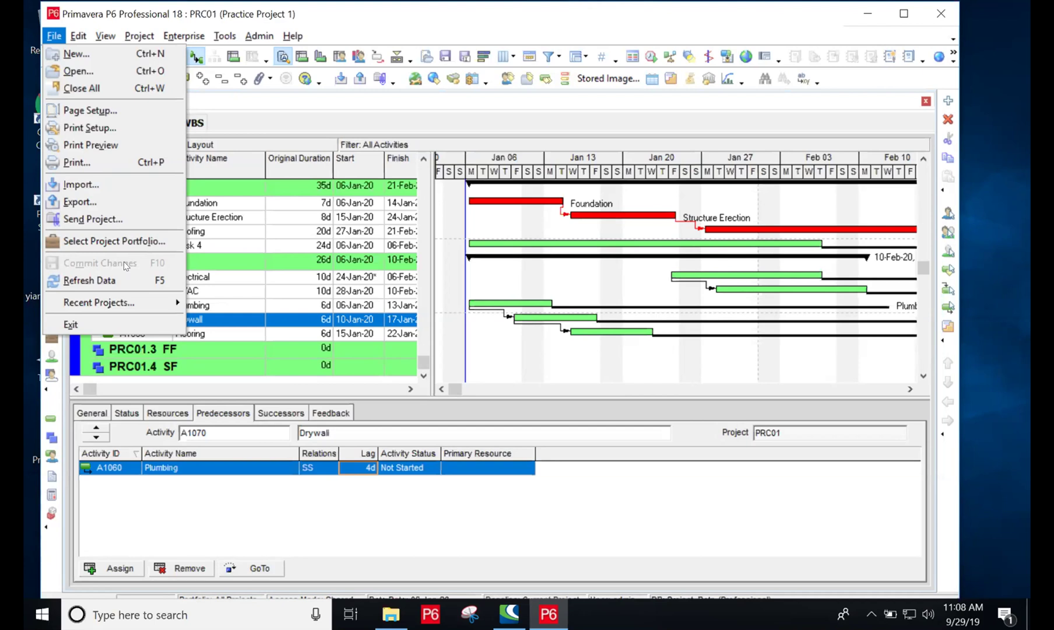
click(103, 278)
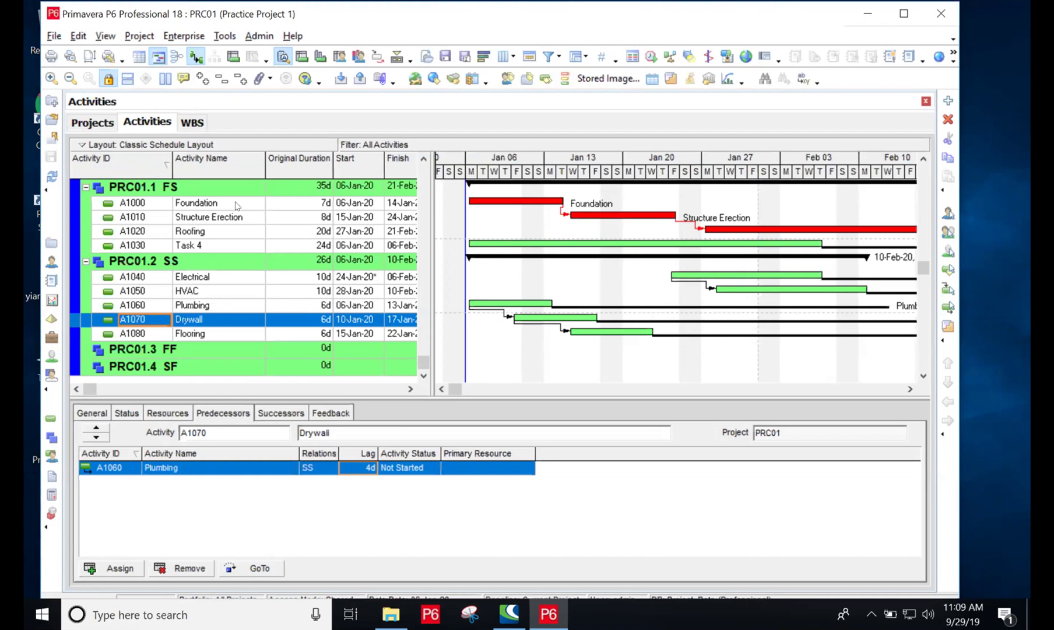
Step: Add a new activity to the PRC01.3 FF group and open its name for editing
click(174, 350)
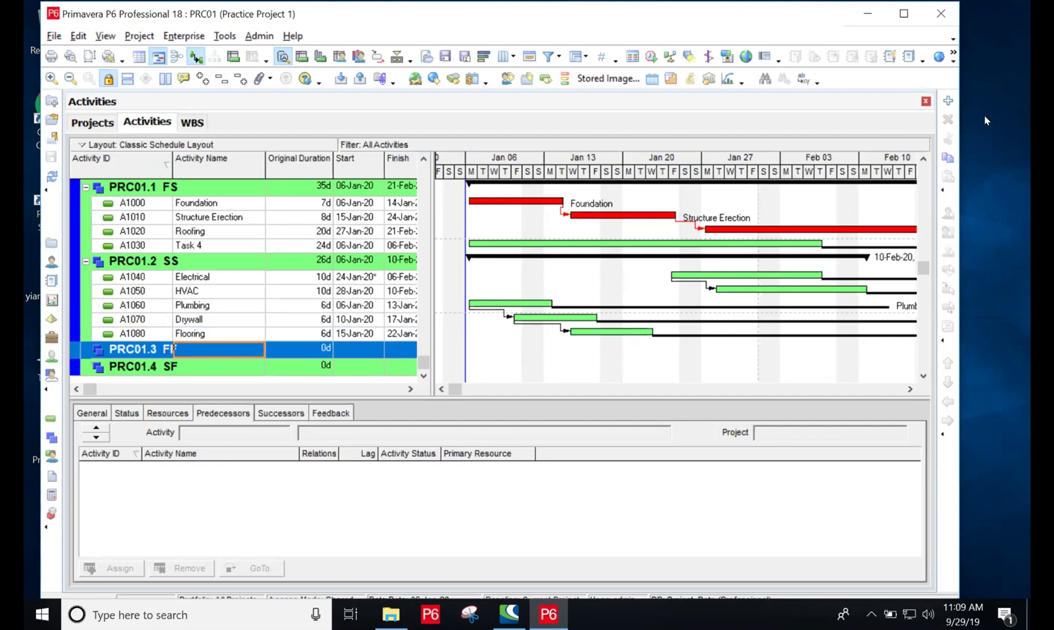
click(949, 102)
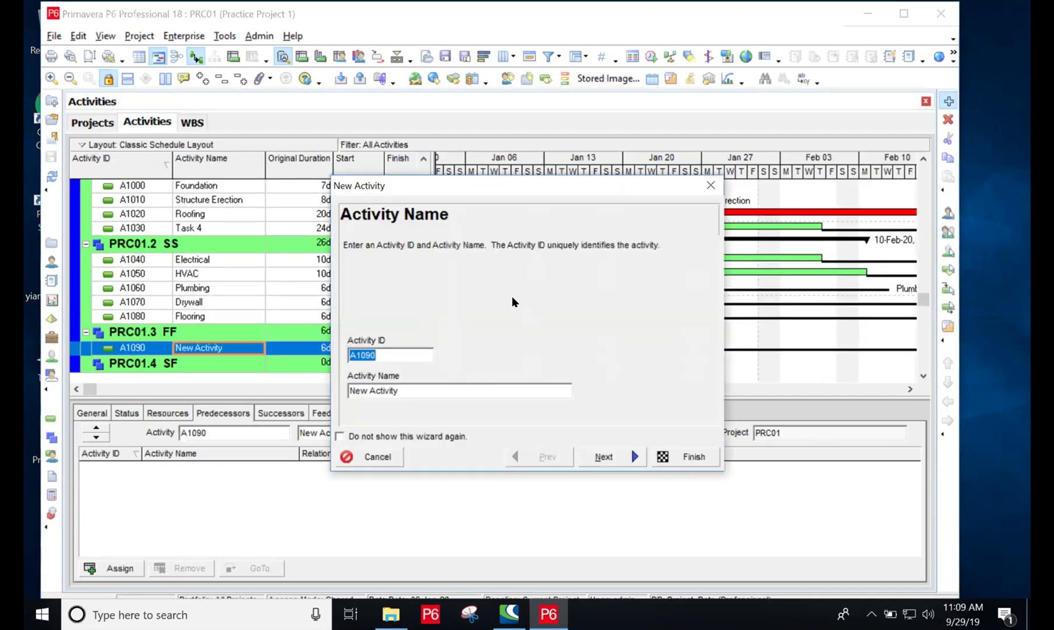
drag(405, 386, 336, 384)
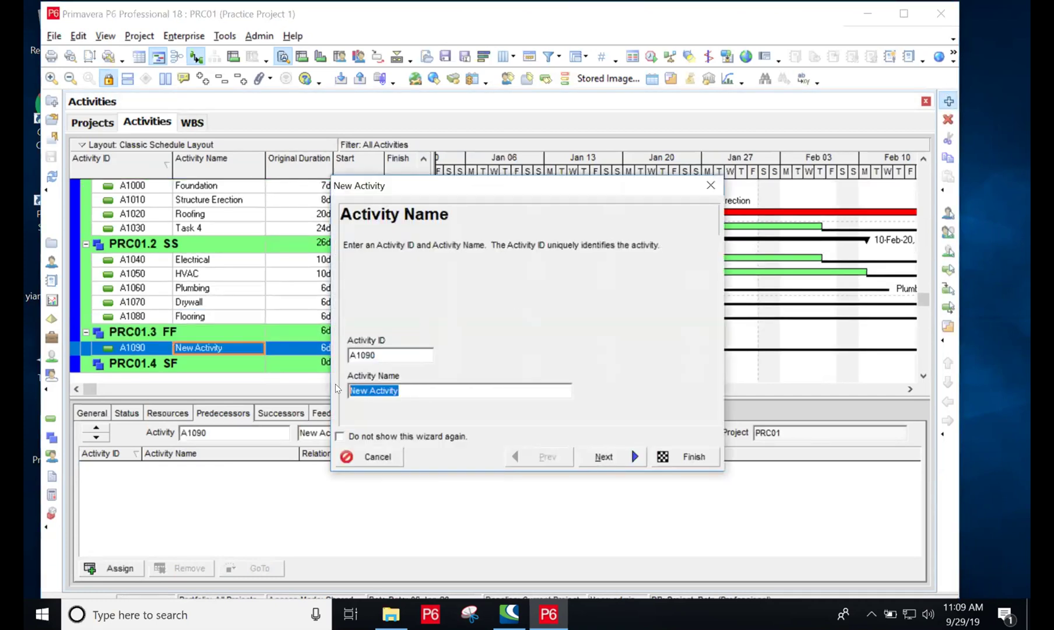
Step: Name the new activity A1090 "Task 1" and finish creating it
key(BackSpace)
text(tAS)
key(BackSpace)
key(BackSpace)
key(BackSpace)
text(Task 1)
click(696, 456)
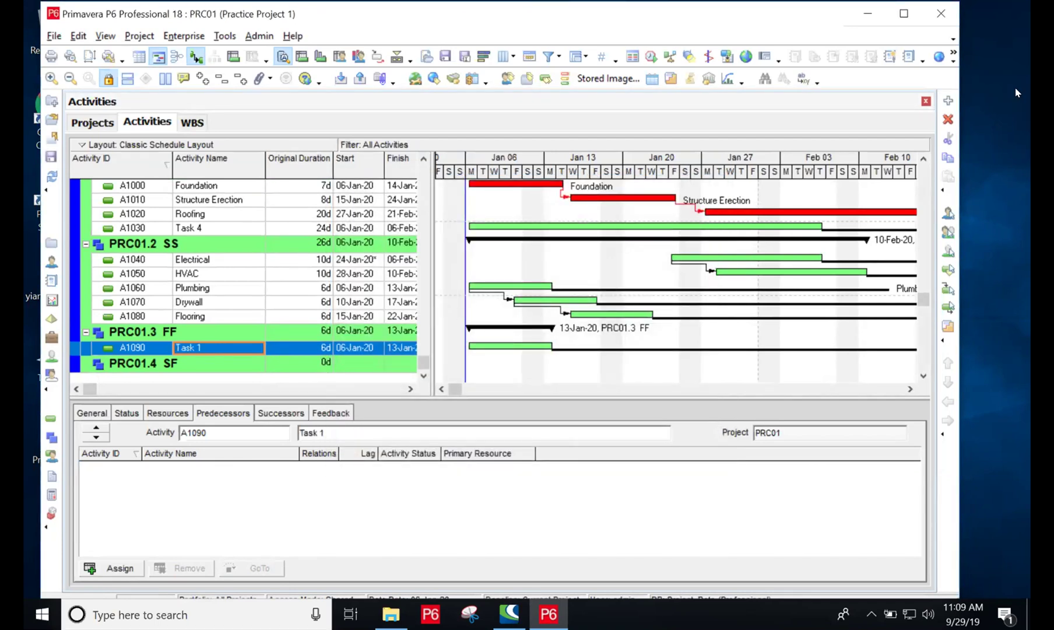
Step: Add an activity named "Task 2" under the FF WBS group
click(949, 100)
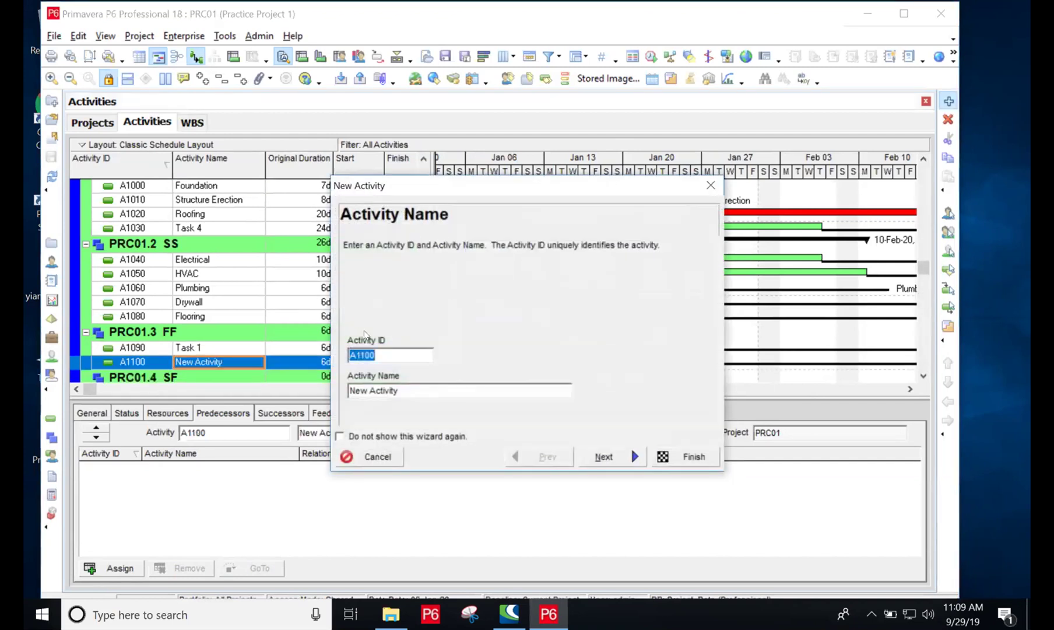
triple_click(388, 383)
key(Delete)
text(Task 2)
click(687, 457)
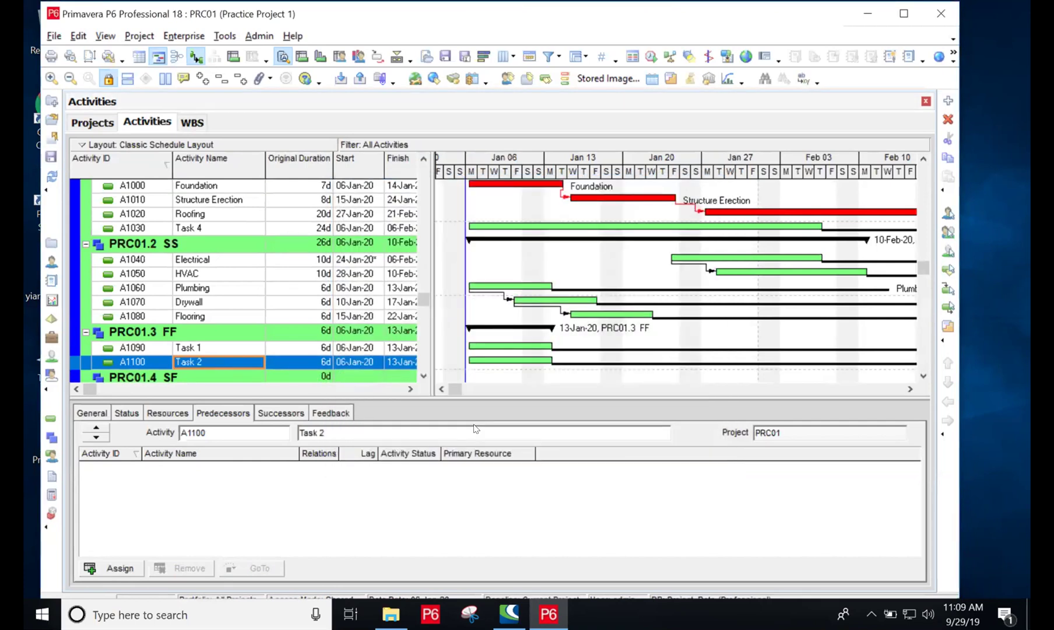
Step: Set the original duration of Task 1 in the FF group to 15d
click(324, 345)
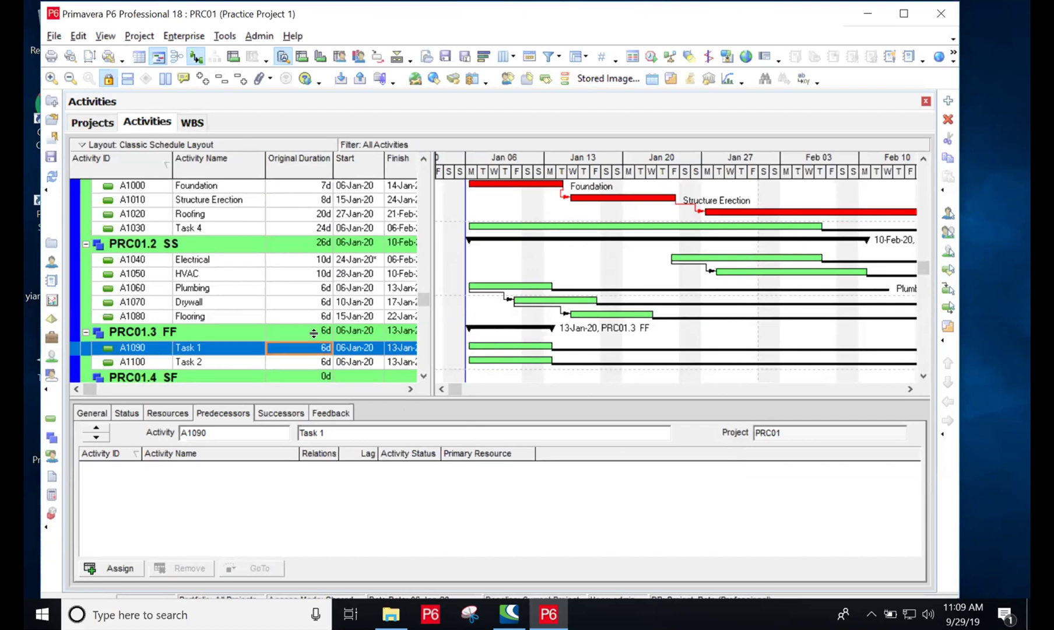
click(320, 345)
key(BackSpace)
text(15d)
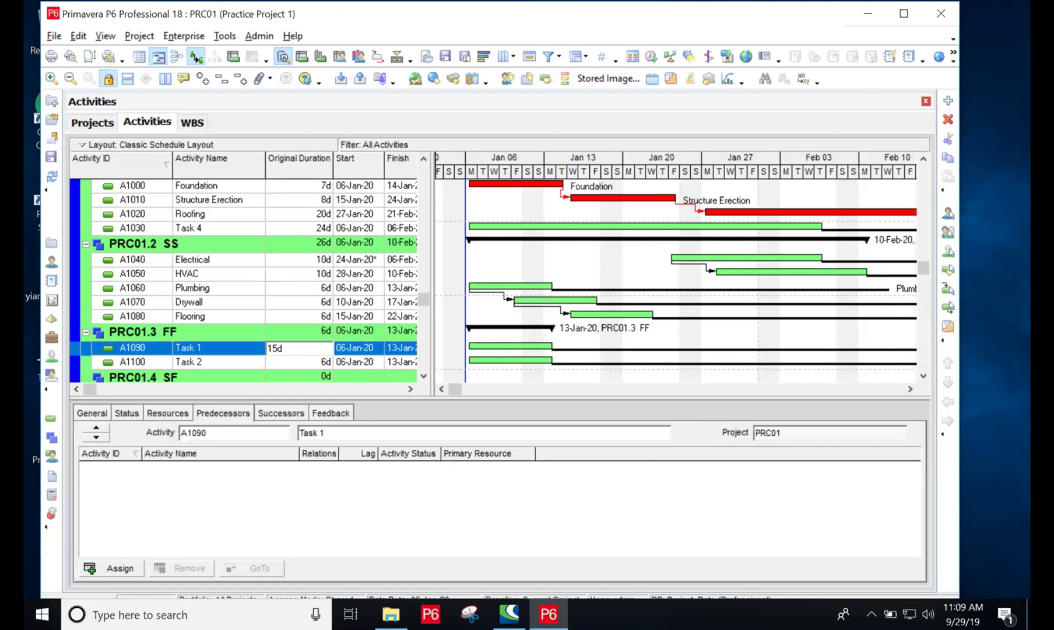
key(Return)
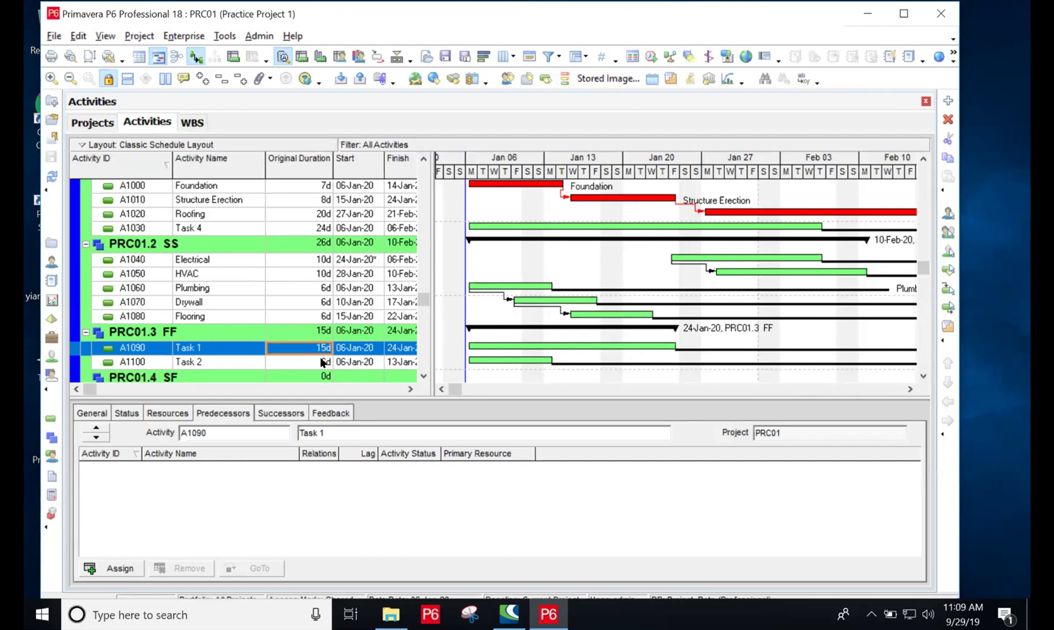
Step: Assign Task 1 as the predecessor of Task 2 with an FF relationship
click(201, 361)
click(114, 562)
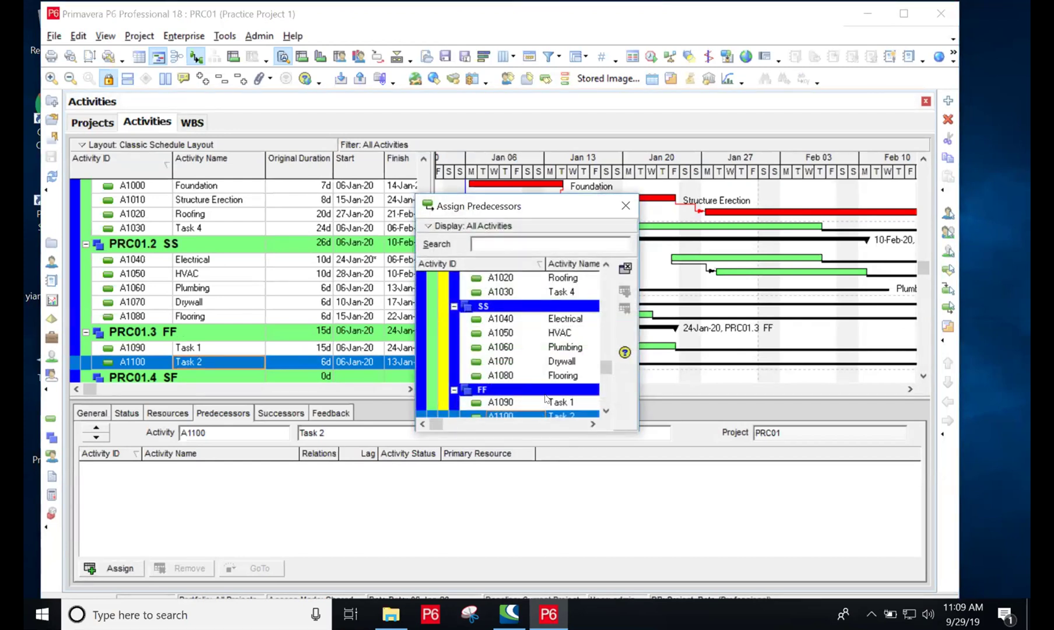
click(506, 402)
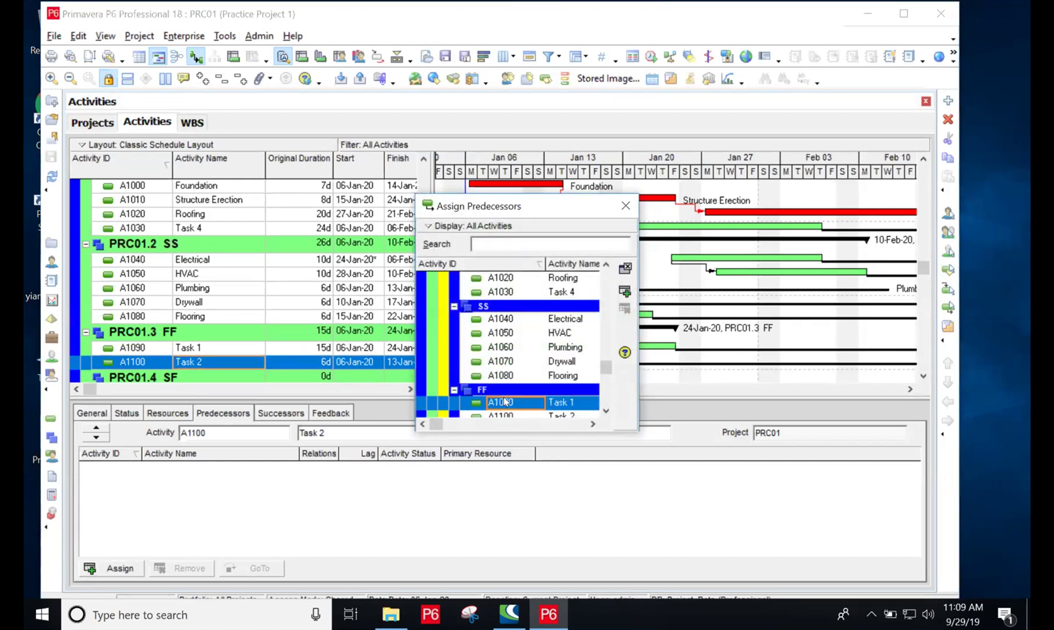
click(621, 290)
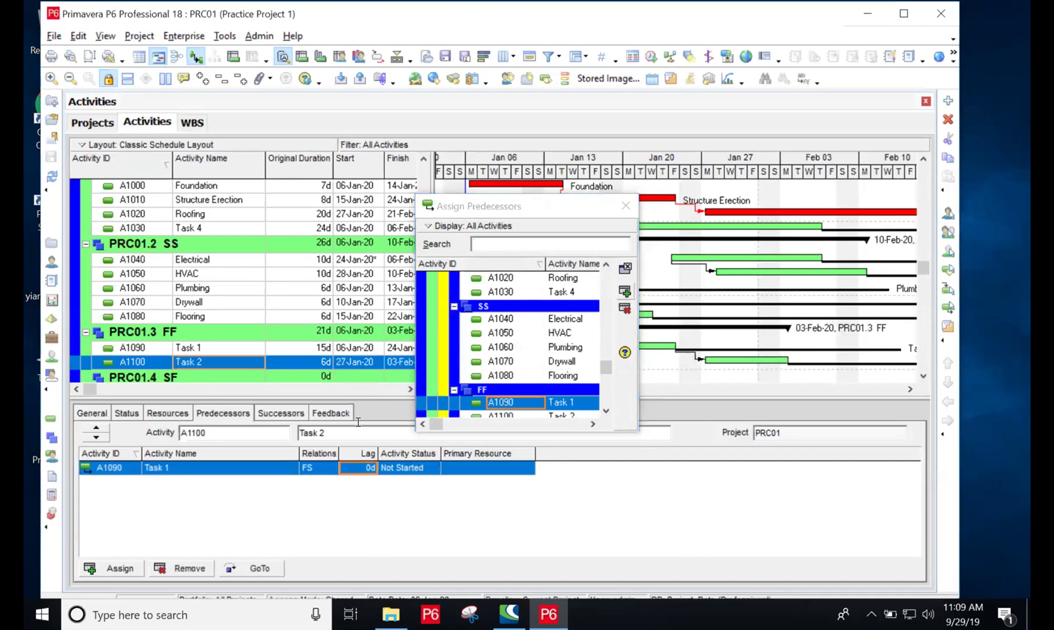
click(625, 205)
click(305, 468)
click(306, 467)
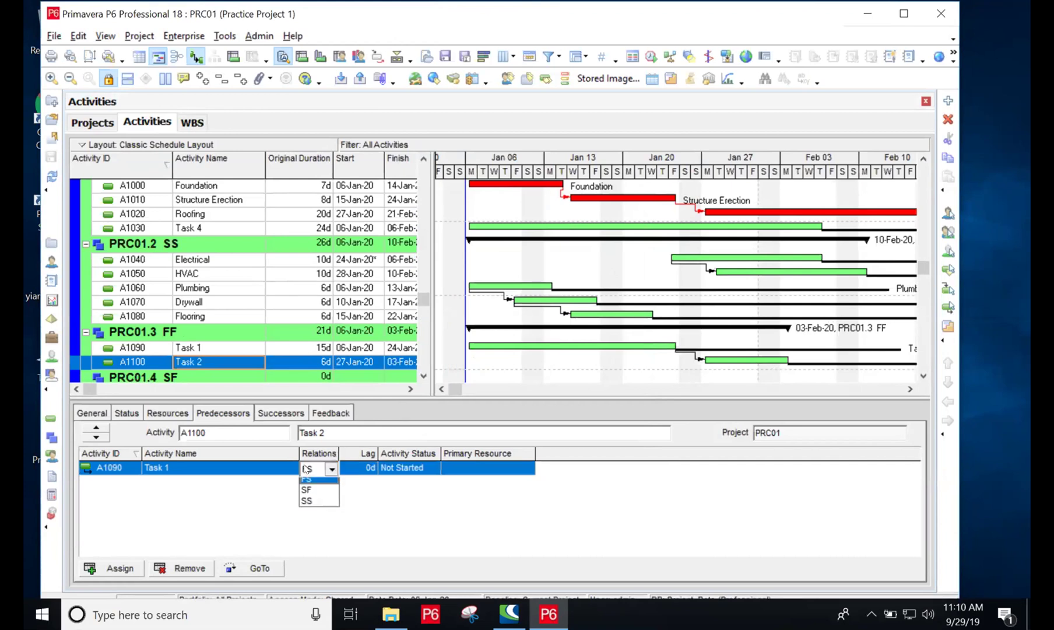
click(305, 483)
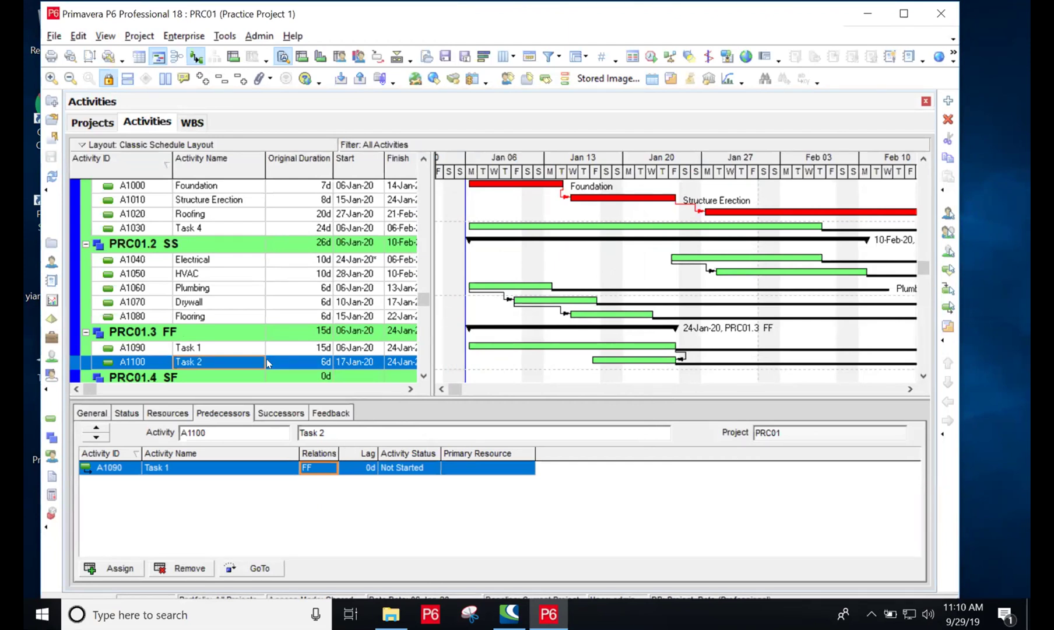
Step: Set the original durations in the FF group to 20 days for Task 1 and 8d for Task 2
click(318, 349)
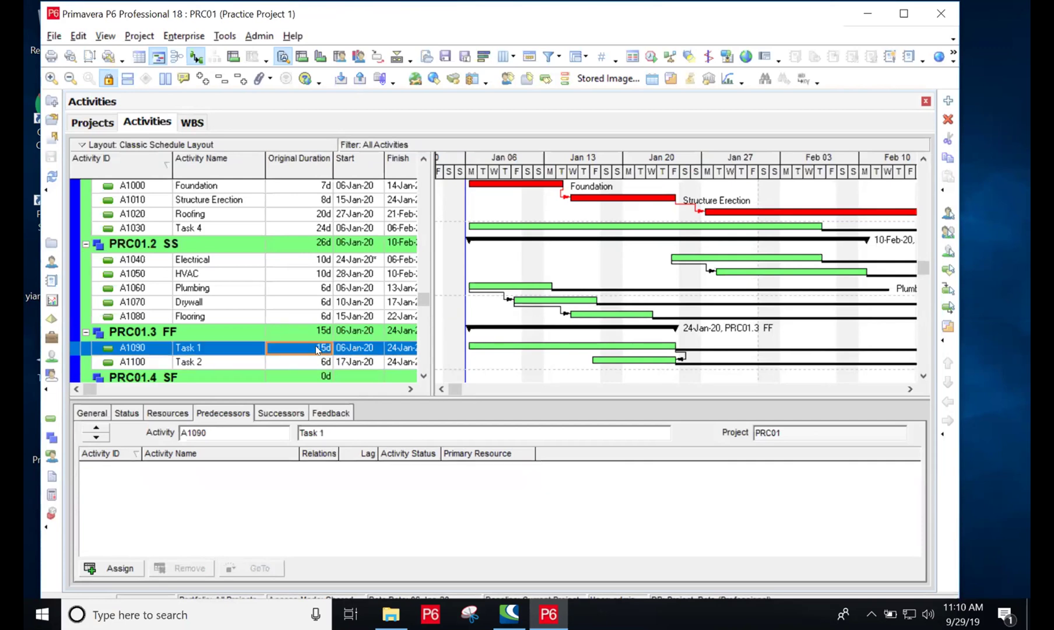
text(20)
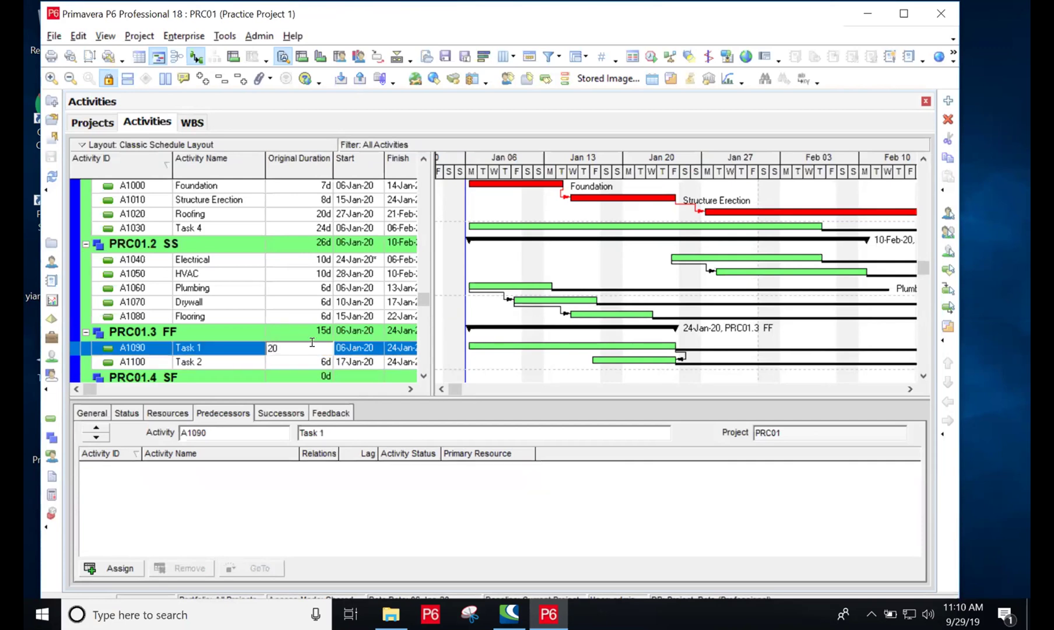
key(Return)
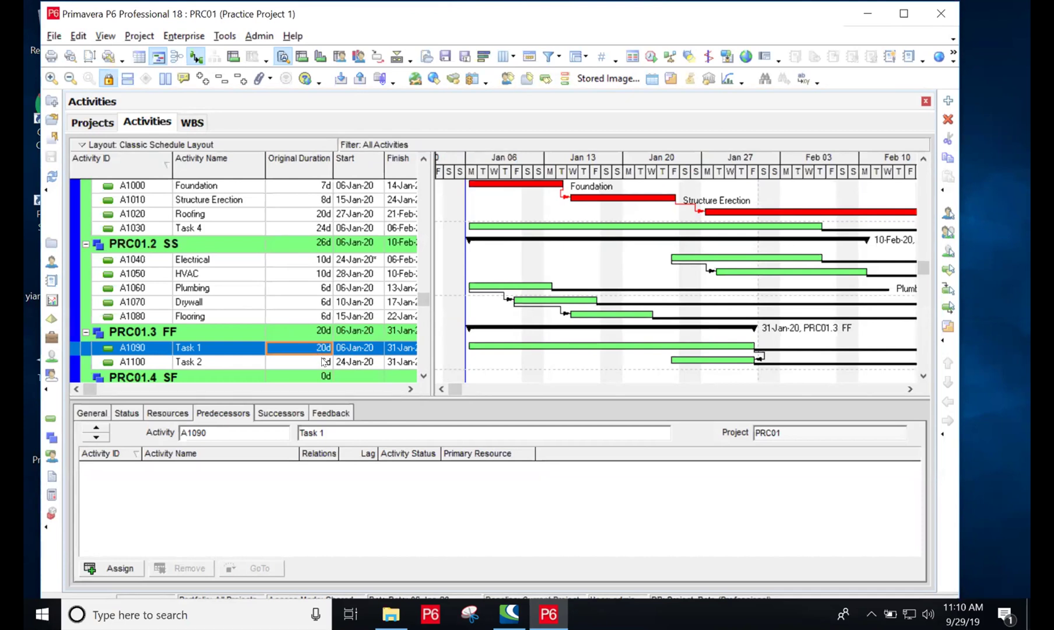
click(324, 363)
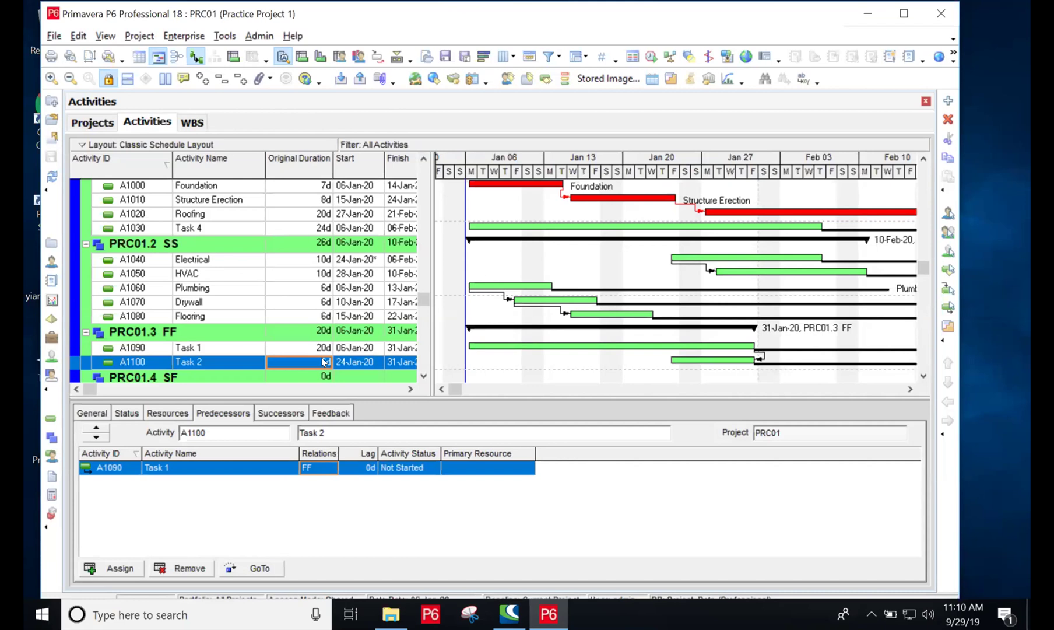
click(324, 362)
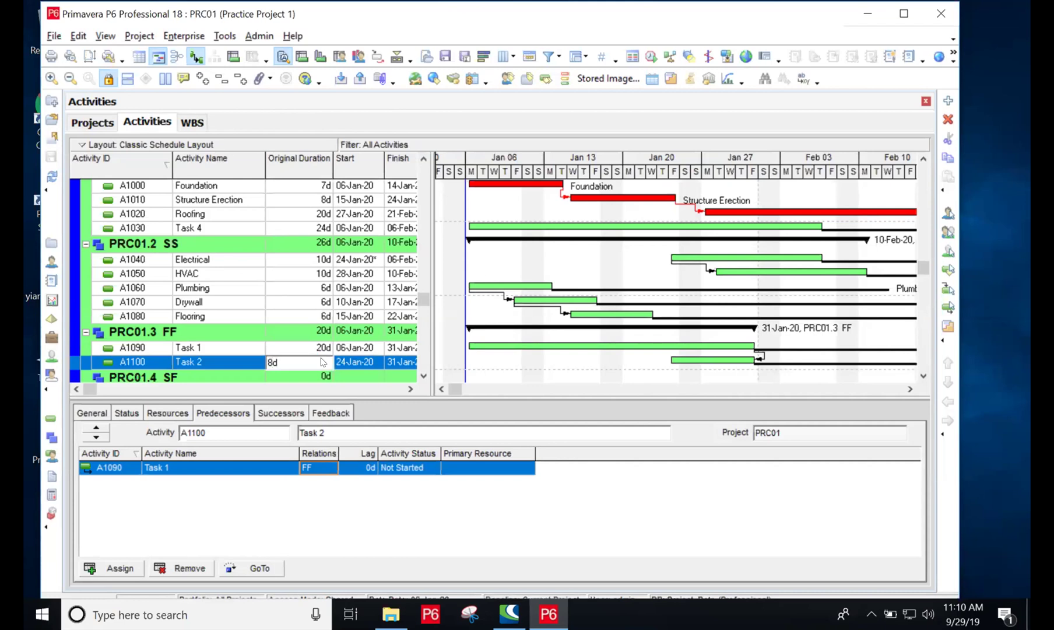
text(8d)
key(Return)
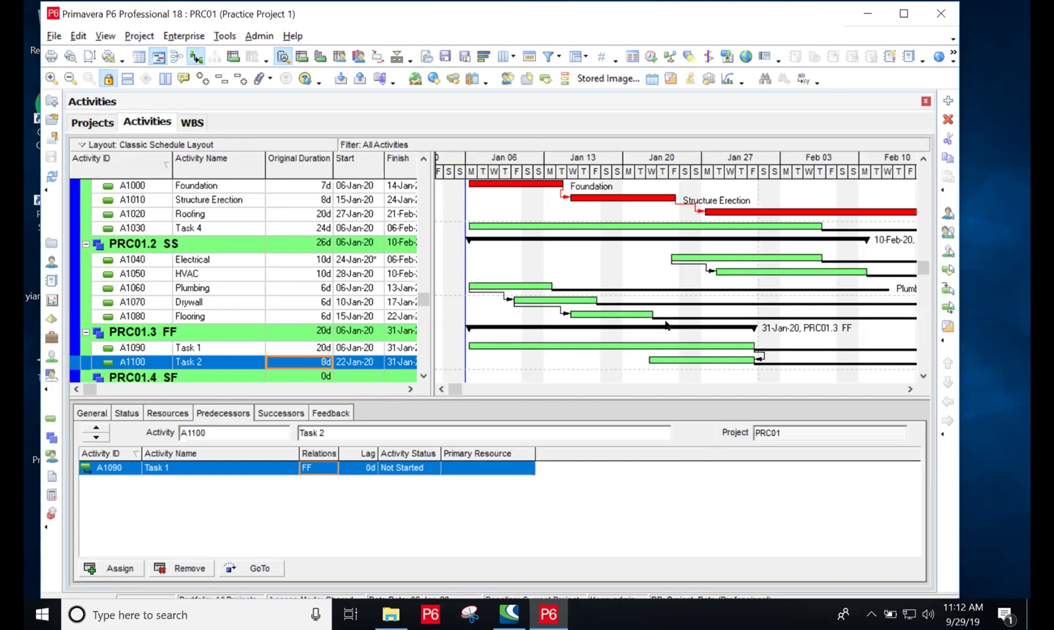
Step: Rename activity A1090 as "software development"
click(232, 348)
text(socftware)
key(BackSpace)
key(BackSpace)
key(BackSpace)
key(BackSpace)
key(BackSpace)
key(BackSpace)
key(BackSpace)
key(BackSpace)
key(BackSpace)
text(software development)
key(Return)
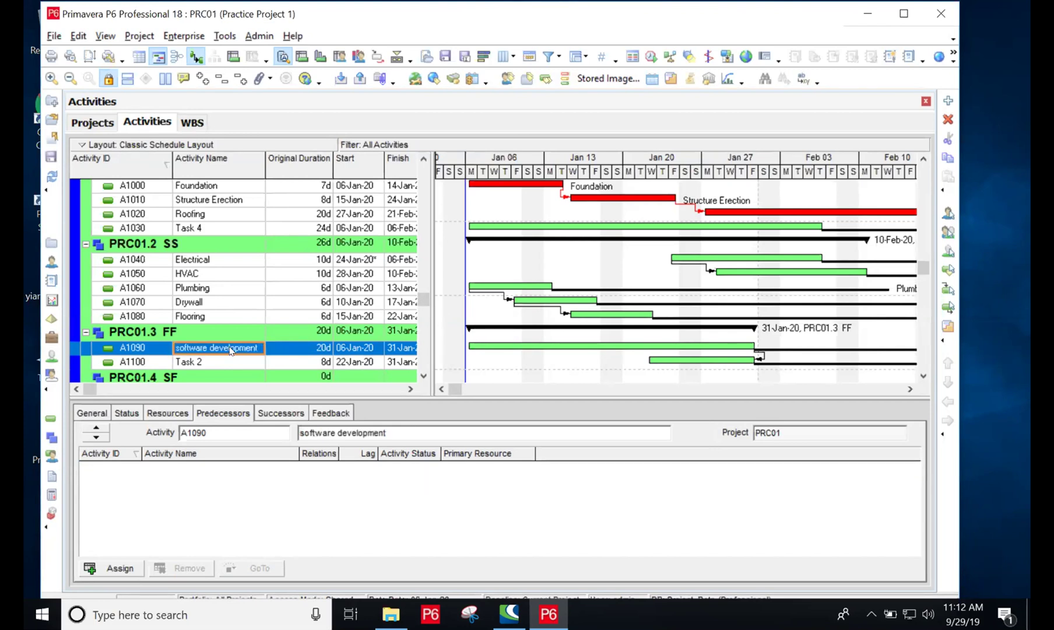
Step: Rename activity A1100 as "make user manual"
key(Down)
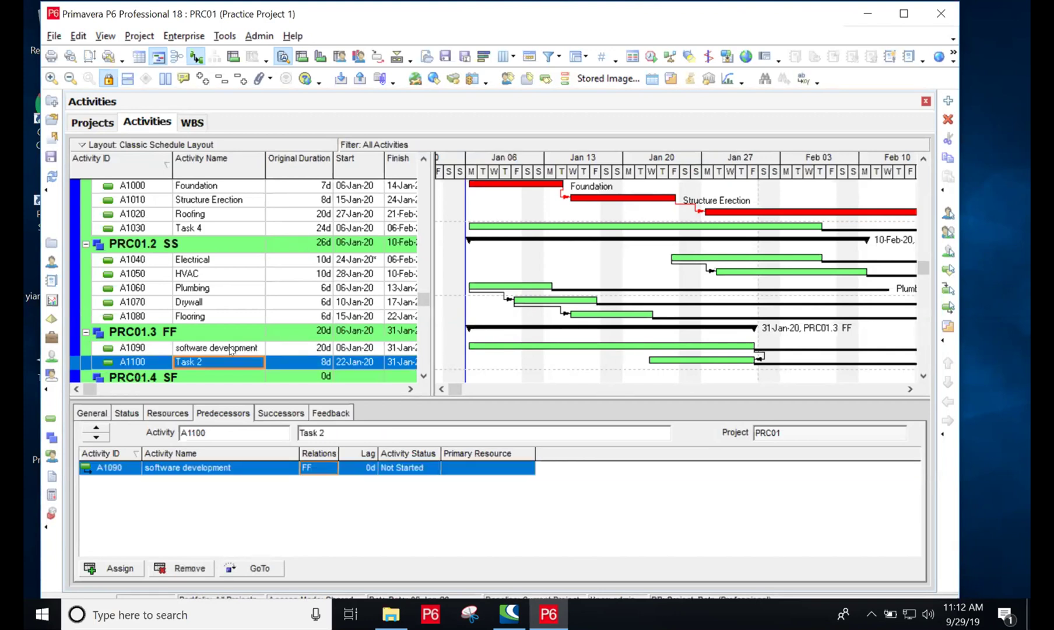
text(make)
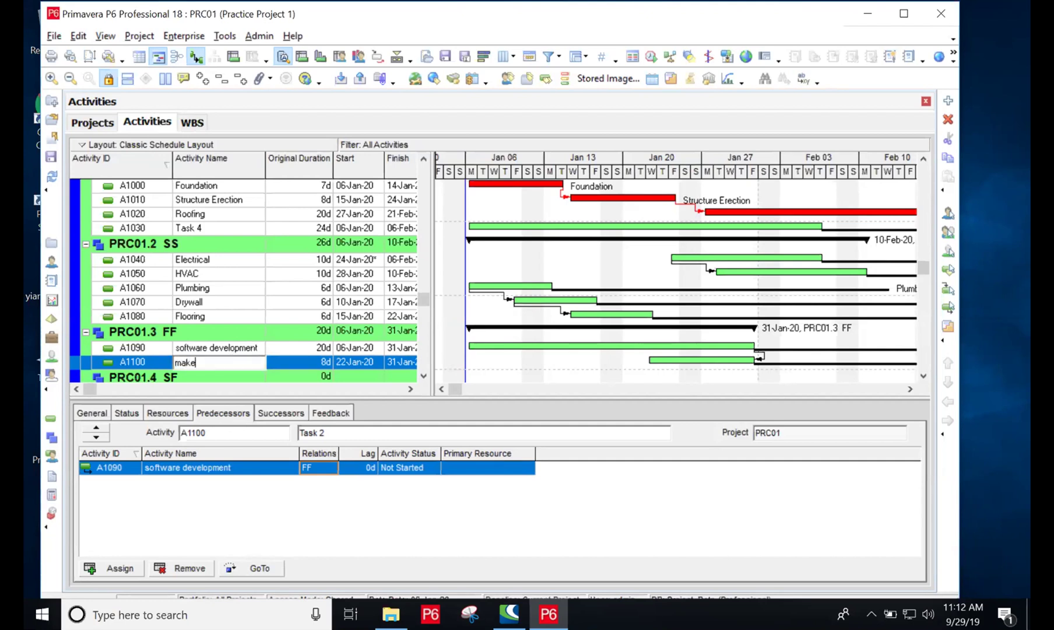
text( user manual)
key(Return)
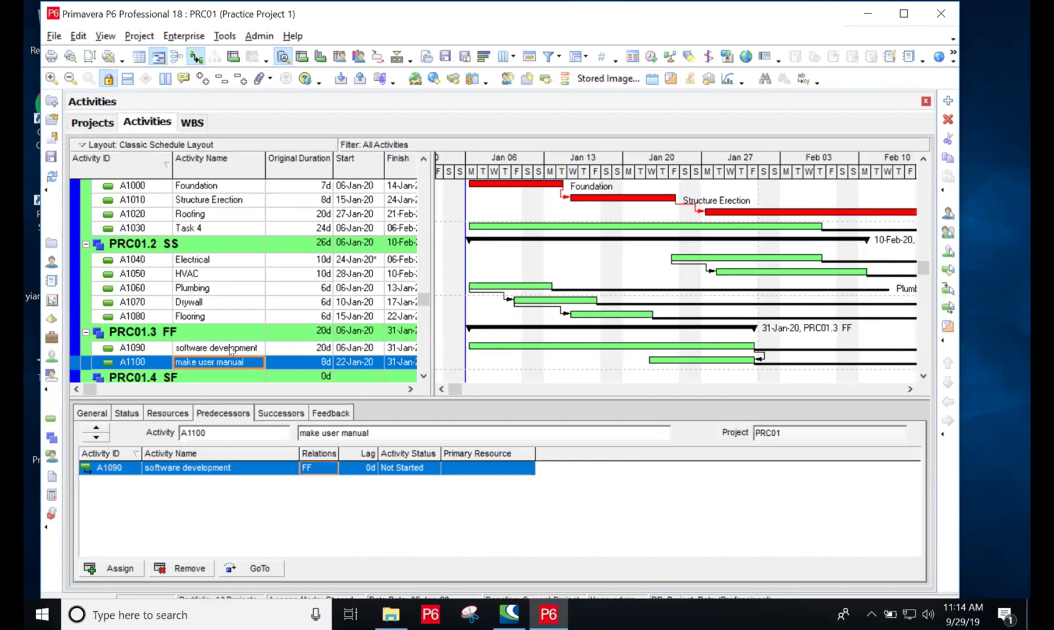
Step: Change the relationship between make user manual and its software development predecessor to FS
click(322, 467)
click(327, 468)
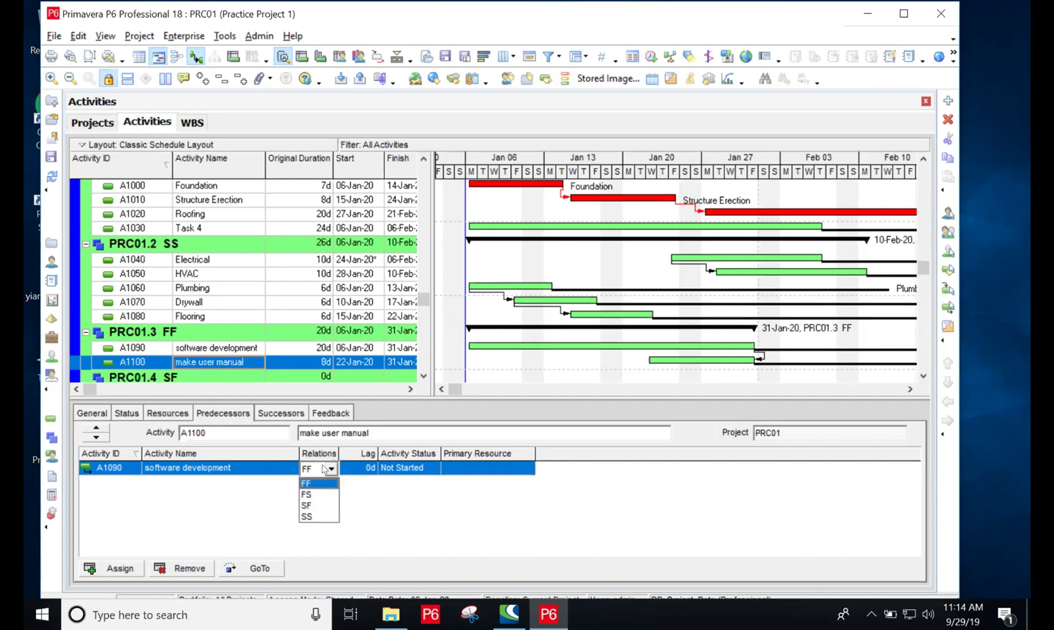
click(313, 494)
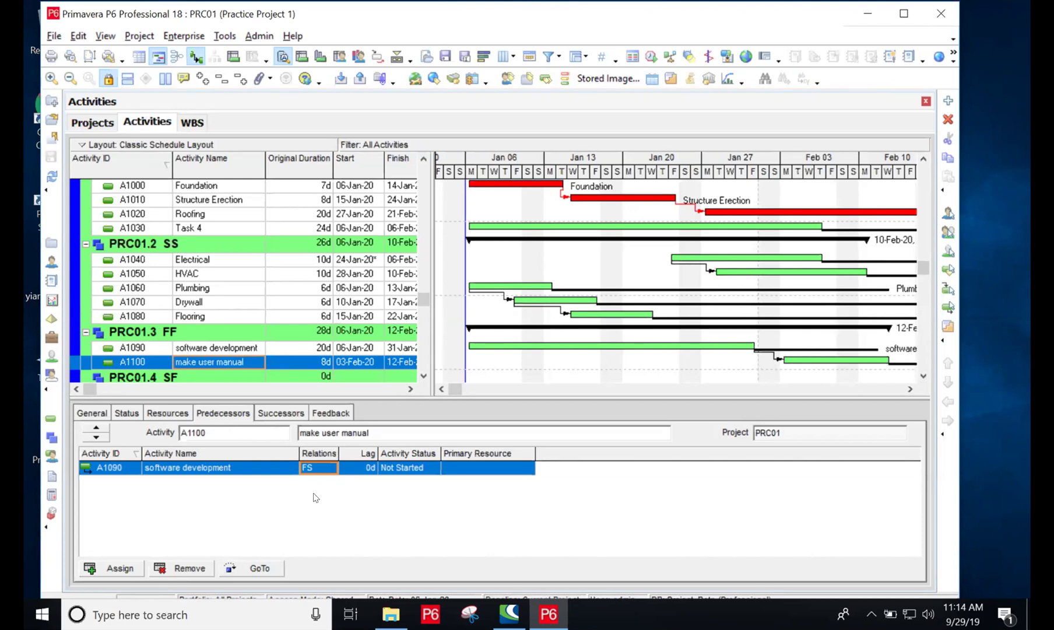
Step: Change the relationship between make user manual and its software development predecessor to SS
click(321, 336)
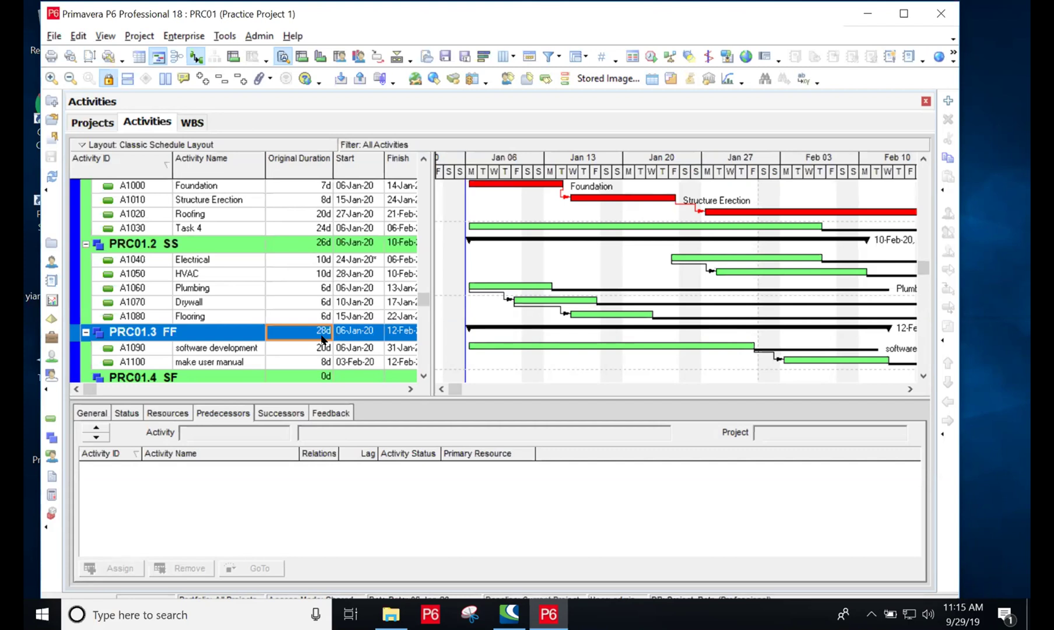
click(302, 360)
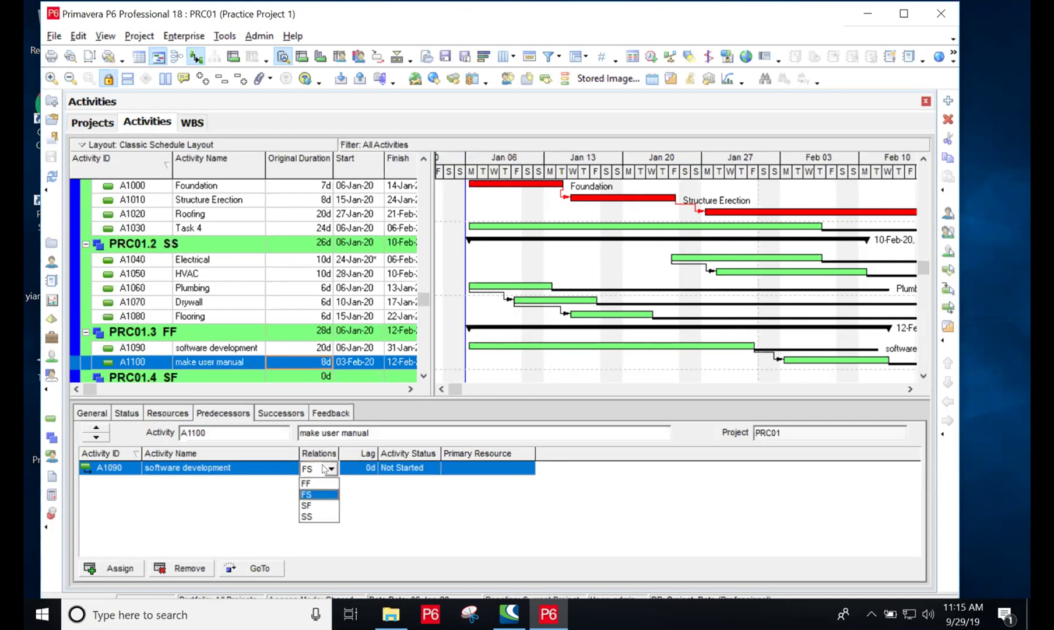
click(307, 517)
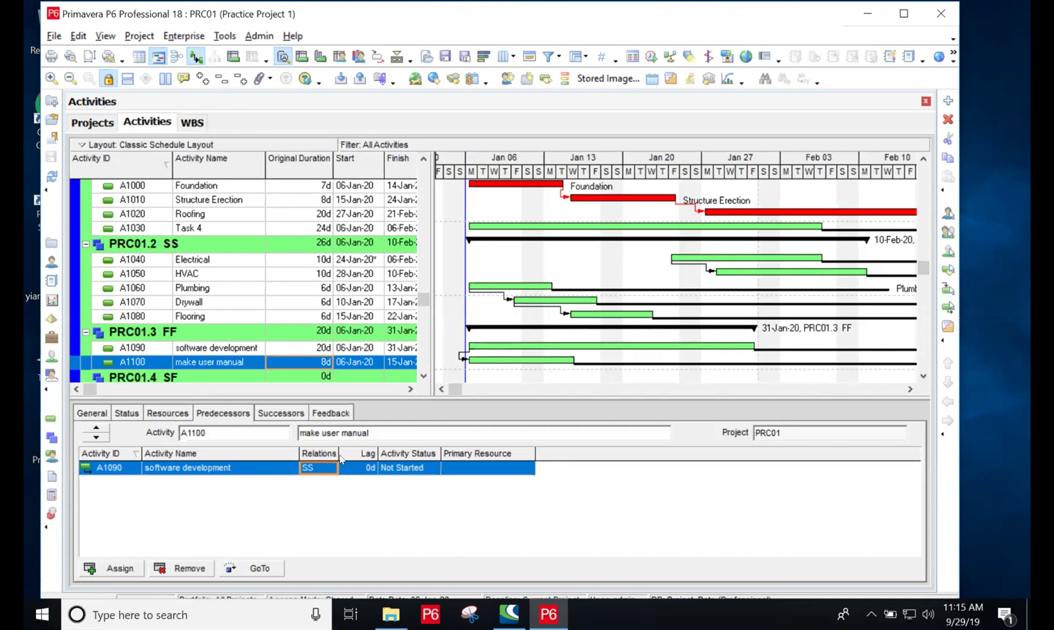
Step: Set the original duration of make user manual to 20 days
click(300, 356)
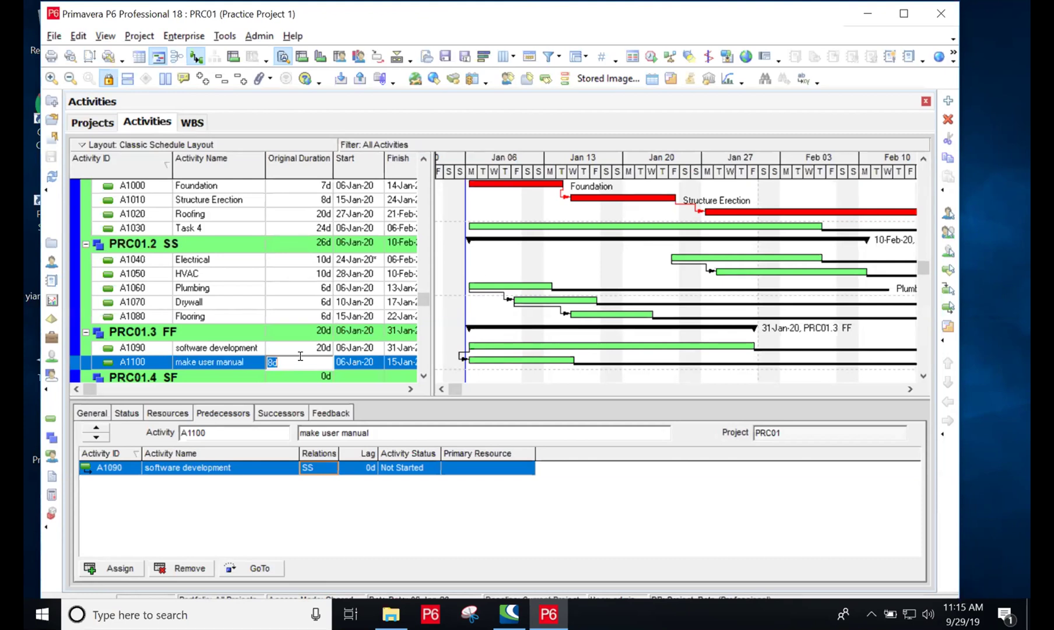
text(20)
key(Return)
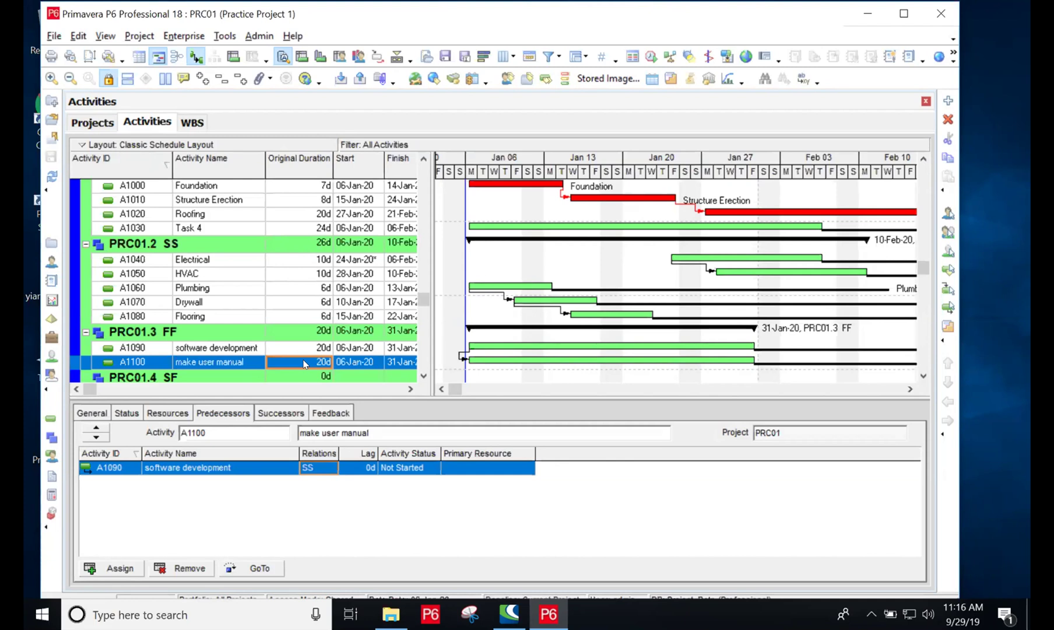
Step: Set the make user manual duration to 8d and its predecessor relationship to FF
text(8d)
key(Return)
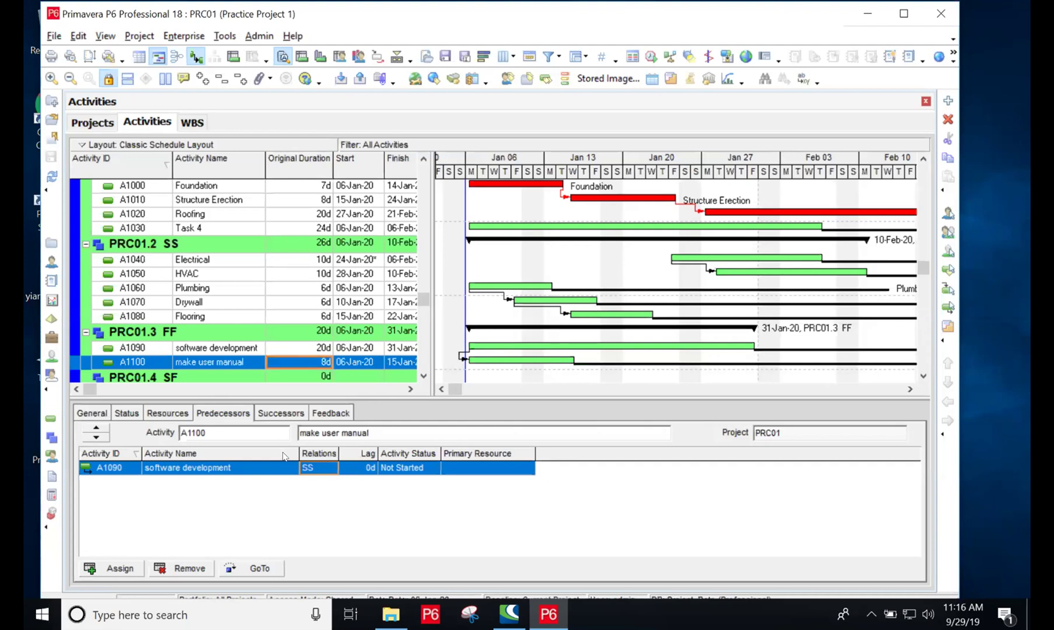
click(319, 468)
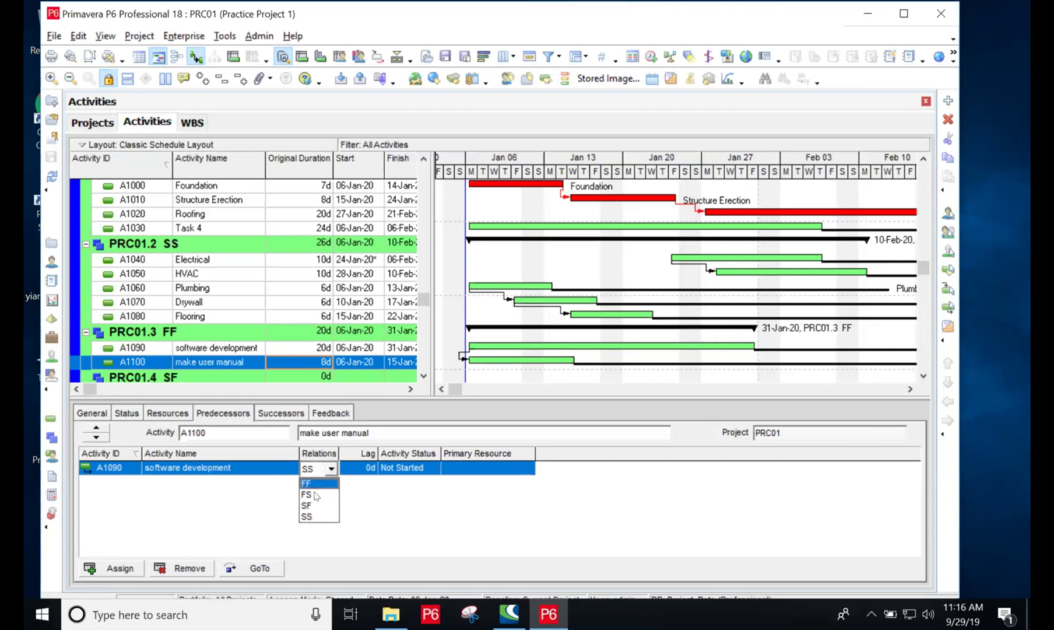
click(313, 483)
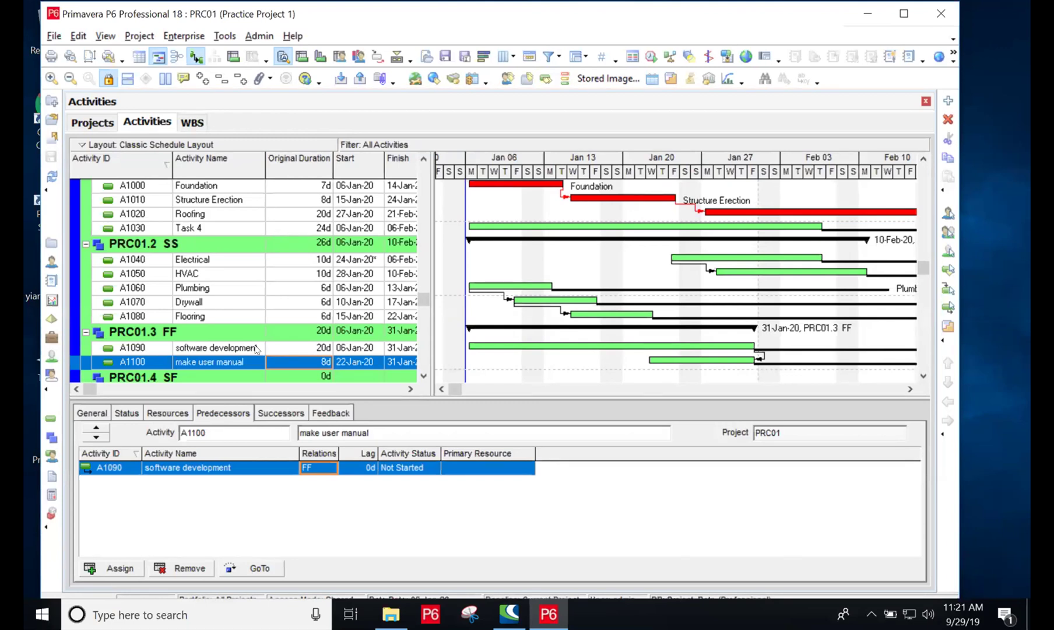
Step: Rename activity A1090 in the FF group as "Site Work"
click(251, 348)
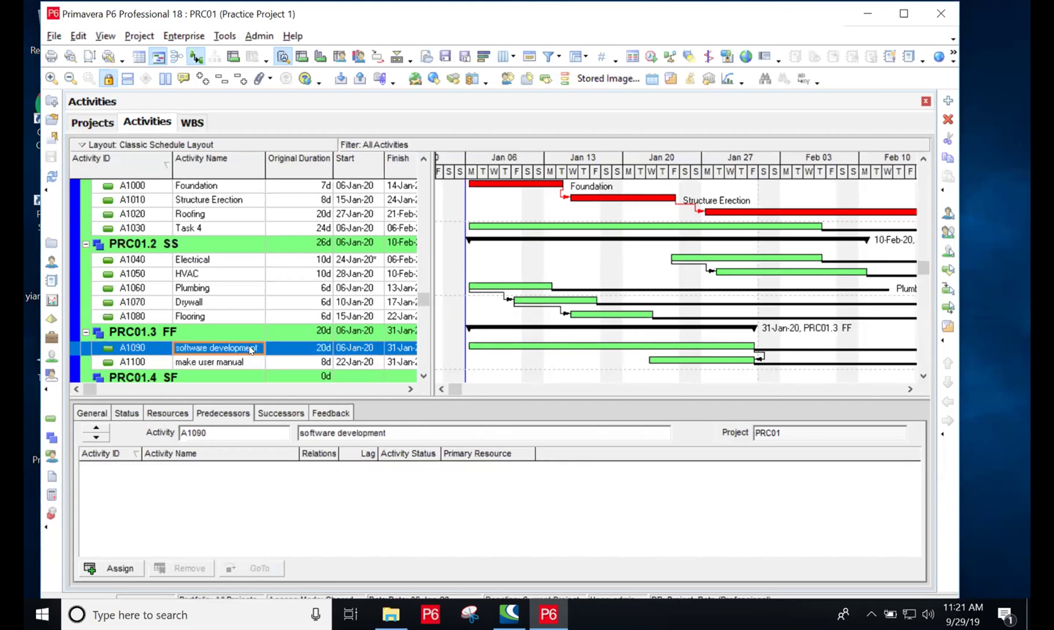
key(BackSpace)
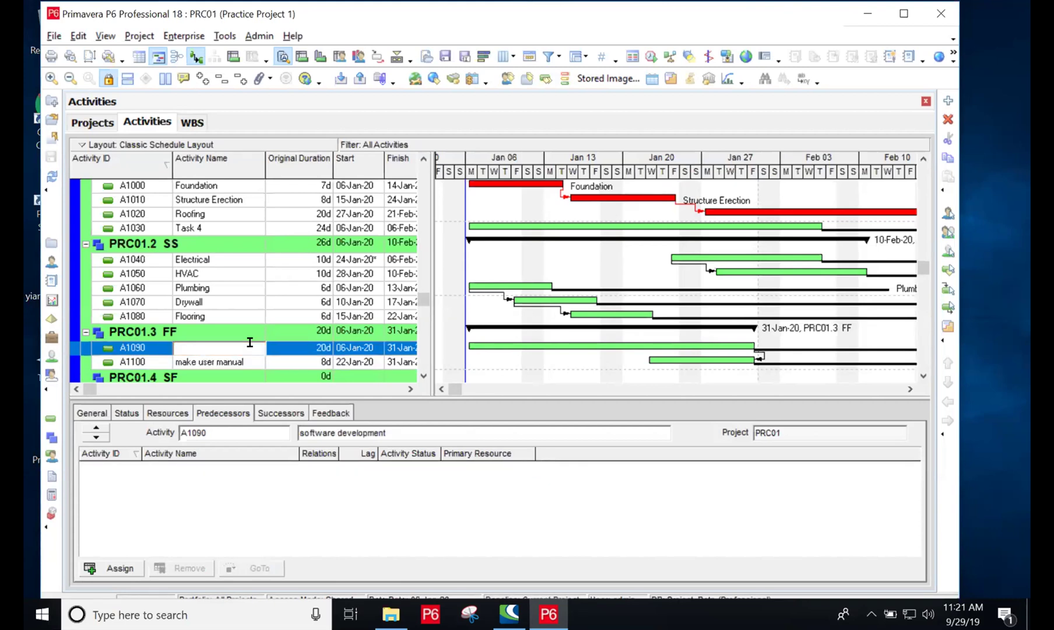
text(Site)
text(Work)
Step: Rename activity A1100 in the FF group as "Cages"
click(246, 358)
click(246, 356)
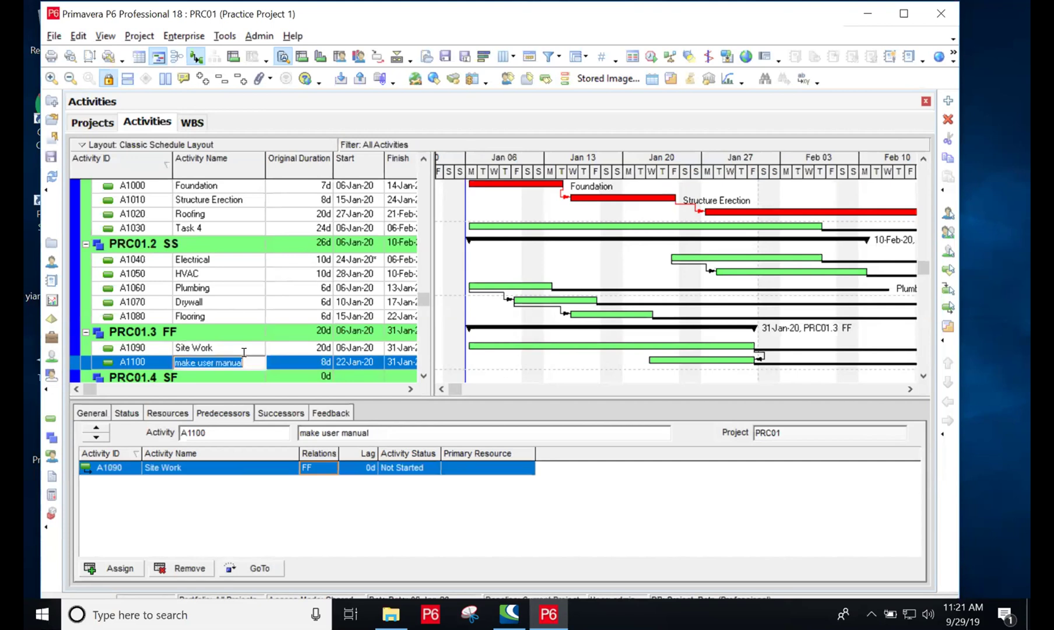
key(BackSpace)
key(BackSpace)
key(BackSpace)
key(BackSpace)
key(BackSpace)
key(BackSpace)
key(BackSpace)
key(BackSpace)
key(BackSpace)
key(BackSpace)
key(BackSpace)
key(BackSpace)
key(BackSpace)
key(BackSpace)
key(BackSpace)
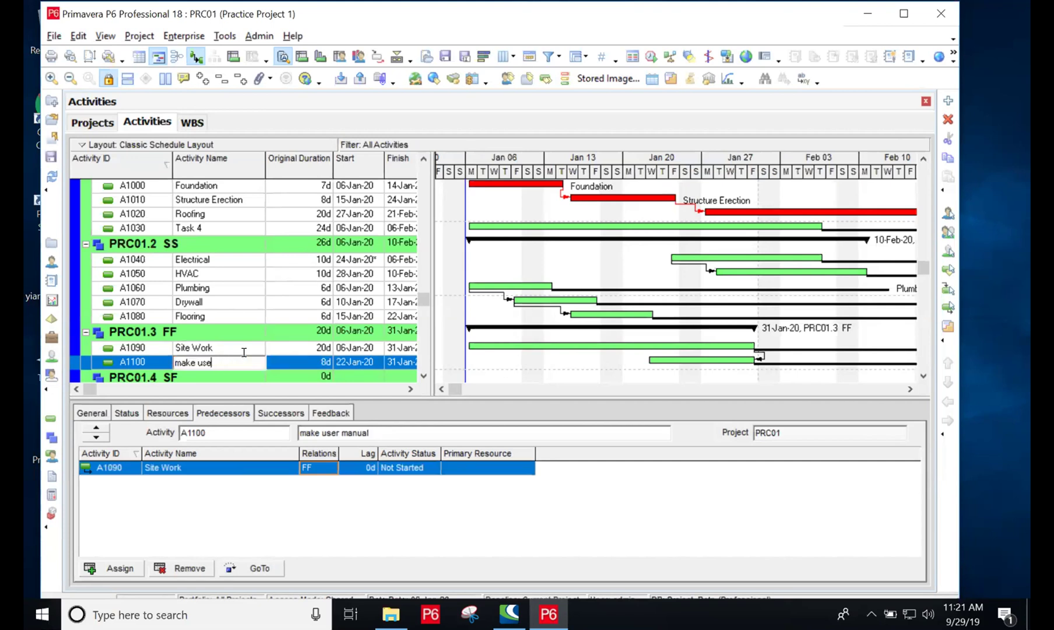
key(BackSpace)
text(Cages)
click(520, 361)
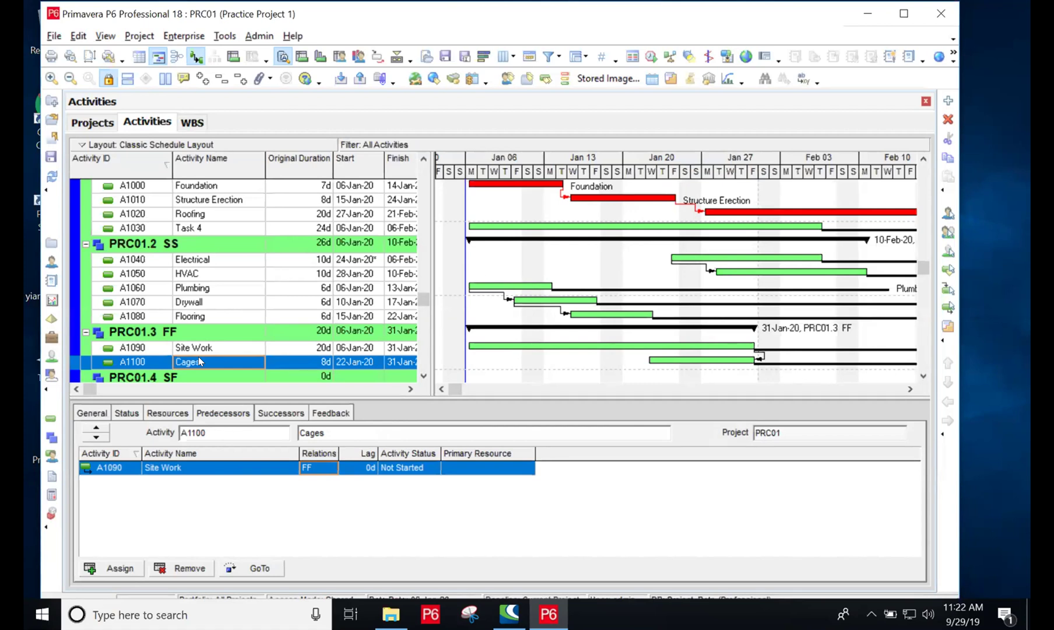
Step: Set the original duration of the Site Work activity to 5d
click(316, 361)
click(318, 360)
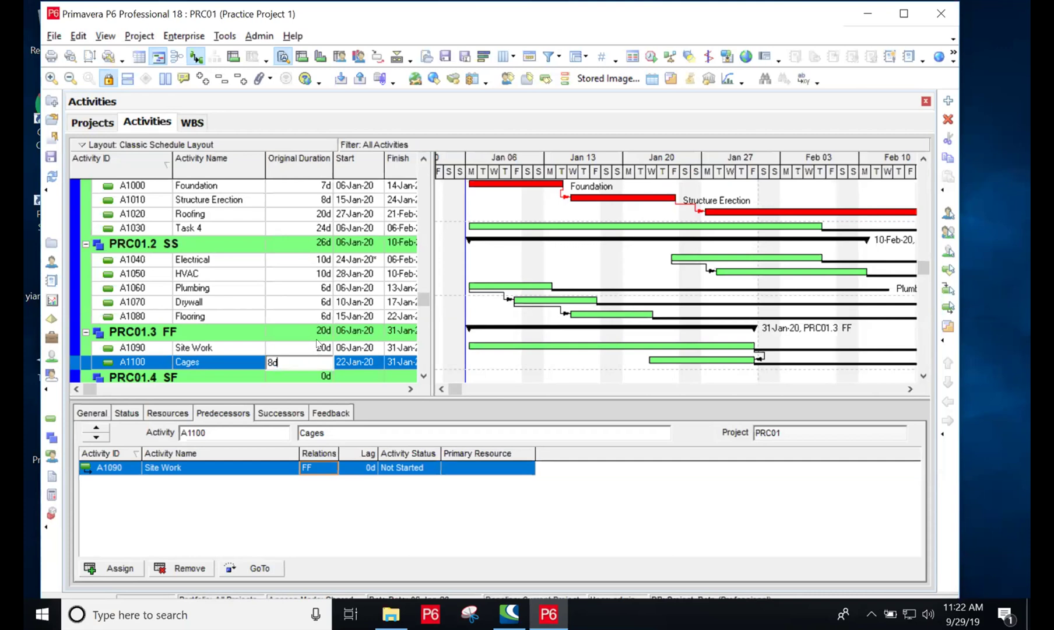
click(315, 341)
click(315, 341)
key(BackSpace)
key(BackSpace)
key(BackSpace)
text(5d)
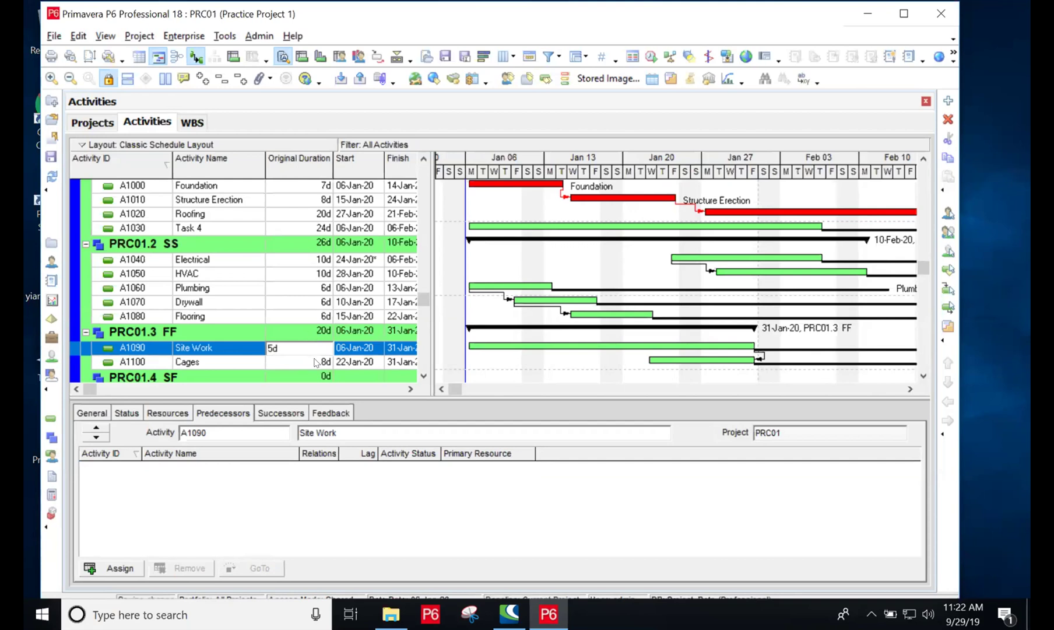
Step: Set the original duration of the Cages activity to 3d
click(315, 362)
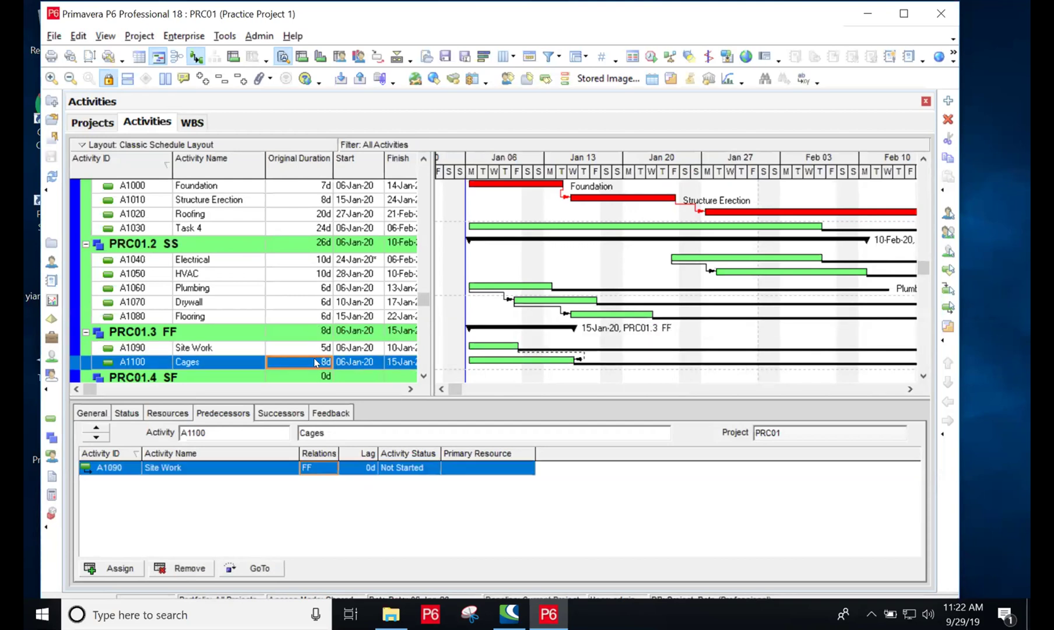
text(3d)
key(Return)
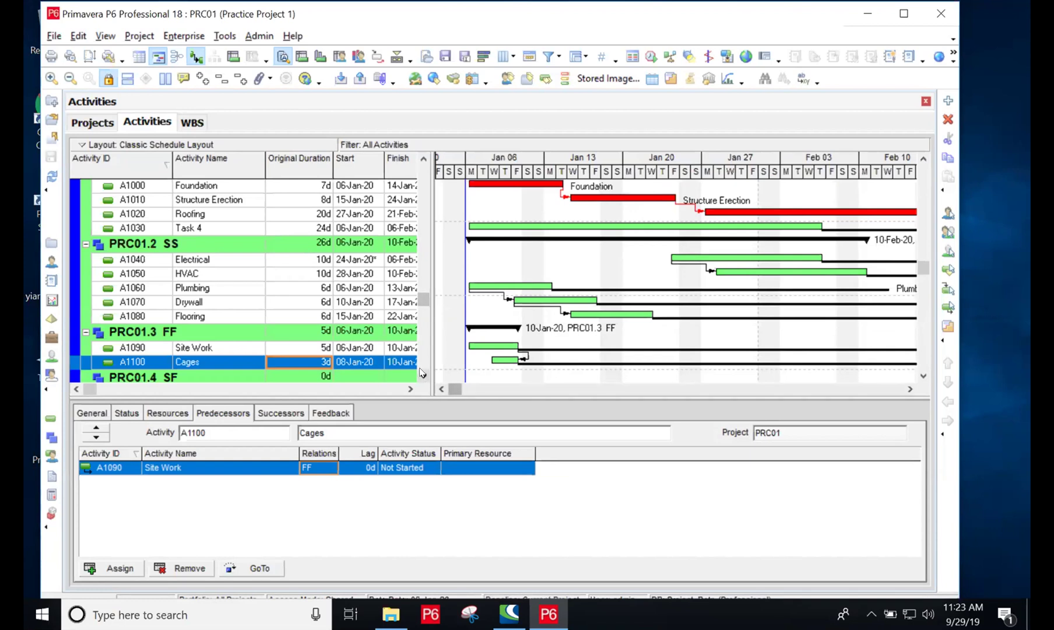
Step: Customize the activity details so that Notebook is added to the displayed tabs
click(422, 372)
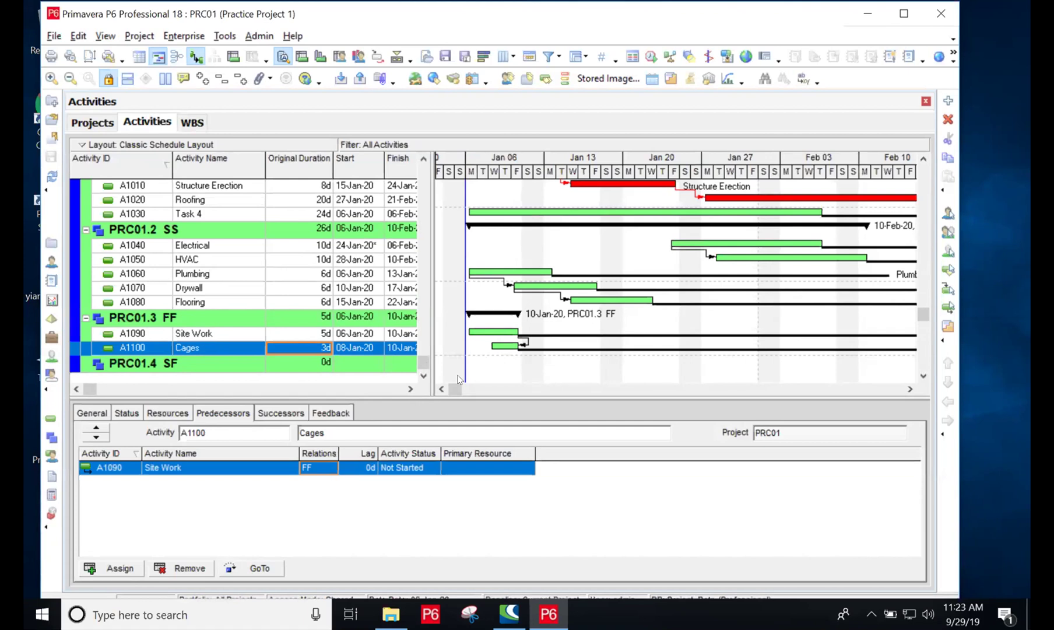
right_click(401, 412)
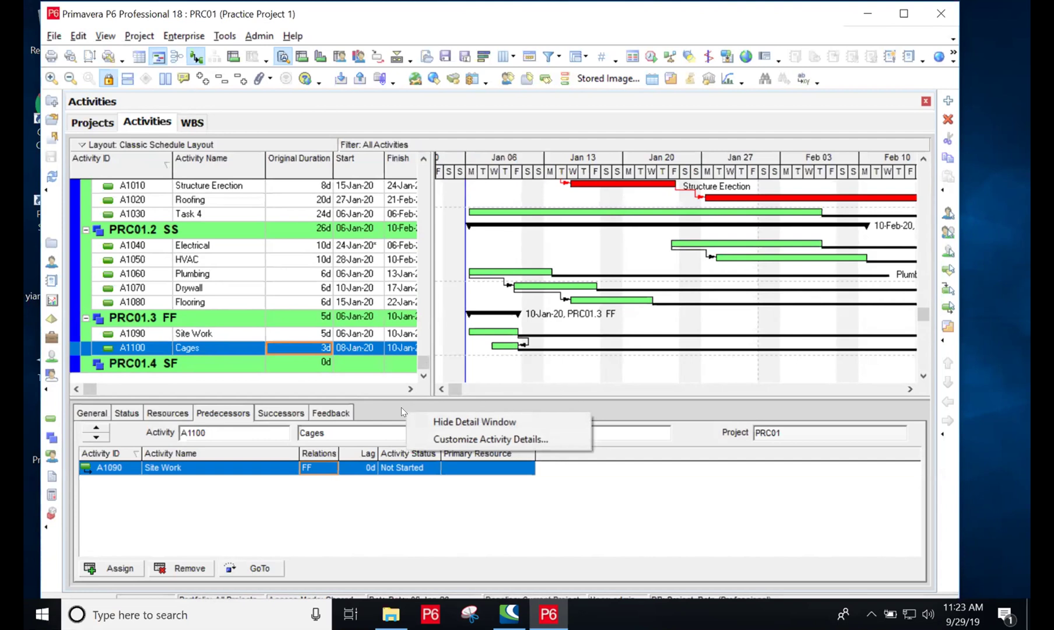
click(458, 439)
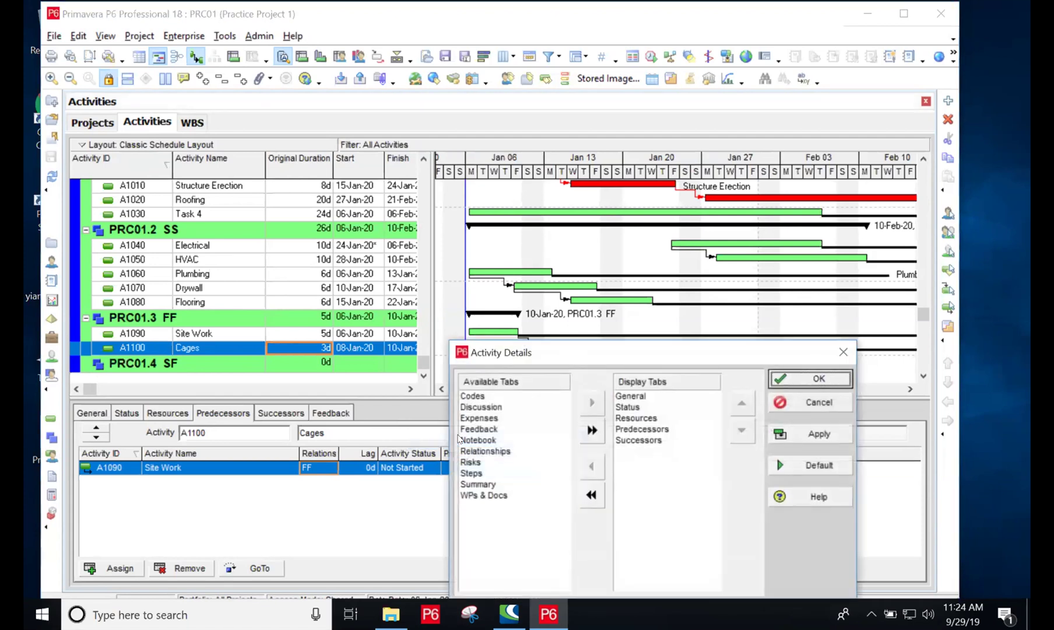
drag(611, 349, 561, 219)
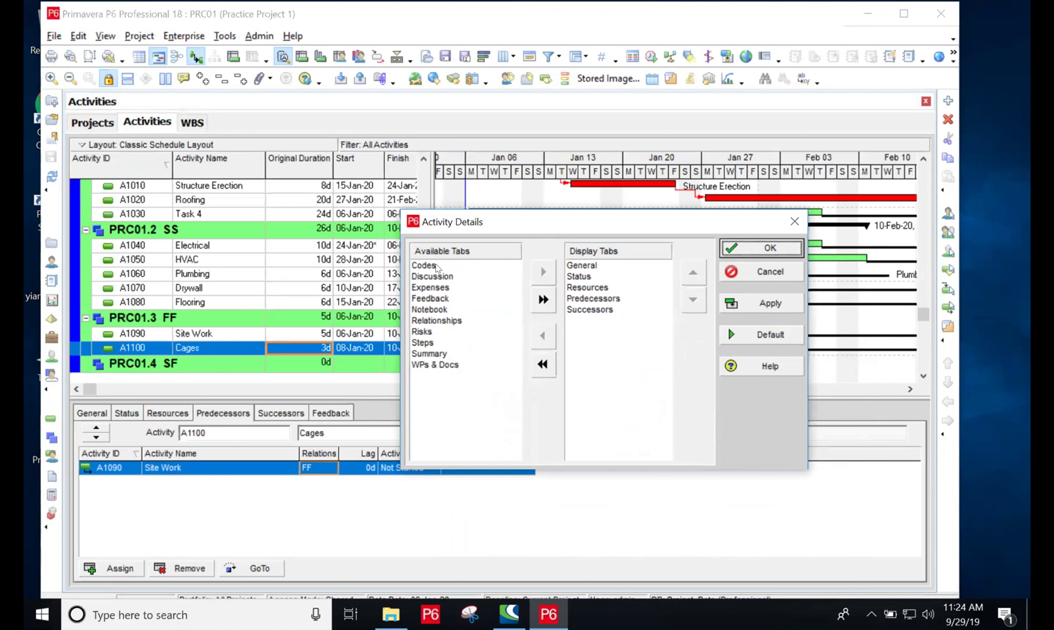
click(432, 310)
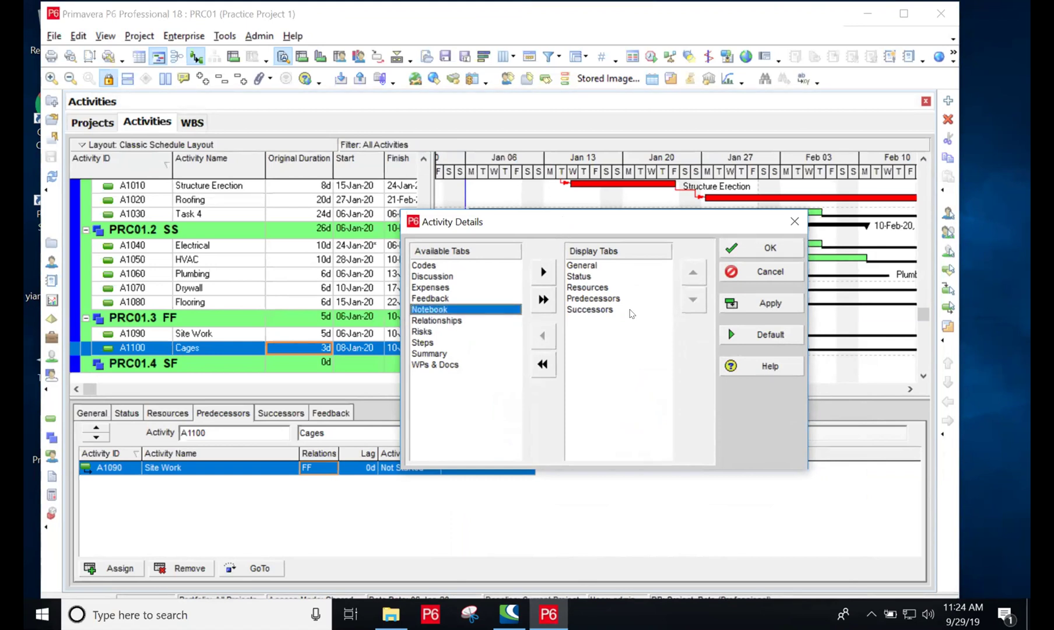
click(544, 272)
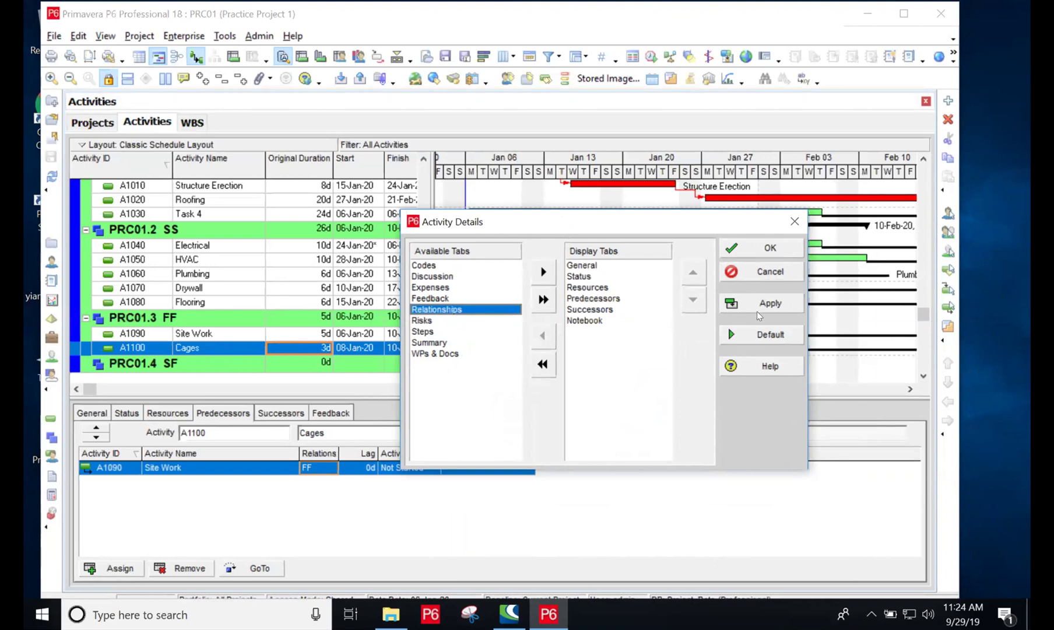
click(759, 250)
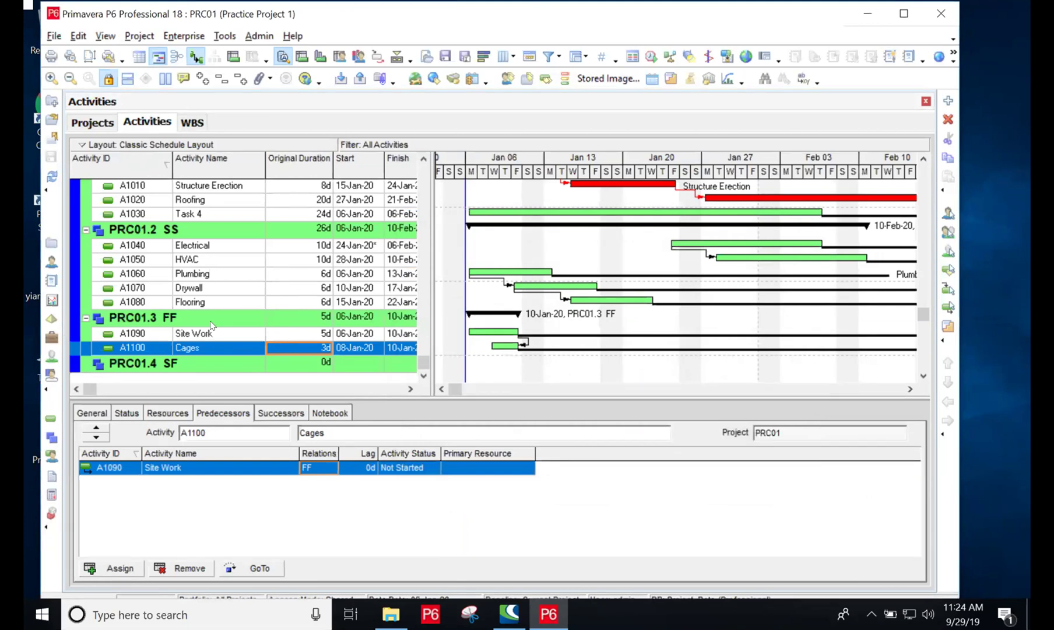
Step: Open the notebook of the Cages activity and browse the topics available for assignment
click(330, 414)
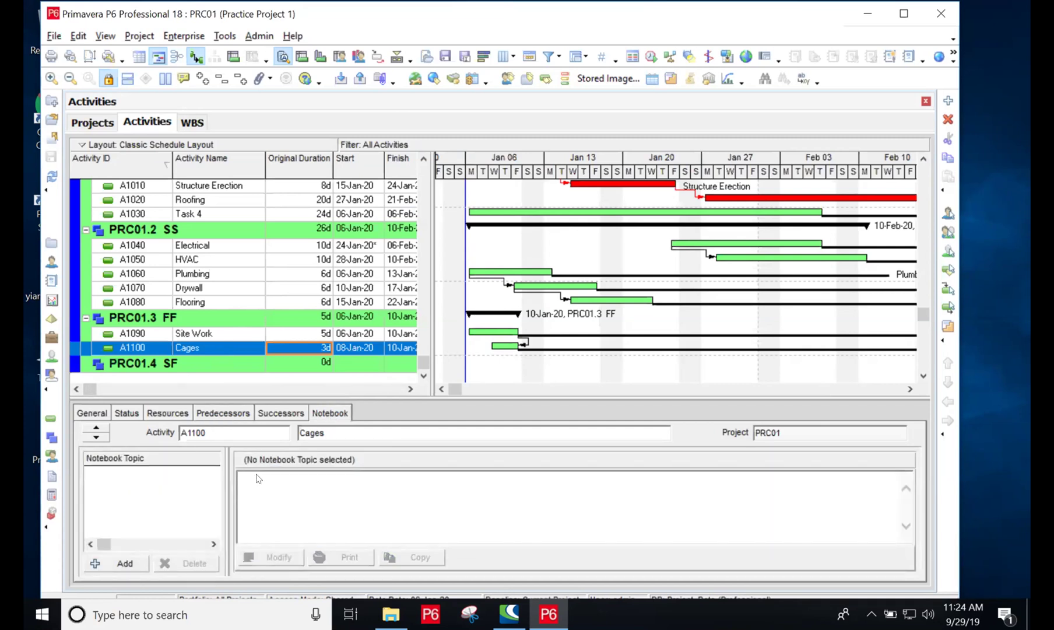
click(115, 569)
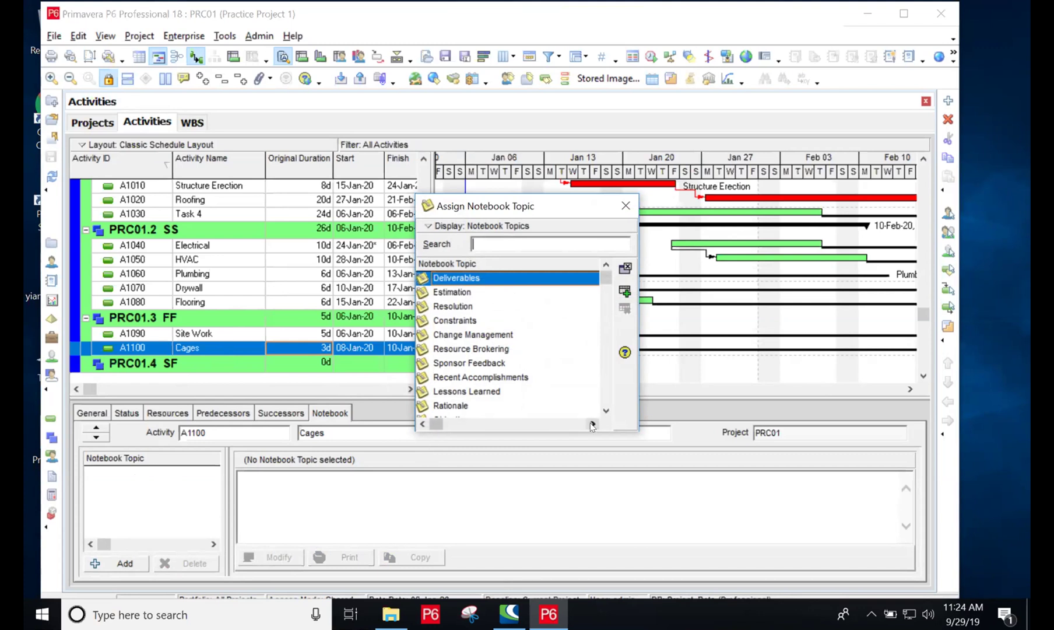
click(592, 424)
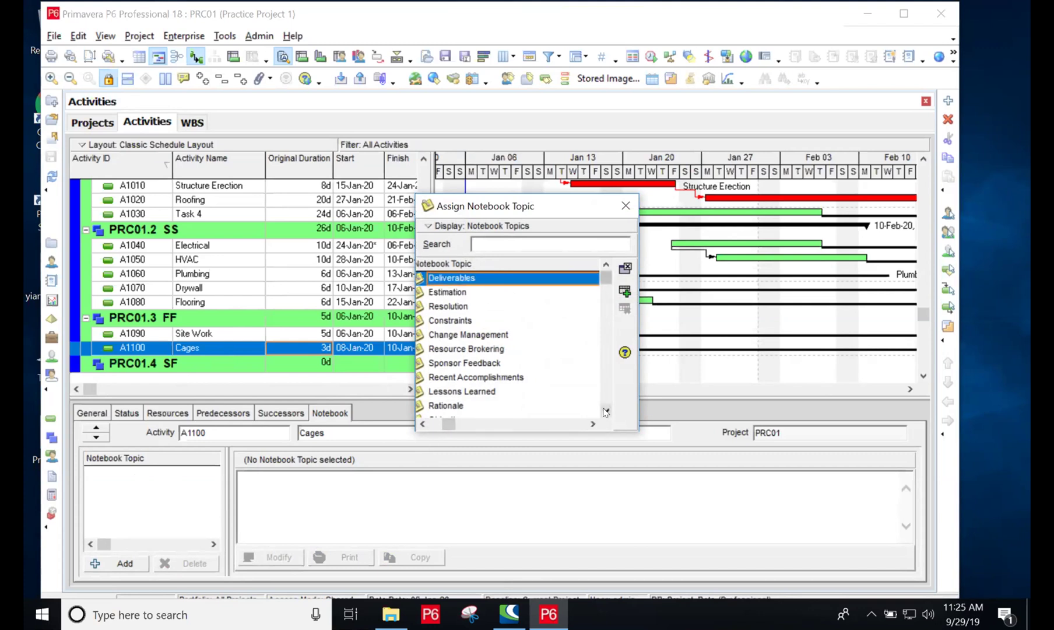
click(605, 412)
click(604, 411)
click(605, 412)
click(605, 412)
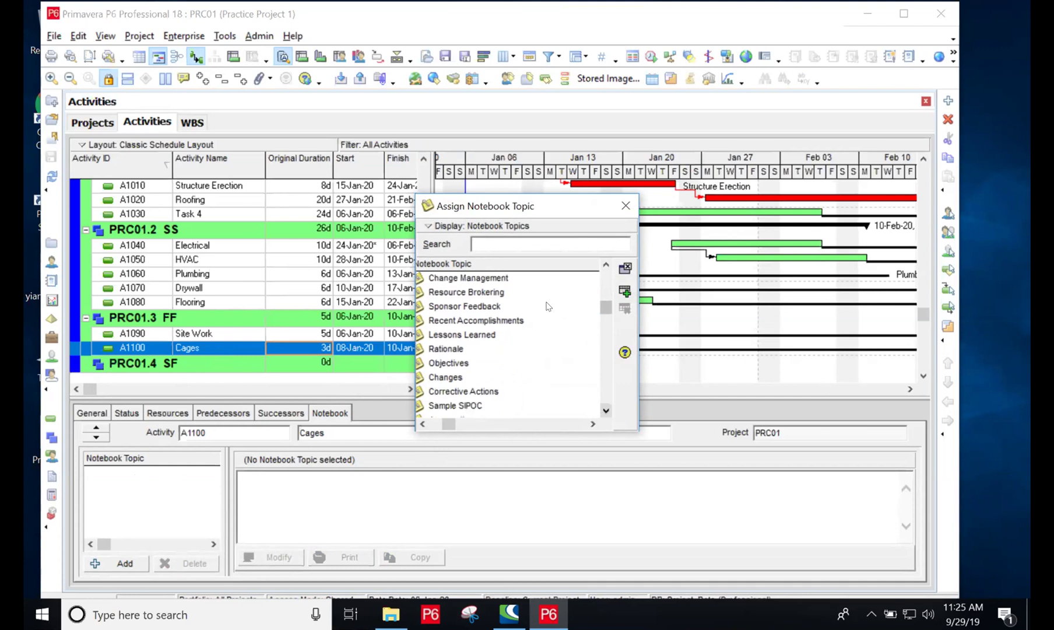
Step: Search the available notebook topics for "General", and clear the search
click(510, 237)
text(General)
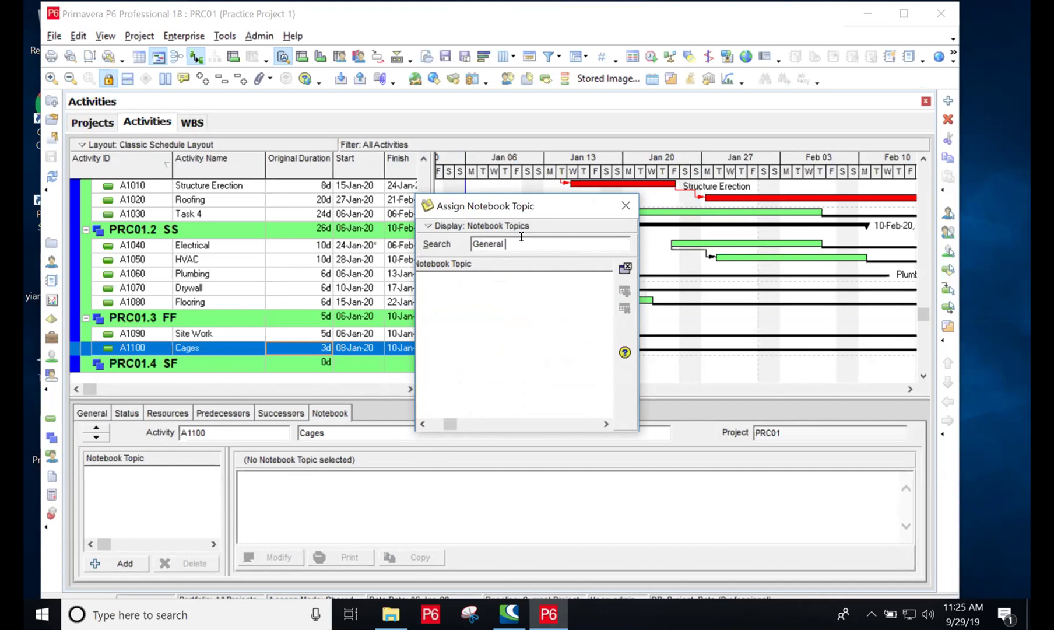
key(BackSpace)
key(BackSpace)
key(BackSpace)
key(BackSpace)
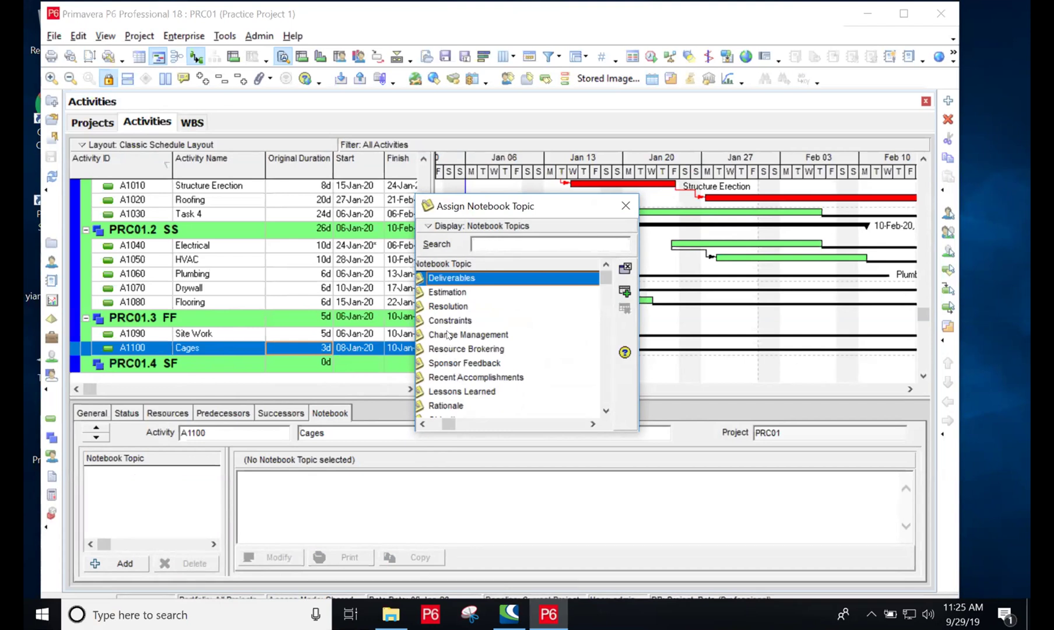
Step: Assign the Rationale notebook topic to the Cages activity and close the topic list
click(466, 408)
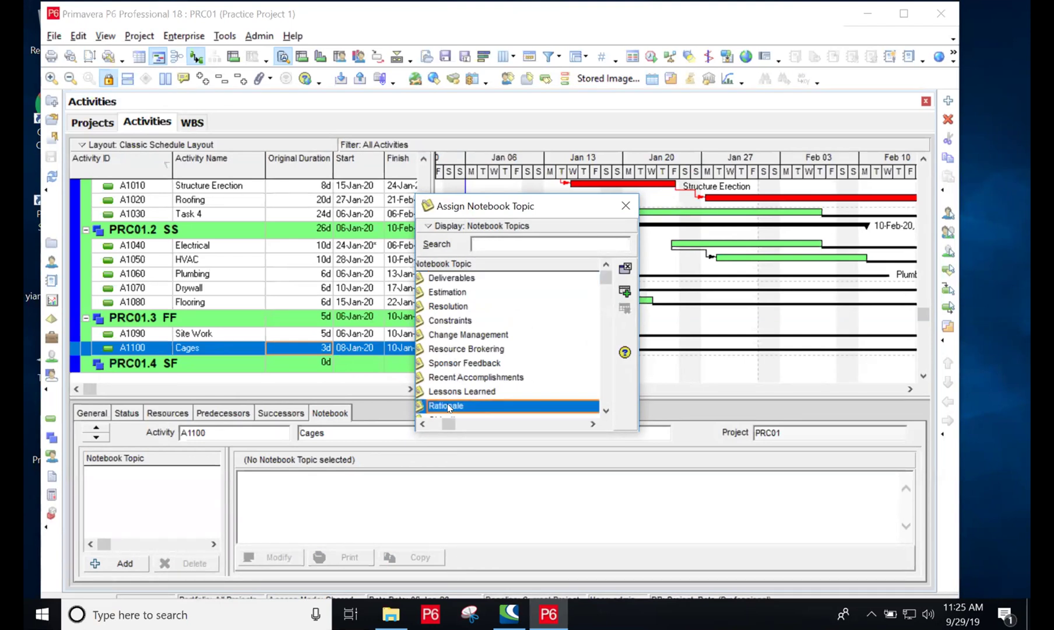
click(624, 290)
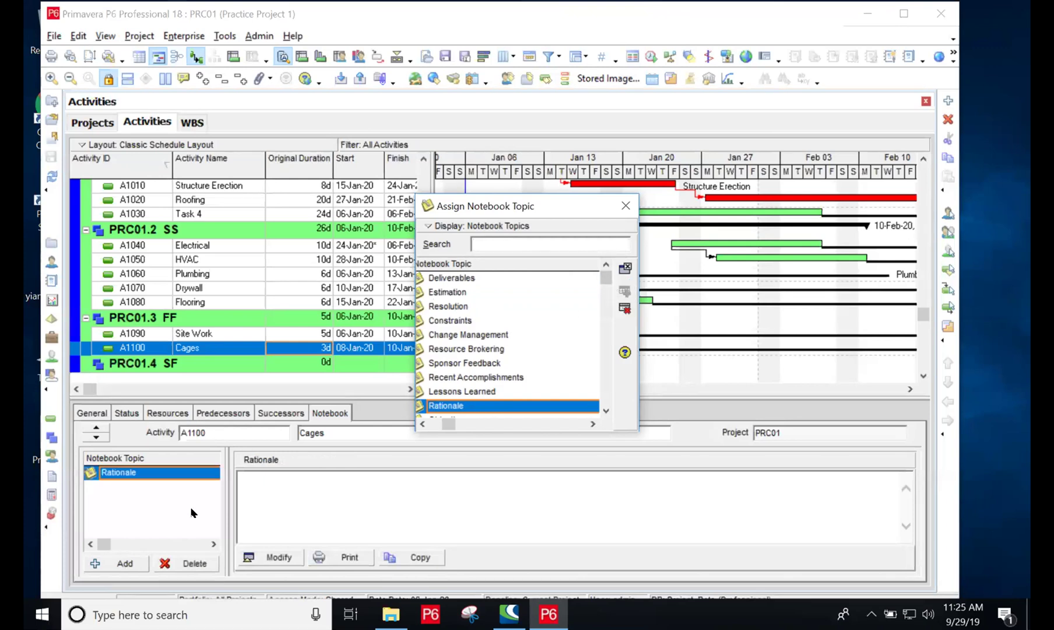
click(626, 205)
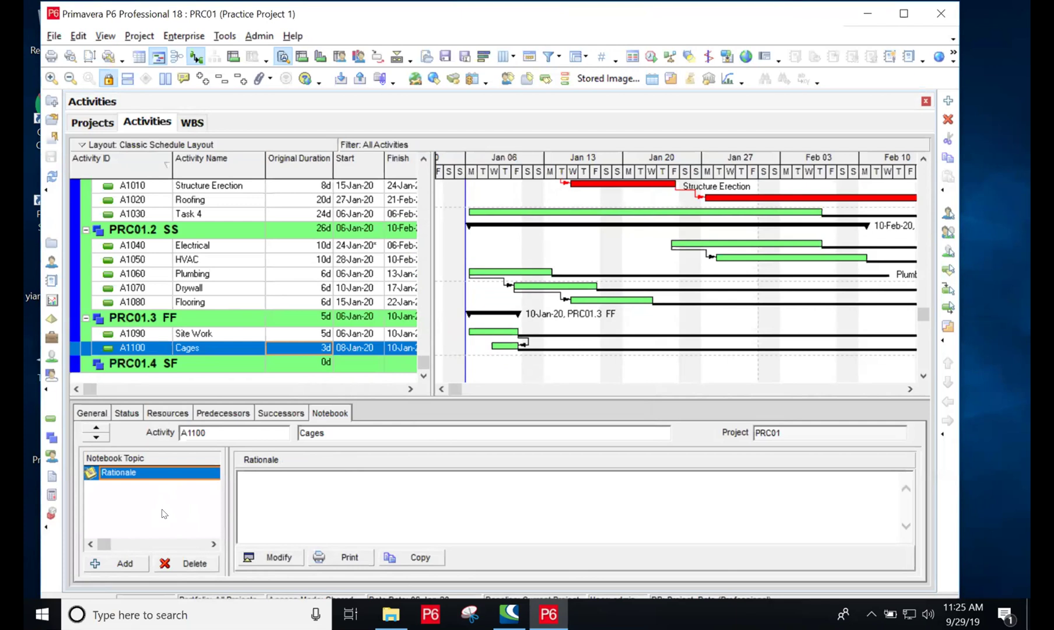
Step: Enter the note "Cages are the reinforced rebar." under the Rationale topic of the Cages activity
click(260, 557)
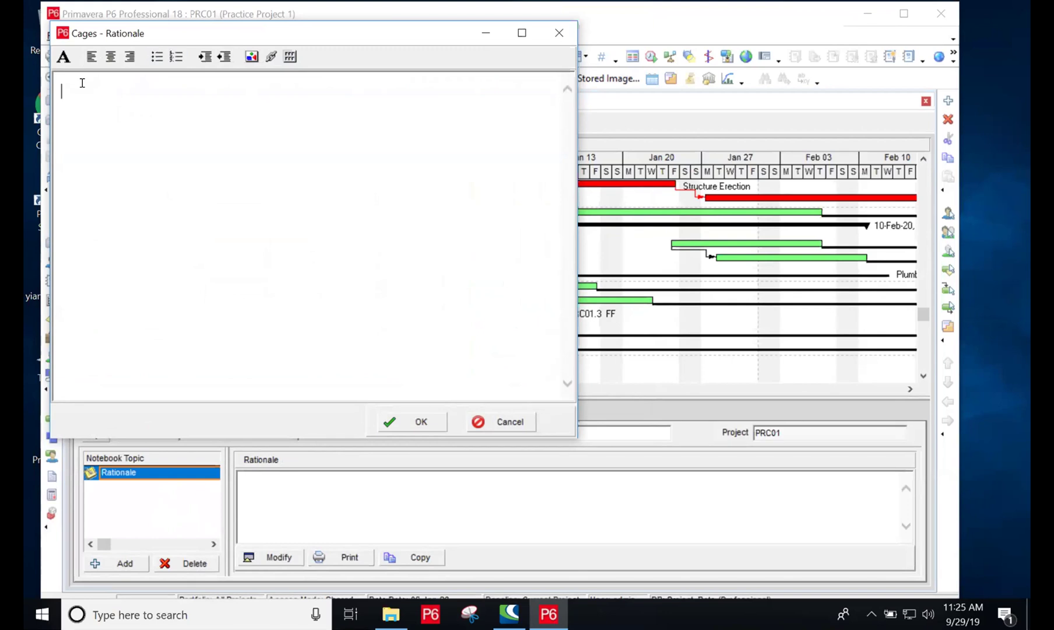
text(Cages are the reinforced )
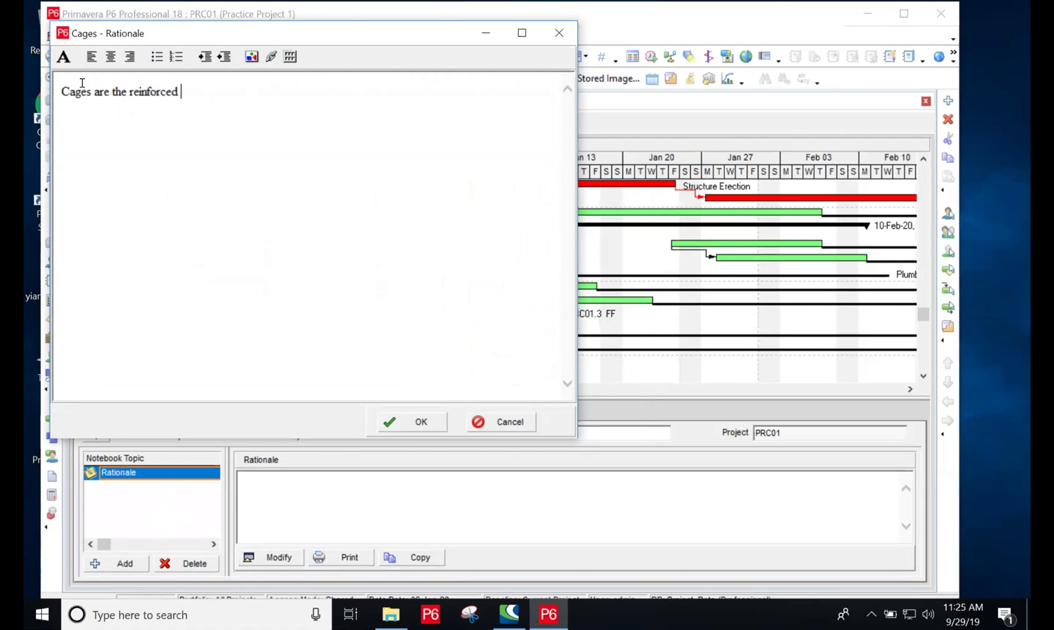
text(rebar.)
click(399, 421)
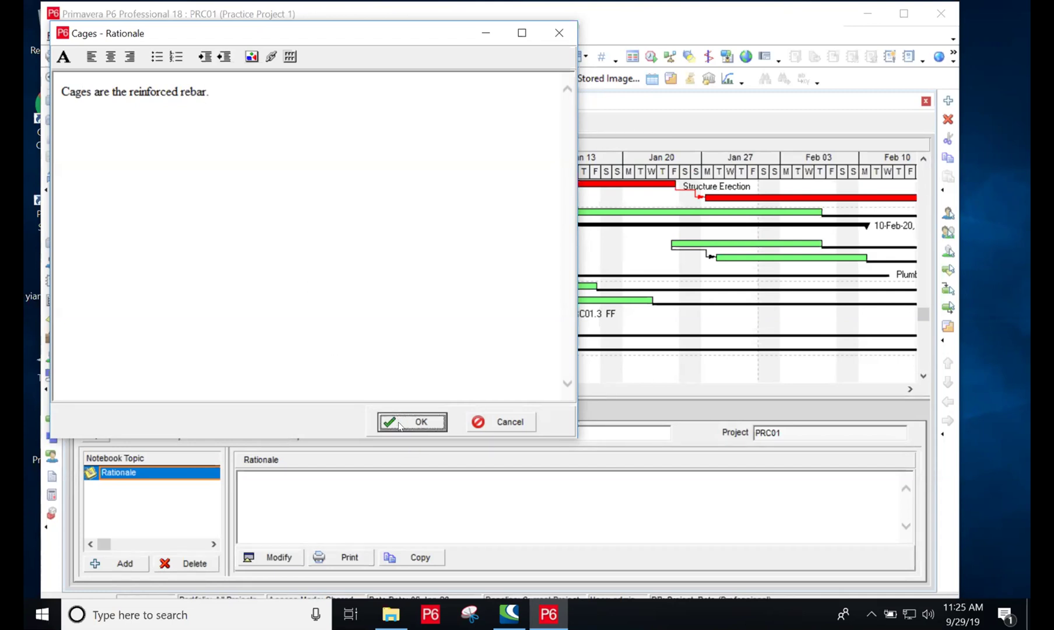
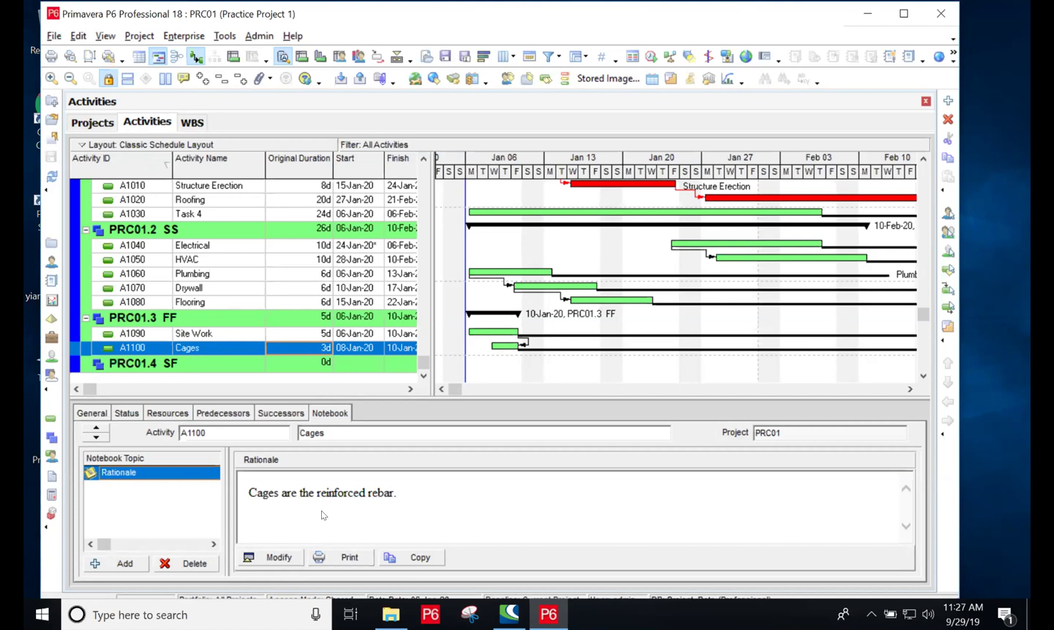
Step: Add a new notebook topic named "General Notes" in the Admin Categories
click(259, 37)
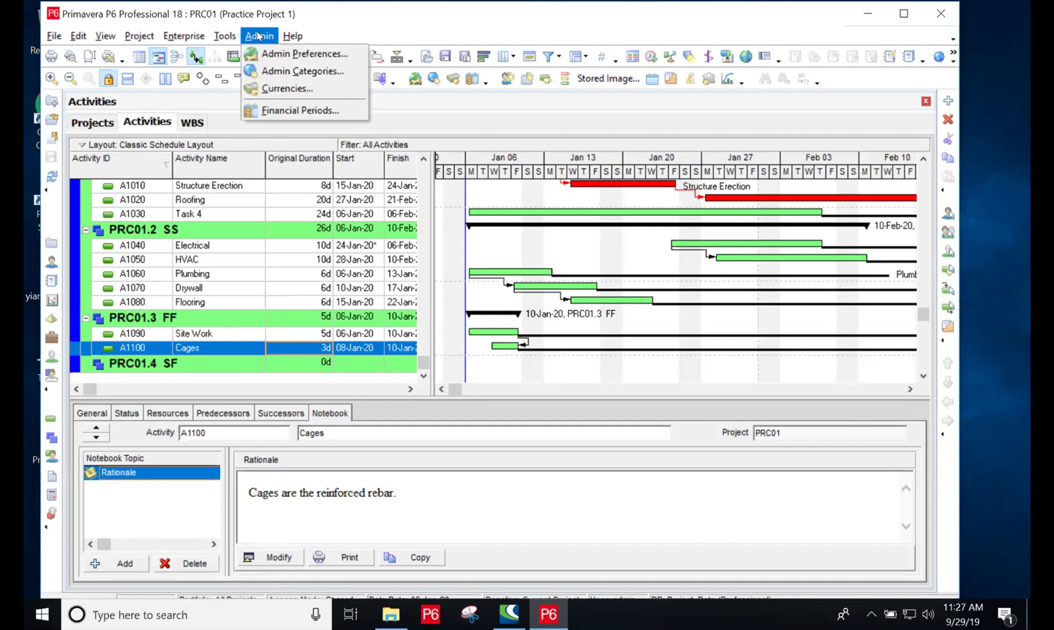
click(291, 71)
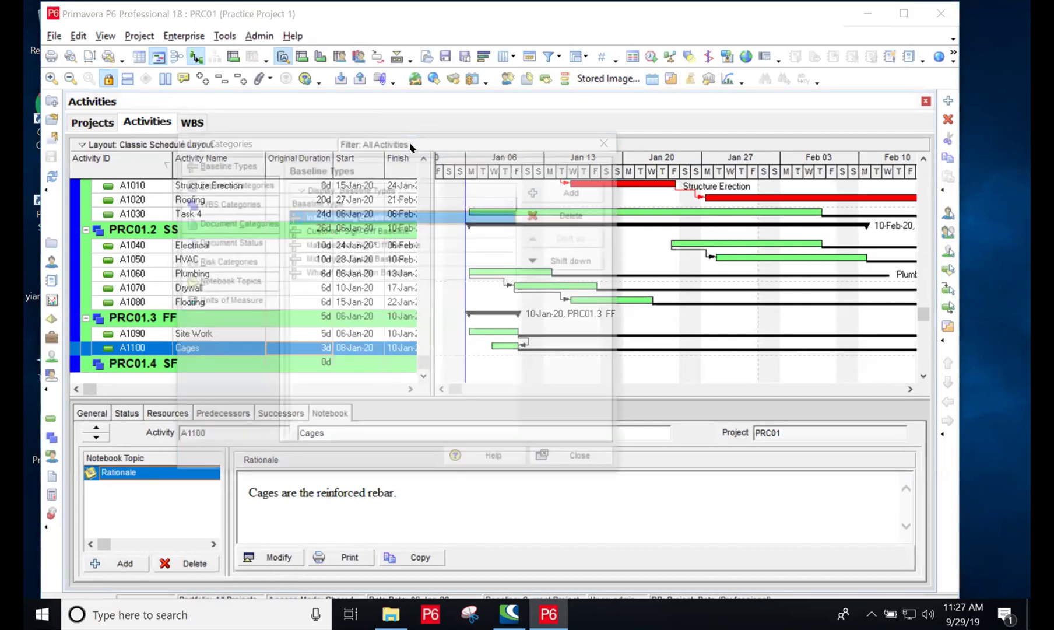
drag(564, 142, 680, 47)
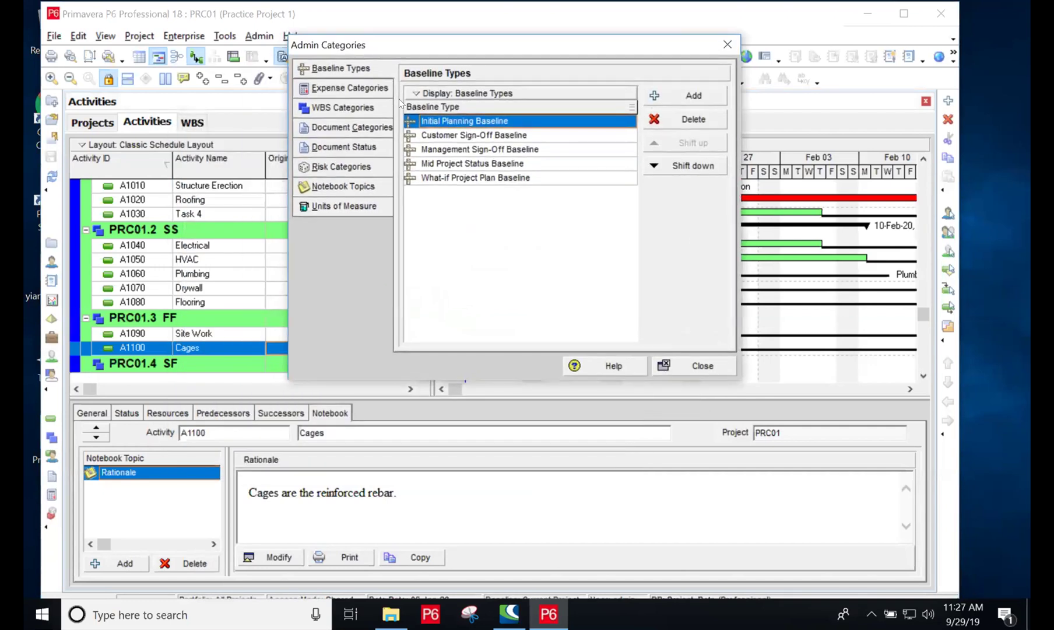
click(349, 186)
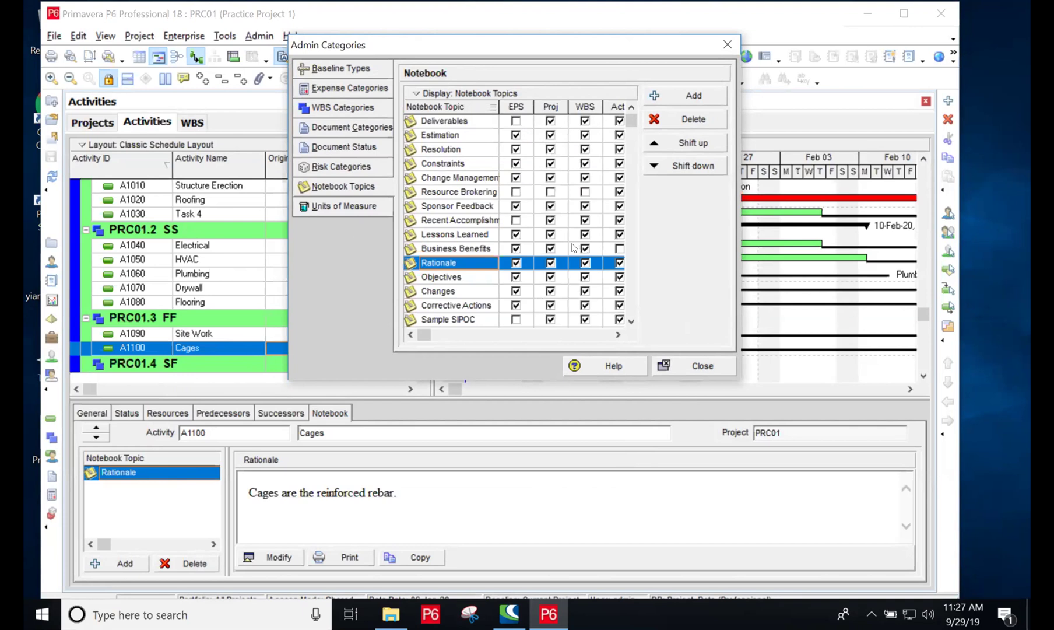
click(691, 98)
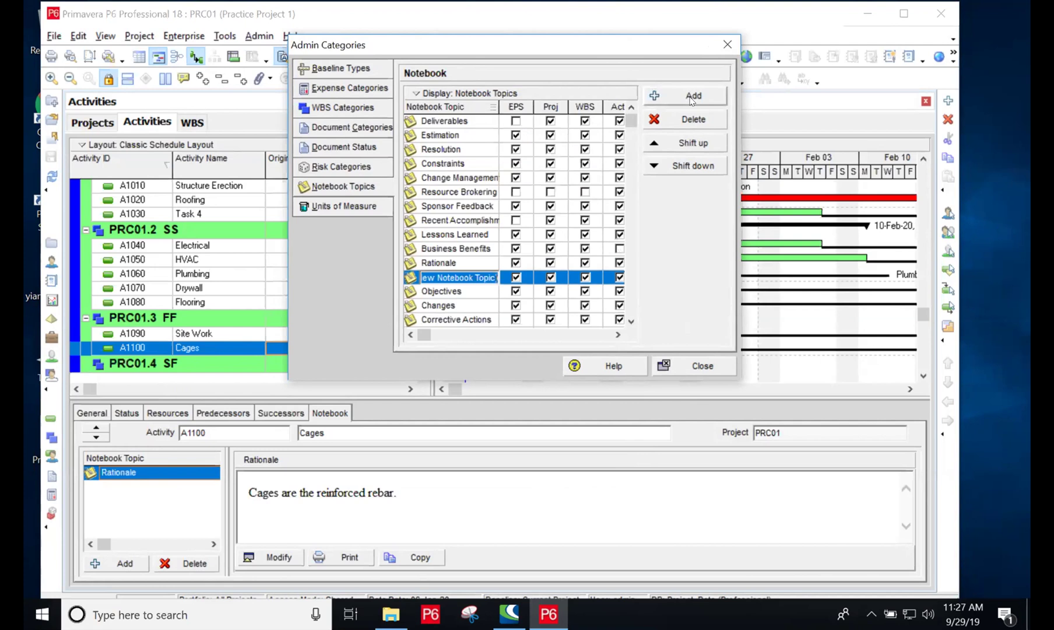
text(General Notes)
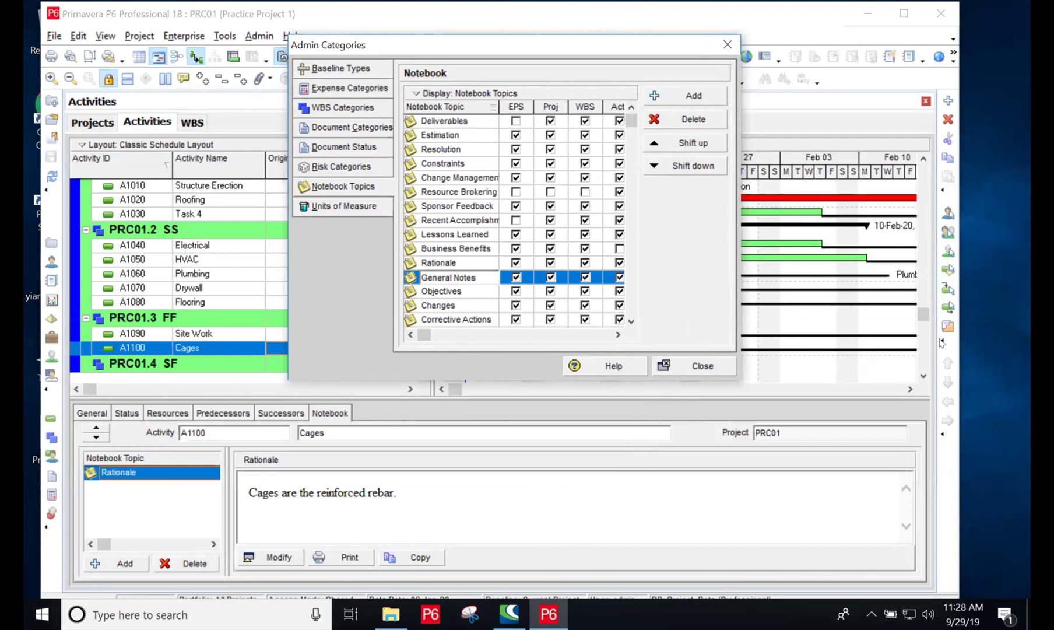
Step: Move the General Notes topic up to the first place in the notebook topics and close Admin Categories
click(671, 144)
click(671, 143)
double_click(672, 144)
click(672, 143)
double_click(672, 143)
click(672, 143)
double_click(672, 143)
click(672, 143)
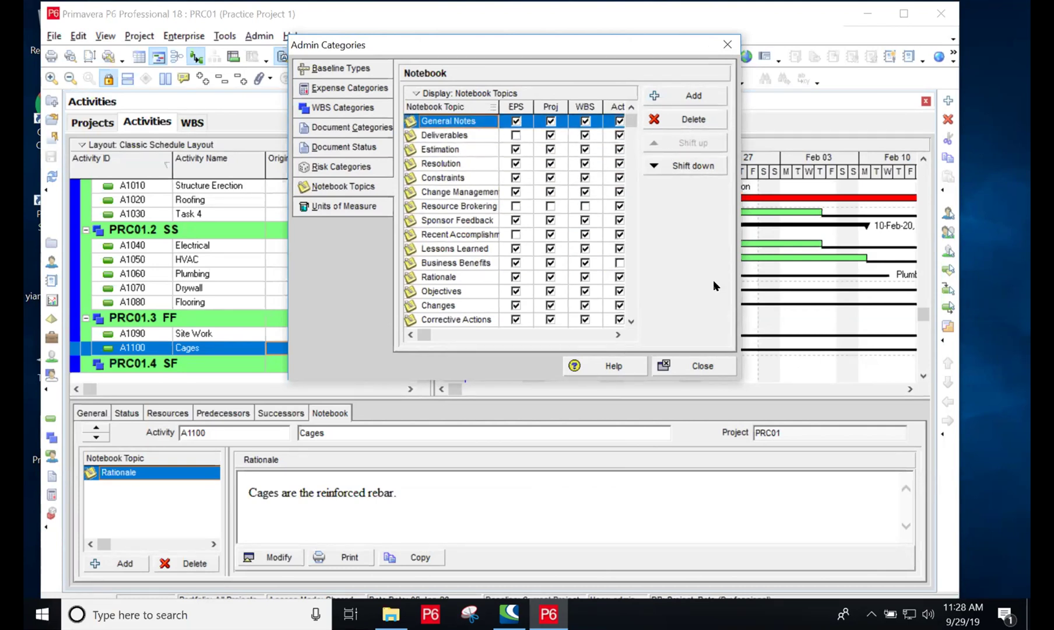
click(701, 364)
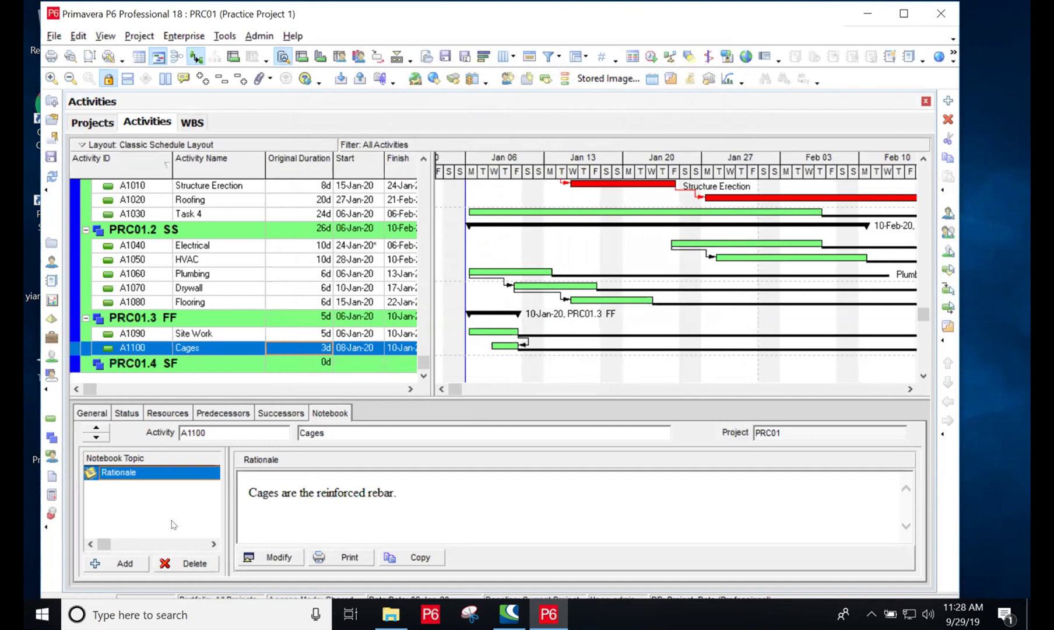
Step: Assign the General Notes notebook topic to the Cages activity and close the topic list
click(116, 562)
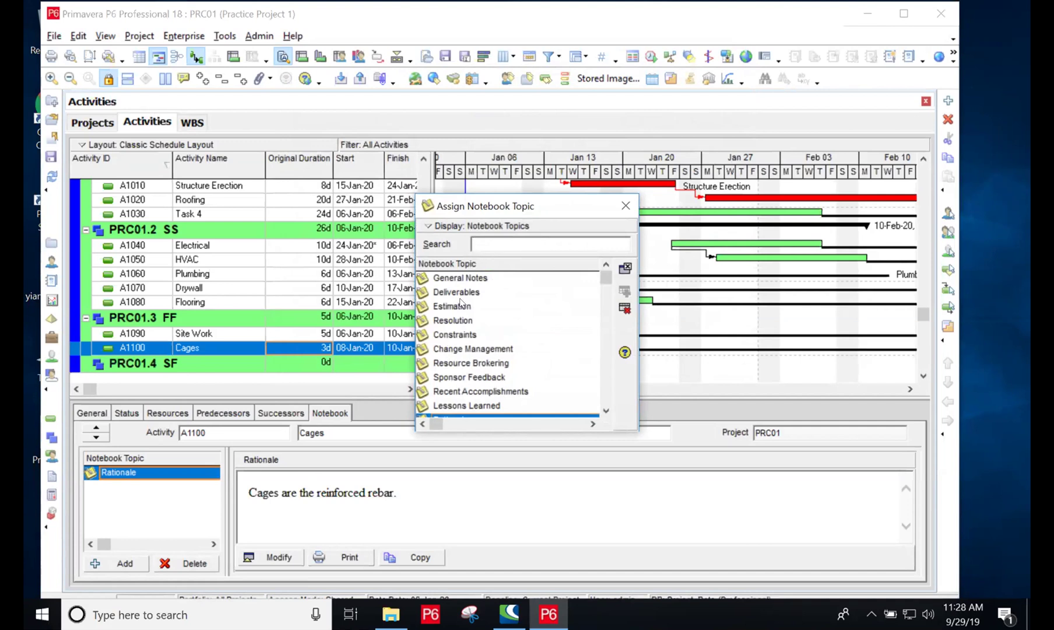
click(499, 277)
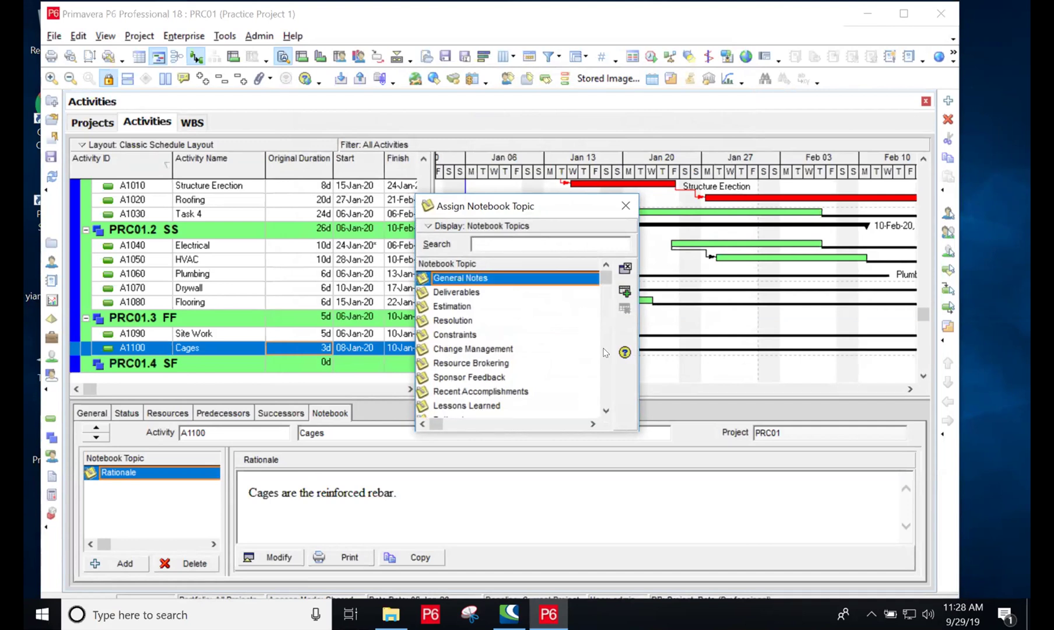
click(624, 291)
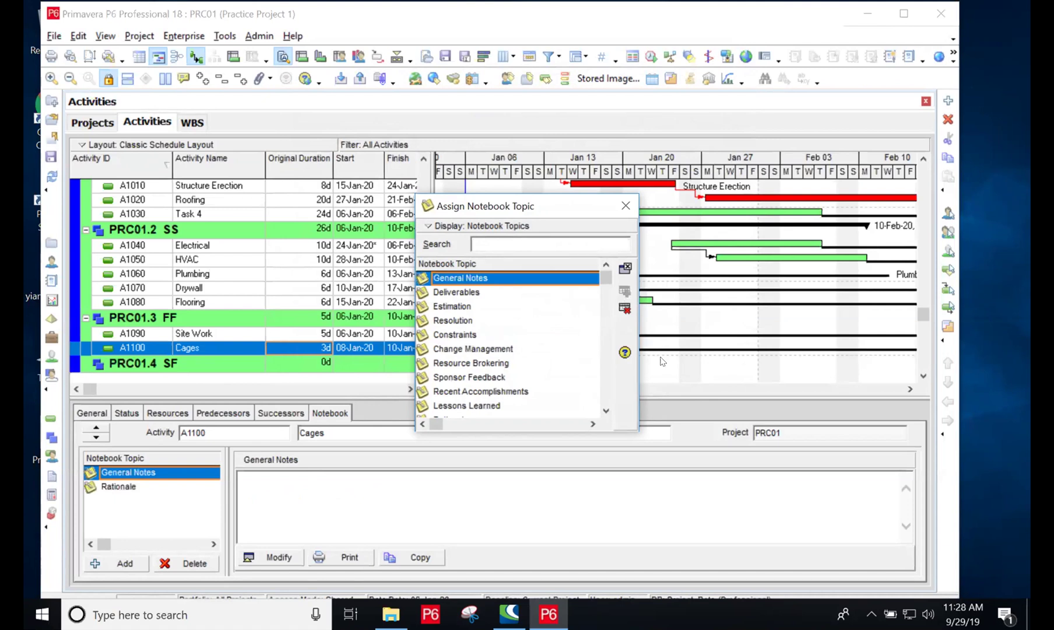
click(249, 477)
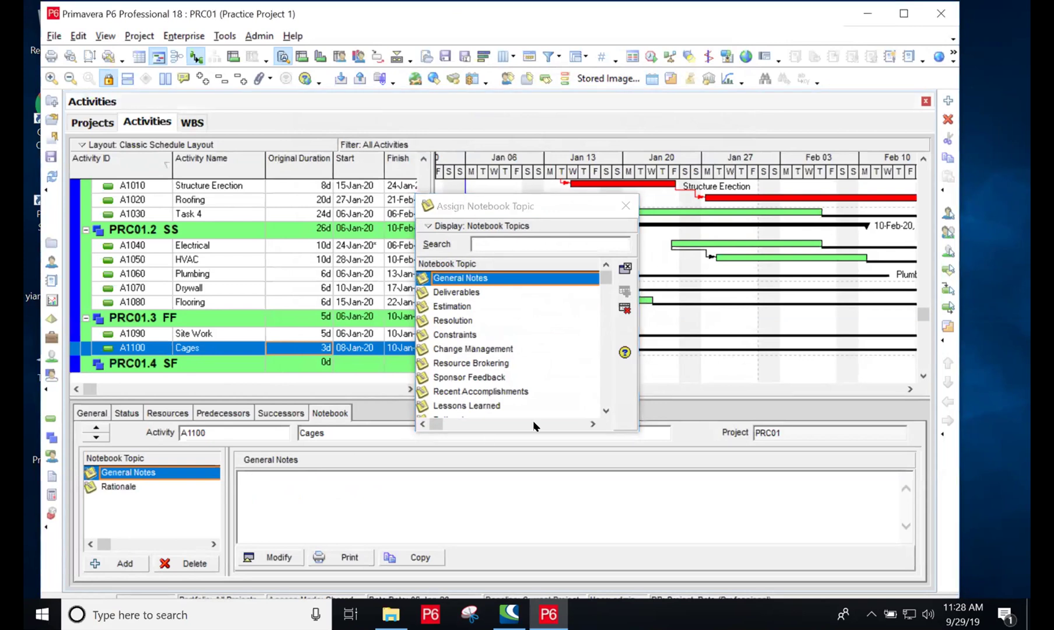
click(627, 206)
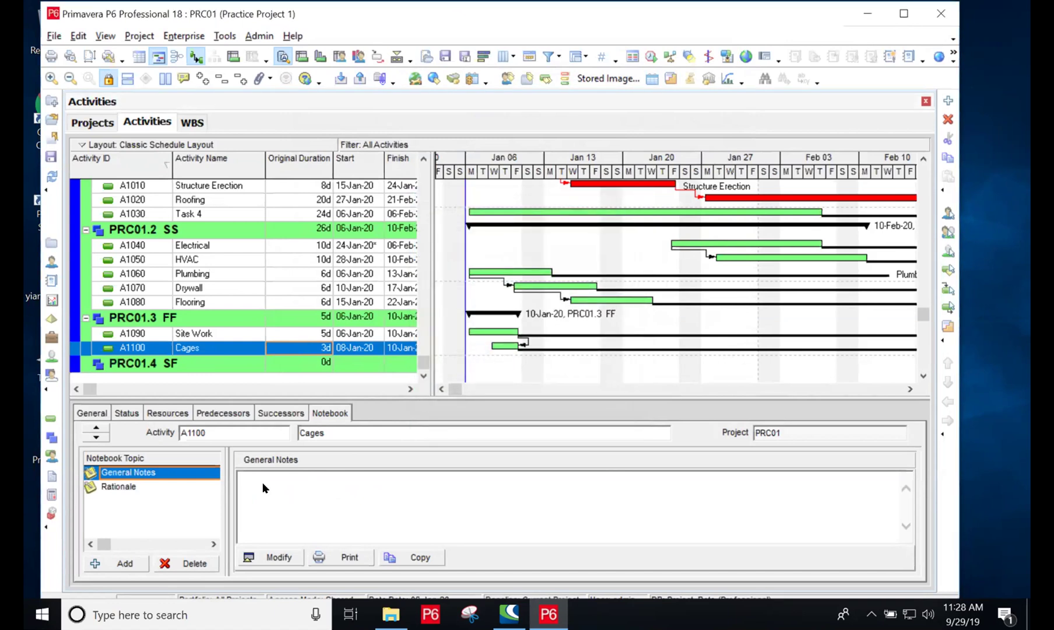
click(274, 557)
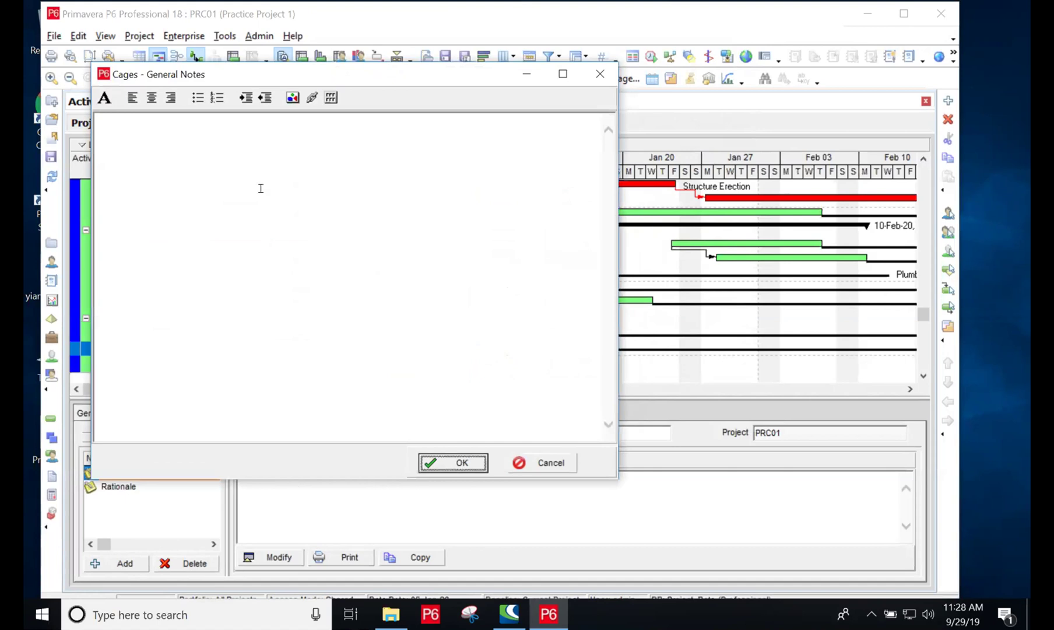
click(147, 142)
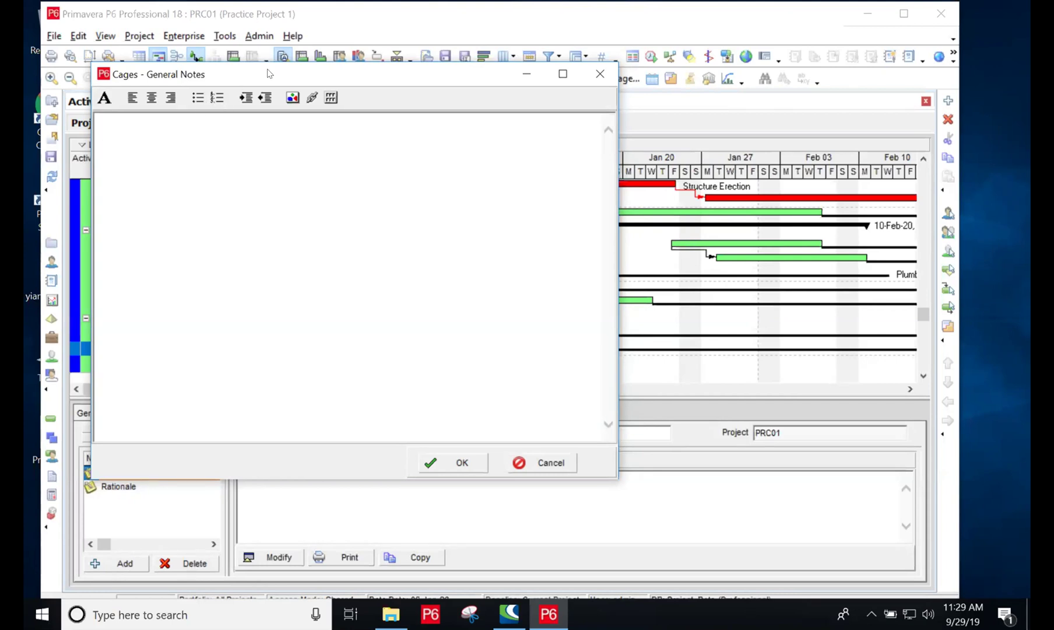
drag(273, 73, 557, 37)
click(406, 94)
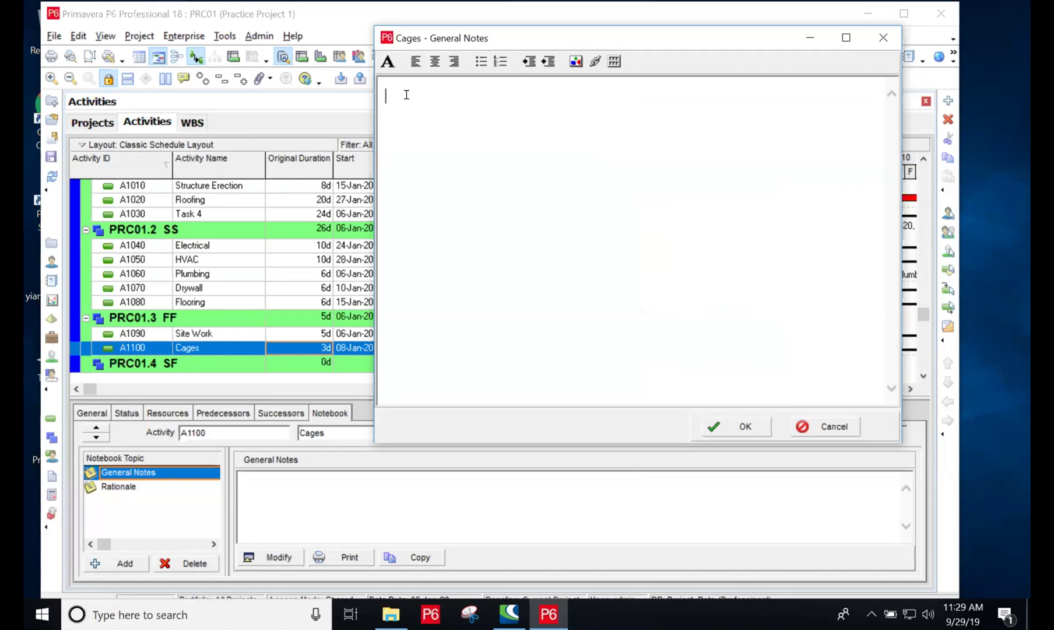
click(890, 42)
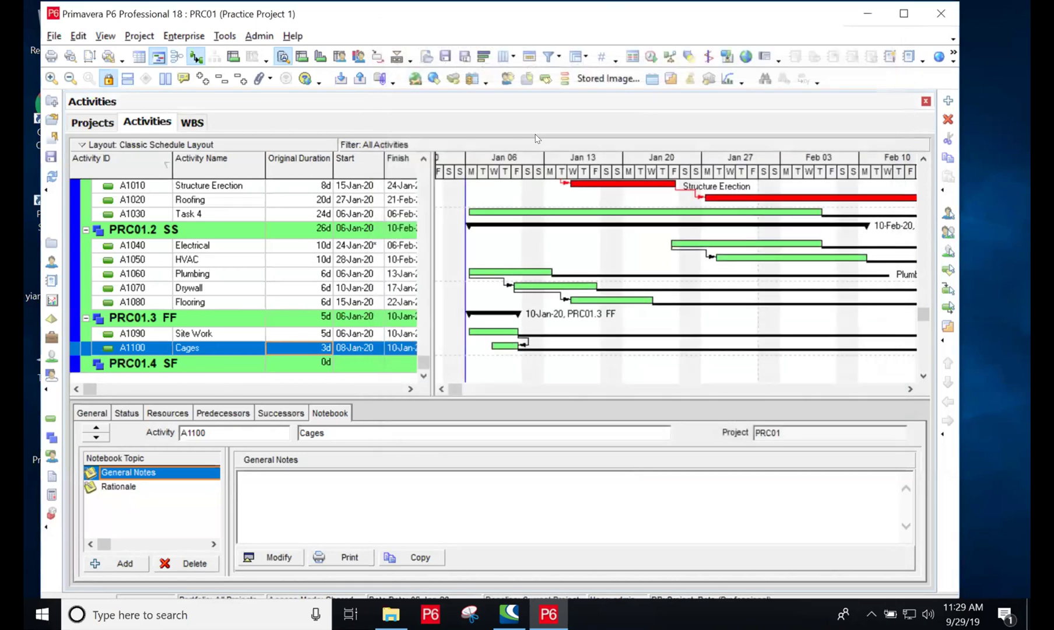
Step: Review the notebook topics and the levels they apply to in the Admin Categories, then close the dialog
click(258, 38)
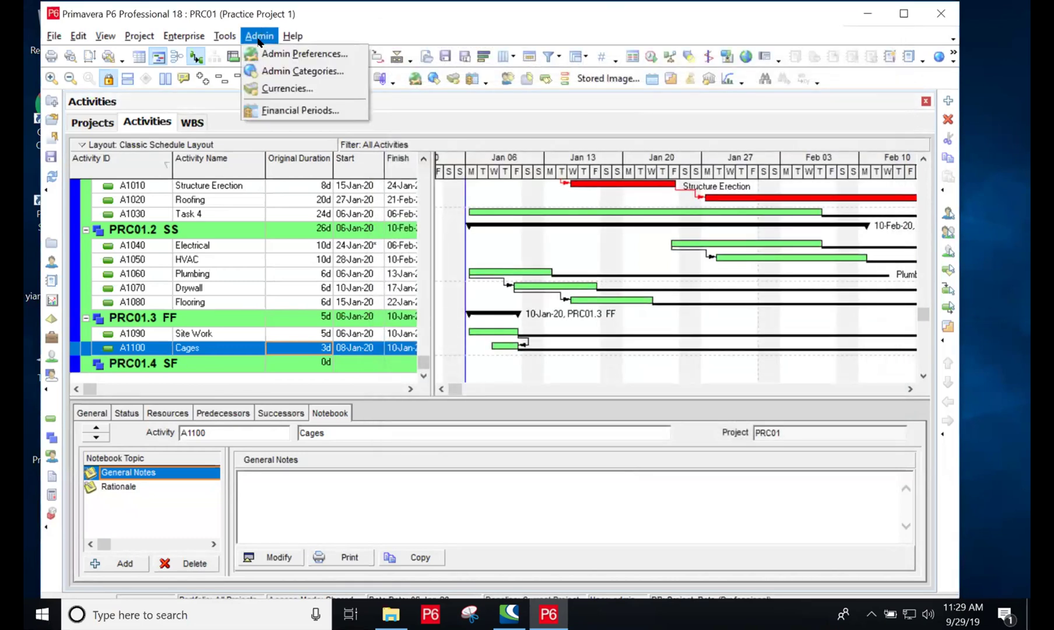
click(270, 69)
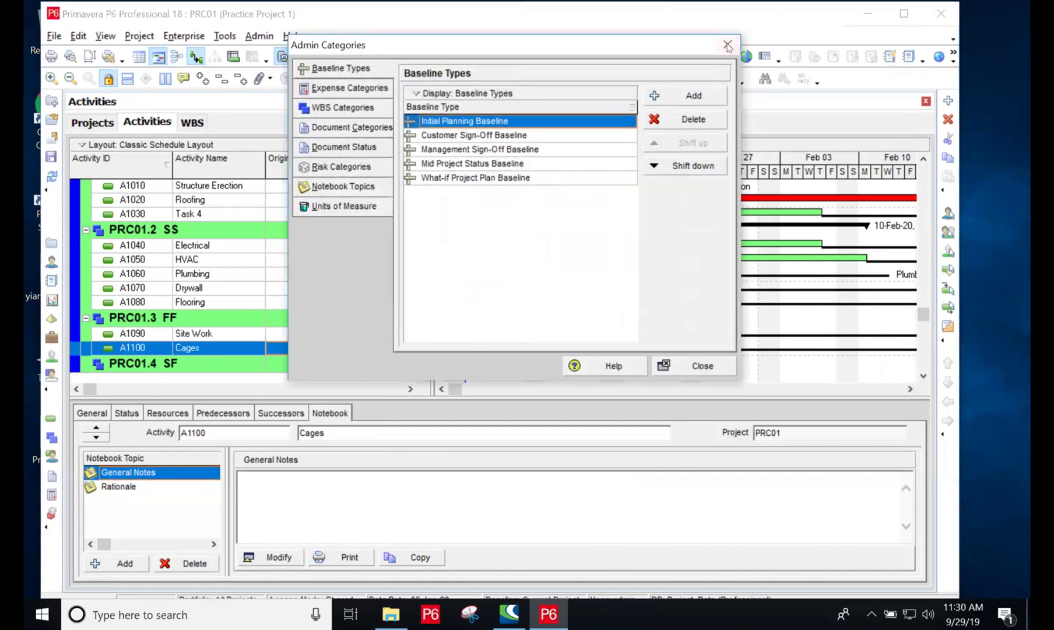
click(322, 187)
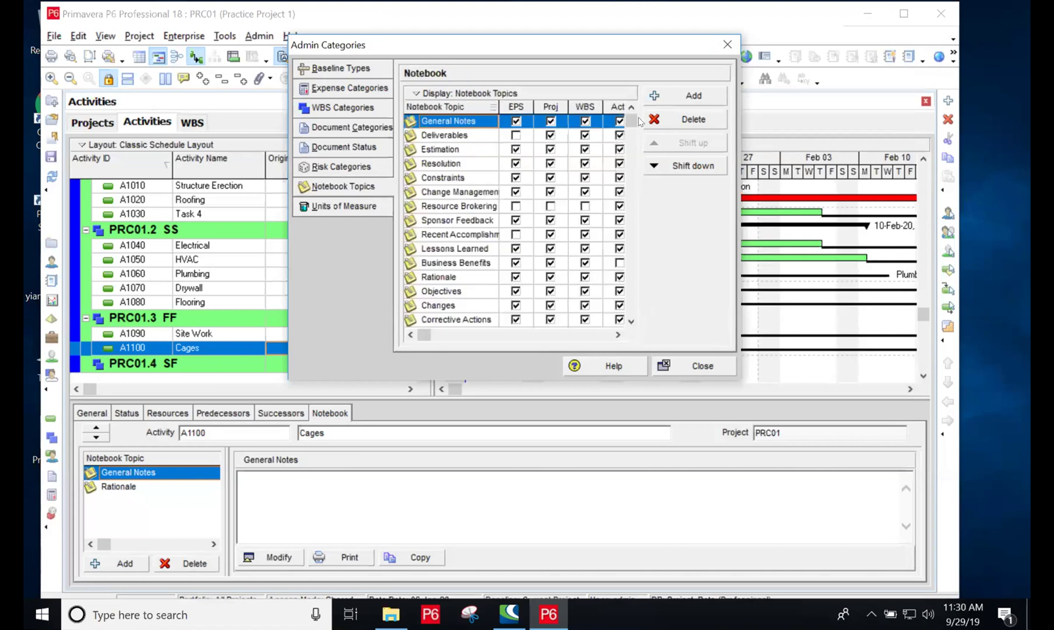
click(727, 45)
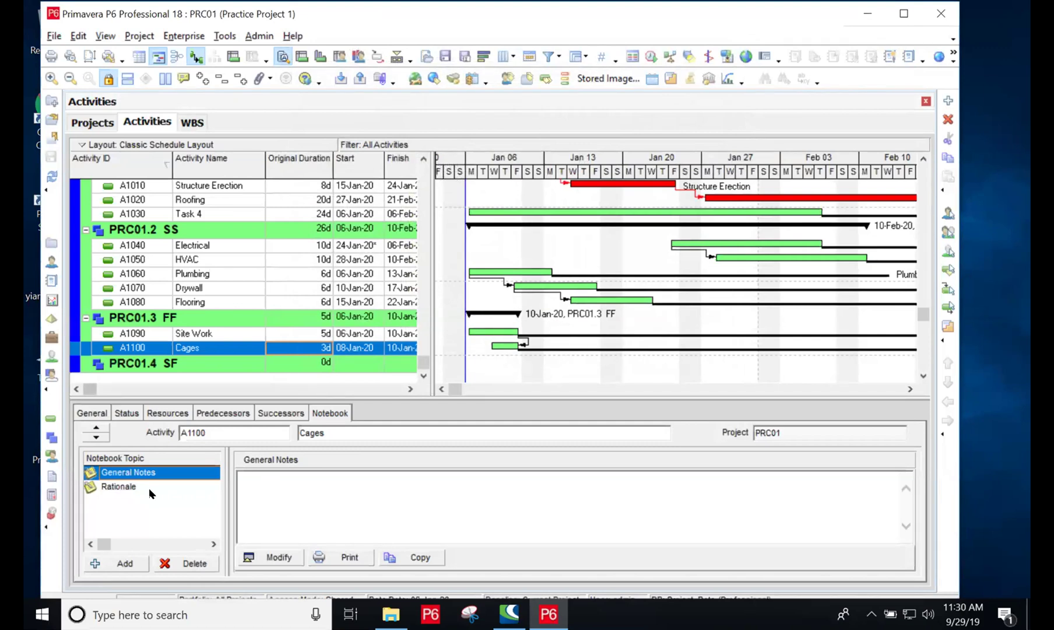
click(144, 470)
click(277, 558)
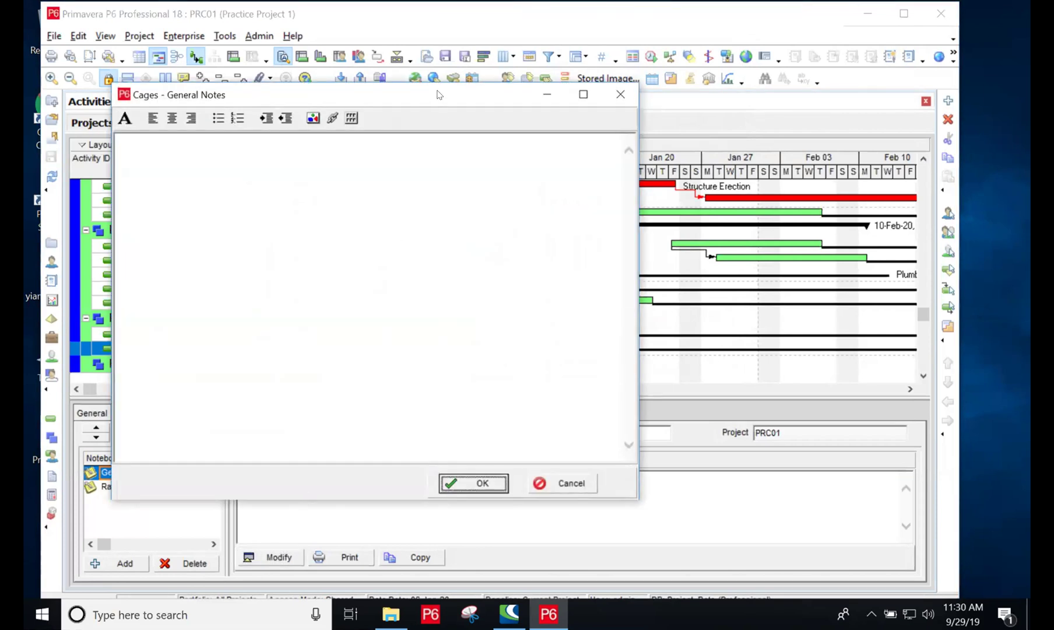
drag(449, 95, 605, 74)
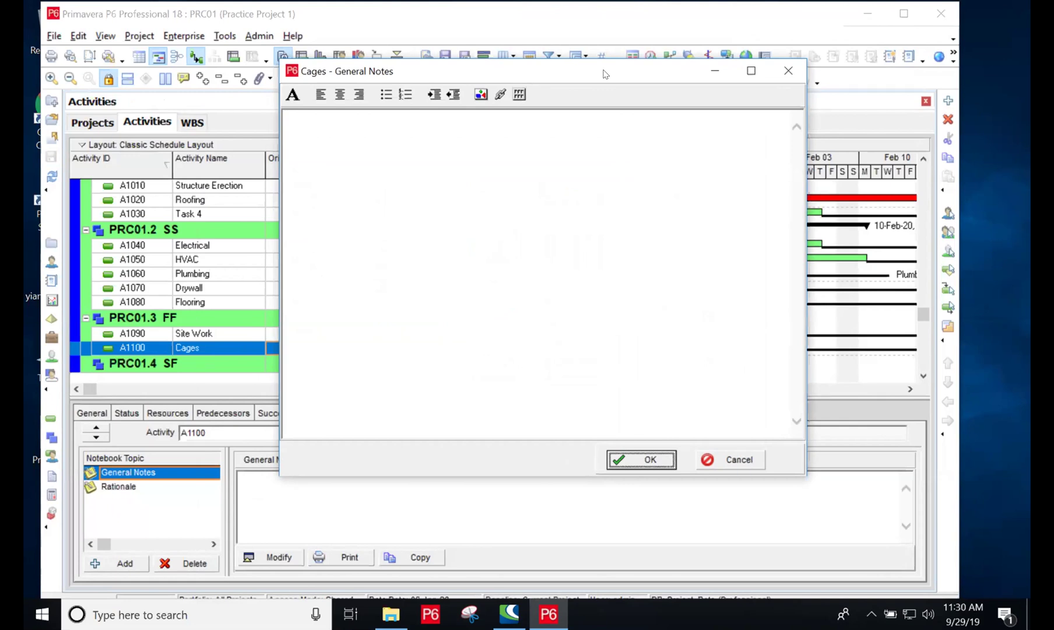
click(300, 116)
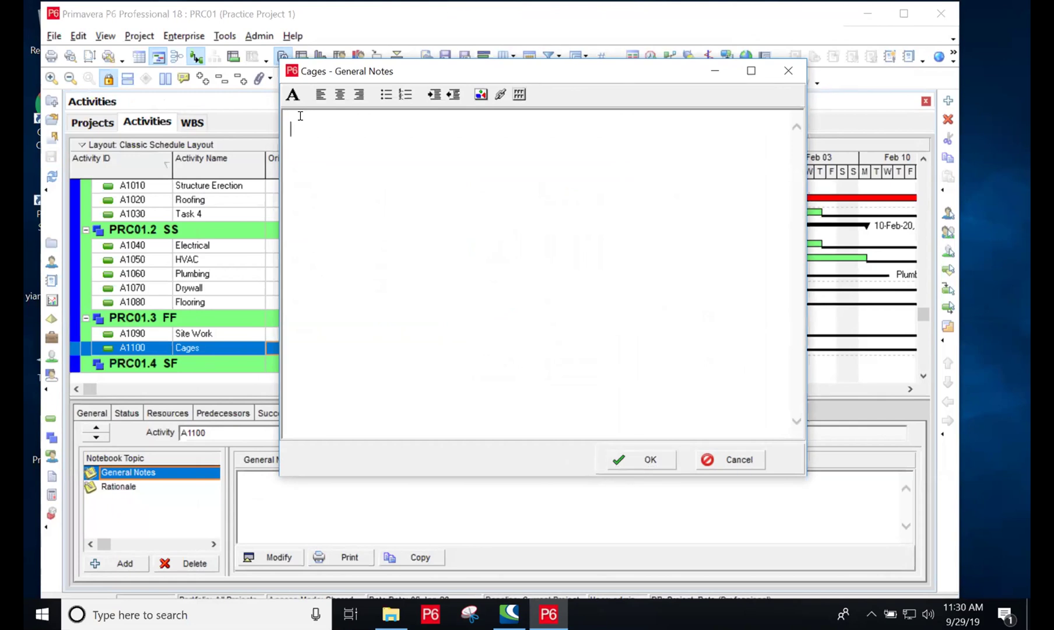
text(www.google.com)
click(649, 460)
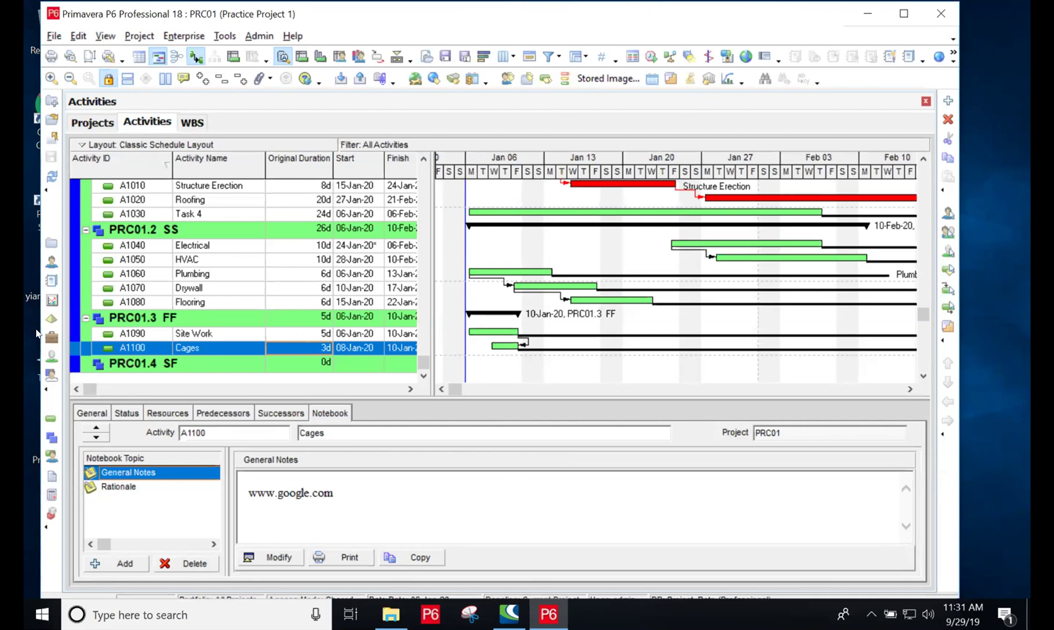
Step: Review the general, status, resources, successors, notebook and predecessors details of the Cages activity
click(84, 412)
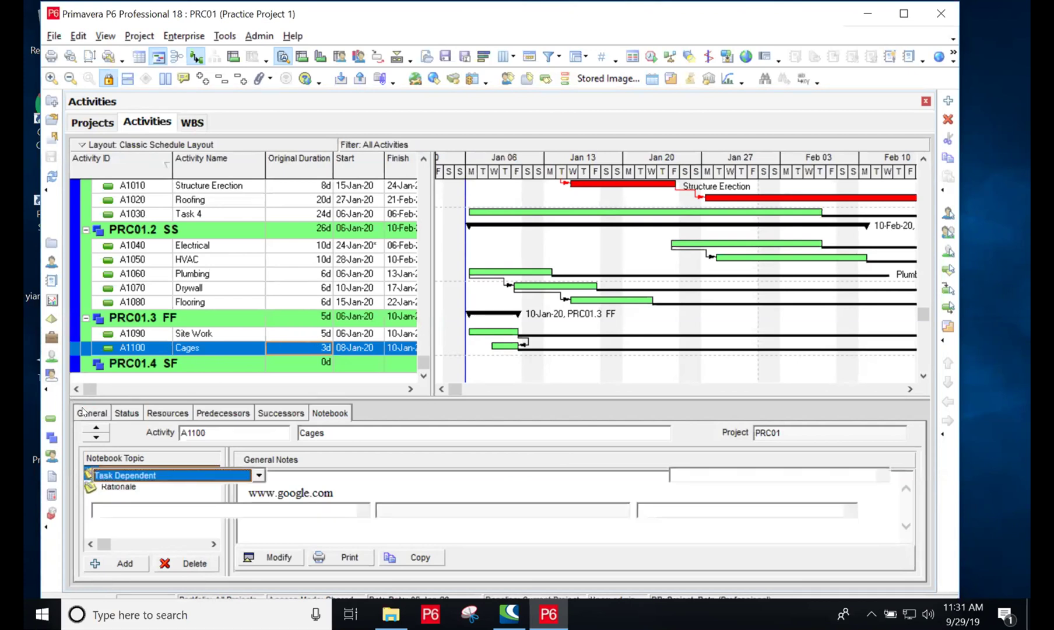
click(122, 412)
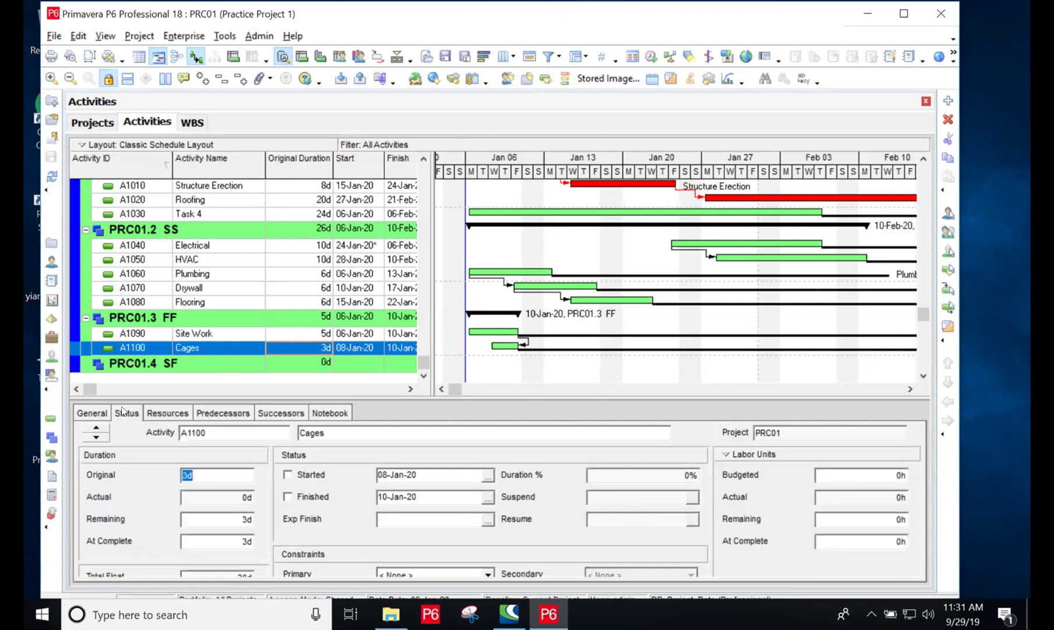
click(164, 415)
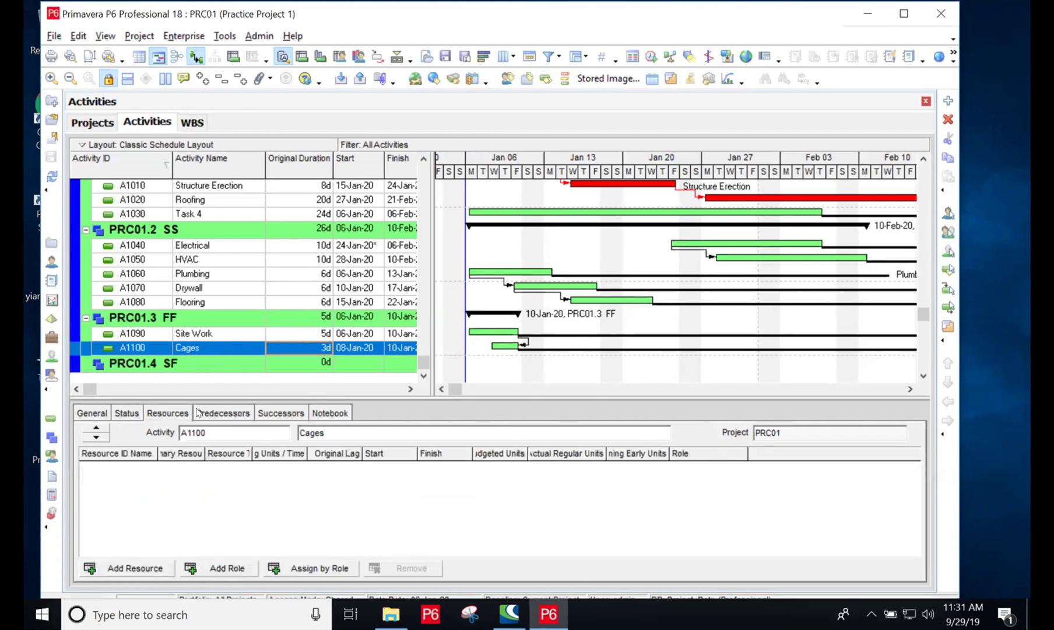
click(268, 412)
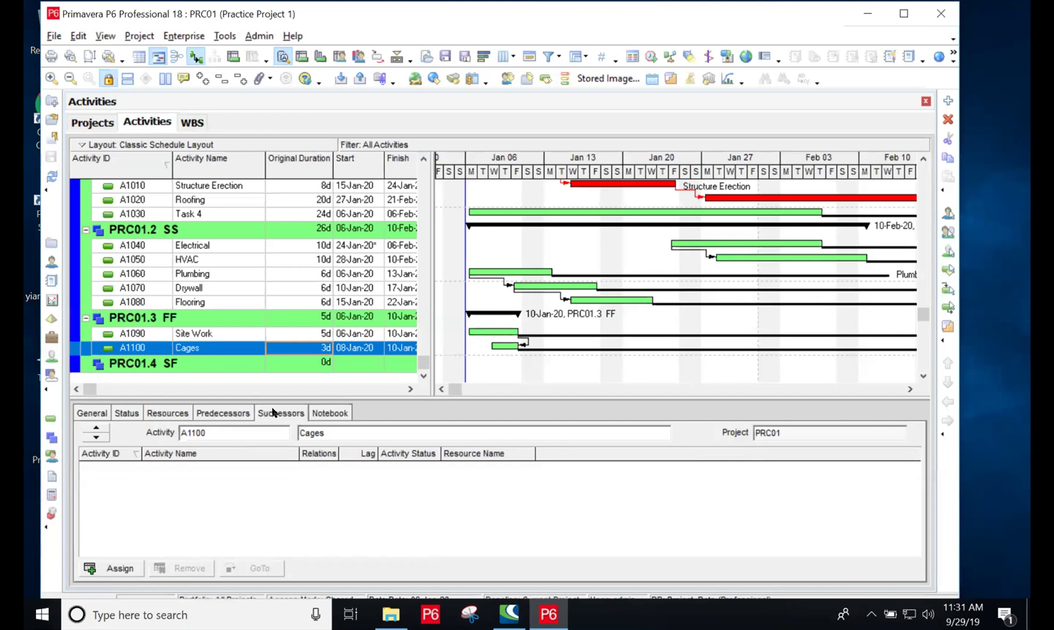
click(324, 412)
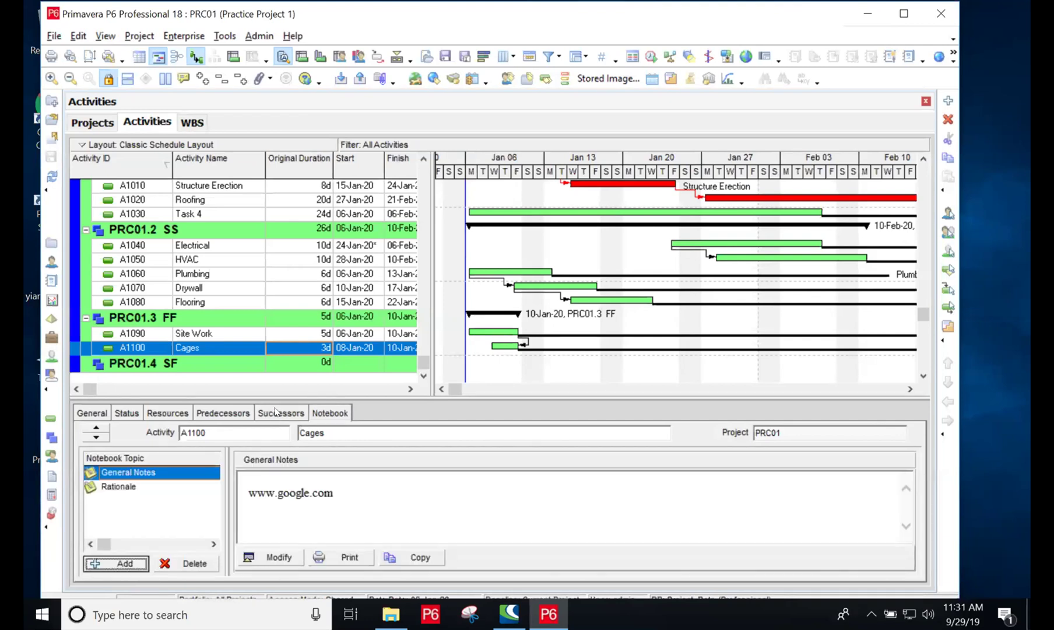
click(277, 412)
click(229, 412)
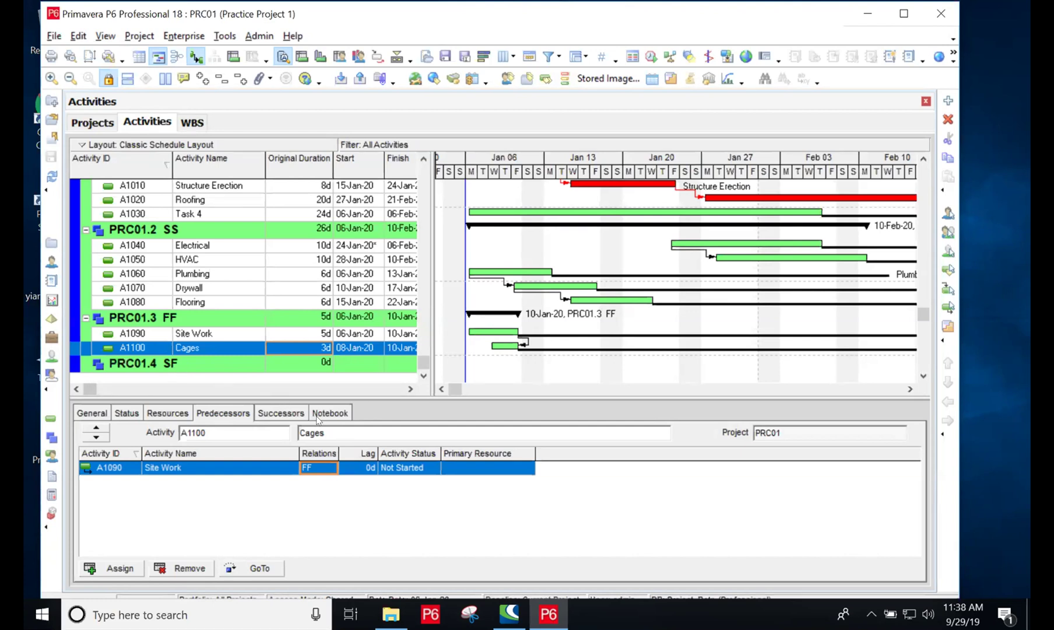
Step: Add a new activity named "Task 1" under the PRC01.4 SF group
click(168, 363)
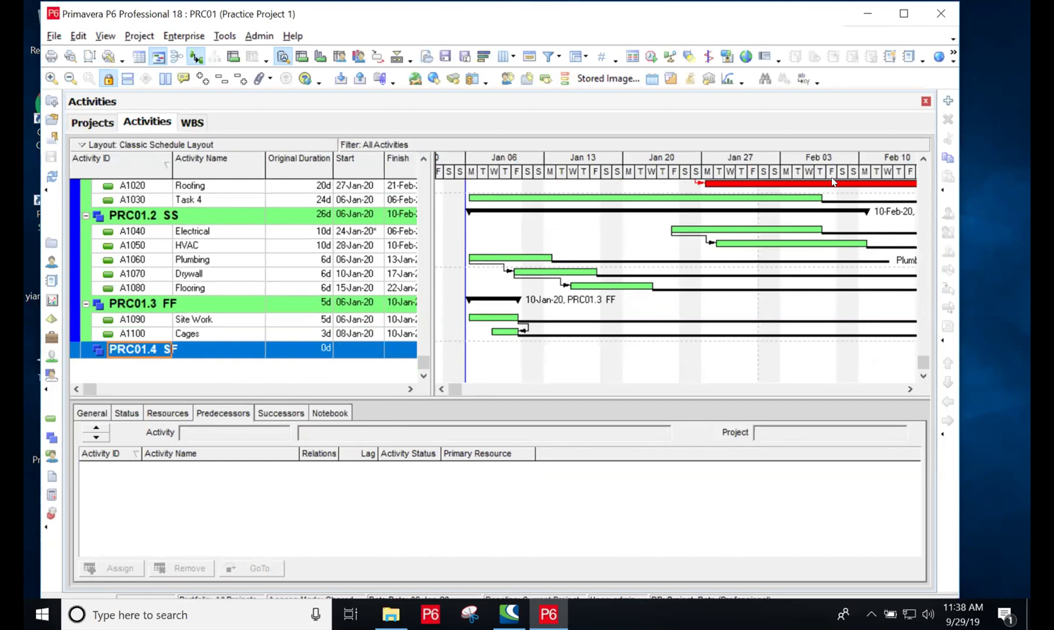
click(948, 102)
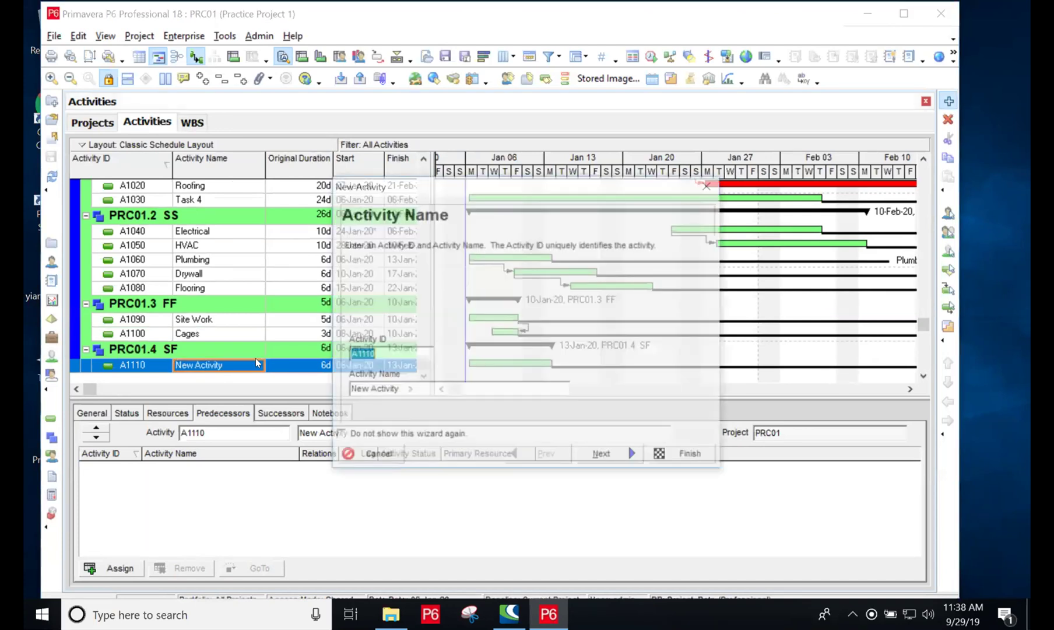
click(410, 393)
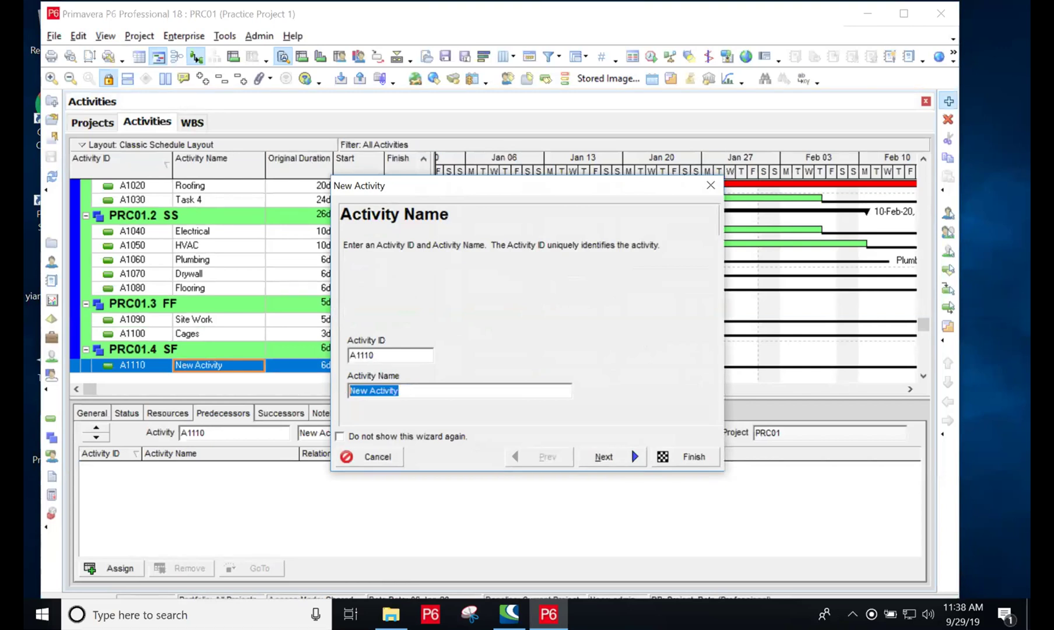
key(BackSpace)
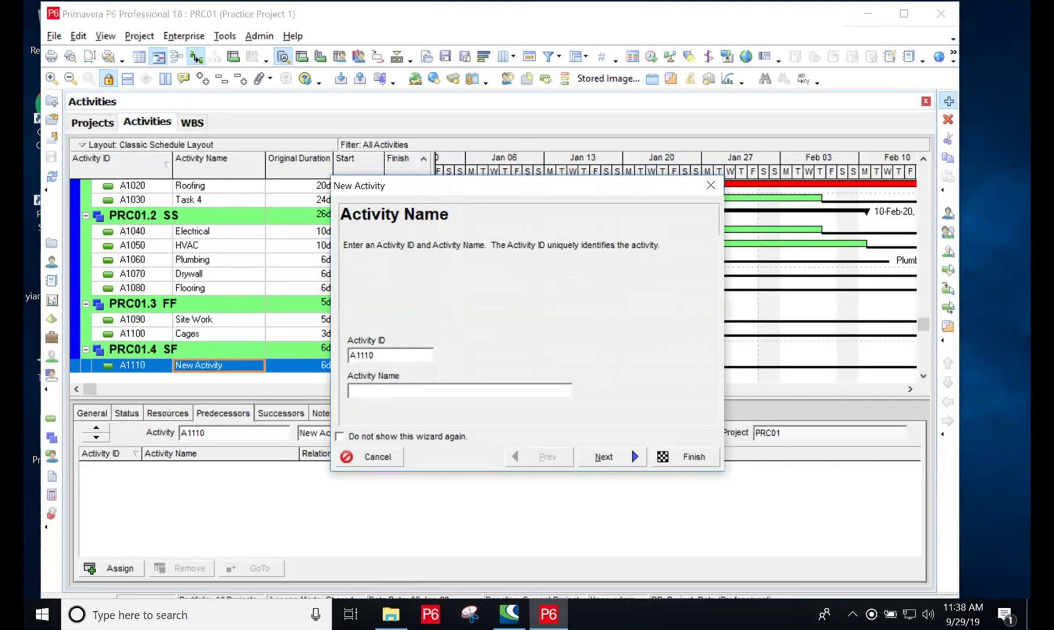
text(Task 1)
click(686, 457)
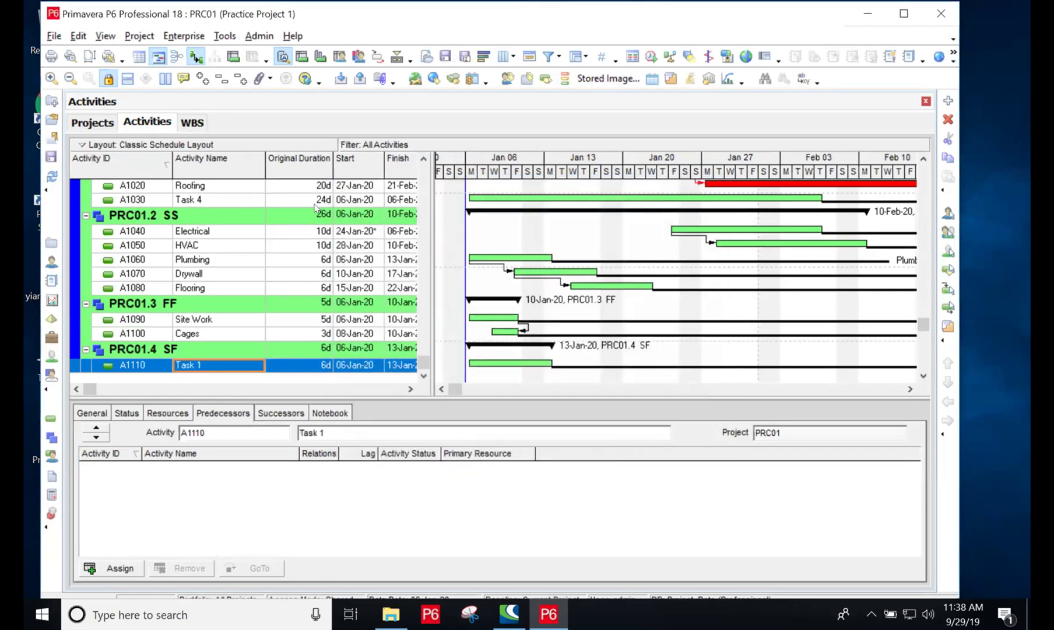
Step: Add a second activity named "Task 2" under the PRC01.4 SF group
click(949, 101)
drag(411, 390, 334, 387)
key(BackSpace)
text(Task 2)
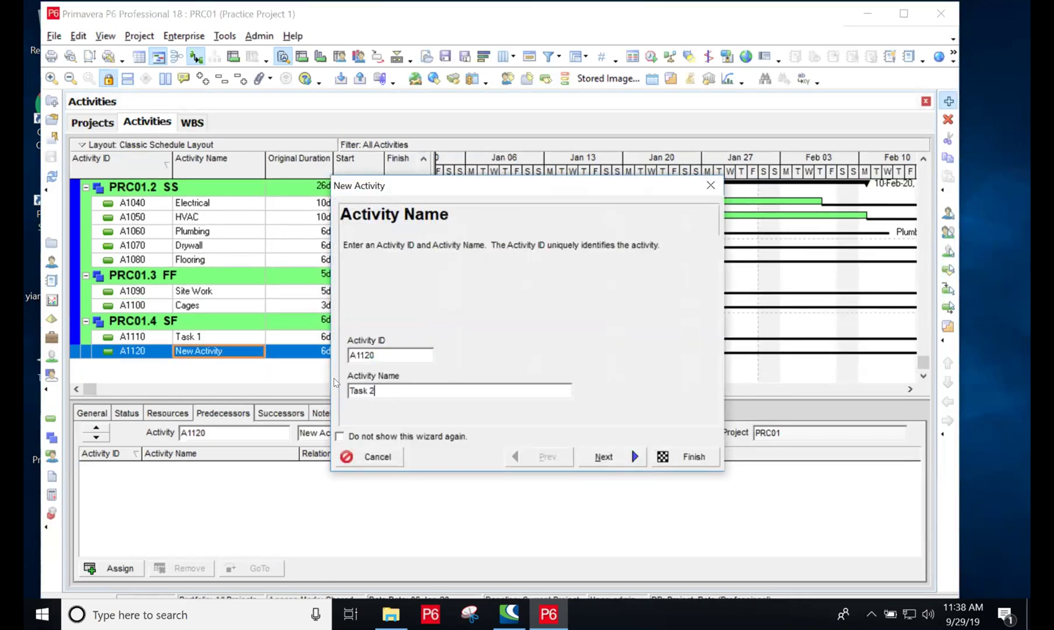
click(679, 455)
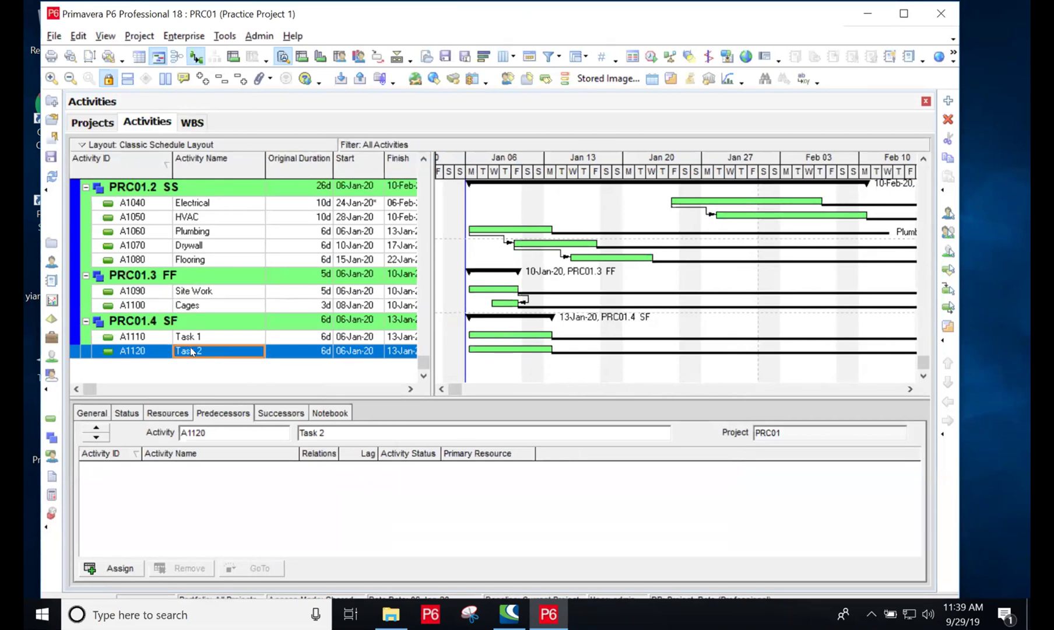
Step: Set the start date of Task 1 to 24 January 2020
click(355, 336)
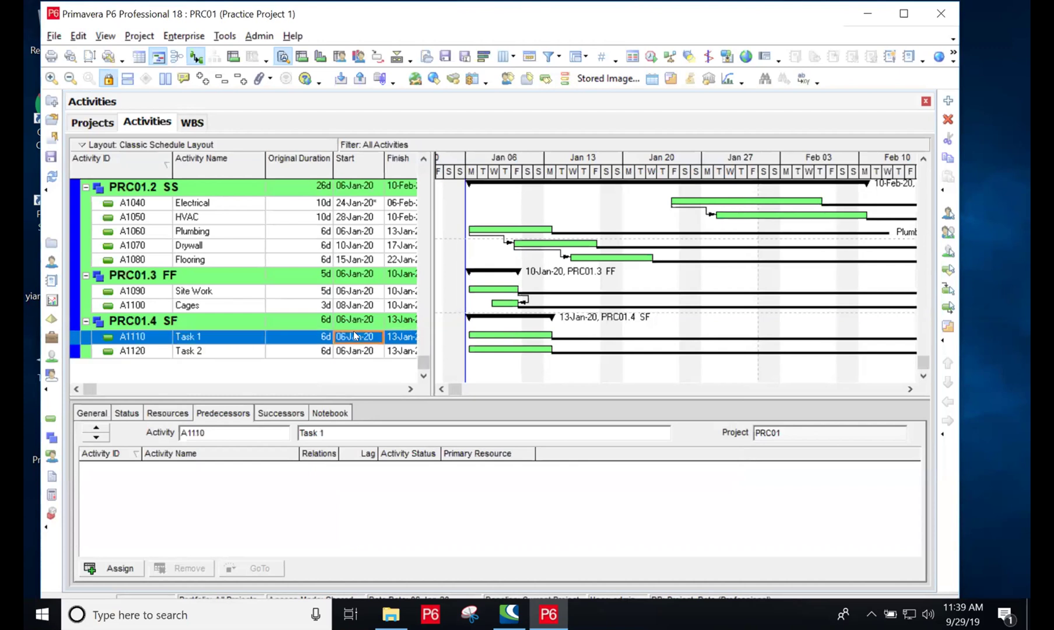
click(353, 332)
click(377, 337)
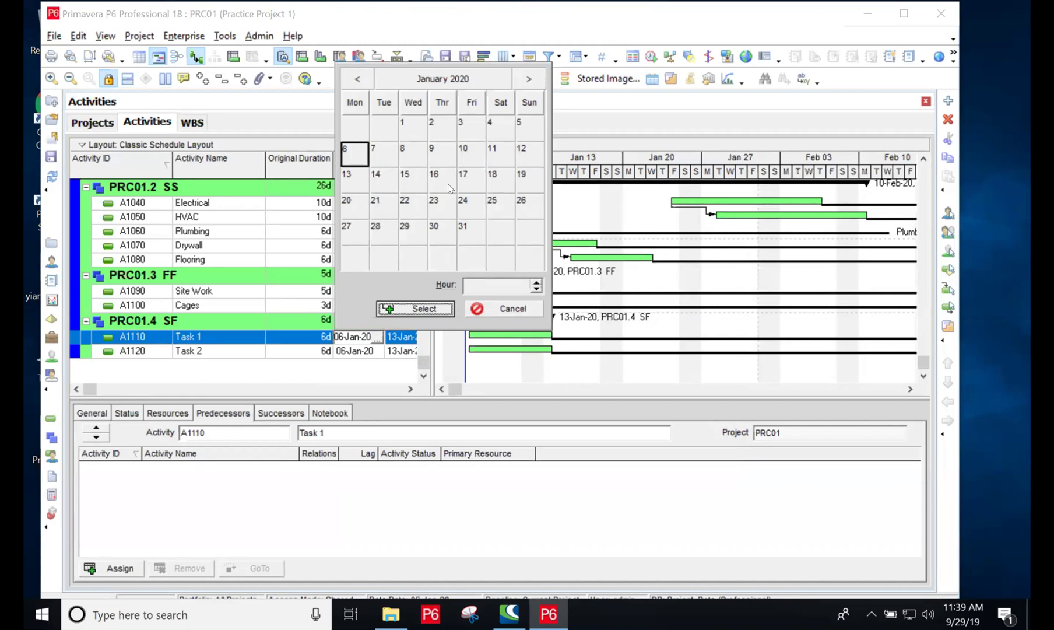
click(468, 202)
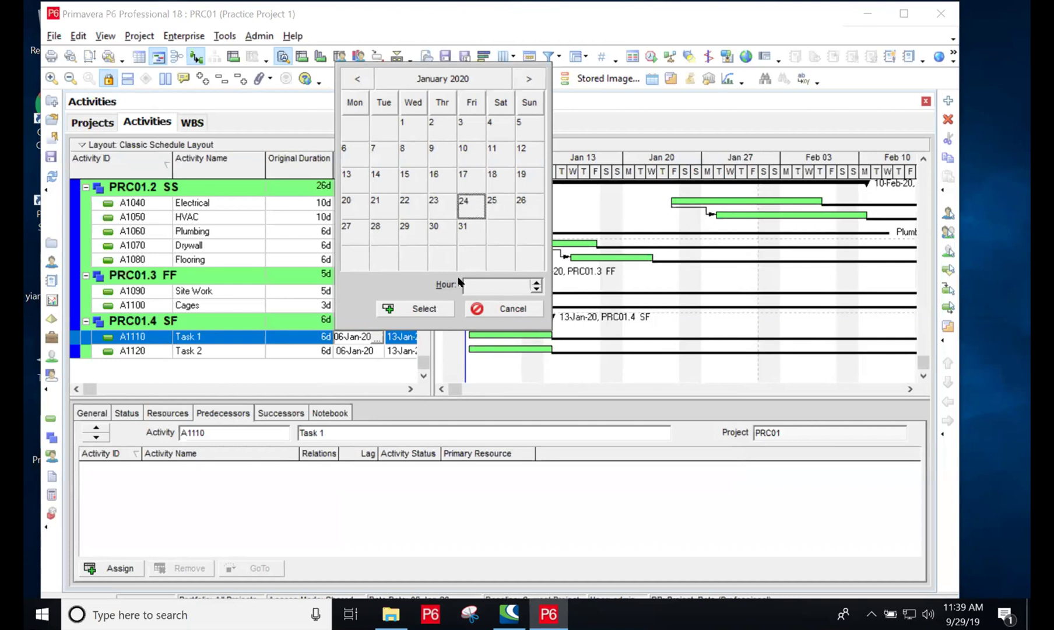
click(421, 309)
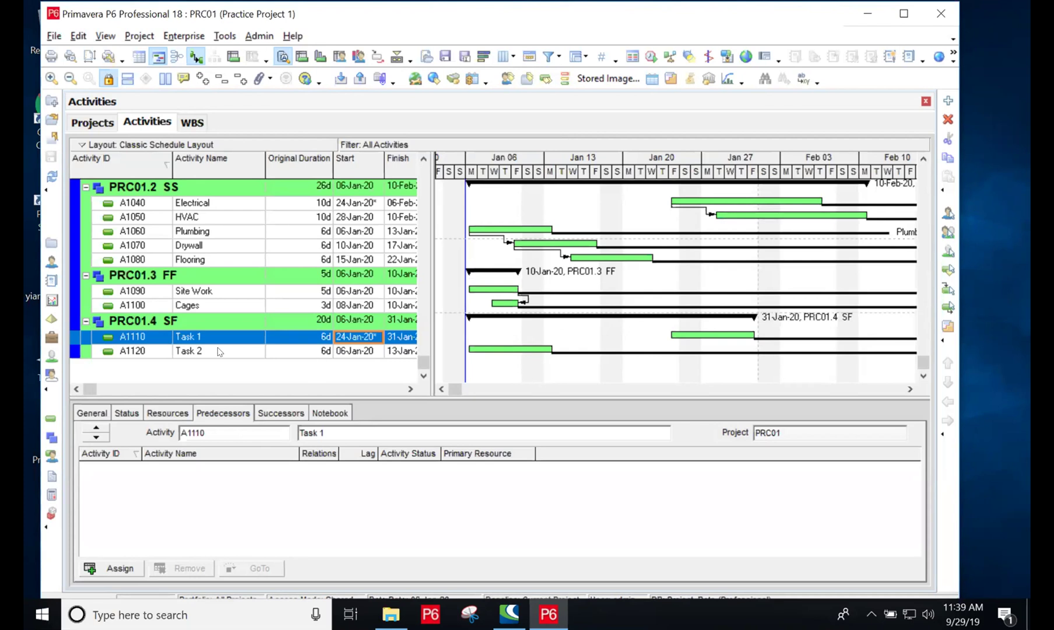
Step: Assign Task 1 as a predecessor of Task 2 with a start-to-finish (SF) relationship
click(191, 349)
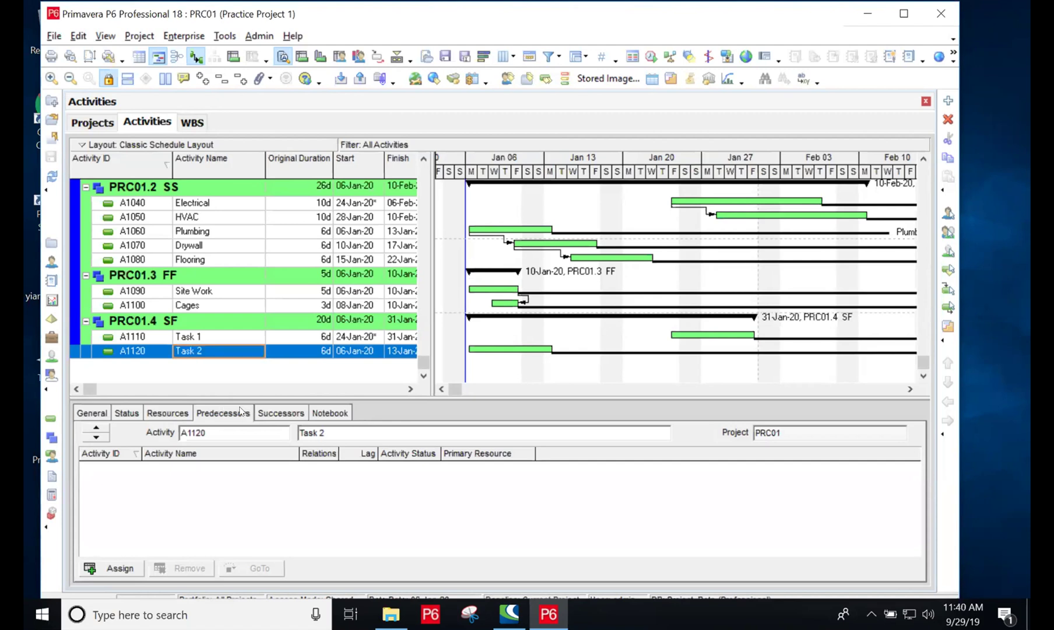
click(330, 454)
click(120, 568)
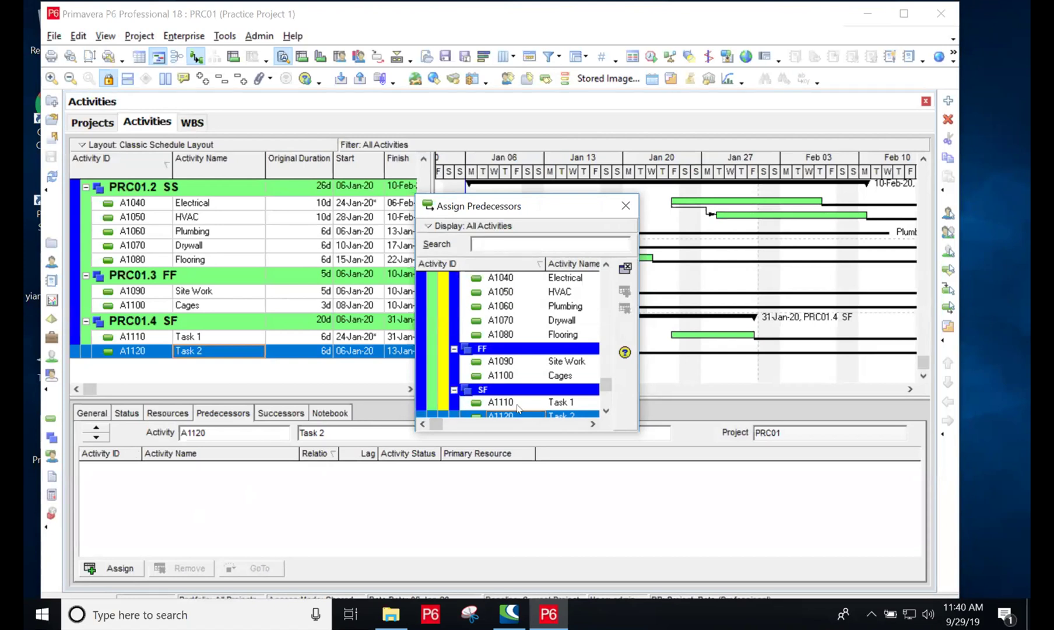
click(509, 402)
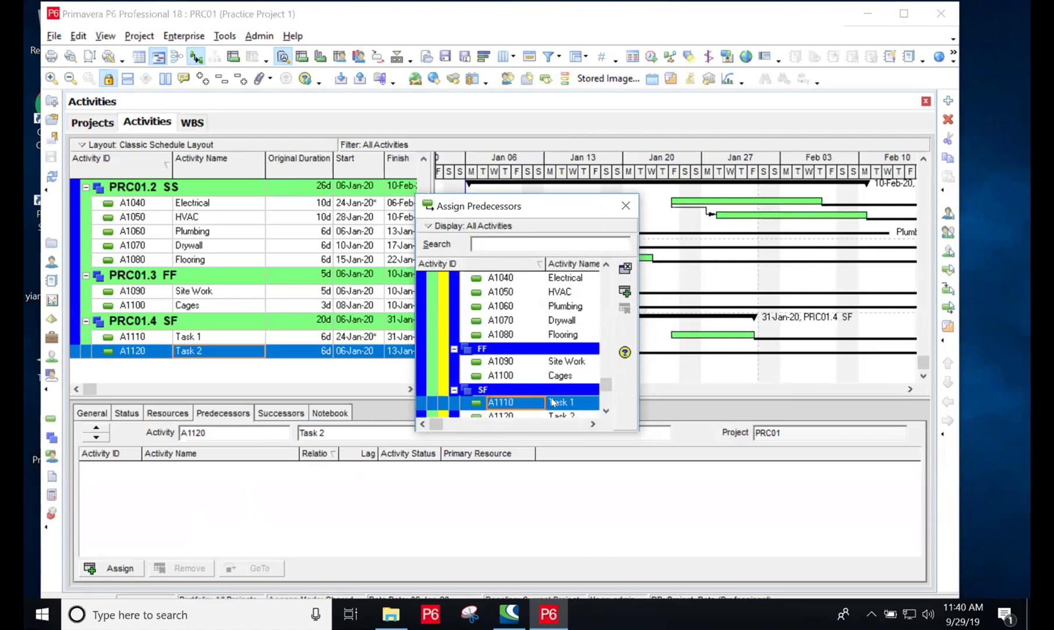
click(625, 291)
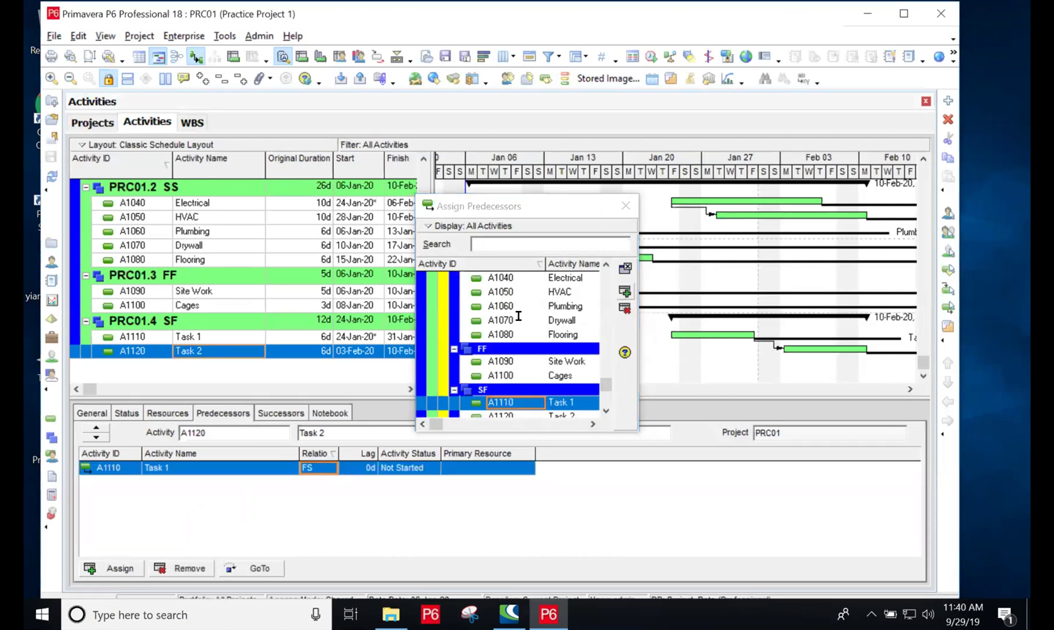
click(325, 464)
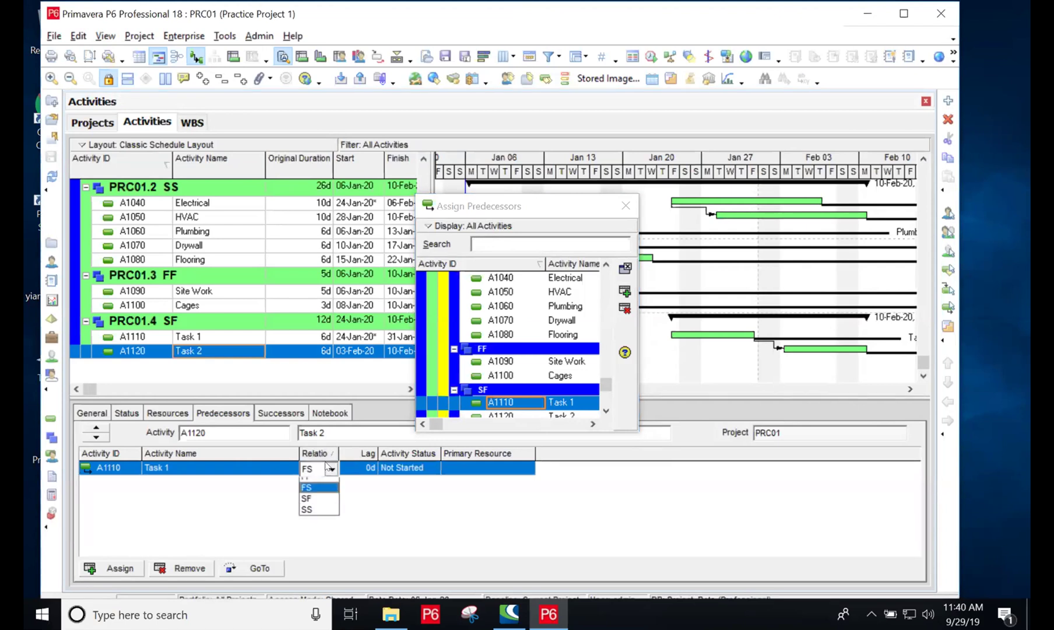
click(306, 505)
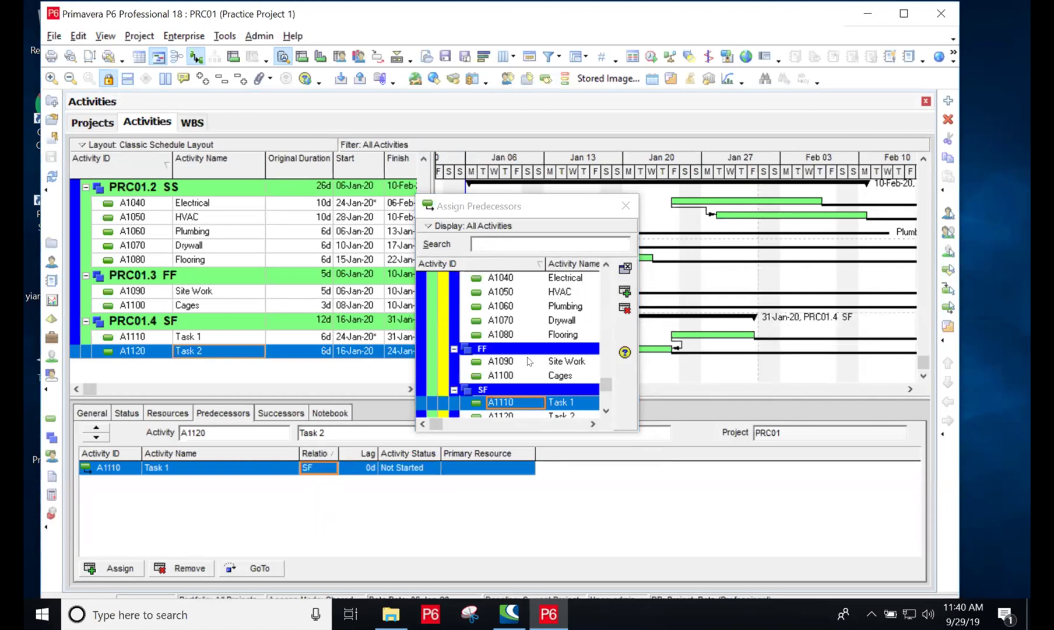
click(626, 207)
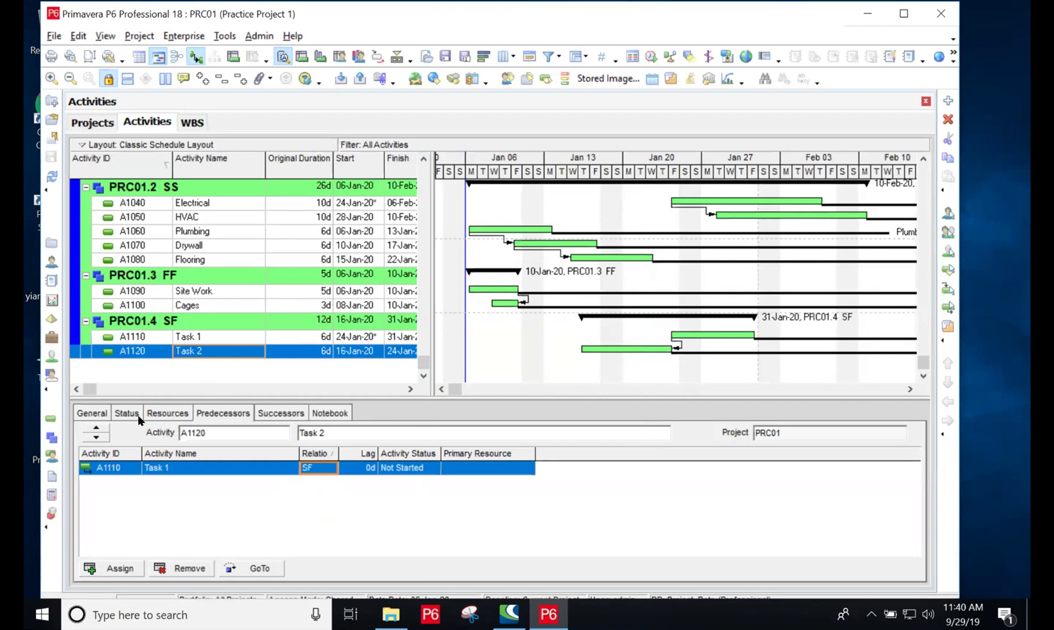
Step: Set the lag of Task 2's SF relationship with Task 1 to -4d, dismissing the Windows restart prompt
click(372, 467)
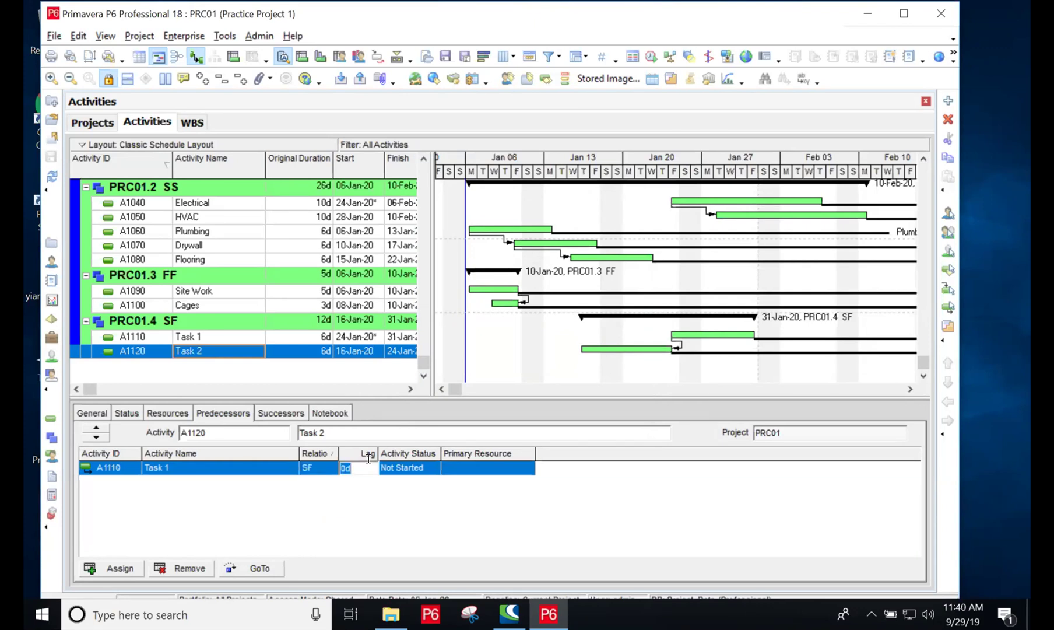
text(-)
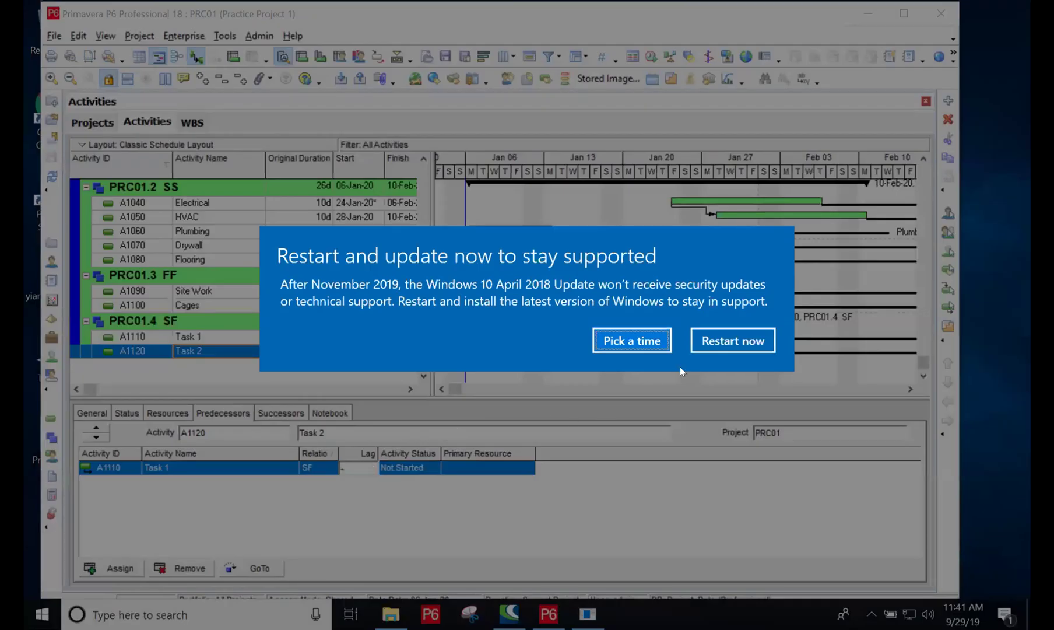
click(650, 341)
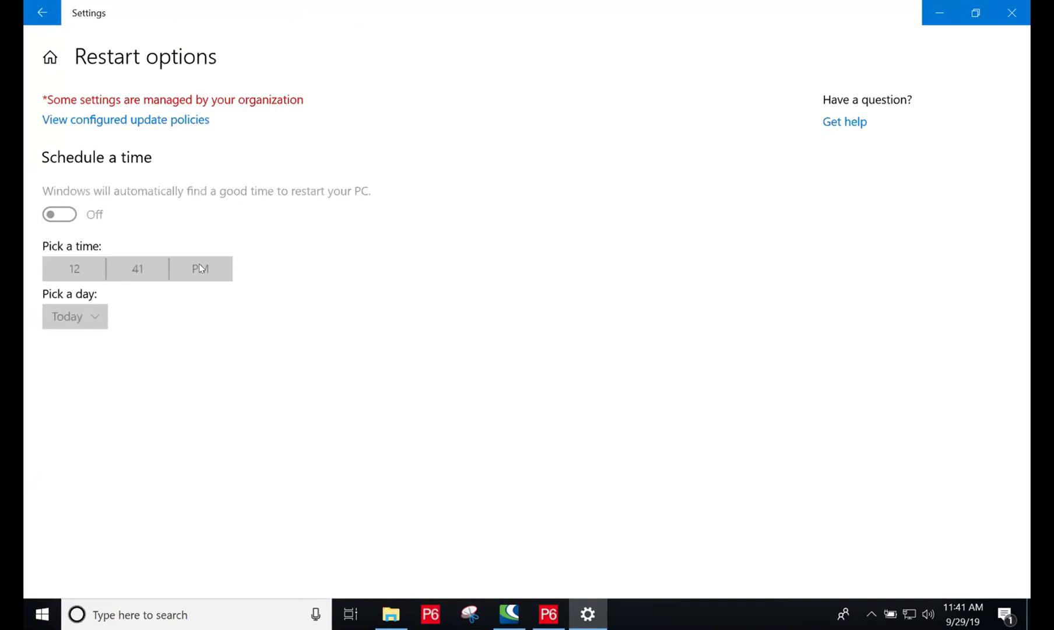
click(1012, 13)
text(-)
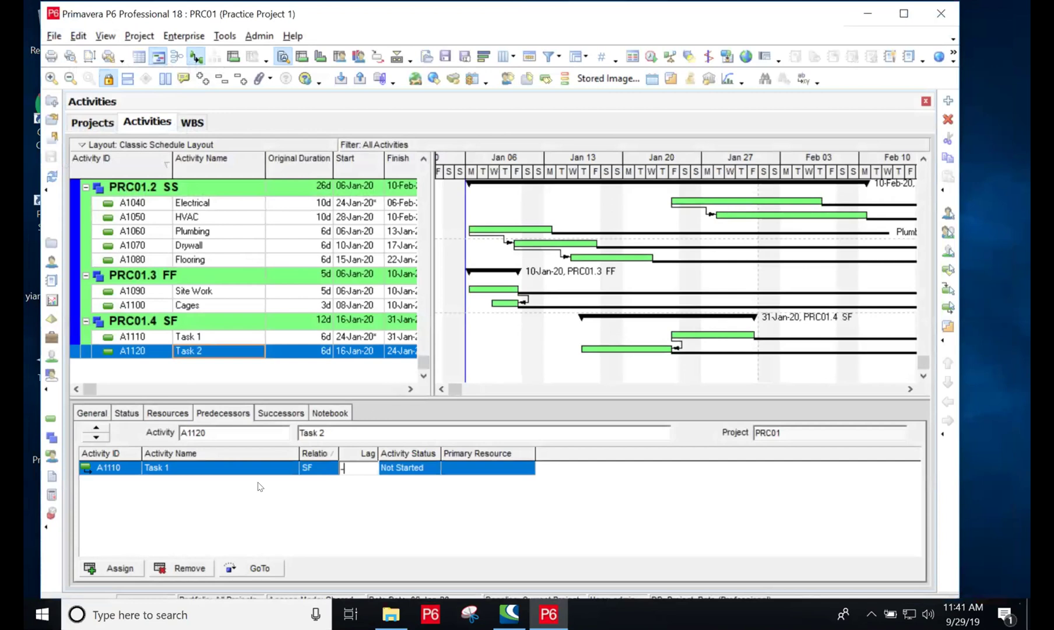
text(4d)
key(Return)
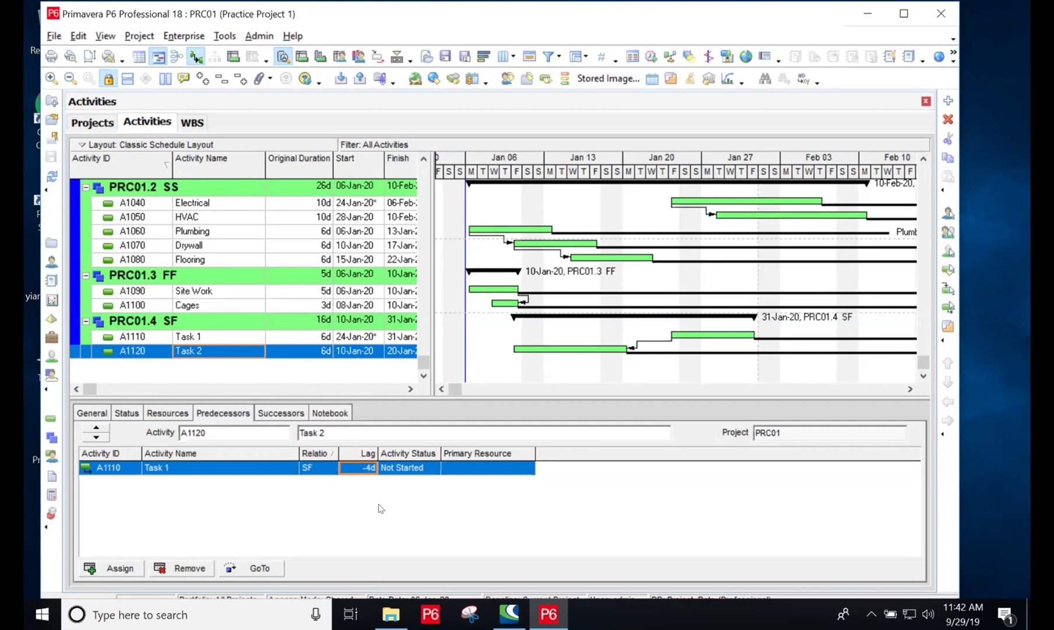
Step: Rename activity A1110 under PRC01.4 SF as "Task 1/p"
click(201, 338)
click(202, 335)
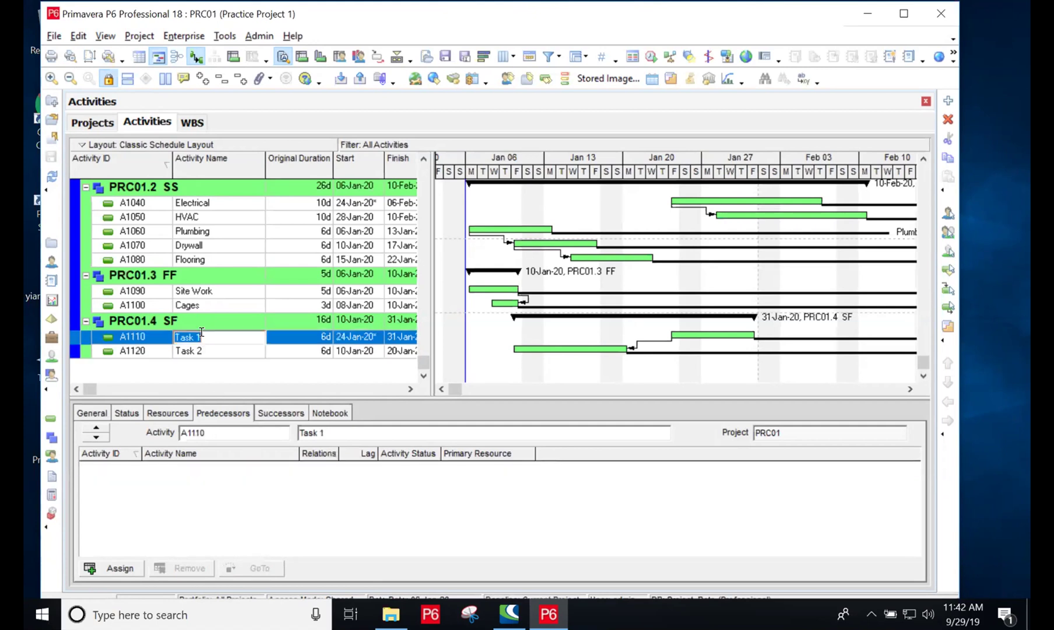
text(/)
key(BackSpace)
text(t)
key(BackSpace)
text(Task 1/p)
click(205, 351)
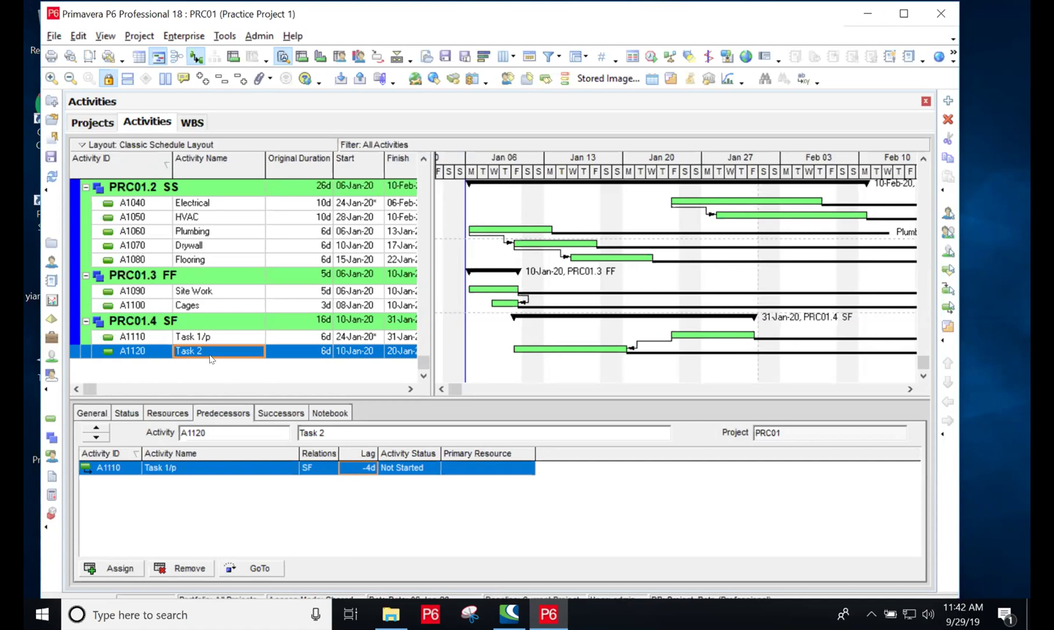
Step: Move the start date of Task 1/p to 31 January 2020
click(350, 331)
click(350, 331)
click(376, 337)
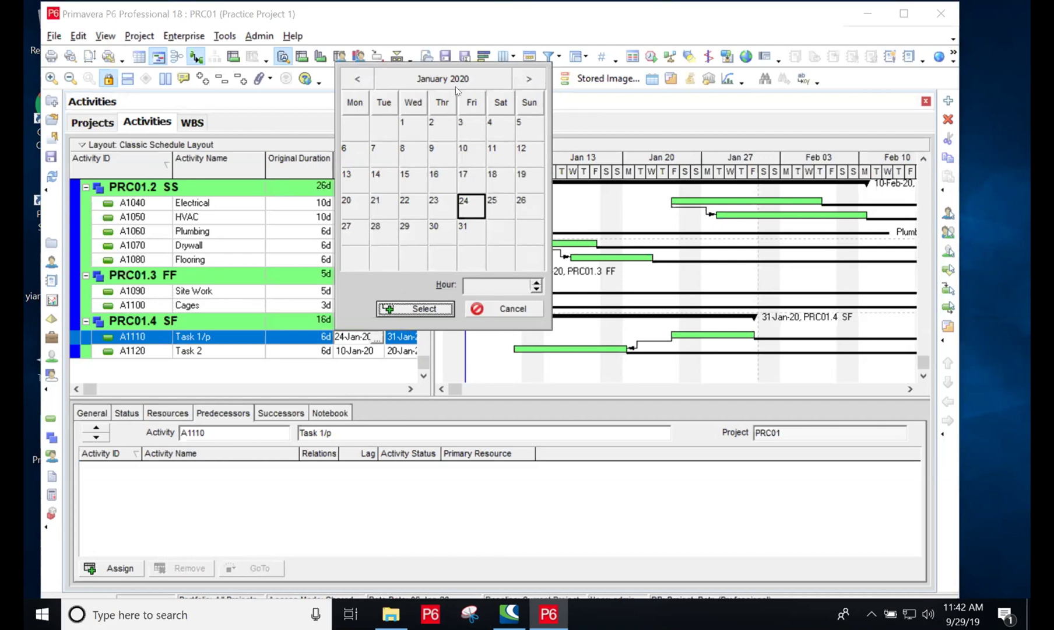
click(466, 227)
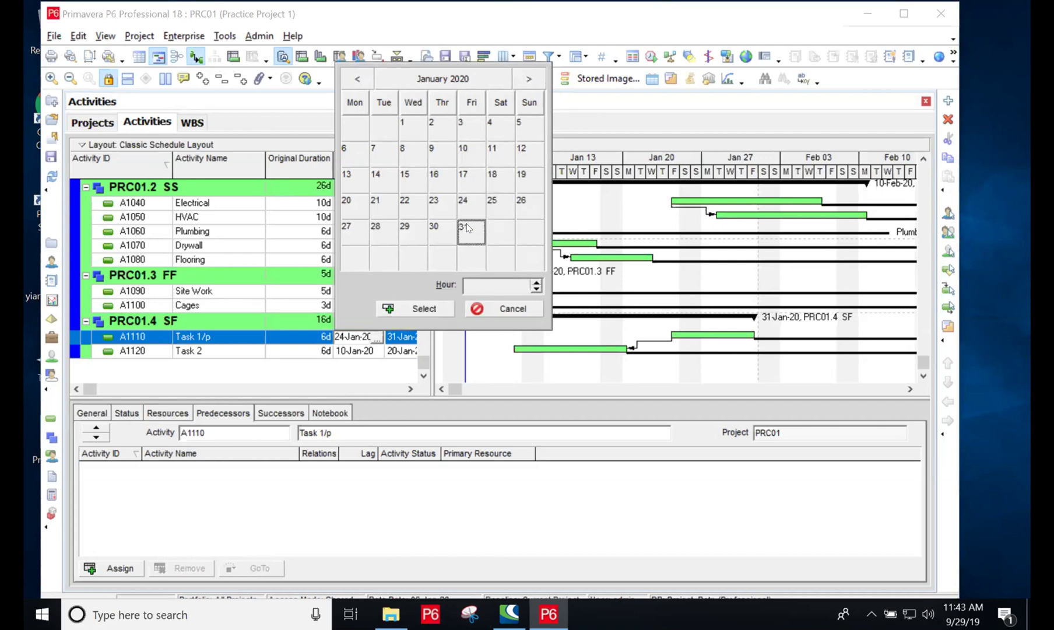
click(415, 308)
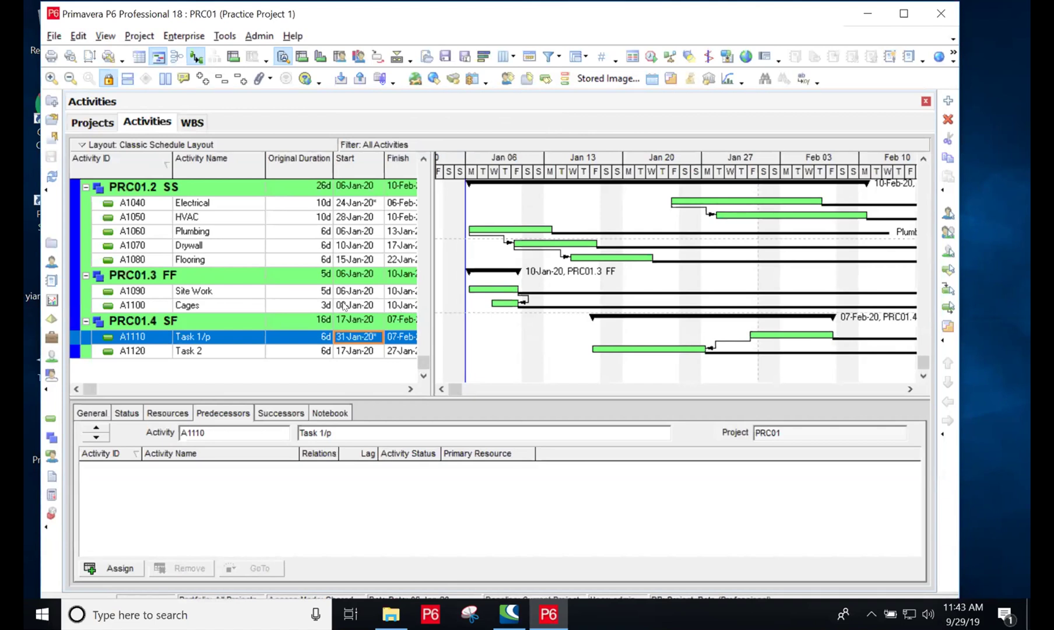
Step: Set the start date of Task 1/p back to 24 January 2020
click(342, 337)
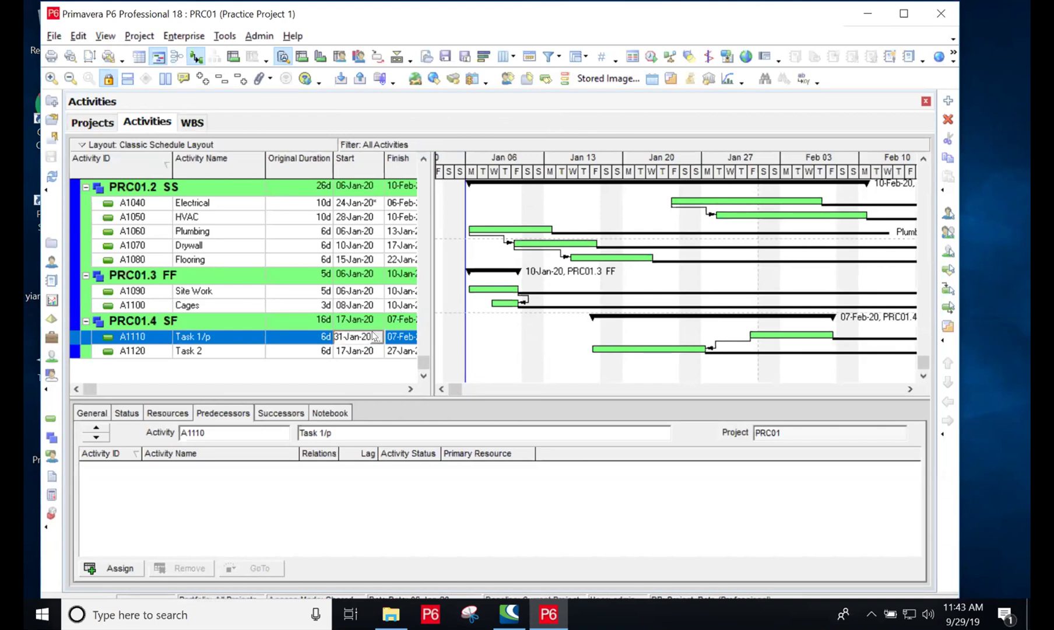
click(377, 337)
click(469, 209)
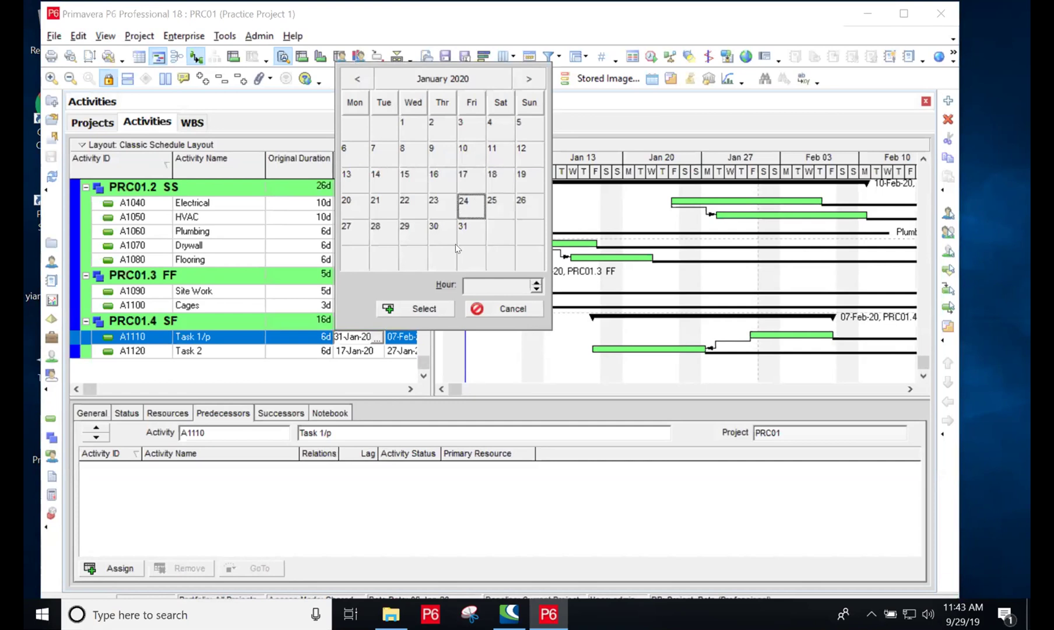
click(415, 308)
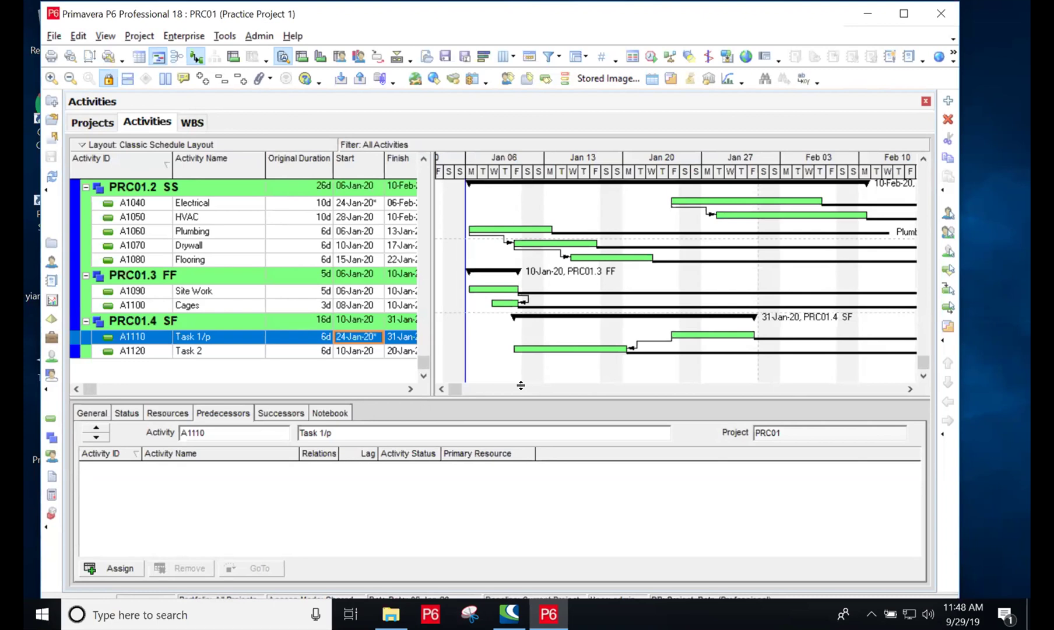
Step: Rename the predecessor activity A1110 under PRC01.4 SF as "Engg. task XYZ"
click(239, 341)
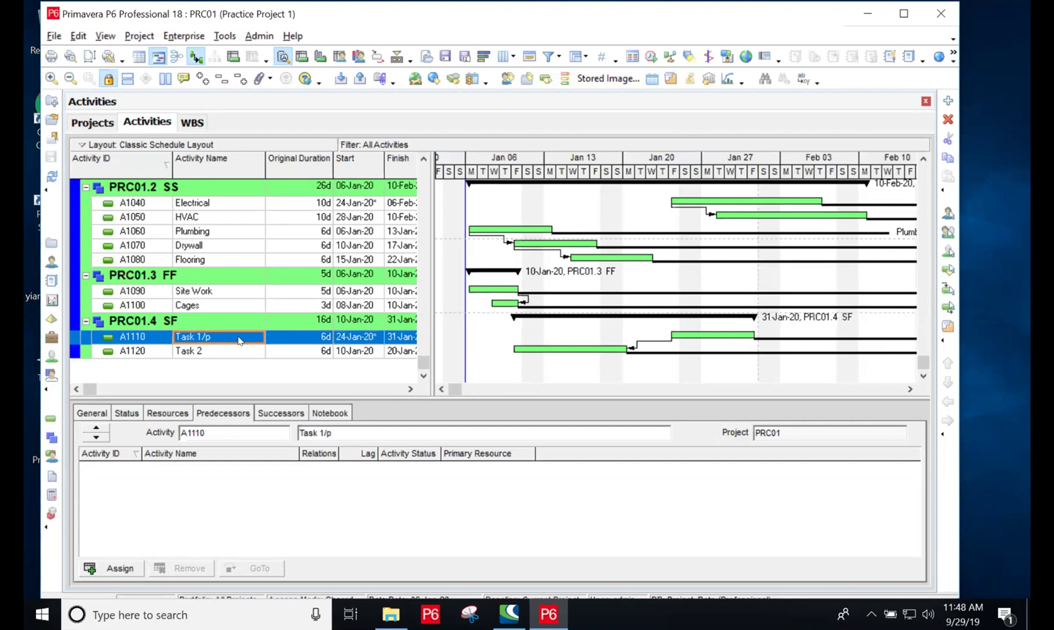
text(Eng)
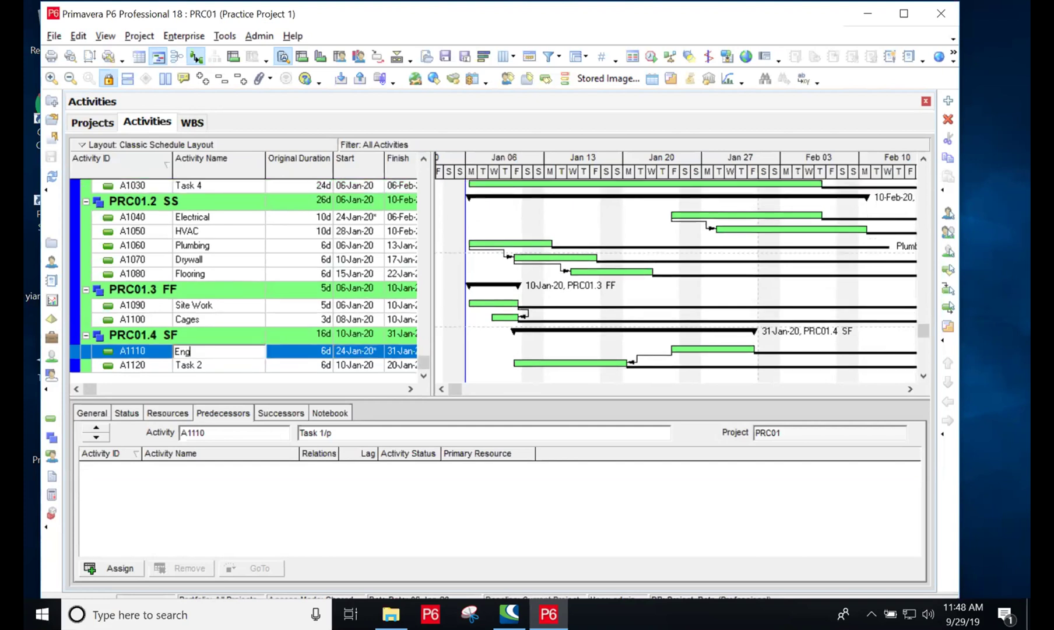
text(g. task XYZ)
key(Return)
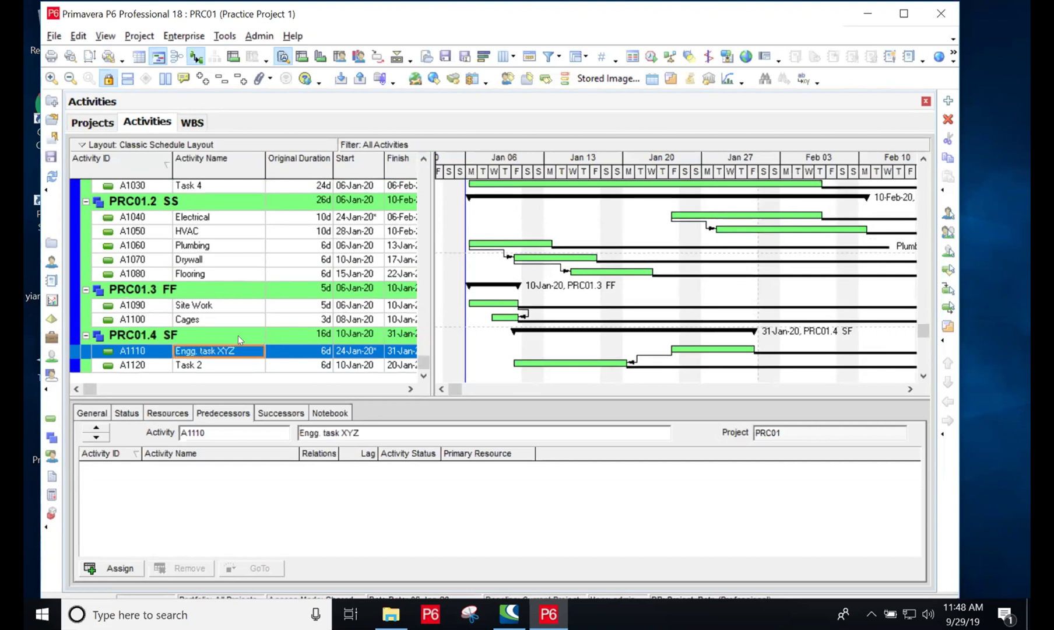
Step: Rename Task 2 under PRC01.4 SF as "Resource Mobilisation"
click(236, 364)
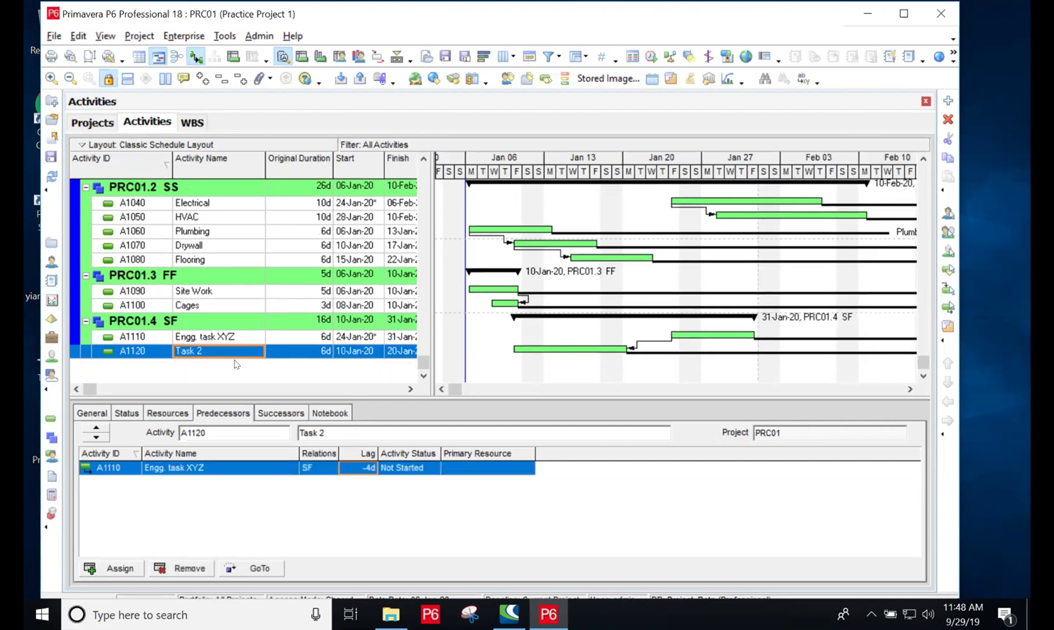
text(Resource )
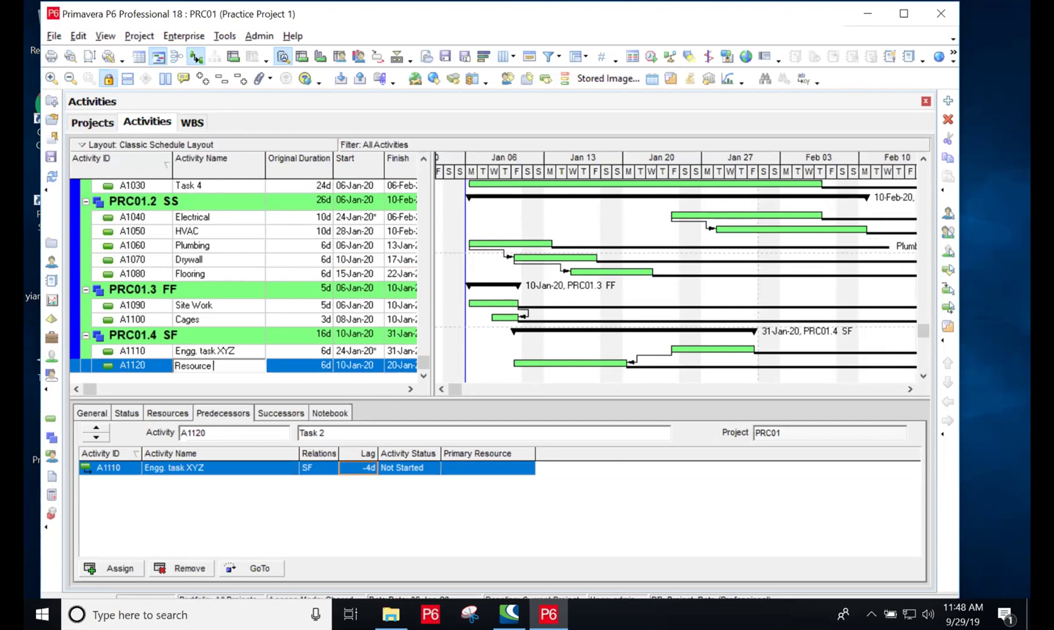
text(Mobilisation)
key(Return)
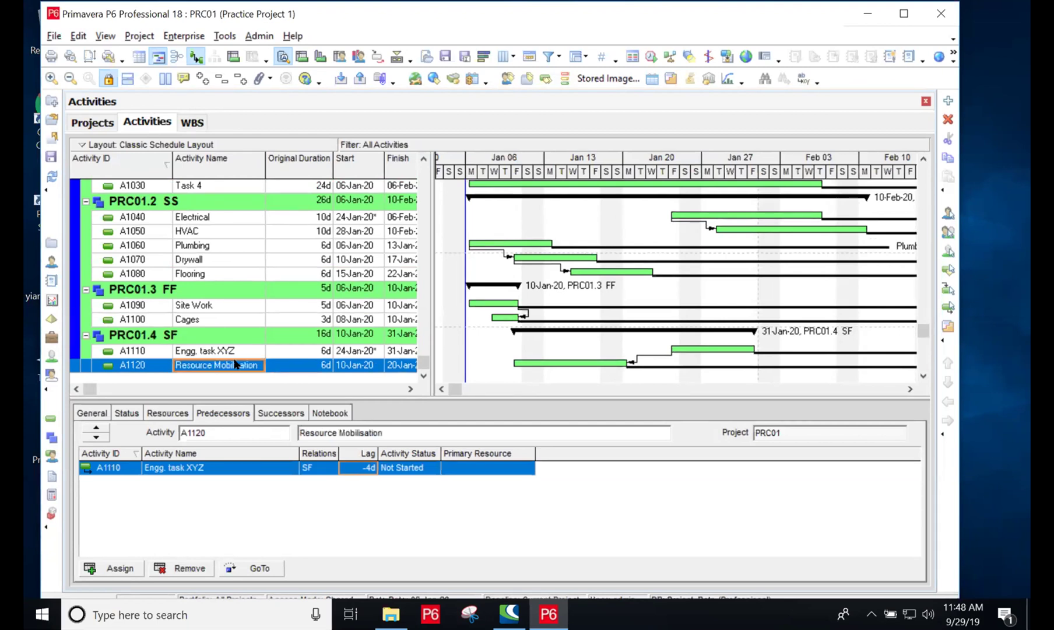
Step: Set the lag of Resource Mobilisation's SF relationship with Engg. task XYZ to -6d
click(359, 466)
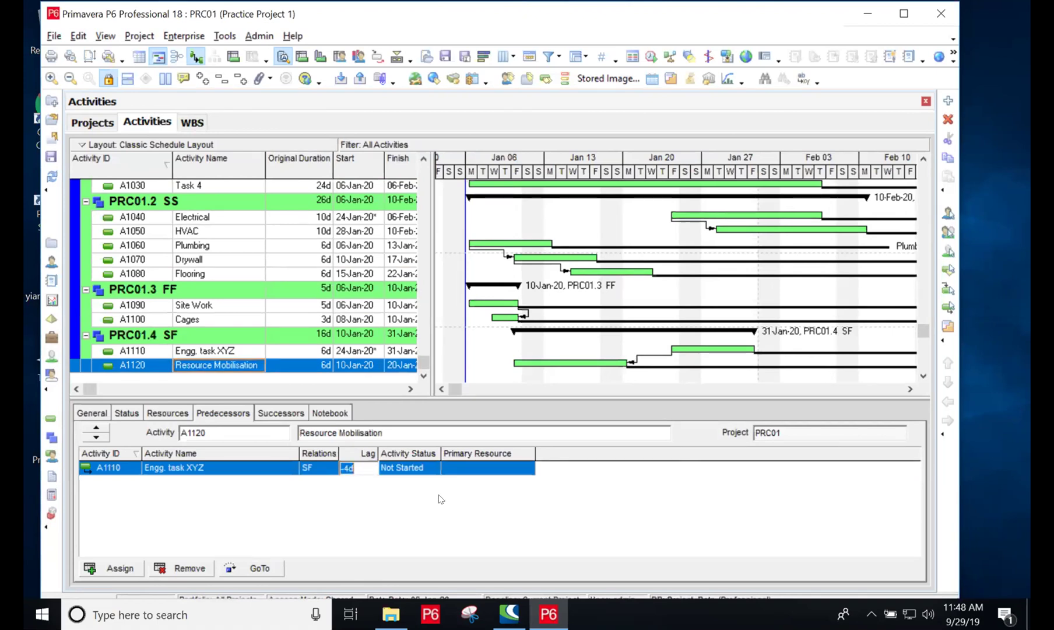
text(-d)
click(441, 498)
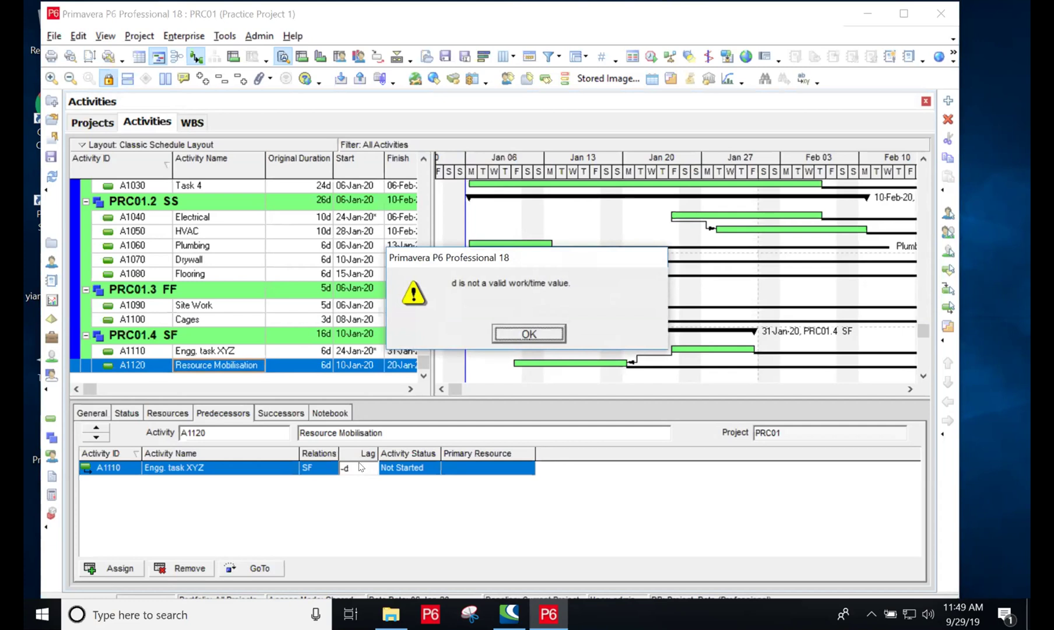
click(517, 331)
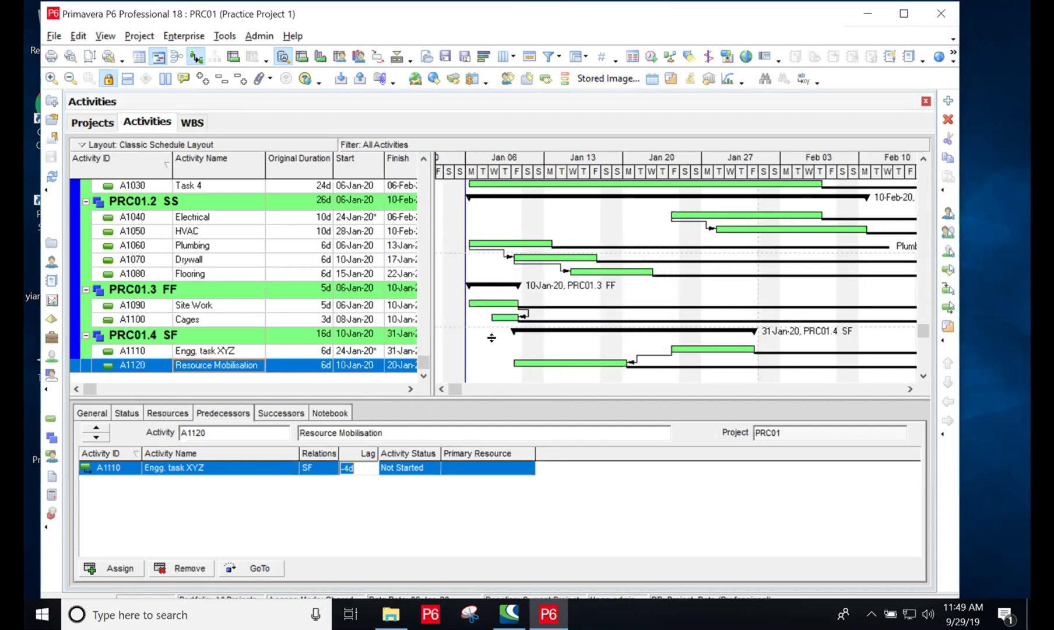
text(-6d)
key(Return)
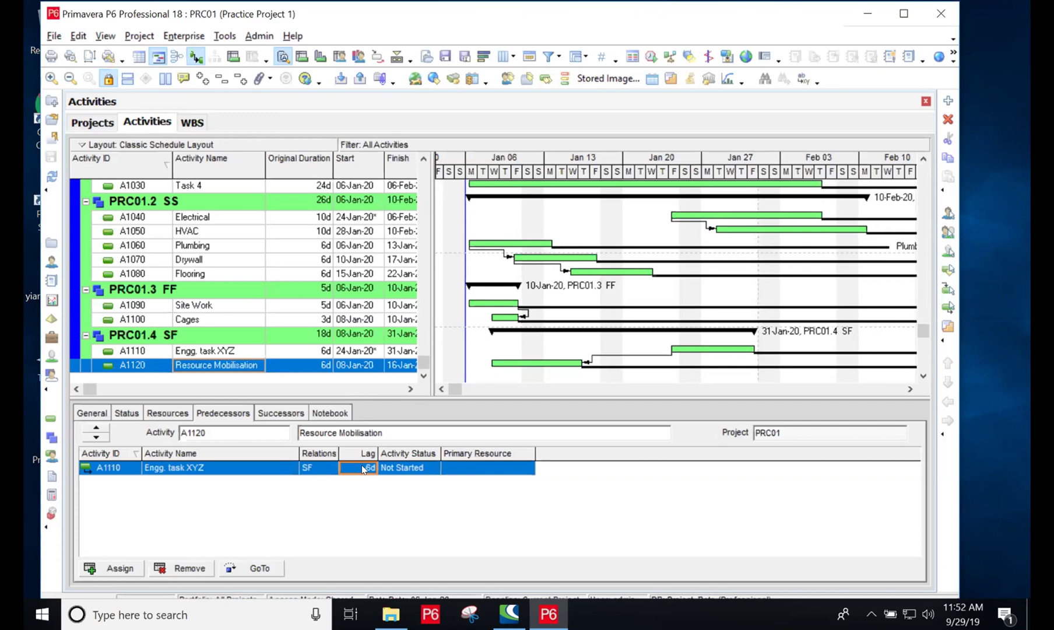
Step: Add a General Notes notebook topic to the Resource Mobilisation activity
click(94, 413)
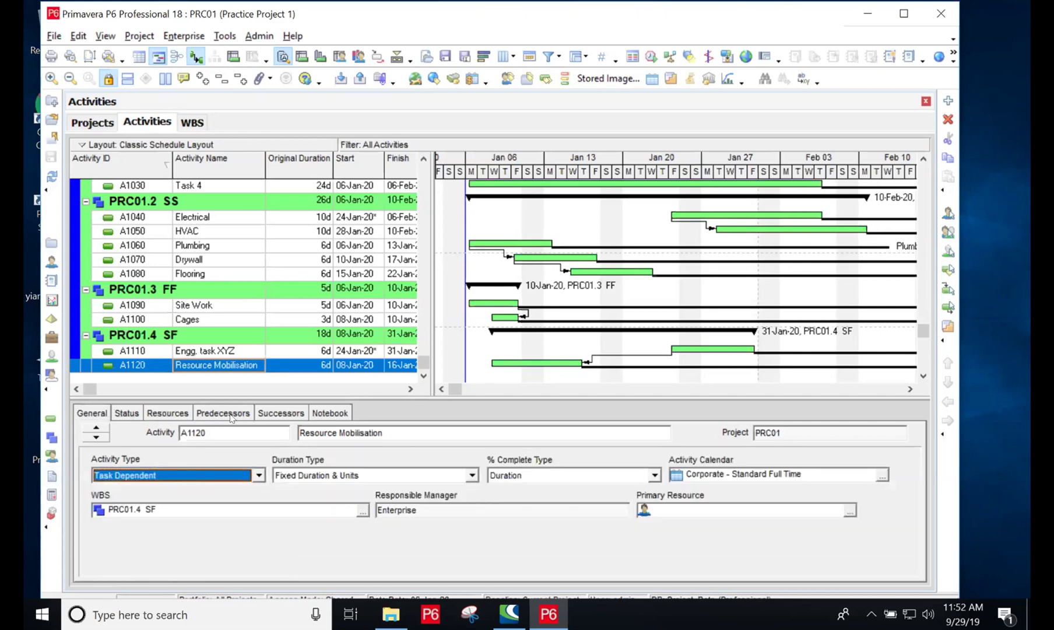
click(331, 410)
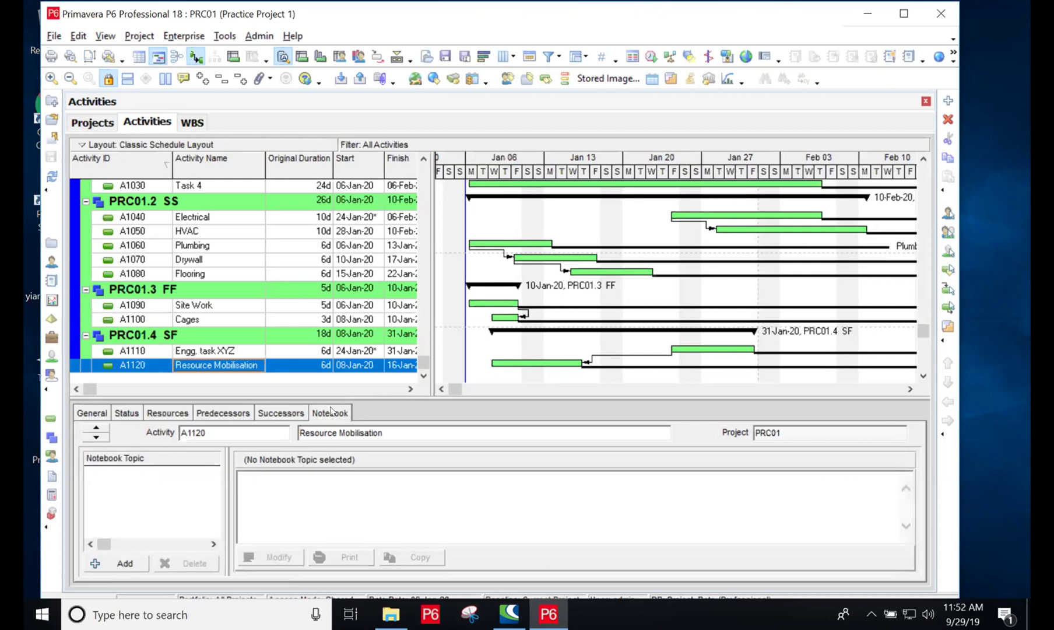
click(119, 562)
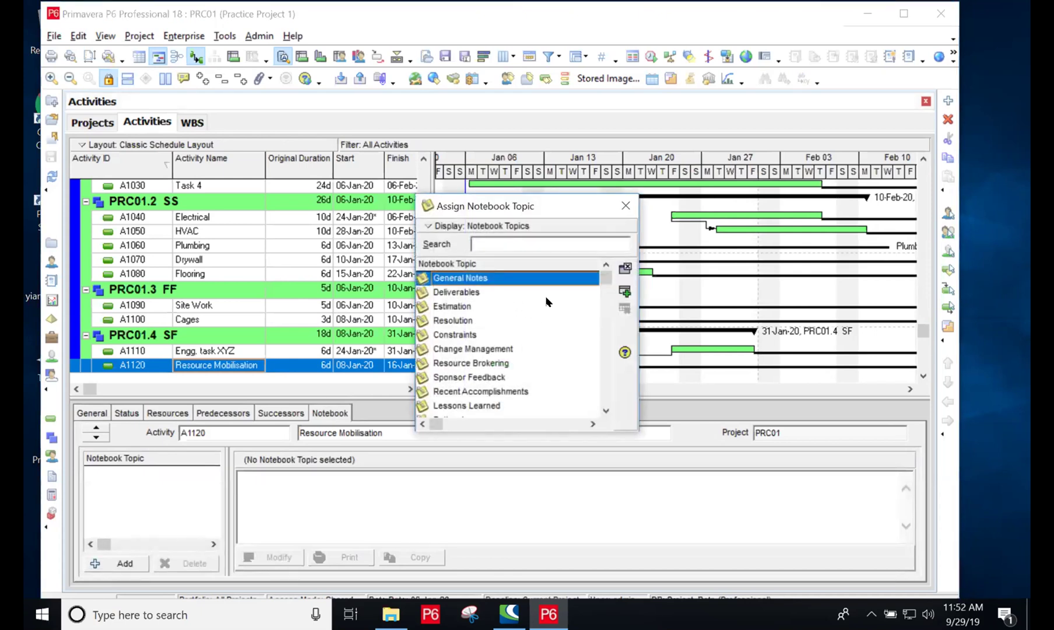
click(625, 290)
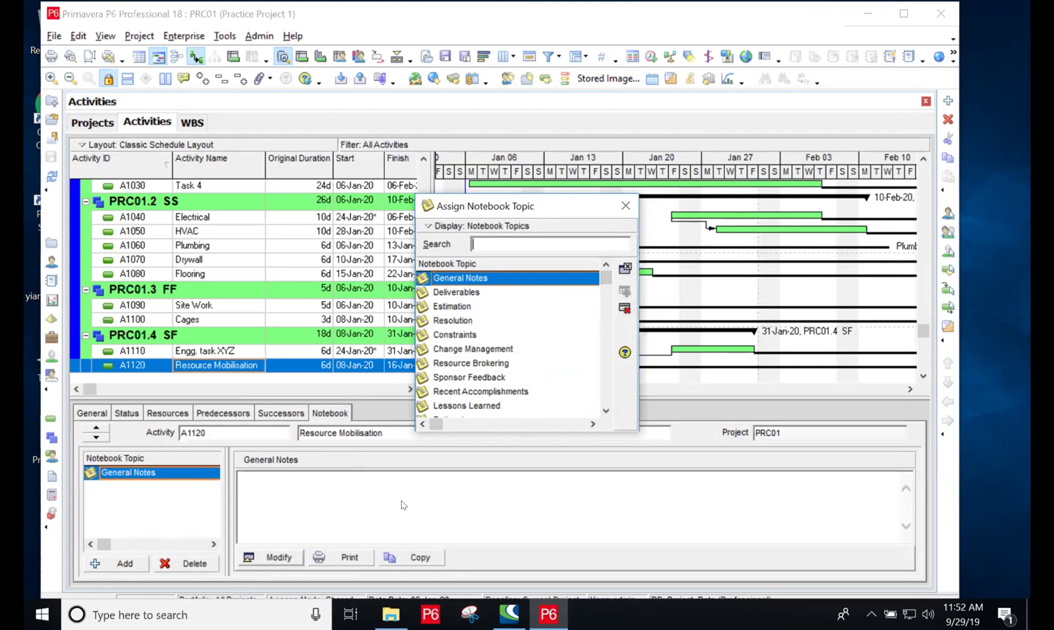
click(625, 206)
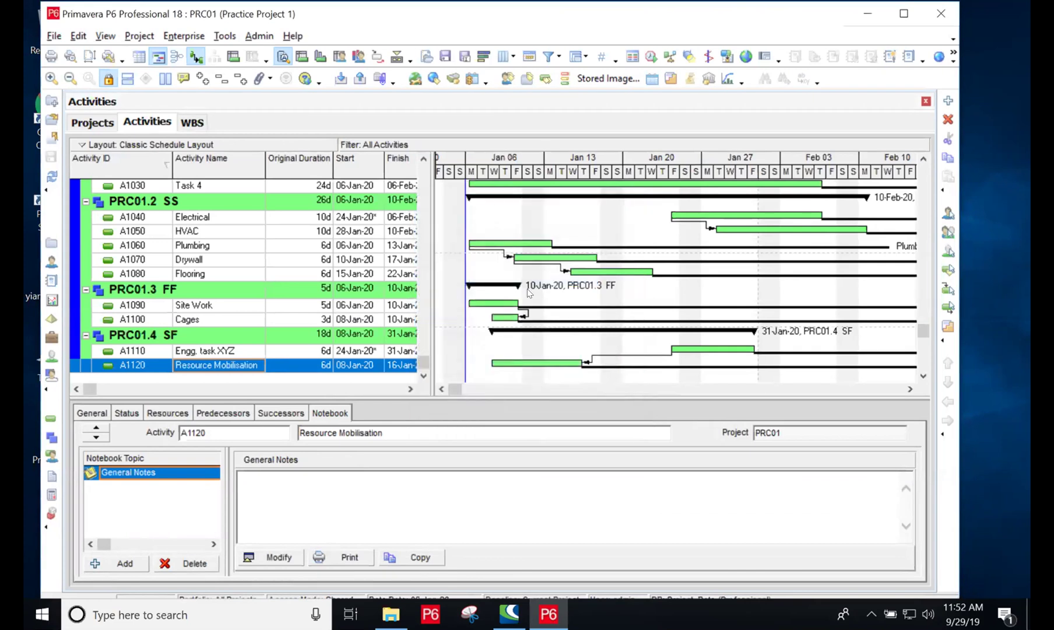
Step: Enter the heading "List of resources" in the General Notes text of the Resource Mobilisation activity
click(294, 553)
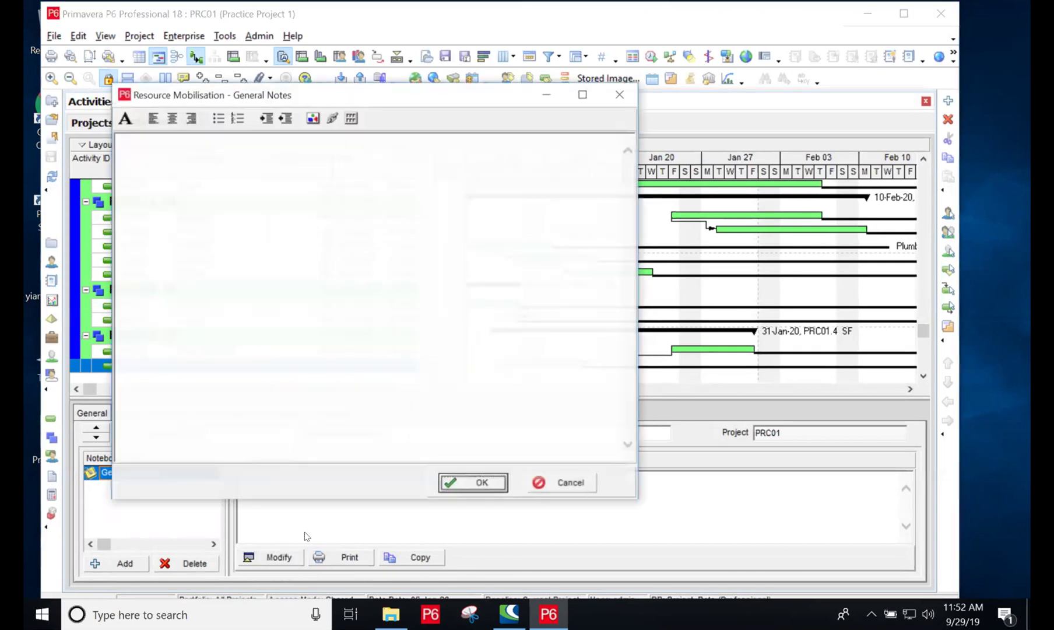
click(245, 169)
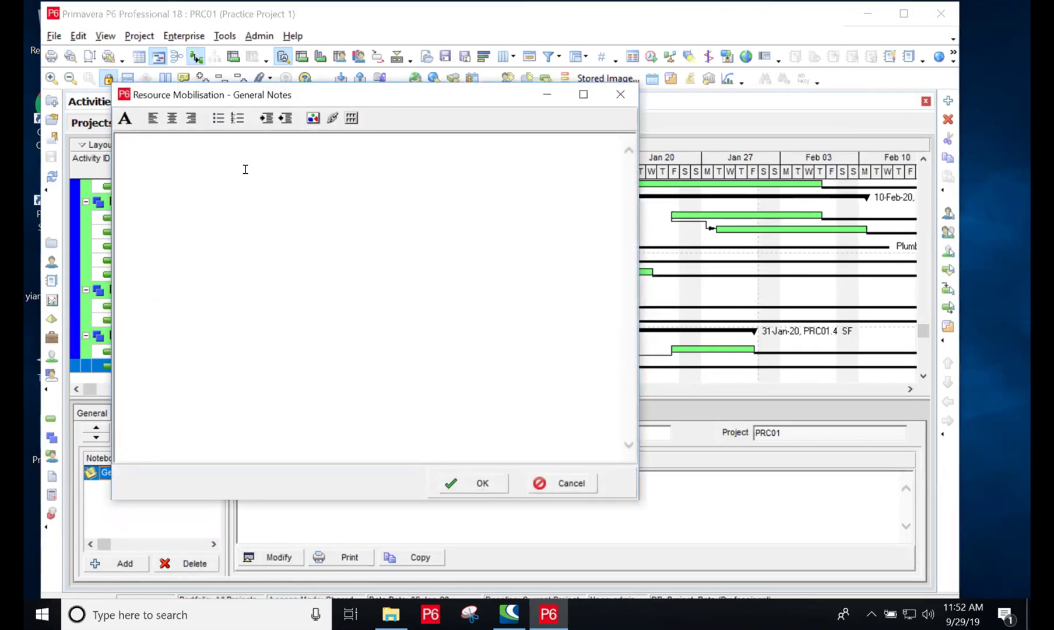
text(List of resource)
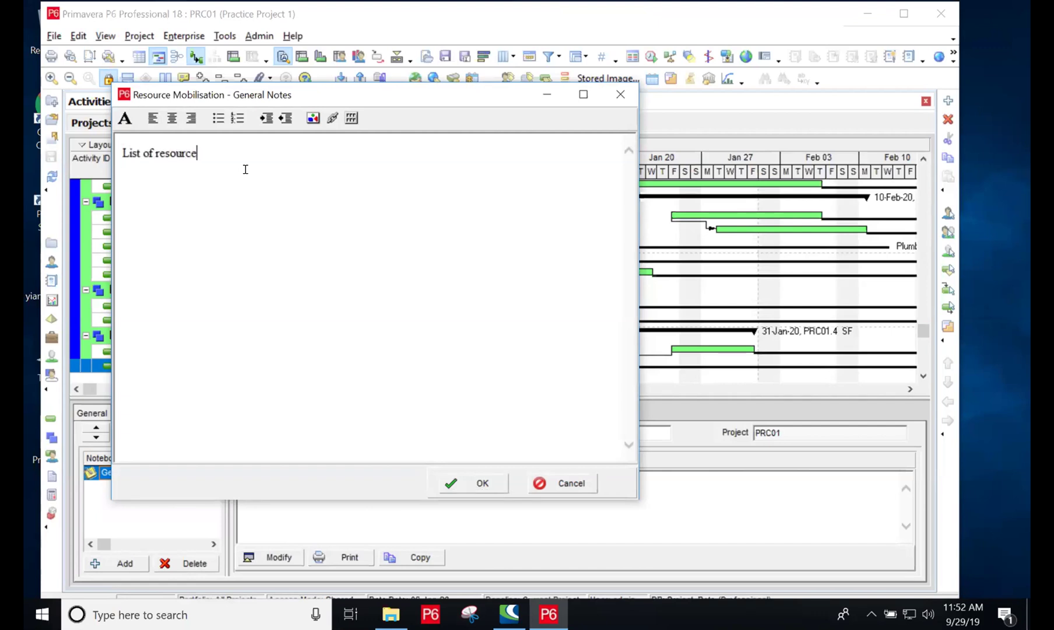
text( wit)
key(BackSpace)
key(BackSpace)
key(BackSpace)
text(s)
Step: Add the line "1. Resource 1" beneath the heading, leaving a blank line between them
key(Return)
key(Return)
text(1. Resource 1)
key(Return)
key(Up)
key(Up)
Step: Copy the "1. Resource 1" line and paste it five times in a row beneath the original
drag(194, 210, 80, 216)
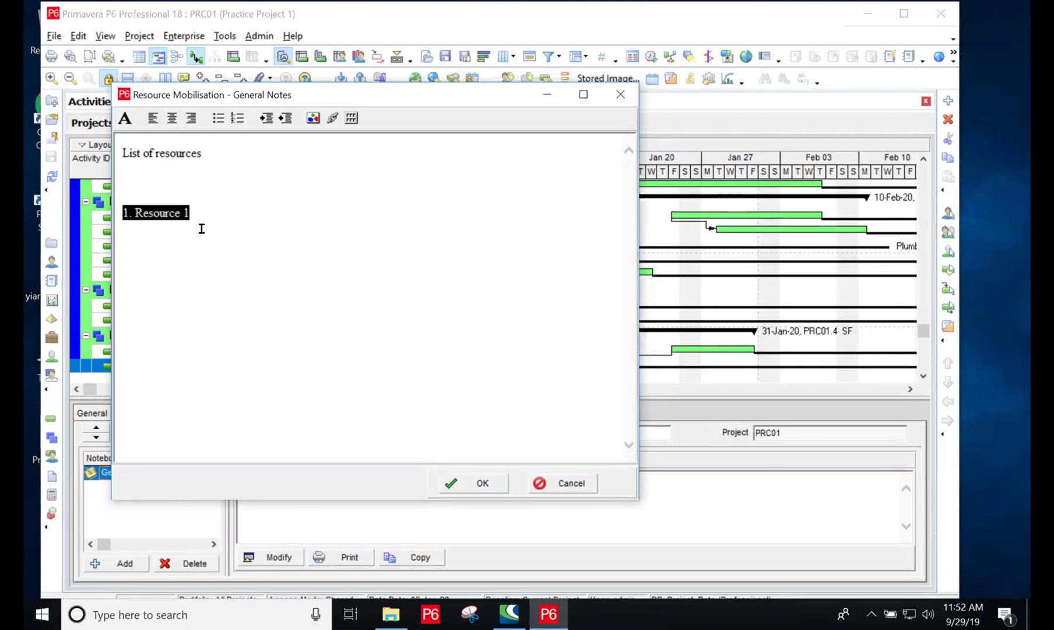
key(ctrl+c)
click(201, 229)
key(ctrl+v)
key(ctrl+v)
key(ctrl+v)
key(ctrl+v)
key(ctrl+v)
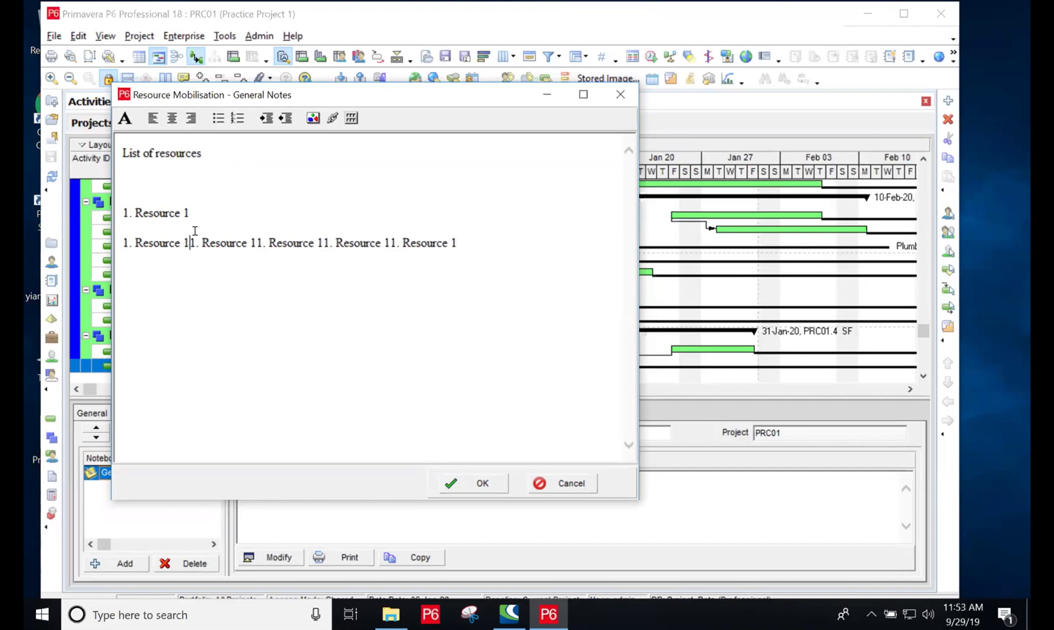
Step: Break the run of pasted text so that each "1. Resource 1" entry stands on its own line
key(Return)
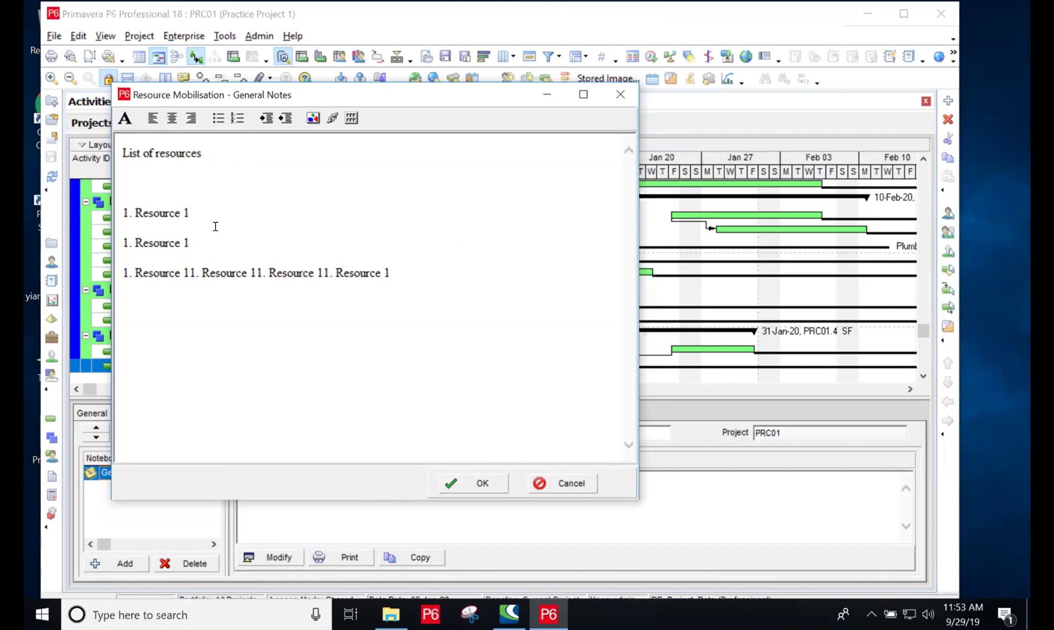
click(198, 269)
key(Left)
key(Return)
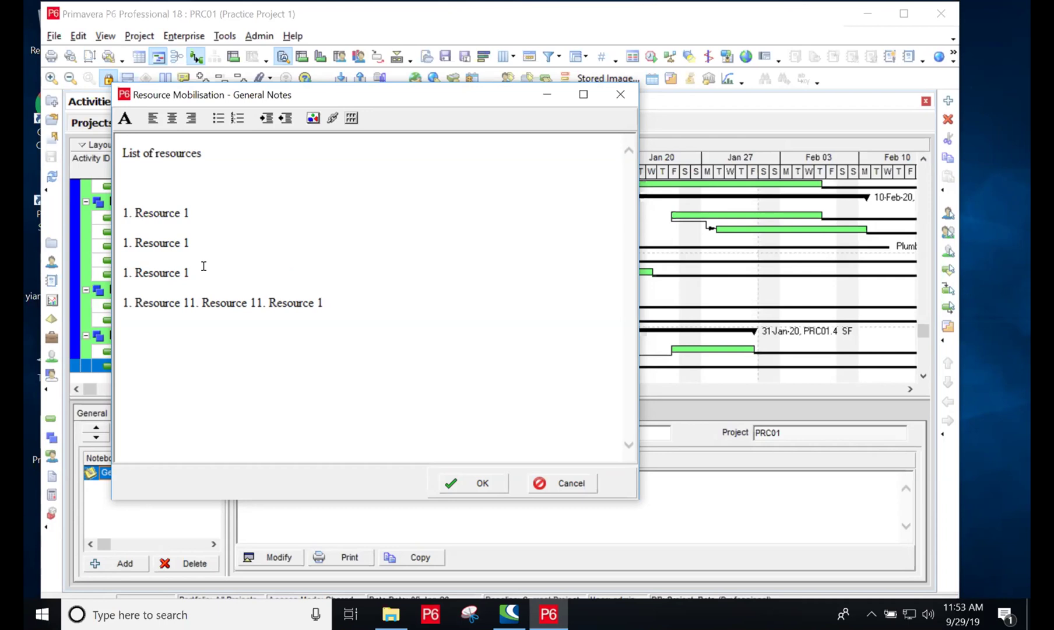
click(186, 296)
key(Return)
click(185, 332)
key(Return)
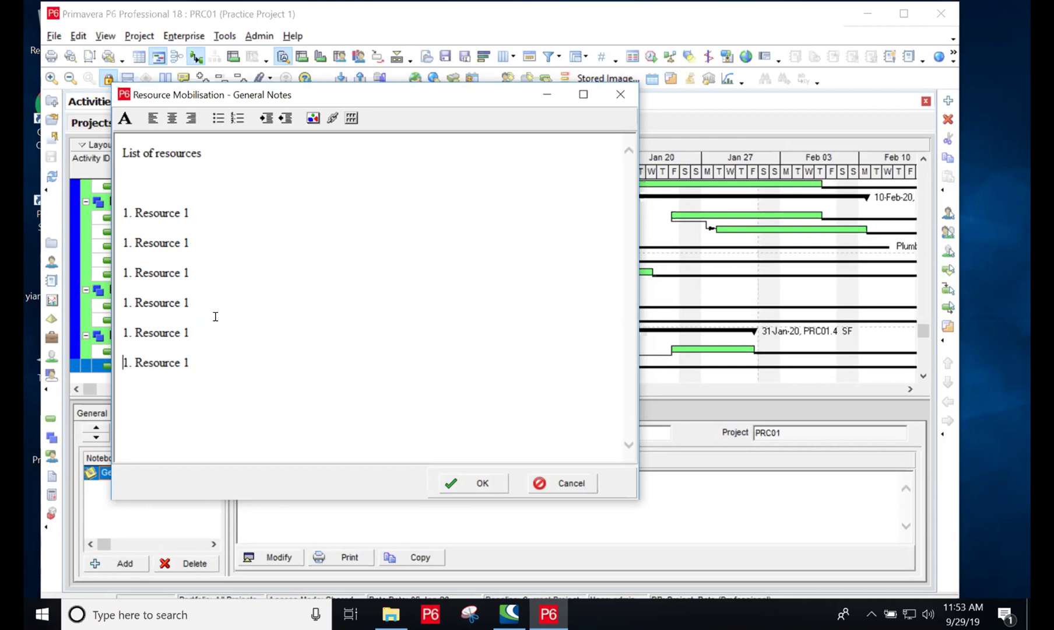
Step: Add a new line reading "Supplier" below the resource list in the note
click(185, 382)
key(Return)
text(Su0p)
key(BackSpace)
key(BackSpace)
text(pplier)
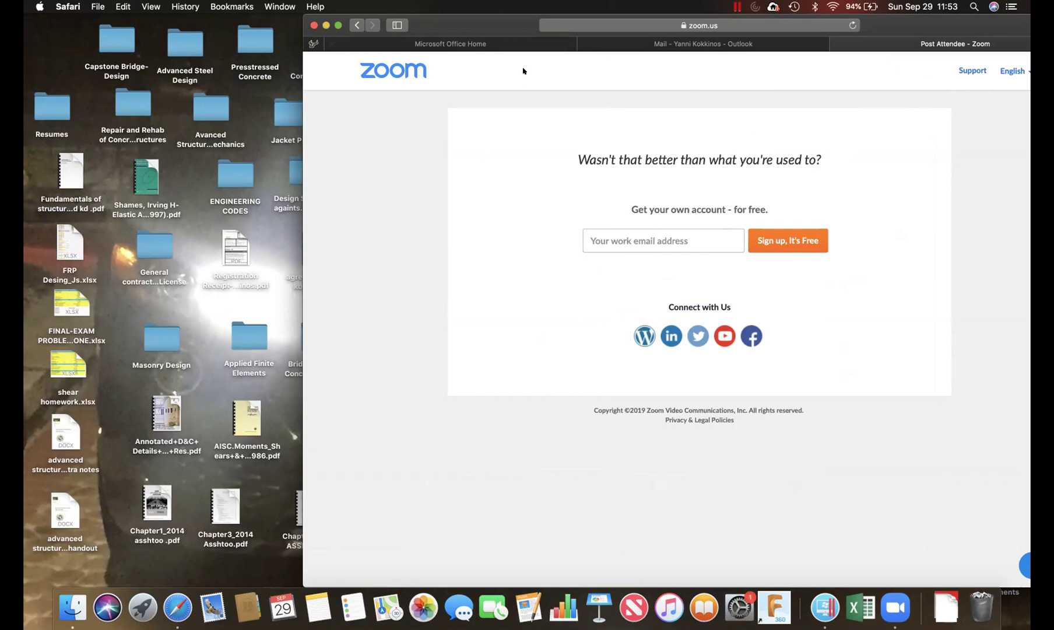
Step: Switch back from the Mac desktop to Primavera P6 running in Parallels Desktop Lite
double_click(842, 44)
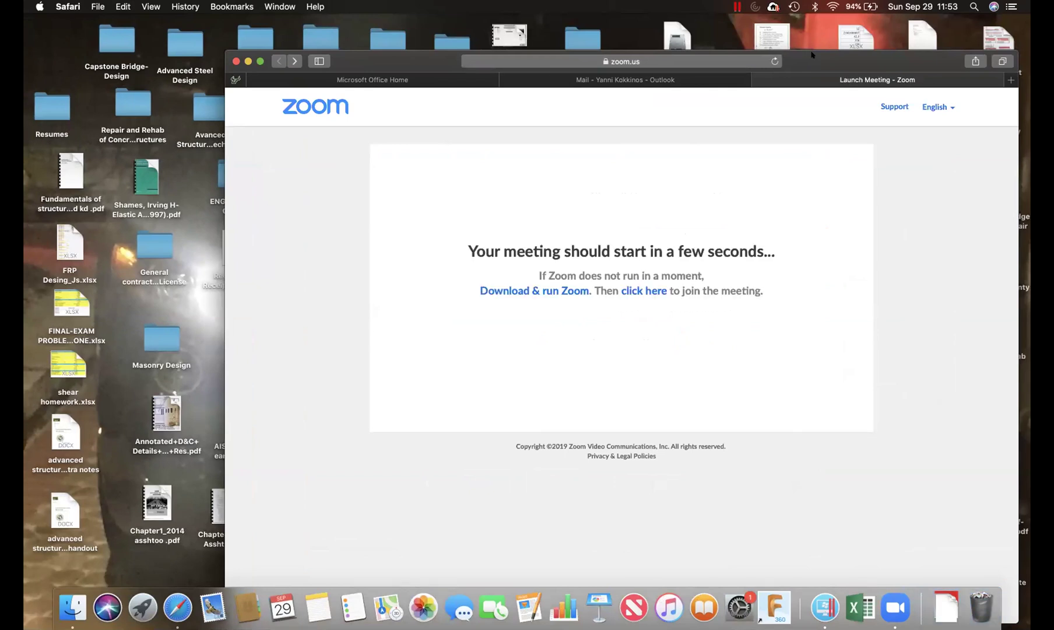
key(ctrl+Up)
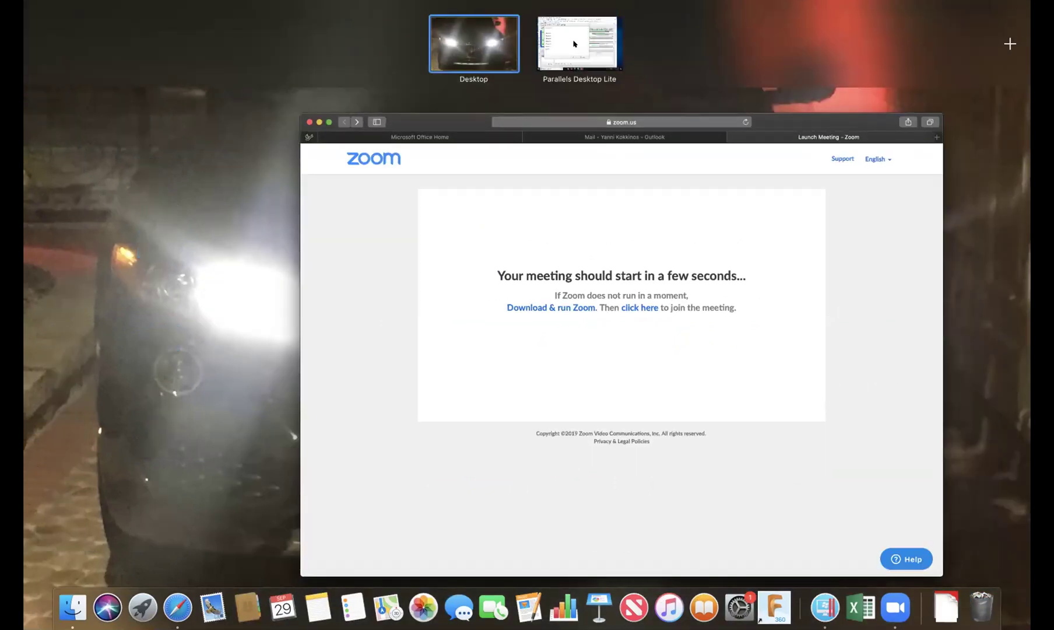
click(574, 44)
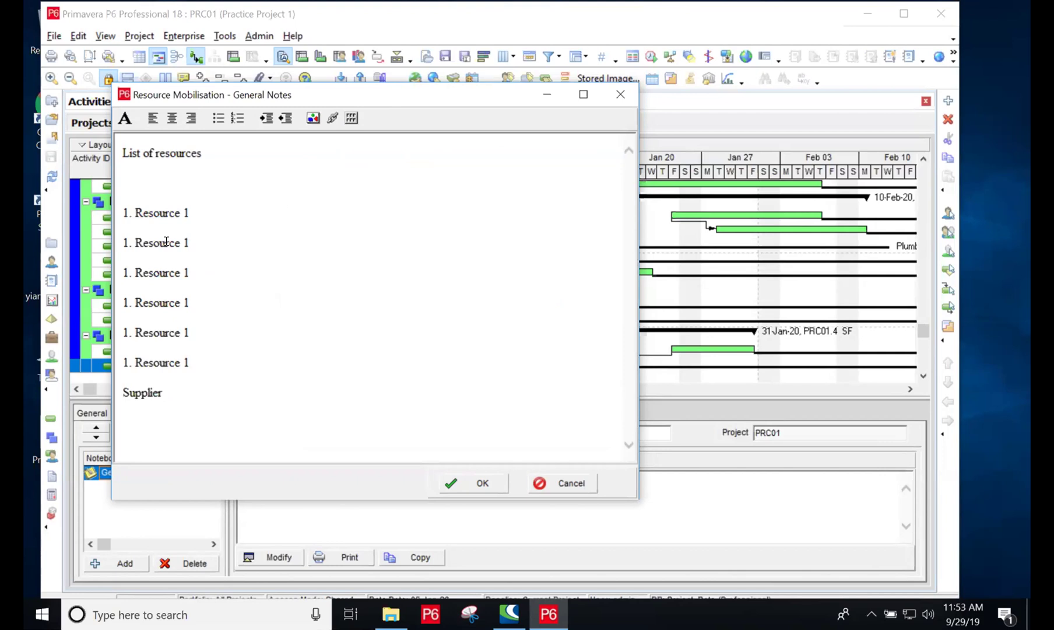
Step: Expand the supplier line to "Approved Supplier Email and Mobile number" and save the General Notes text
click(117, 390)
text(Approved)
click(232, 385)
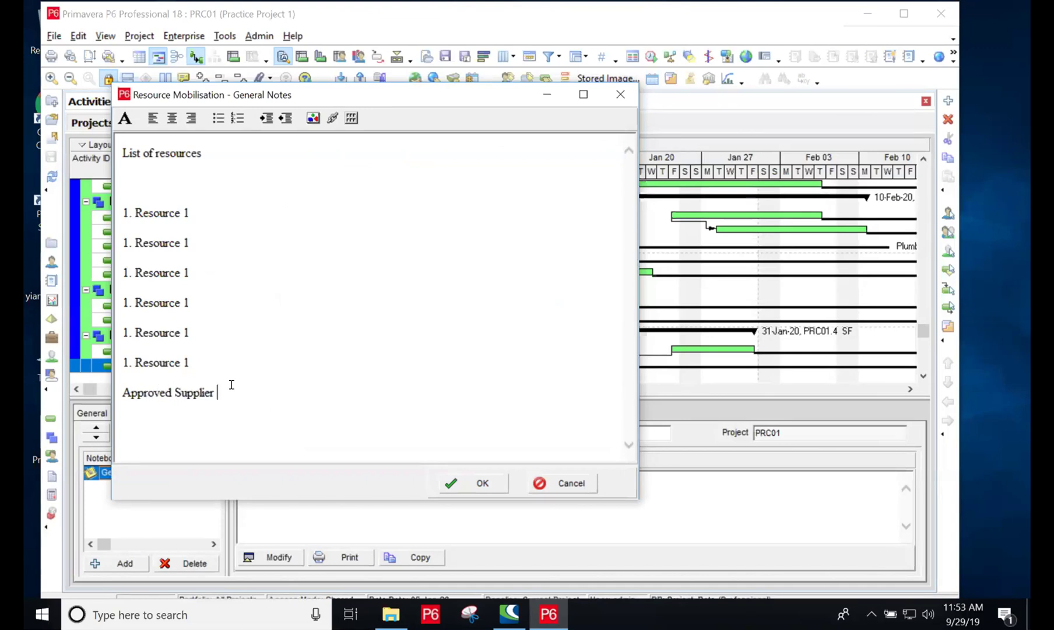
text(Email and Mobile number)
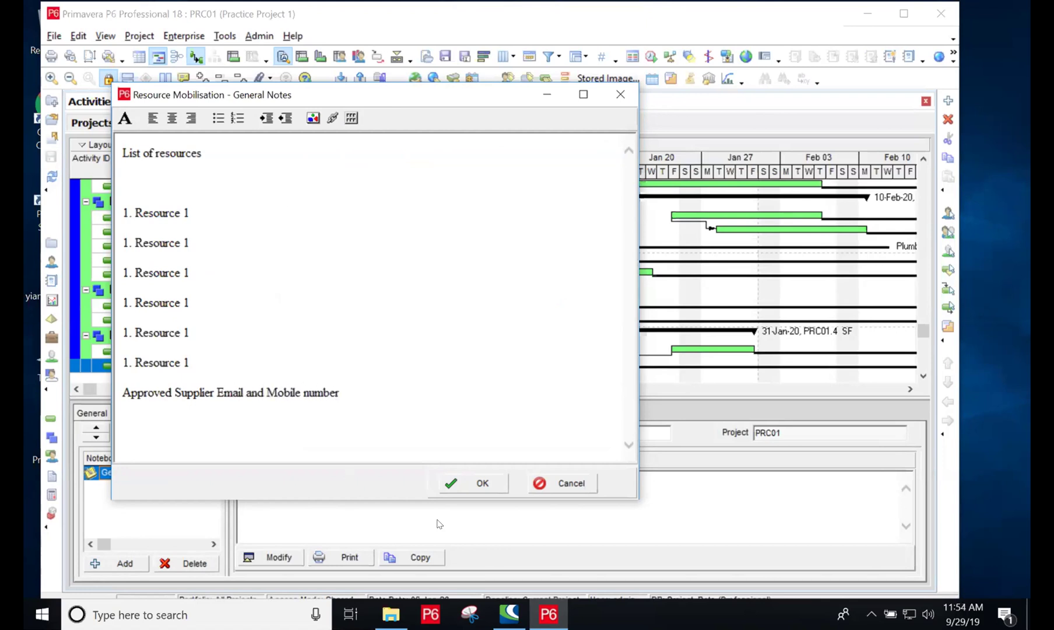
click(479, 484)
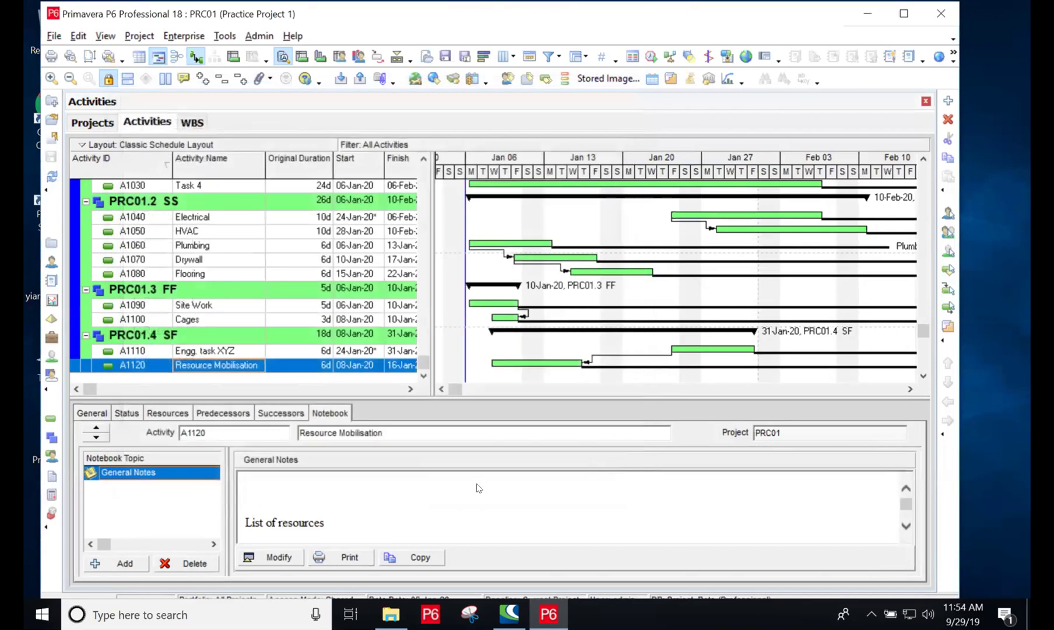
Step: Read through the saved General Notes text of Resource Mobilisation down to the supplier line
click(906, 526)
click(906, 526)
click(904, 526)
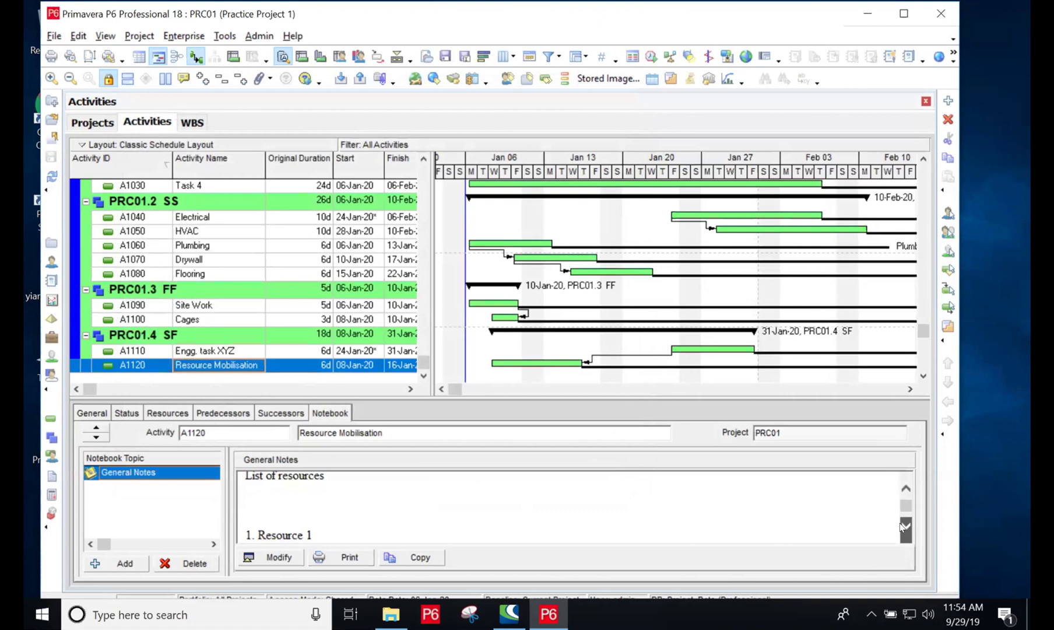
click(903, 526)
click(904, 526)
click(904, 526)
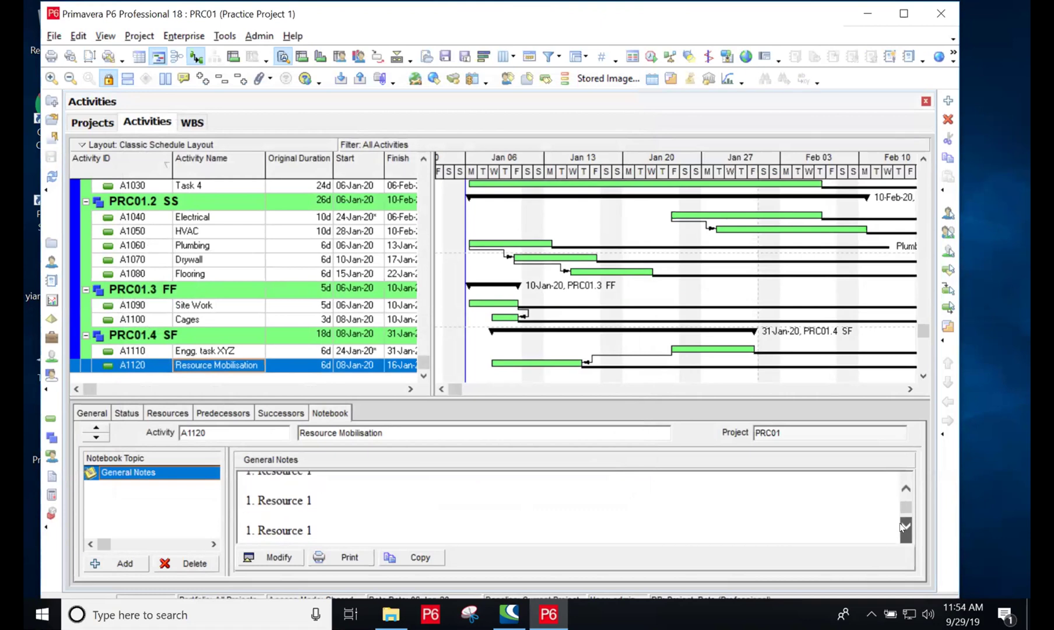
click(903, 526)
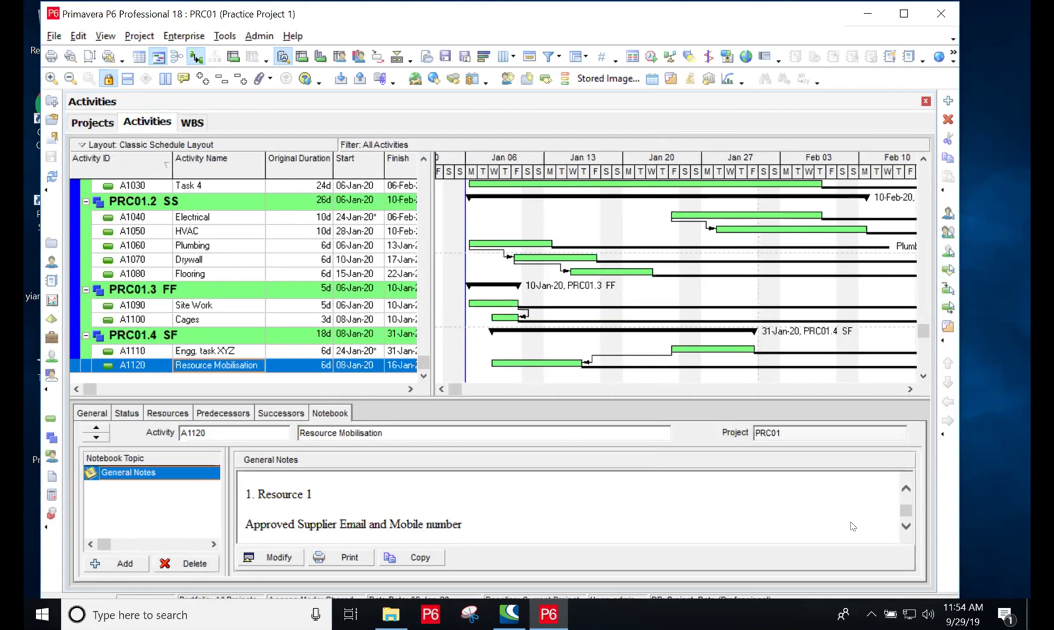
Step: Review the predecessors, successors and resources of Resource Mobilisation, and the successors of Engg. task XYZ
click(223, 413)
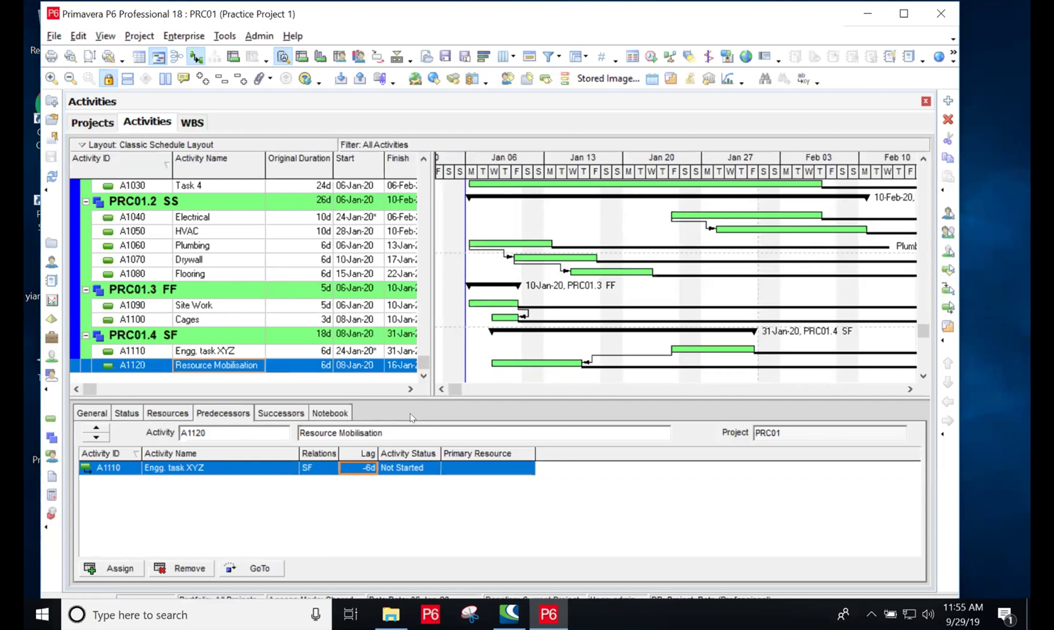
click(276, 413)
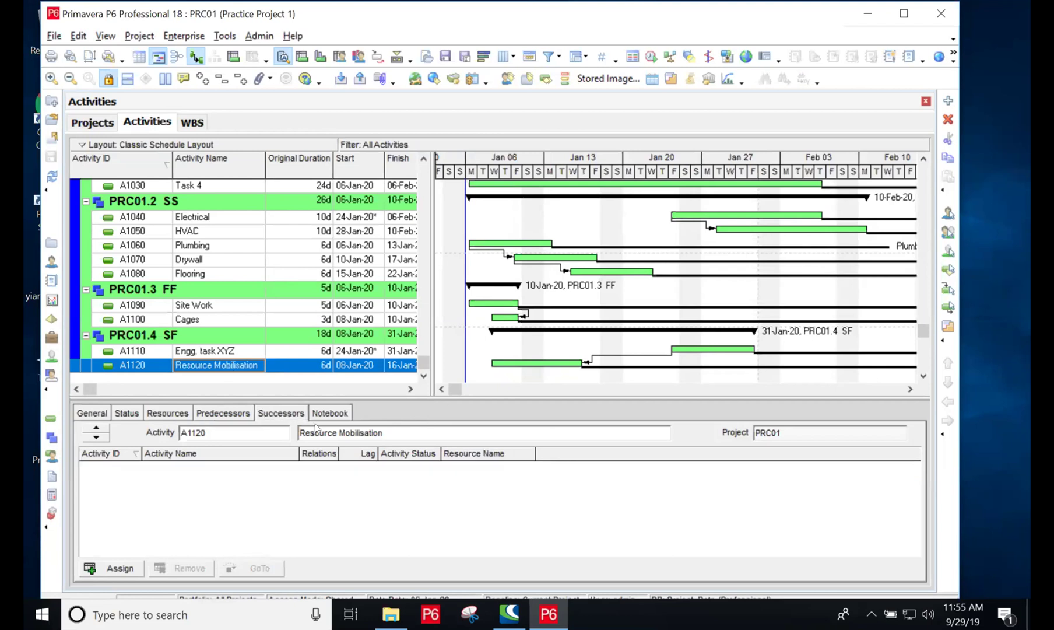
click(234, 354)
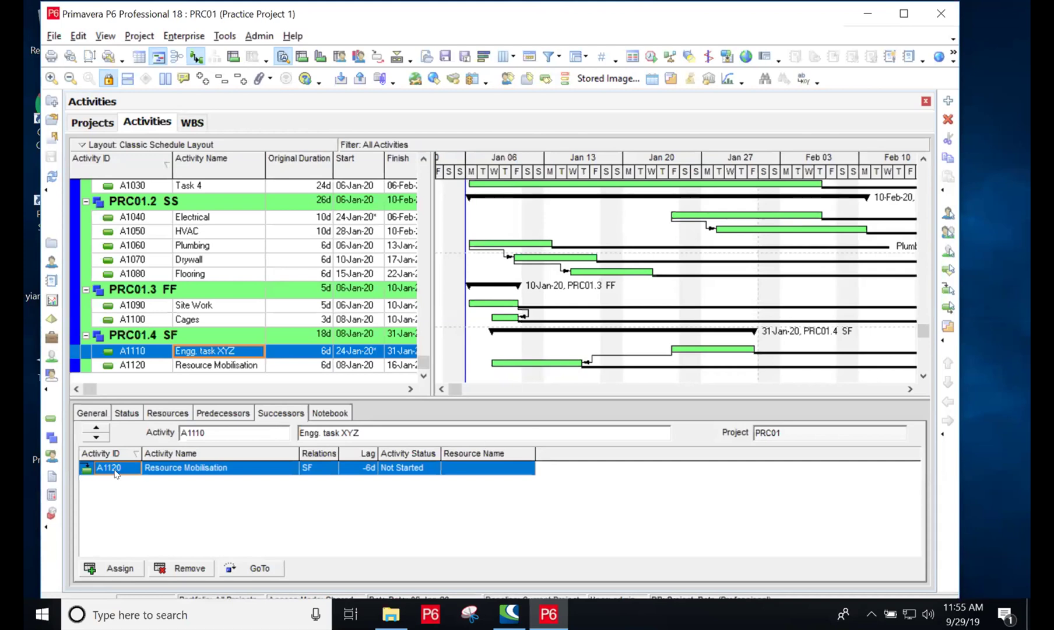
click(246, 364)
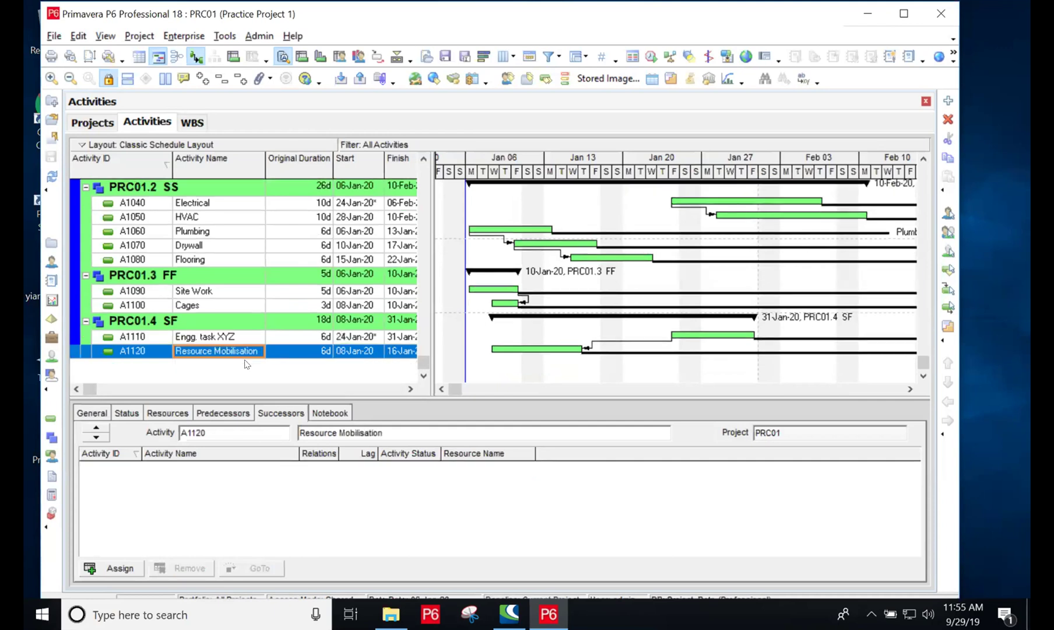
click(173, 415)
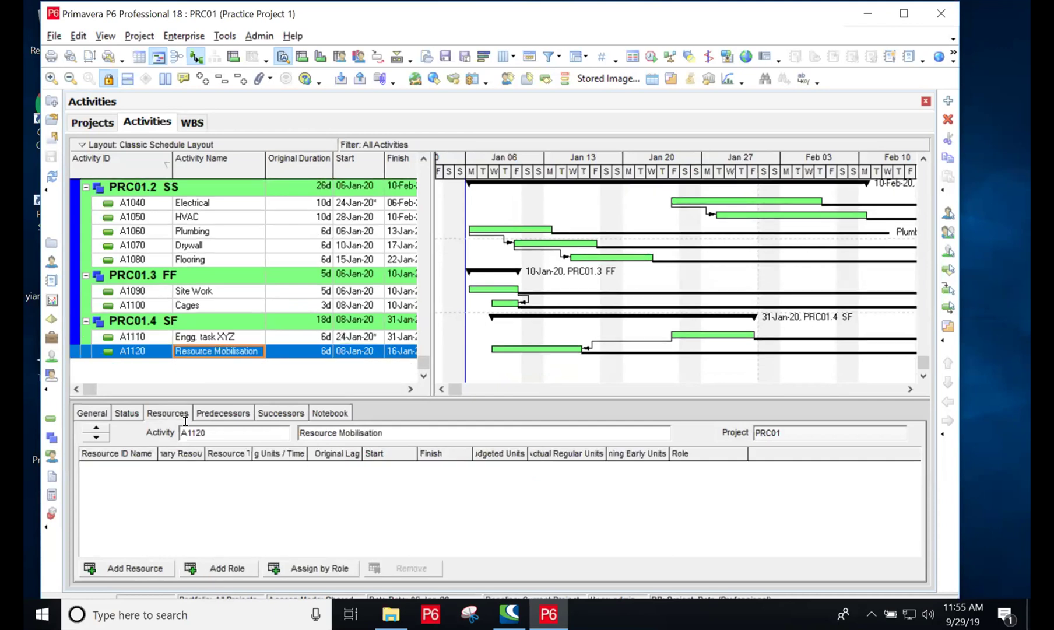
click(226, 413)
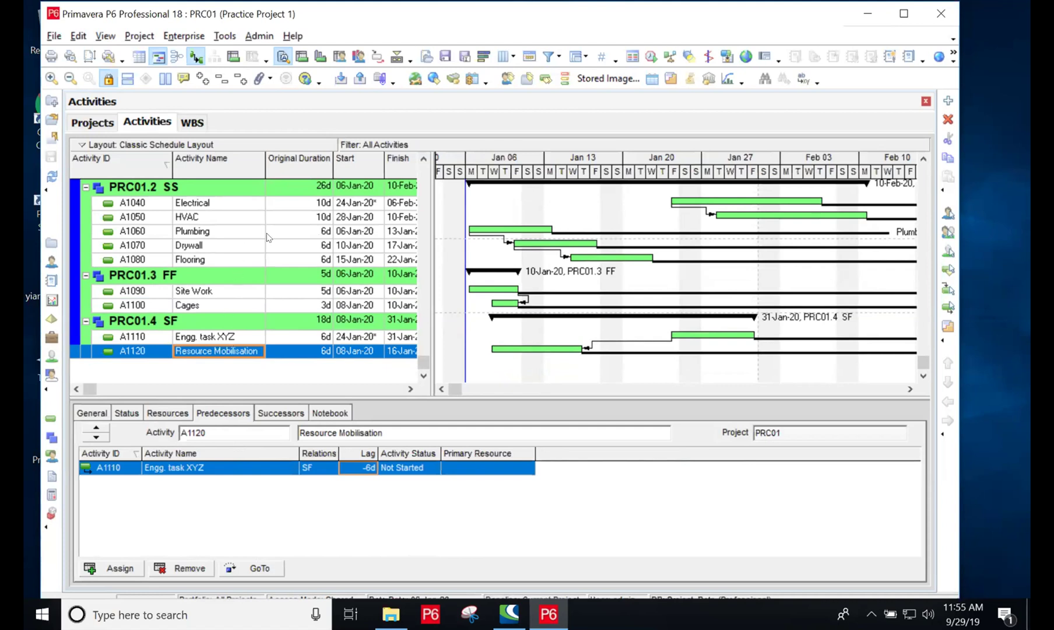
Step: Examine the predecessors, successors and notebook topics of the Drywall activity under PRC01.2 SS
click(210, 247)
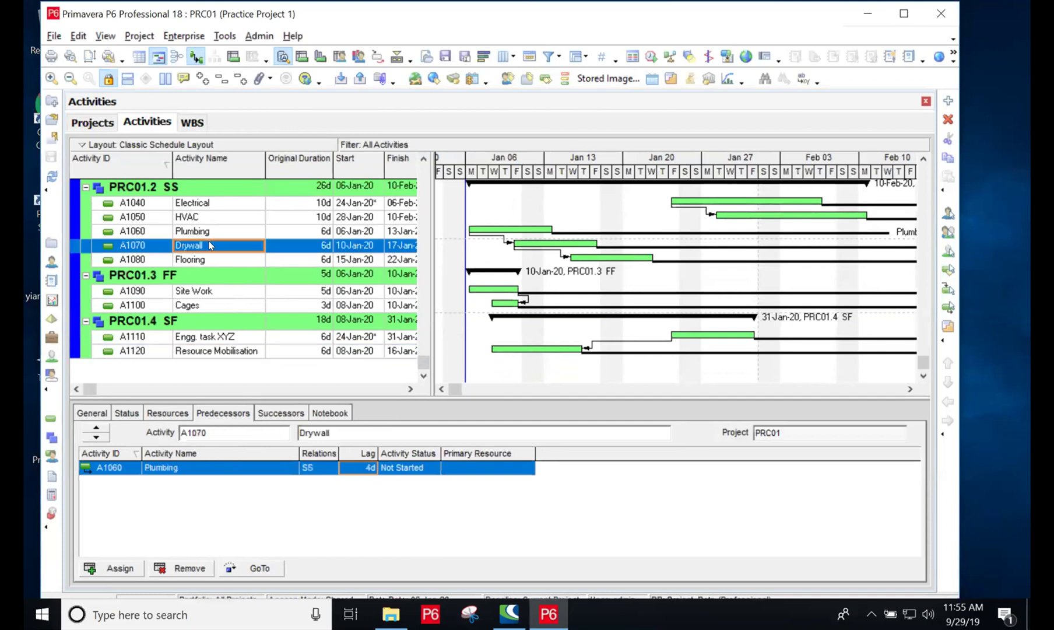
click(283, 412)
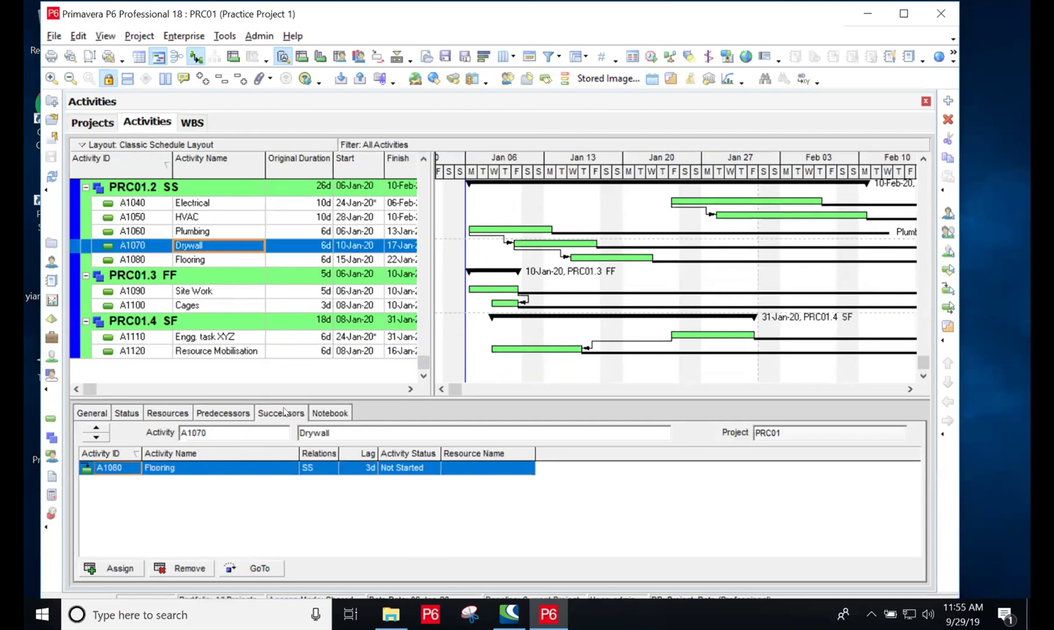
click(229, 413)
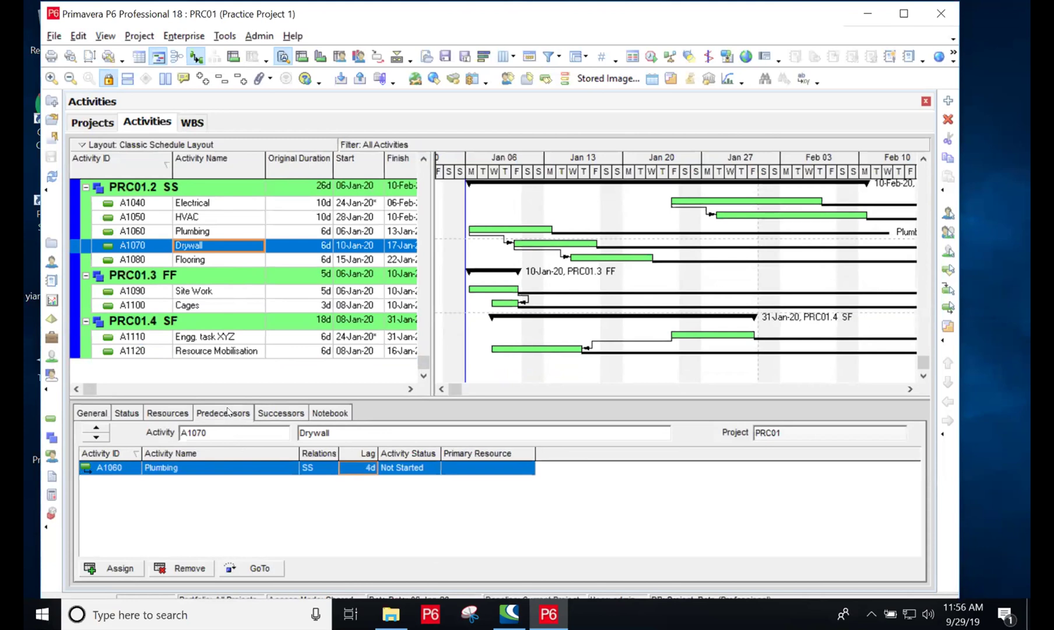
click(272, 411)
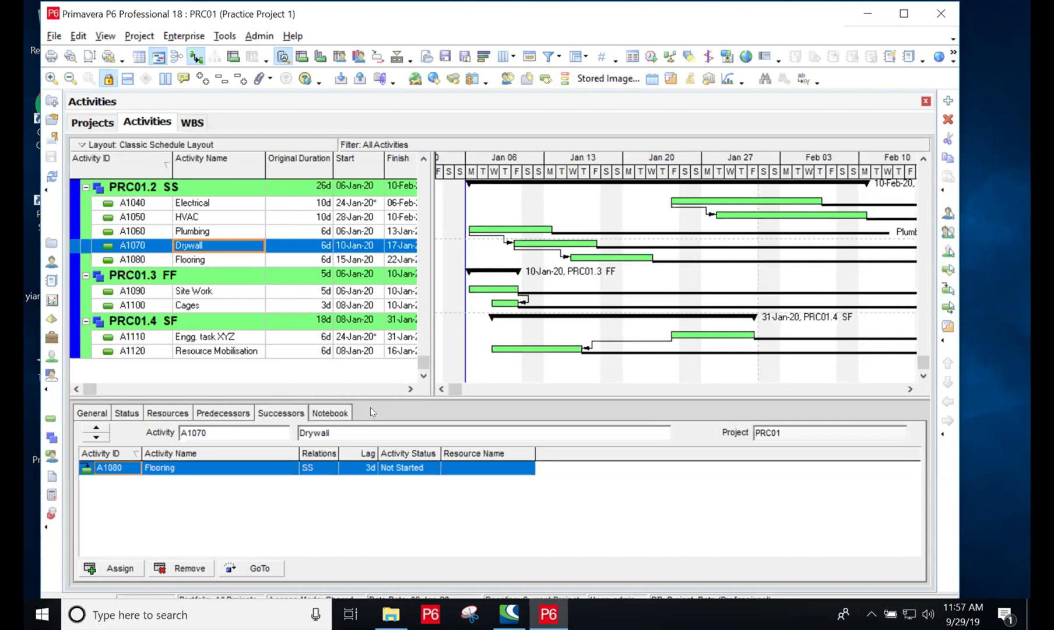
click(333, 411)
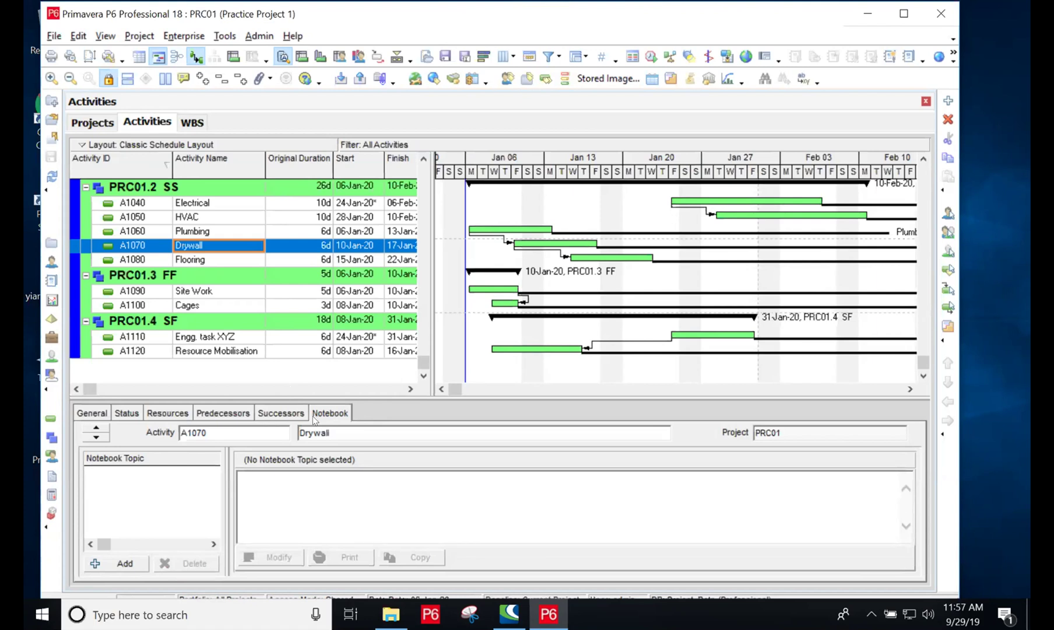
Step: Customize the activity details to display the Relationships tab and remove the Predecessors and Successors tabs from the display list
right_click(365, 412)
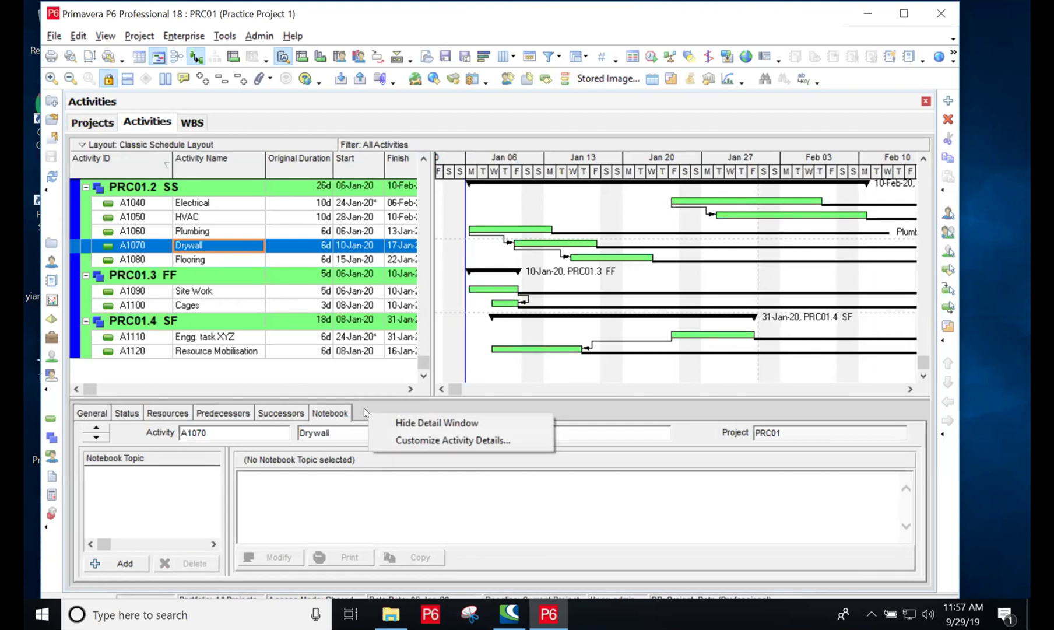
click(418, 439)
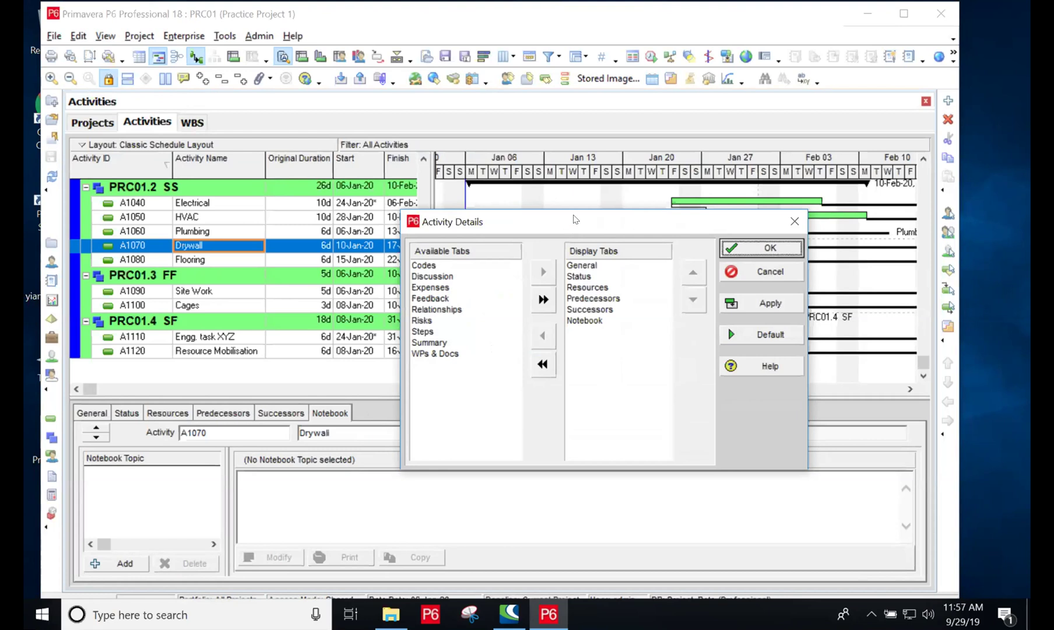
drag(579, 222, 554, 165)
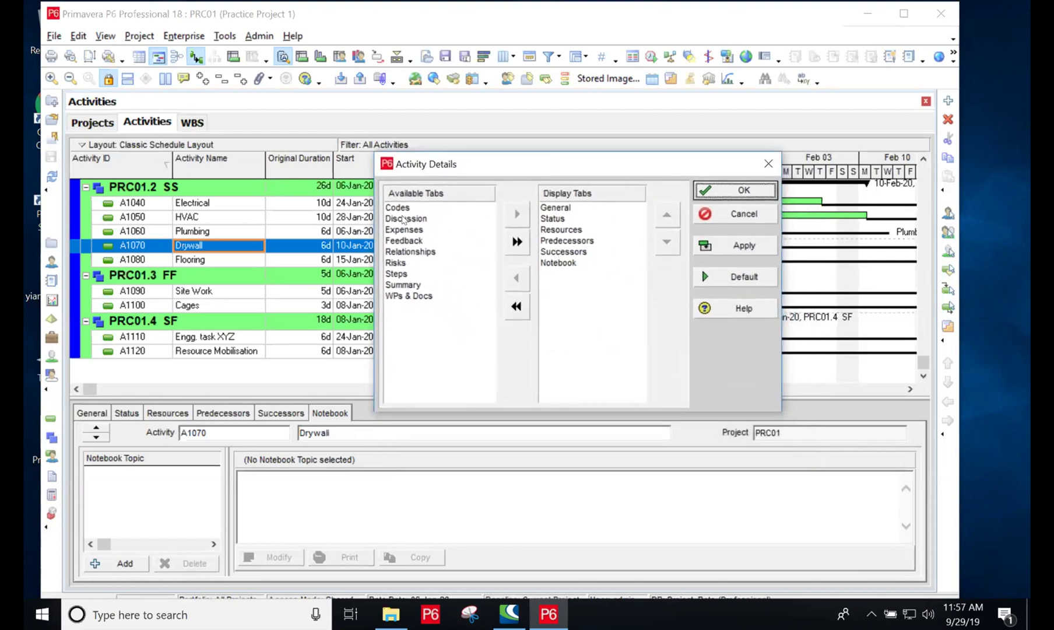
click(410, 252)
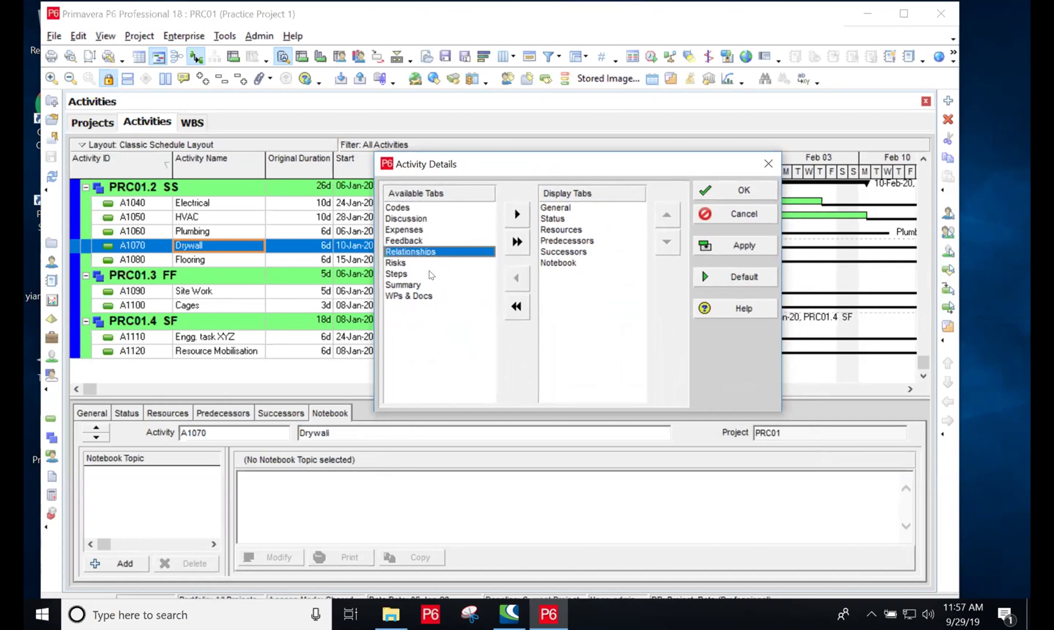
click(517, 215)
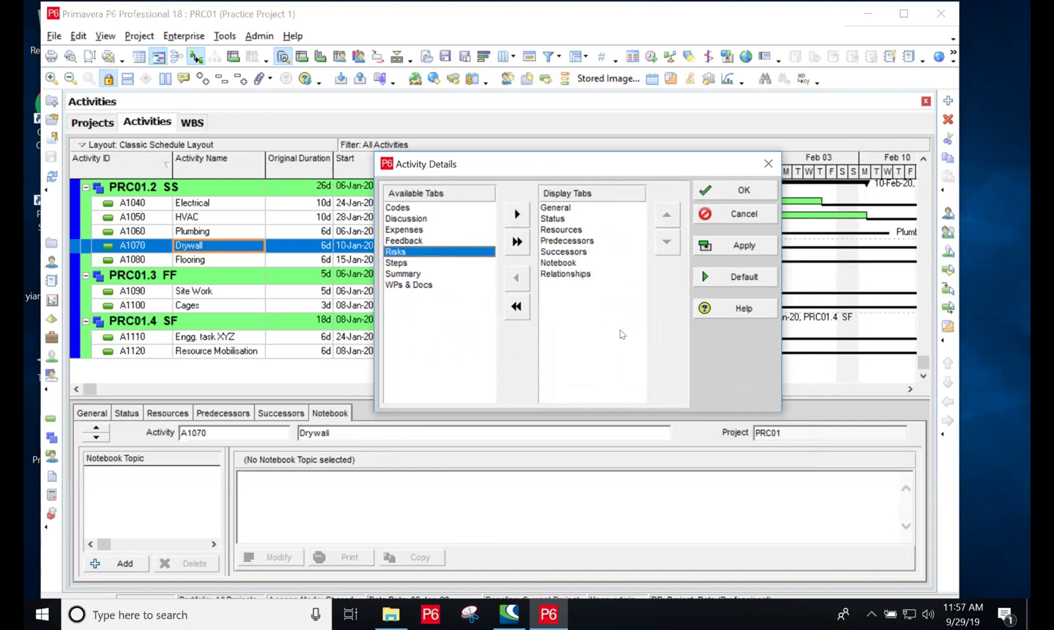
click(554, 239)
click(517, 278)
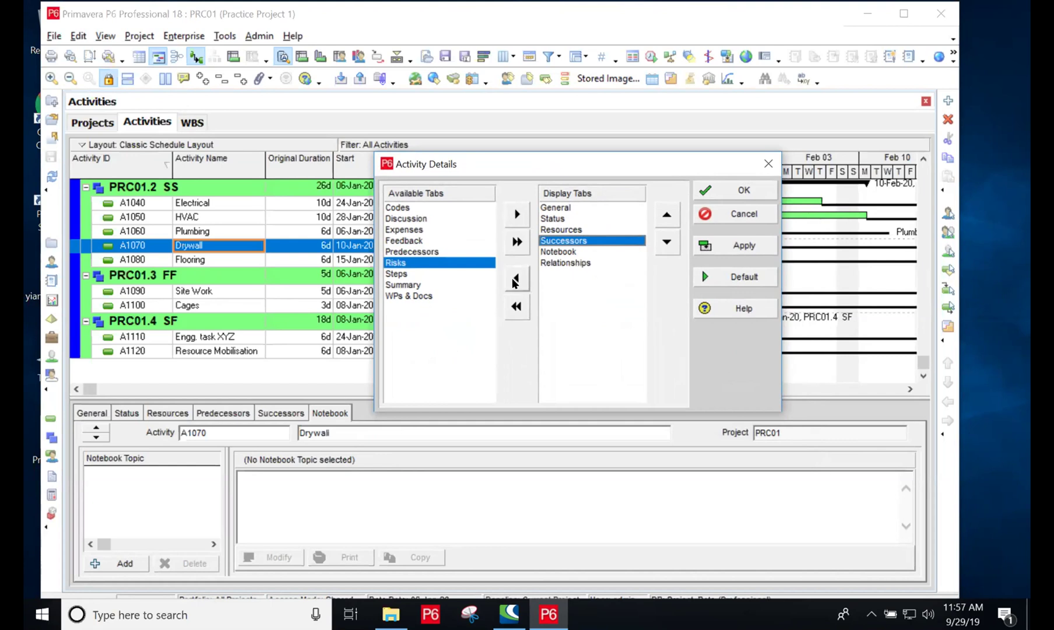
click(515, 282)
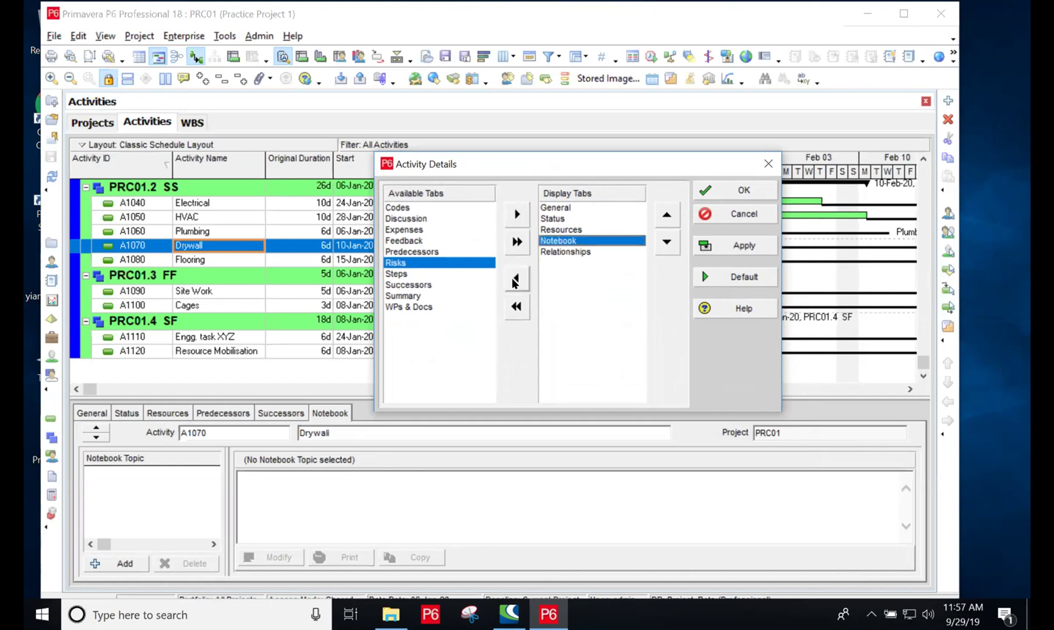
Step: Try Relationships as the first displayed tab and return it to the end of the display order
click(547, 252)
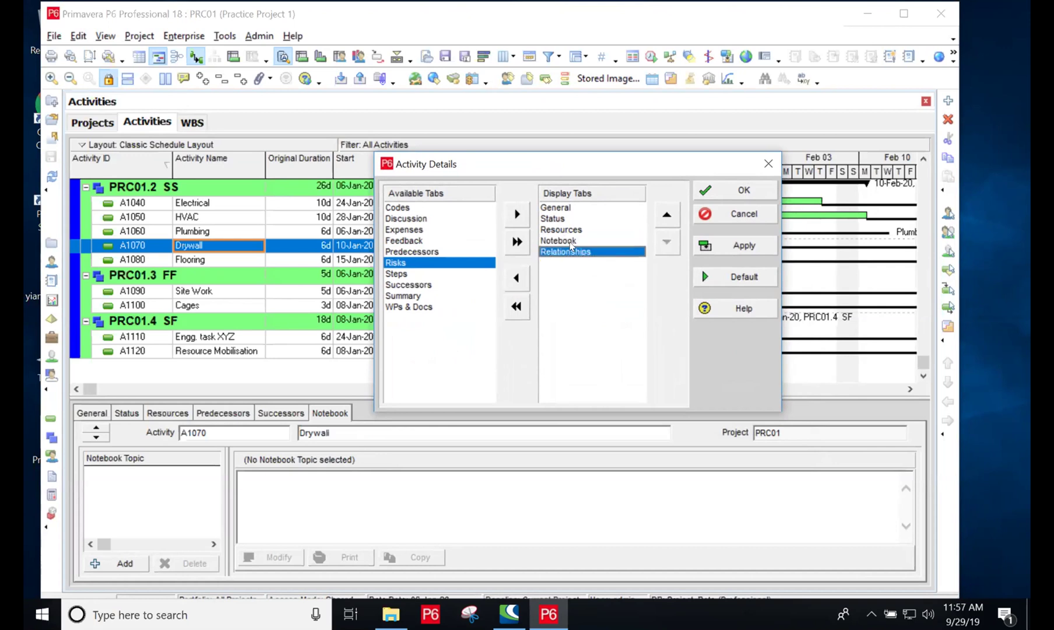
click(663, 218)
click(663, 218)
click(663, 217)
click(663, 217)
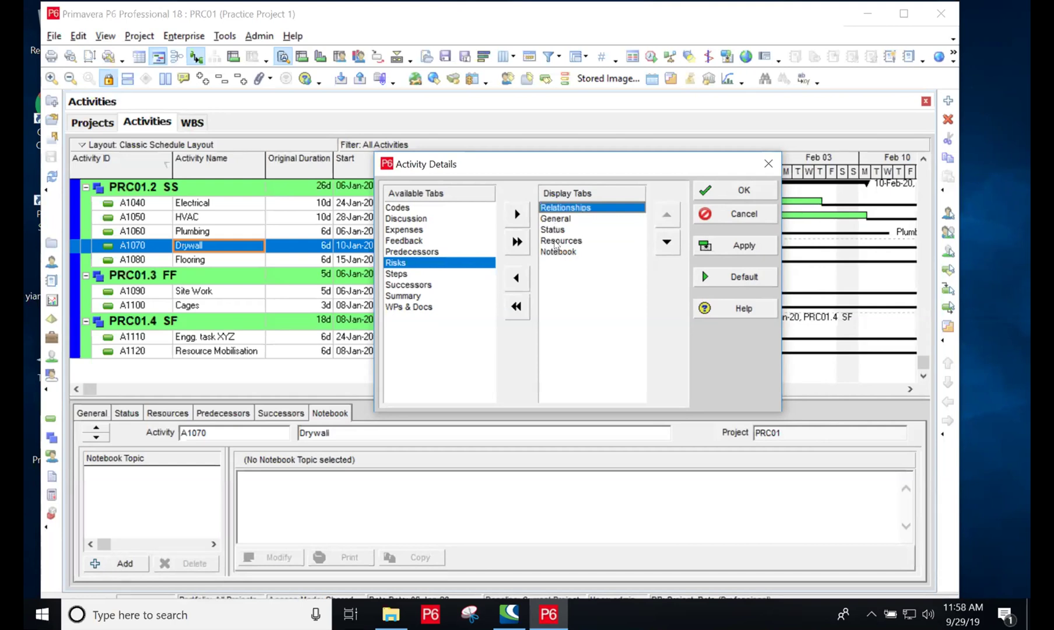
click(667, 240)
click(667, 241)
click(667, 241)
click(667, 240)
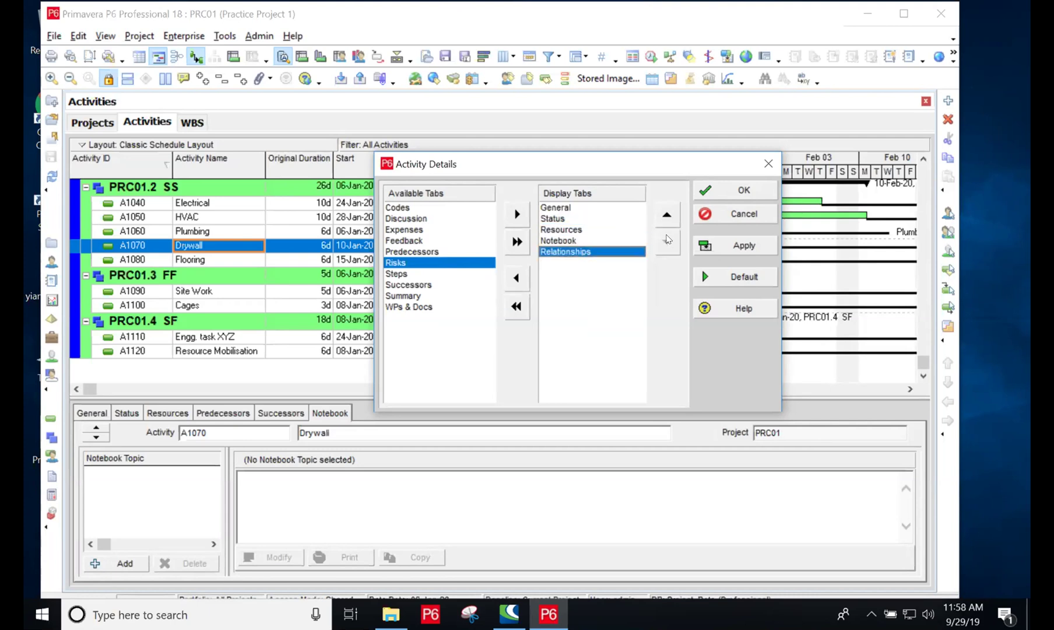
Step: Place Notebook last among the displayed tabs, after Relationships, and accept the customized activity details
click(554, 239)
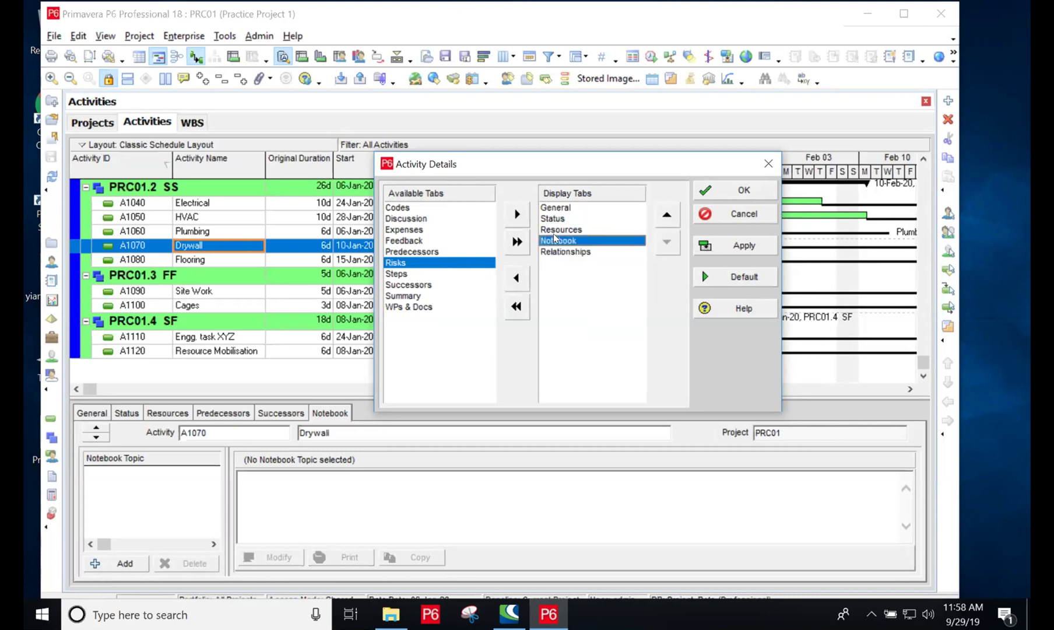
click(662, 216)
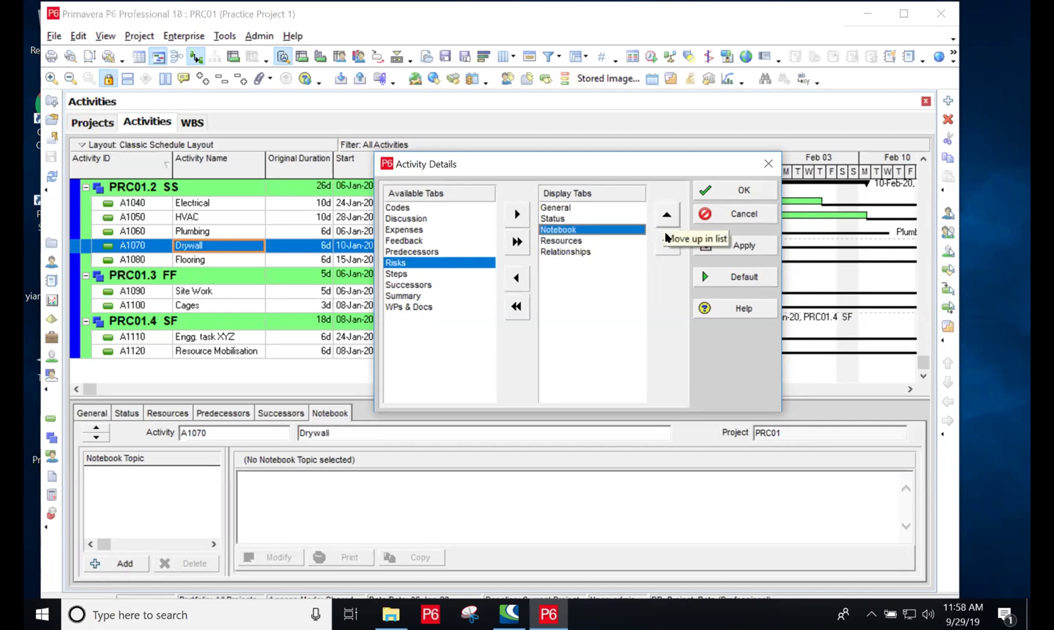
click(668, 237)
click(668, 237)
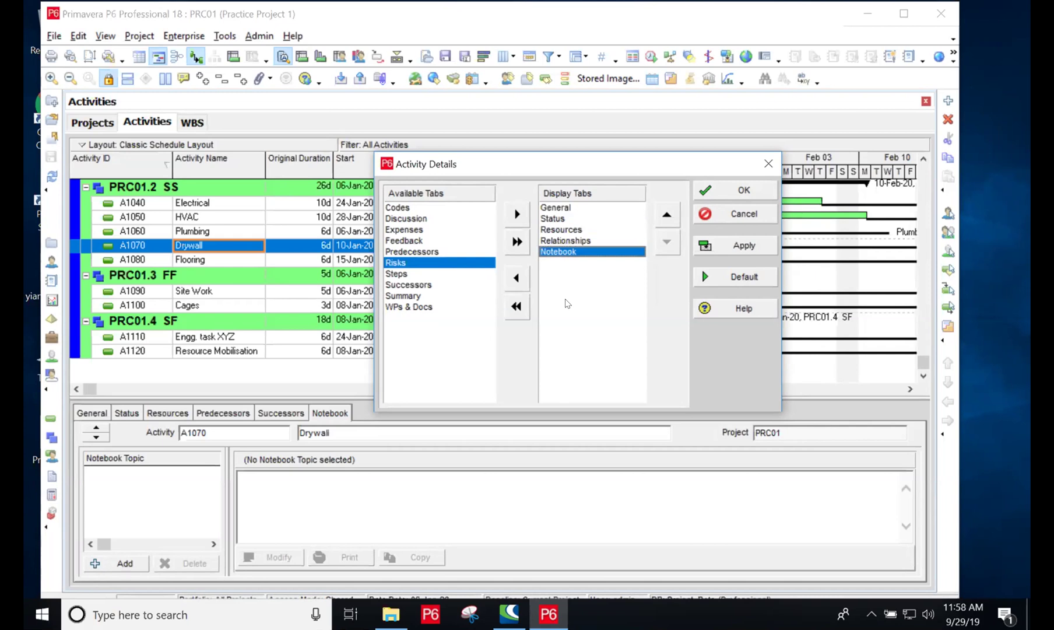
click(755, 194)
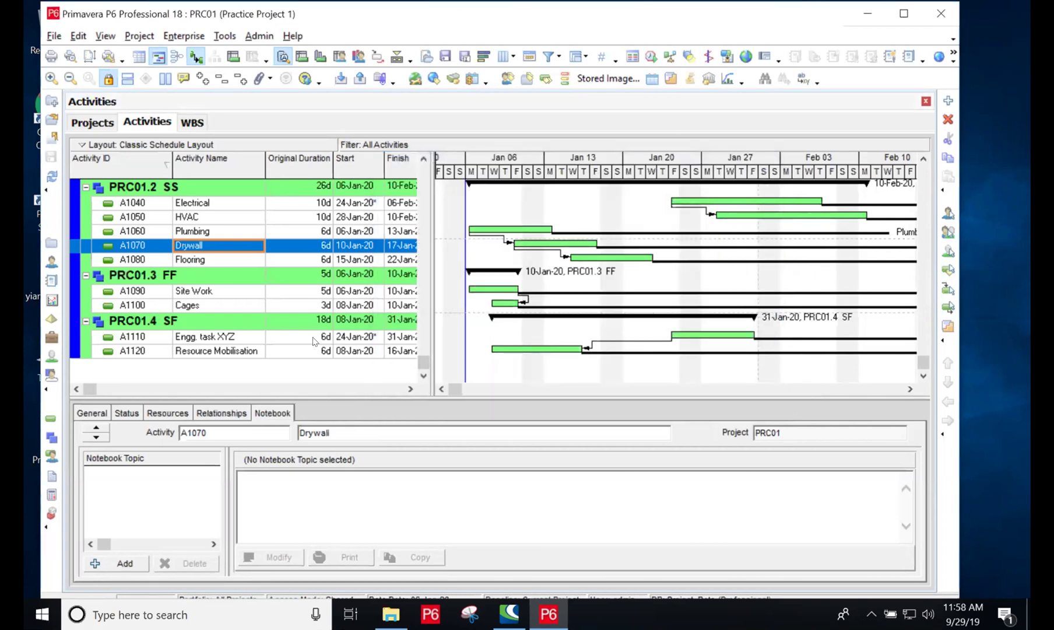
Step: Review the combined predecessor and successor relationships of Drywall, Plumbing, Engg. task XYZ and Resource Mobilisation
click(220, 412)
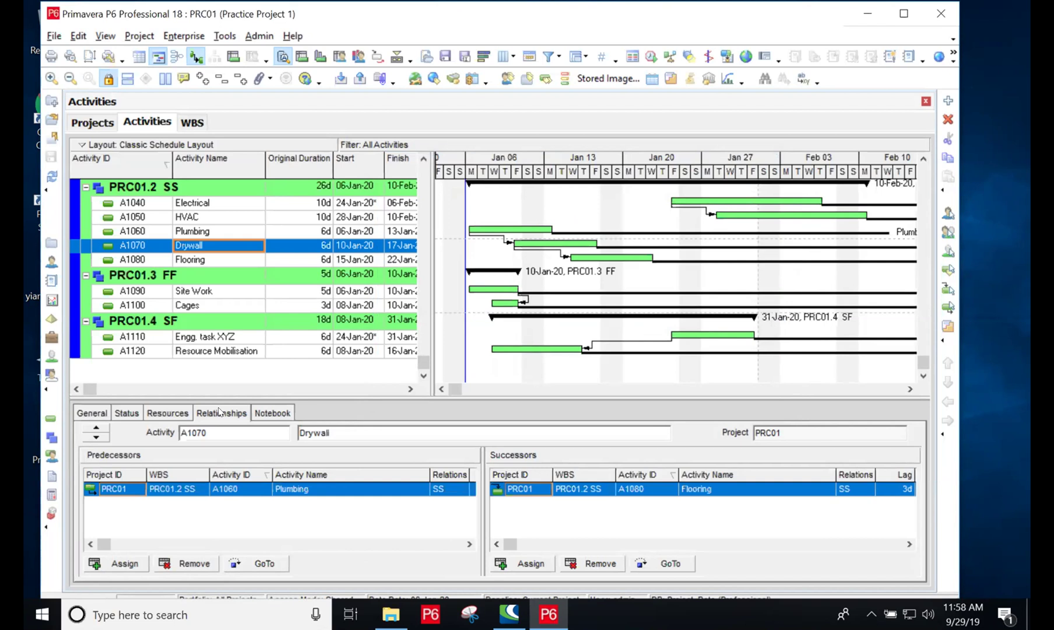
click(200, 340)
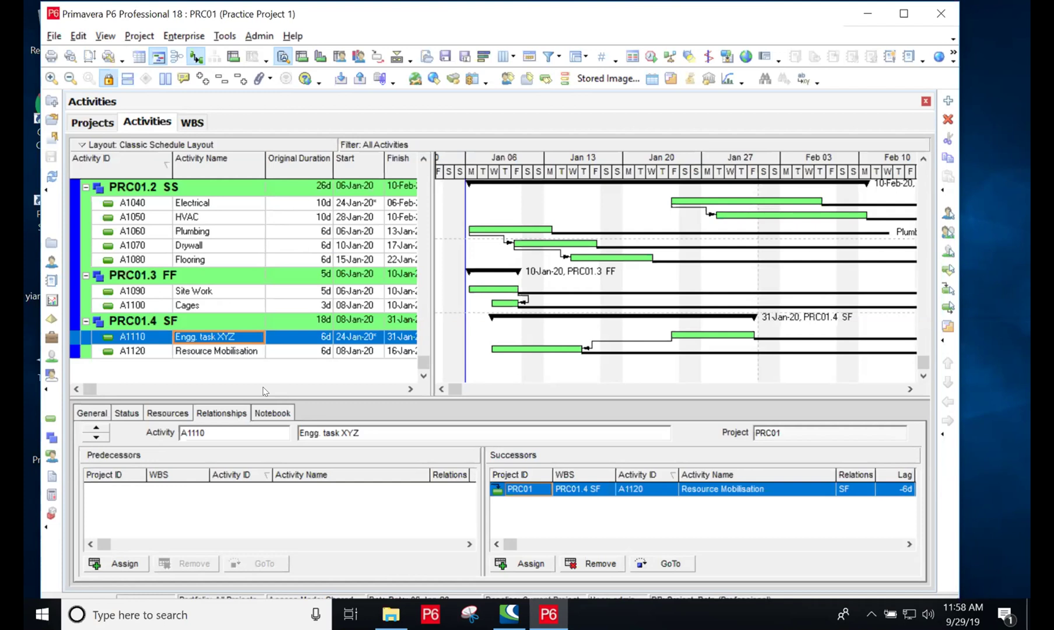
click(229, 351)
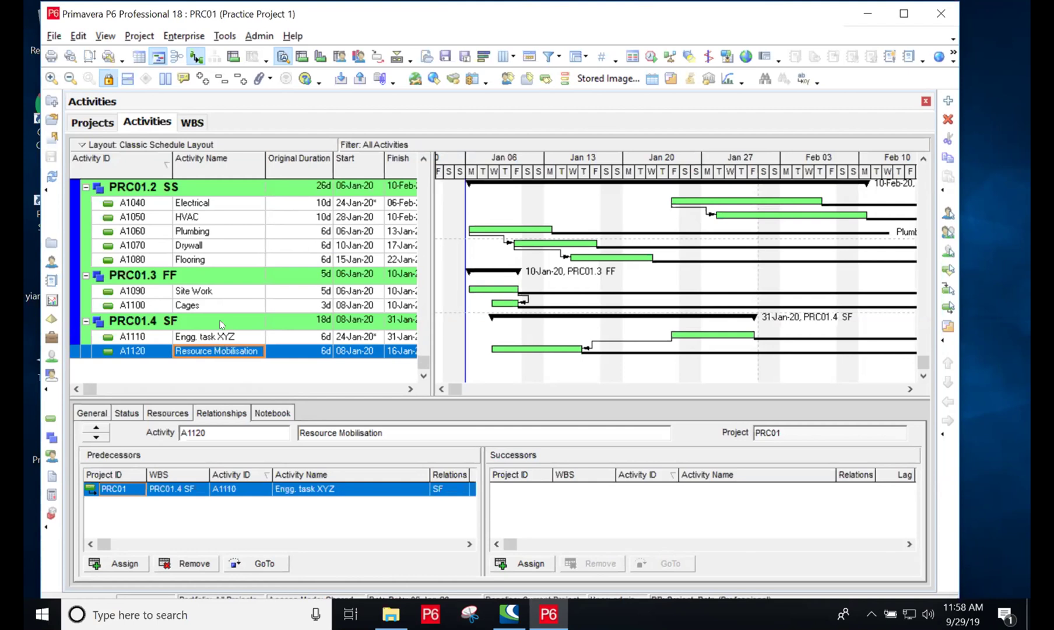
click(198, 233)
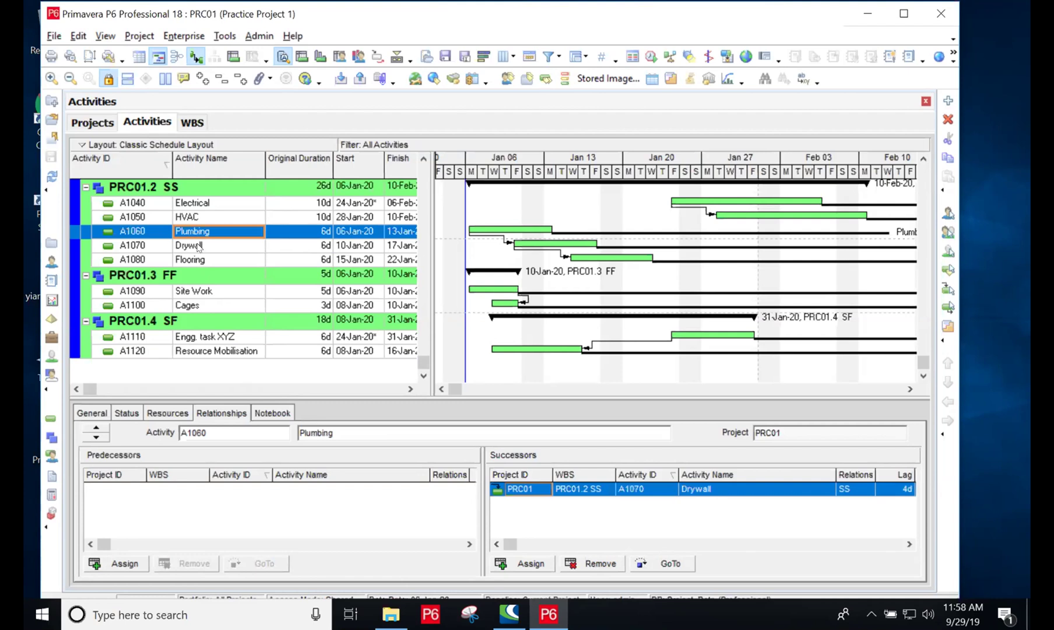
click(199, 246)
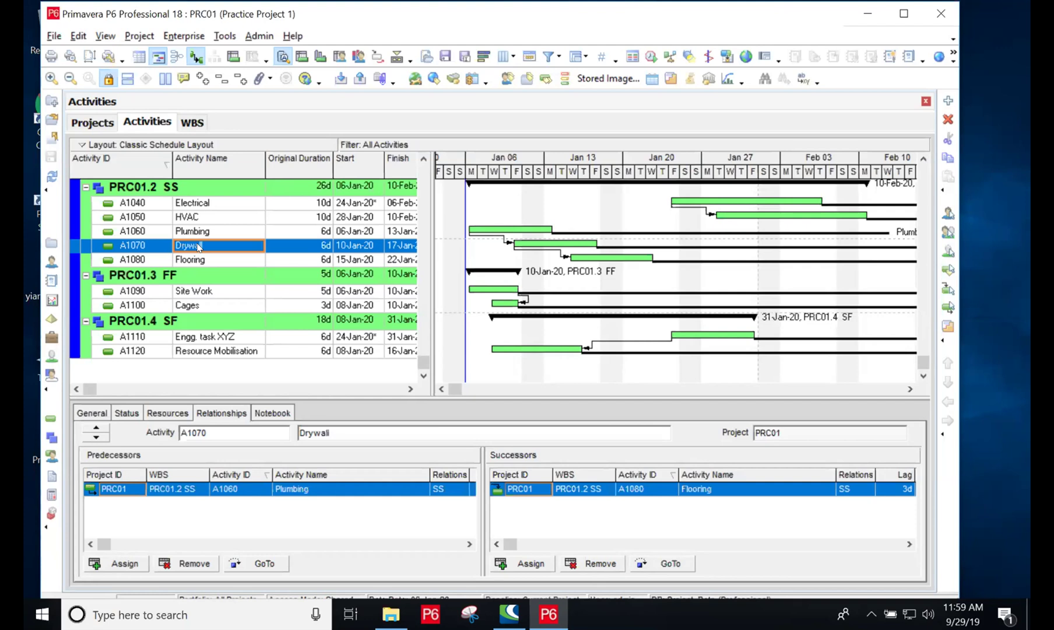
click(184, 340)
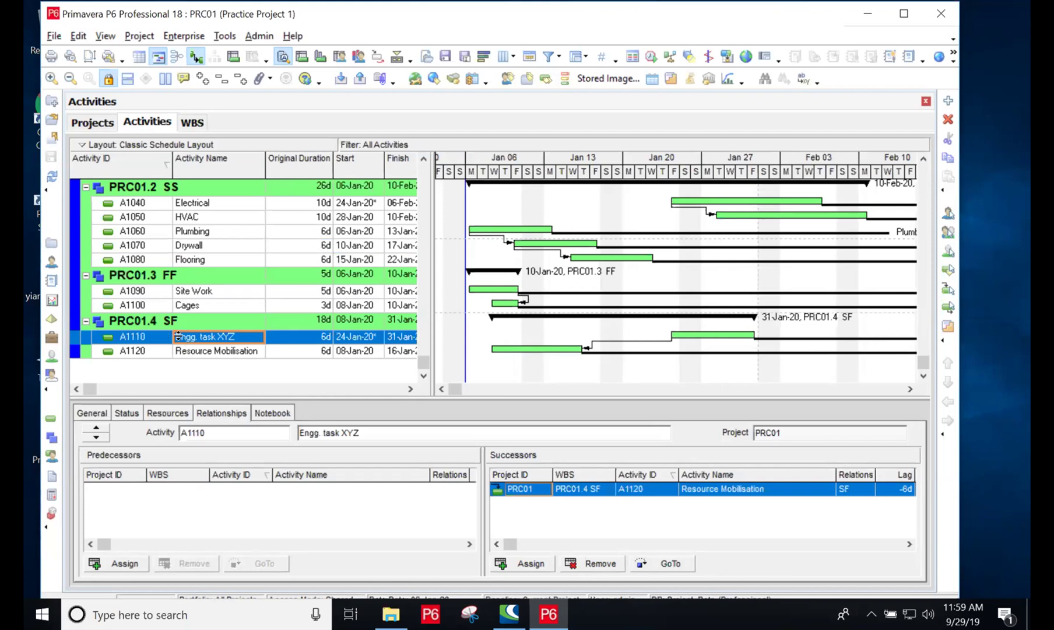
click(210, 352)
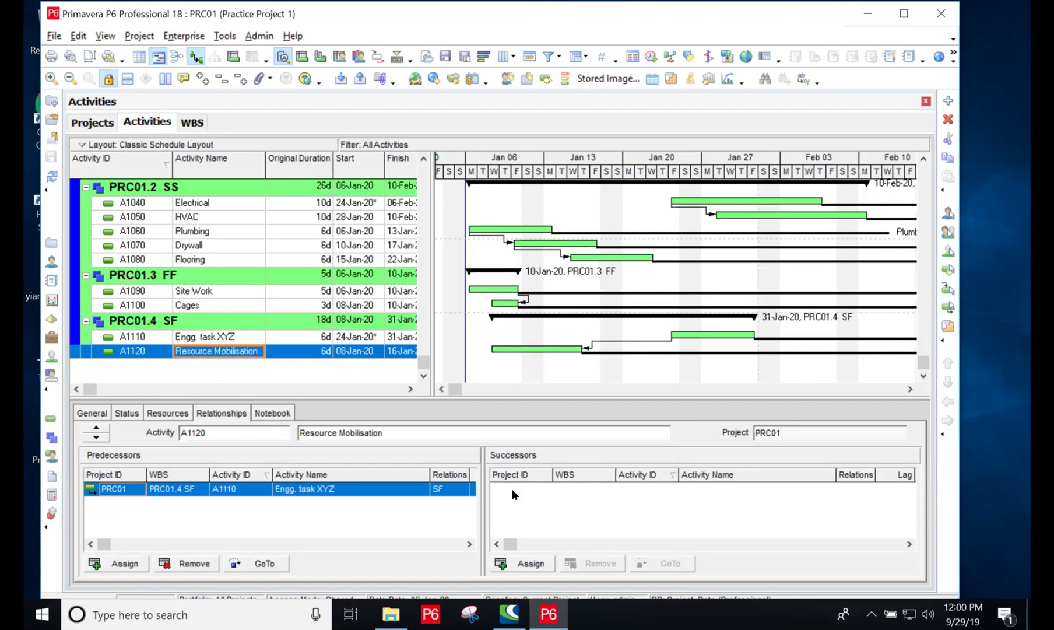
Step: Look through the activities available for assignment as successors of Resource Mobilisation, without assigning any
click(532, 562)
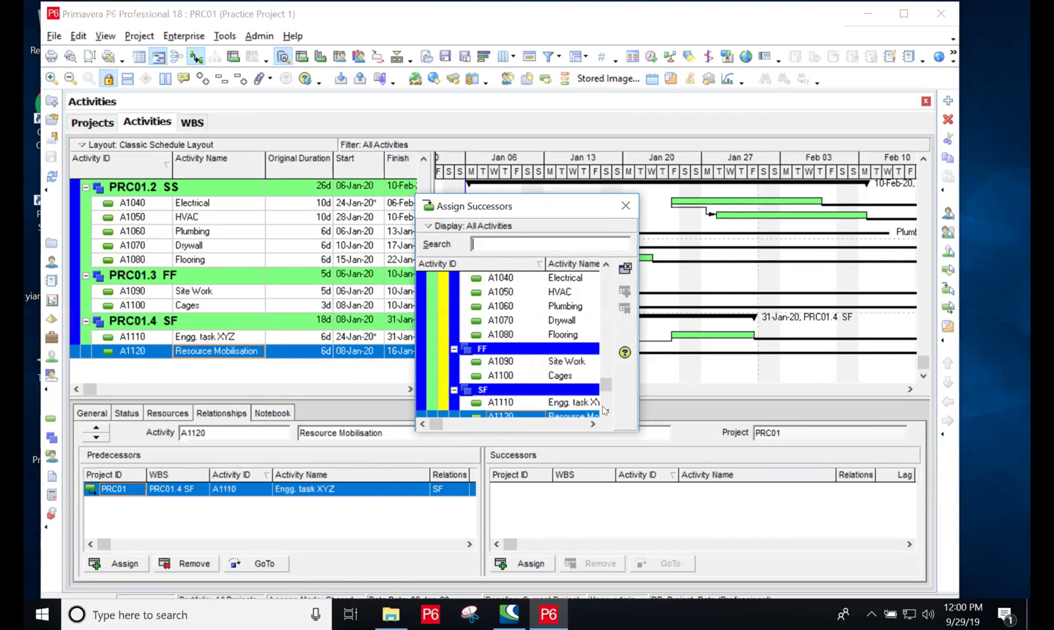
click(603, 406)
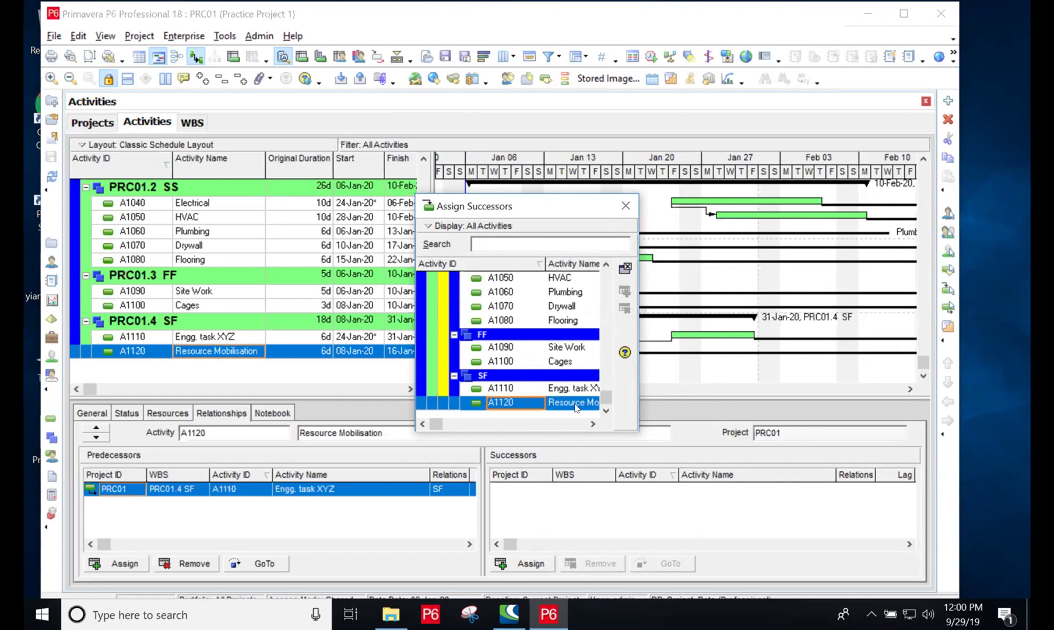
click(627, 206)
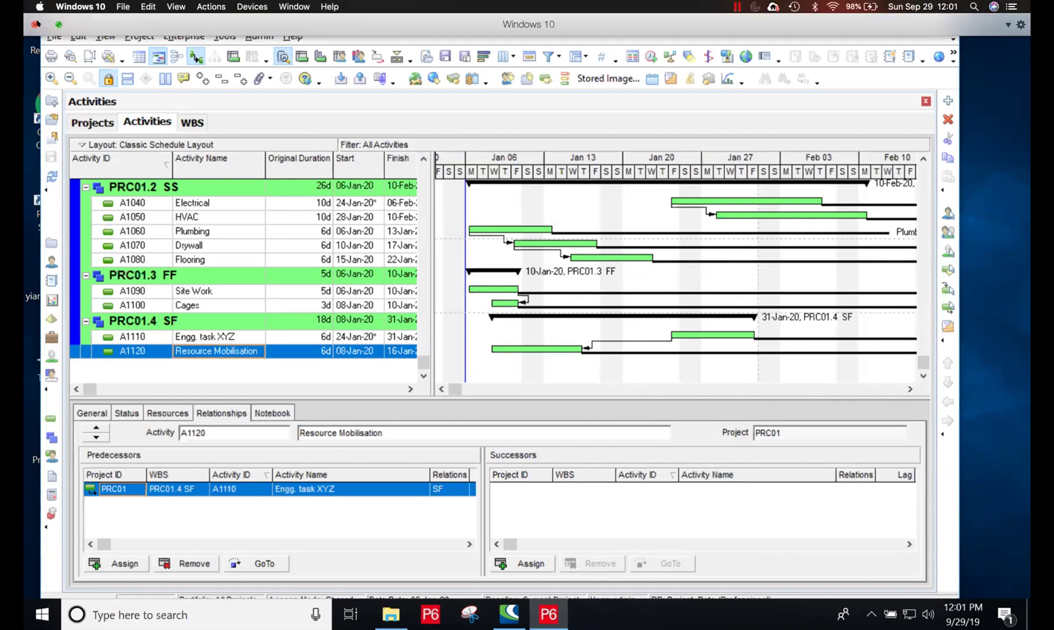
click(58, 25)
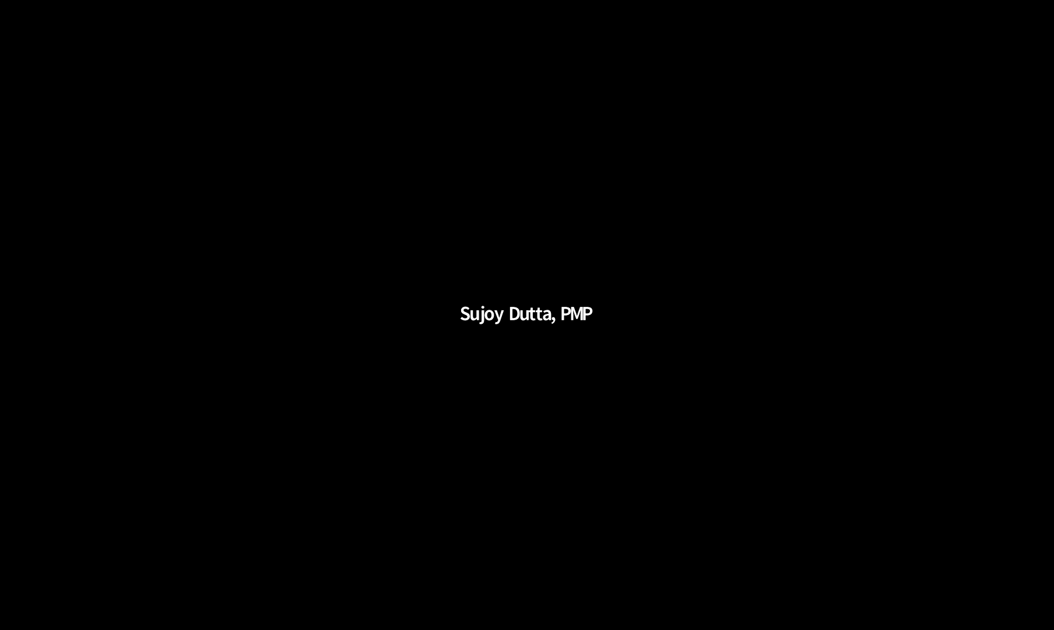
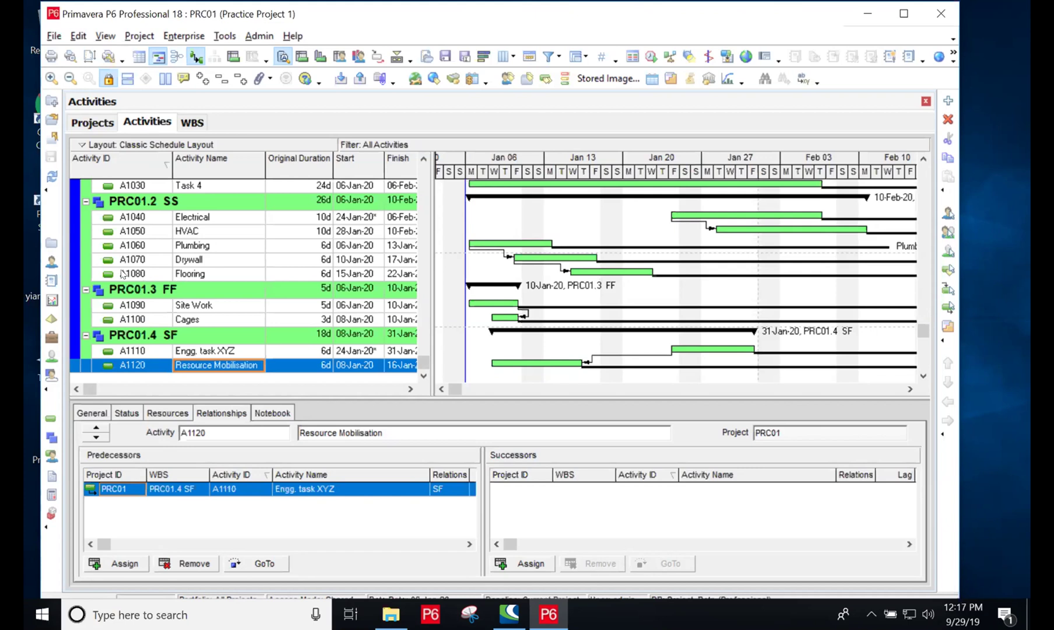
click(172, 275)
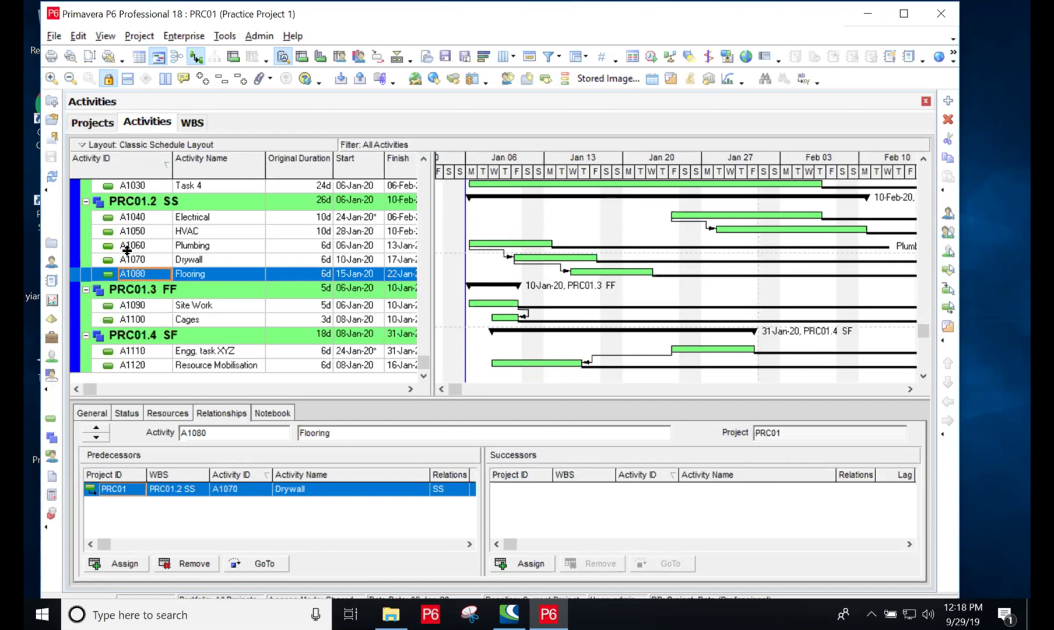
scroll(130, 242, up, 2)
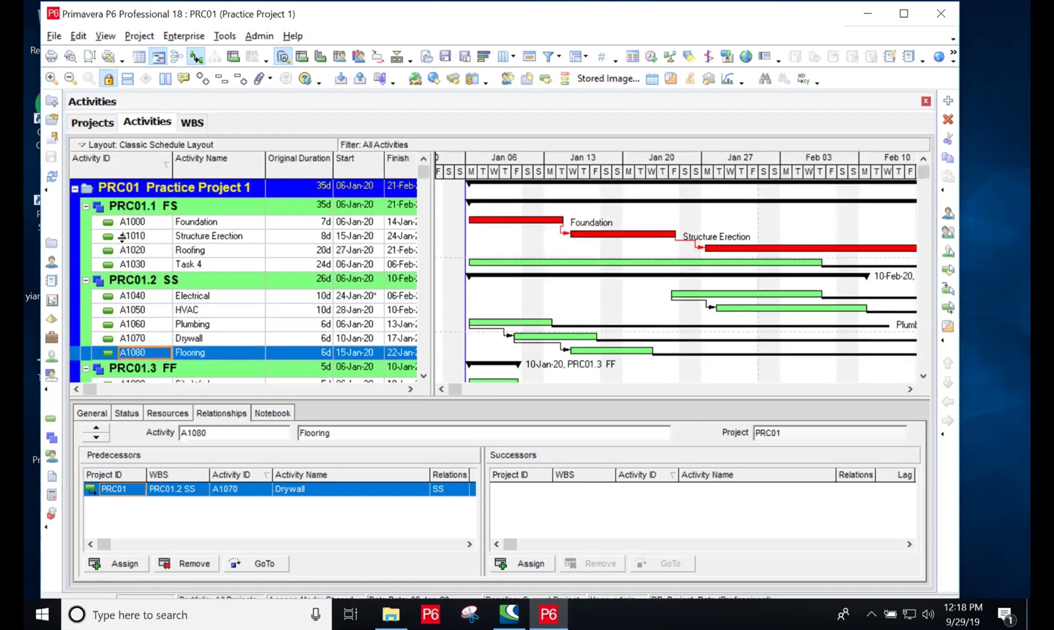
click(140, 265)
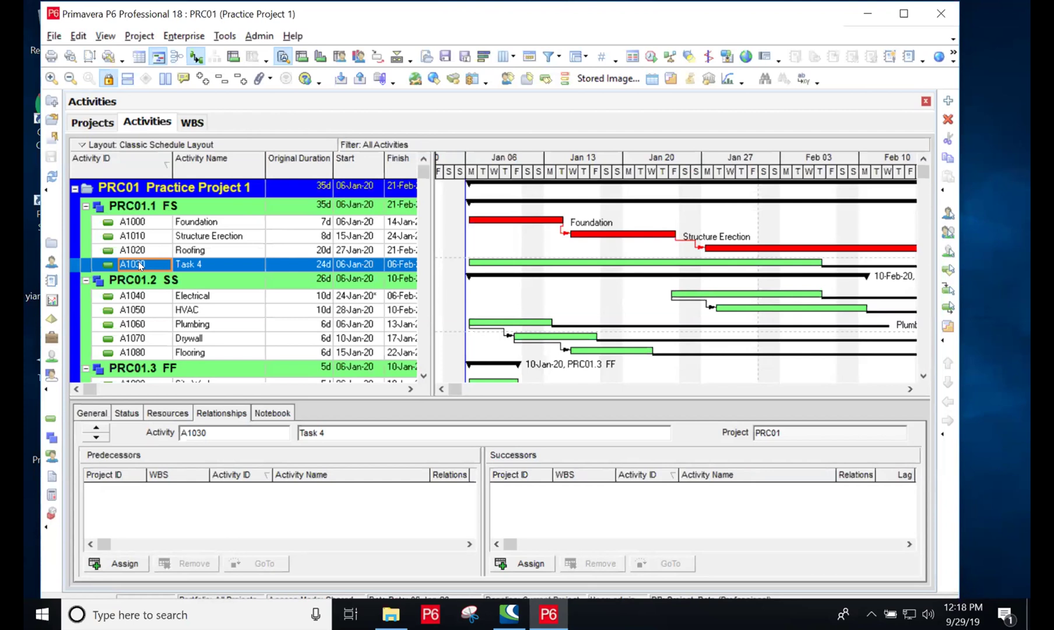
click(140, 266)
key(BackSpace)
Step: Start a new activity beneath Task 4 in PRC01.1 FS with the activity ID A1134 and the name "Milestone 1"
click(187, 260)
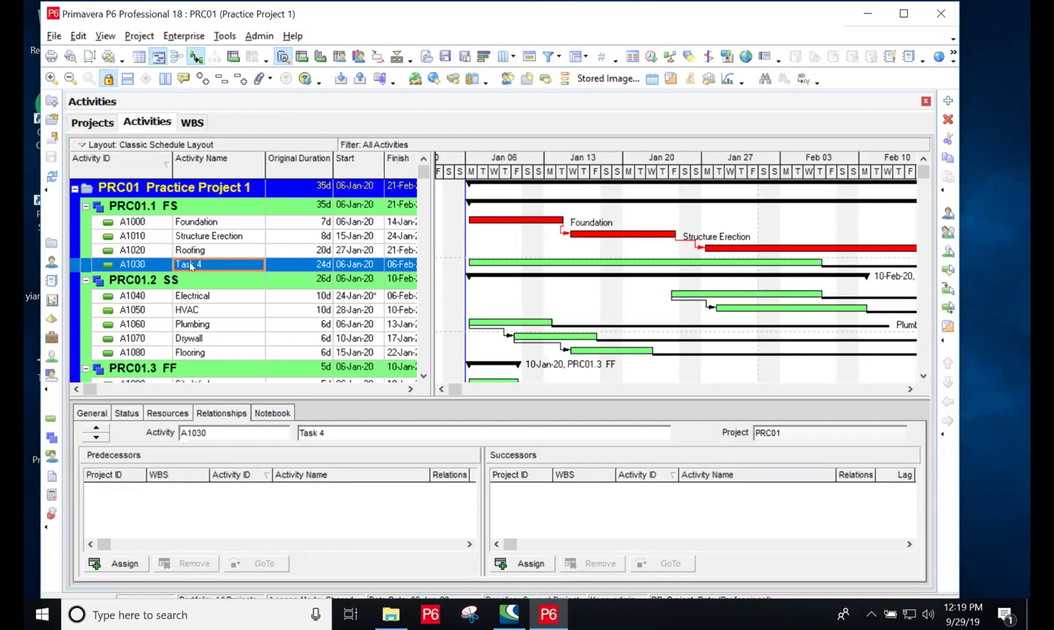
click(949, 100)
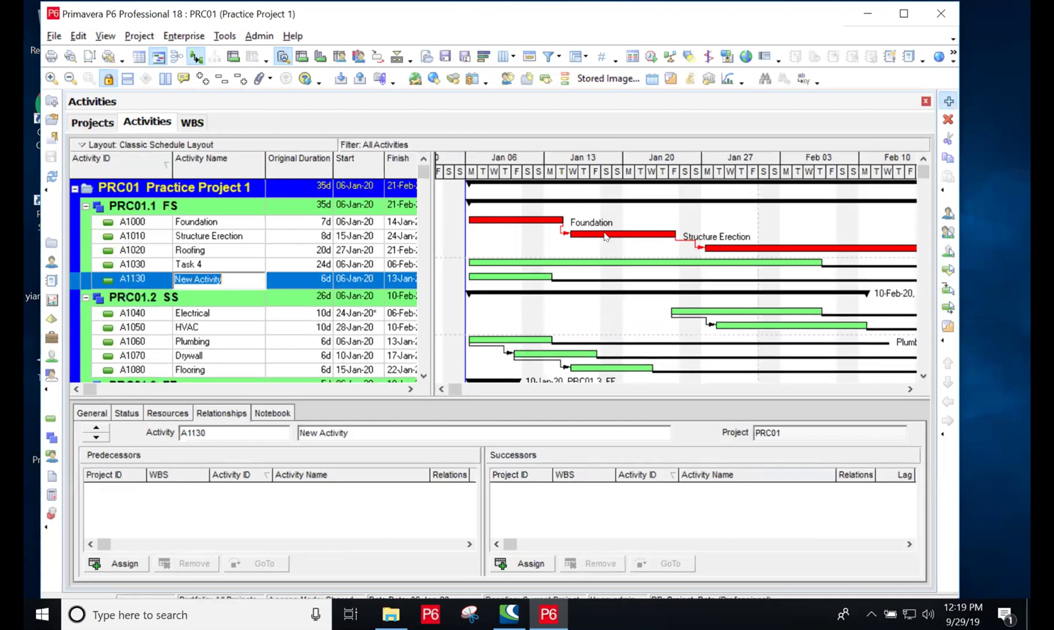
drag(397, 387, 345, 391)
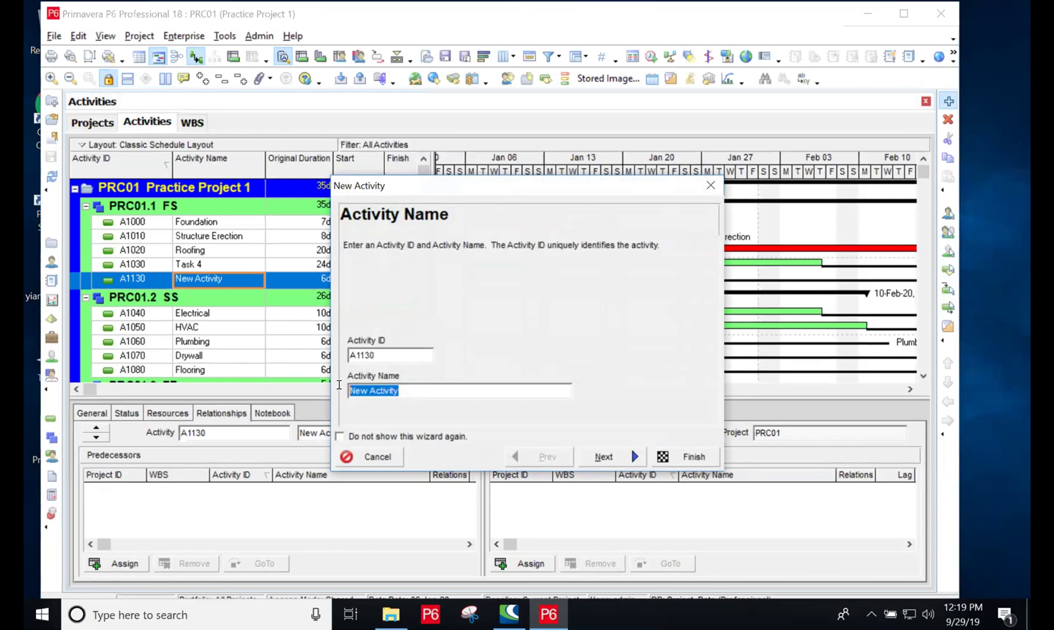
click(375, 344)
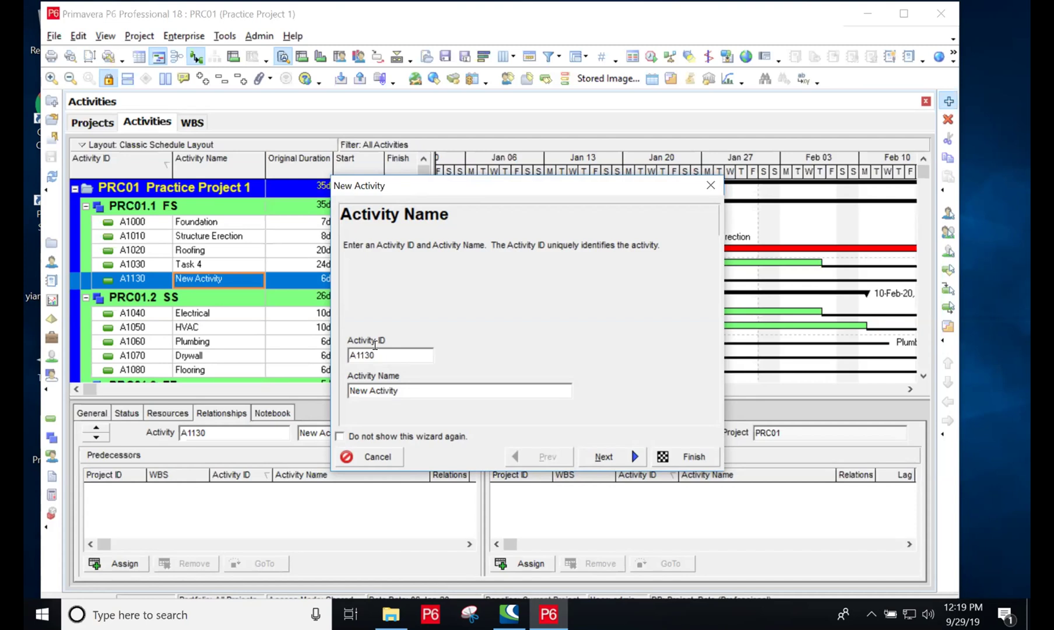
key(BackSpace)
text(4)
drag(398, 390, 328, 382)
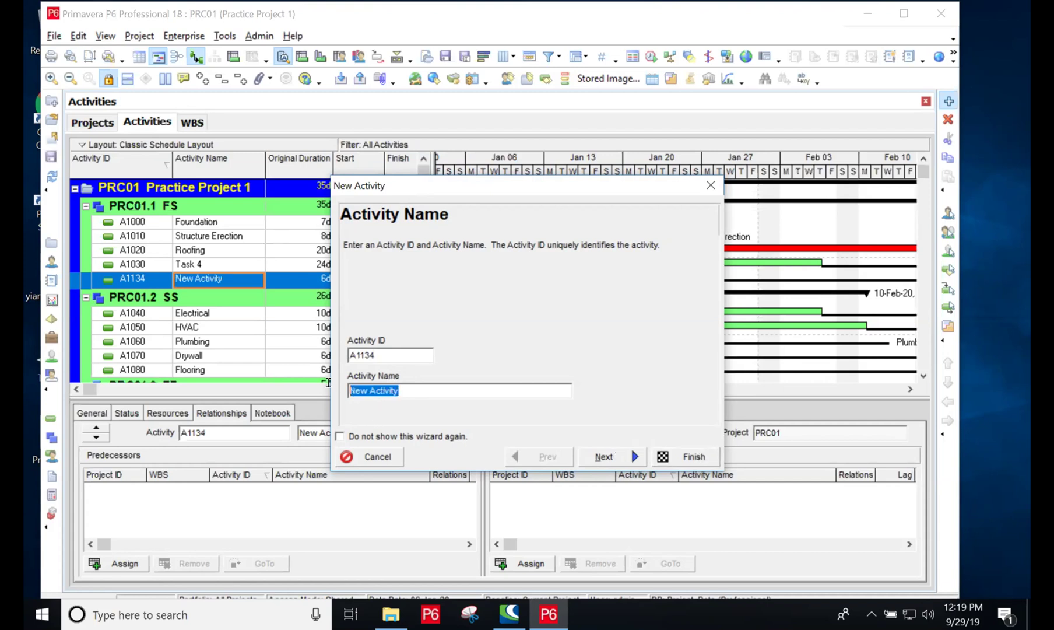
key(BackSpace)
text(Milestone 1)
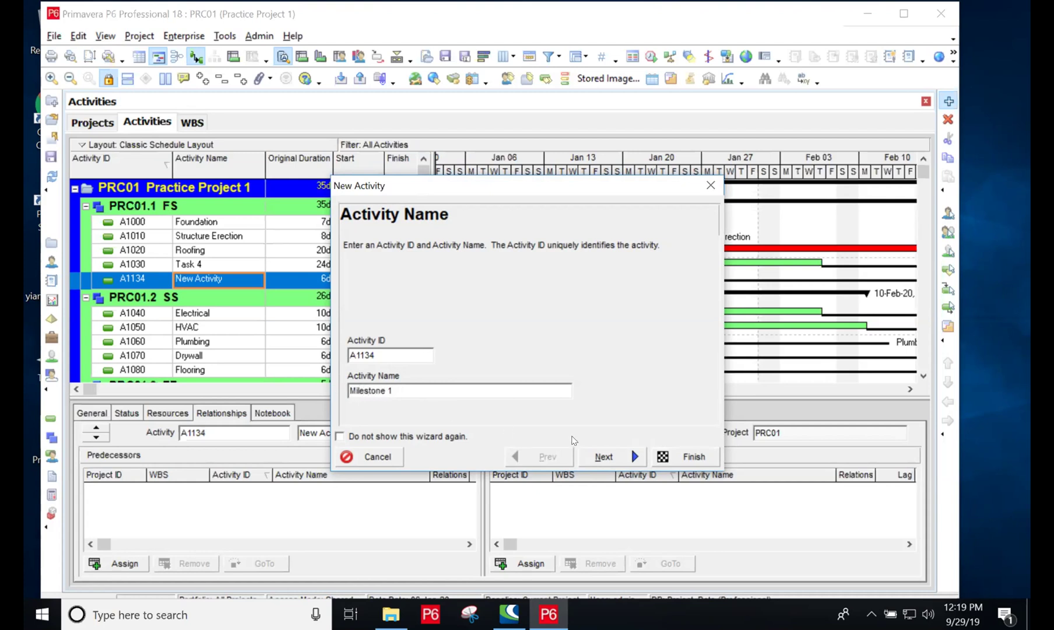
Step: Finish creating Milestone 1 and set its activity type to Finish Milestone, keeping Duration as the % complete type
click(680, 456)
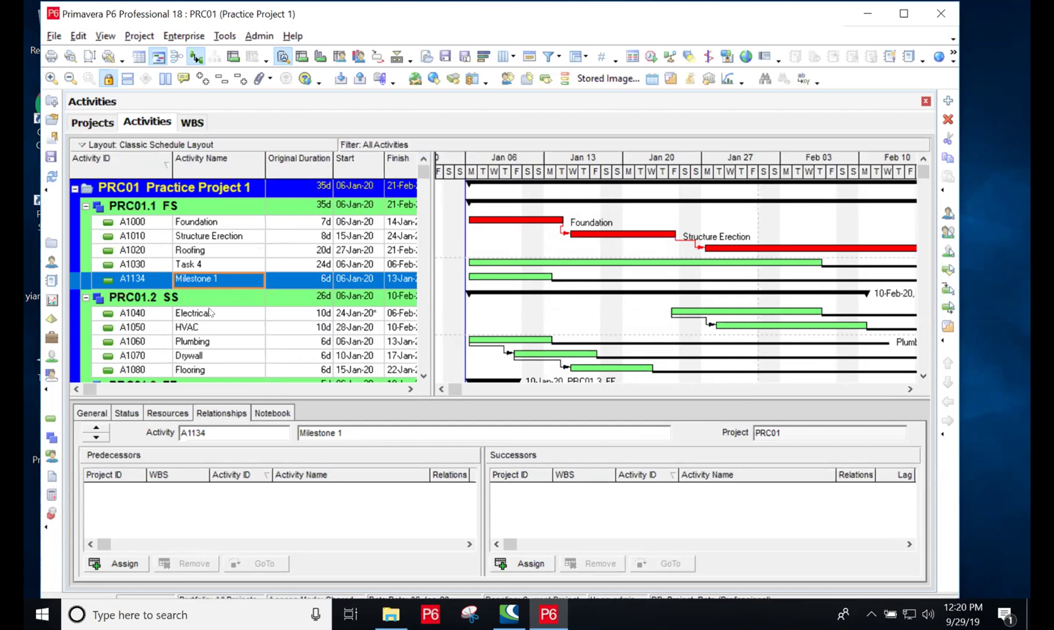
click(127, 413)
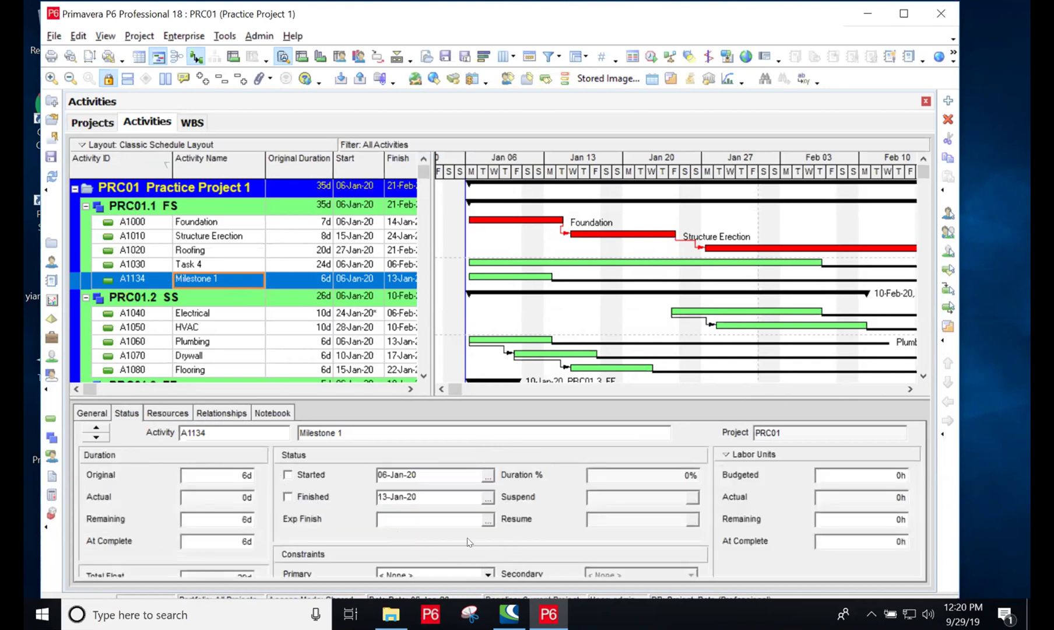
scroll(450, 535, down, 3)
scroll(402, 519, up, 3)
click(94, 413)
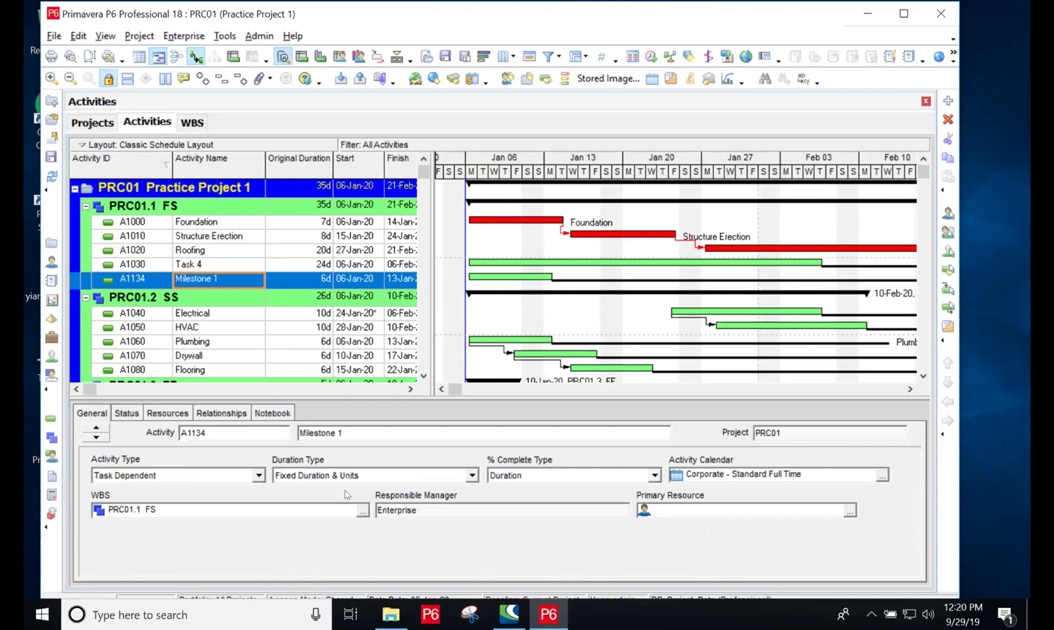
click(258, 475)
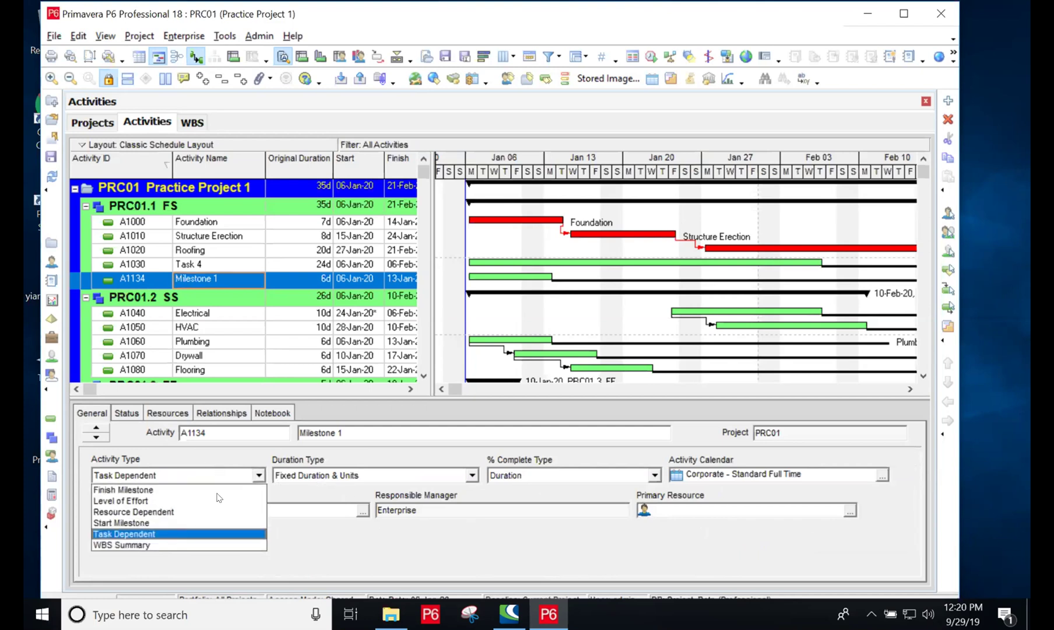
click(115, 494)
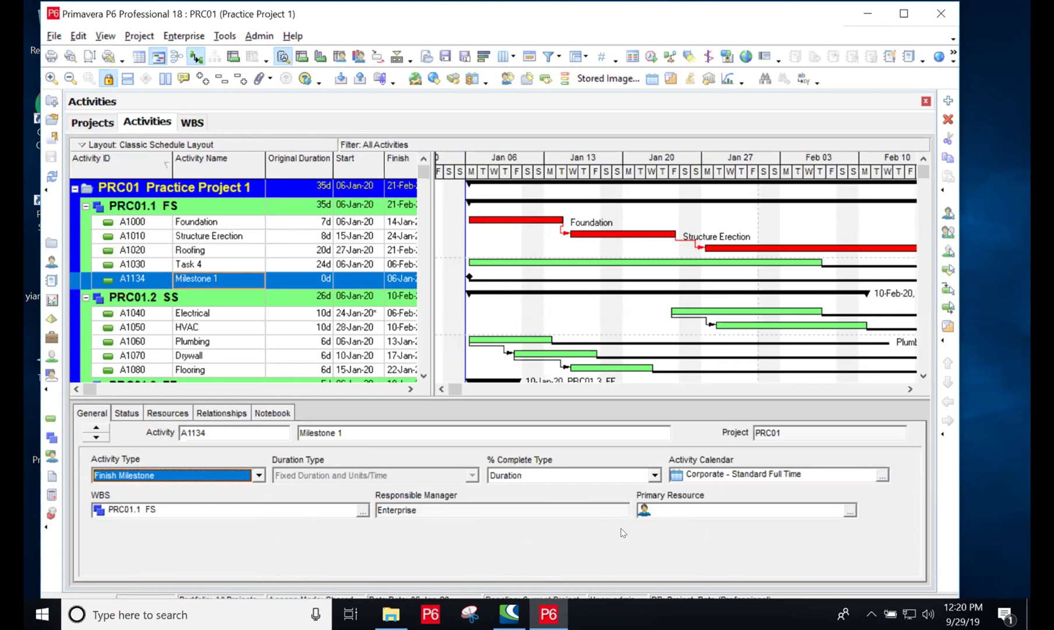
click(653, 475)
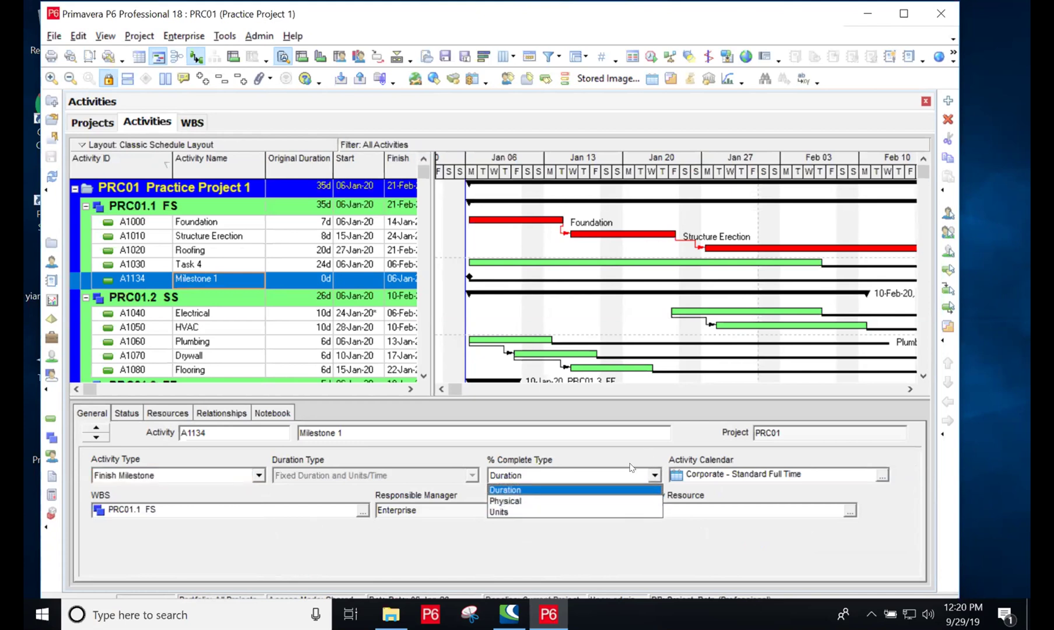
click(525, 485)
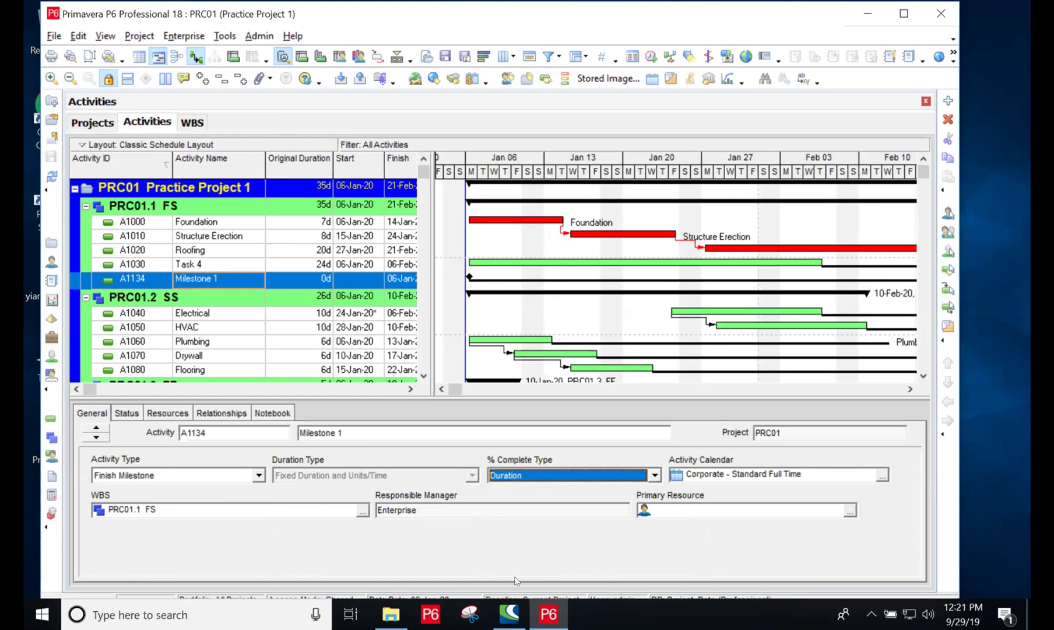
Step: Assign Roofing with FS and FF relationships, plus Task 4 with an FS relationship, as predecessors of Milestone 1
click(229, 418)
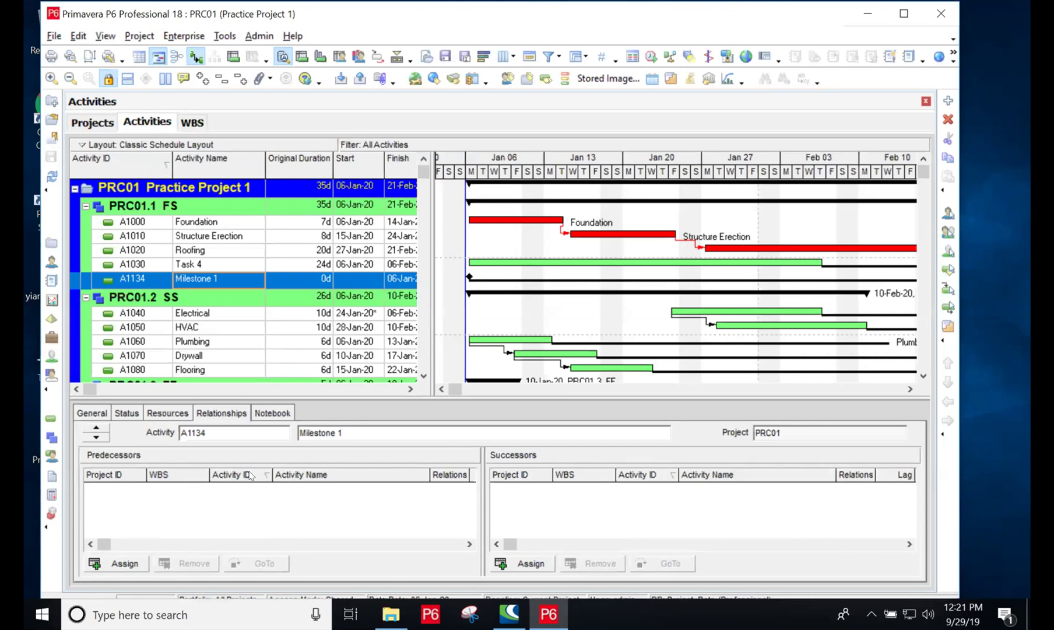
click(124, 562)
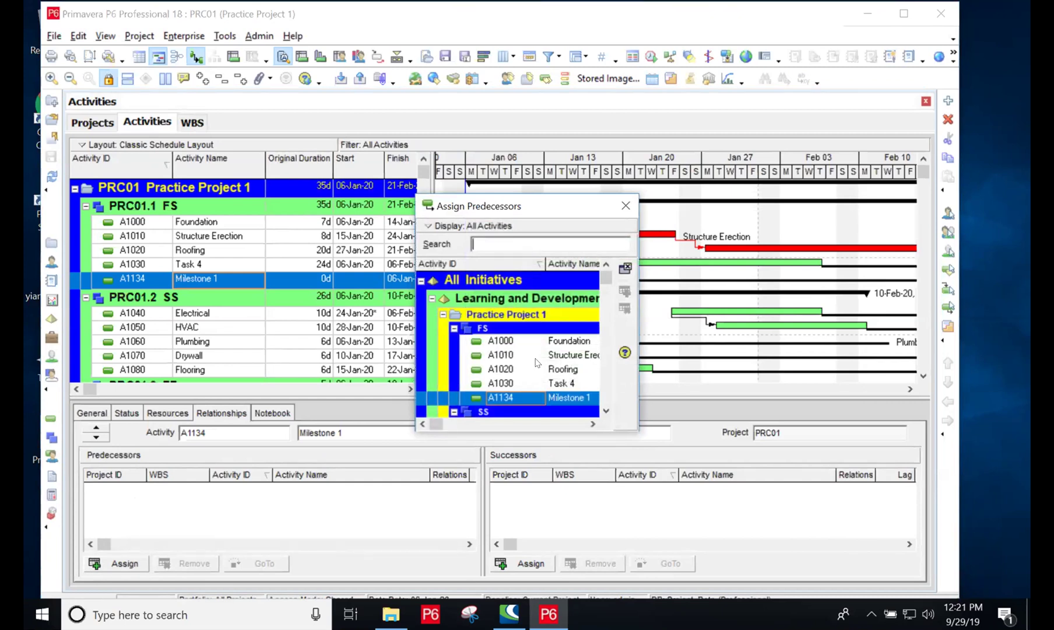
click(566, 369)
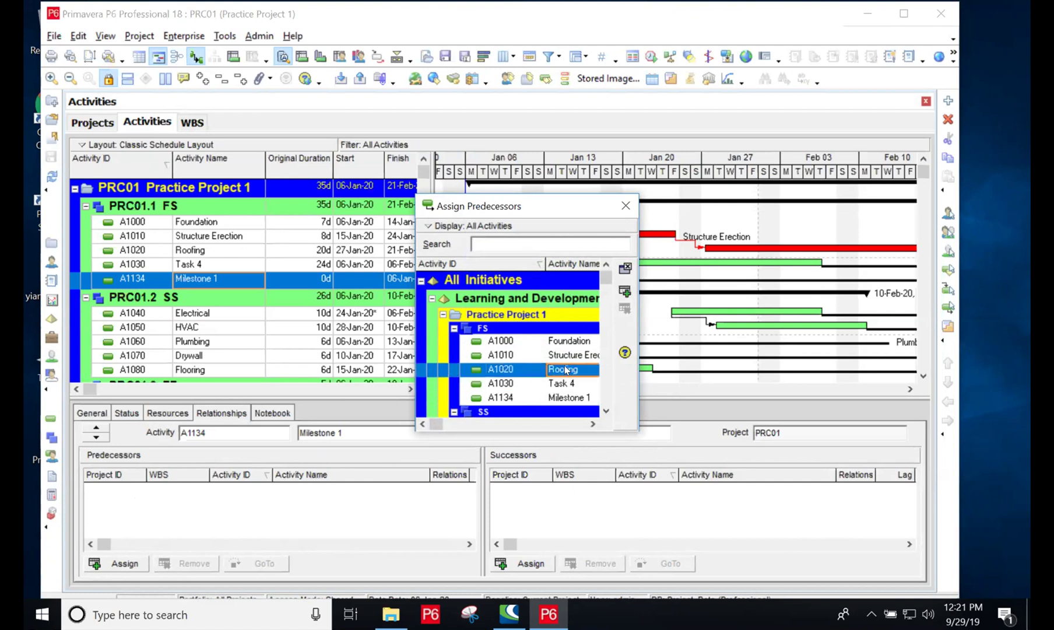
click(624, 290)
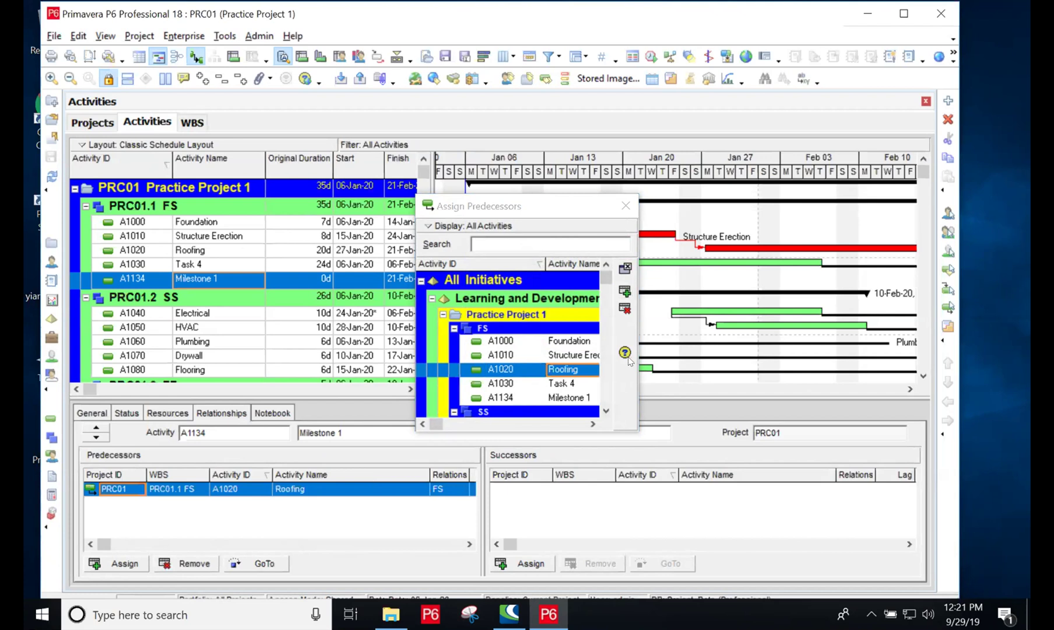
click(629, 293)
click(628, 294)
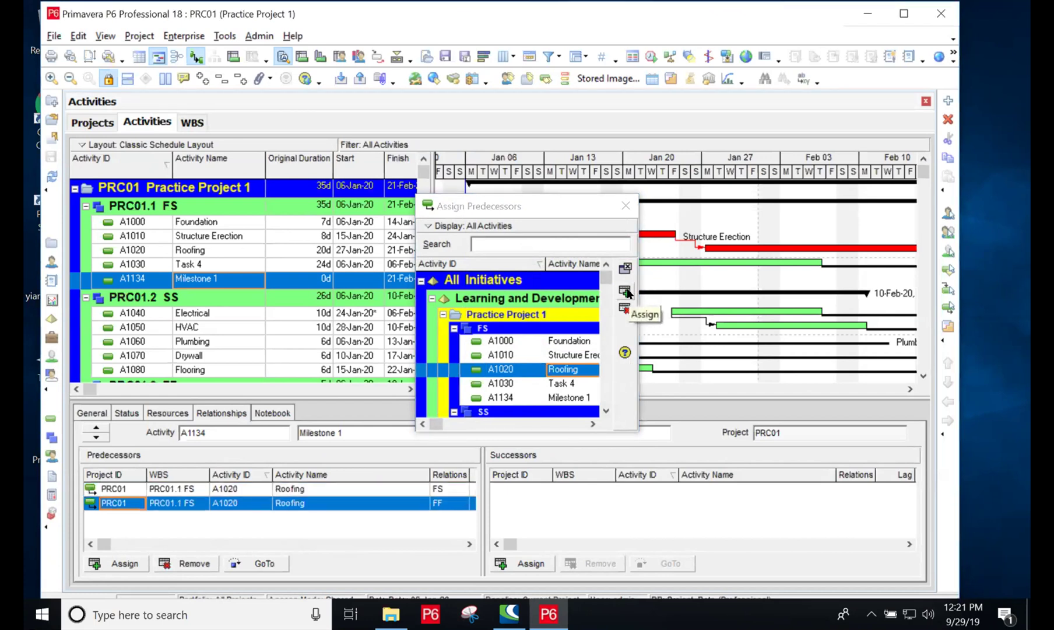
click(506, 383)
click(624, 290)
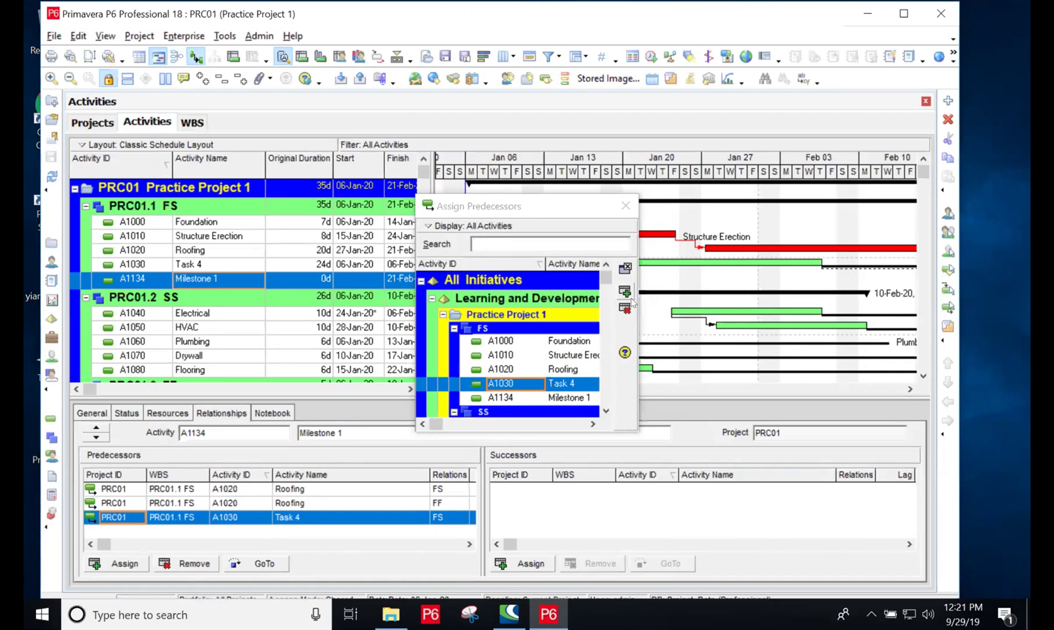
click(626, 205)
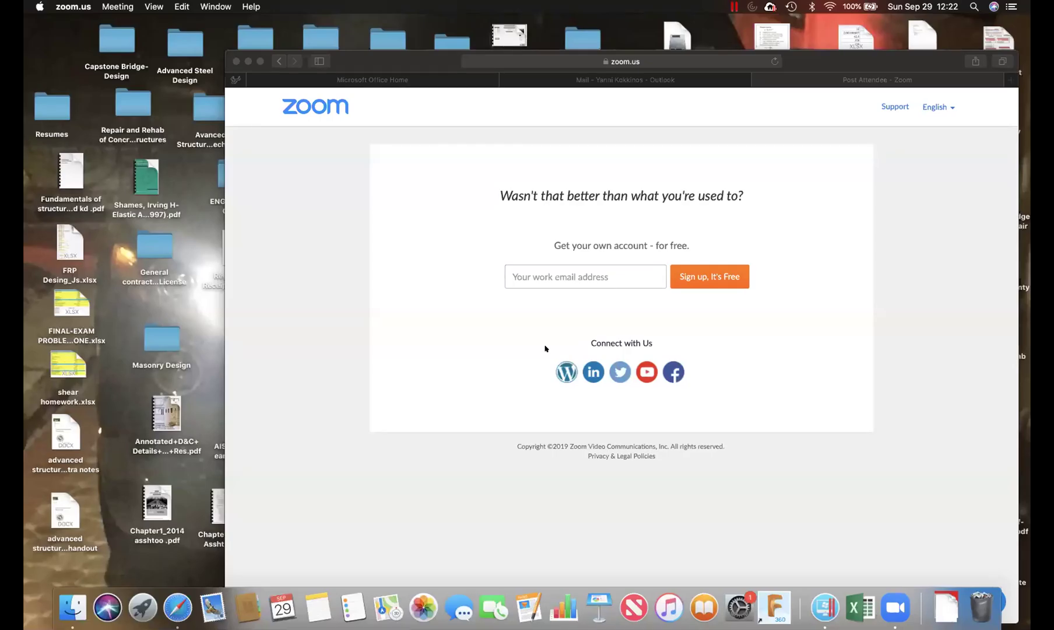
Step: Return to the Primavera P6 window and remove the duplicate FF Roofing relationship from Milestone 1's predecessors
key(ctrl+Up)
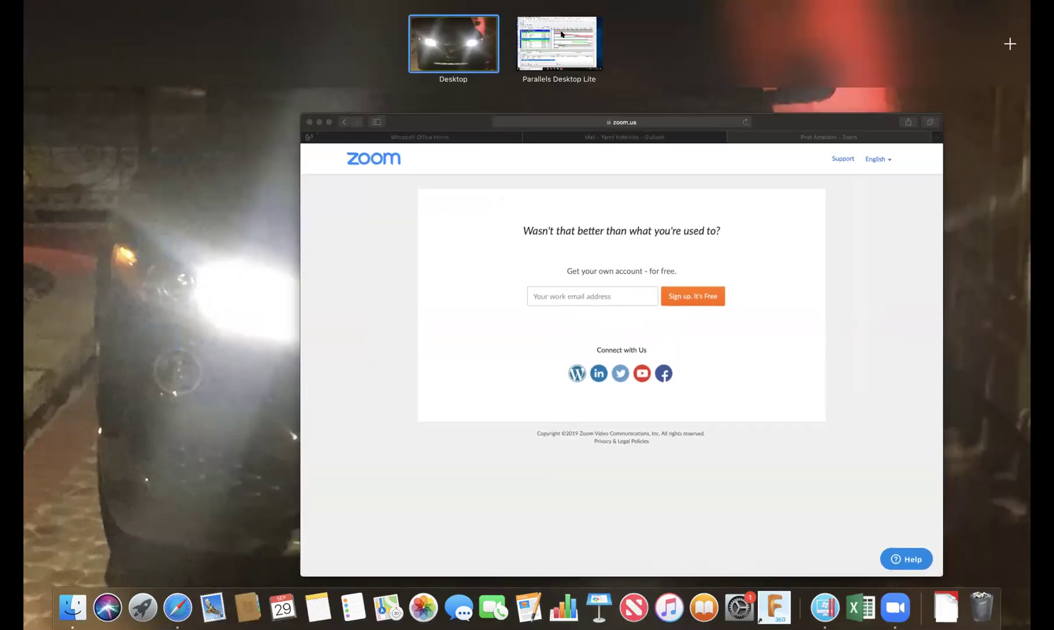
click(561, 34)
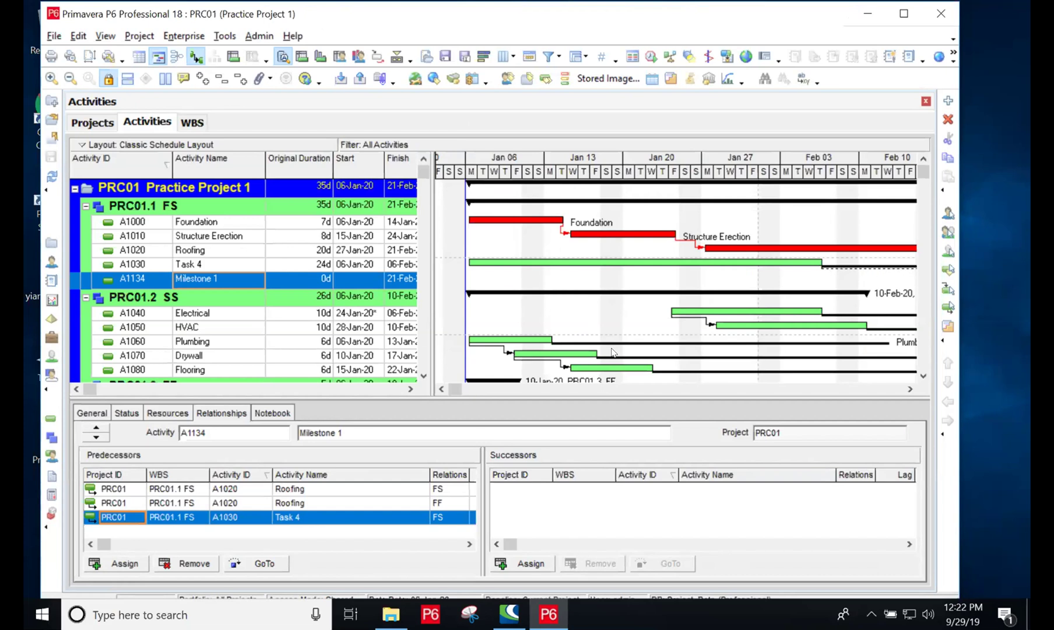
double_click(238, 504)
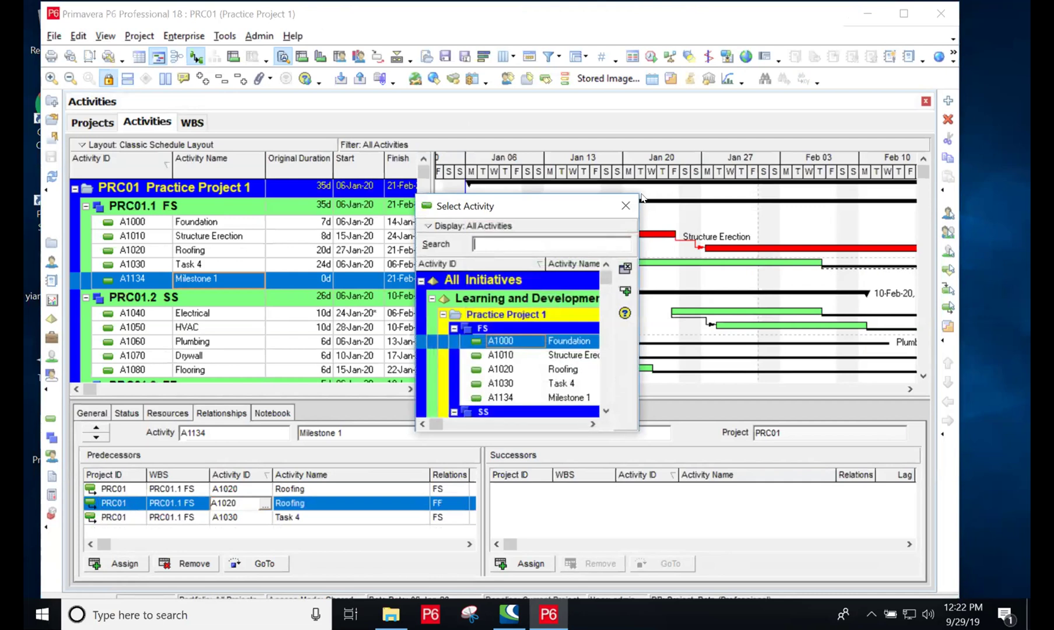
click(625, 205)
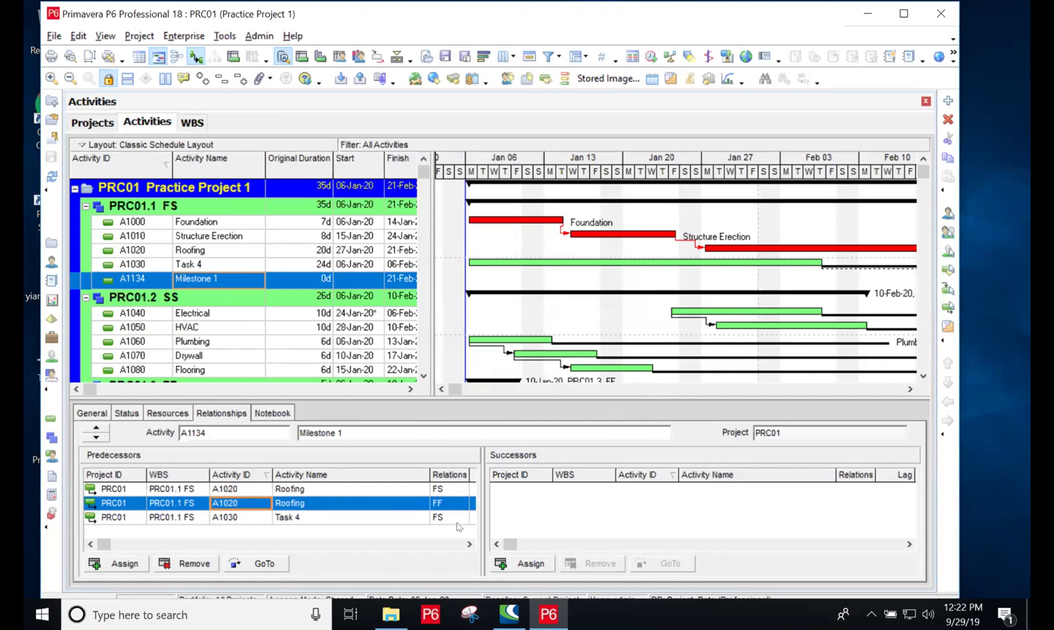
click(199, 564)
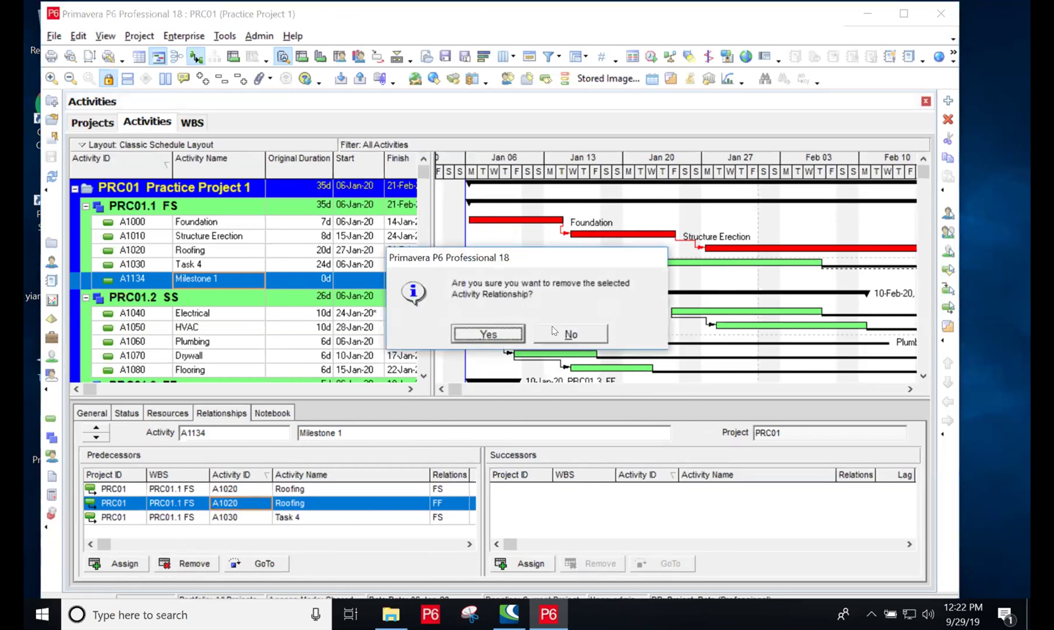
click(497, 340)
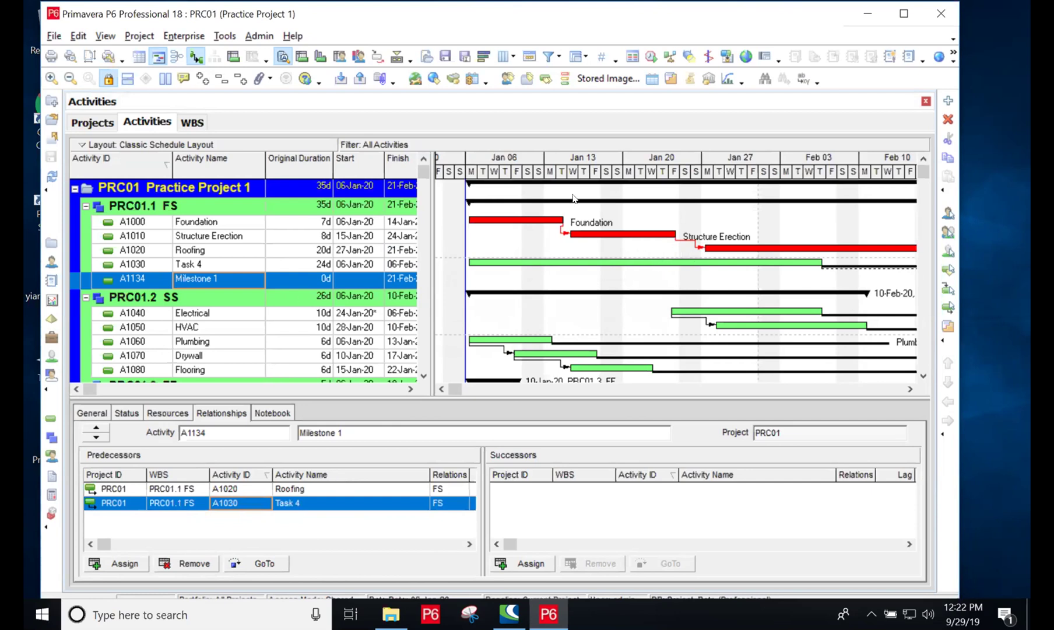
Step: Remove the Task 4 and Roofing FS relationships from Milestone 1's predecessors
click(71, 74)
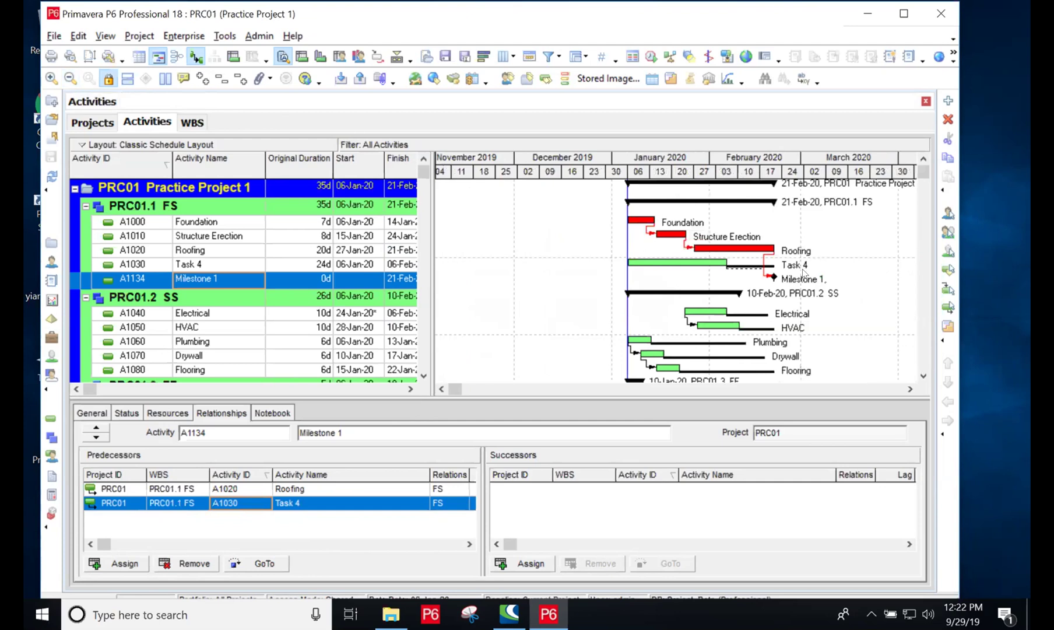
drag(753, 154, 628, 157)
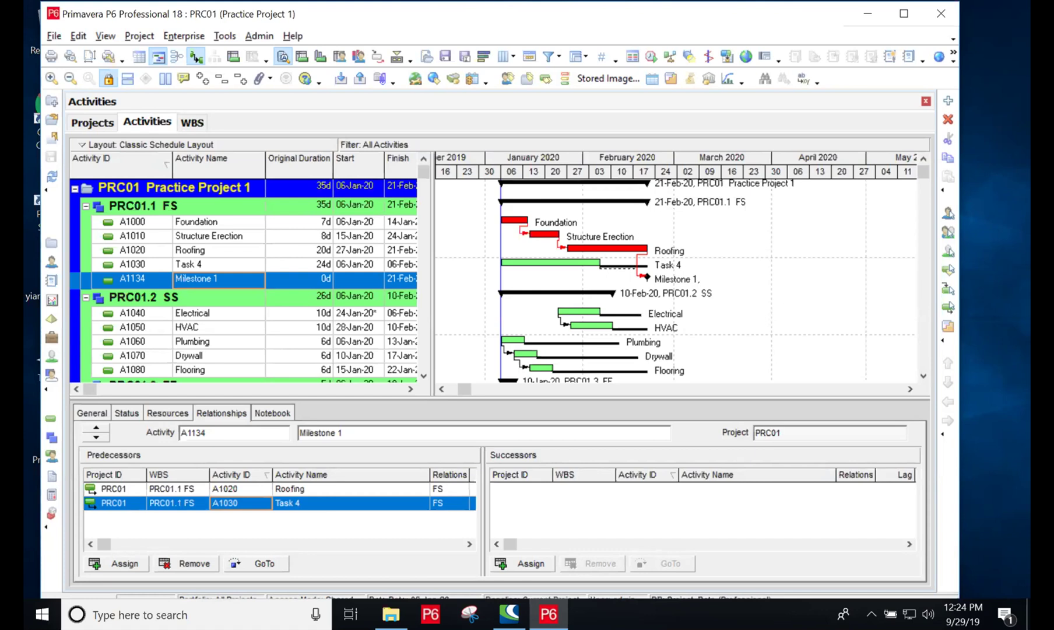
click(187, 563)
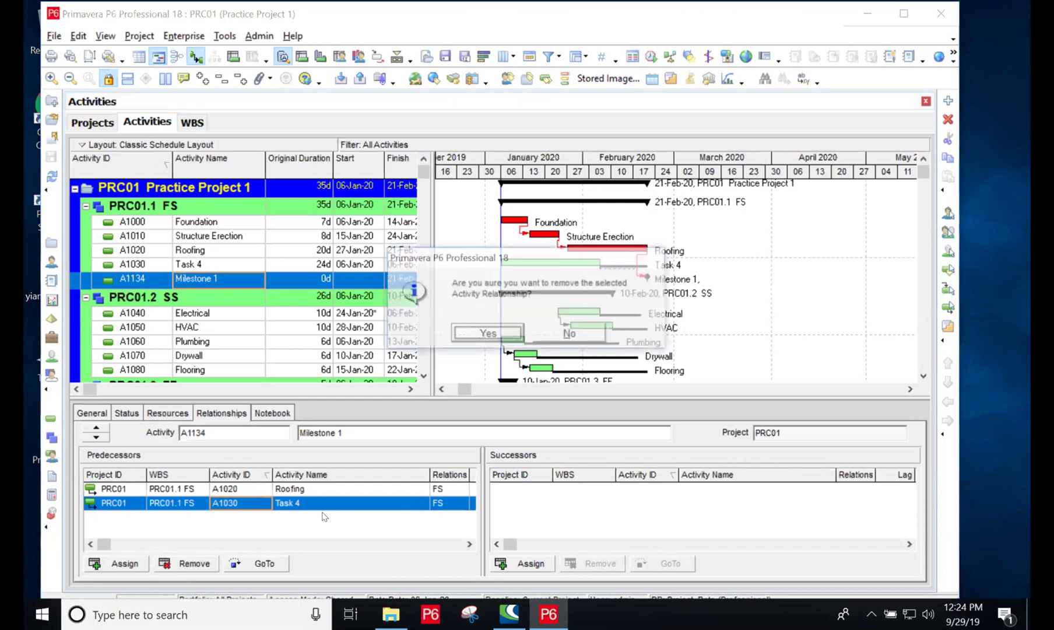
click(501, 333)
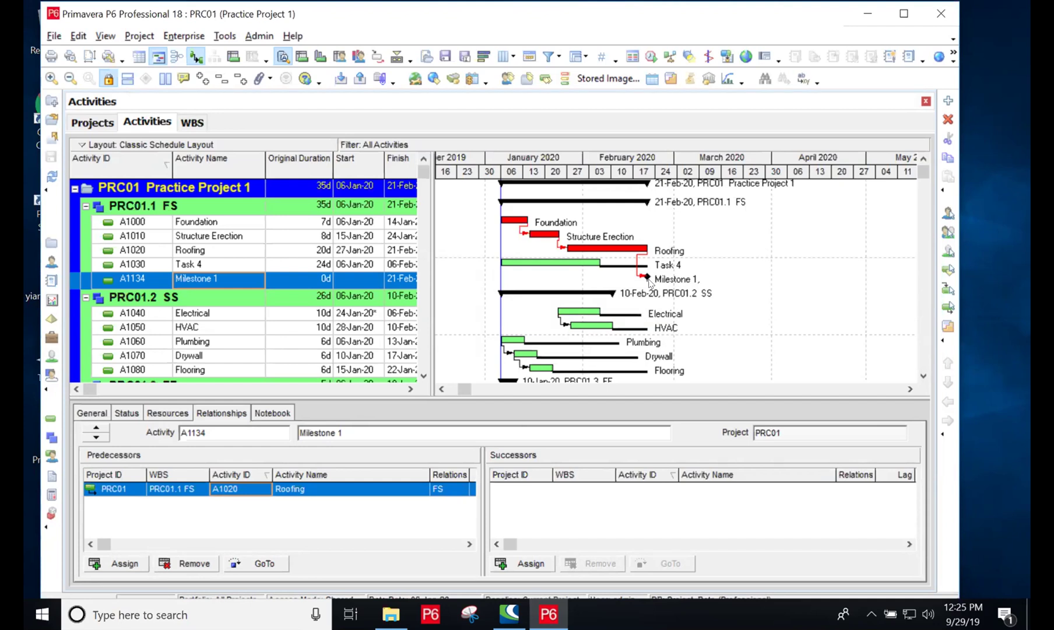
click(193, 563)
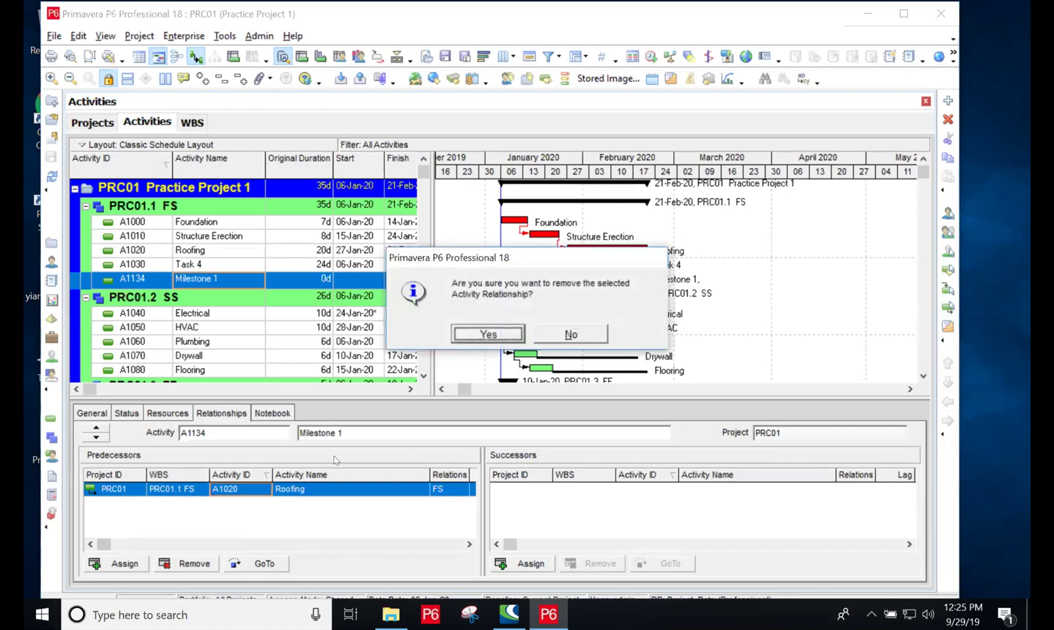
click(491, 332)
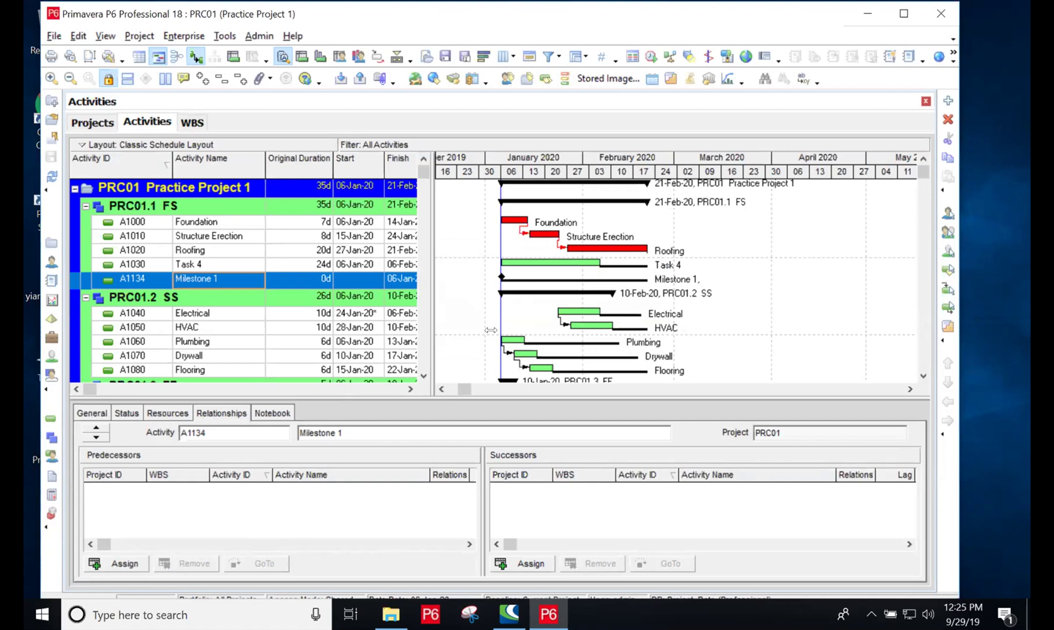
Step: Assign Task 4 and Roofing from PRC01.1 FS as predecessors of Milestone 1 with FS relationships
click(119, 563)
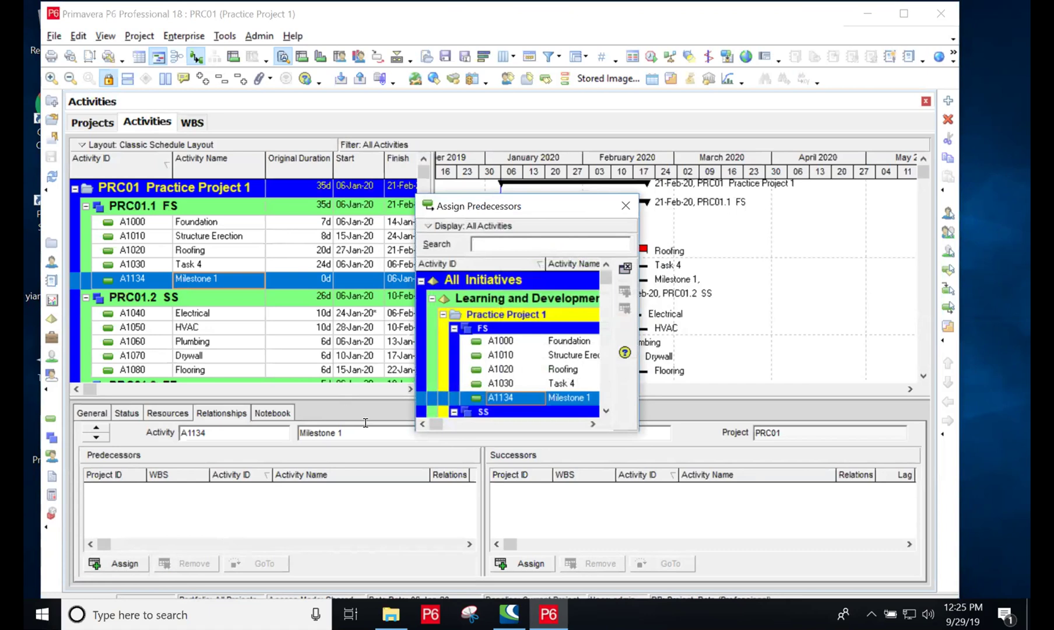
click(578, 382)
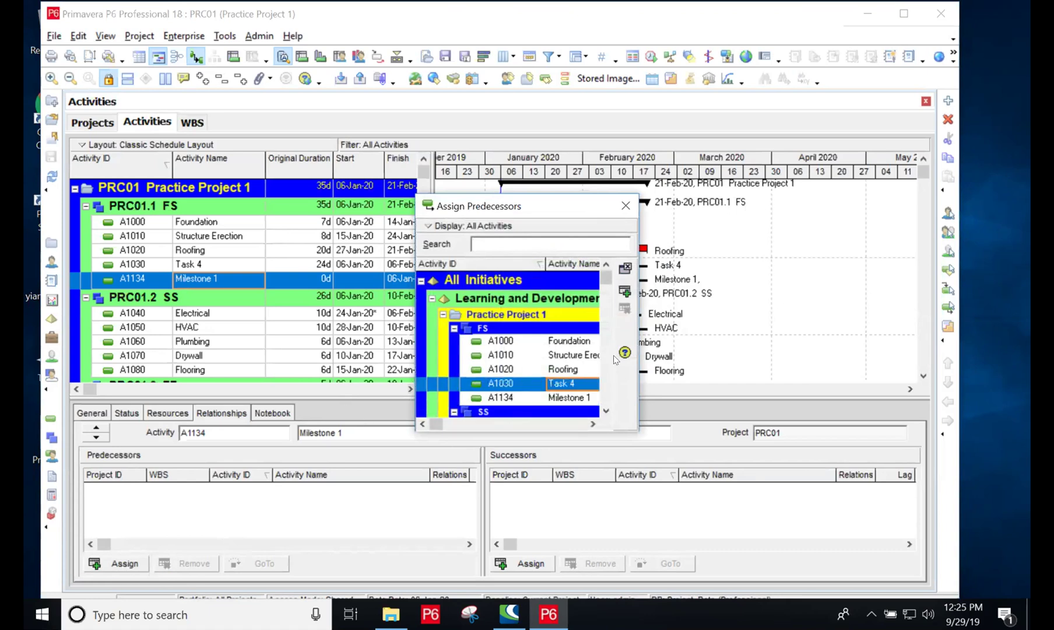
click(625, 291)
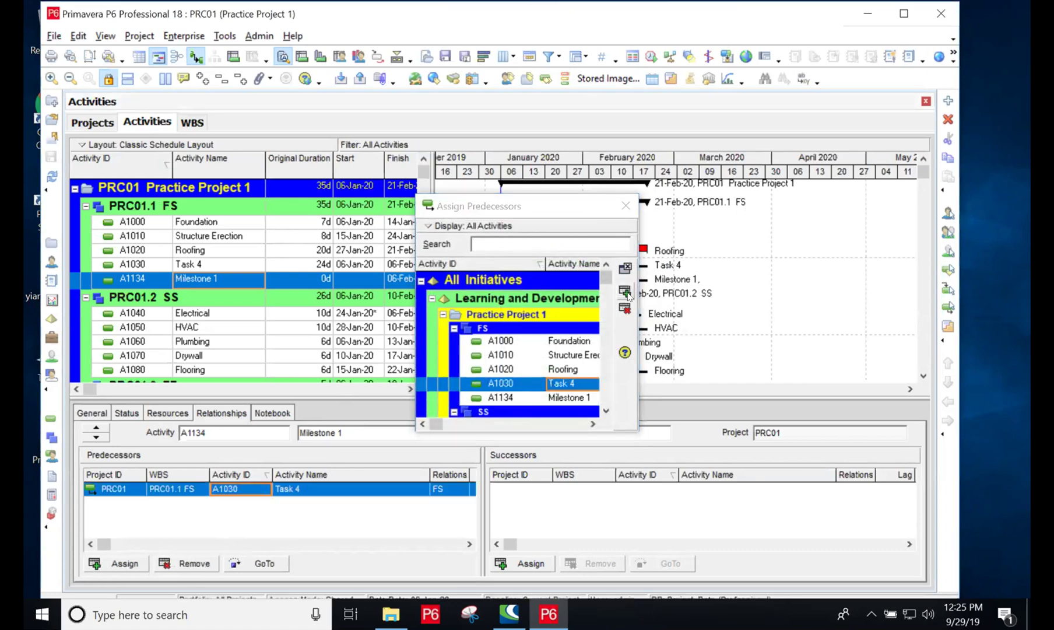
click(624, 205)
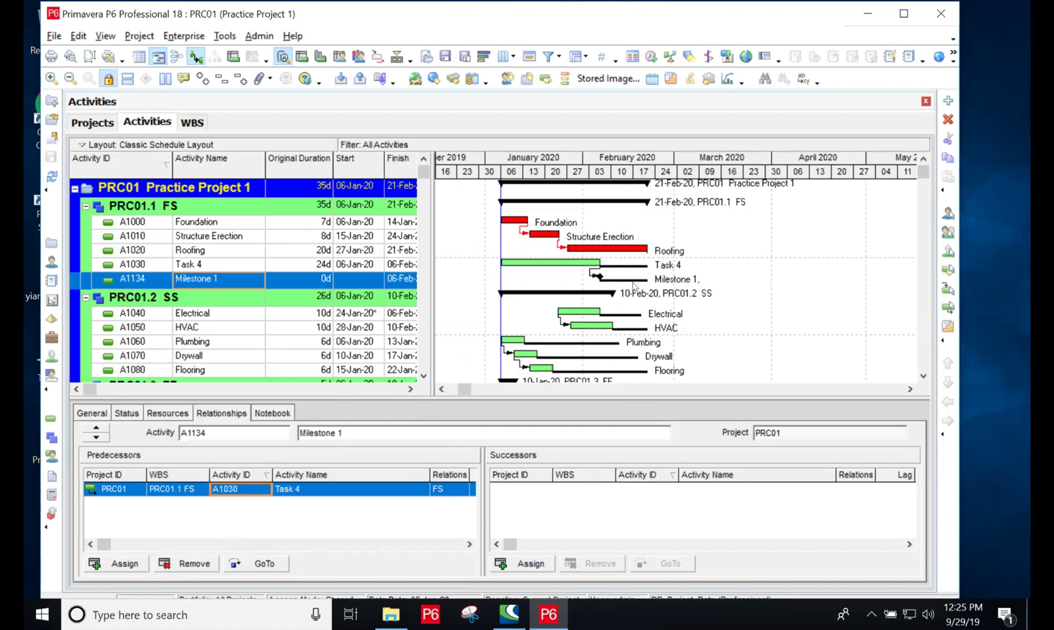
click(125, 562)
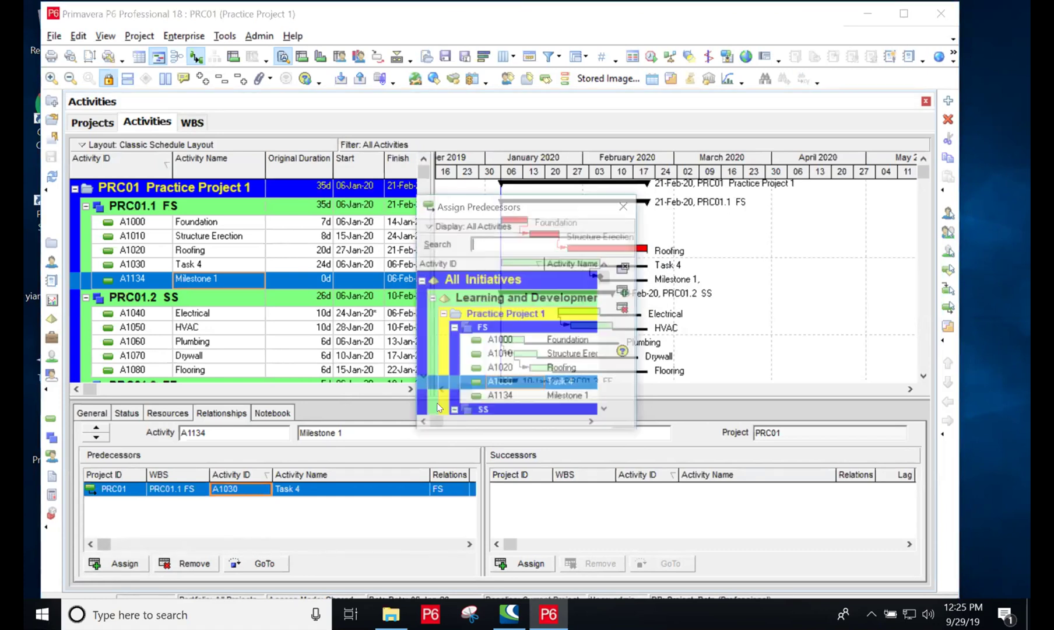
click(506, 368)
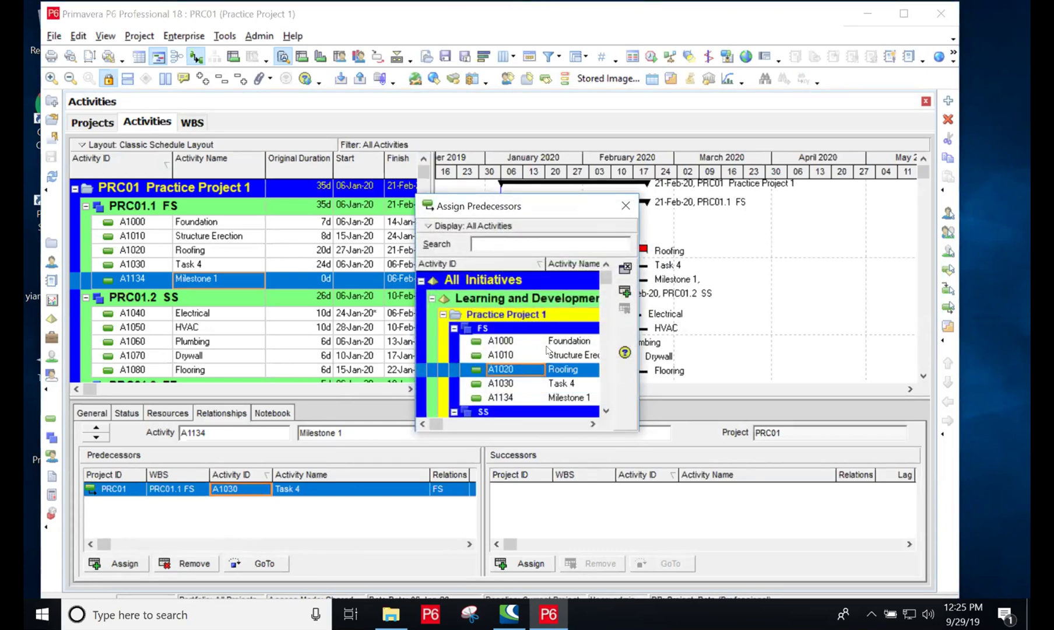
click(624, 291)
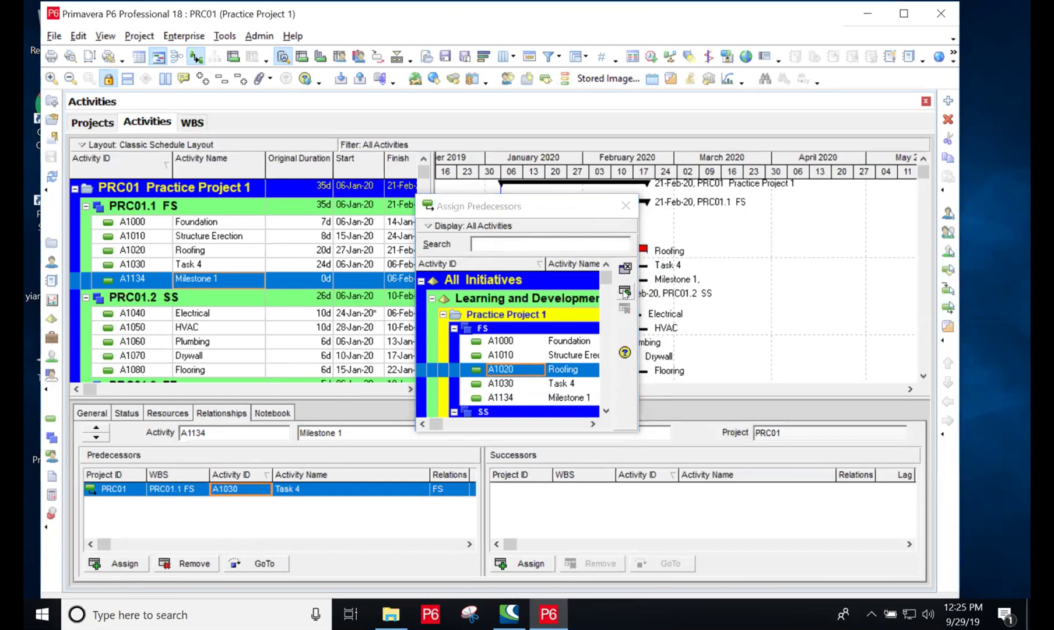
click(627, 205)
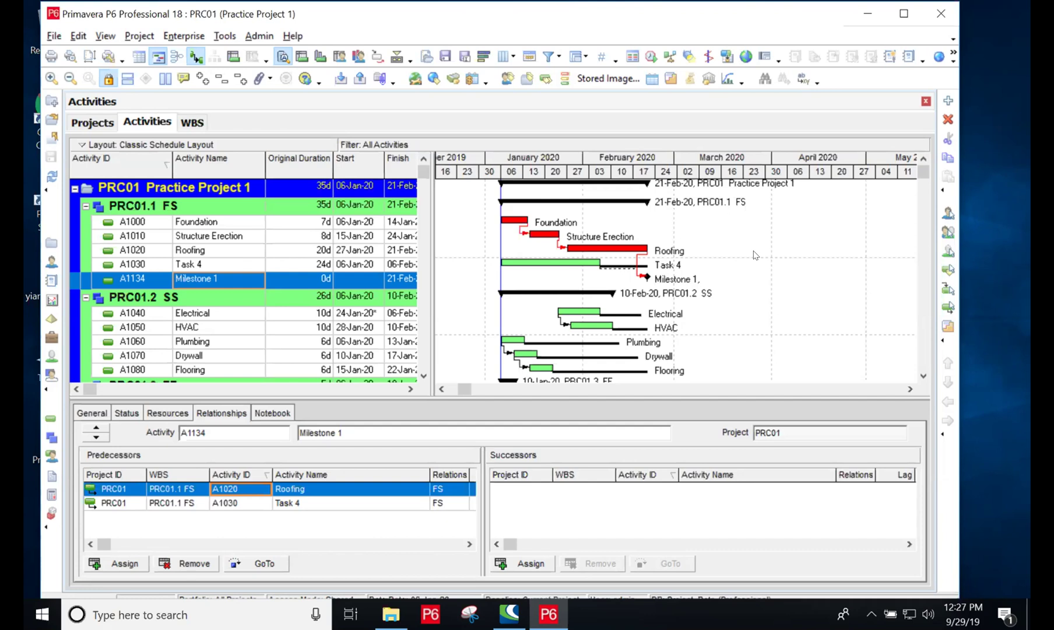
Step: Add a new activity to PRC01.1 FS beside Structure Erection and set its Activity ID to A1005
click(155, 238)
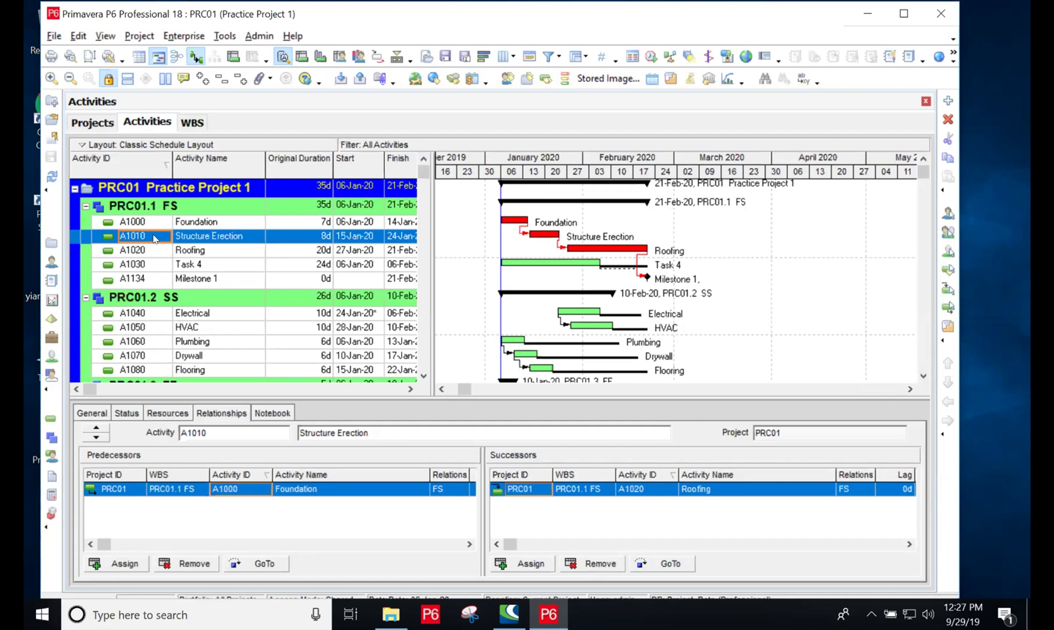
key(Escape)
key(Escape)
key(F2)
key(Escape)
click(949, 102)
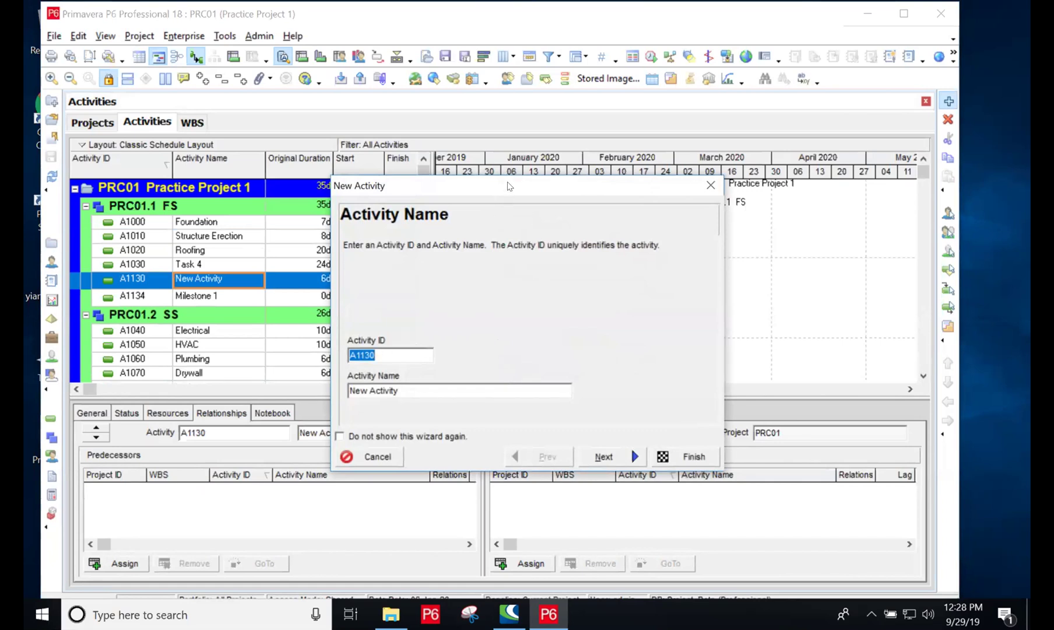
drag(512, 185, 628, 85)
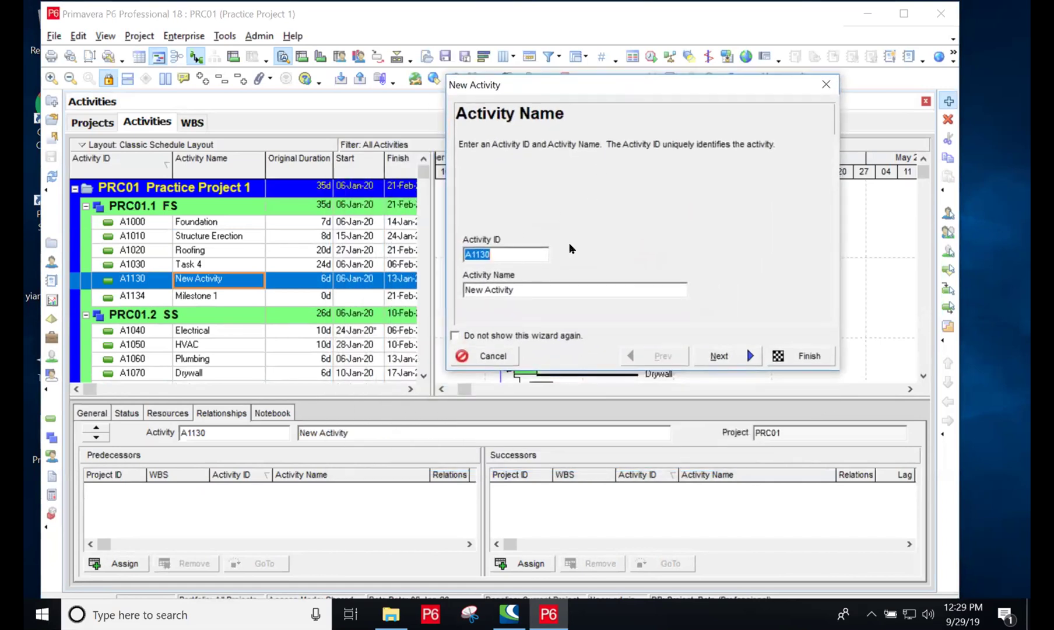
click(503, 249)
key(BackSpace)
key(BackSpace)
key(BackSpace)
text(005)
Step: Name the new activity Task 1 and finish creating it with the remaining default settings
click(518, 284)
key(BackSpace)
key(BackSpace)
key(BackSpace)
key(BackSpace)
key(BackSpace)
key(BackSpace)
key(BackSpace)
key(BackSpace)
key(BackSpace)
key(BackSpace)
key(BackSpace)
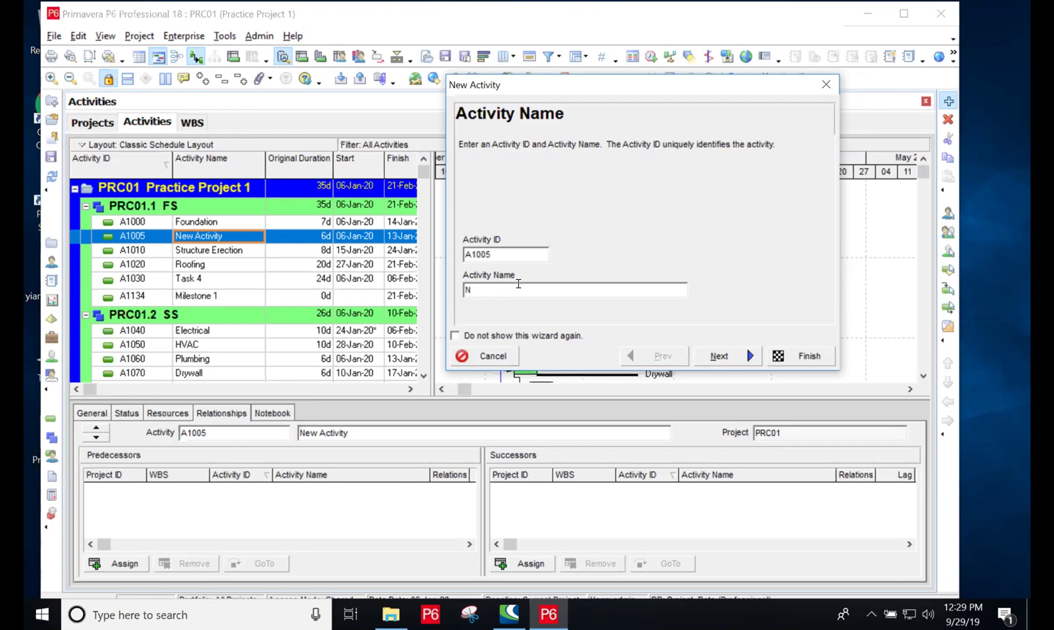
key(BackSpace)
text(Task 1)
click(803, 357)
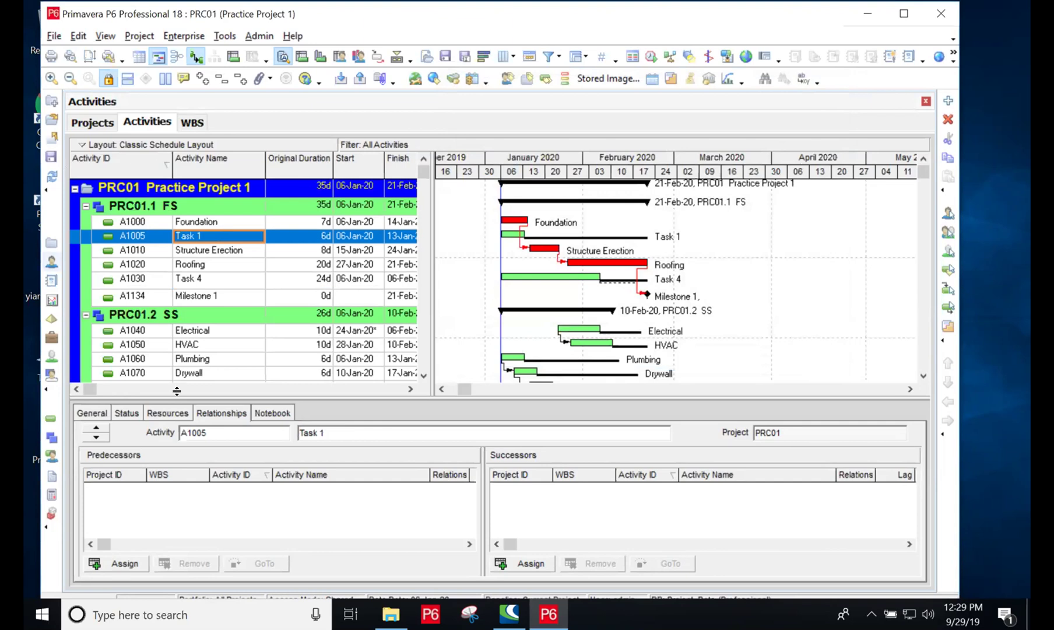
Step: Remove the Structure Erection FS relationship from Foundation's successors
click(93, 413)
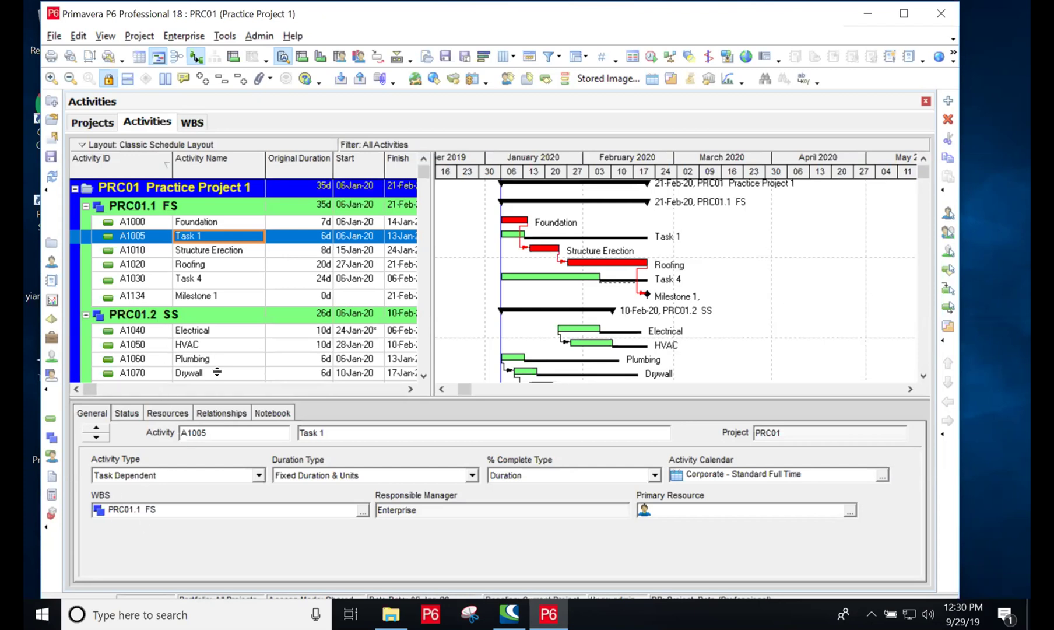
click(187, 218)
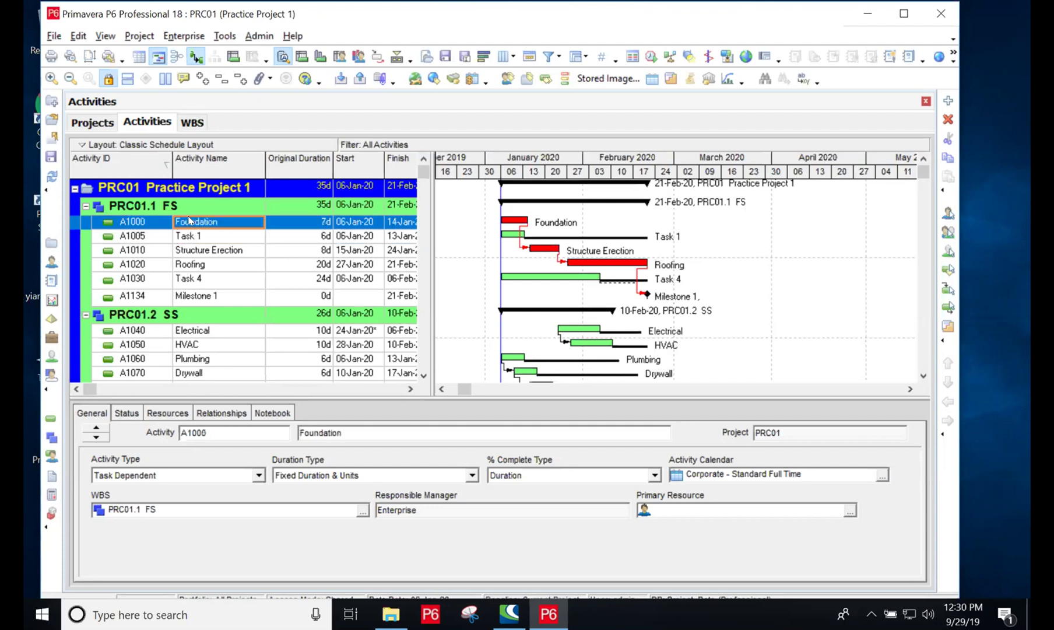
click(210, 412)
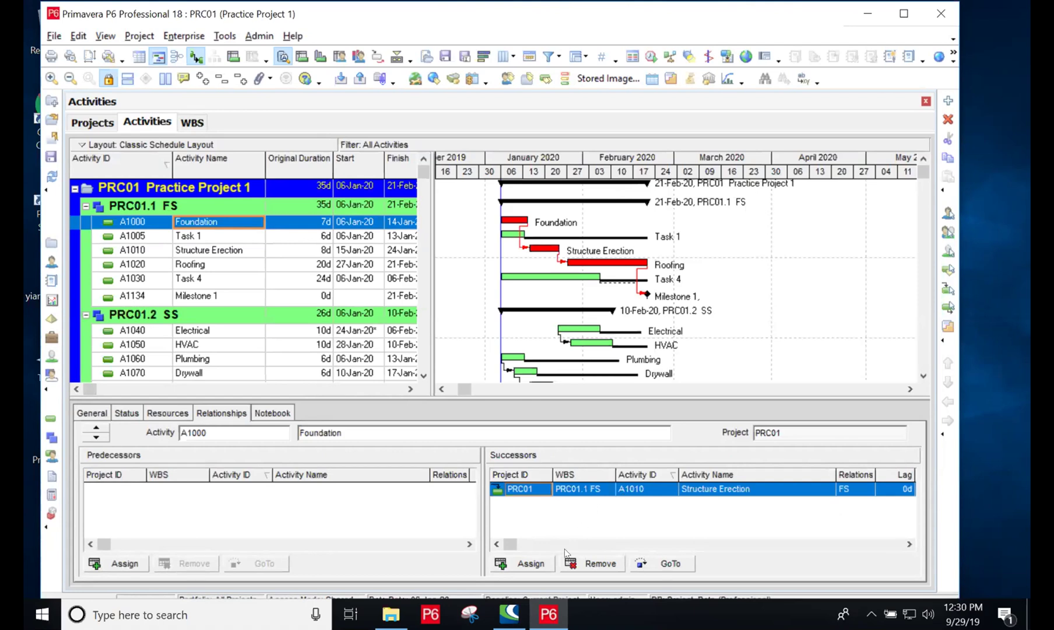
click(590, 566)
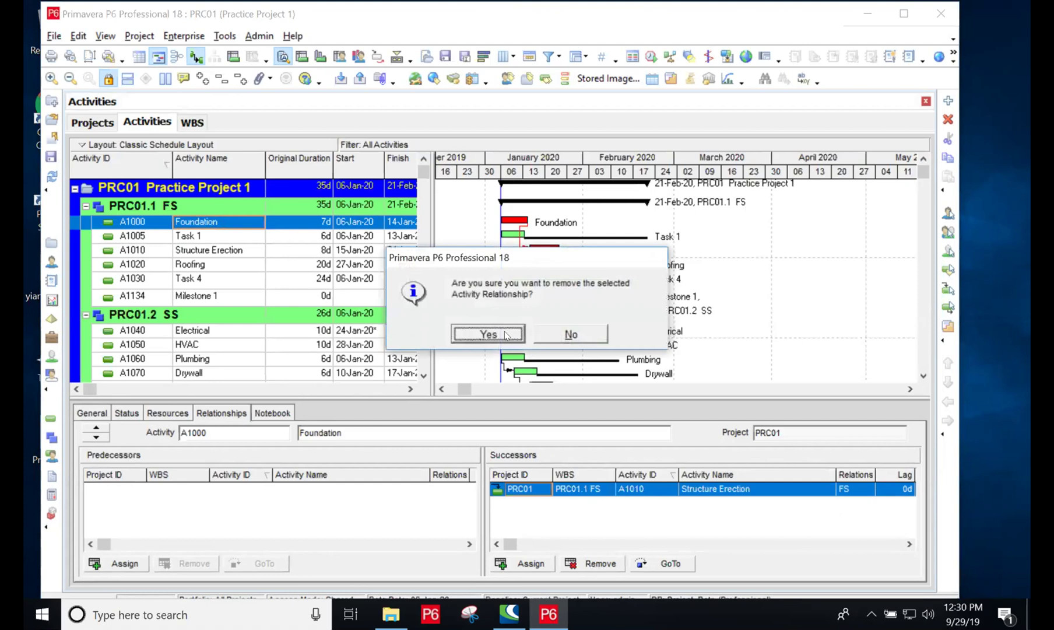
click(483, 333)
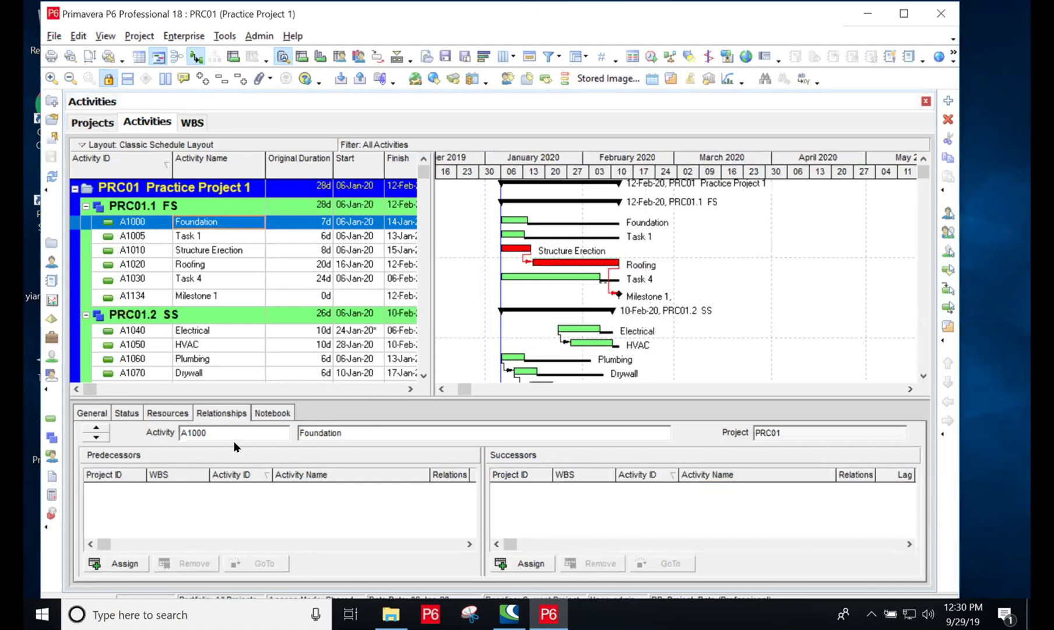
Step: Try Task 1 as an FS predecessor of Foundation and remove that relationship again
click(102, 563)
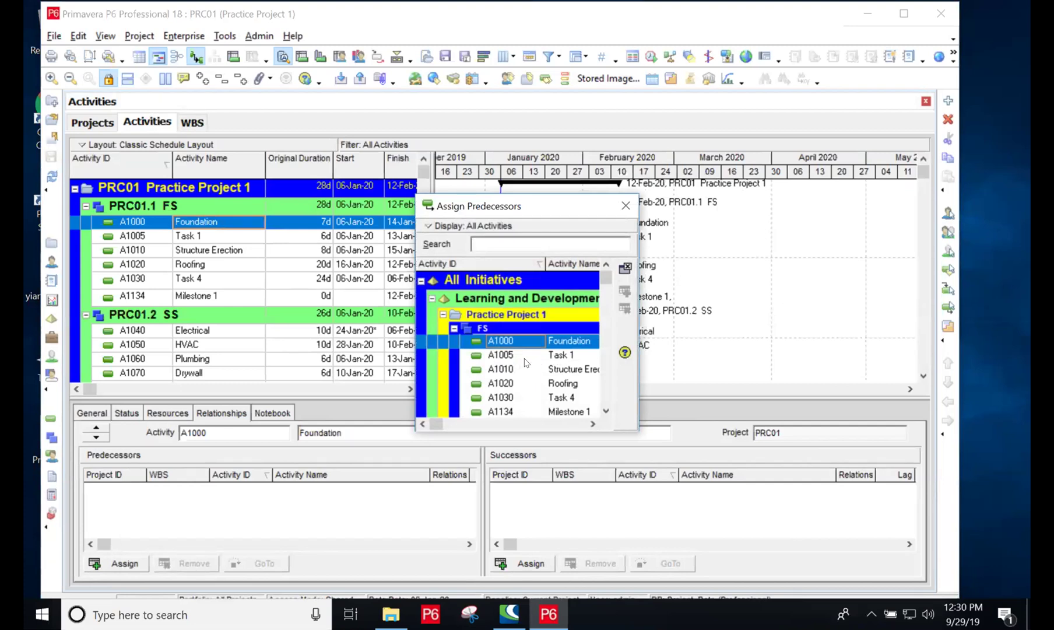
click(558, 357)
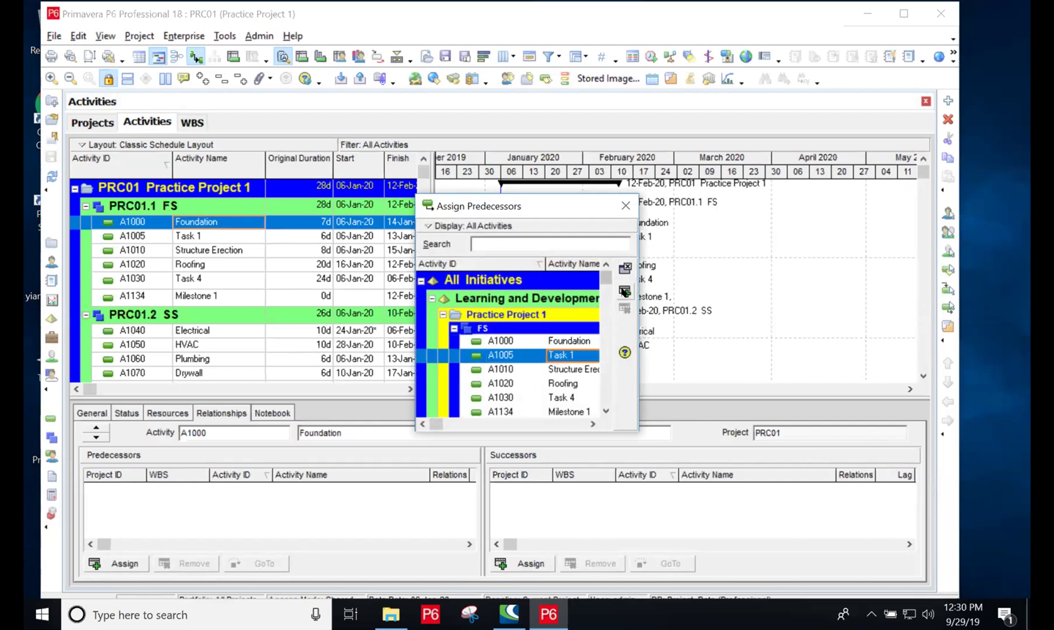
click(624, 290)
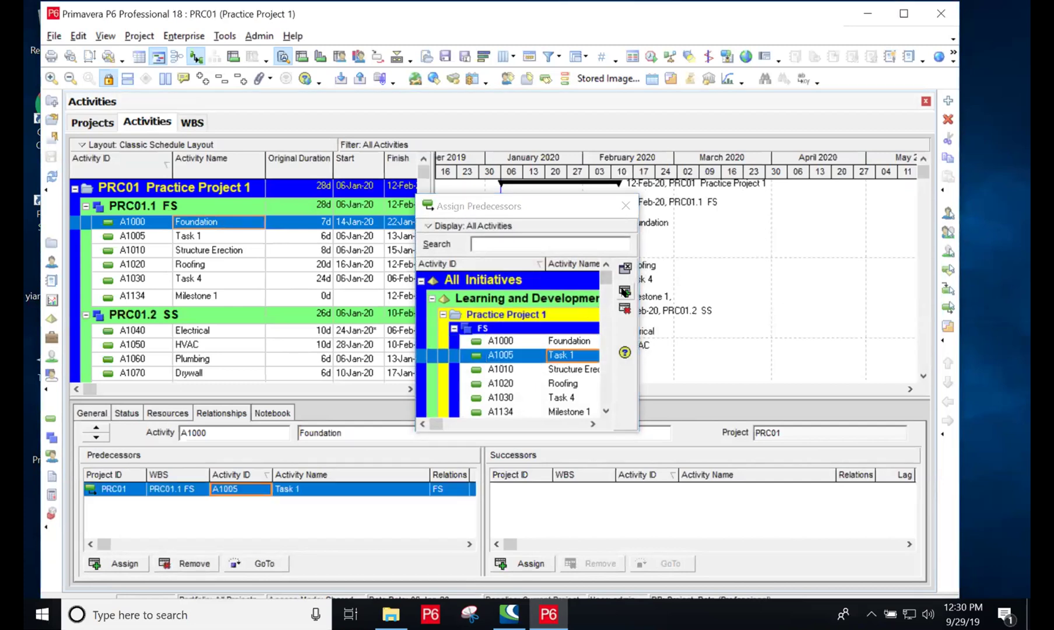
click(122, 564)
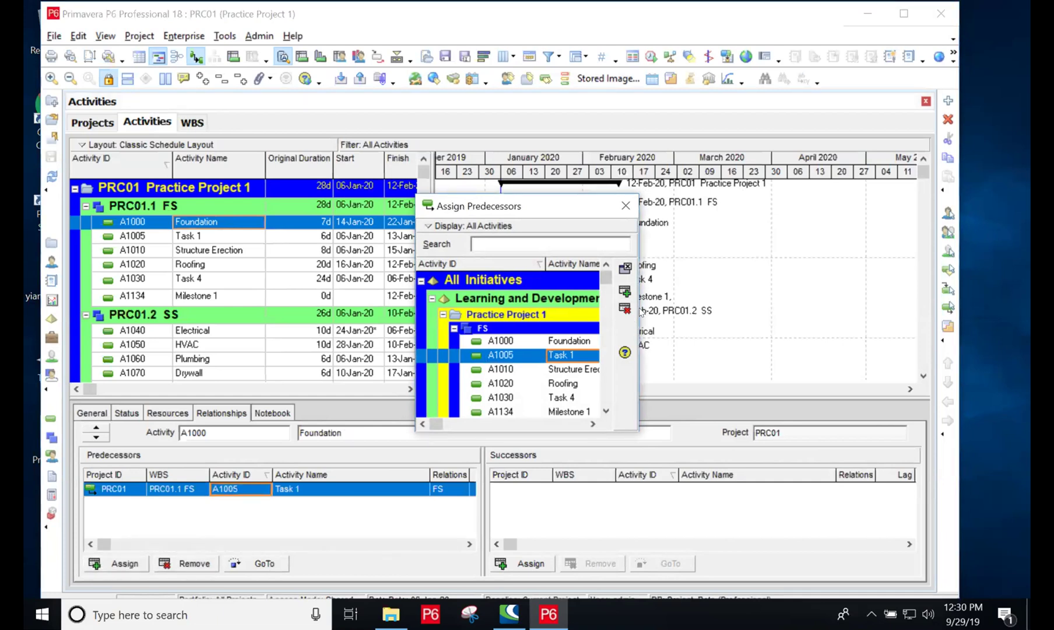
click(626, 205)
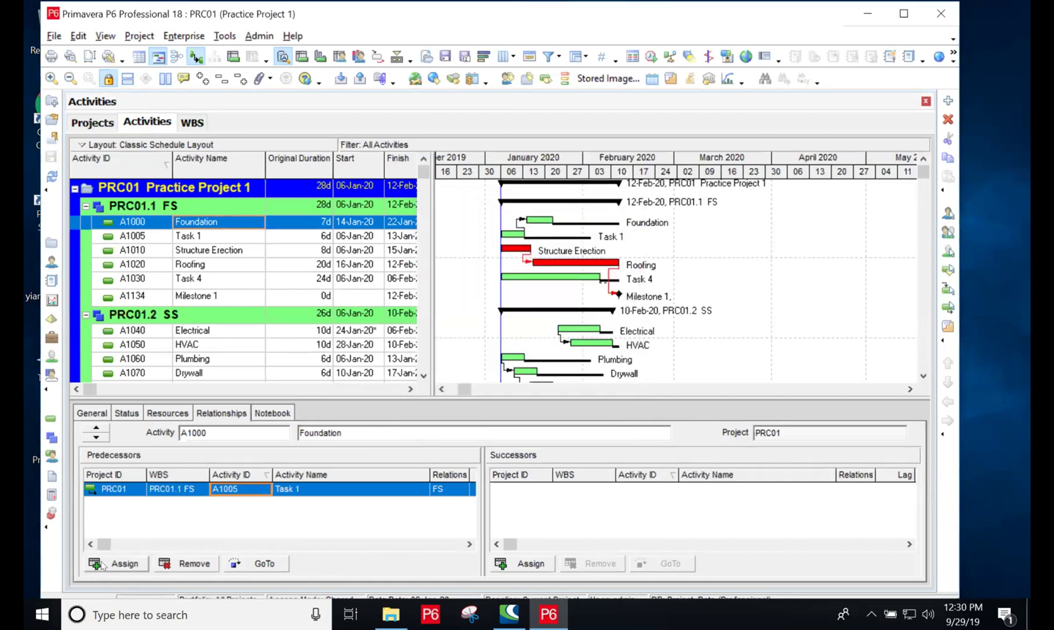
click(167, 563)
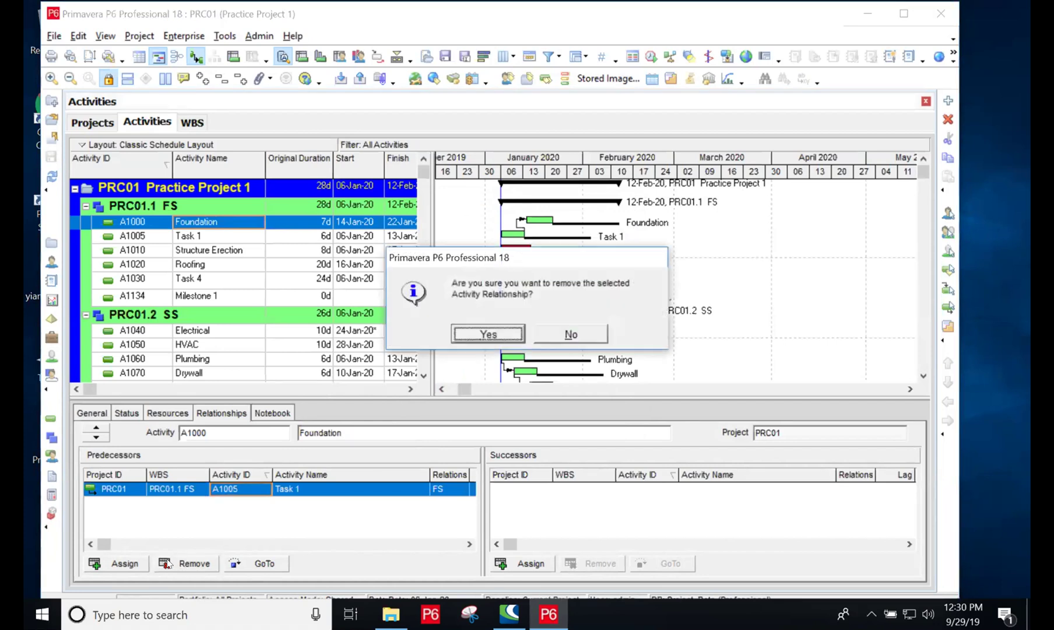
click(499, 334)
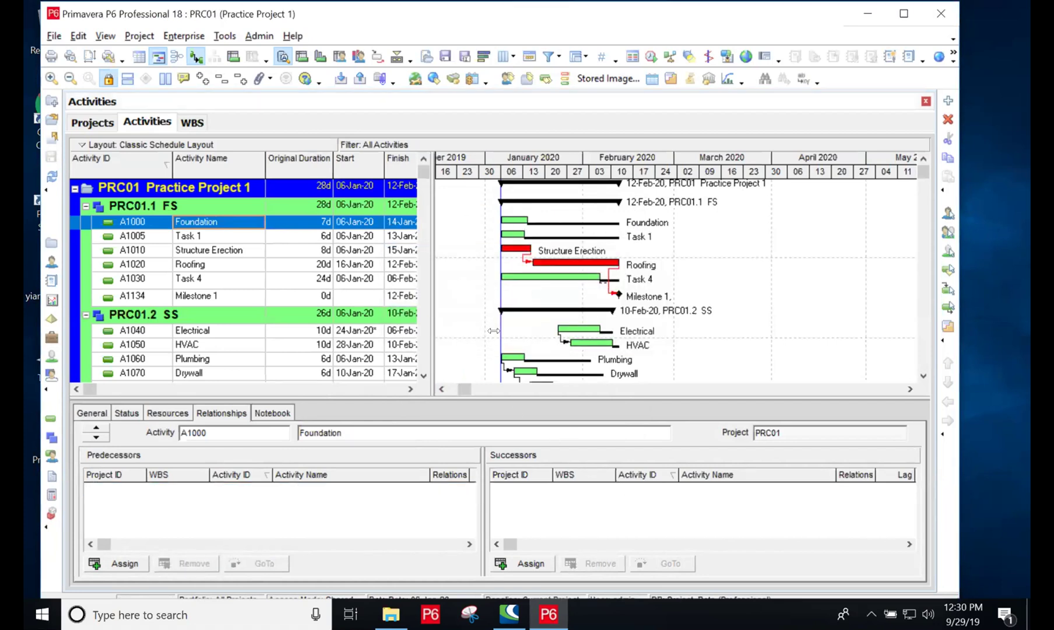
Step: Assign Task 1 as a successor of Foundation with an FS relationship
click(531, 564)
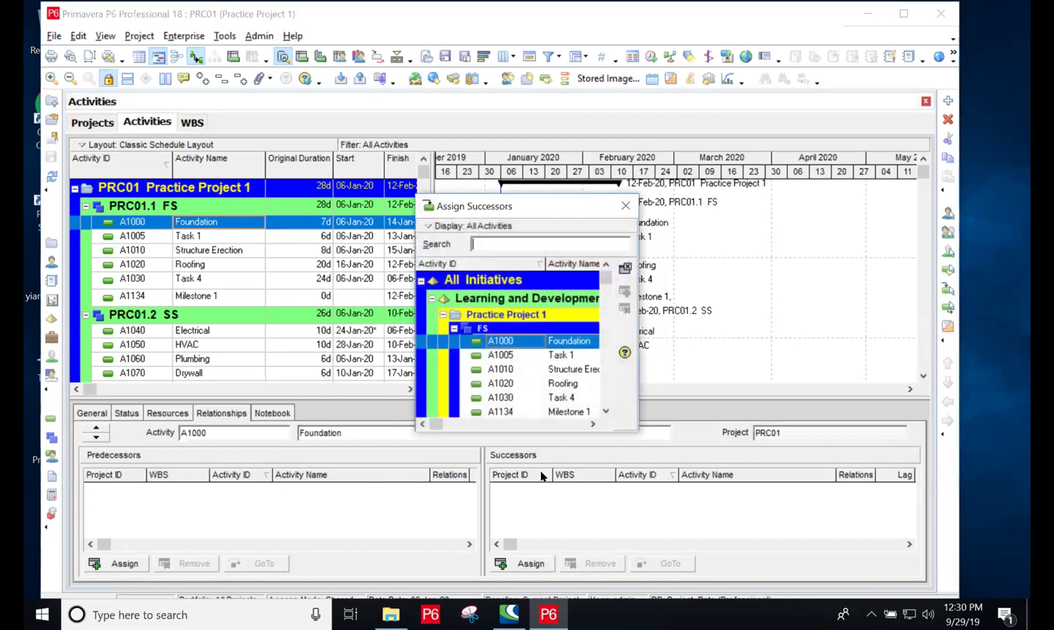
click(557, 355)
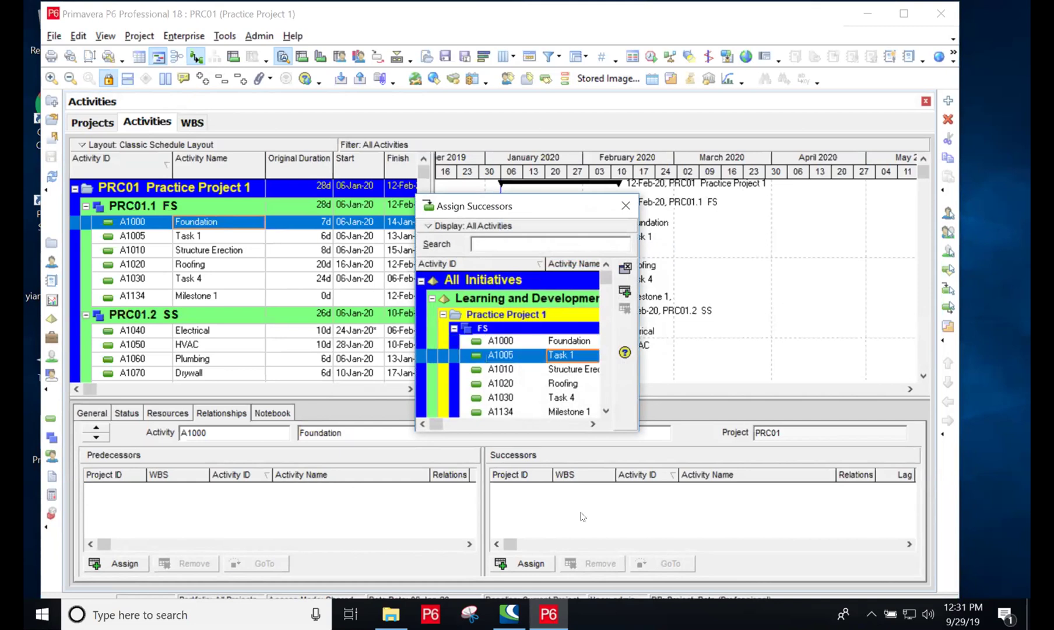
click(526, 562)
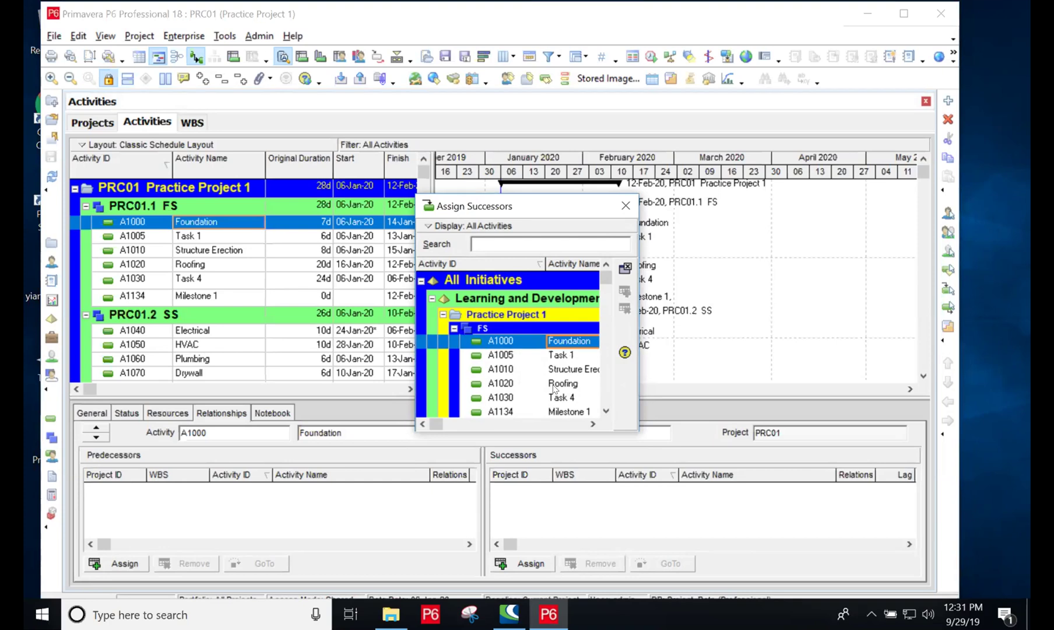
click(554, 353)
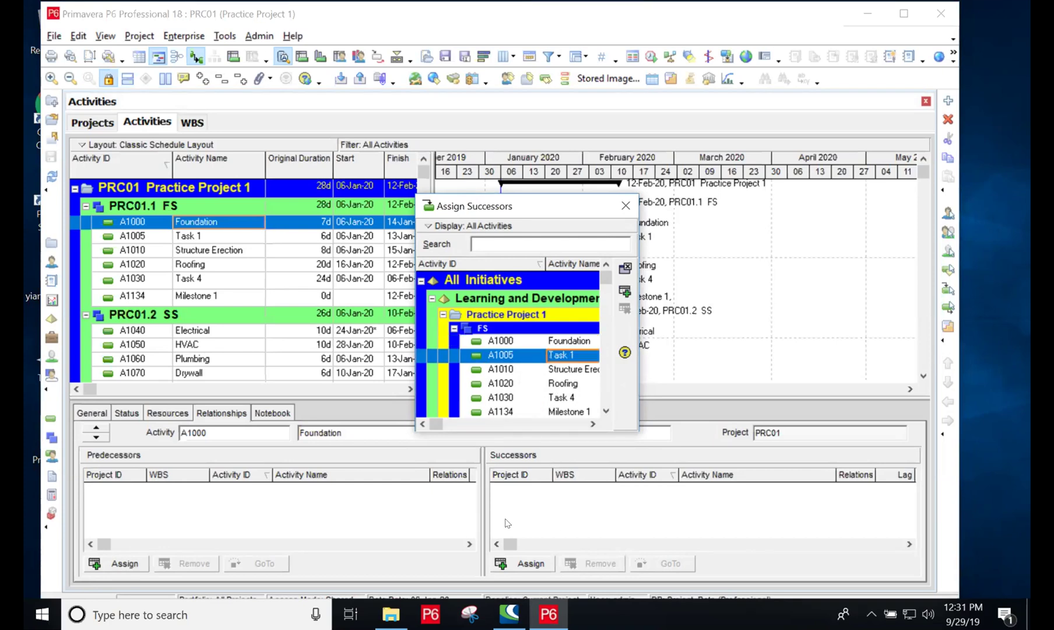
click(625, 291)
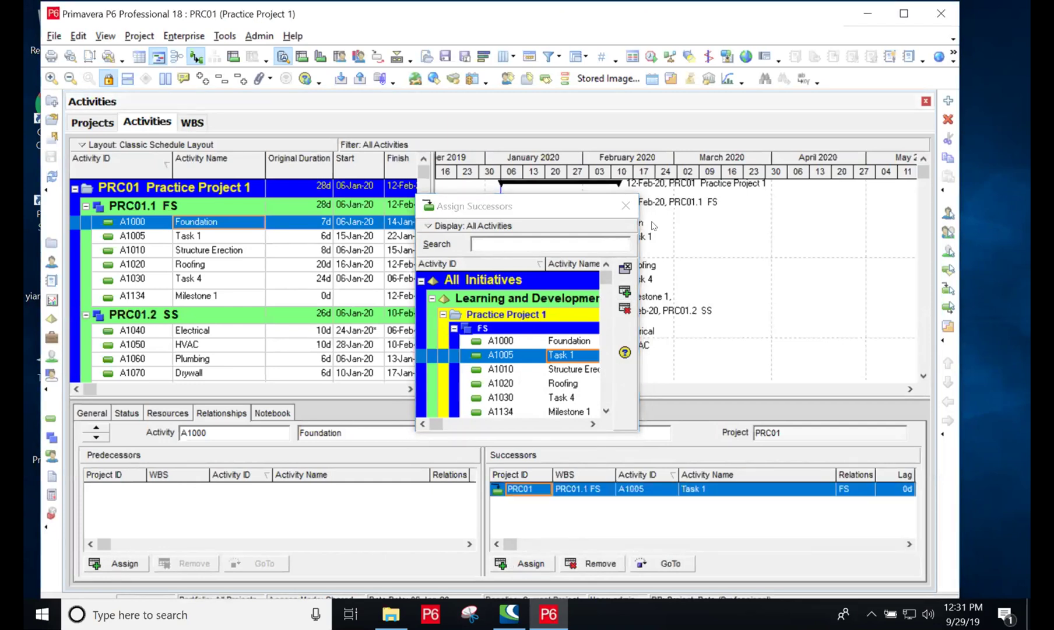
click(626, 205)
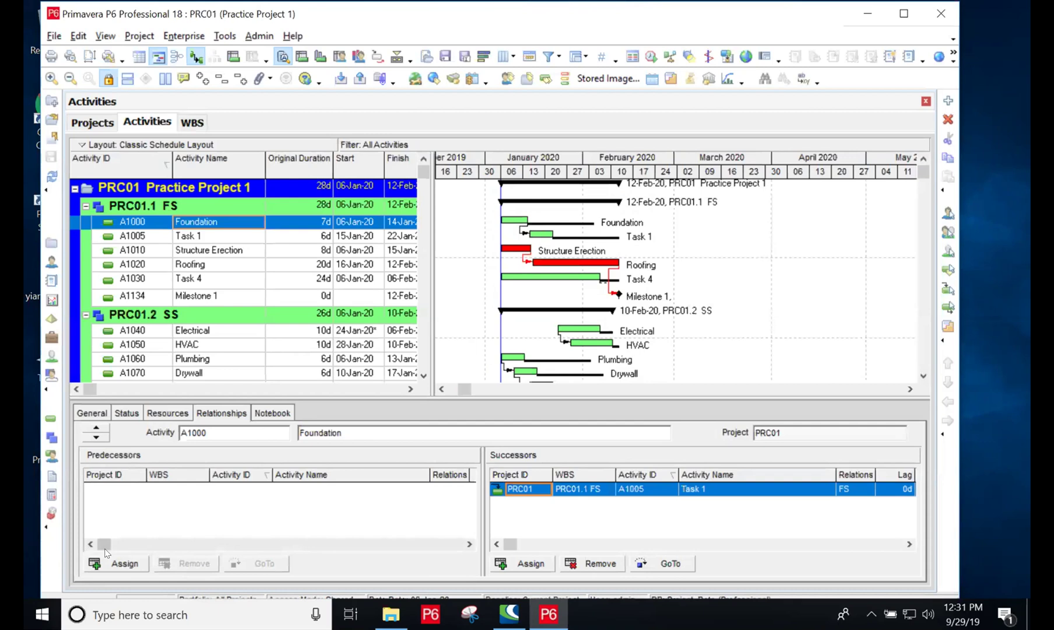
click(122, 563)
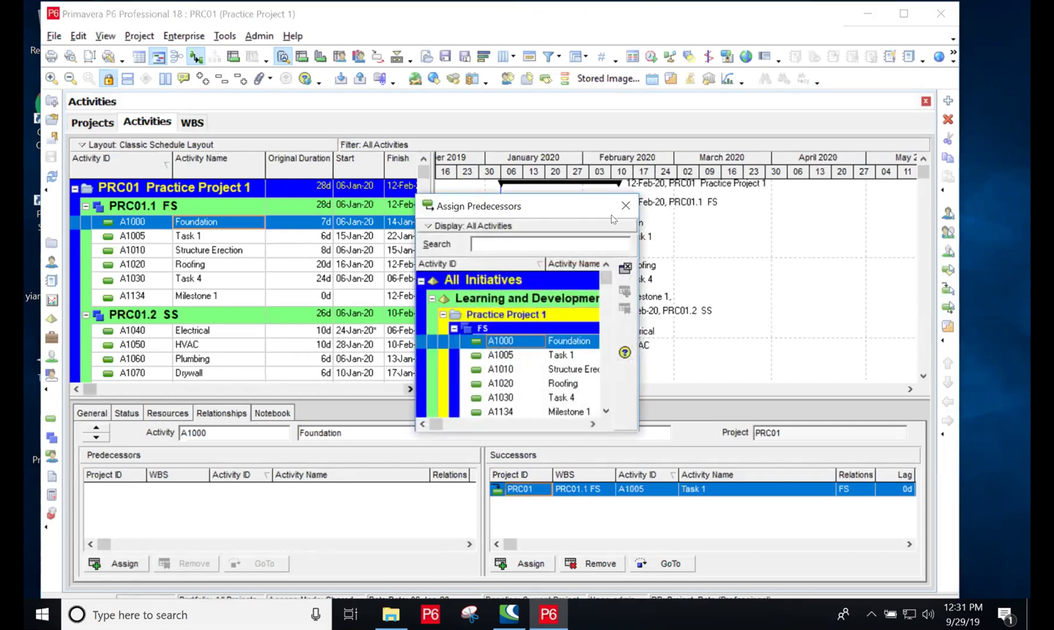
key(Escape)
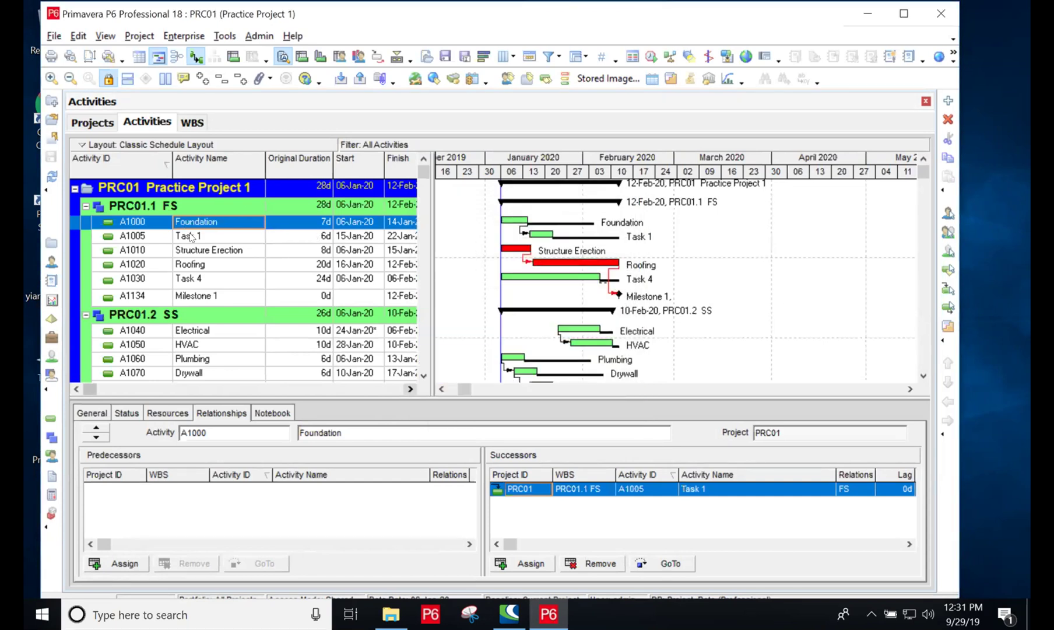
Step: Remove the Foundation FS relationship from Task 1's predecessors
click(189, 236)
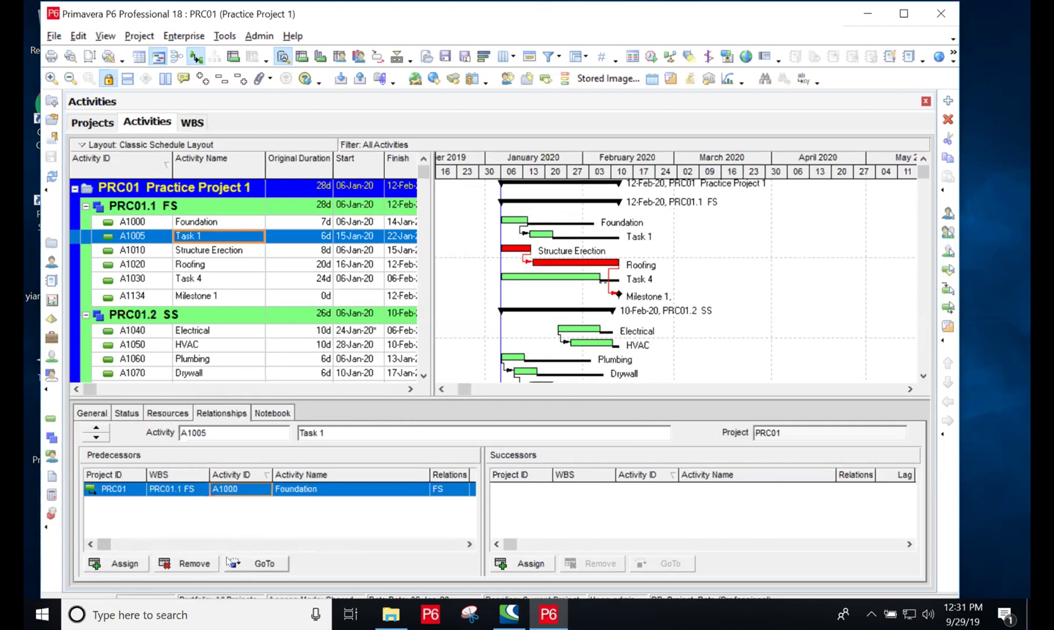
click(198, 562)
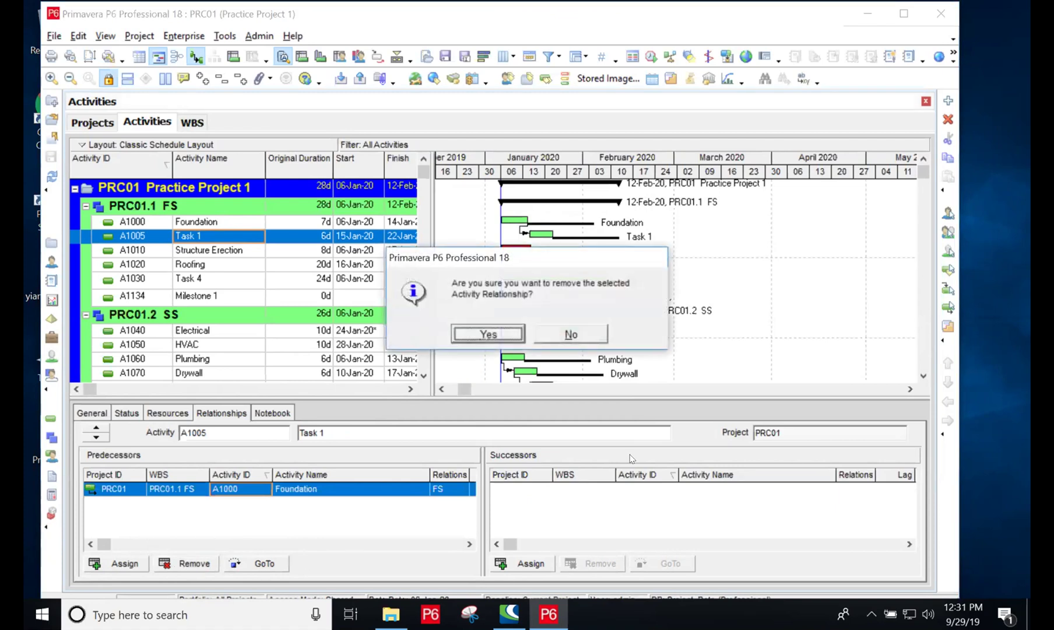
click(489, 334)
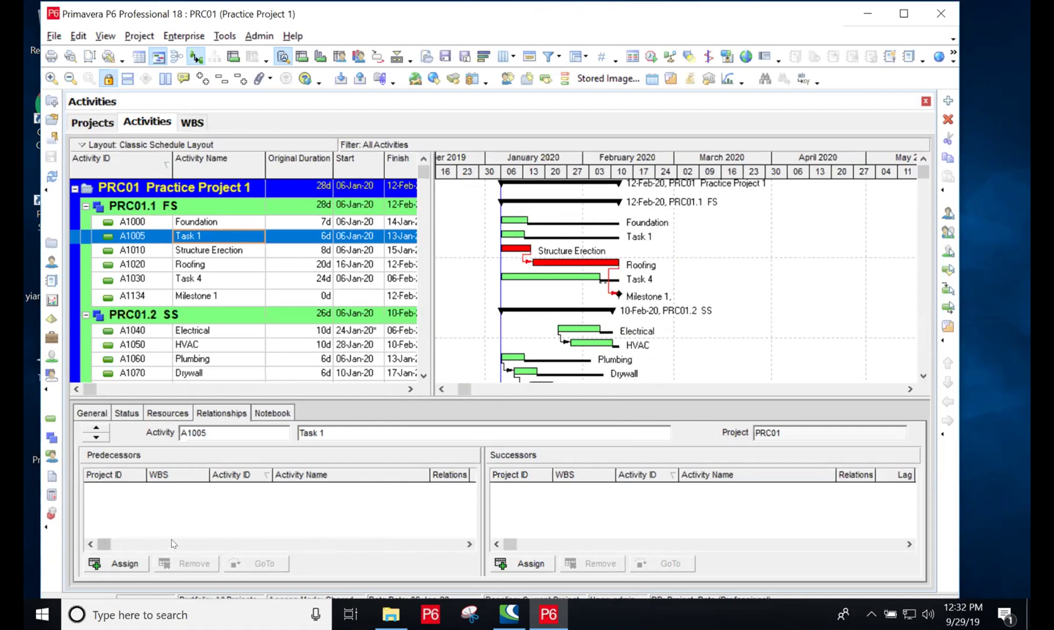
Step: Assign Foundation as a predecessor of Task 1 with an FS relationship
click(133, 561)
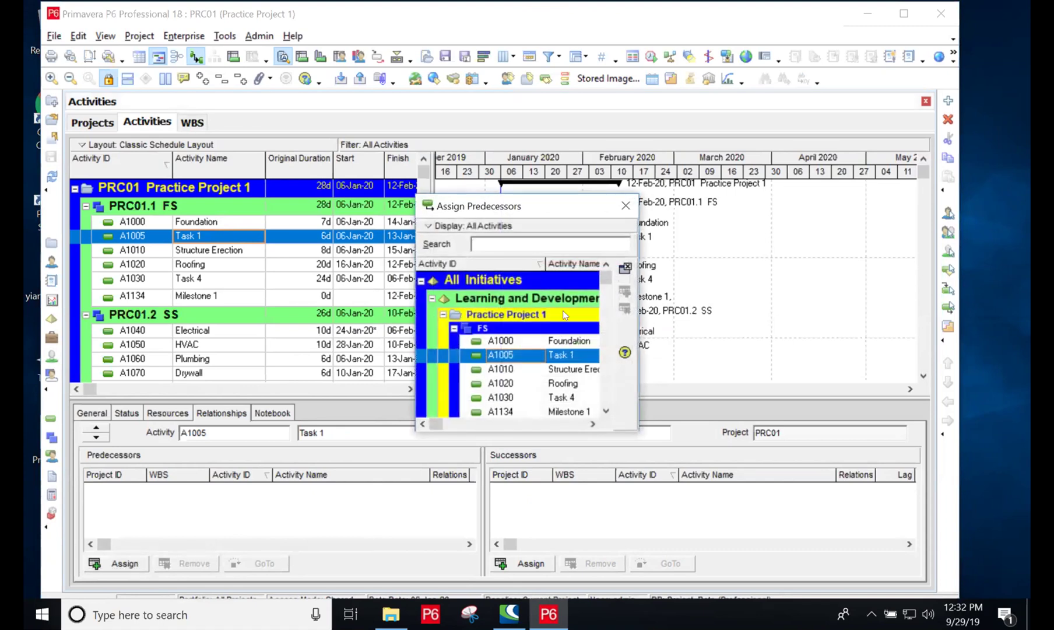
click(555, 341)
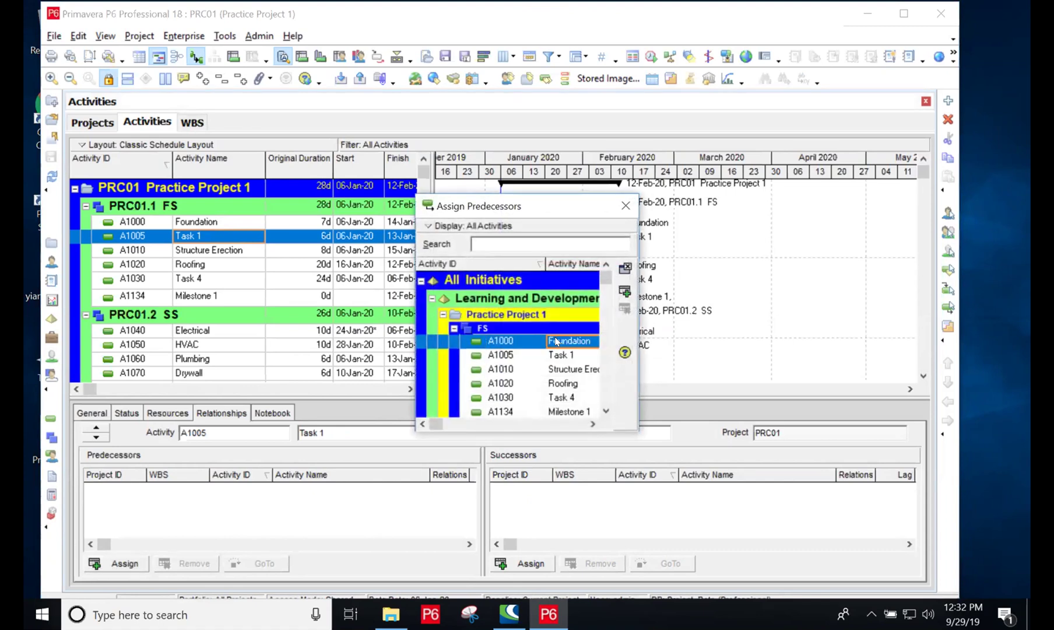
click(625, 291)
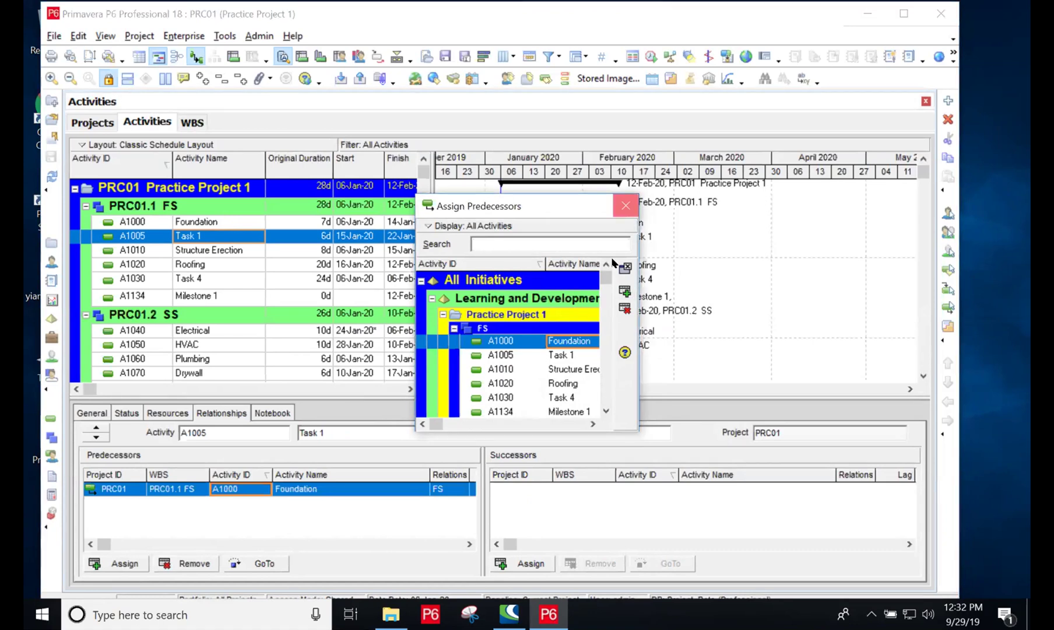
click(623, 206)
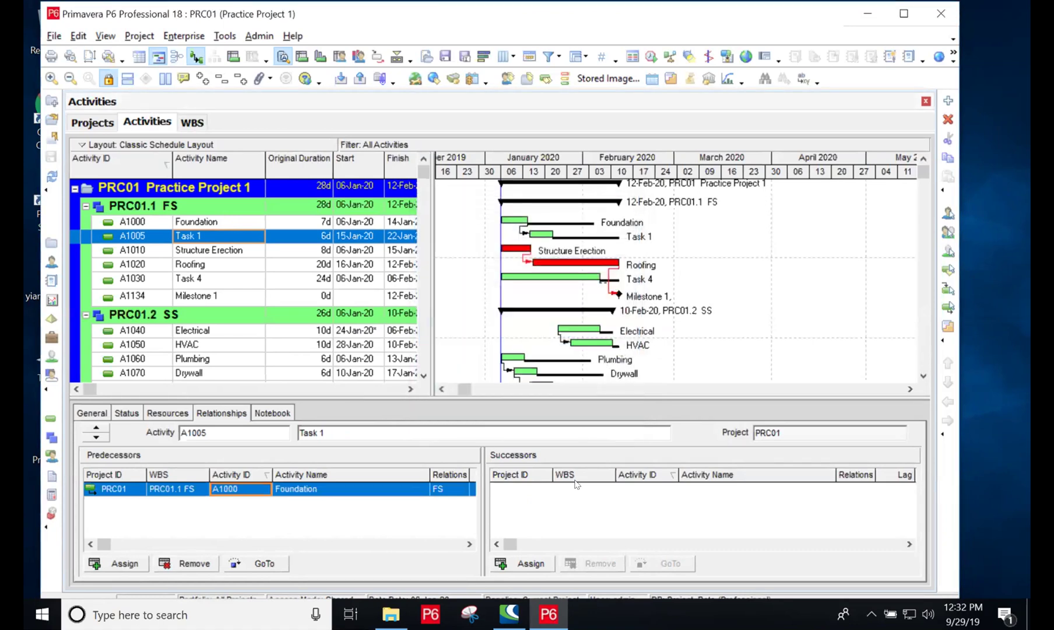
Step: Assign Structure Erection as a successor of Task 1 with an FS relationship
click(531, 563)
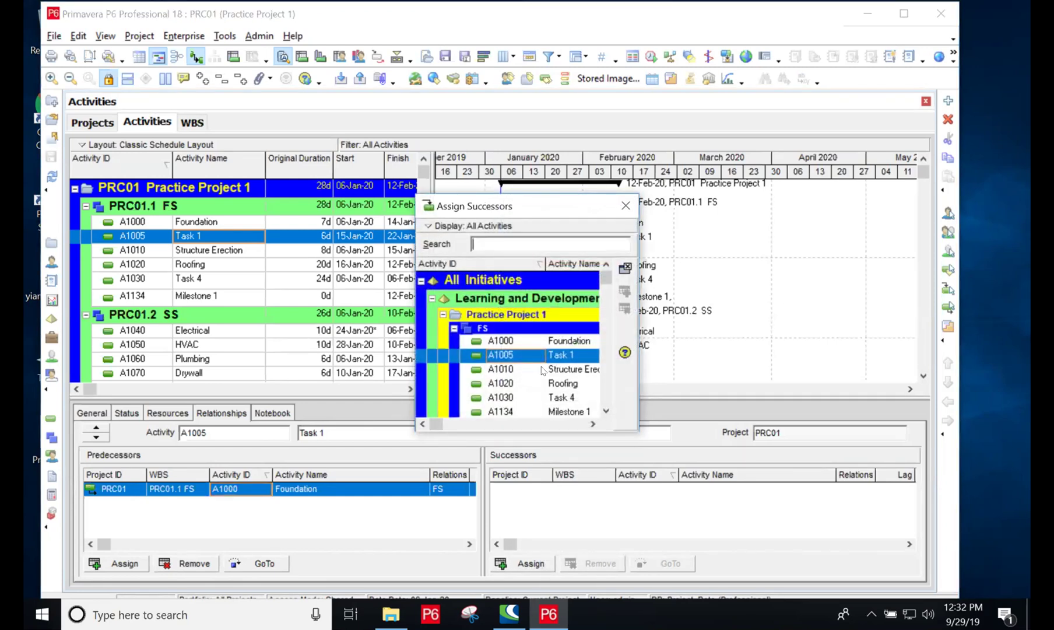
click(561, 370)
click(624, 289)
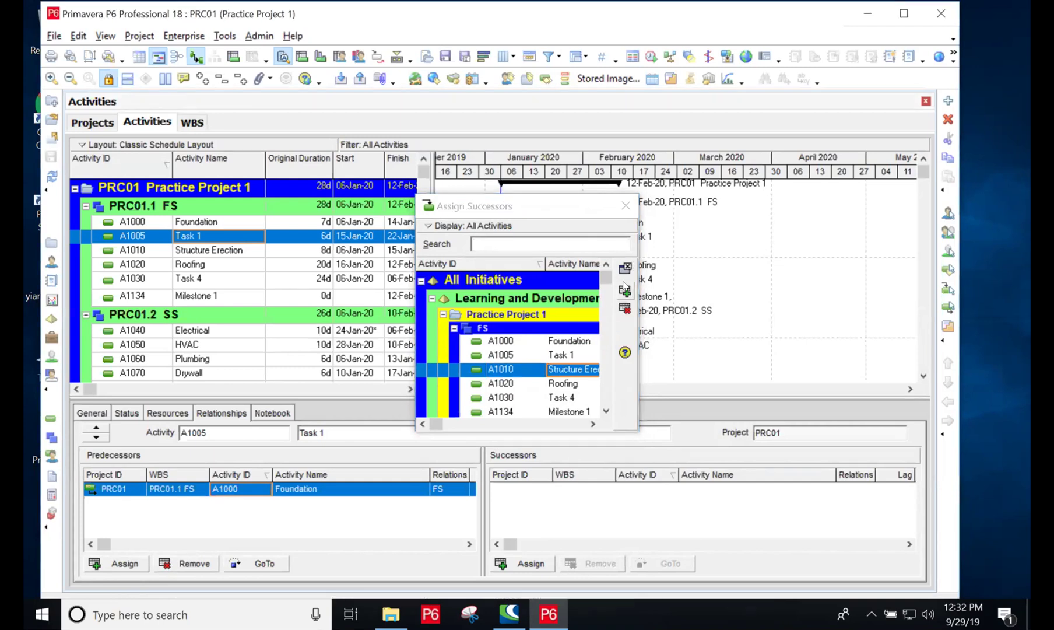
click(626, 206)
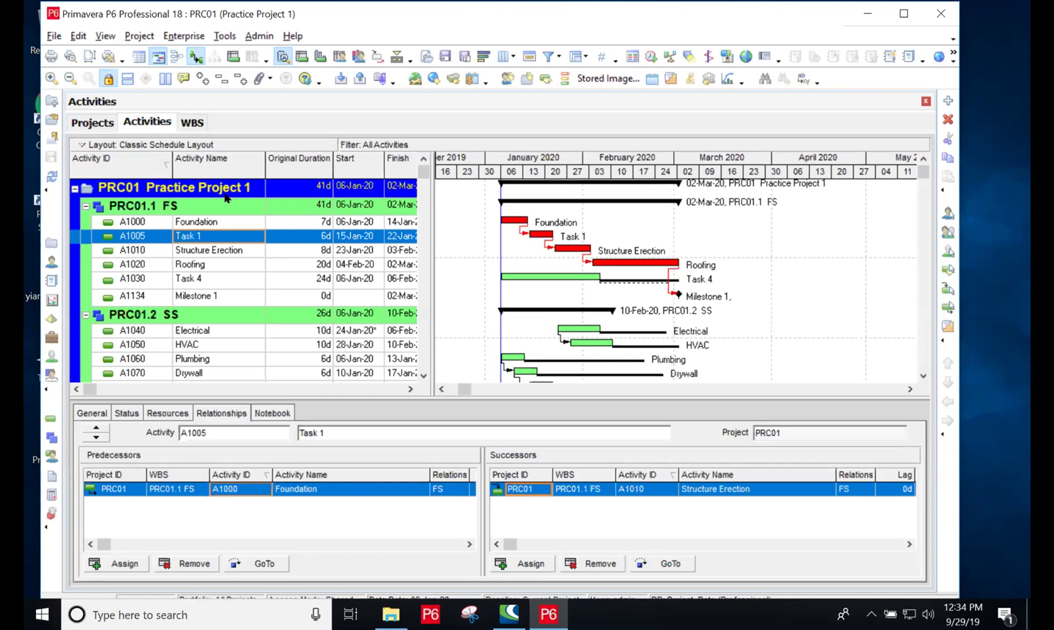
Step: Assign Milestone 1 from PRC01.1 FS as a predecessor of Electrical with an FS relationship
click(209, 296)
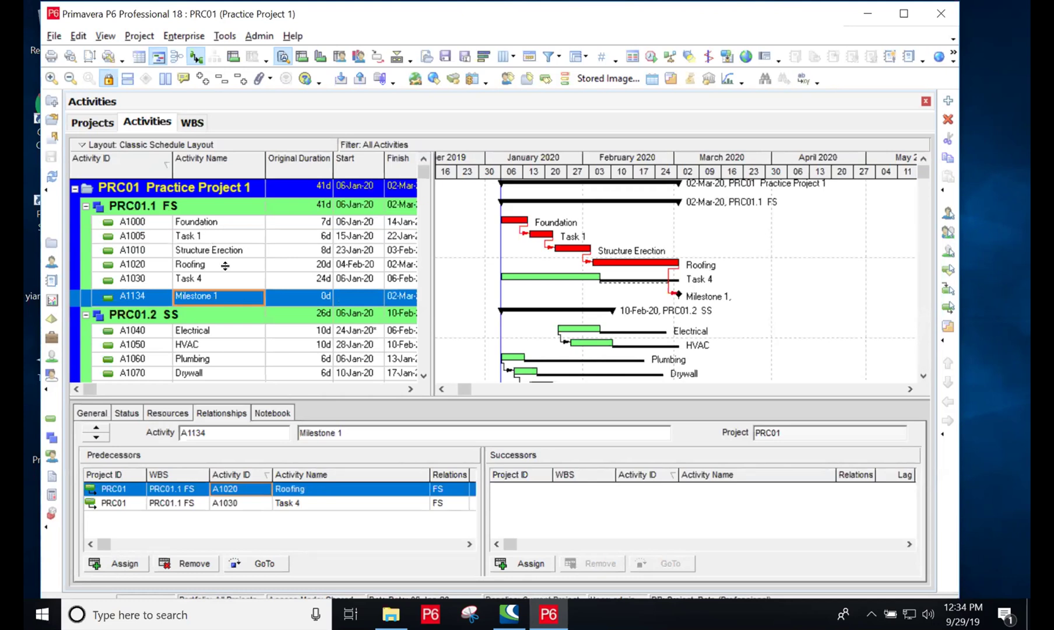
click(210, 331)
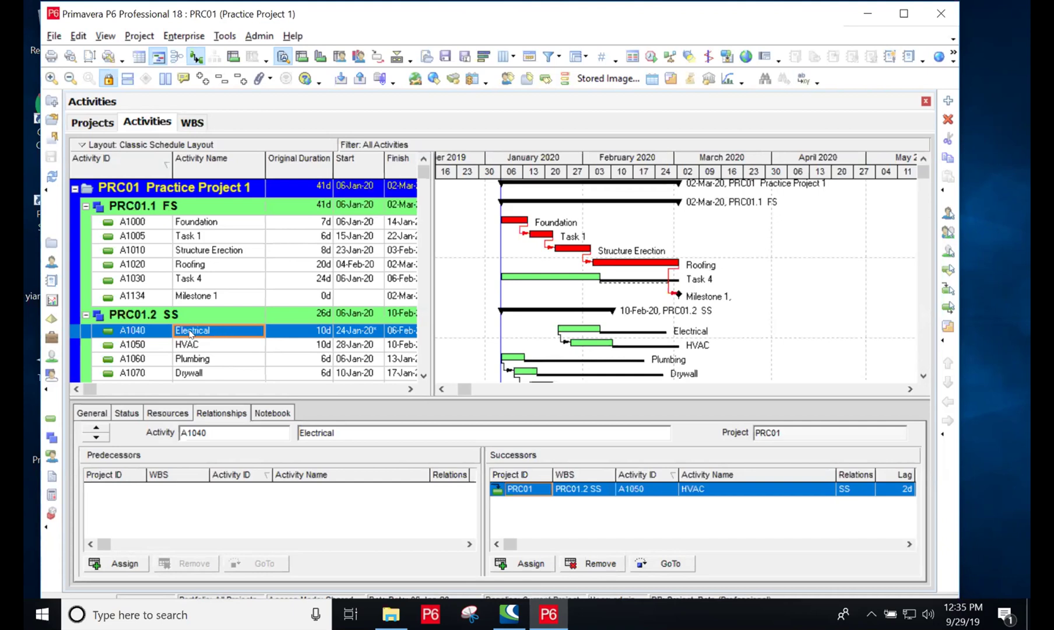
click(187, 329)
click(224, 334)
click(123, 563)
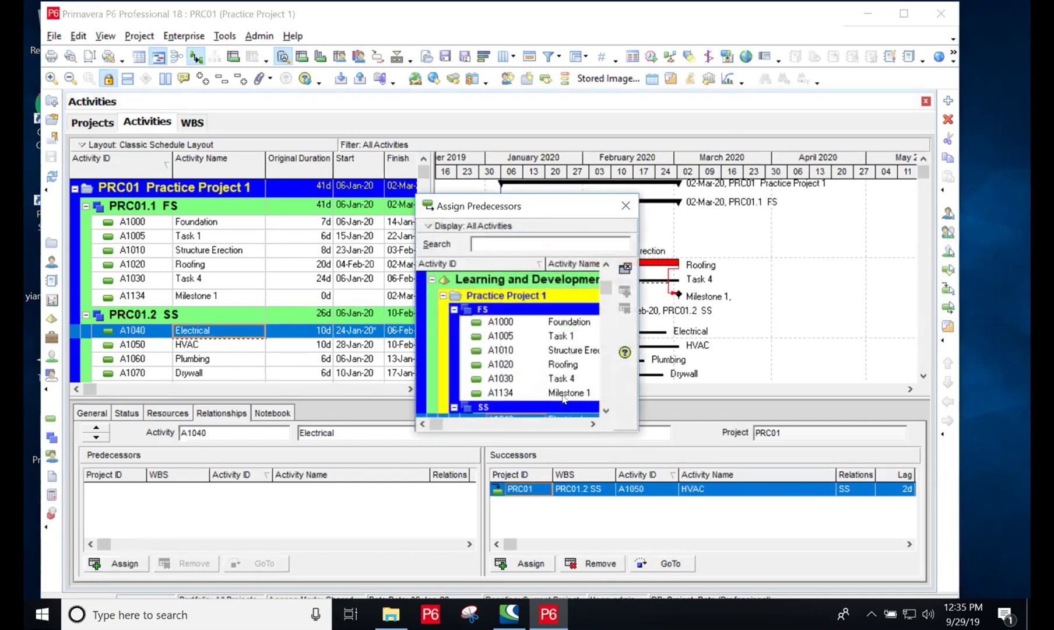
click(562, 392)
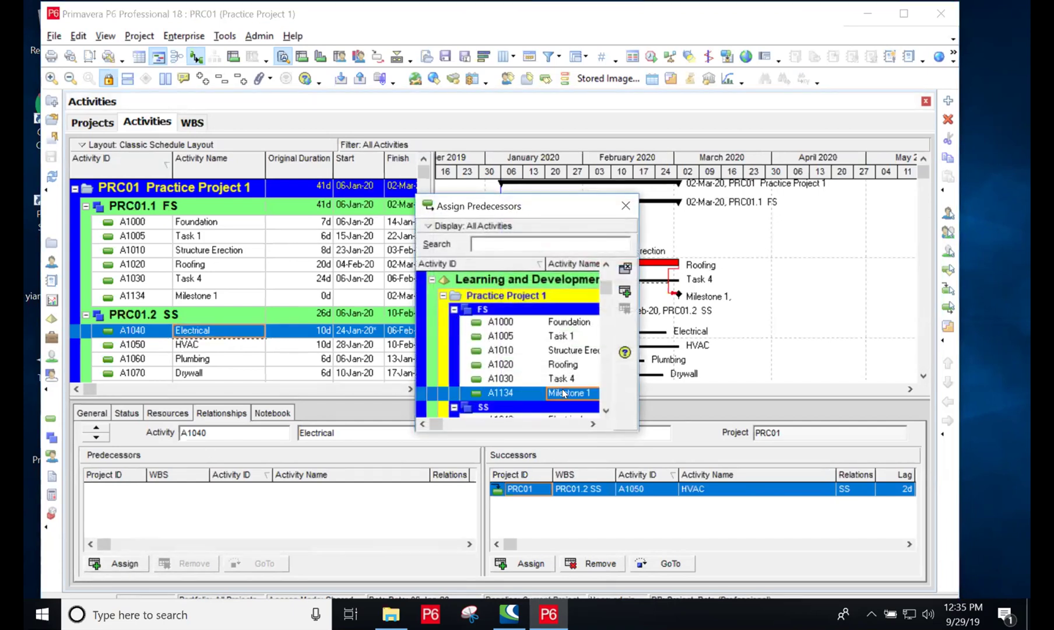
click(625, 289)
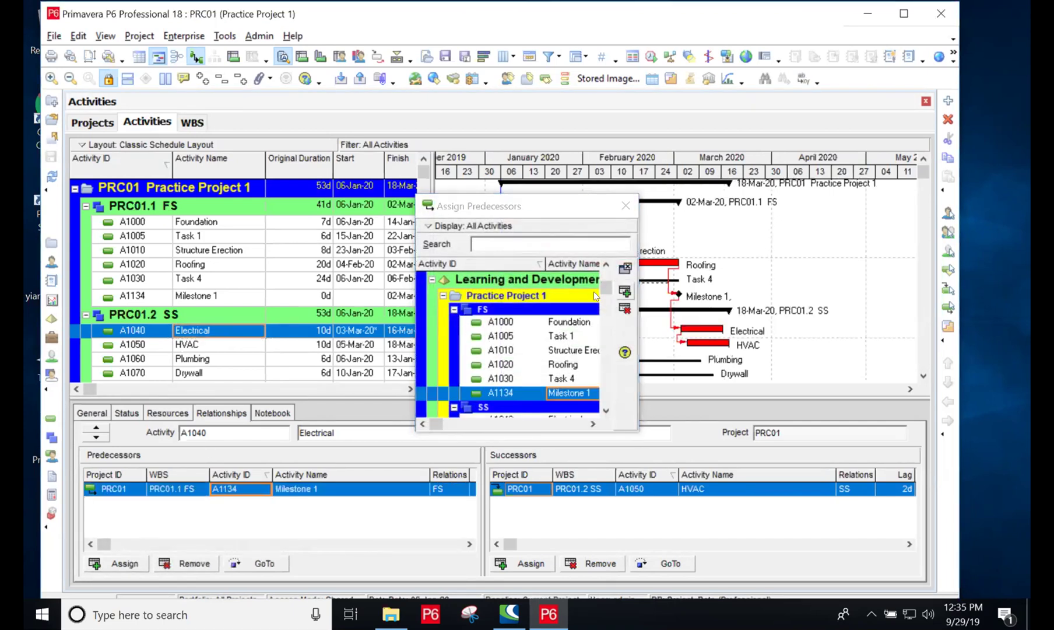
click(627, 206)
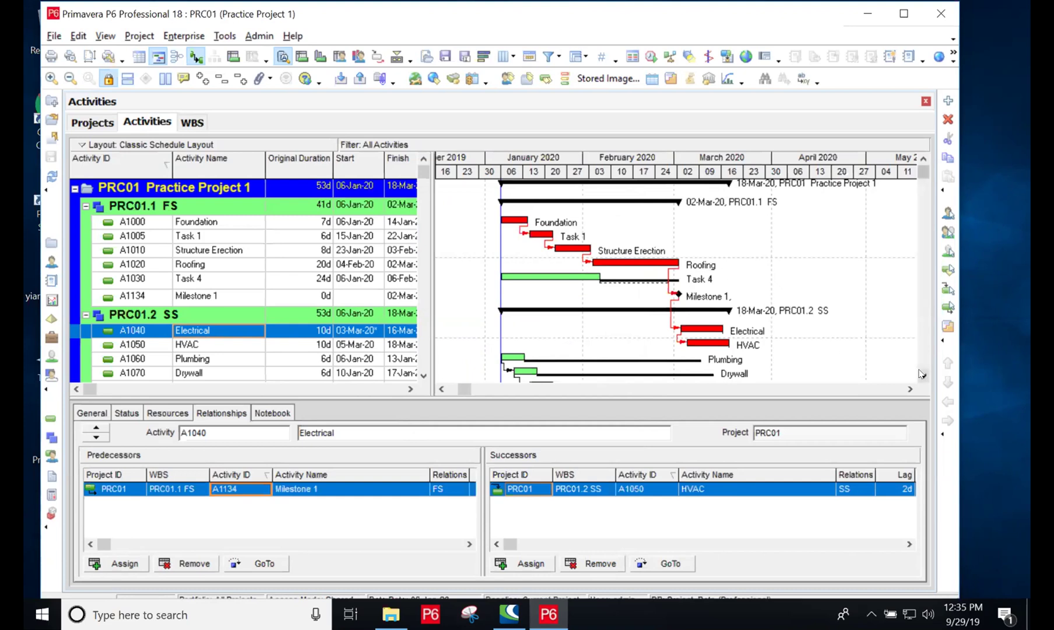
Step: Add a new activity named Milestone 2 below Flooring in PRC01.2 SS
scroll(920, 374, down, 2)
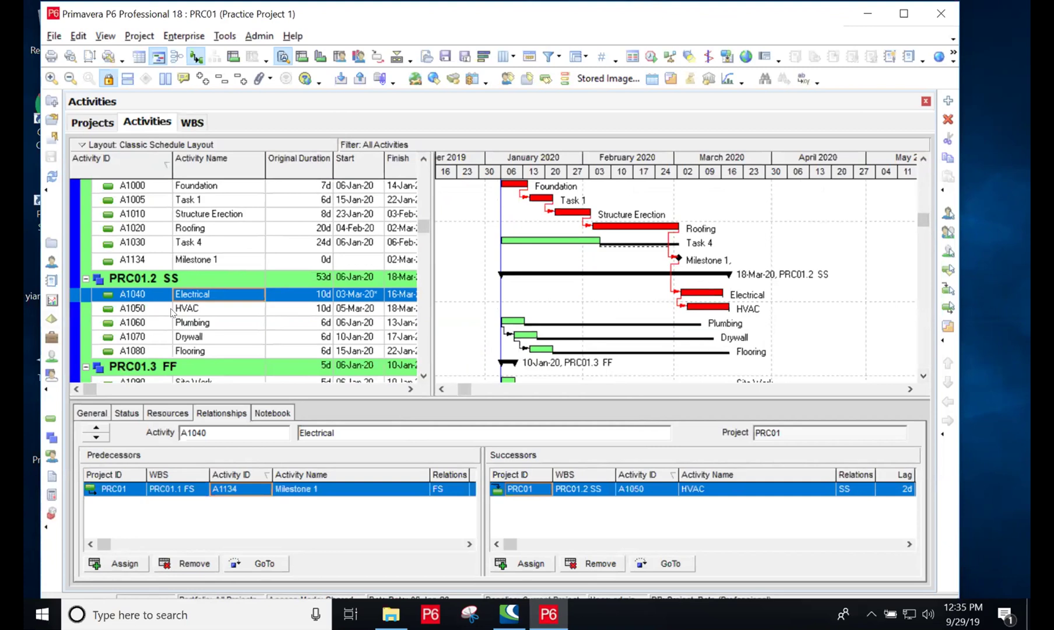
click(200, 351)
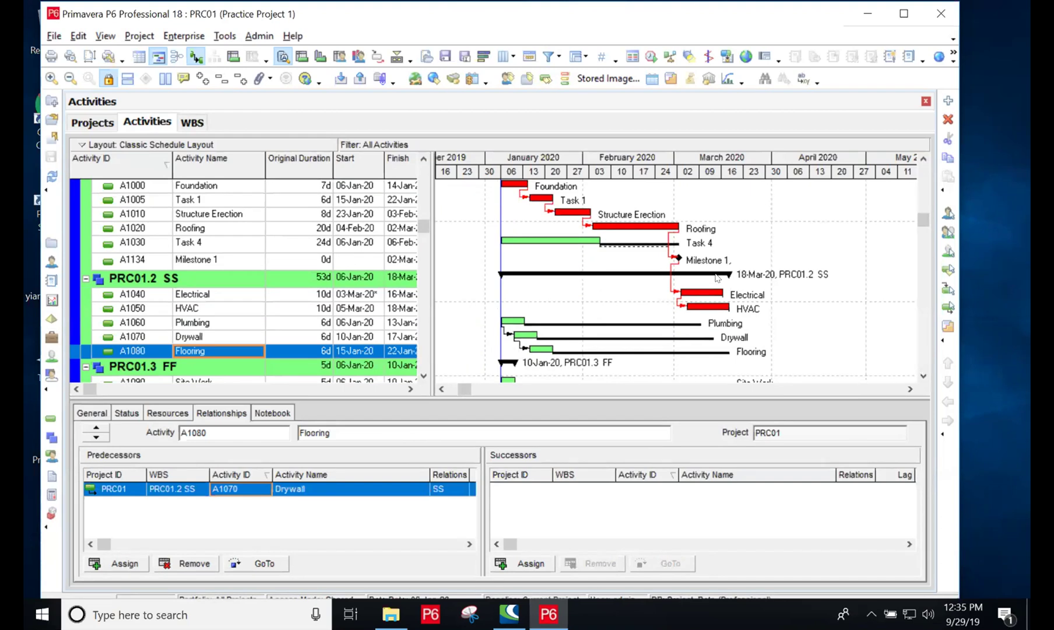
click(947, 101)
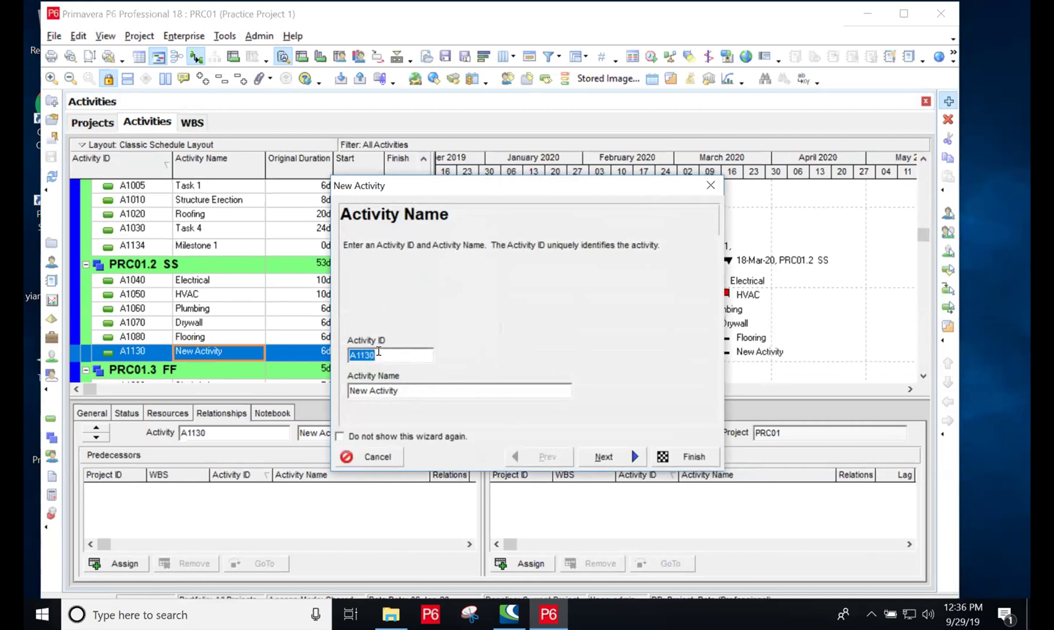
click(398, 383)
key(BackSpace)
key(BackSpace)
key(BackSpace)
key(BackSpace)
key(BackSpace)
key(BackSpace)
key(BackSpace)
key(BackSpace)
key(BackSpace)
key(BackSpace)
key(BackSpace)
key(BackSpace)
text(Milest)
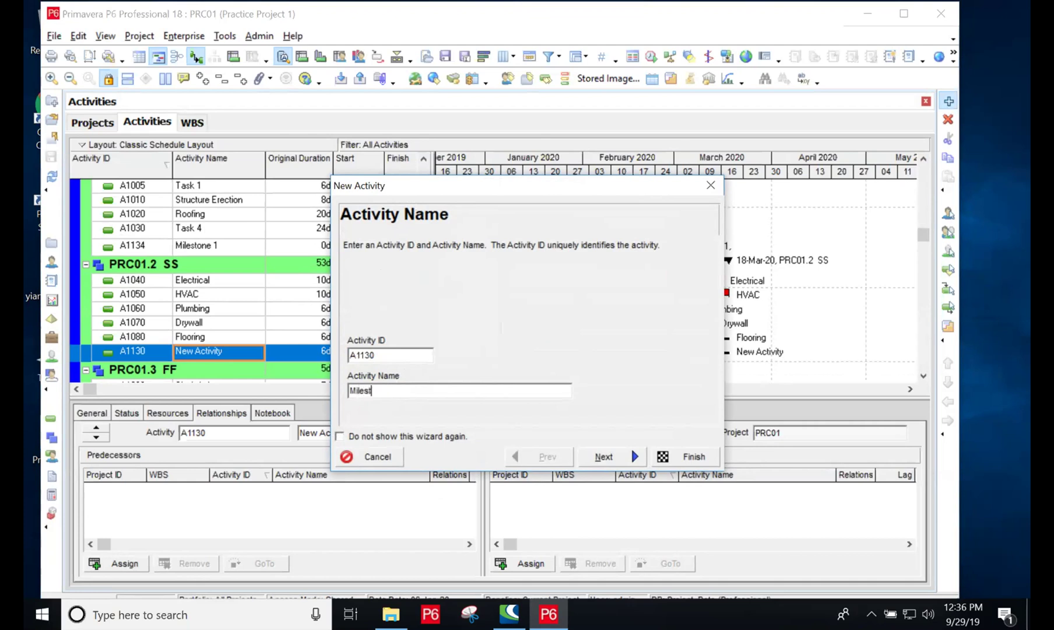
text(one 2)
Step: Set the new activity's ID to A1082 and finish creating it
click(374, 354)
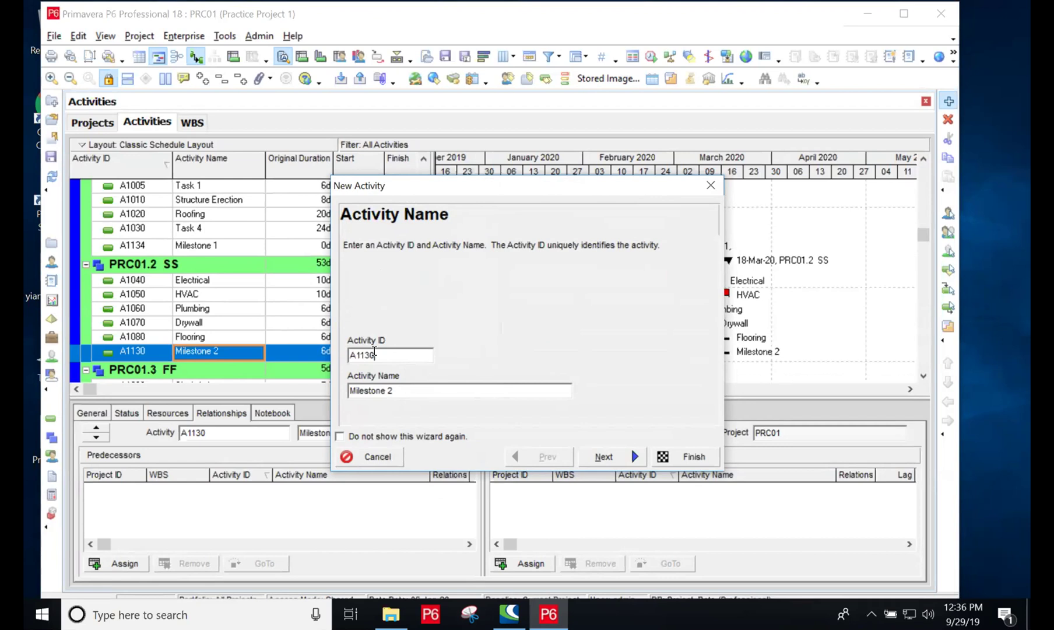
key(BackSpace)
key(BackSpace)
key(BackSpace)
text(082)
click(699, 458)
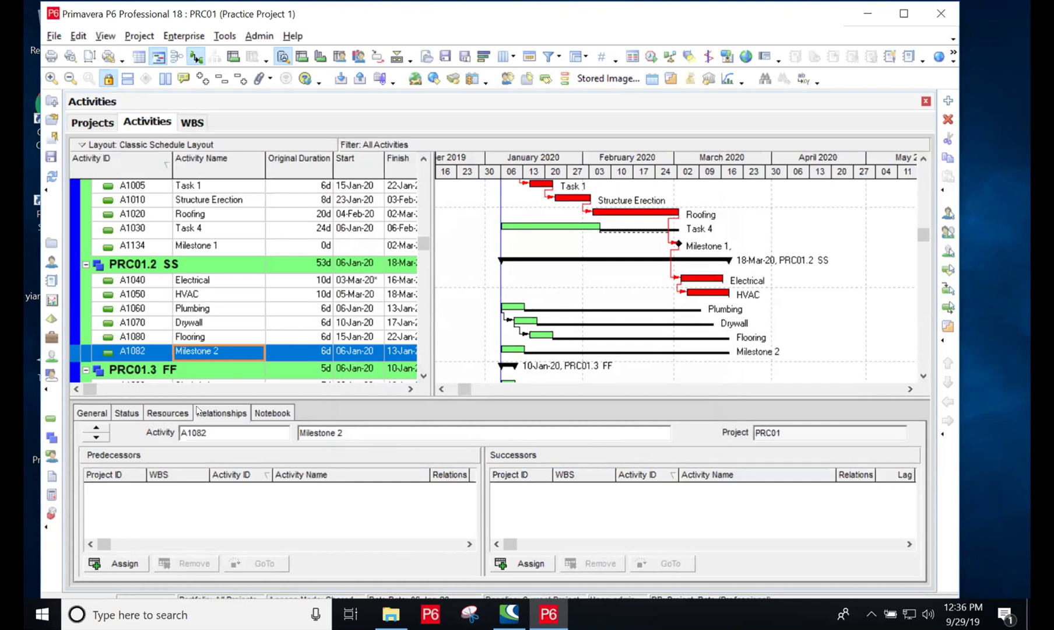
Step: Change the activity type of Milestone 2 to Finish Milestone
click(102, 415)
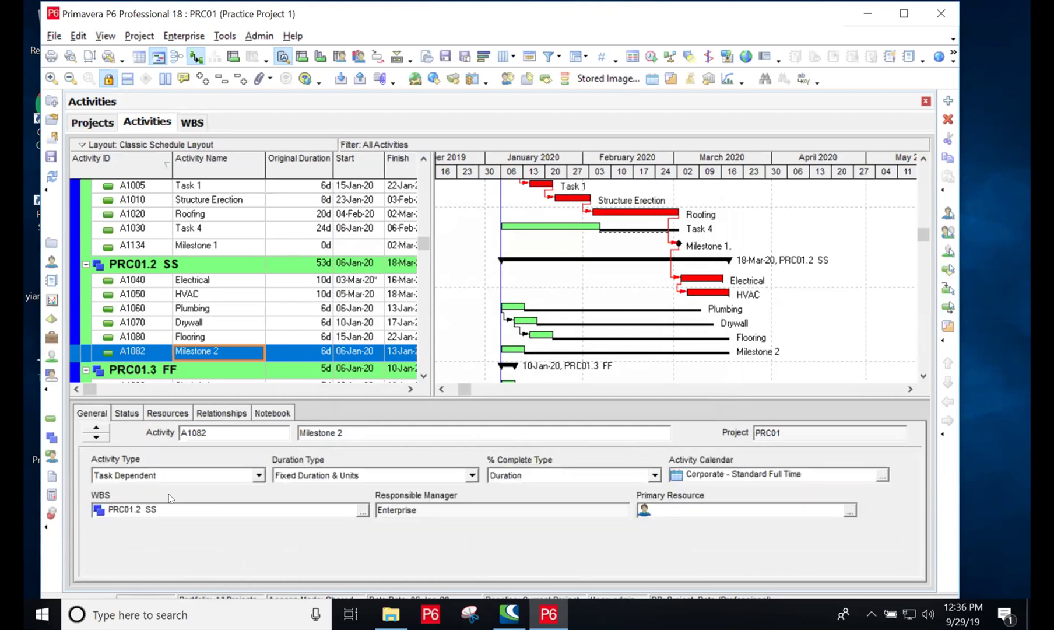
click(258, 476)
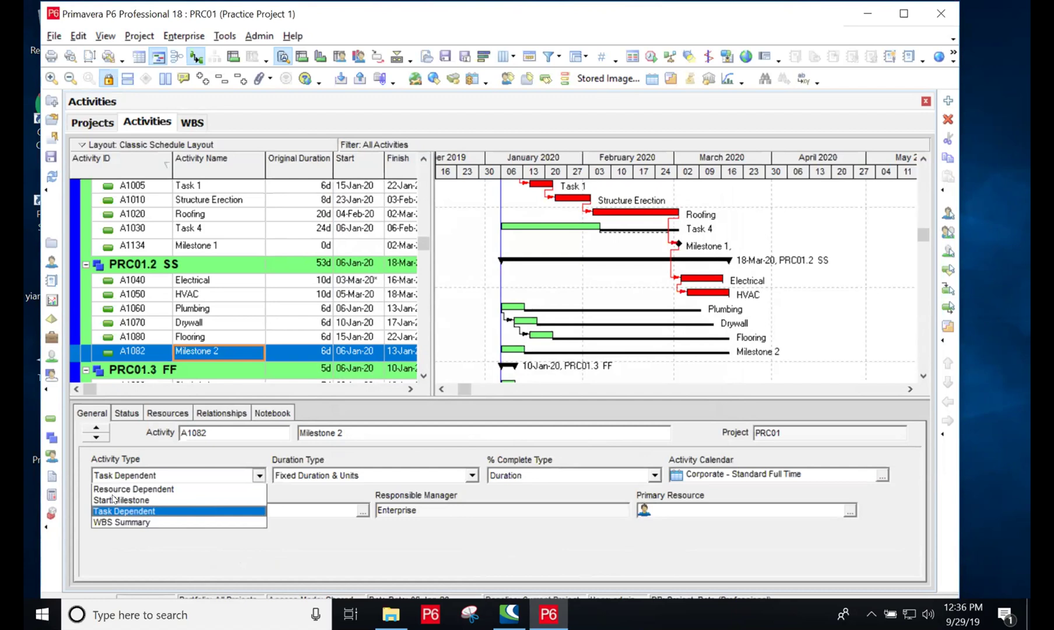
click(114, 491)
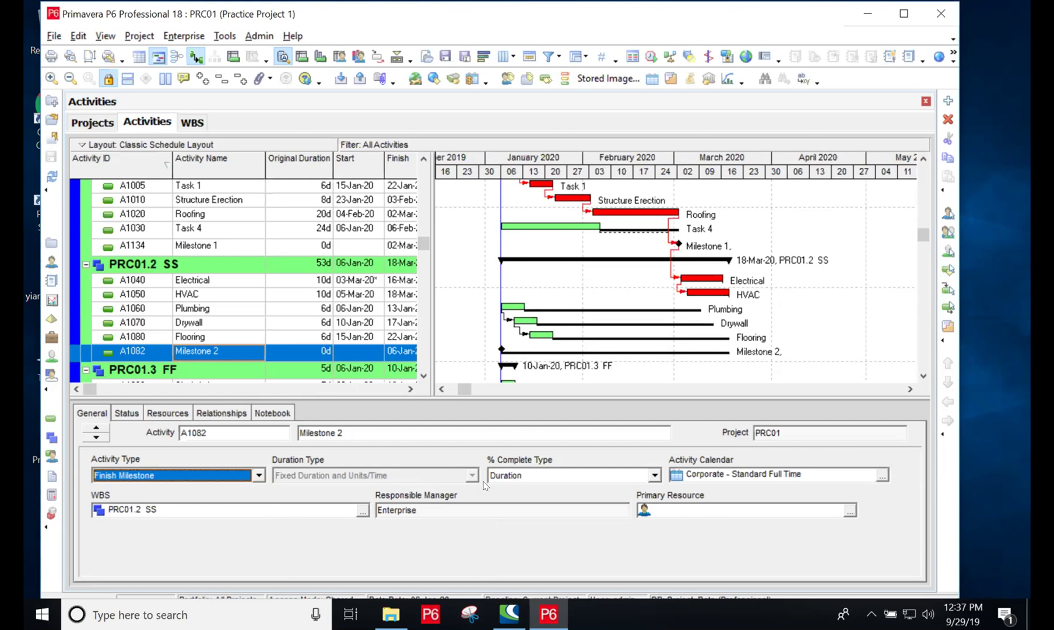
Step: Open the predecessor and successor relationships of Milestone 2
click(209, 414)
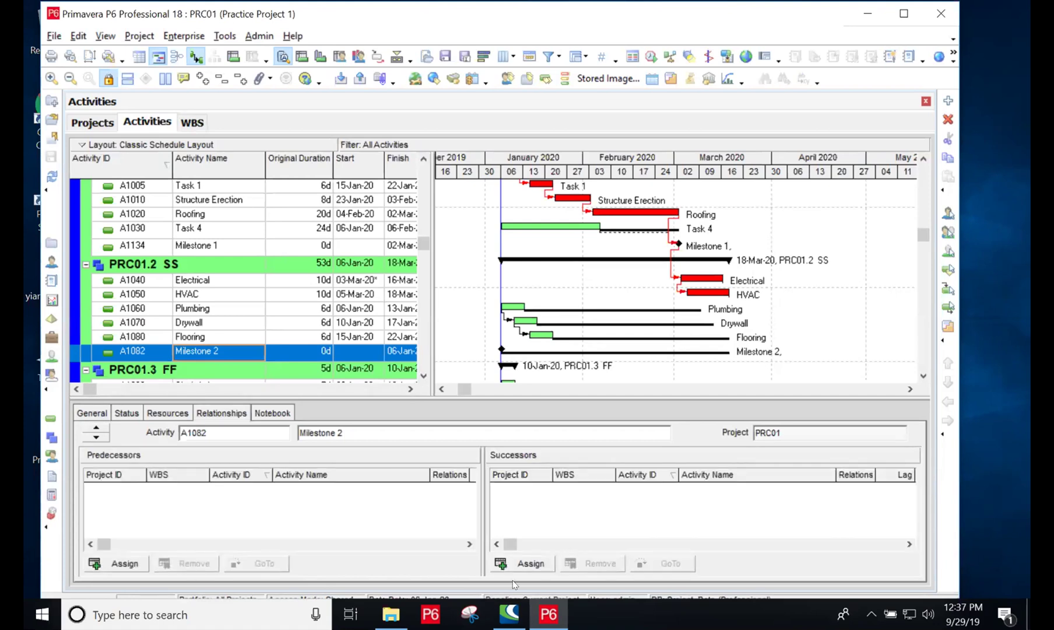
Step: Assign the Flooring activity (A1080) as a predecessor of Milestone 2 (A1082)
click(121, 565)
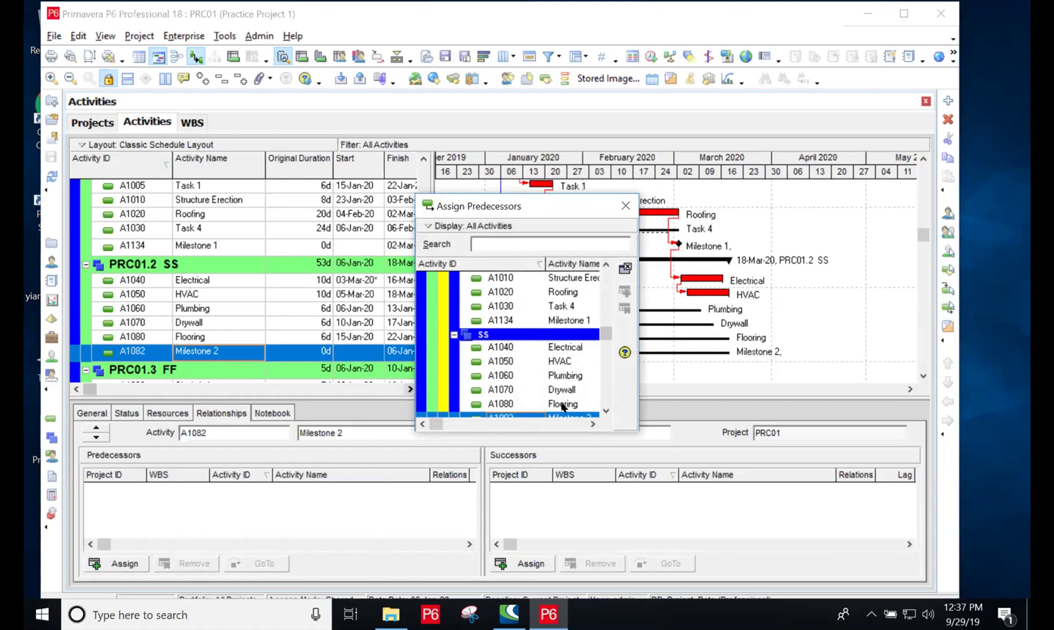
click(591, 405)
click(625, 290)
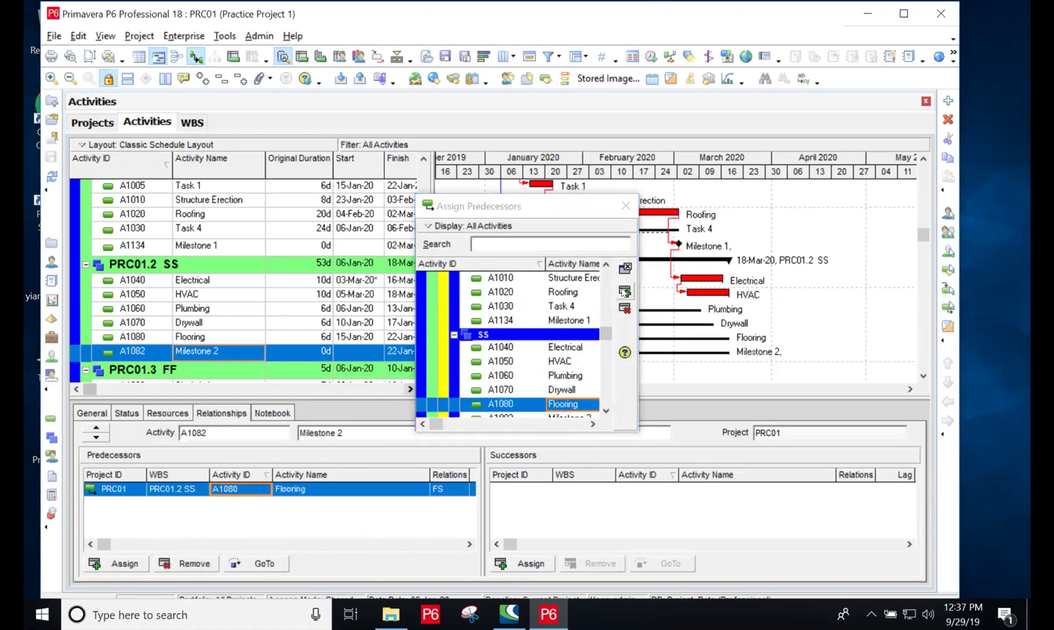
click(623, 206)
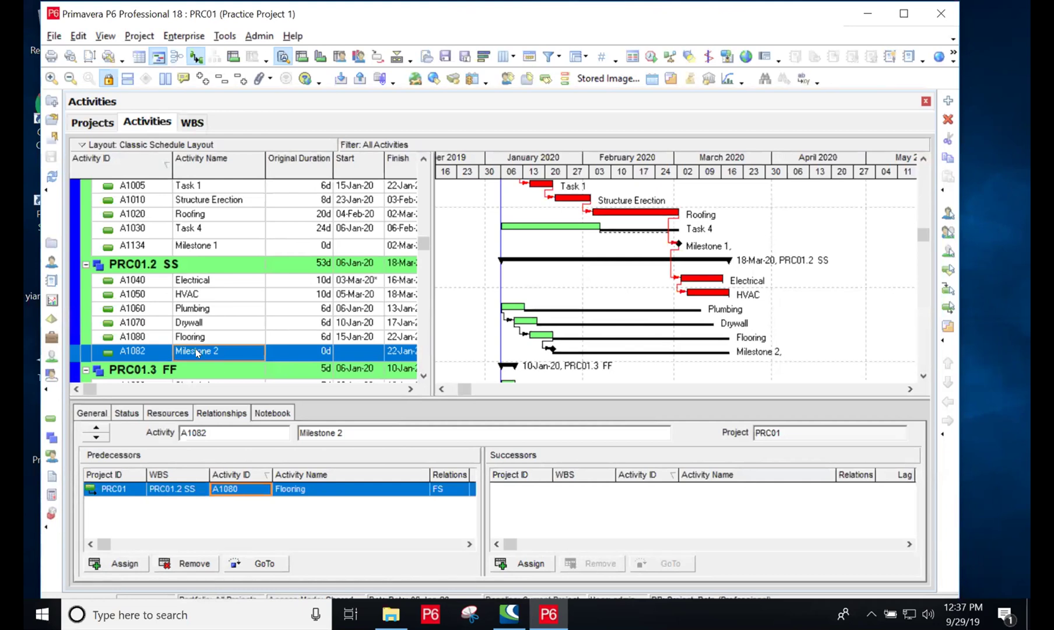
Step: Check Milestone 2's total float, and add the HVAC activity (A1050) as another predecessor of the milestone
click(410, 389)
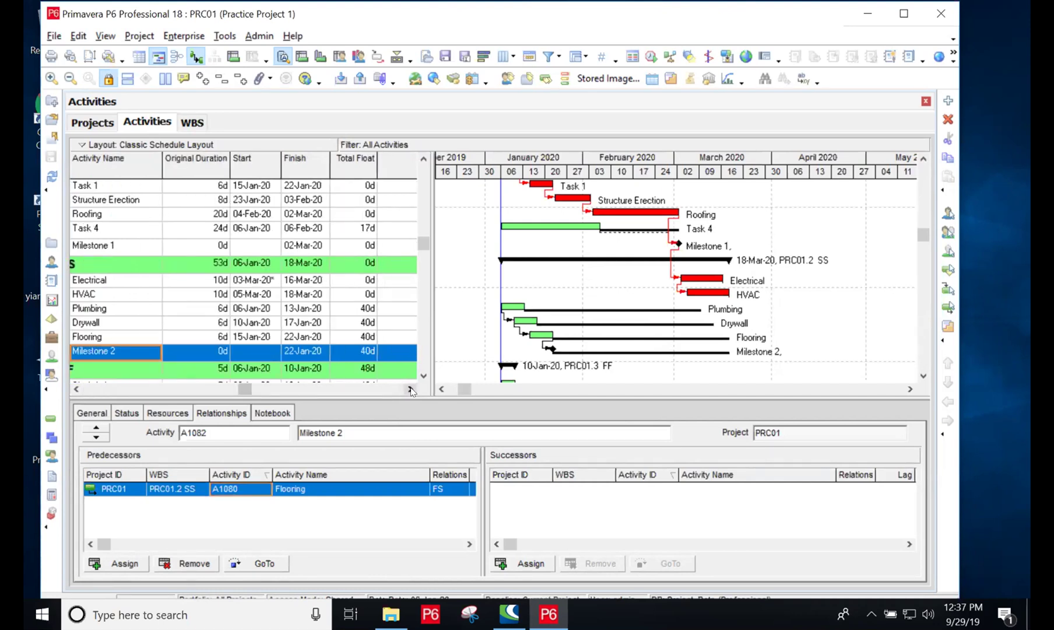
click(76, 388)
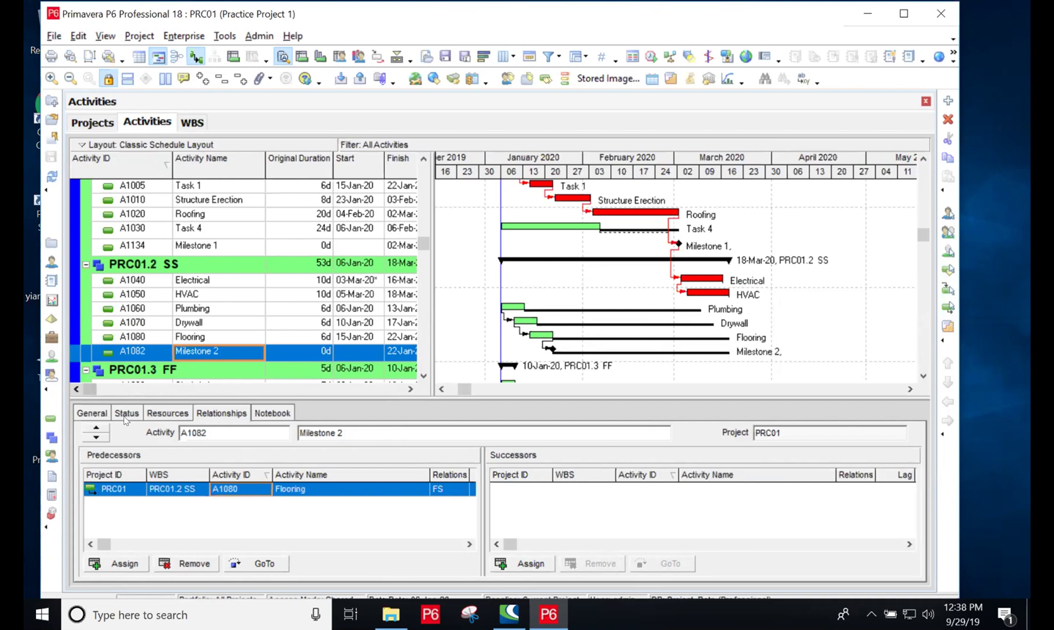
click(121, 564)
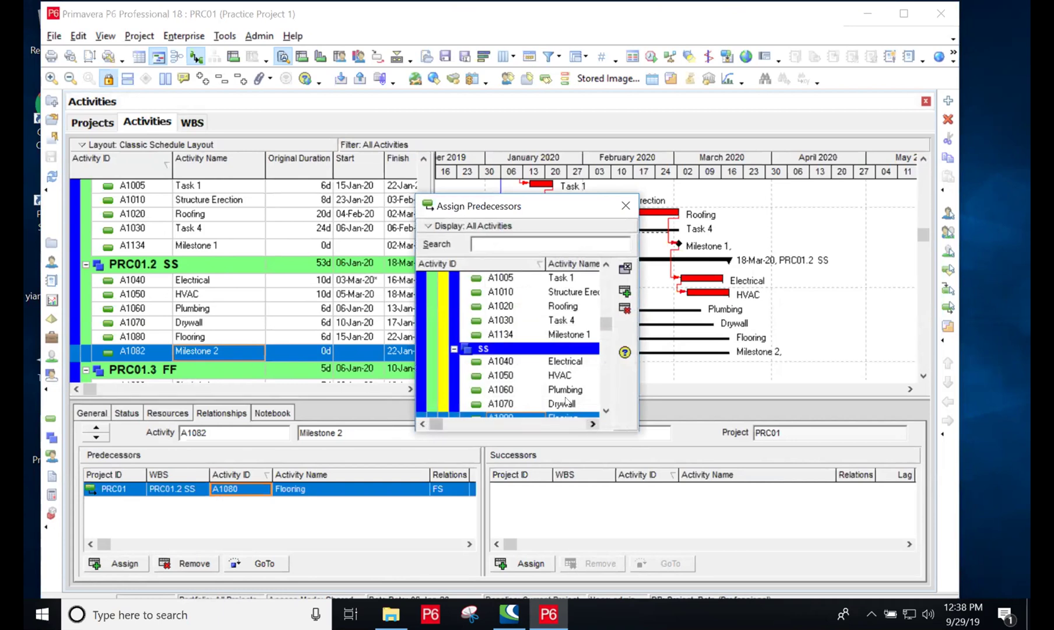
click(499, 374)
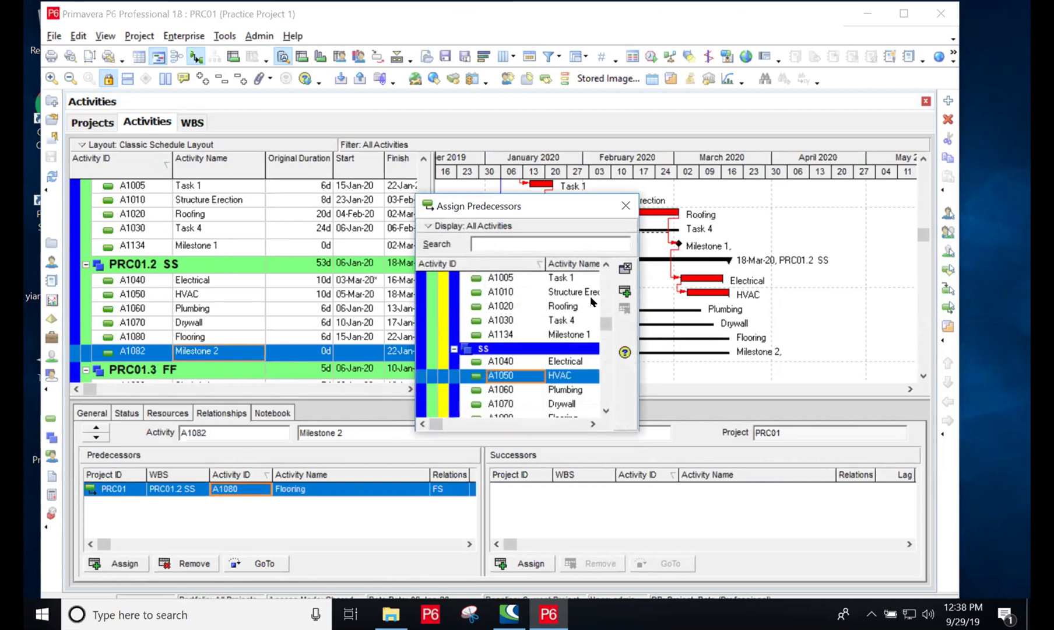
click(624, 291)
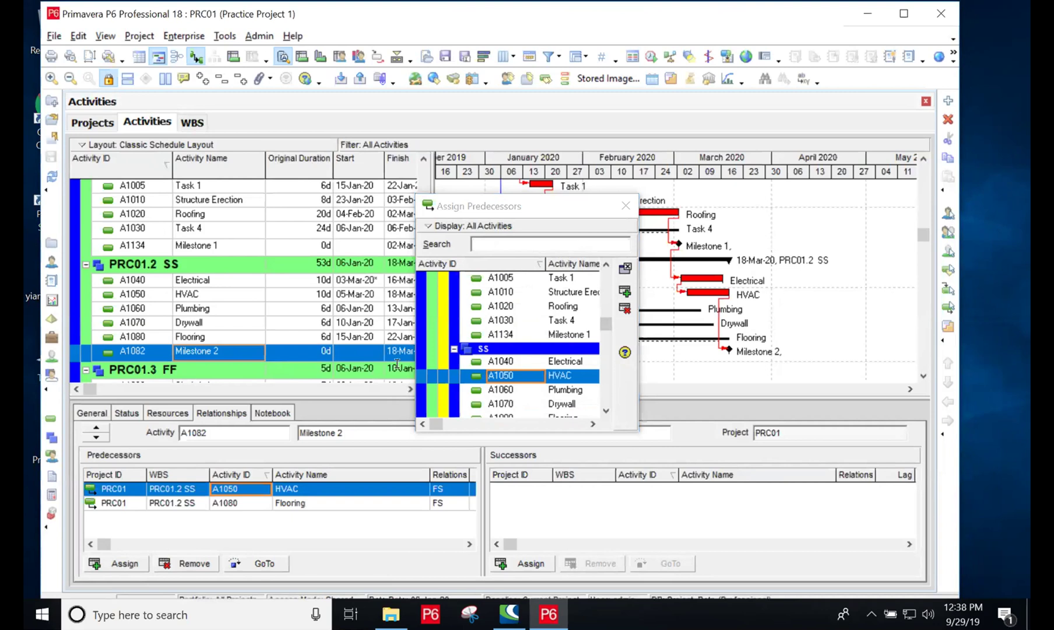
click(623, 207)
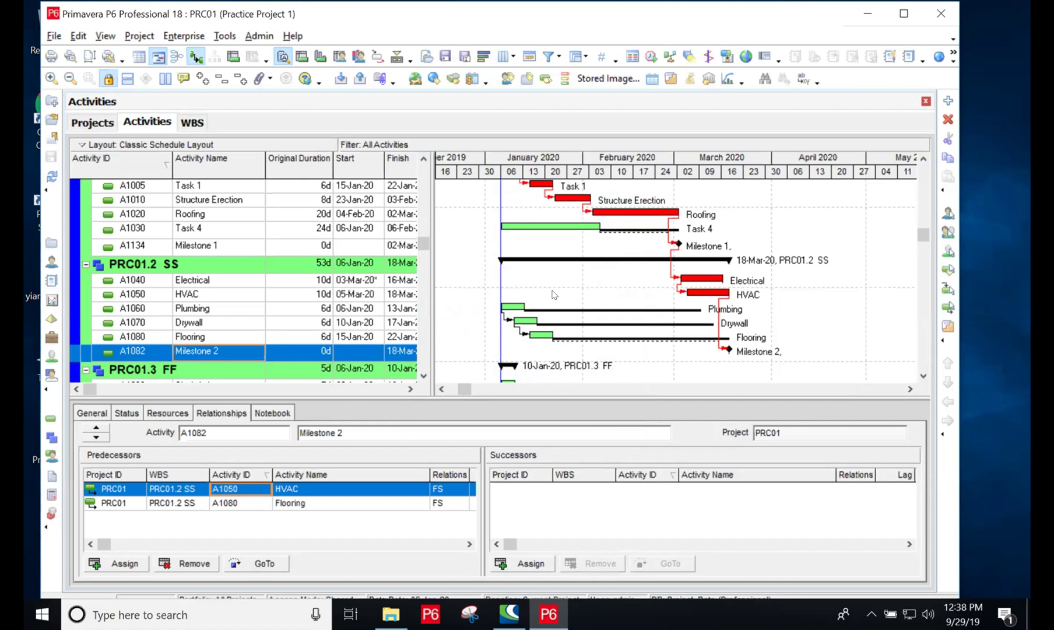
Step: Turn off the display of the Float bar in the Gantt chart's bar definitions
right_click(526, 277)
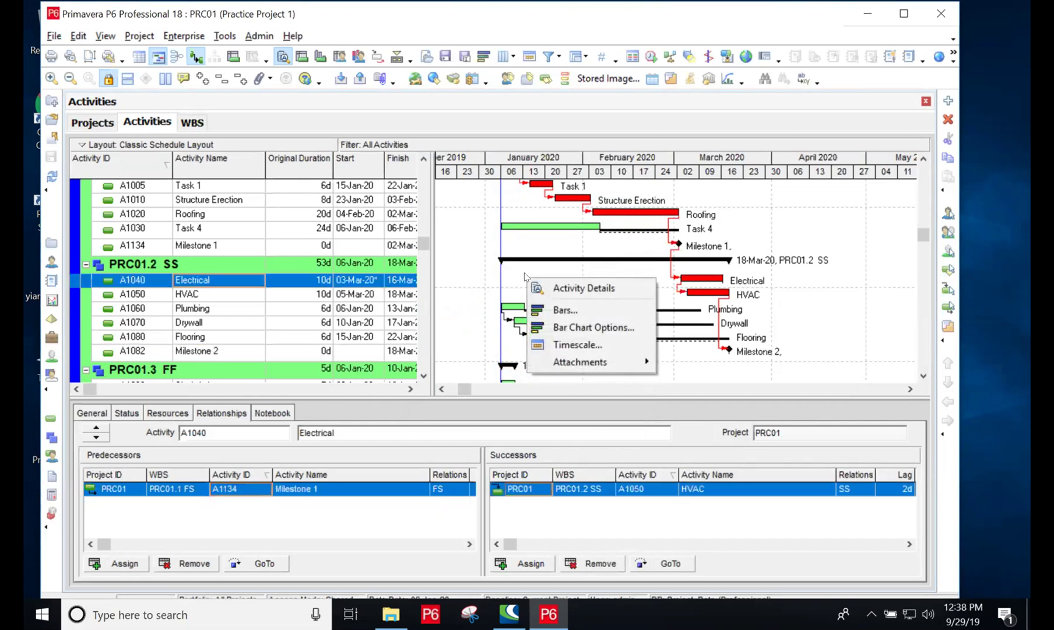
click(548, 310)
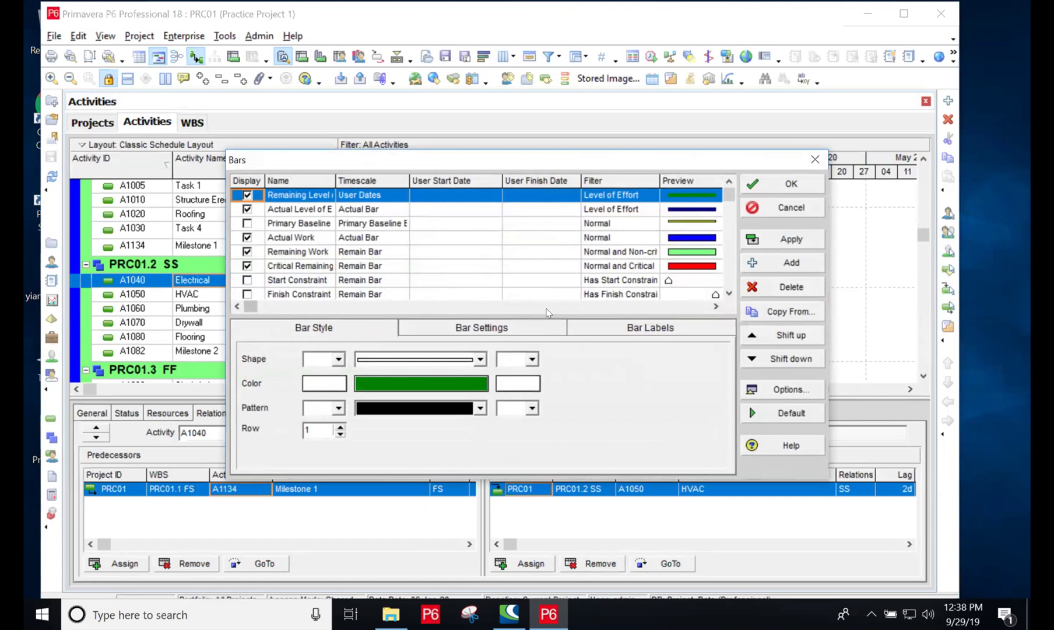
click(729, 294)
click(729, 294)
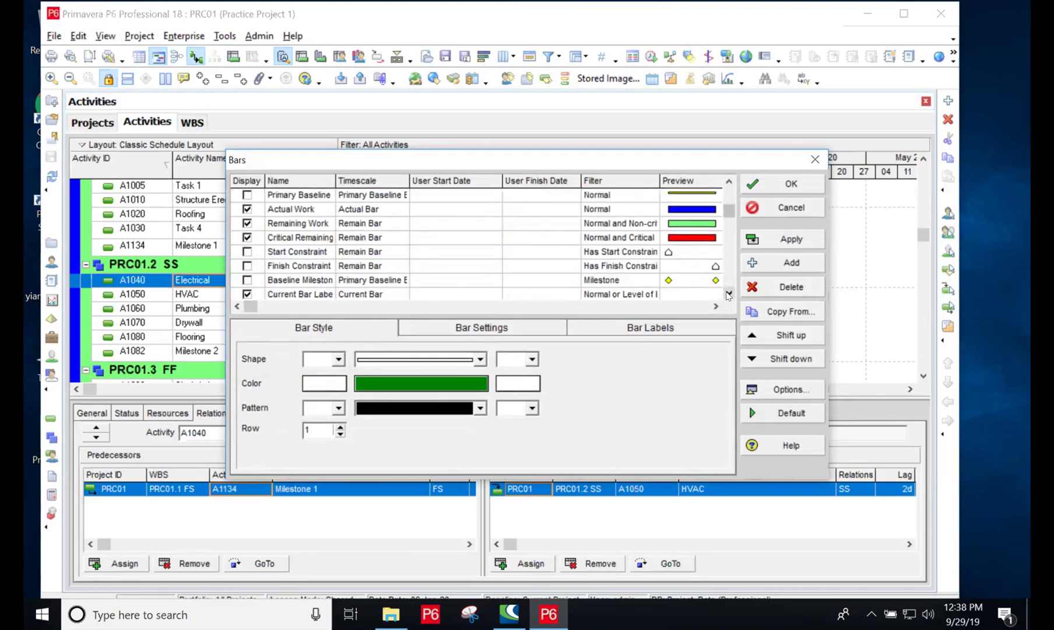
click(729, 294)
click(729, 294)
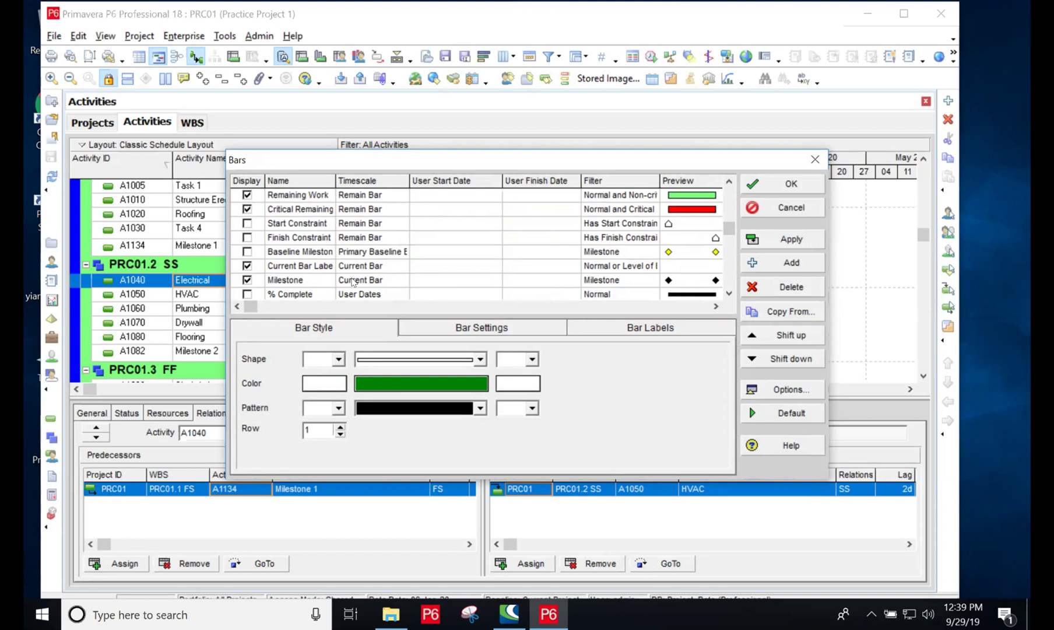
click(729, 294)
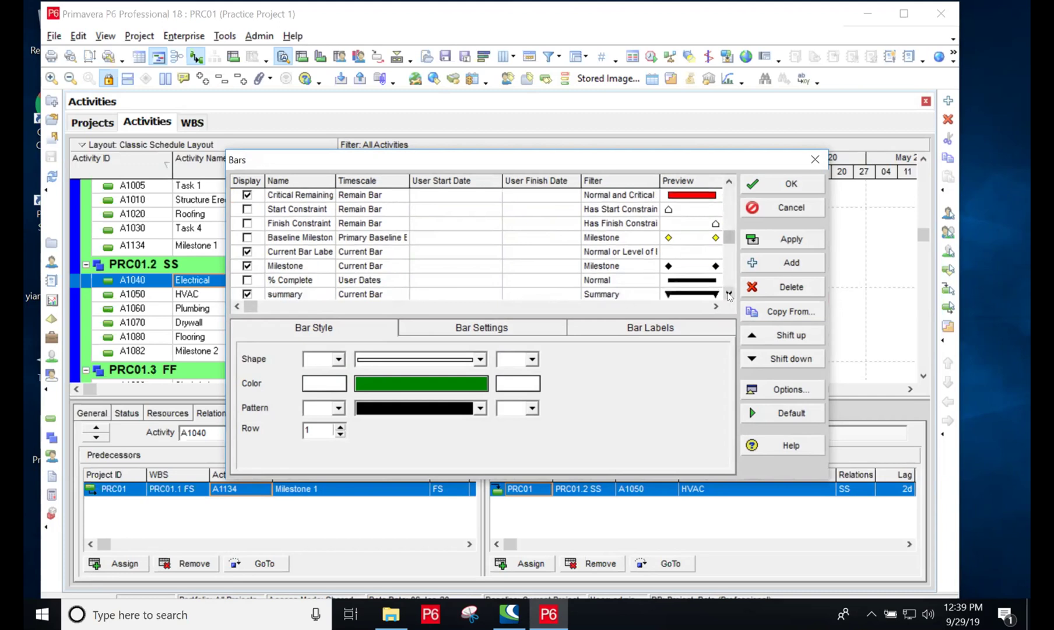
click(729, 294)
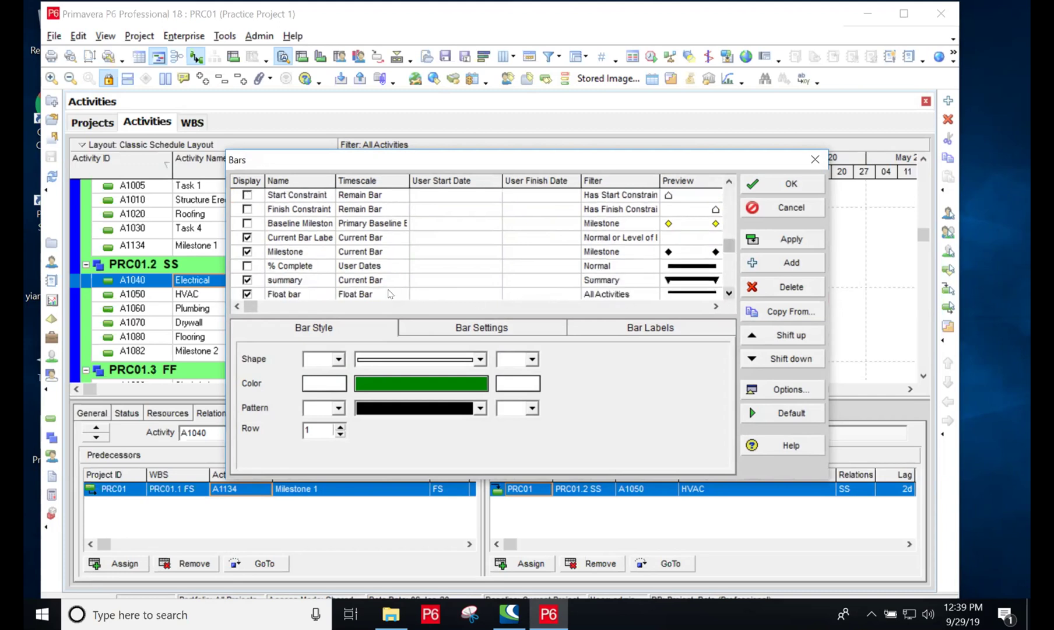
click(247, 293)
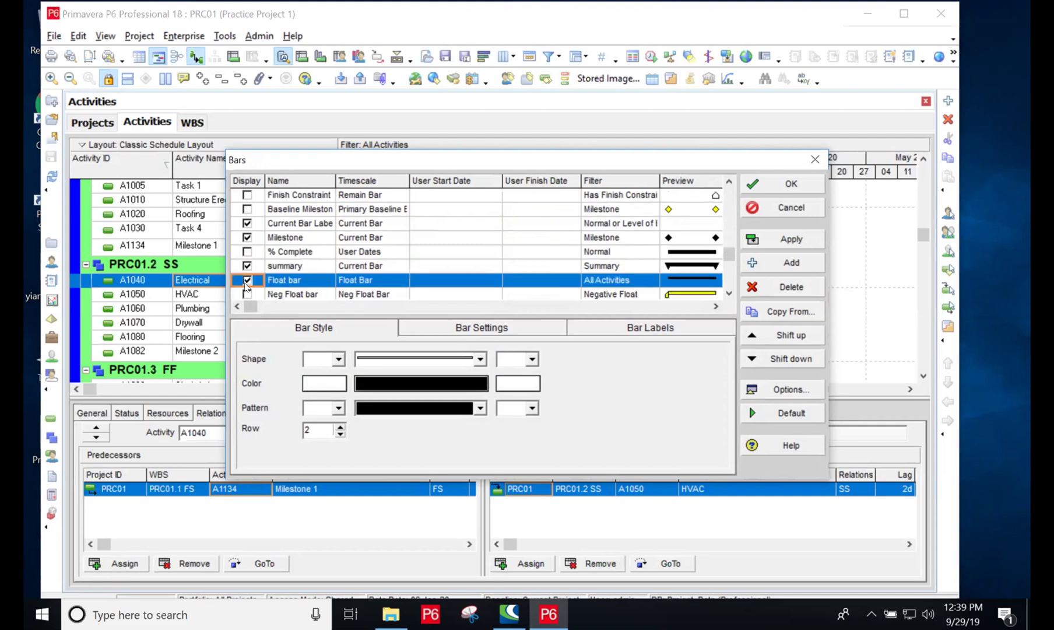
click(248, 294)
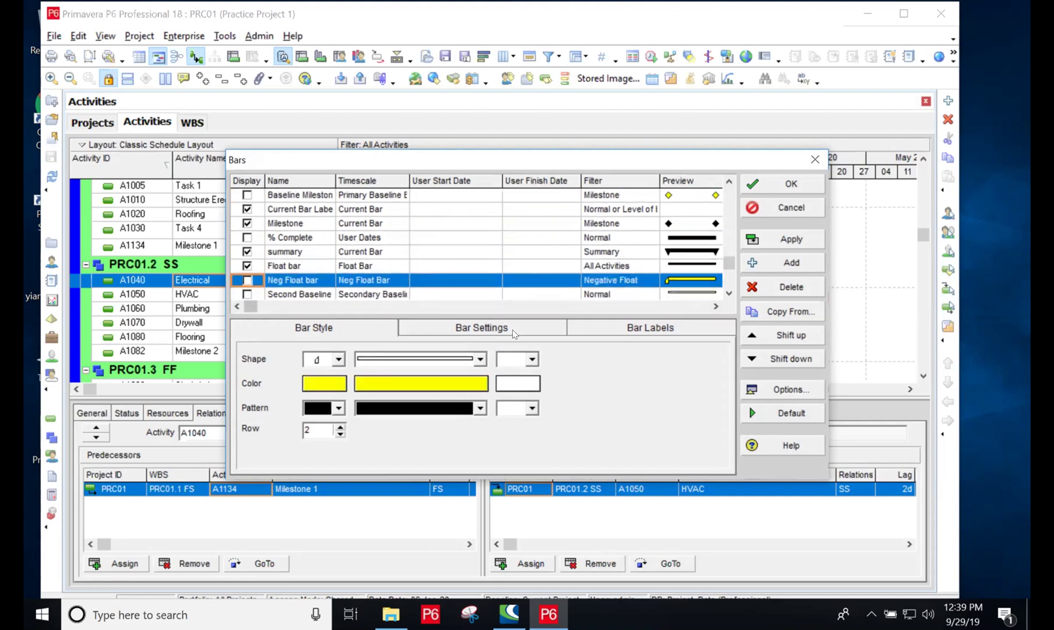
click(248, 265)
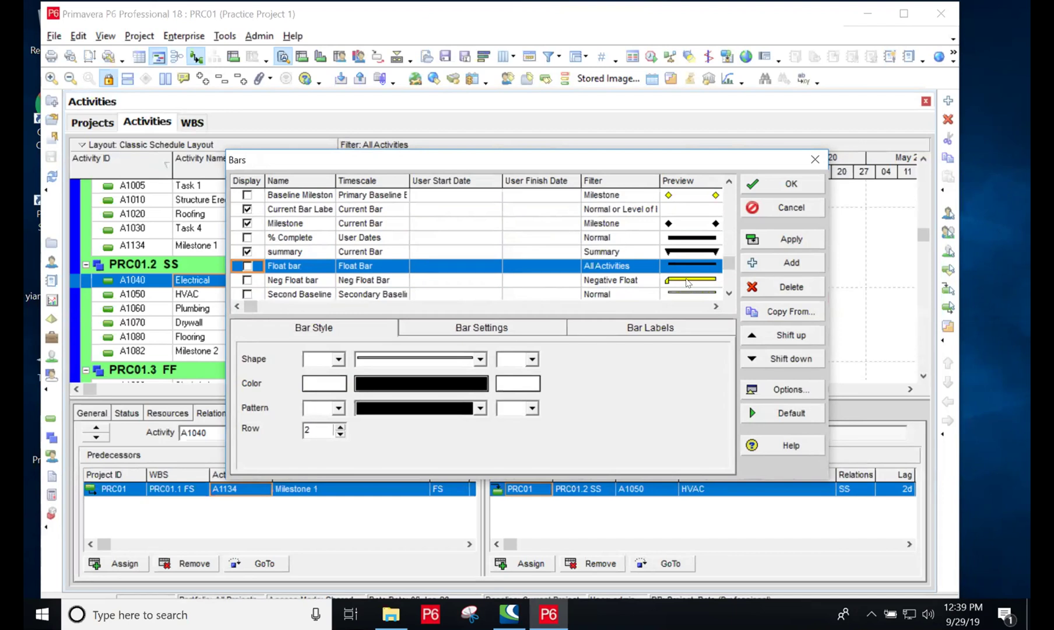
click(784, 179)
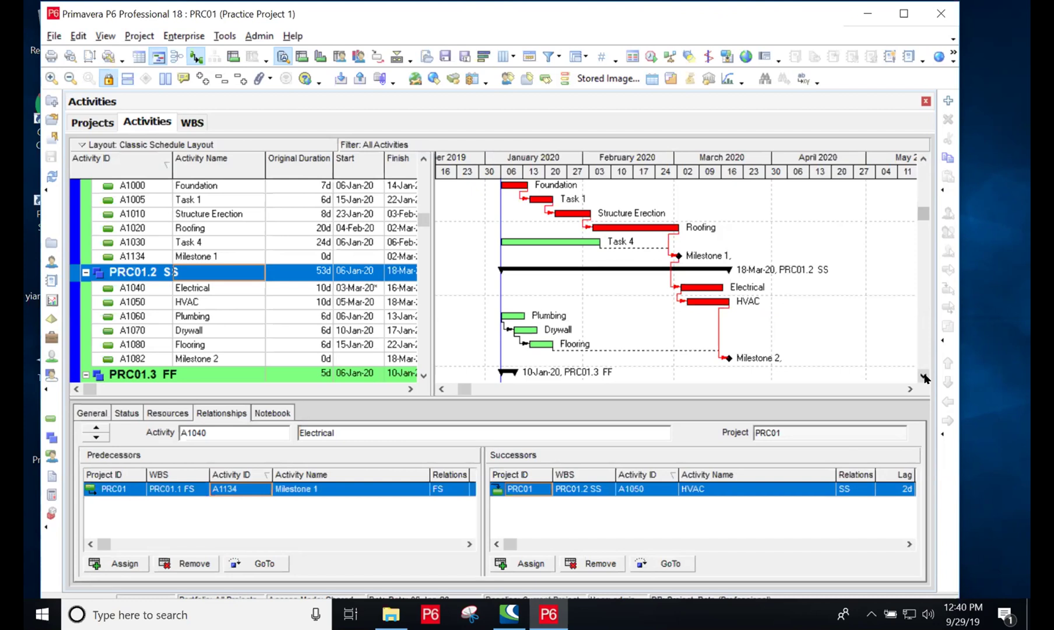
Step: Set the Flooring activity's original duration to 16 days
click(300, 344)
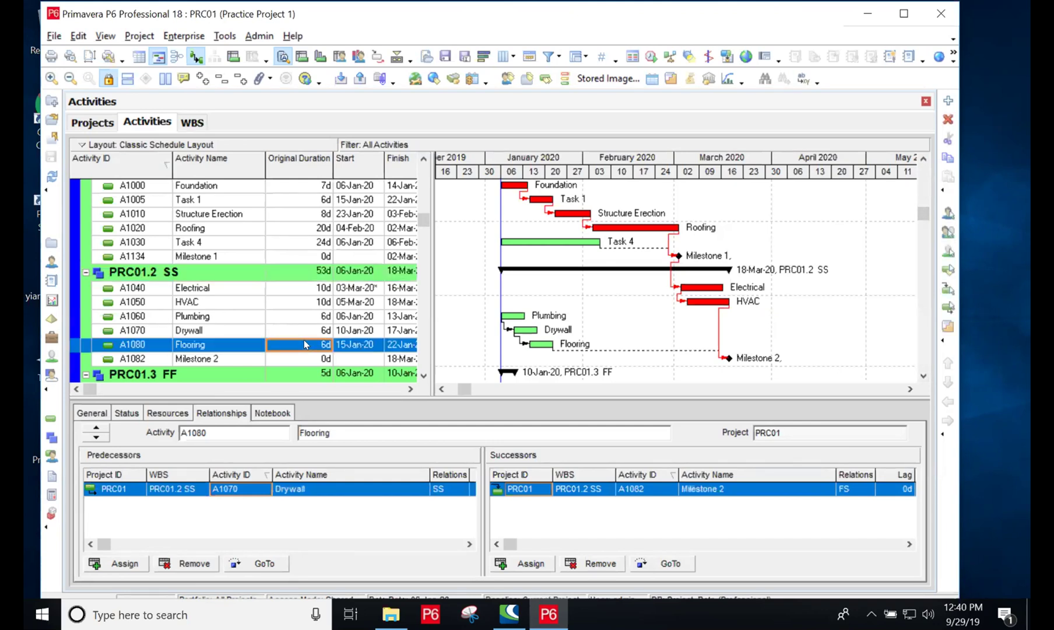
text(16)
key(Return)
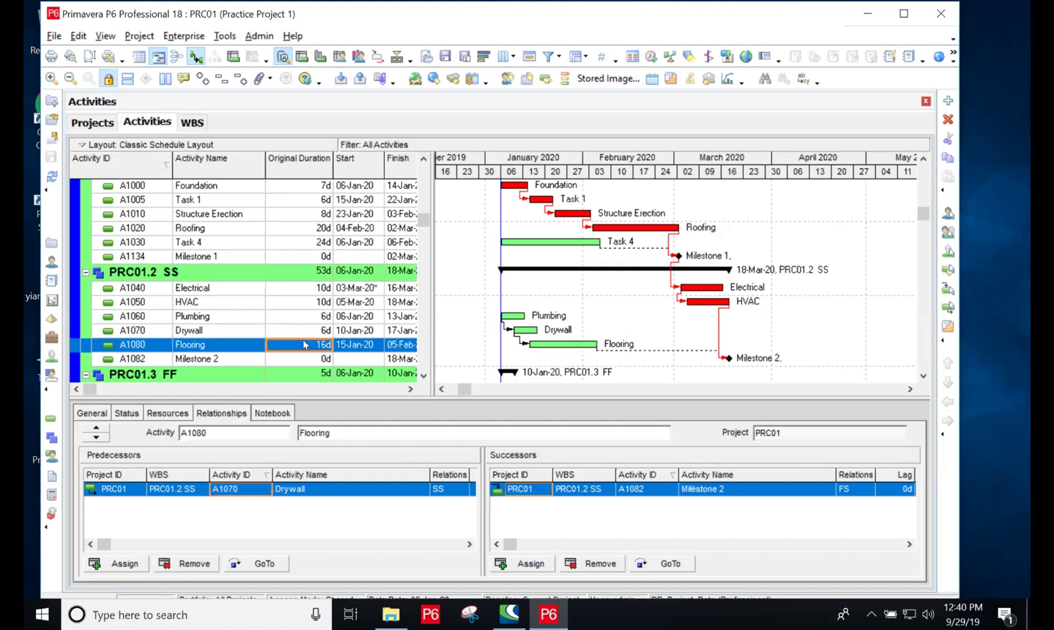
Step: Set the Flooring activity's original duration to 32 days
text(32d')
key(Return)
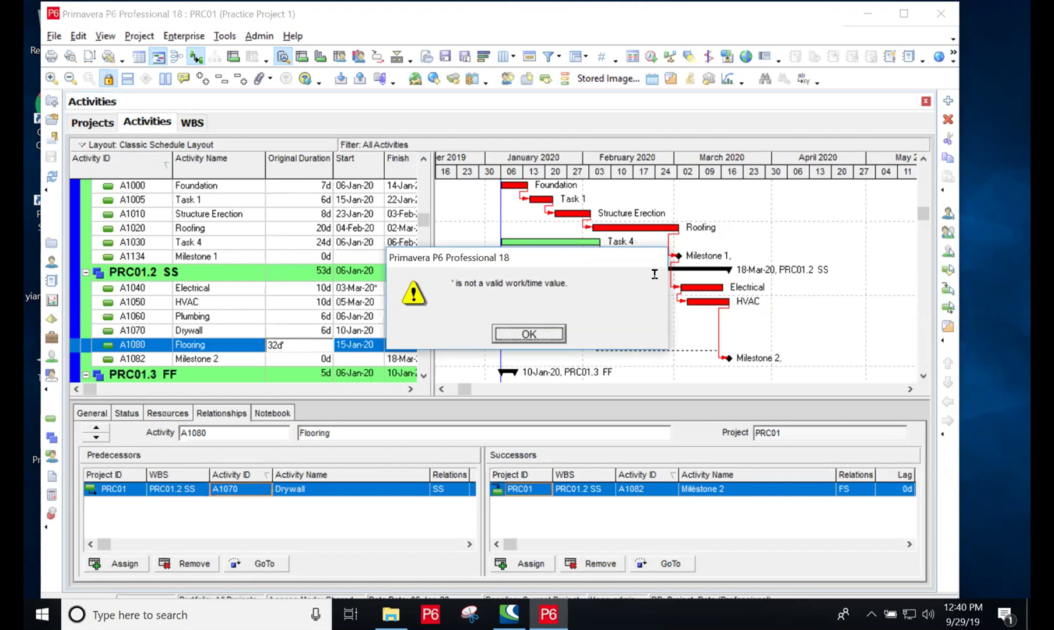
click(532, 330)
click(299, 337)
key(BackSpace)
key(BackSpace)
key(BackSpace)
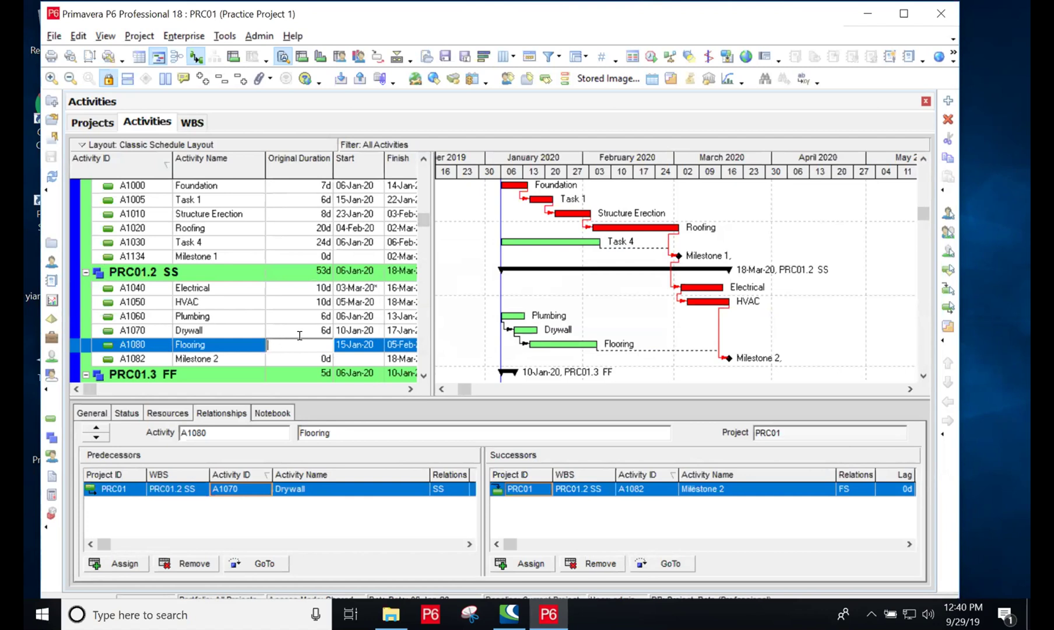
text(32d)
key(Return)
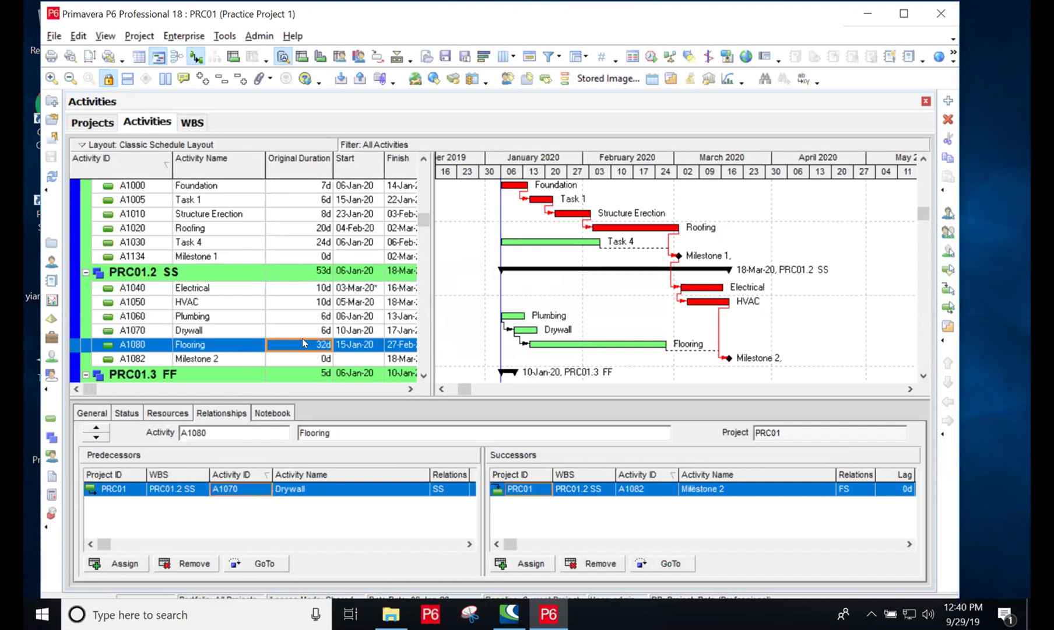
Step: Set the Flooring activity's original duration to 50 days
click(302, 338)
text(50d)
key(Return)
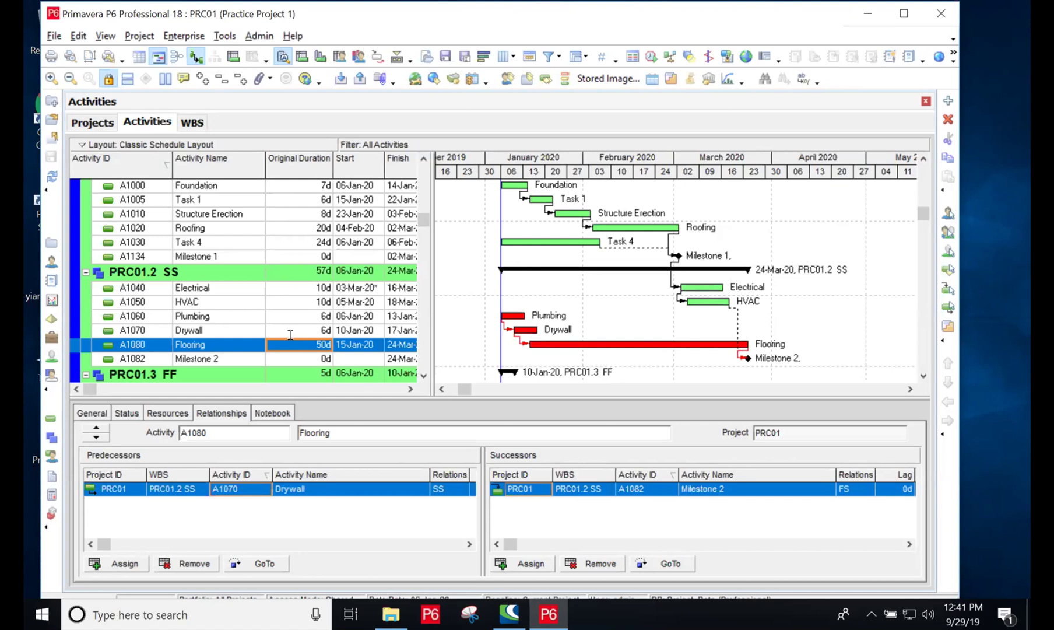
Step: Try shorter original durations for the Flooring activity one after another: 48, 47 and 46 days
text(48)
key(Return)
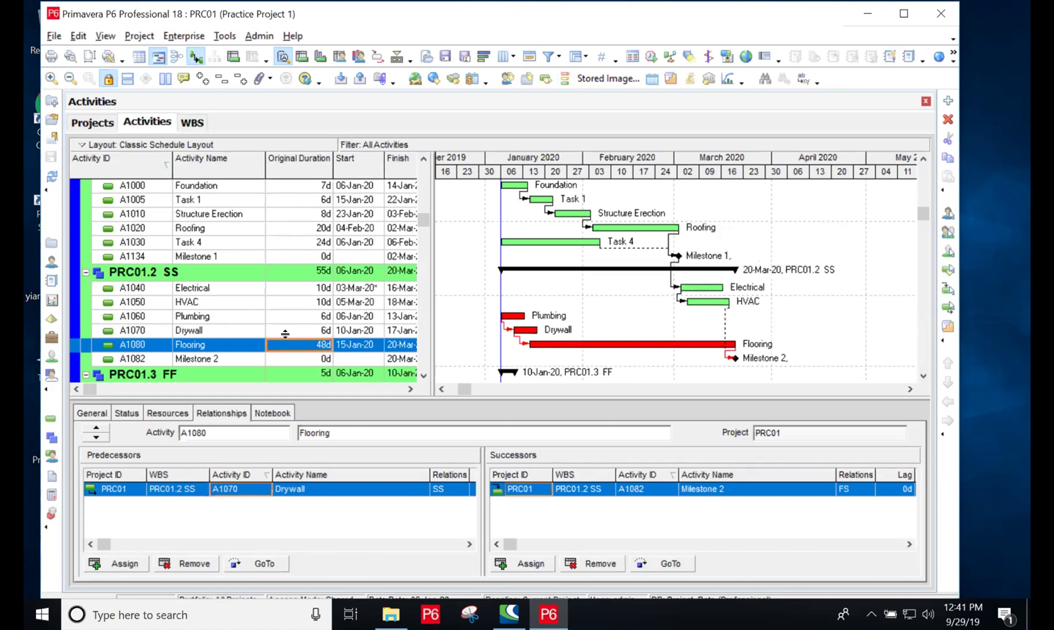
text(47)
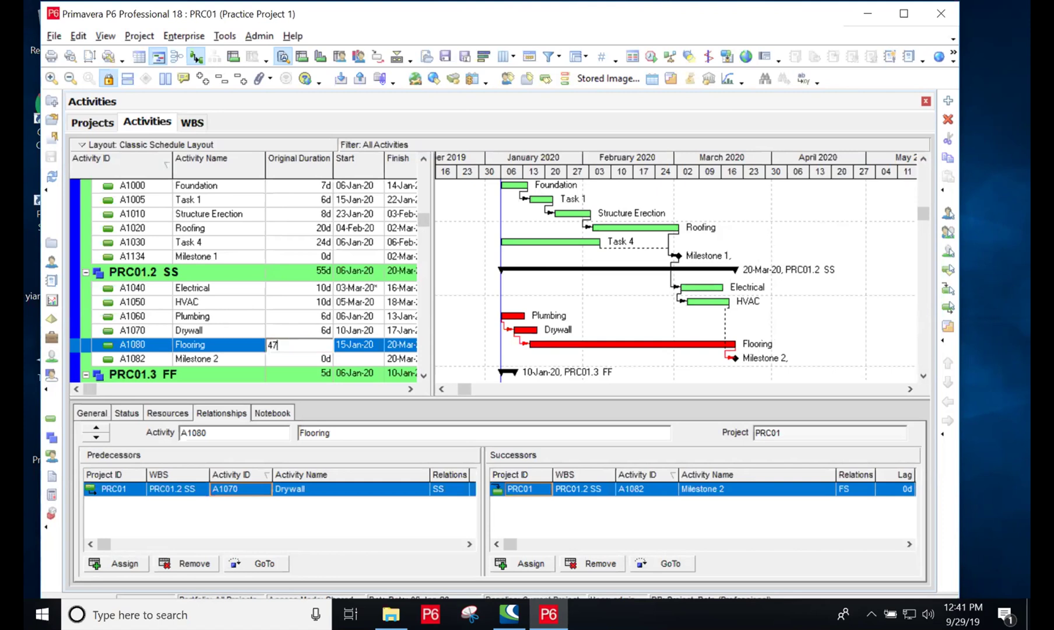
key(Return)
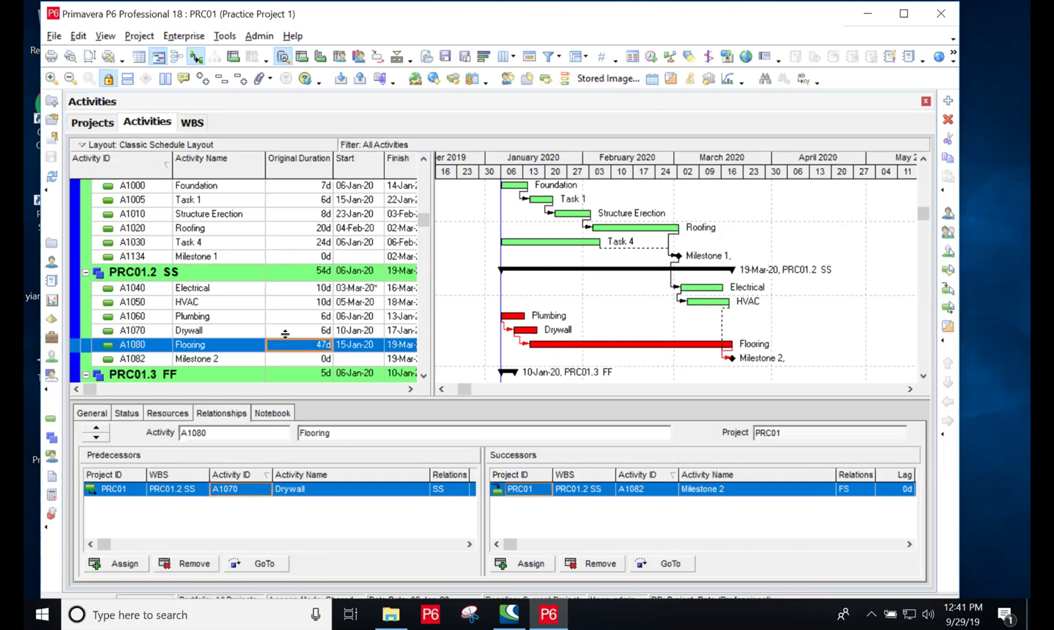
text(46)
key(Return)
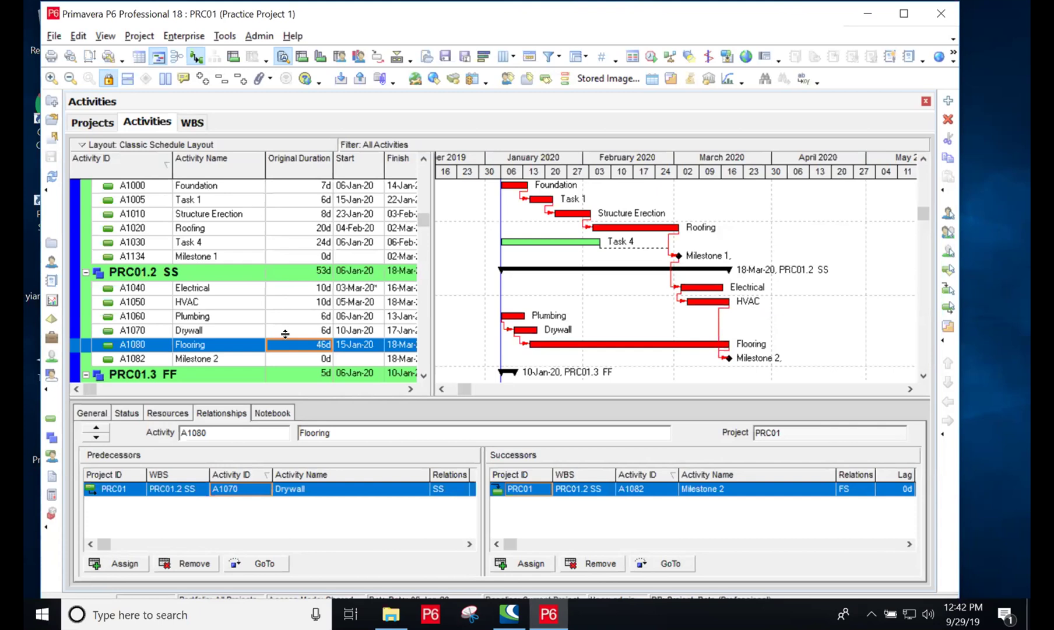
Step: Set the Flooring activity's original duration to 30 days, and review the predecessors of Milestone 2, selecting its Flooring link
text(30d)
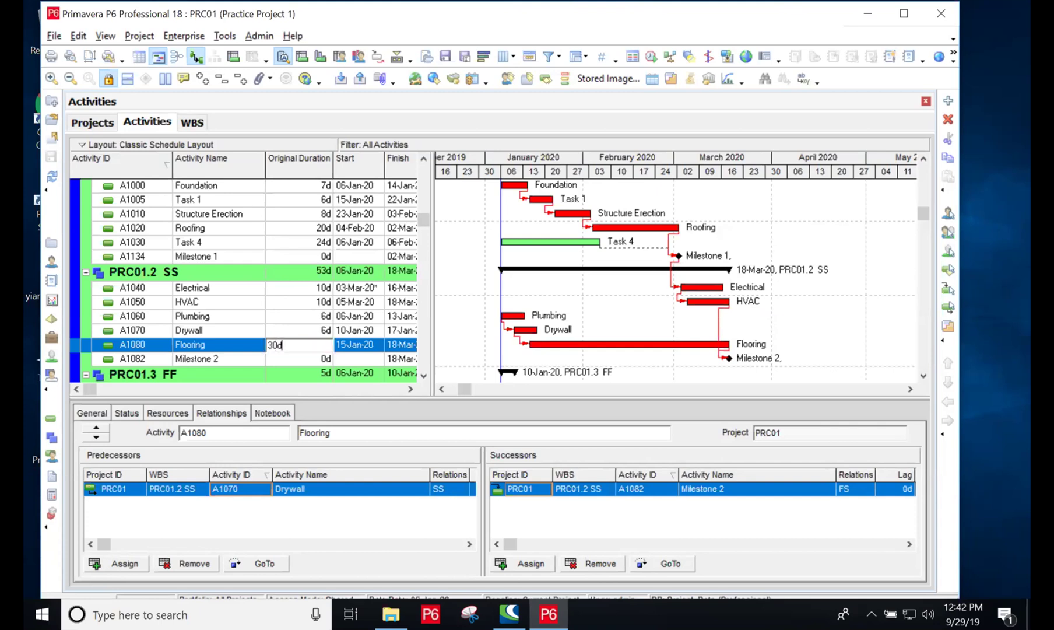
key(Return)
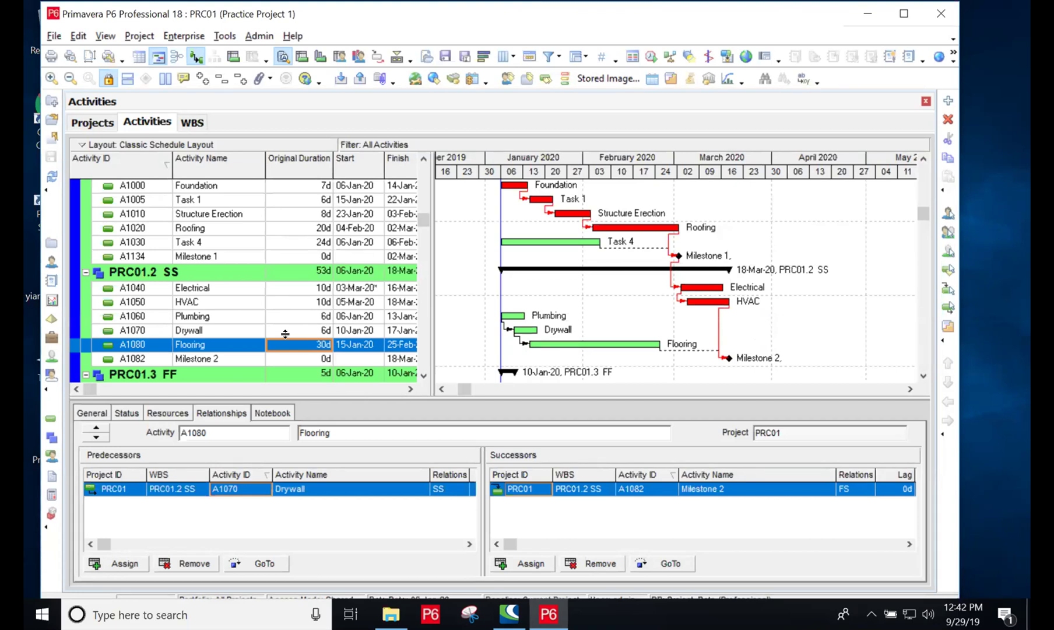
click(210, 360)
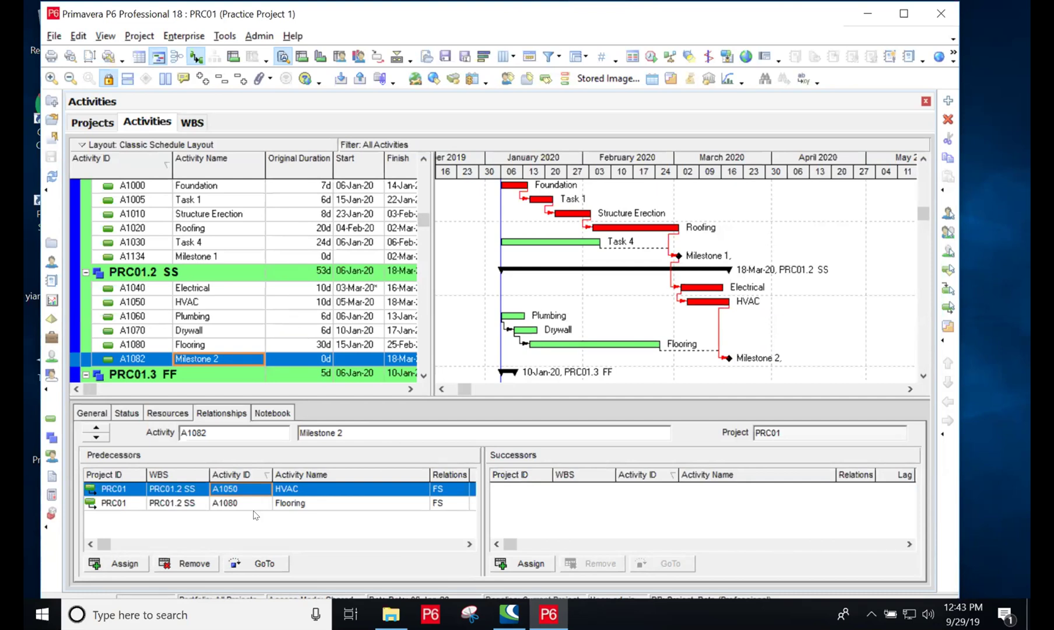
click(317, 503)
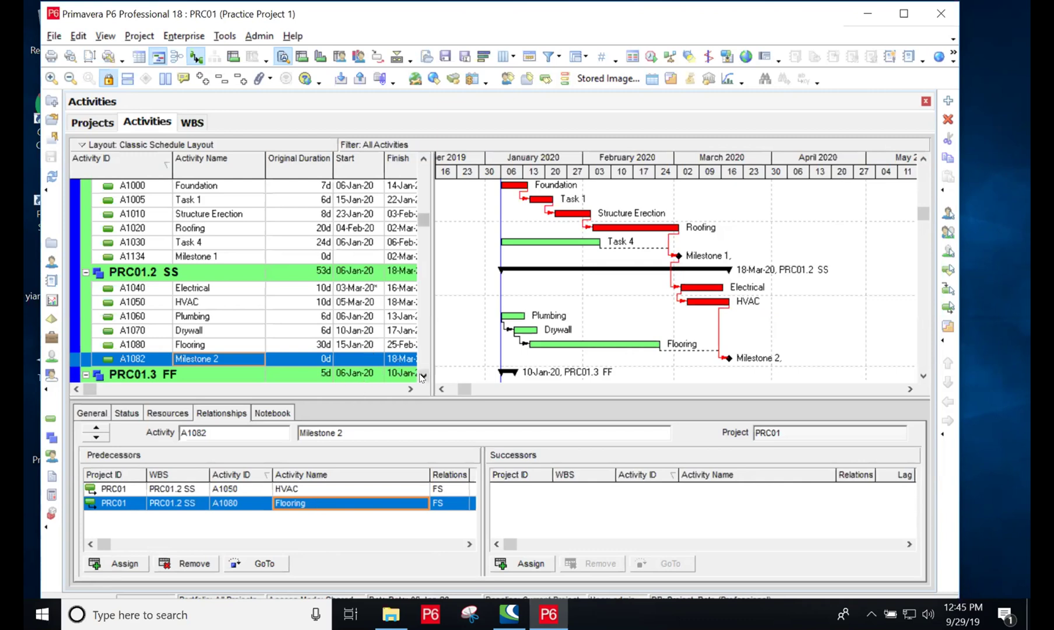
Step: Add a new activity named Milestone 3 after Cages in the PRC01.3 FF group
drag(423, 377, 422, 378)
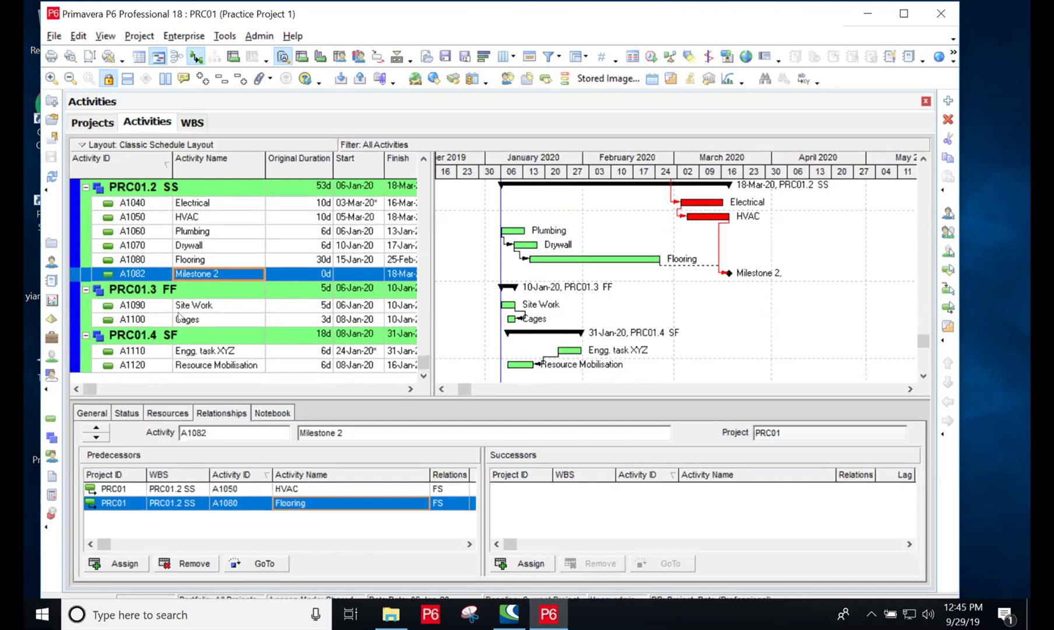
click(233, 320)
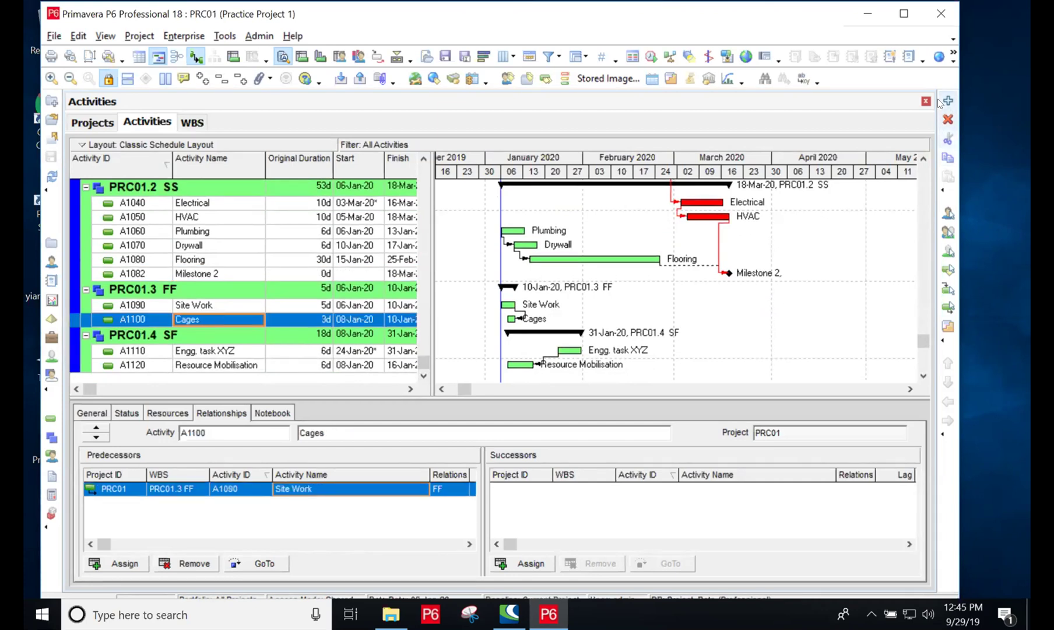
click(948, 101)
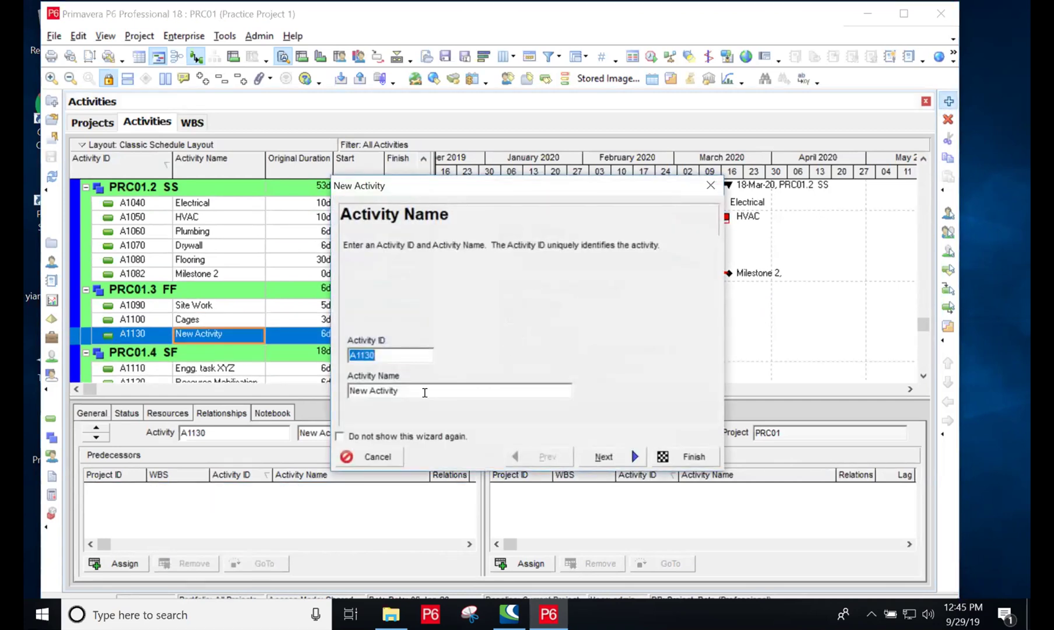
click(417, 382)
key(BackSpace)
key(BackSpace)
key(BackSpace)
key(BackSpace)
key(BackSpace)
key(BackSpace)
key(BackSpace)
key(BackSpace)
key(BackSpace)
key(BackSpace)
key(BackSpace)
key(BackSpace)
text(Mile)
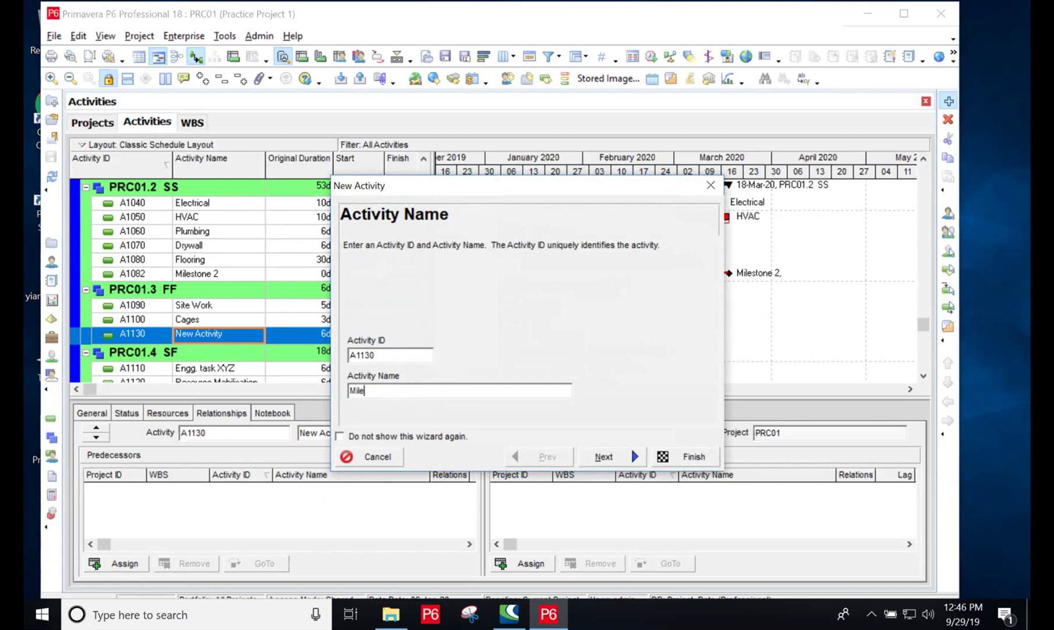
text(stone 3)
click(692, 457)
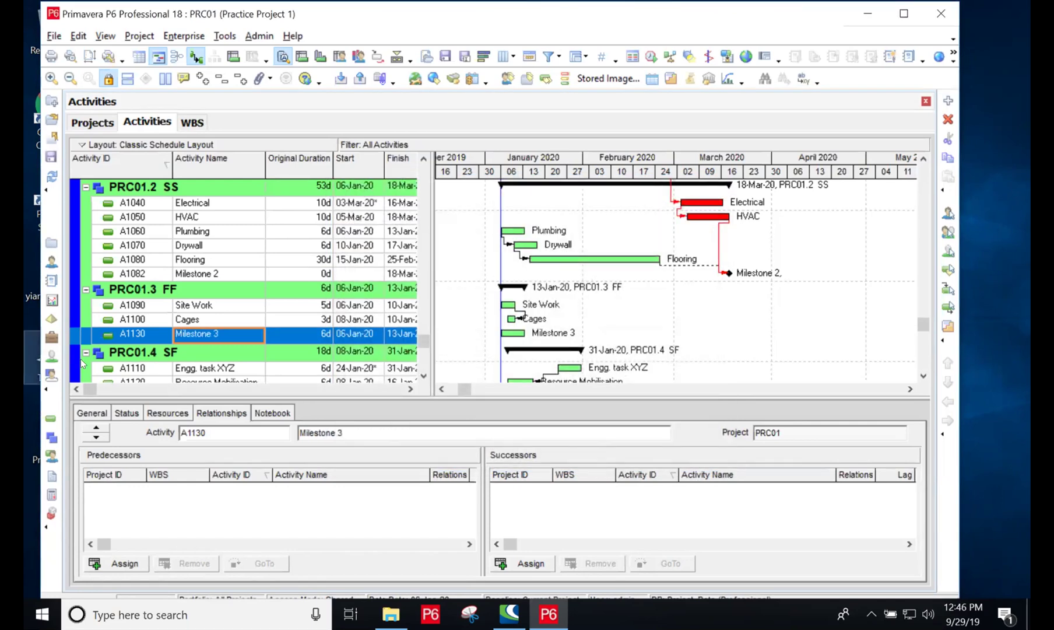
Step: Change Milestone 3's activity type to Finish Milestone
click(95, 415)
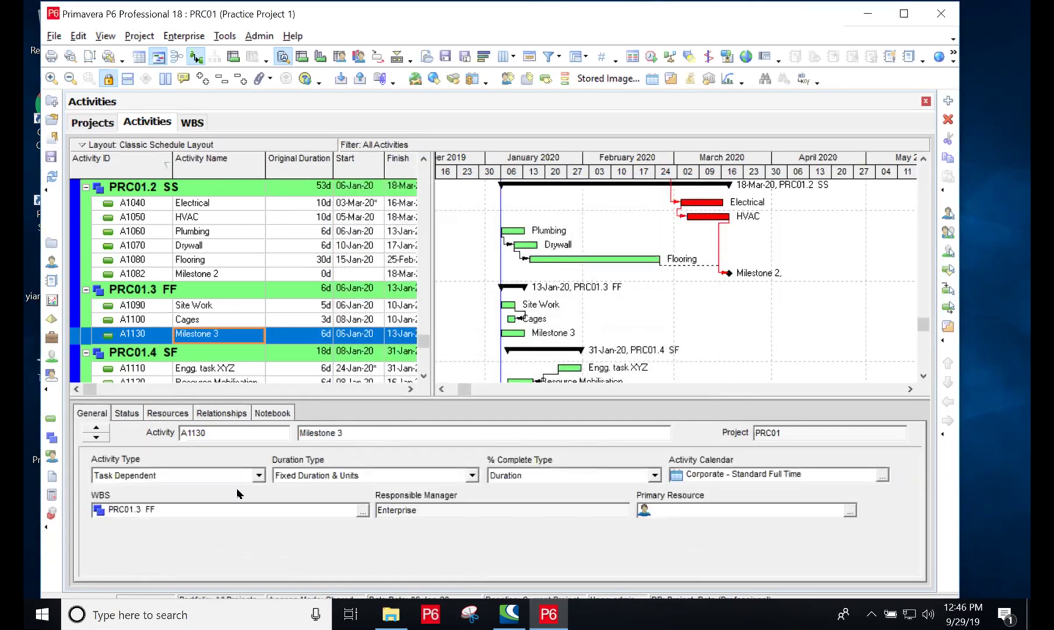
click(257, 475)
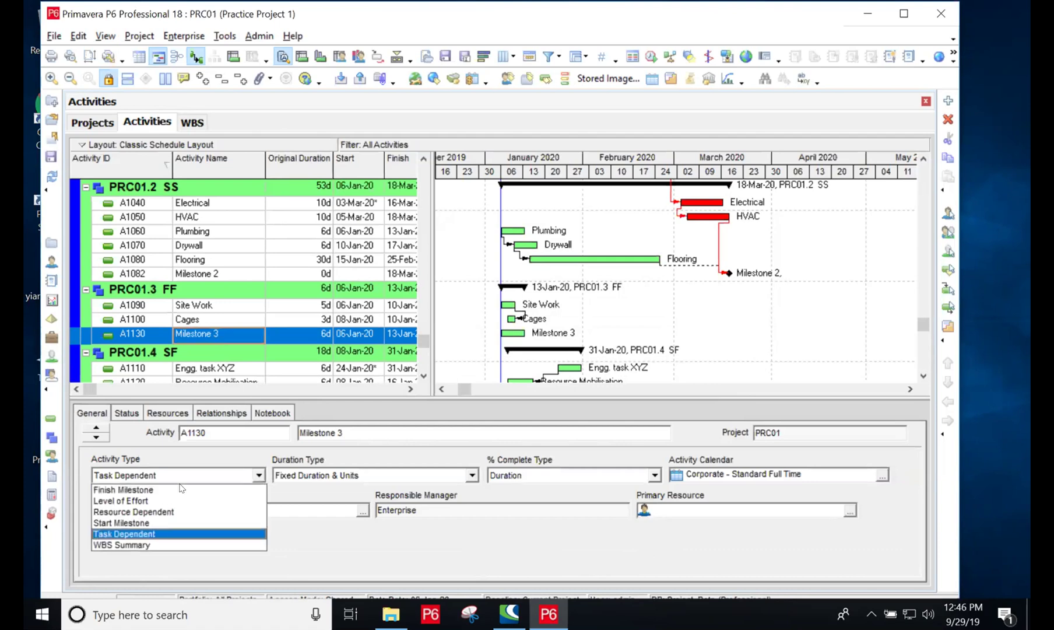
click(120, 491)
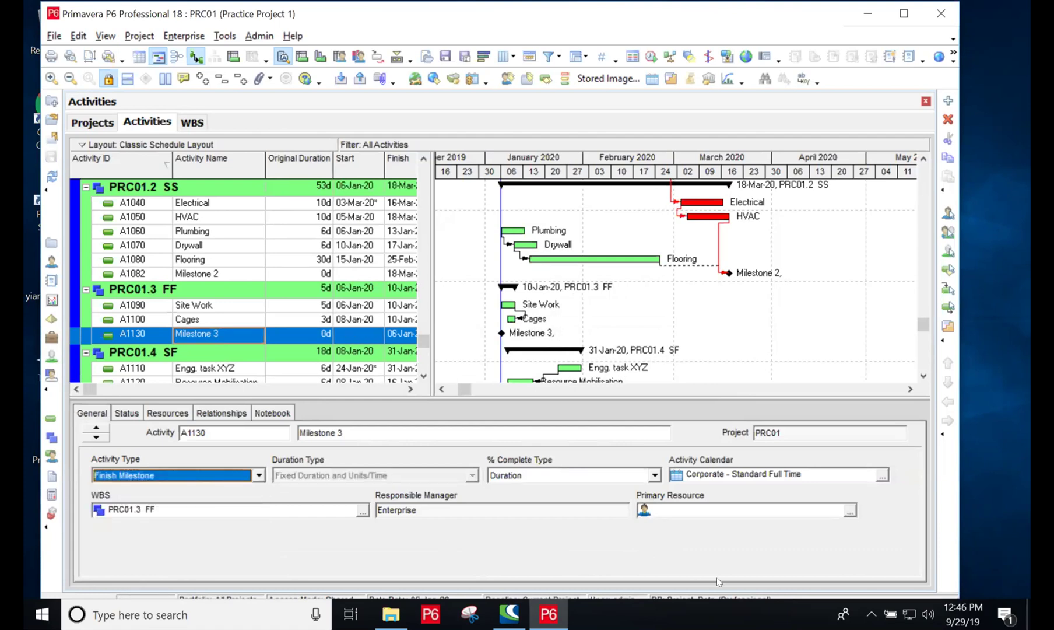
click(465, 343)
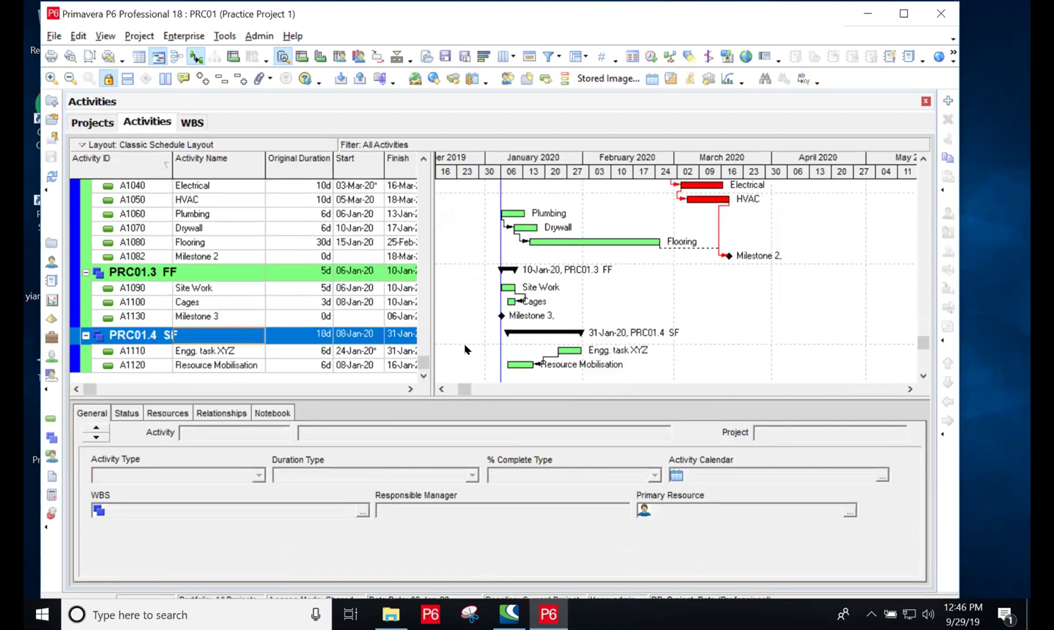
Step: Assign Cages as the predecessor of Milestone 3, and check the milestone's total float
click(191, 319)
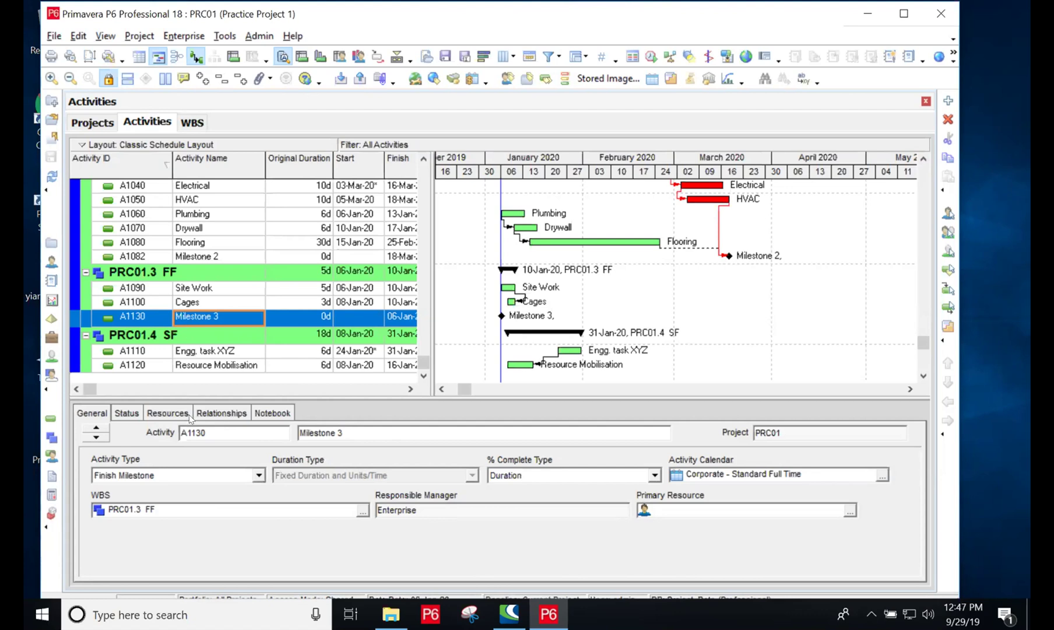
click(207, 412)
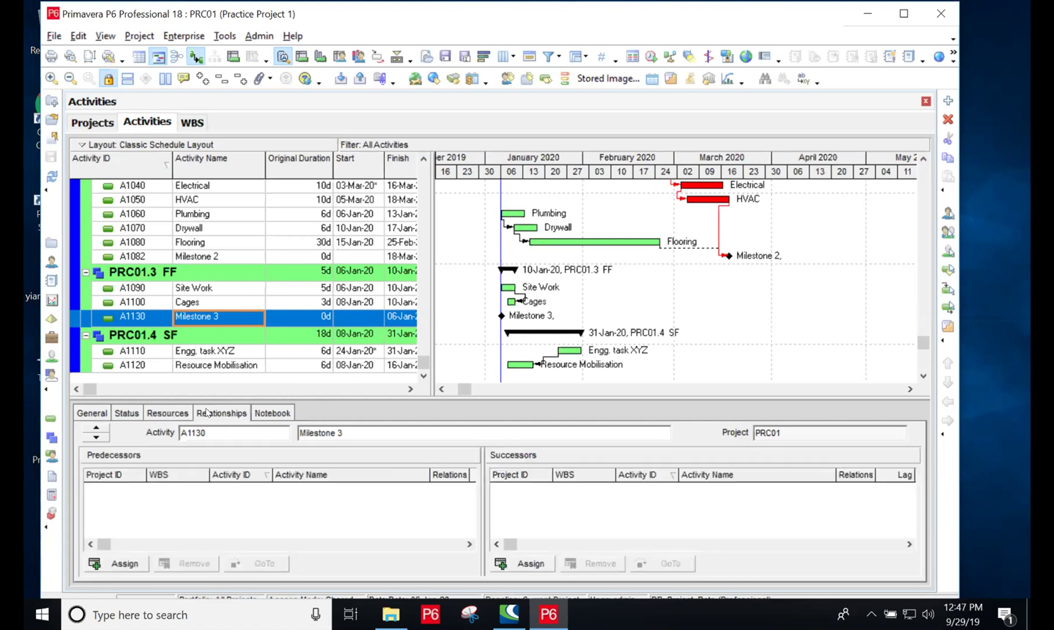
click(116, 564)
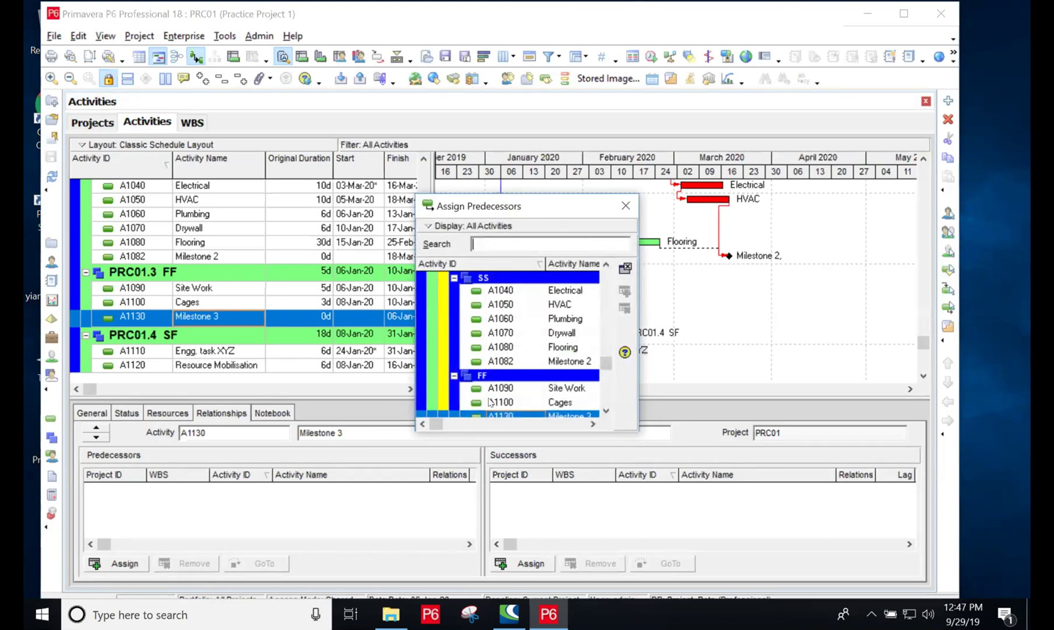
click(490, 402)
click(624, 291)
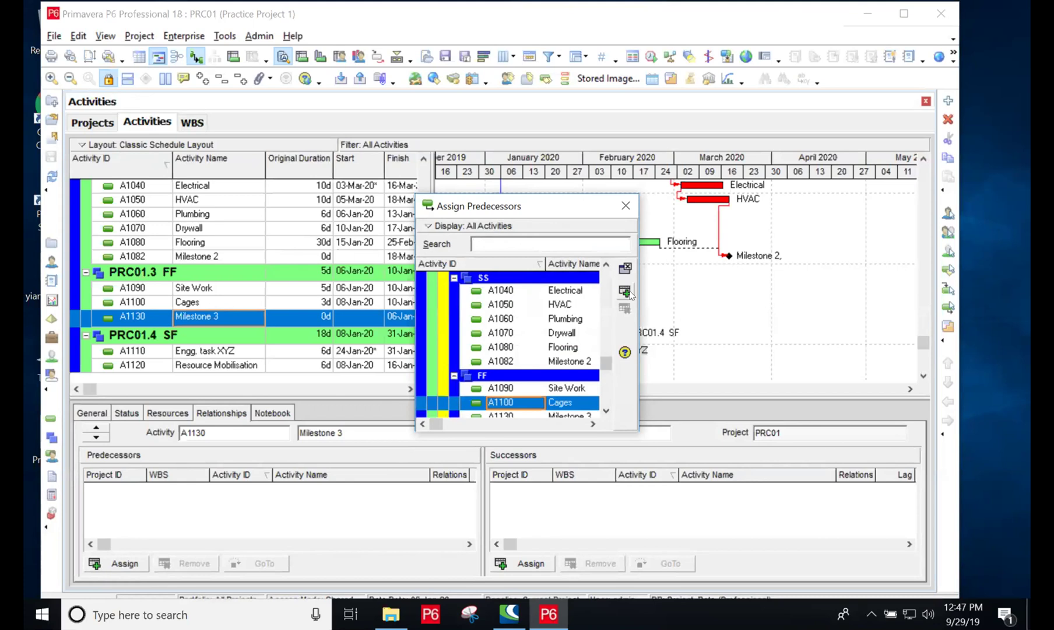
click(627, 204)
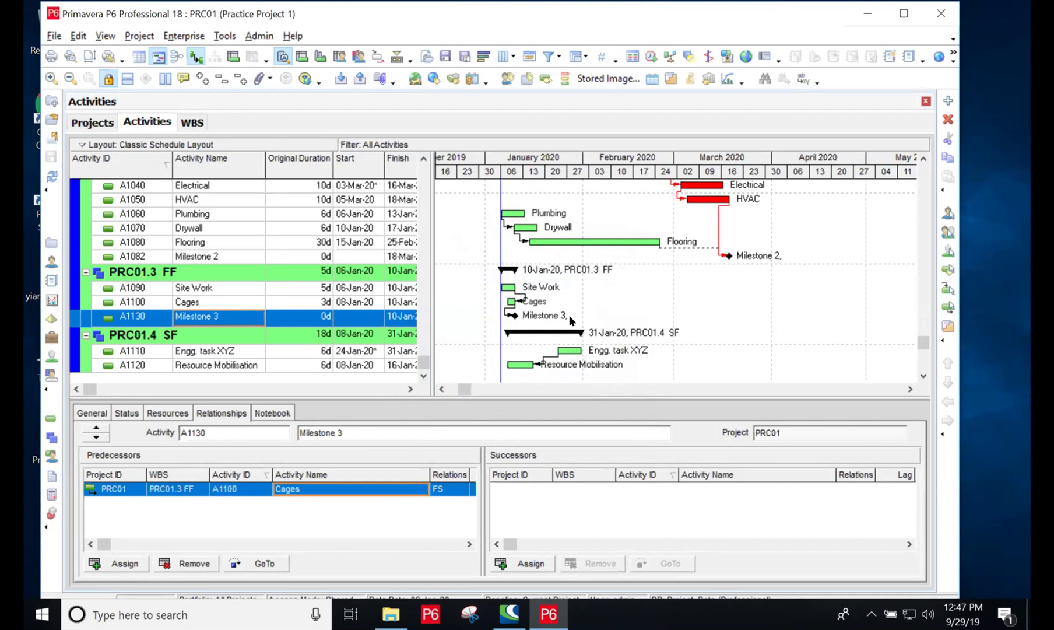
click(409, 389)
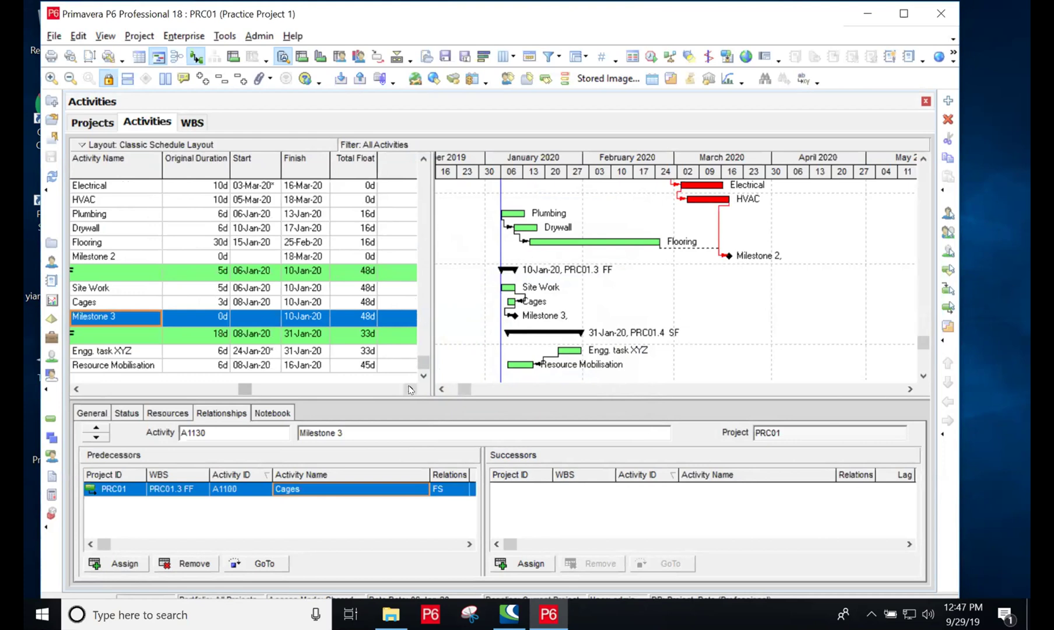
click(76, 389)
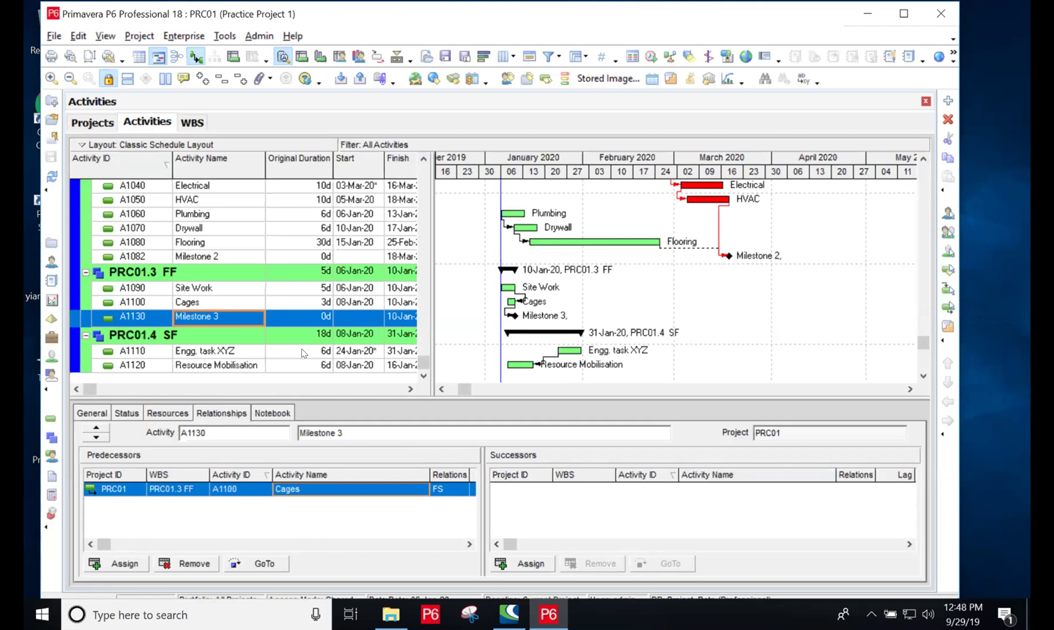
Step: Assign Milestone 2 as the predecessor of the Site Work activity
click(199, 287)
click(95, 561)
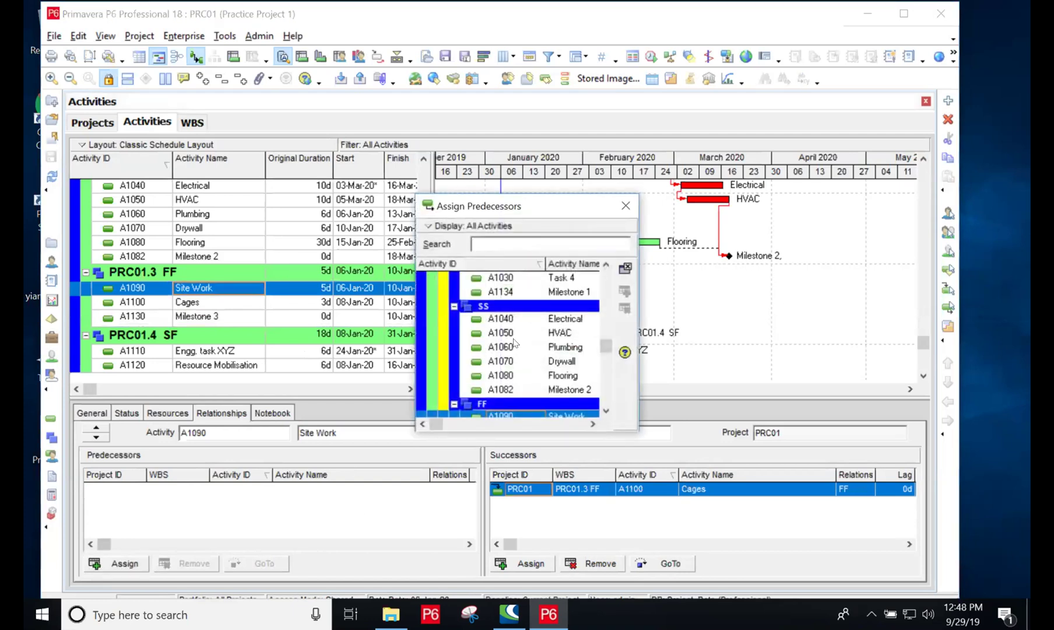
click(570, 390)
click(624, 293)
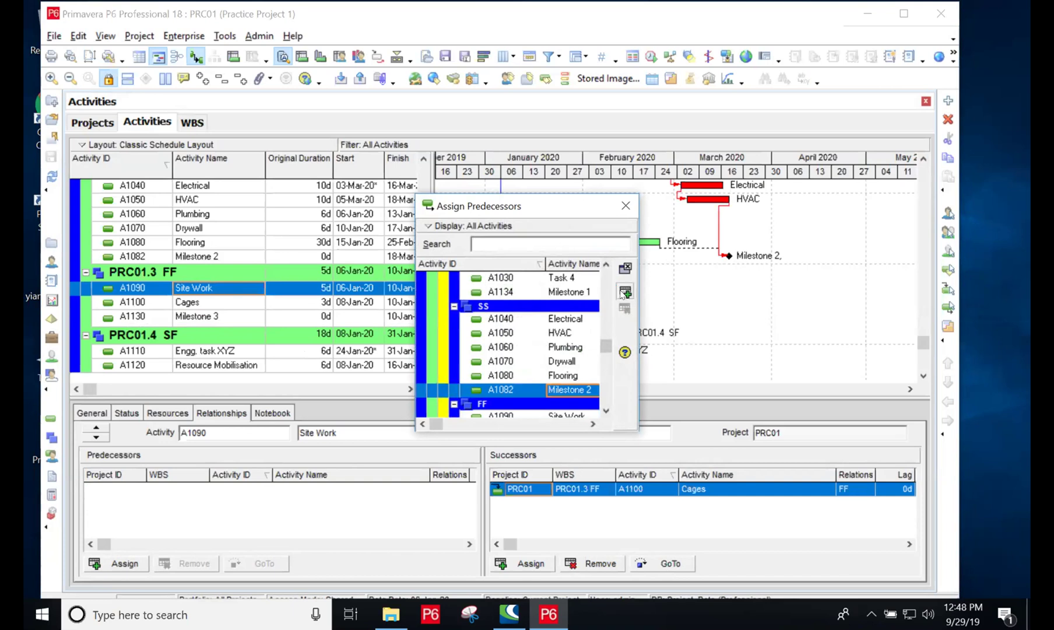
click(626, 205)
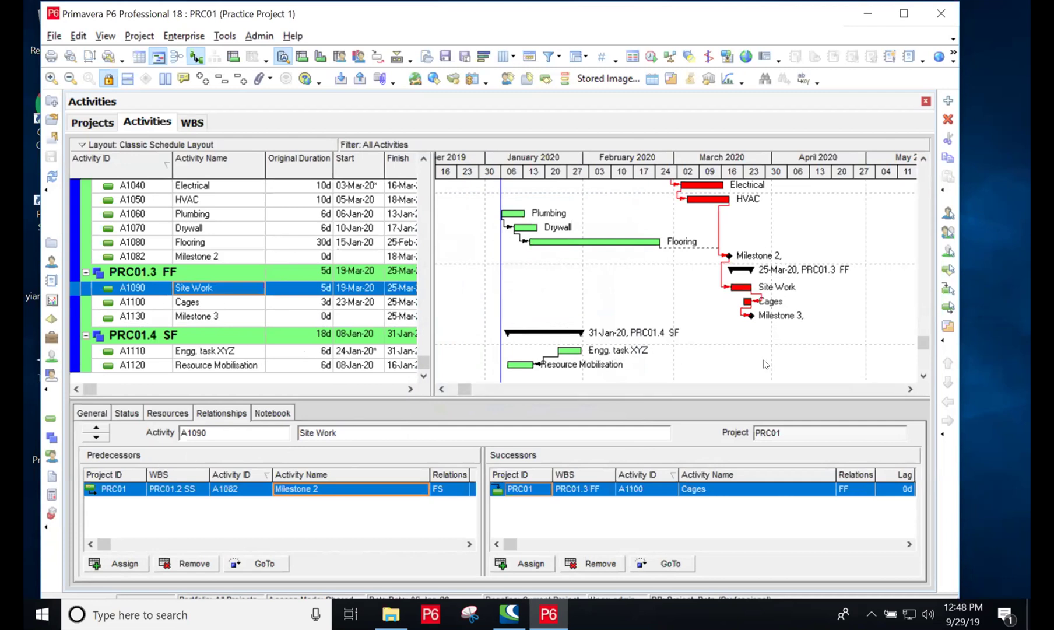
Step: Add a new activity named Milestine 4 after Resource Mobilisation in the PRC01.4 SF group
click(920, 159)
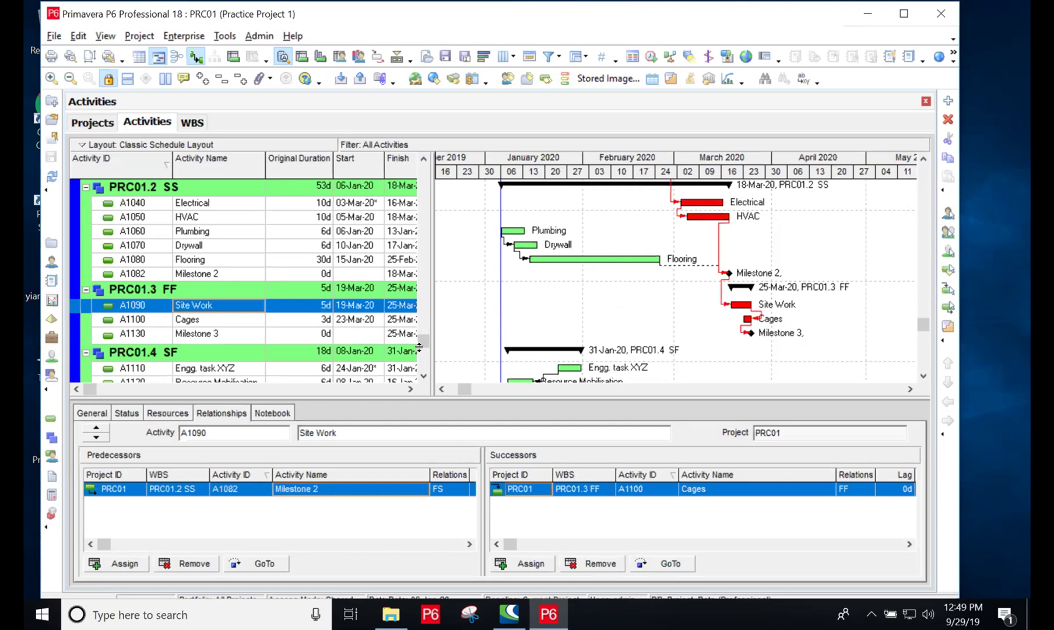
click(423, 376)
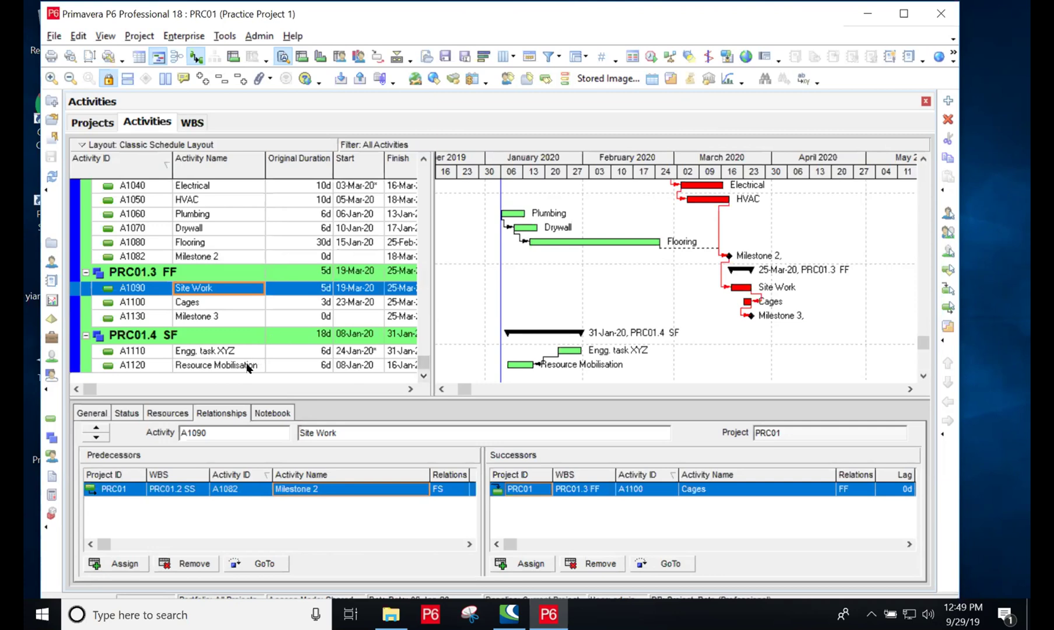
click(169, 368)
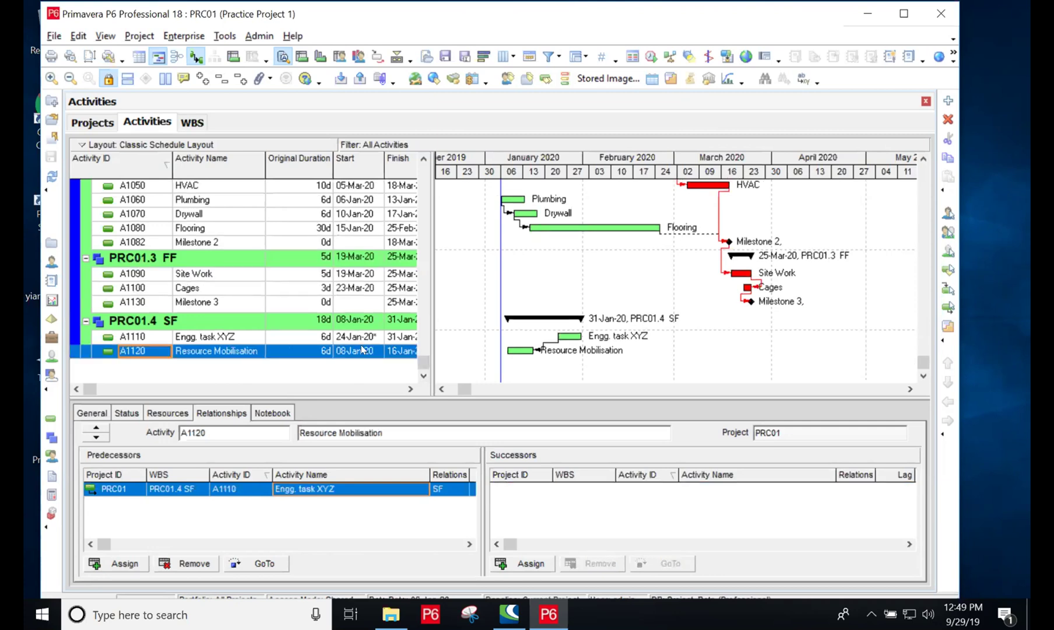
click(948, 100)
click(432, 383)
key(BackSpace)
key(BackSpace)
key(BackSpace)
key(BackSpace)
key(BackSpace)
key(BackSpace)
key(BackSpace)
key(BackSpace)
key(BackSpace)
key(BackSpace)
key(BackSpace)
key(BackSpace)
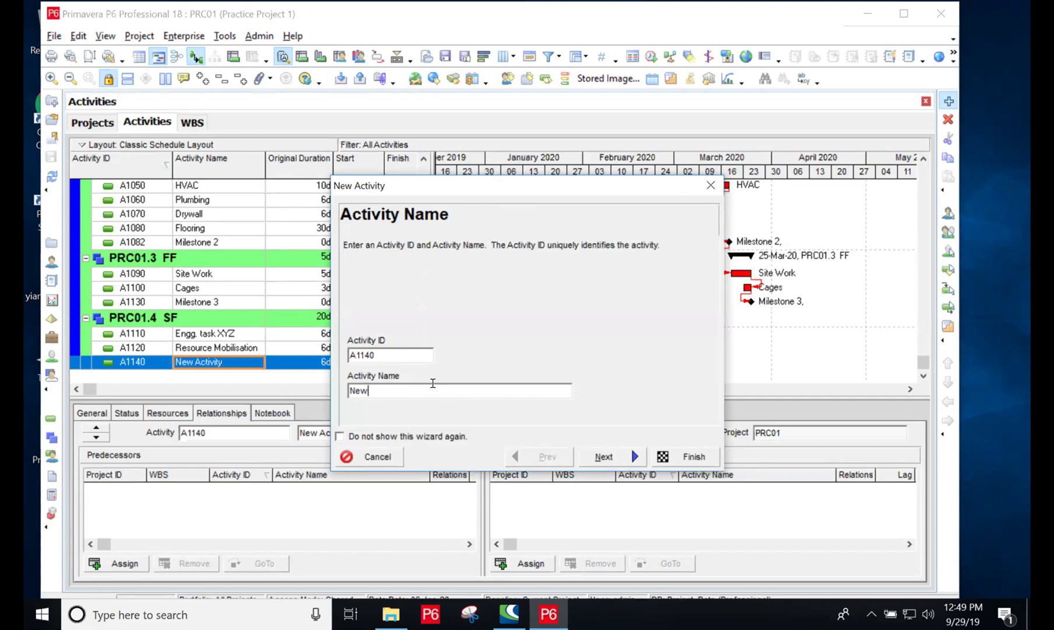
text(Milestone 4)
click(688, 457)
Step: Assign Engg. task XYZ as the predecessor of Milestine 4
click(122, 563)
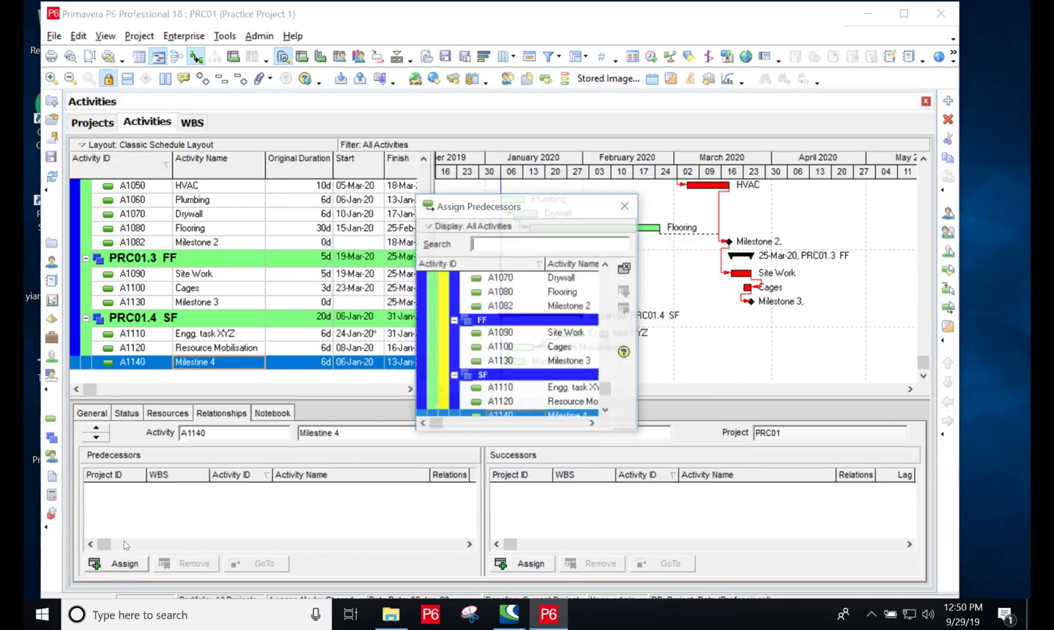
click(582, 388)
click(625, 289)
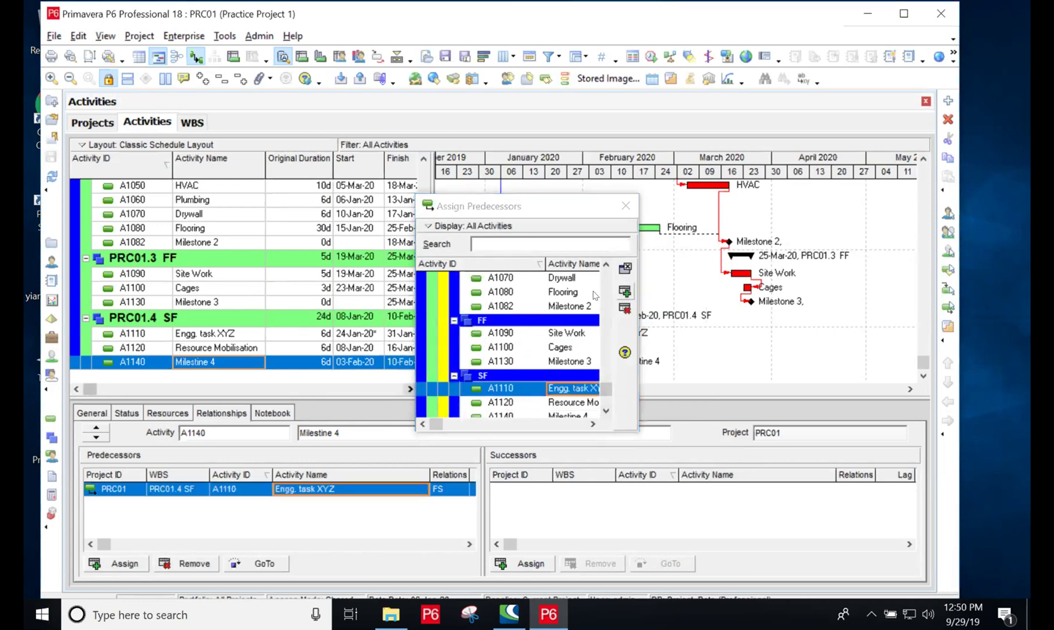
click(625, 205)
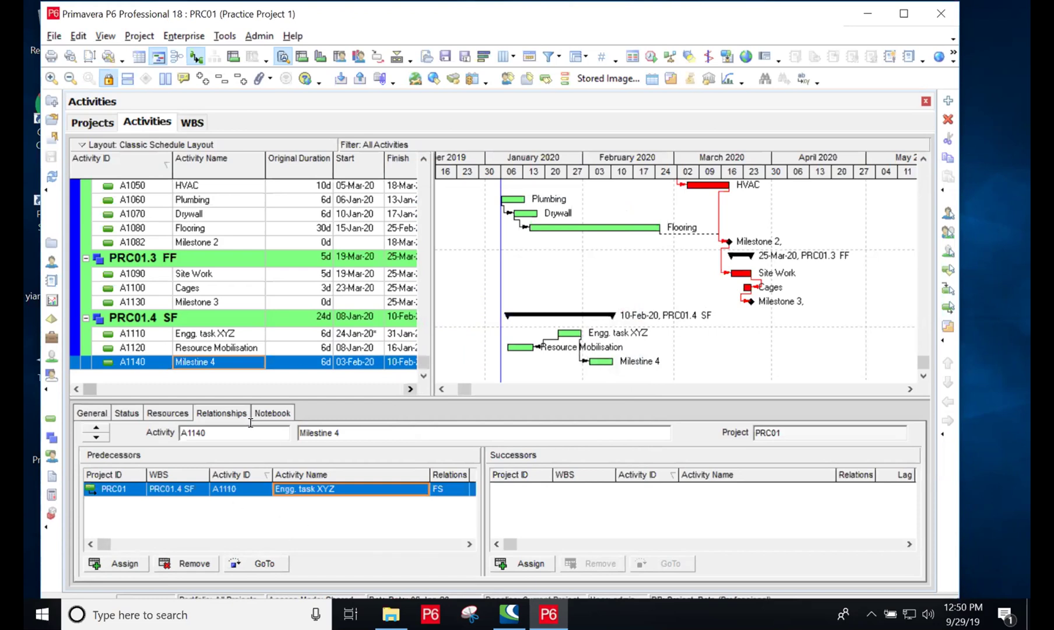
Step: Change the activity type of Milestine 4 to Finish Milestone
click(183, 360)
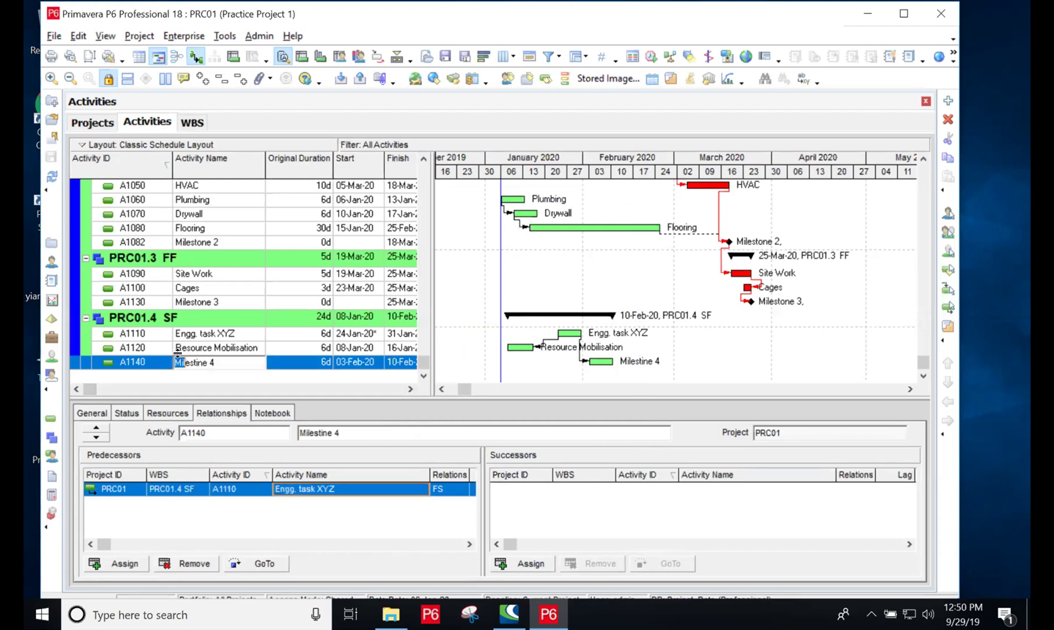
click(93, 413)
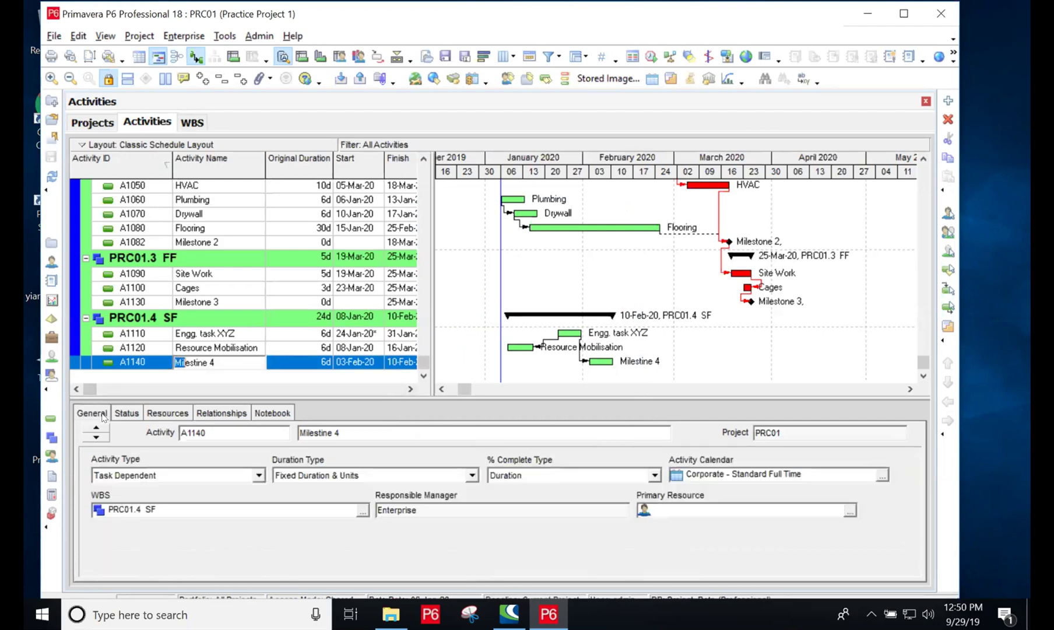
click(258, 473)
click(257, 480)
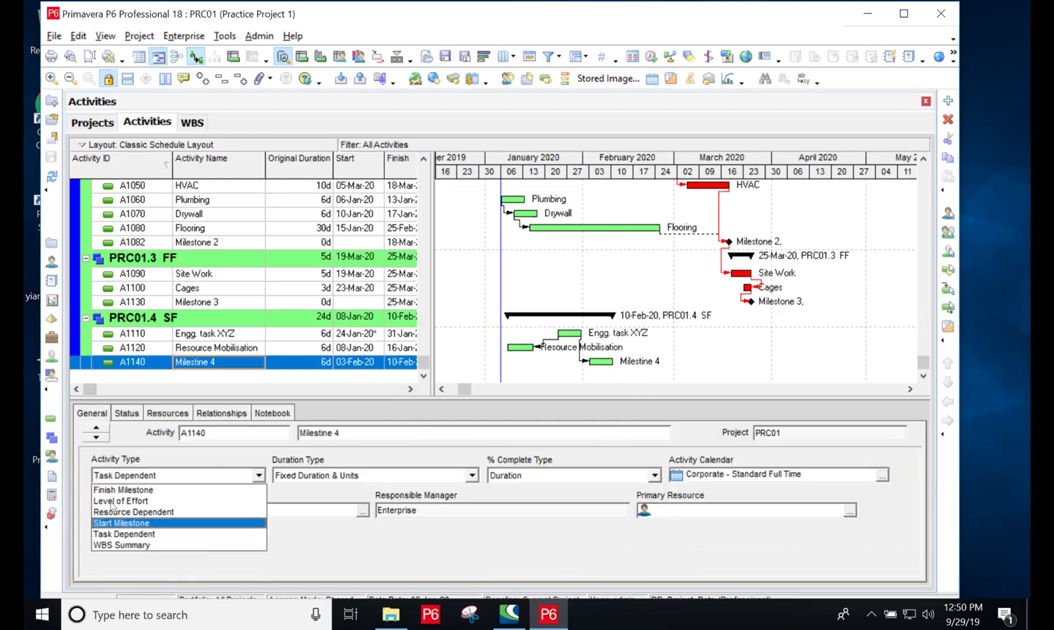
click(251, 488)
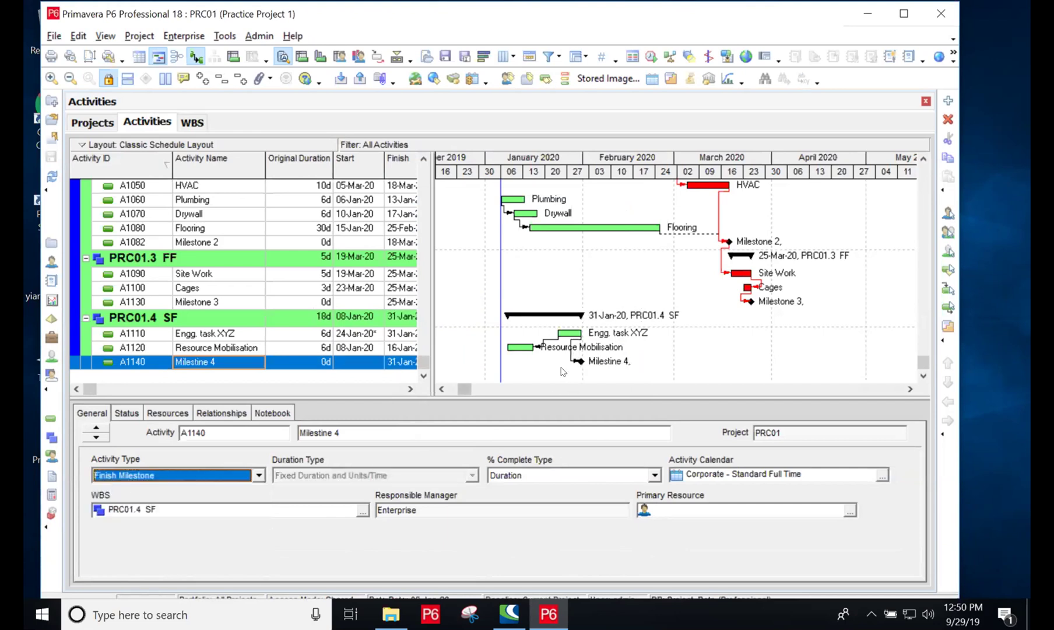
click(562, 371)
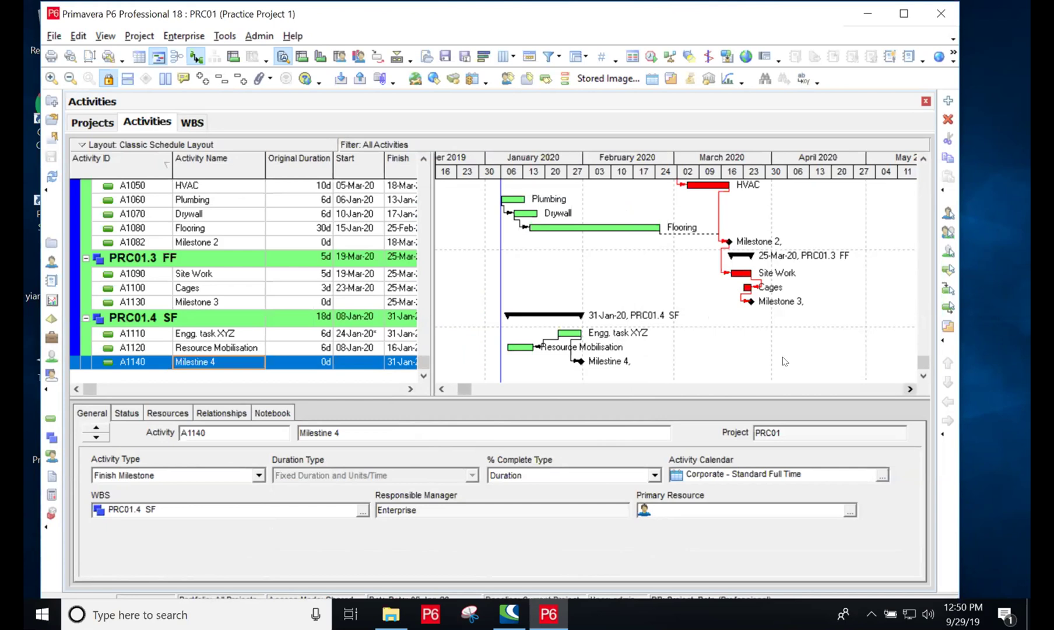
Step: Hide the activity detail window and widen the program window to show more of the Gantt chart
right_click(669, 410)
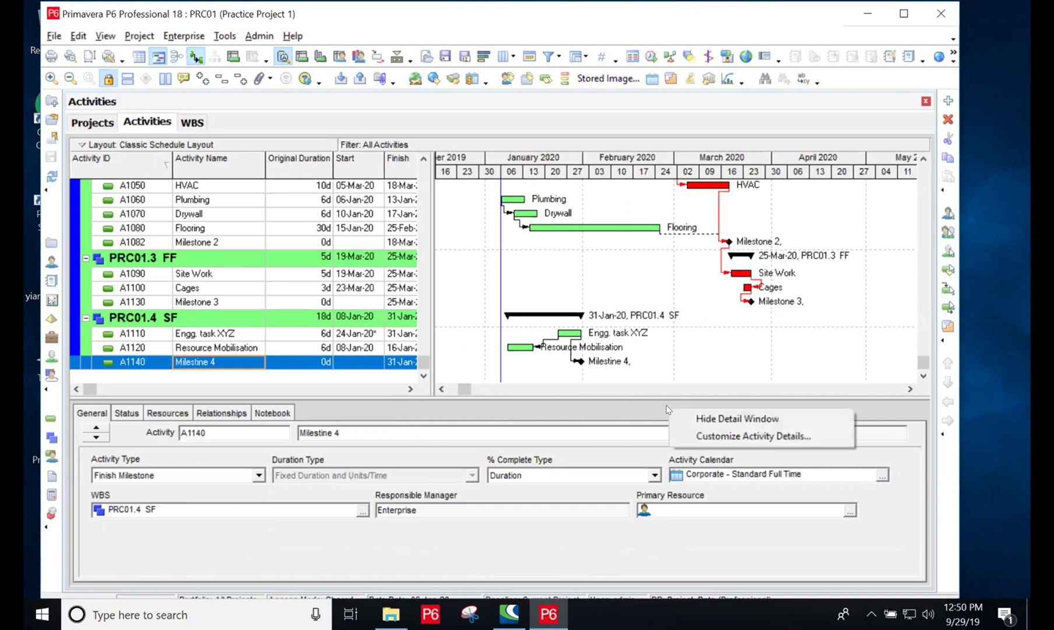
click(699, 418)
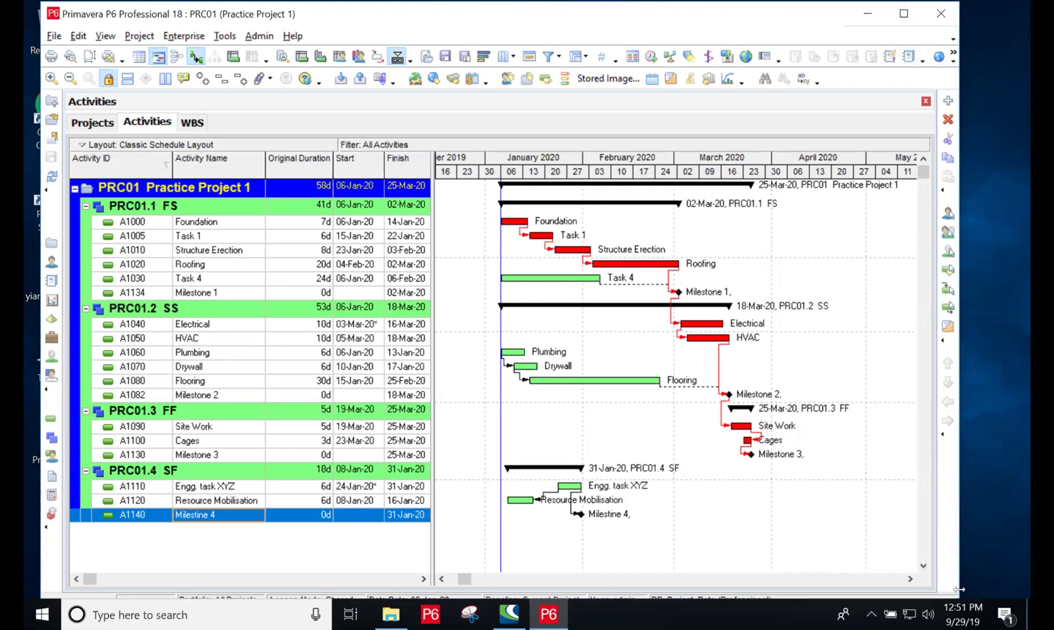
drag(960, 589, 1025, 597)
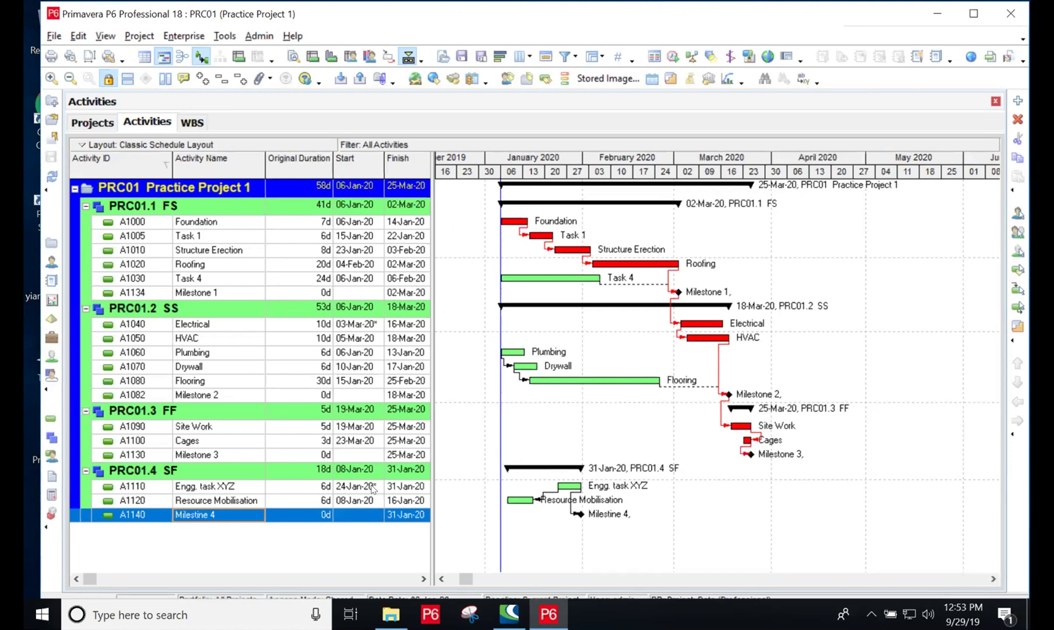
click(198, 488)
double_click(199, 489)
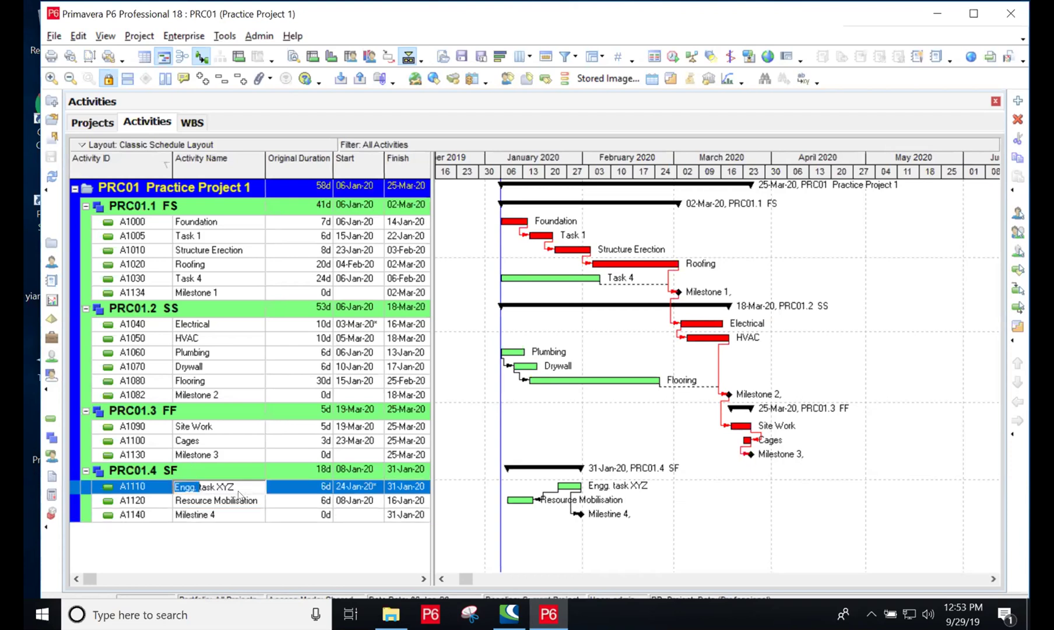
click(235, 523)
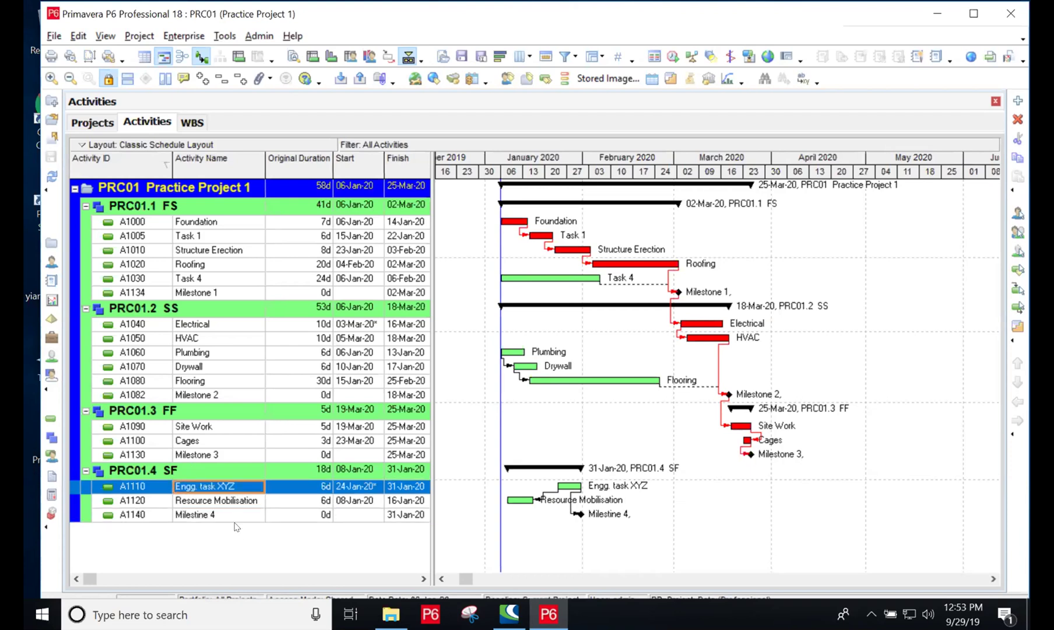
click(211, 486)
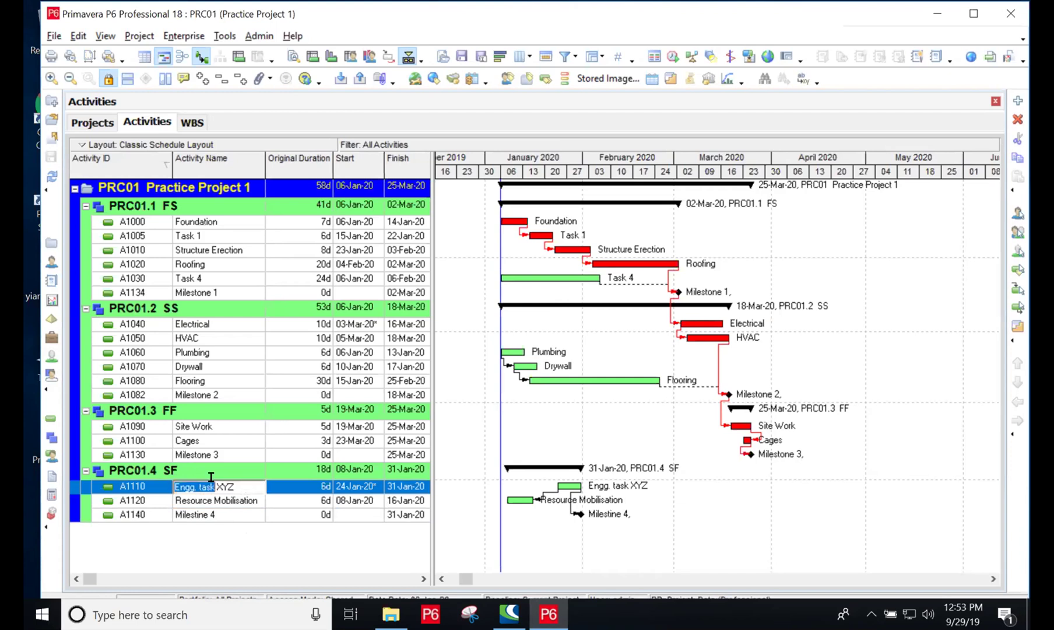
click(134, 552)
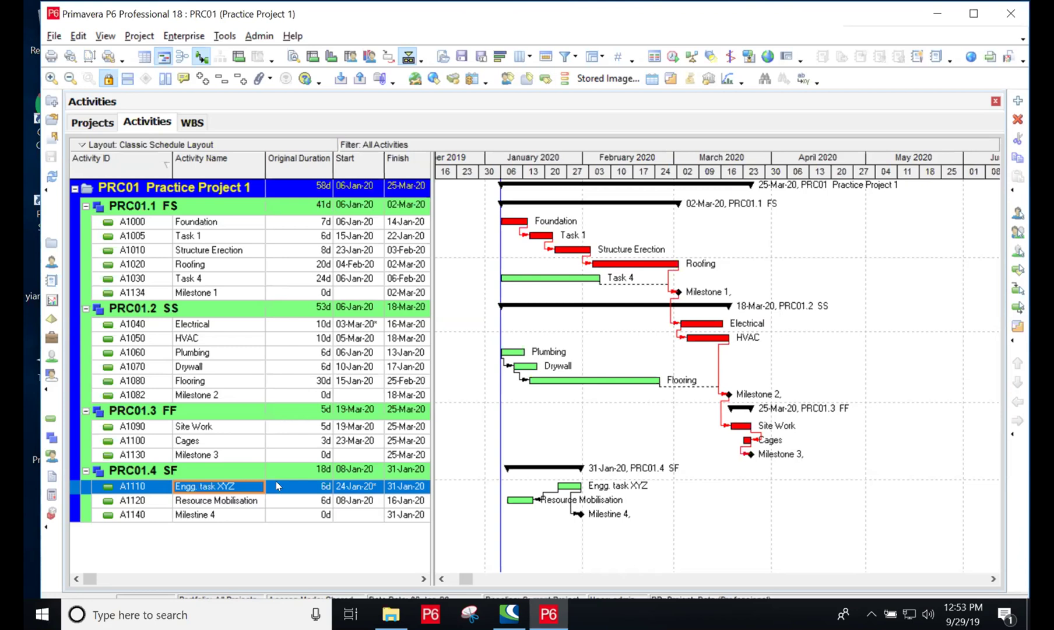
key(Tab)
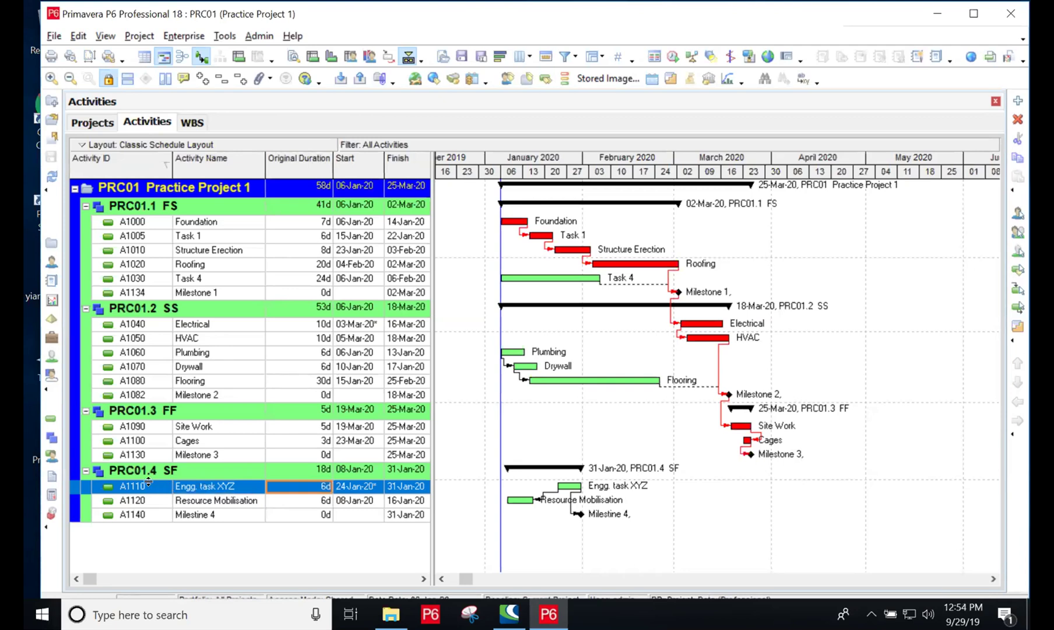
Step: Show the Status details of Engg. task XYZ and enlarge the details area to include its float and constraints
right_click(226, 486)
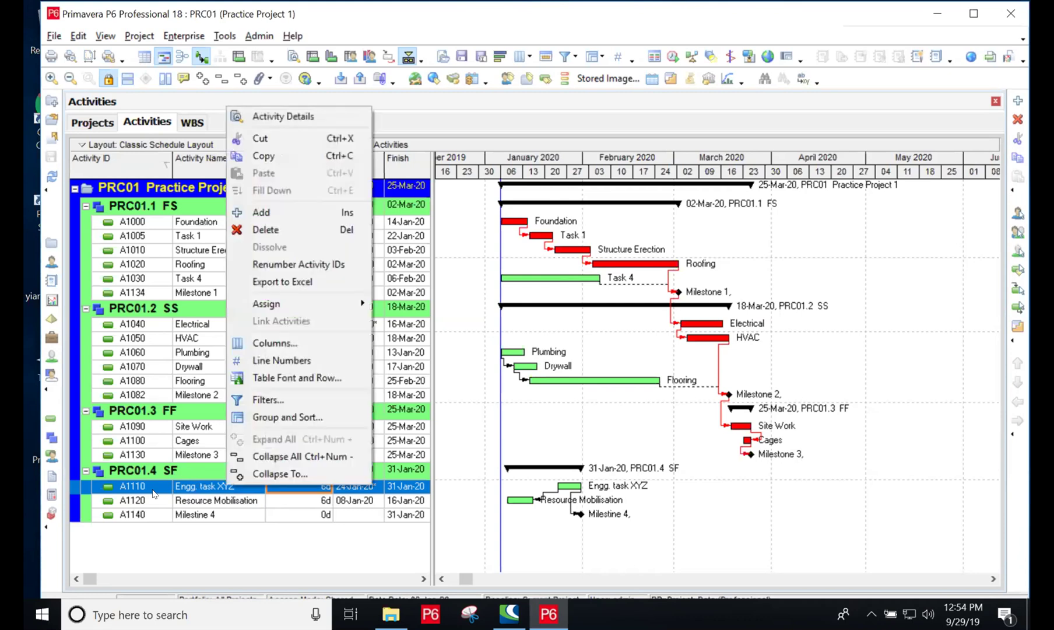
click(305, 116)
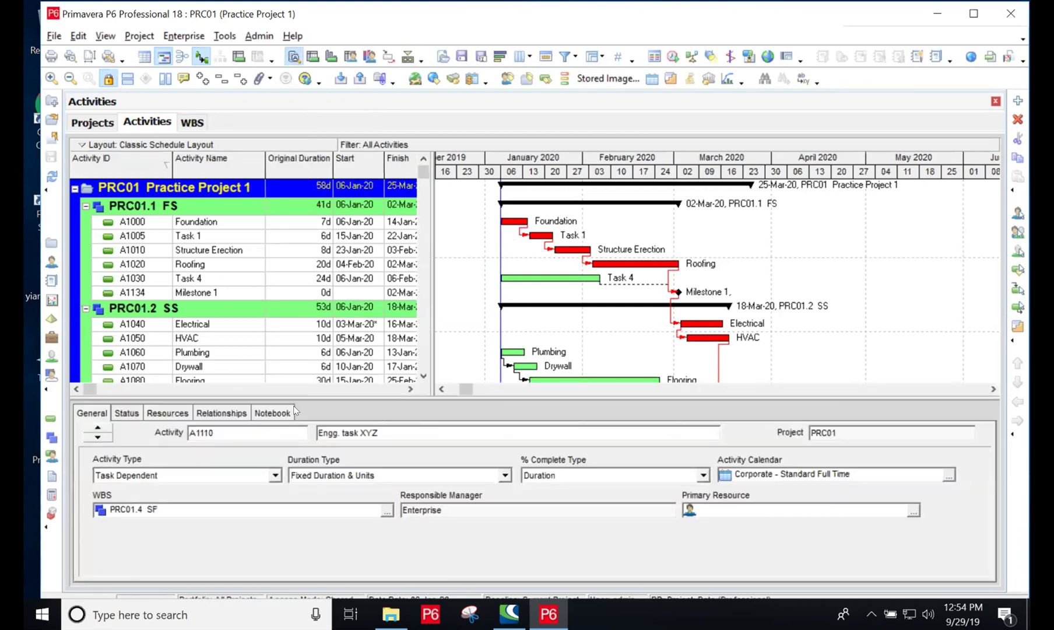
click(127, 413)
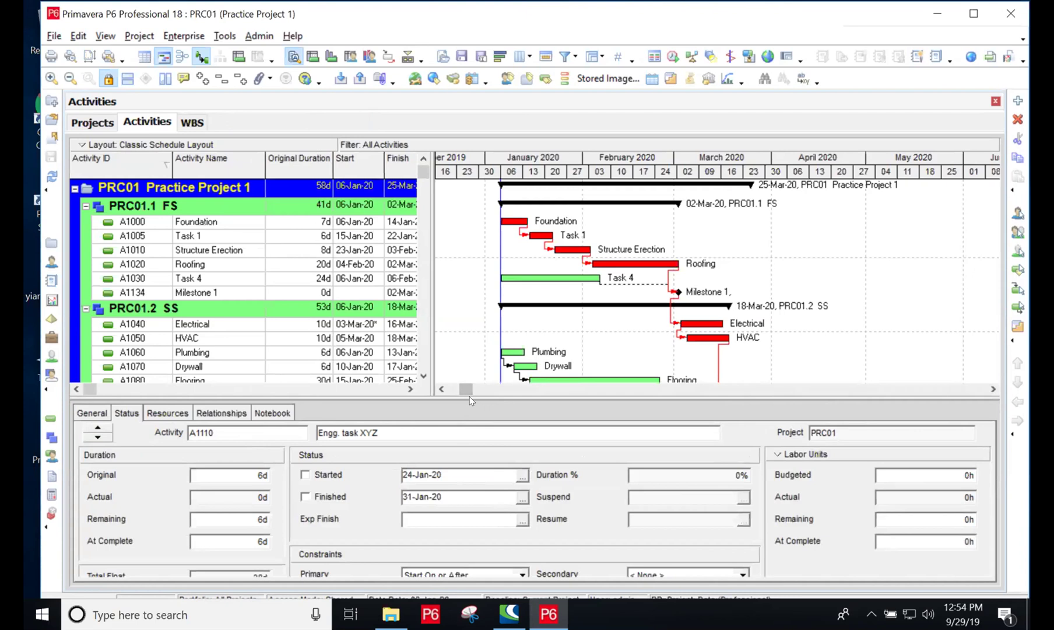
drag(467, 392, 463, 297)
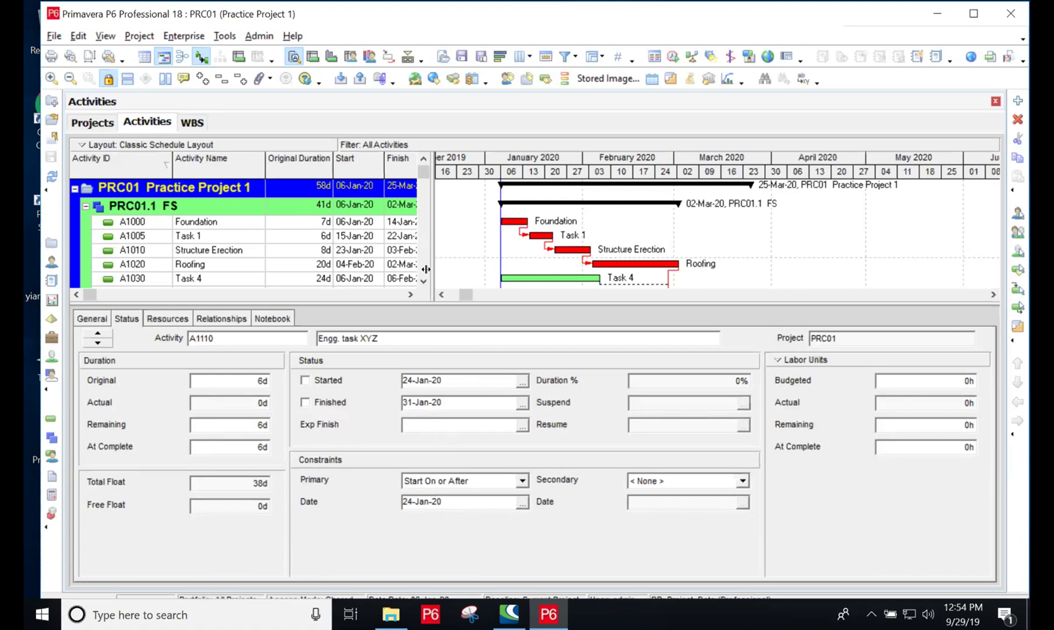
drag(423, 281, 423, 281)
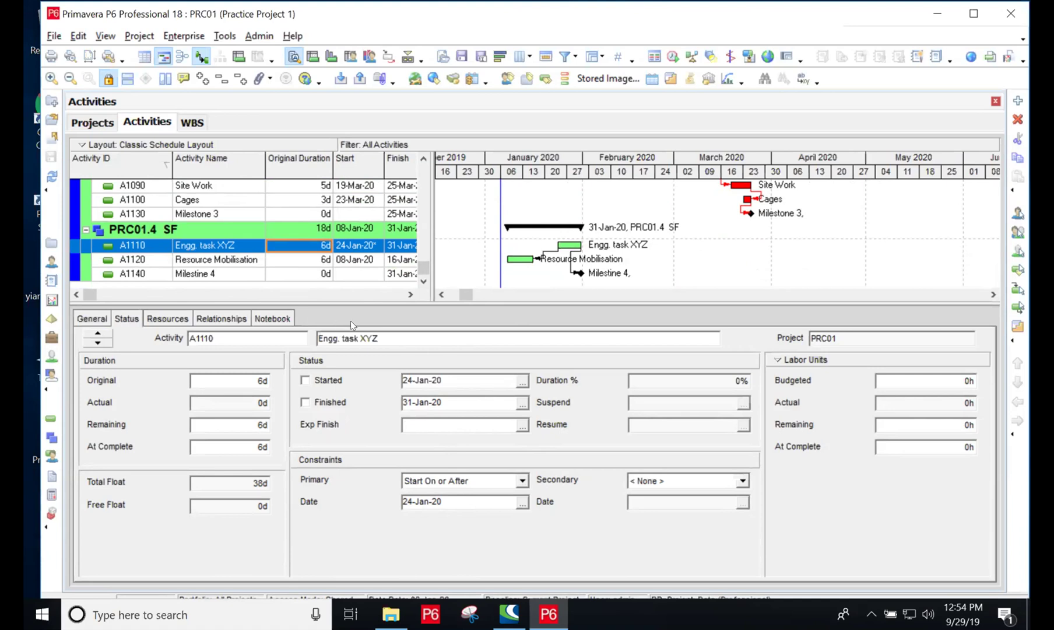
Step: Remove the primary constraint from Engg. task XYZ
click(522, 481)
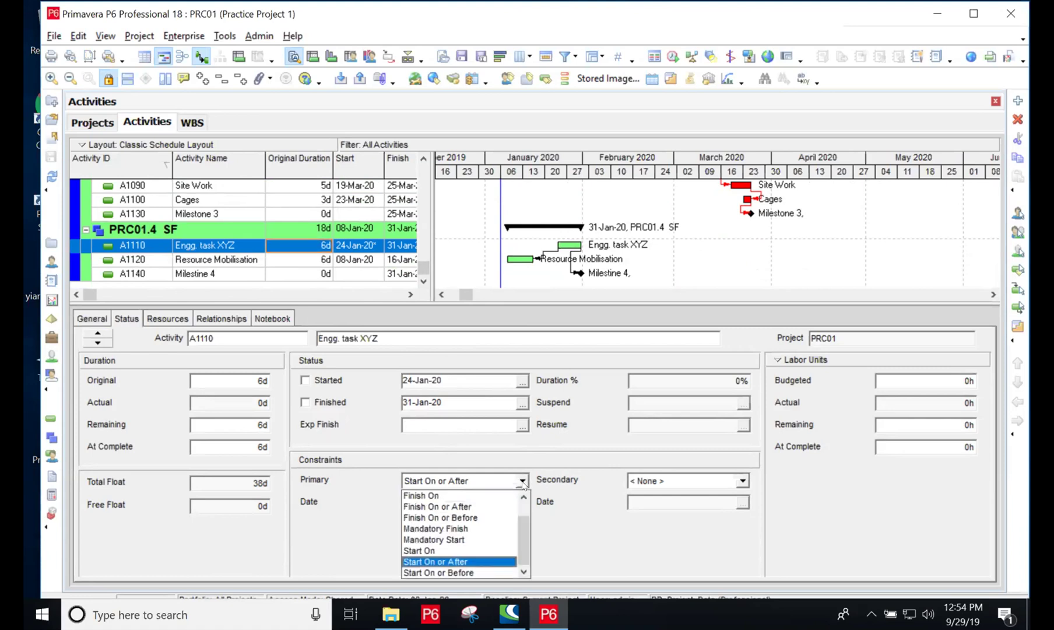
scroll(457, 506, up, 1)
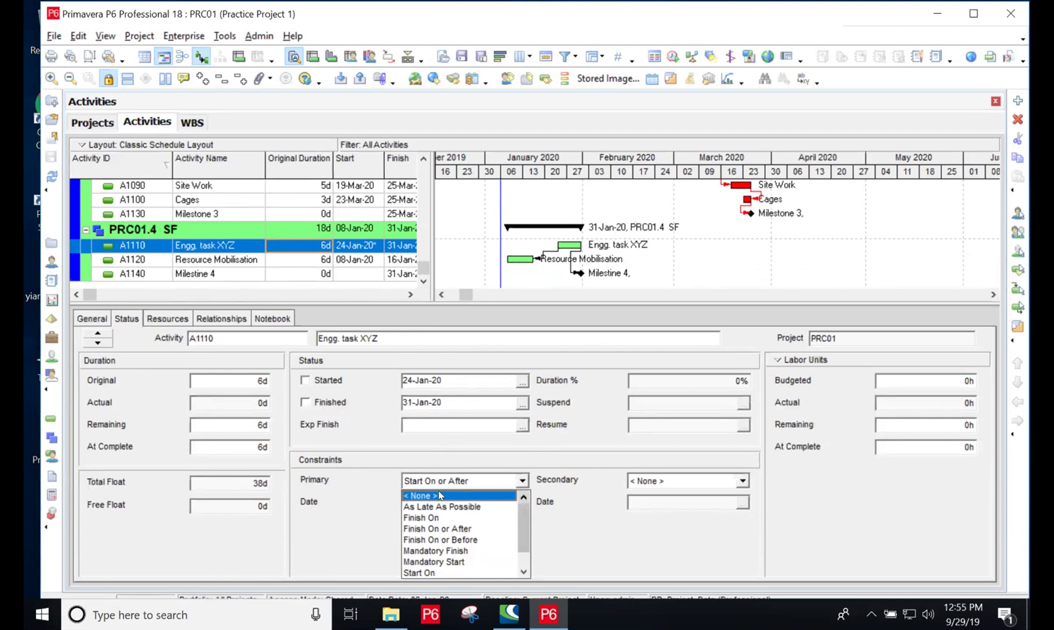
click(440, 495)
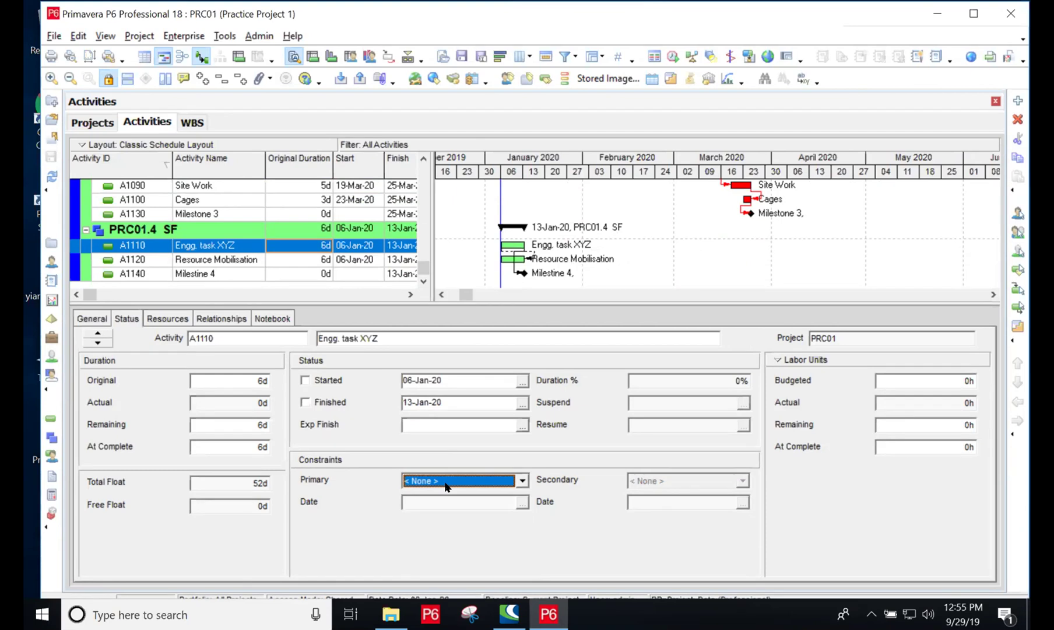
Step: Constrain Engg. task XYZ to Start On 24-Jan-20 and switch its primary constraint back to Start On or After
click(518, 480)
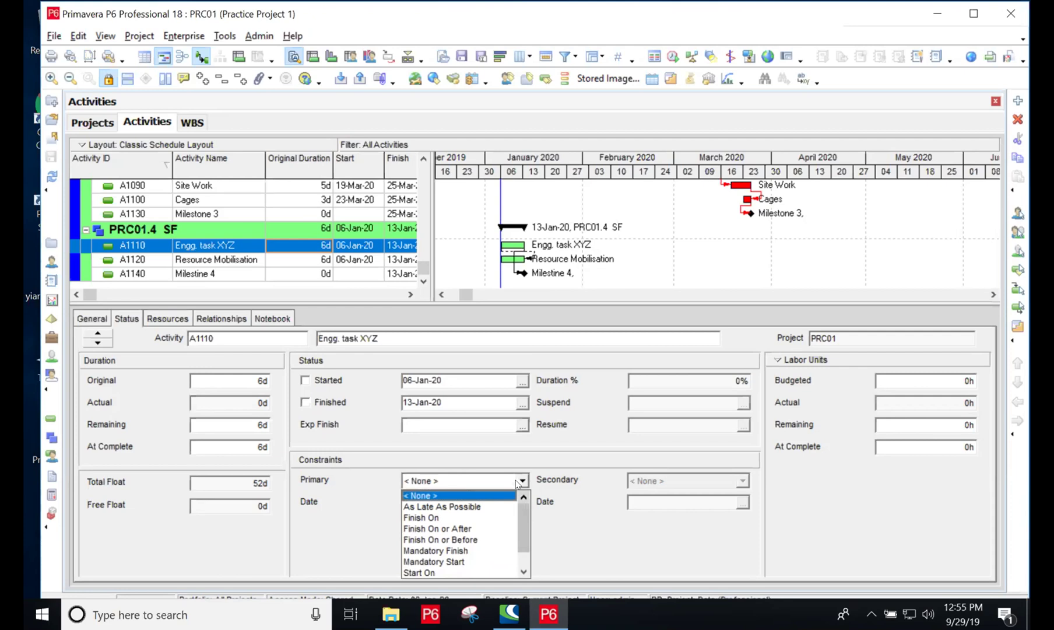
click(524, 562)
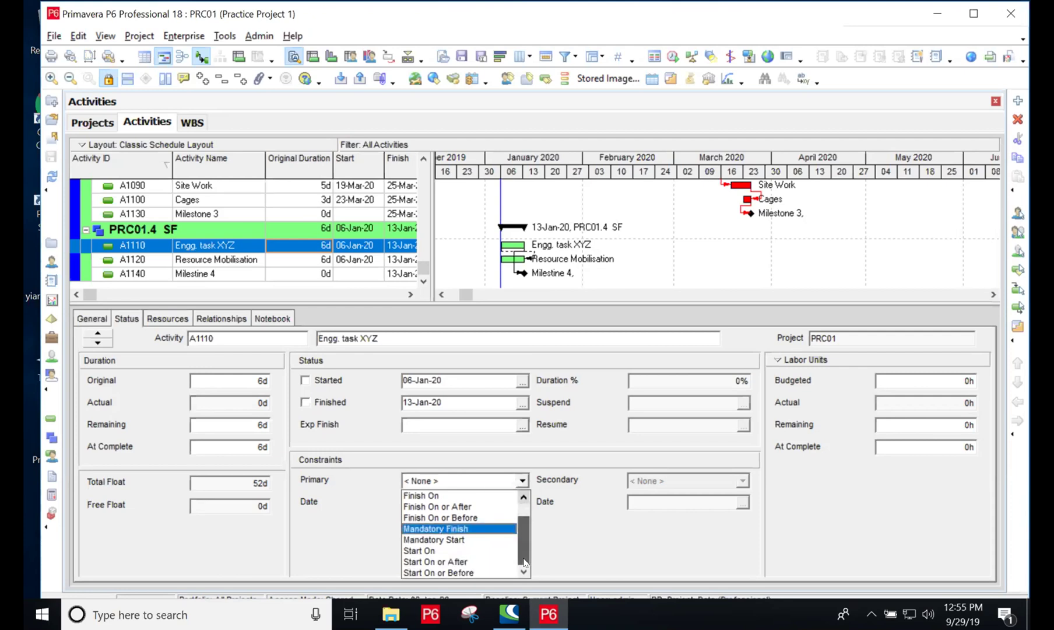
click(430, 551)
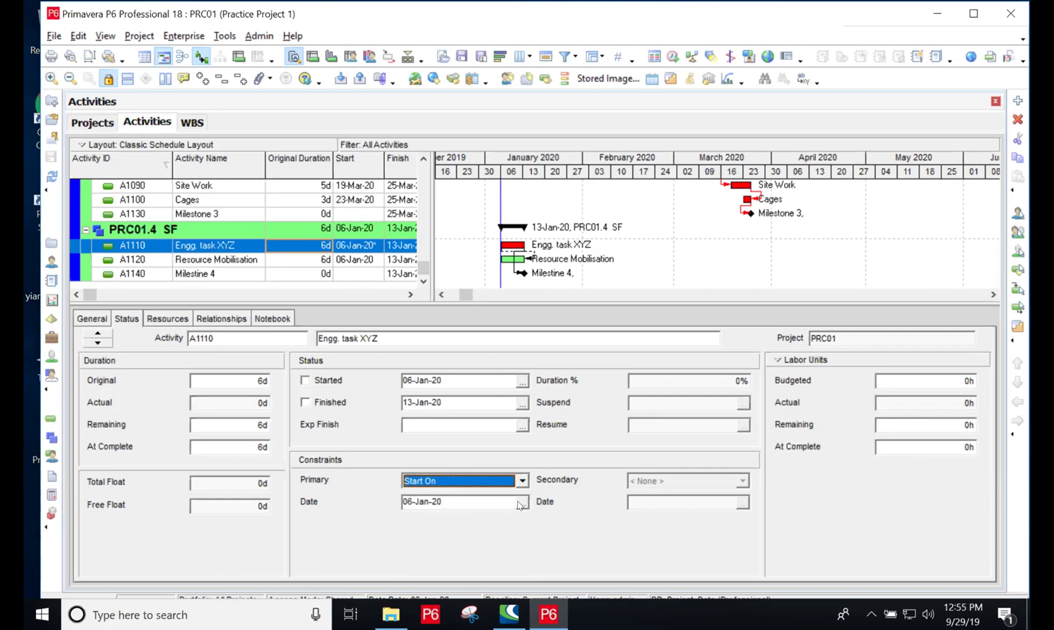
click(521, 502)
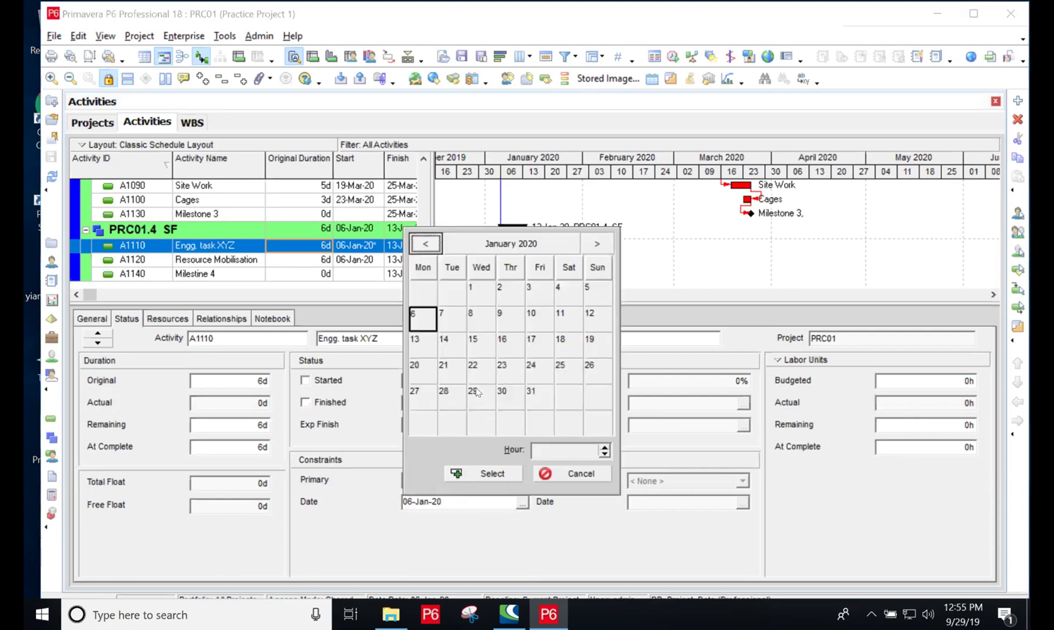
click(534, 376)
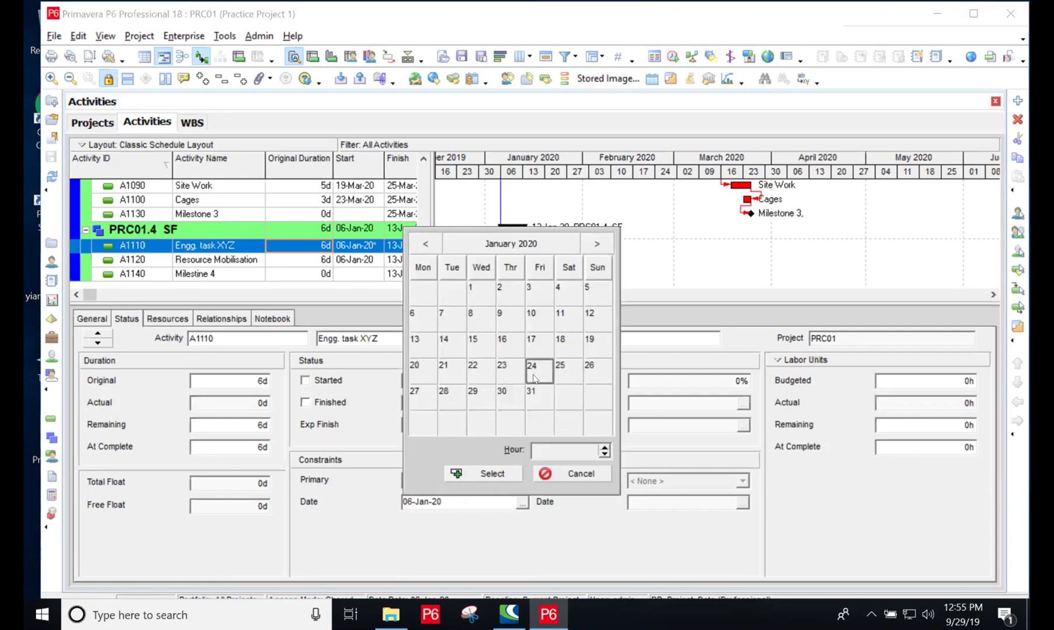
click(491, 471)
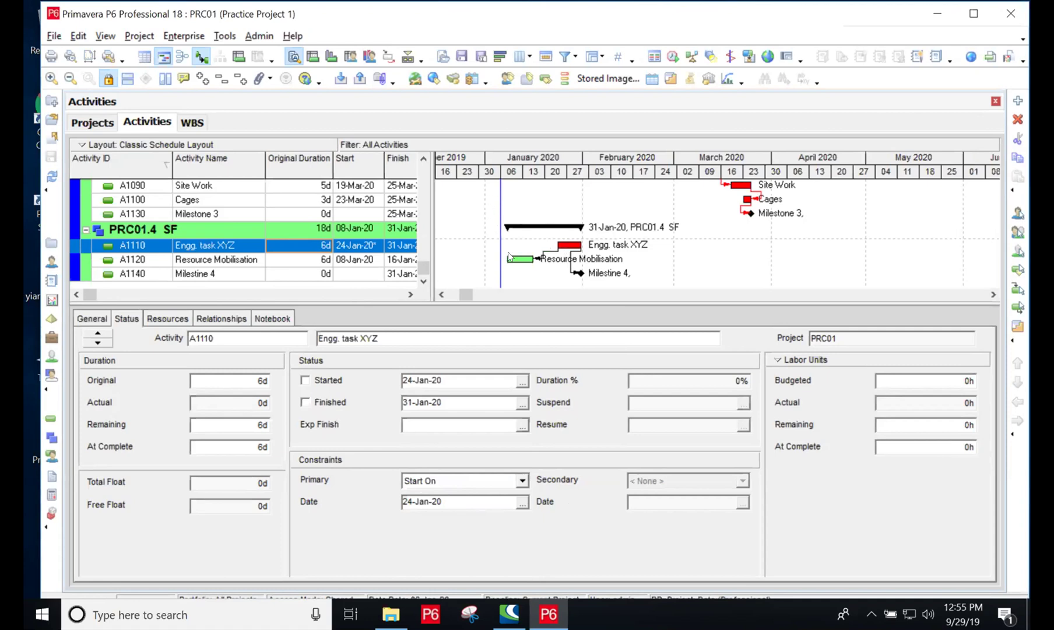
click(521, 480)
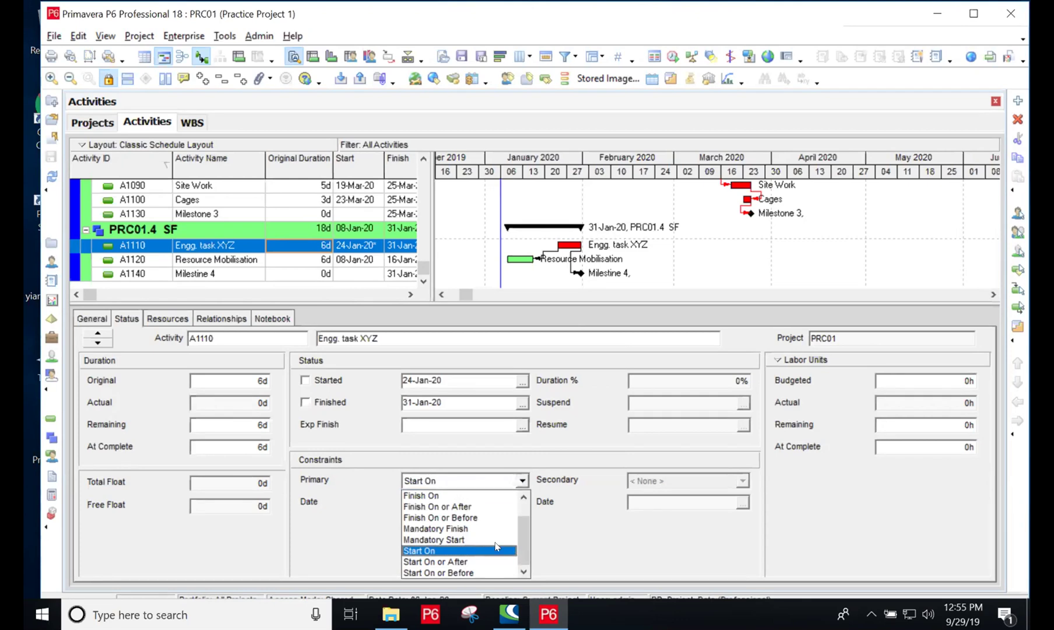
click(459, 562)
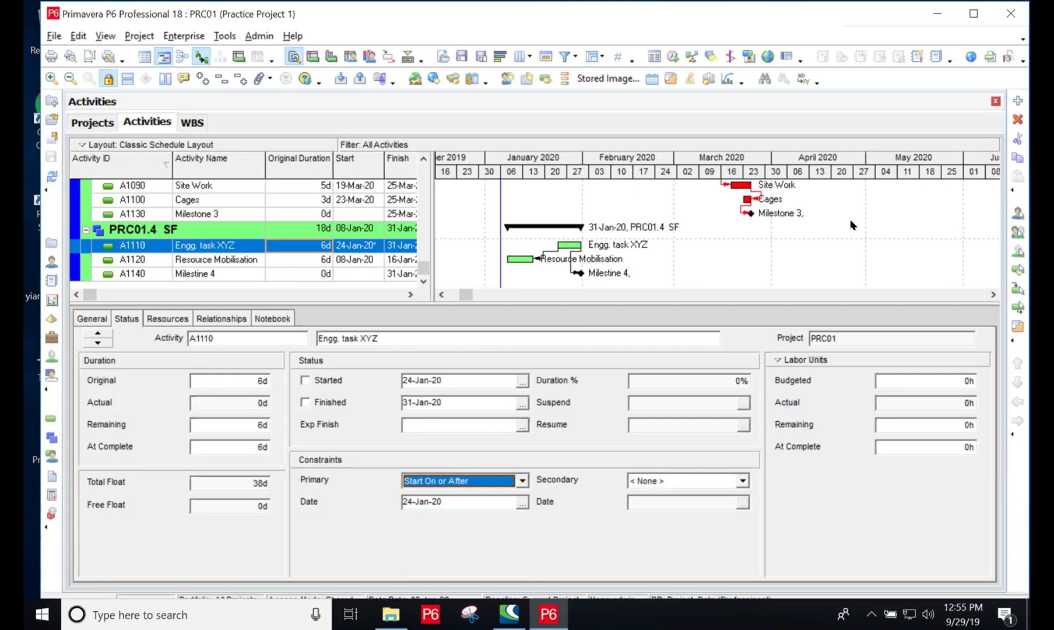
Step: Turn on the display of the Float bar in the Gantt chart's bar settings and check the PRC01.4 SF activities
click(852, 203)
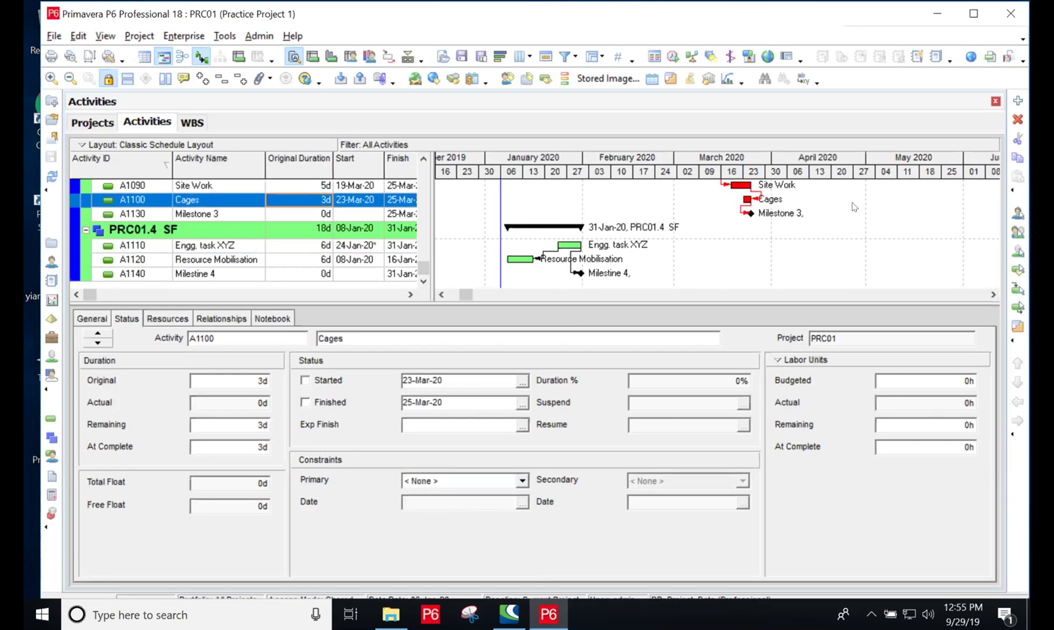
right_click(853, 206)
click(906, 237)
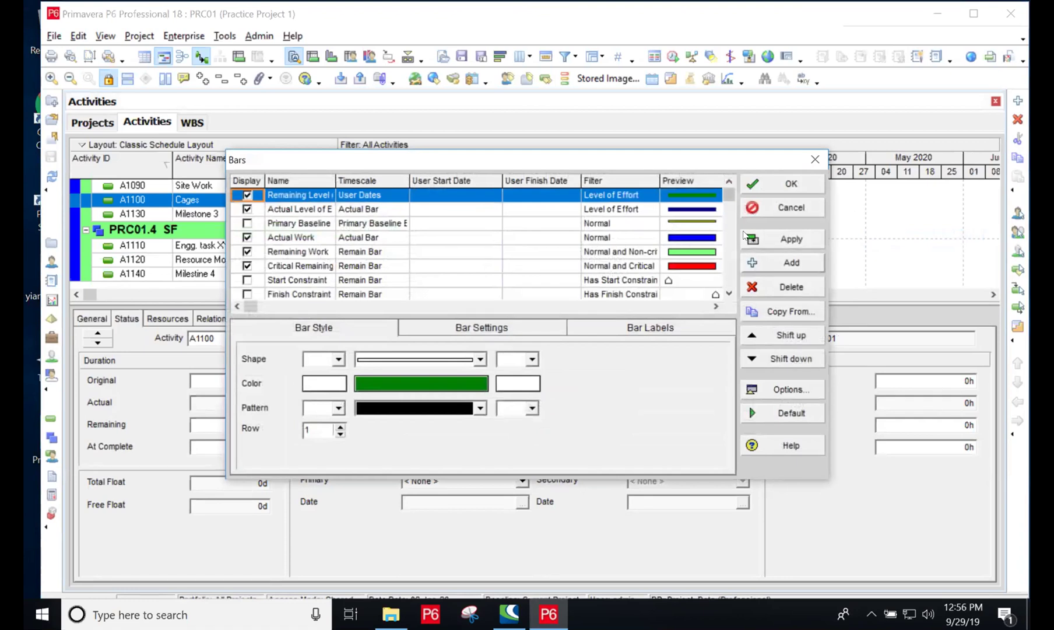
drag(730, 196, 737, 307)
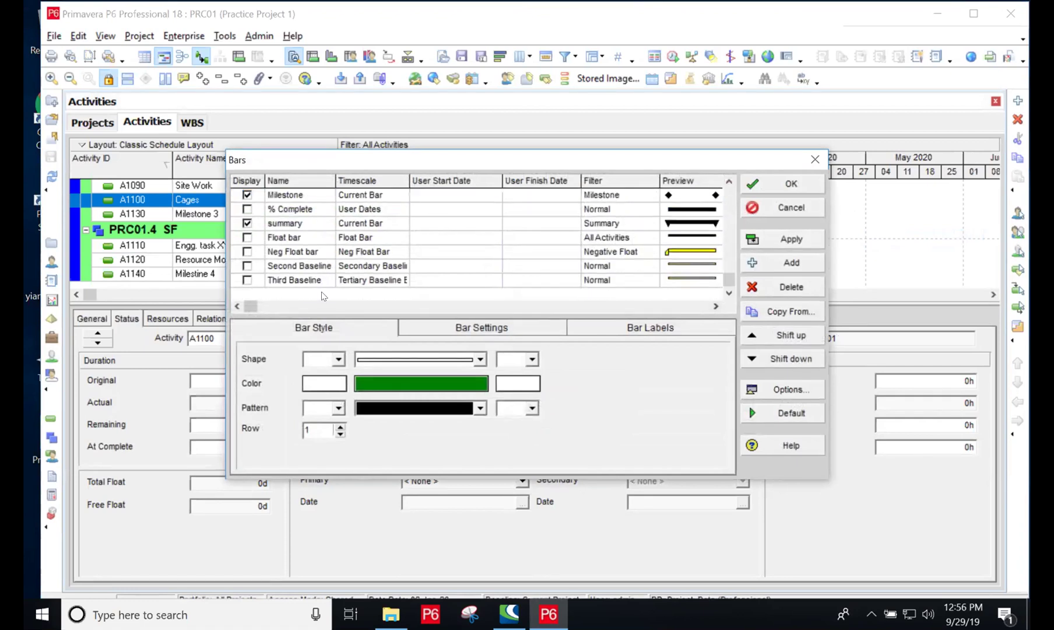
click(246, 236)
click(246, 237)
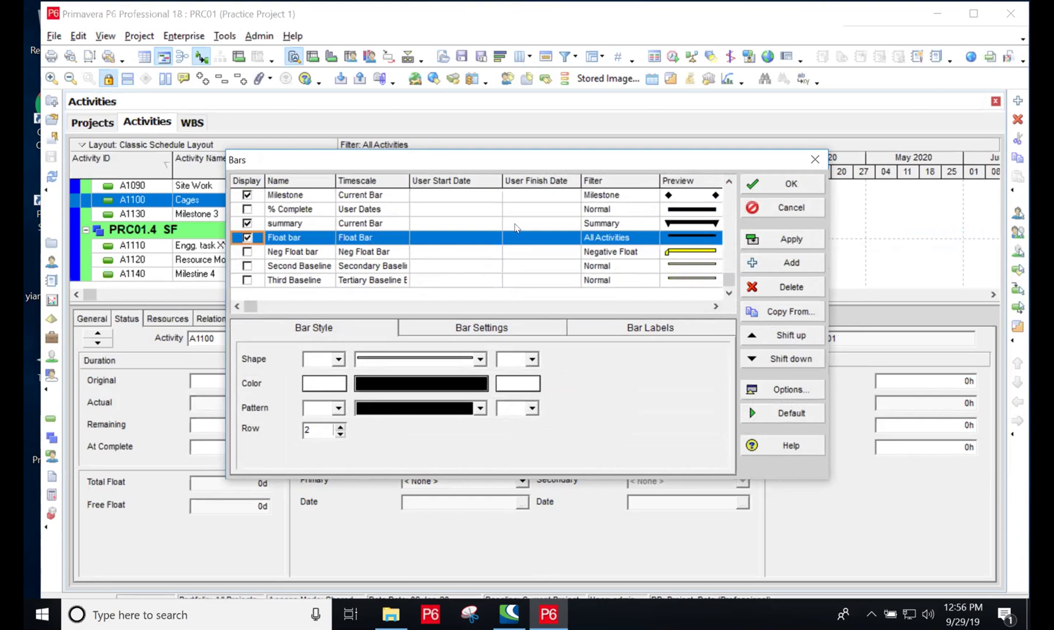
key(Return)
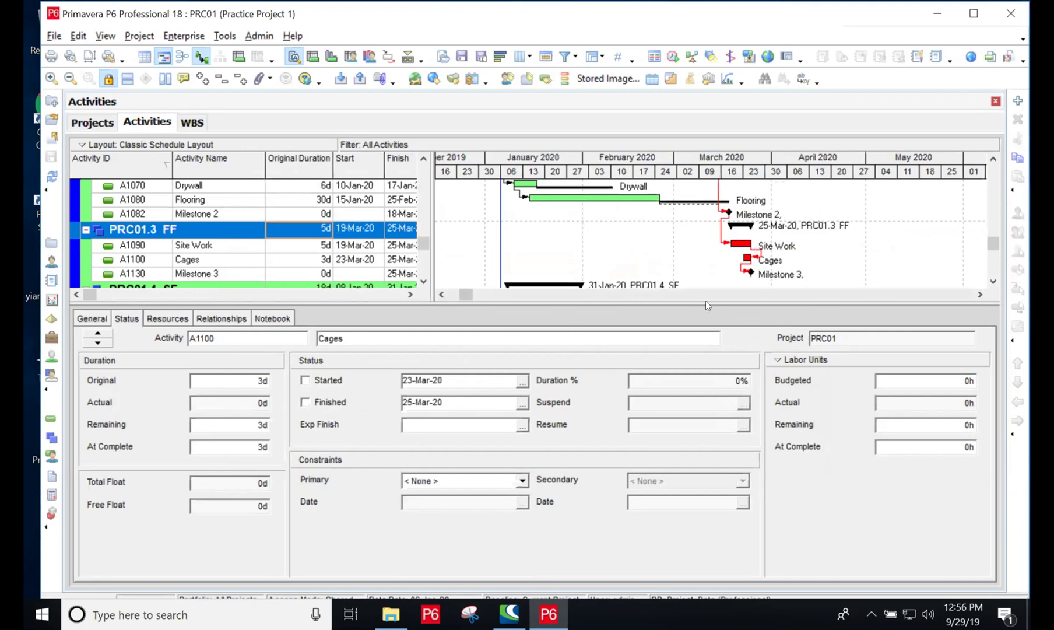
click(994, 282)
click(994, 283)
click(993, 283)
click(993, 283)
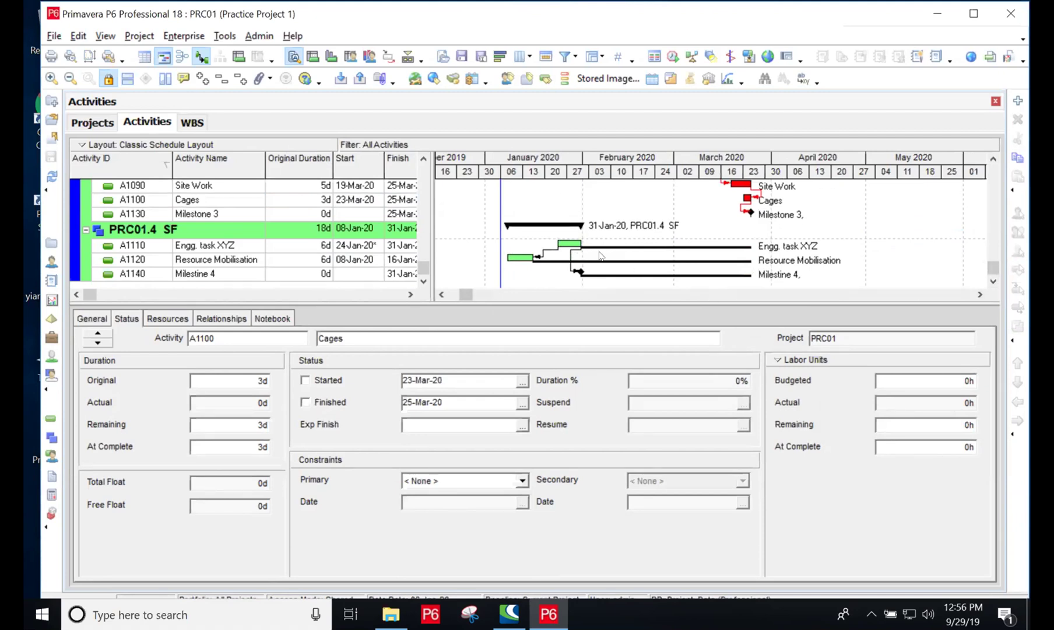
Step: Try Start On as the primary constraint of Engg. task XYZ and return it to Start On or After
click(231, 248)
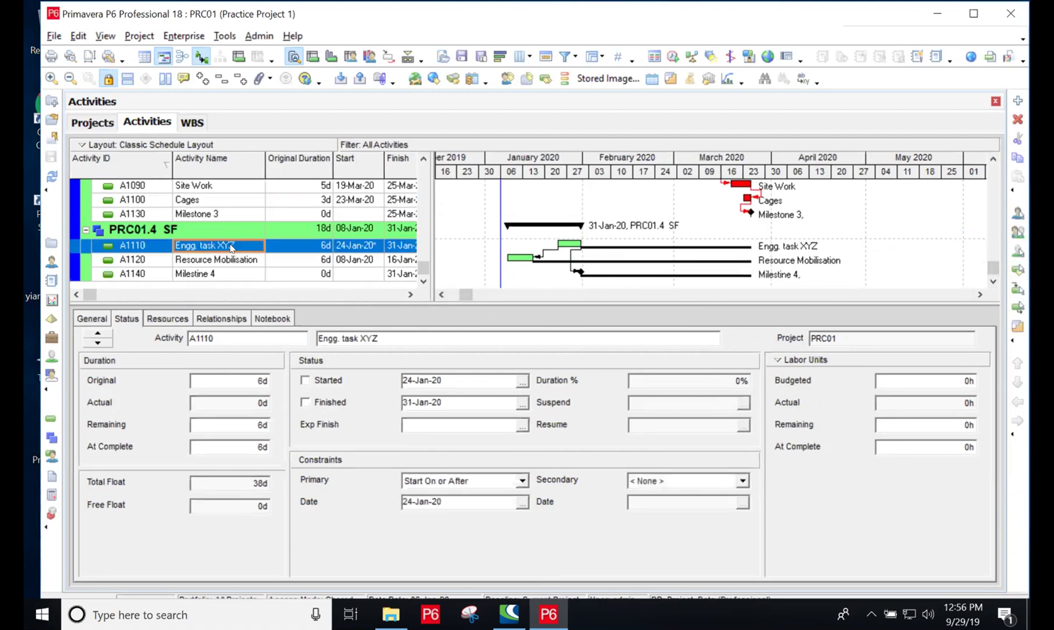
click(522, 480)
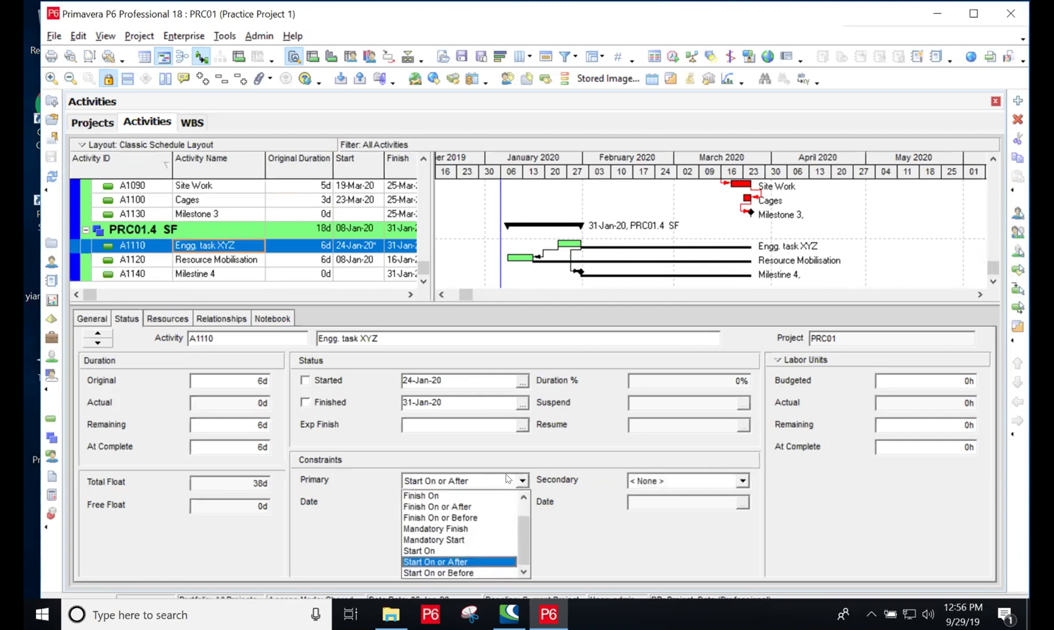
click(418, 551)
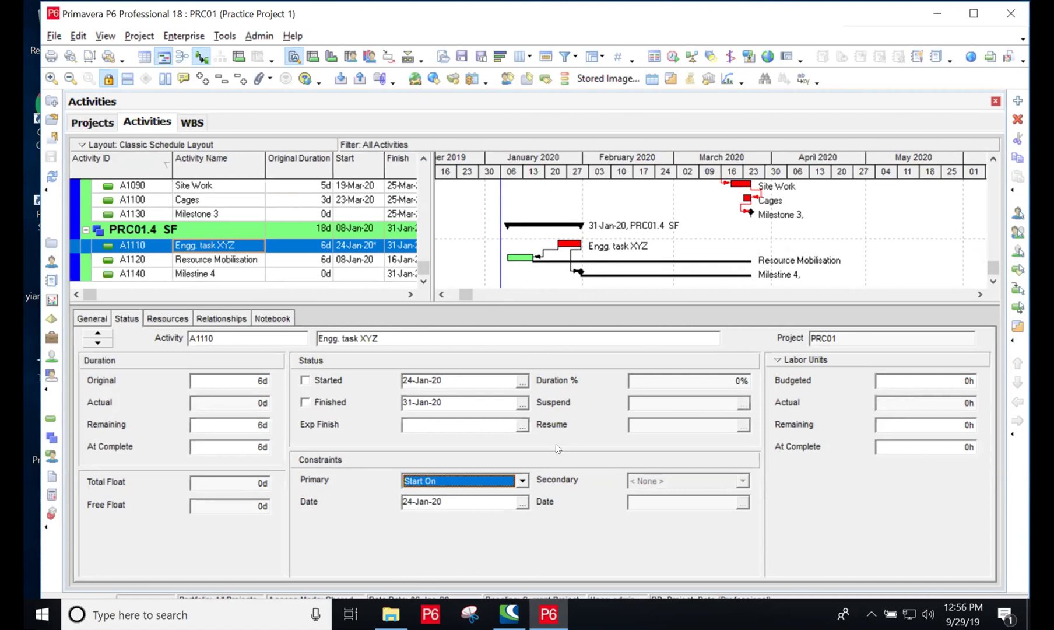
click(522, 480)
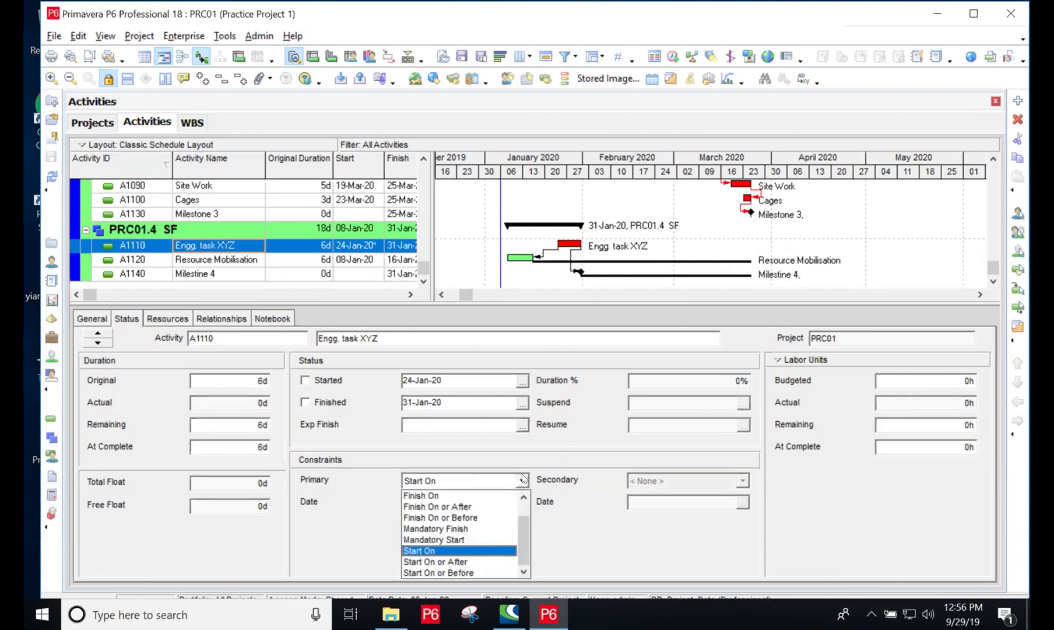
click(437, 562)
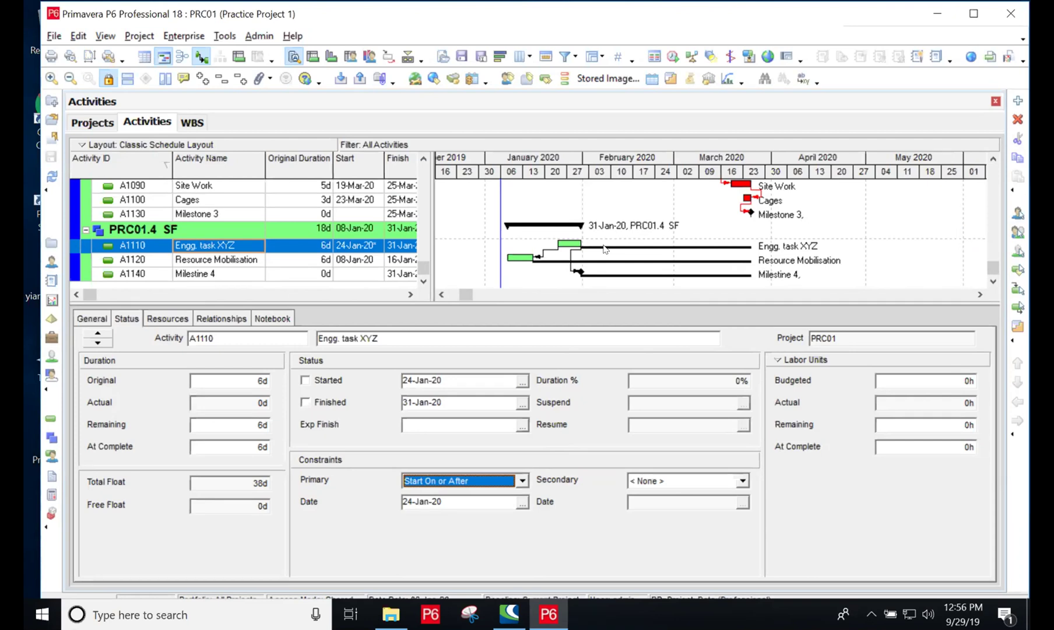
Step: Set the primary constraint of Engg. task XYZ to Start On, and select the Cages activity
click(521, 480)
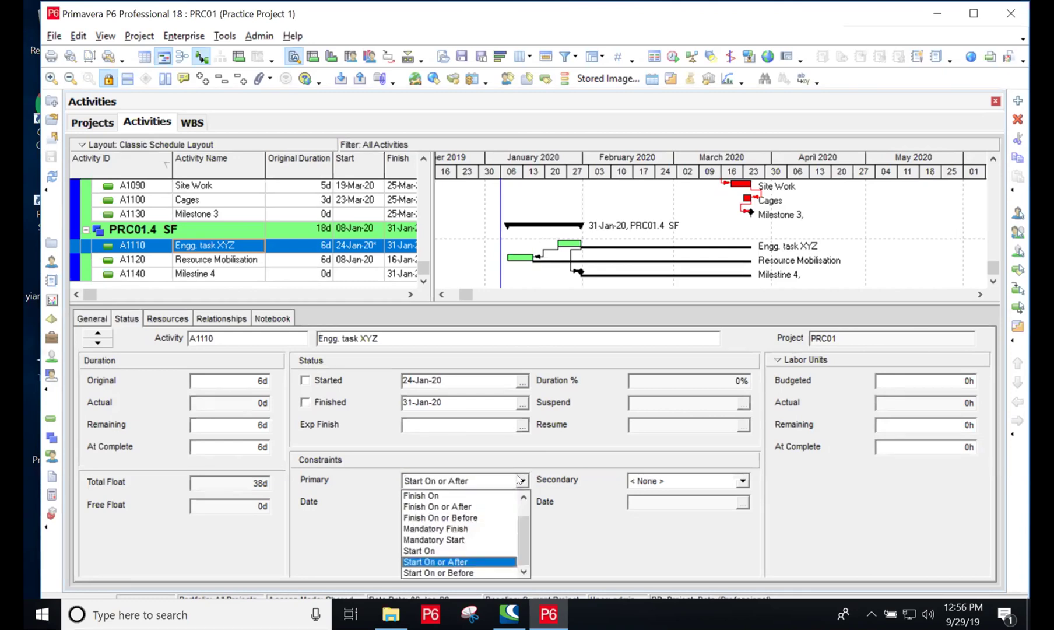
click(421, 550)
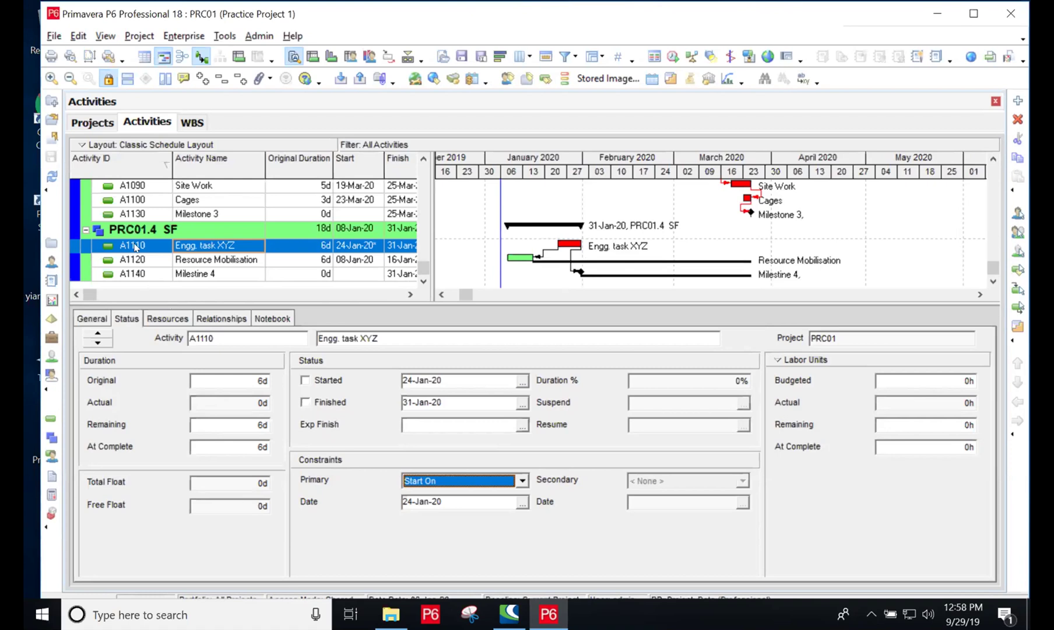
click(187, 201)
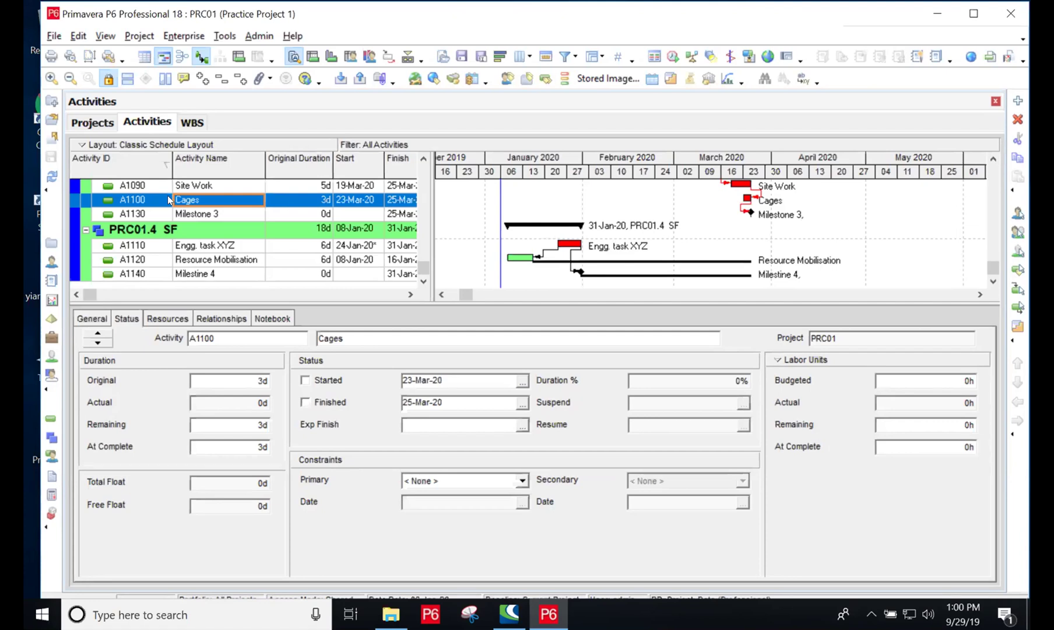
Step: Set the primary constraint of the Roofing activity in PRC01.1 FS to Start On or After
drag(495, 326, 512, 467)
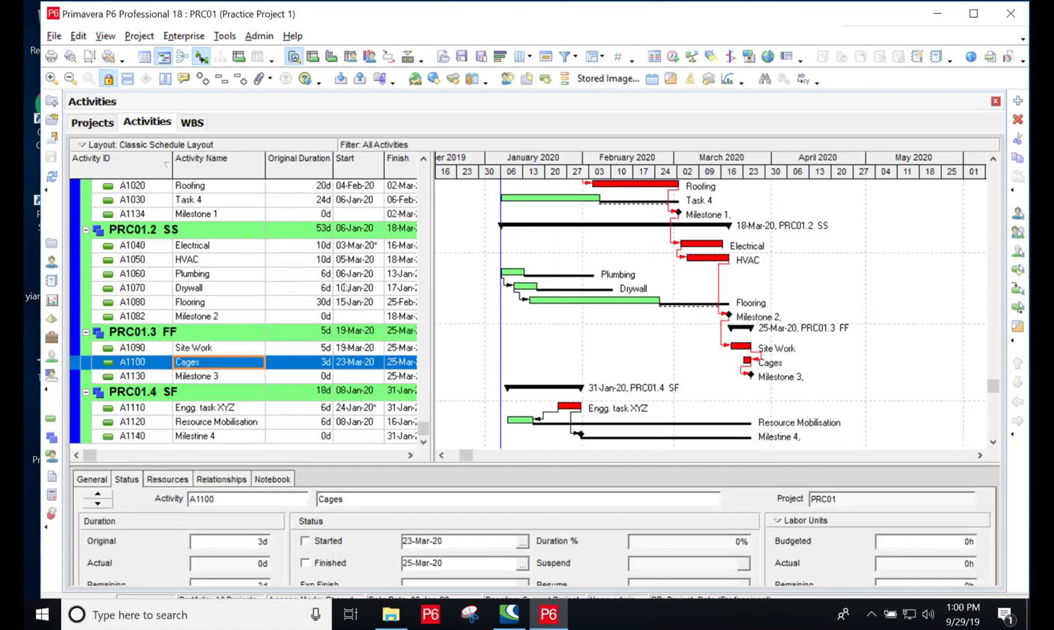
click(994, 161)
click(993, 161)
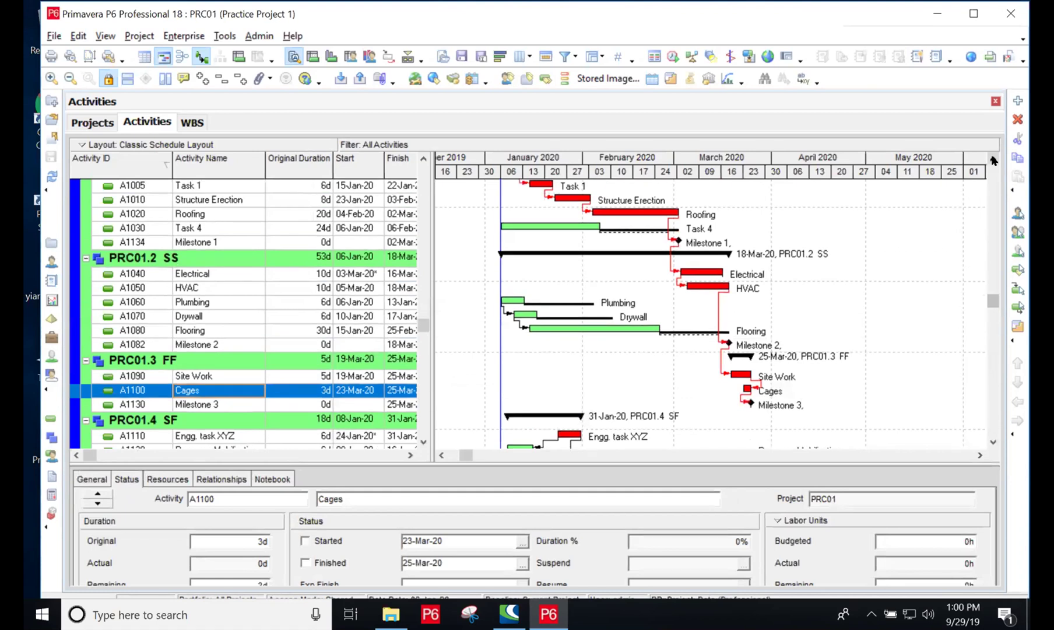
click(994, 161)
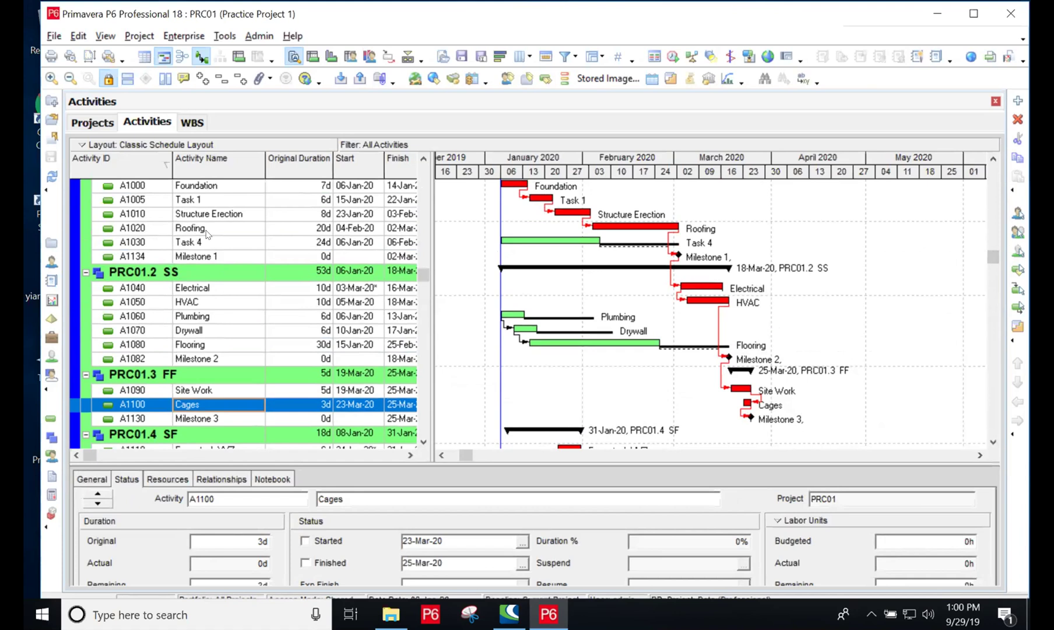
click(242, 229)
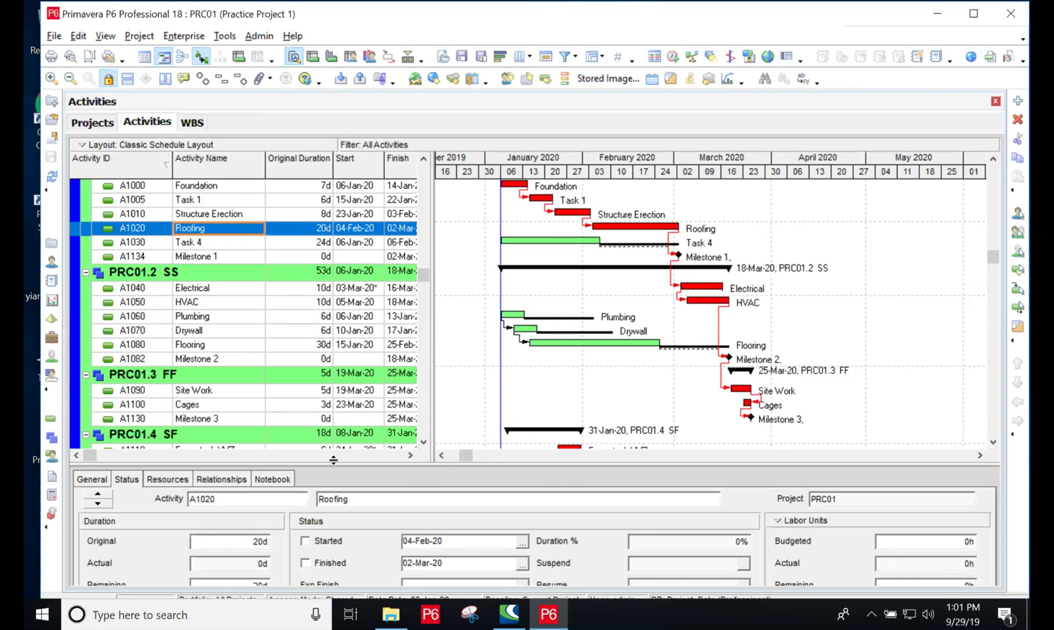
drag(351, 344, 358, 341)
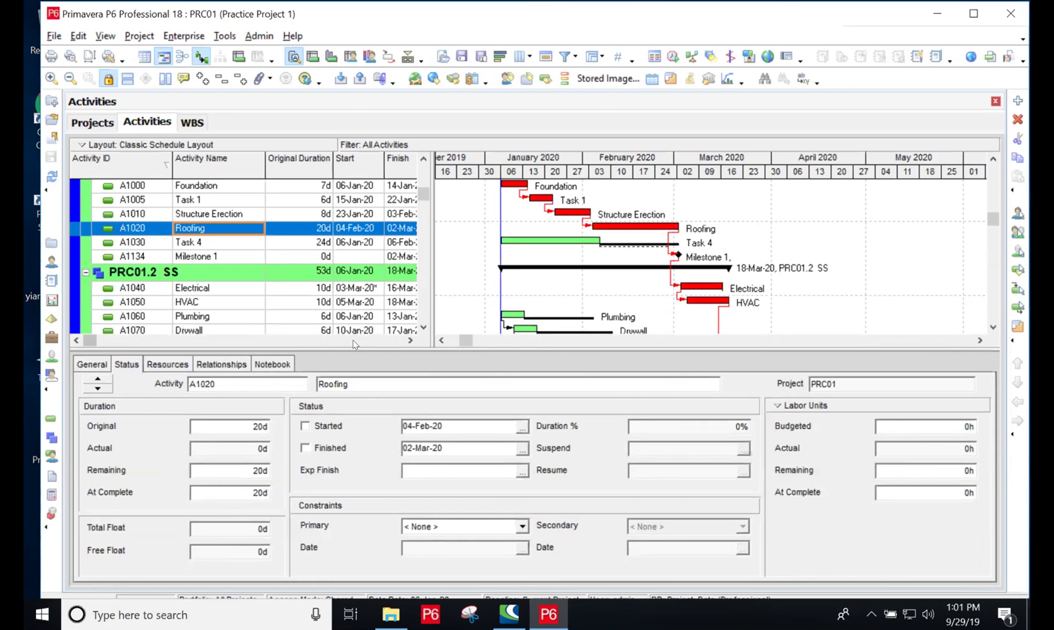
click(407, 421)
click(522, 526)
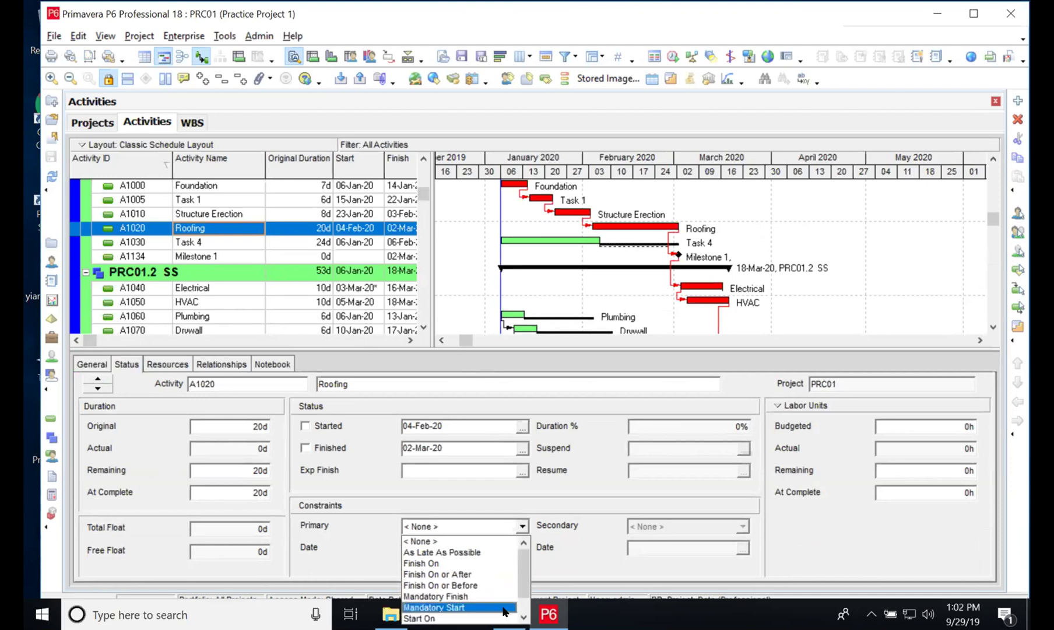
click(523, 615)
click(524, 616)
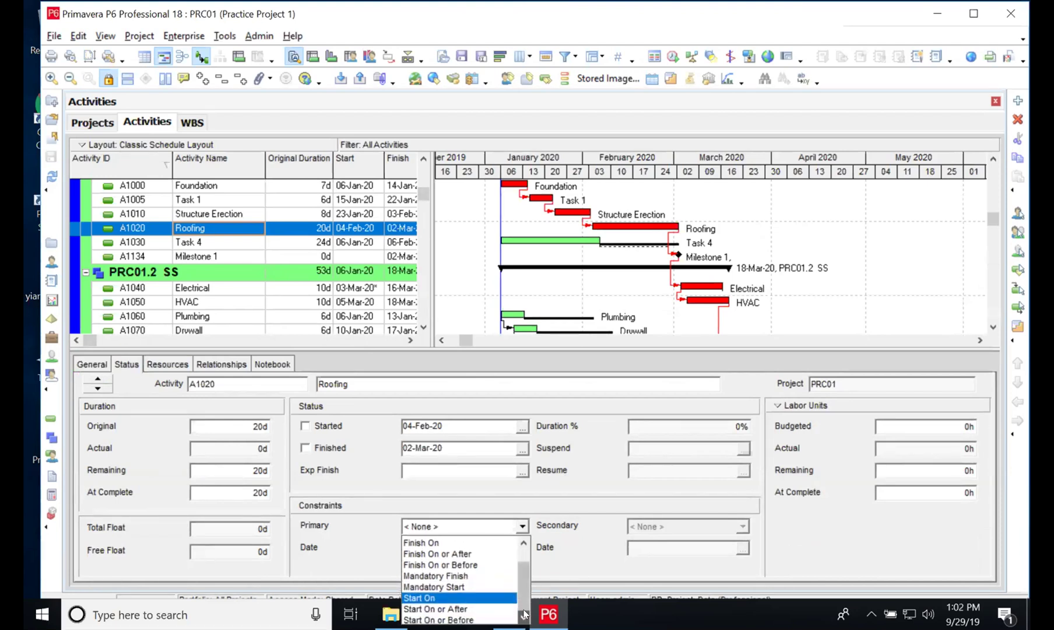
click(449, 608)
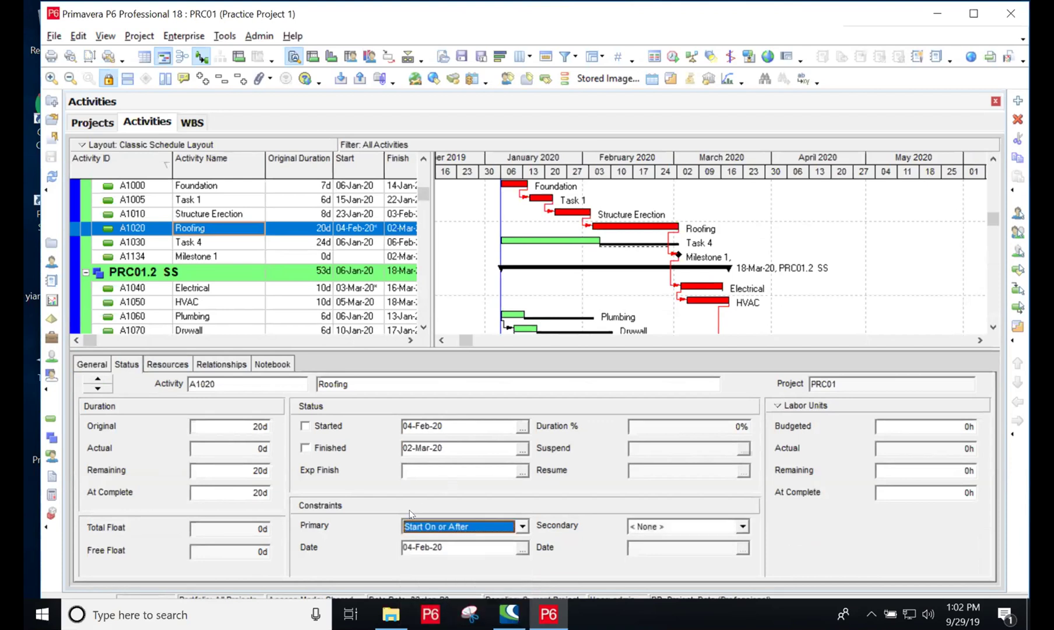
Step: Set Roofing's primary constraint date to 07-Feb-20 and apply it to the schedule
click(409, 547)
key(BackSpace)
text(7)
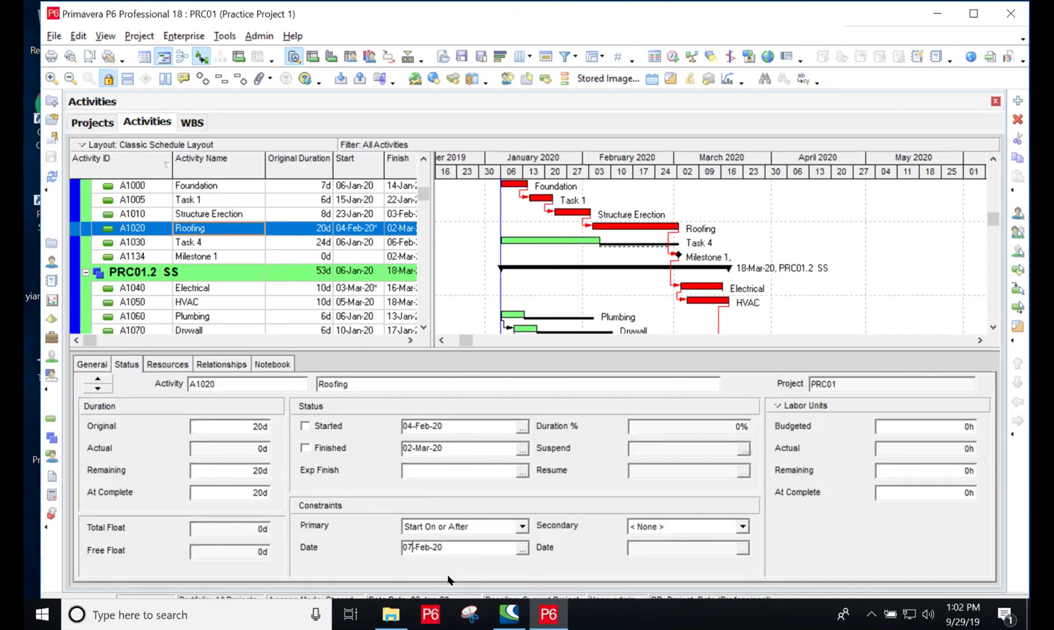
click(470, 304)
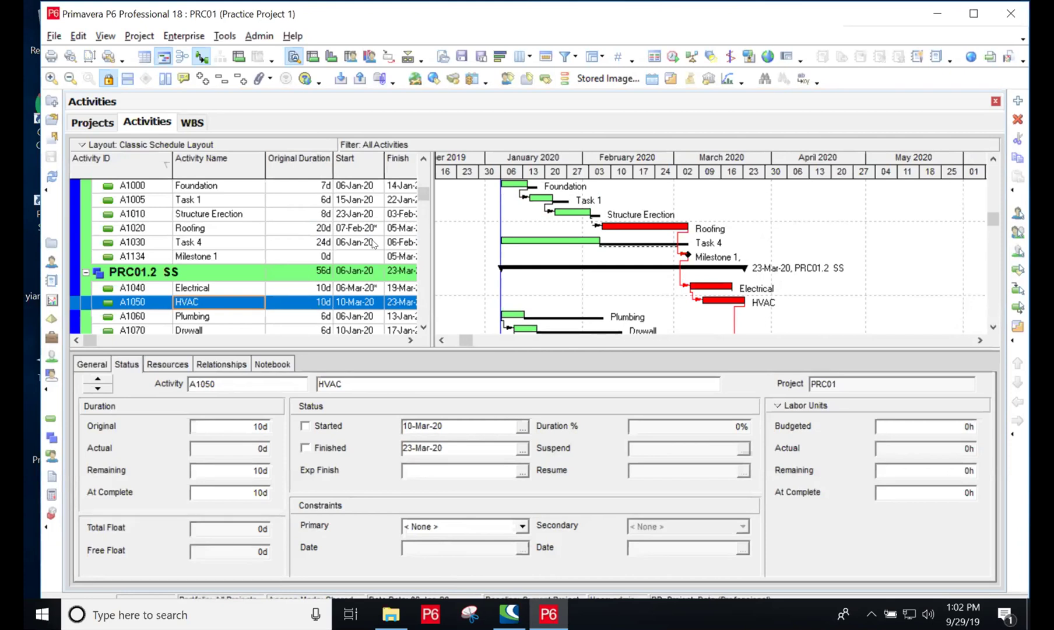
Step: Examine the Roofing bar on a daily timescale and check the lag of its Structure Erection predecessor relationship
click(229, 229)
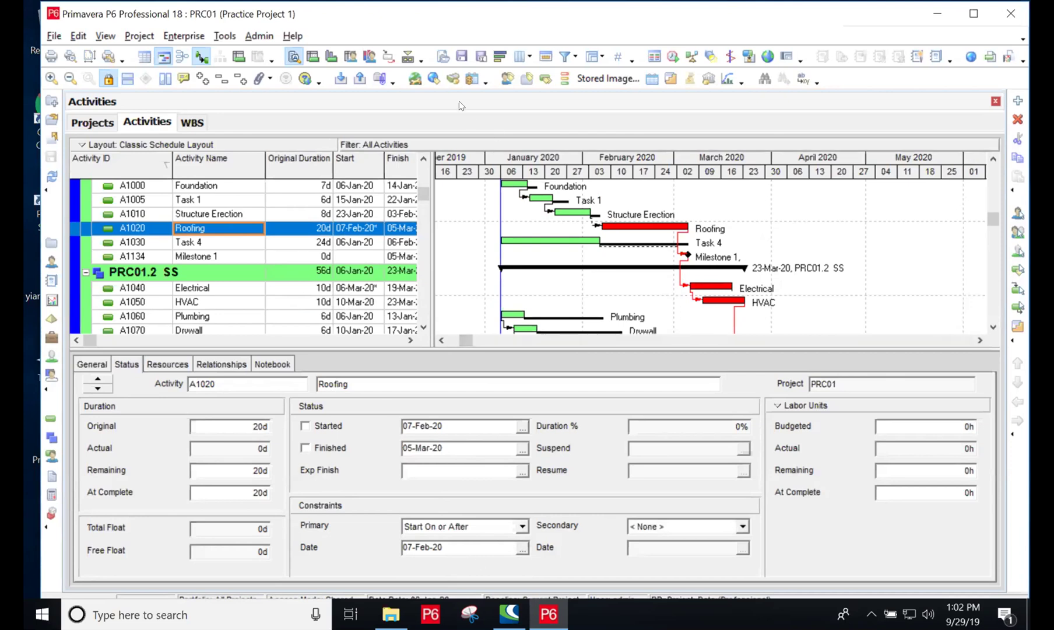
click(49, 76)
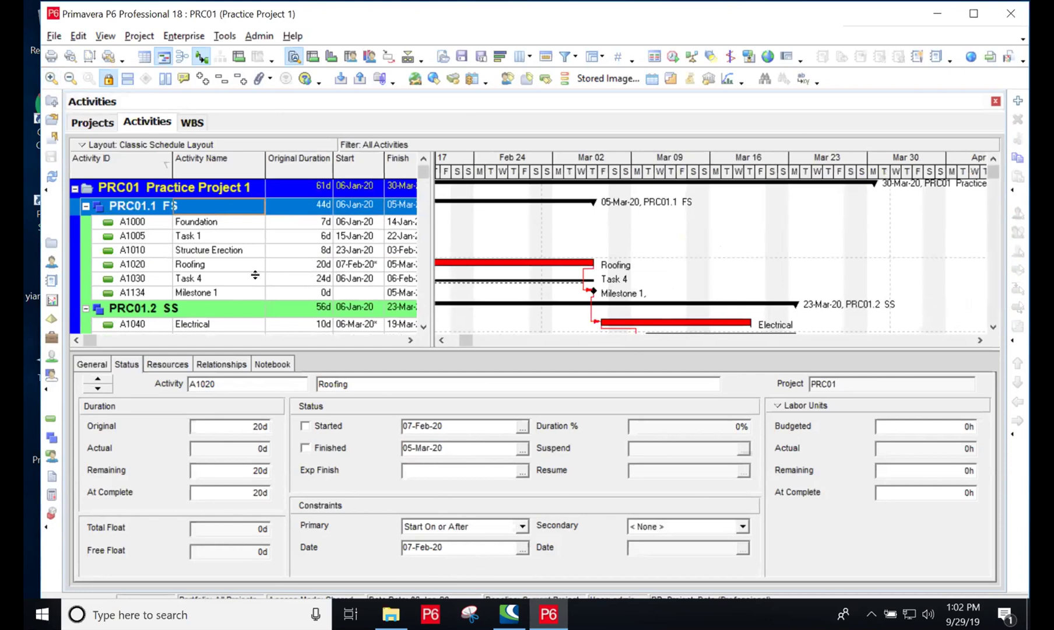
click(224, 267)
double_click(665, 263)
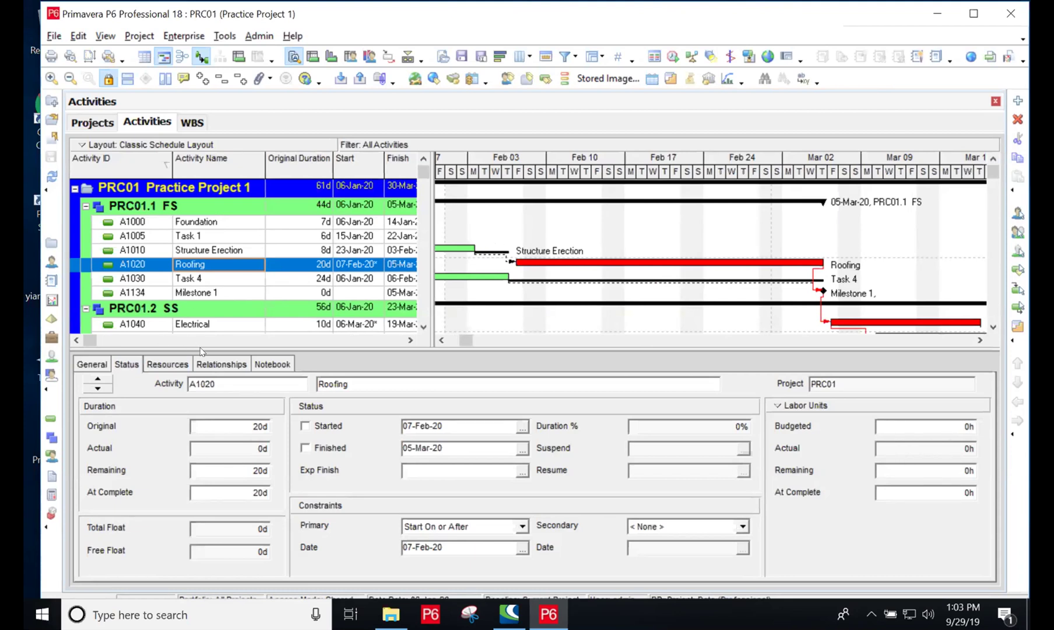
click(217, 363)
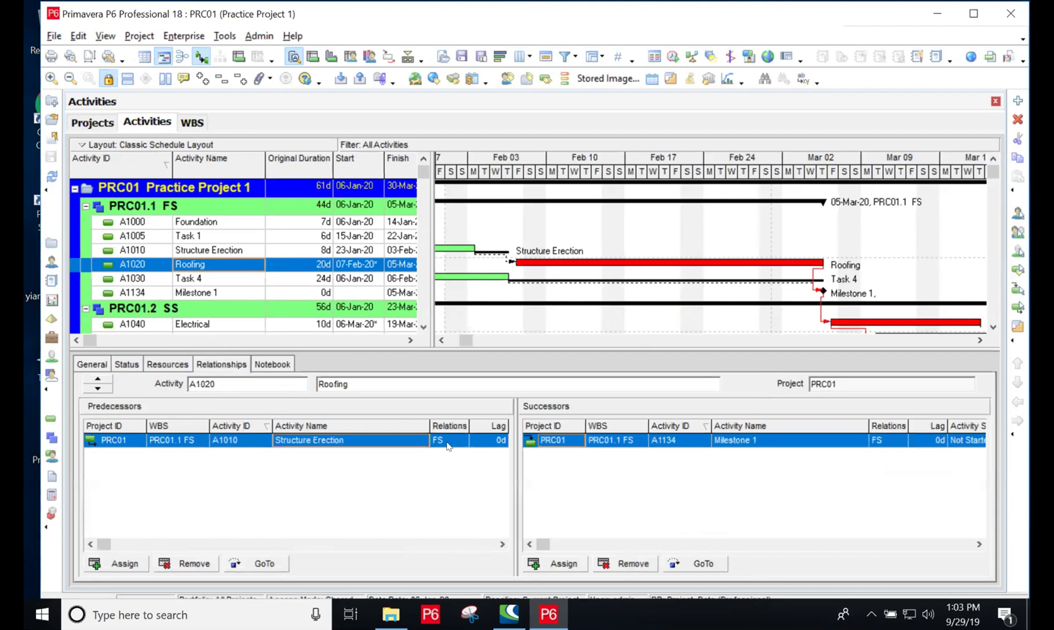
click(487, 440)
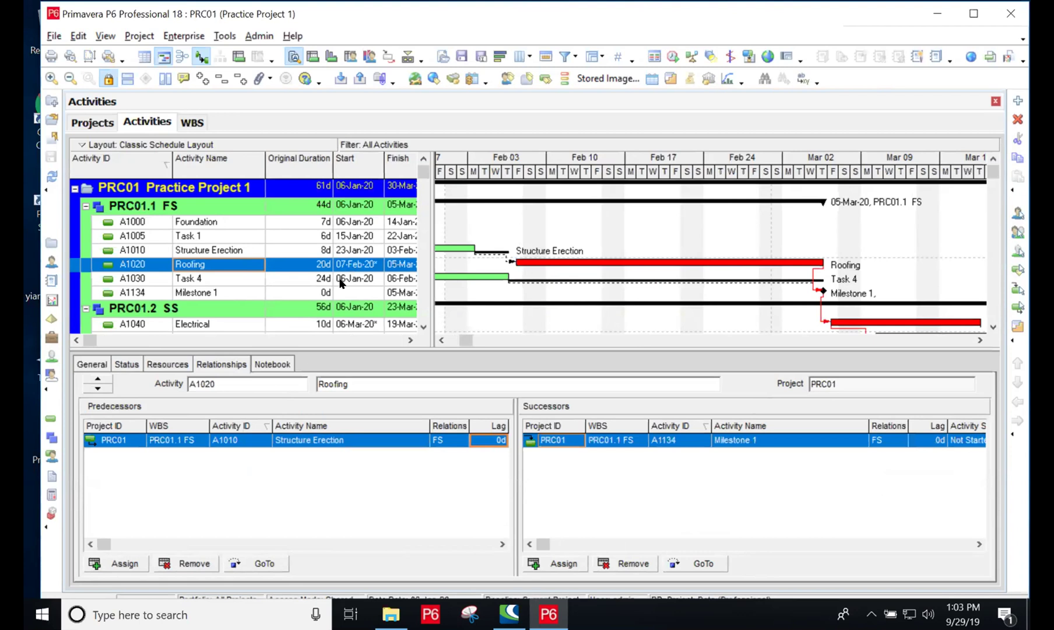
Step: Try original durations of 9, 10, 11, 12 and 13 days in turn for the Structure Erection activity
click(277, 251)
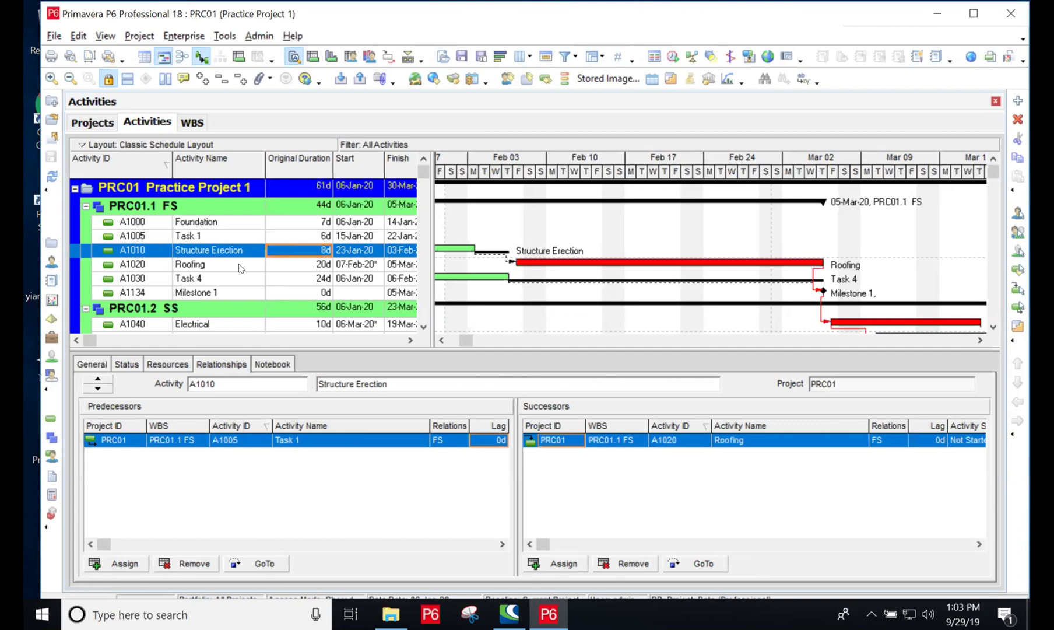
text(9)
key(Return)
text(10d)
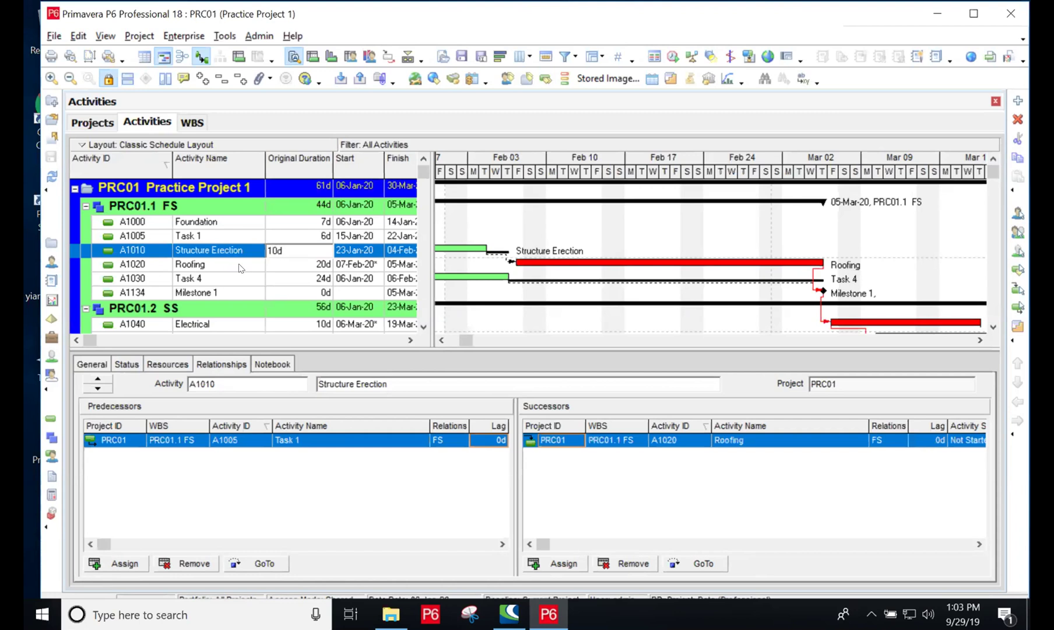
key(Return)
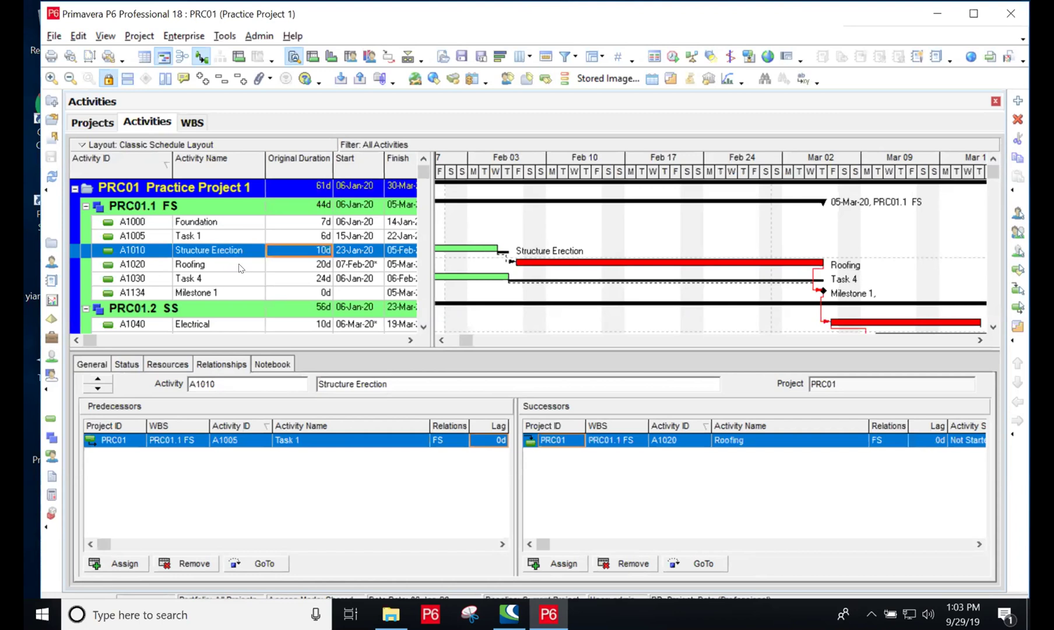
text(11)
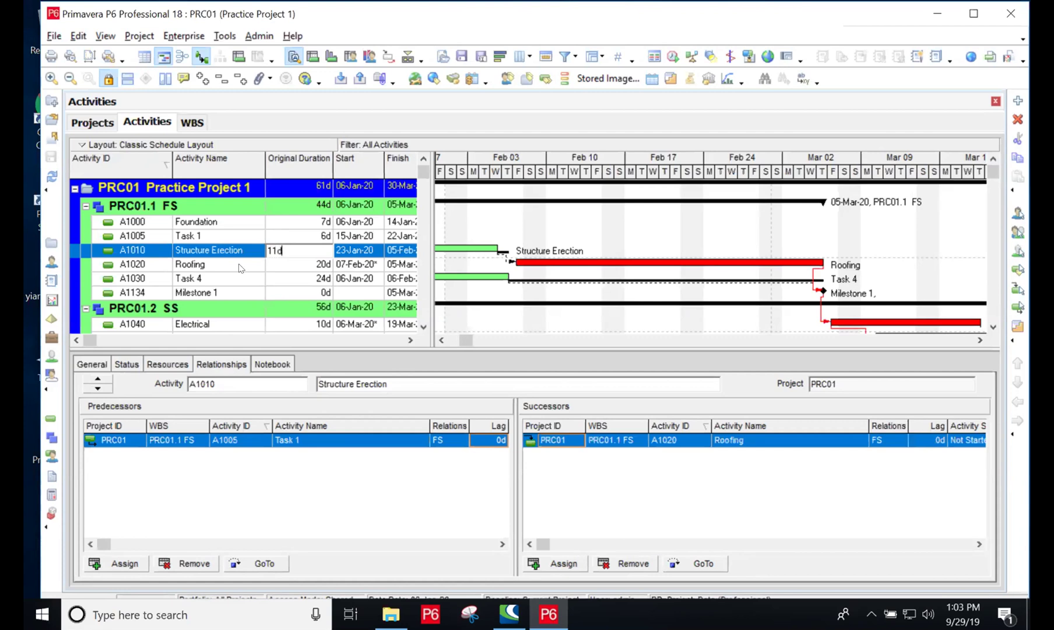
key(Return)
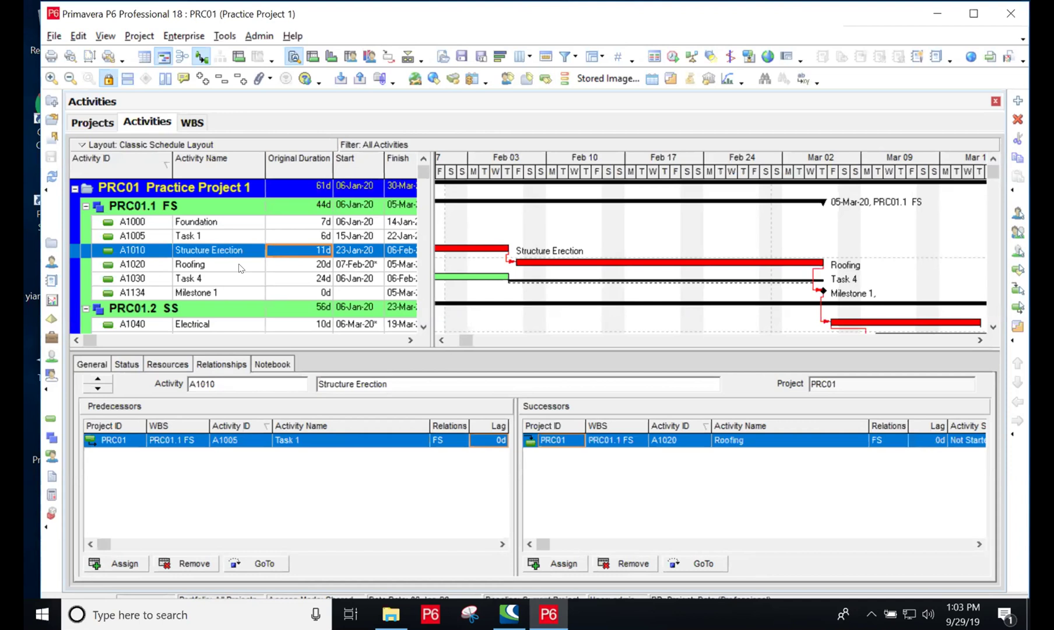
text(12d)
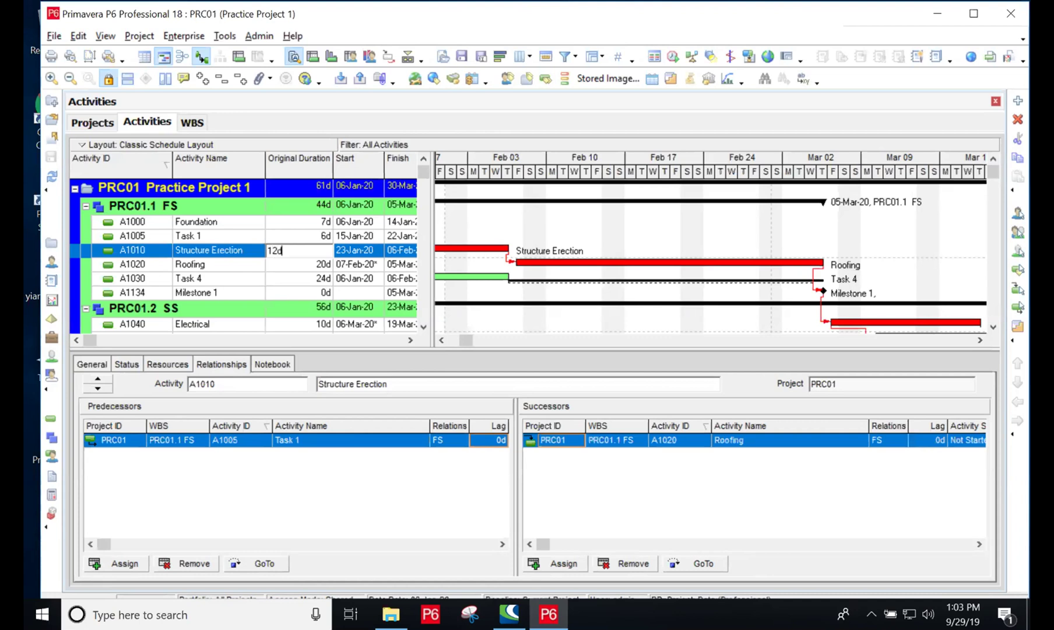
key(Return)
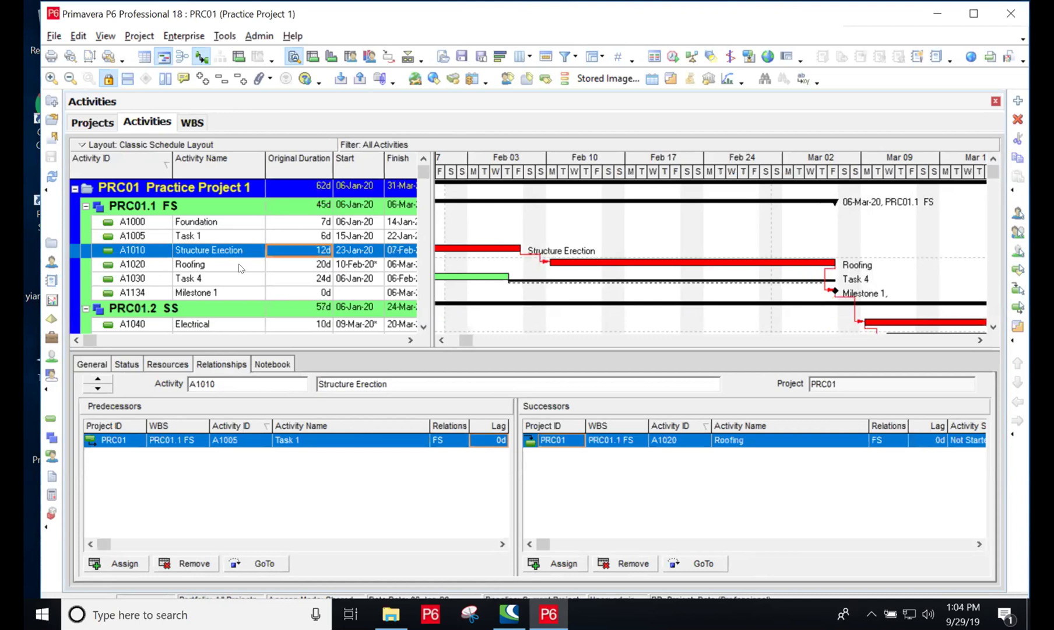
text(13d)
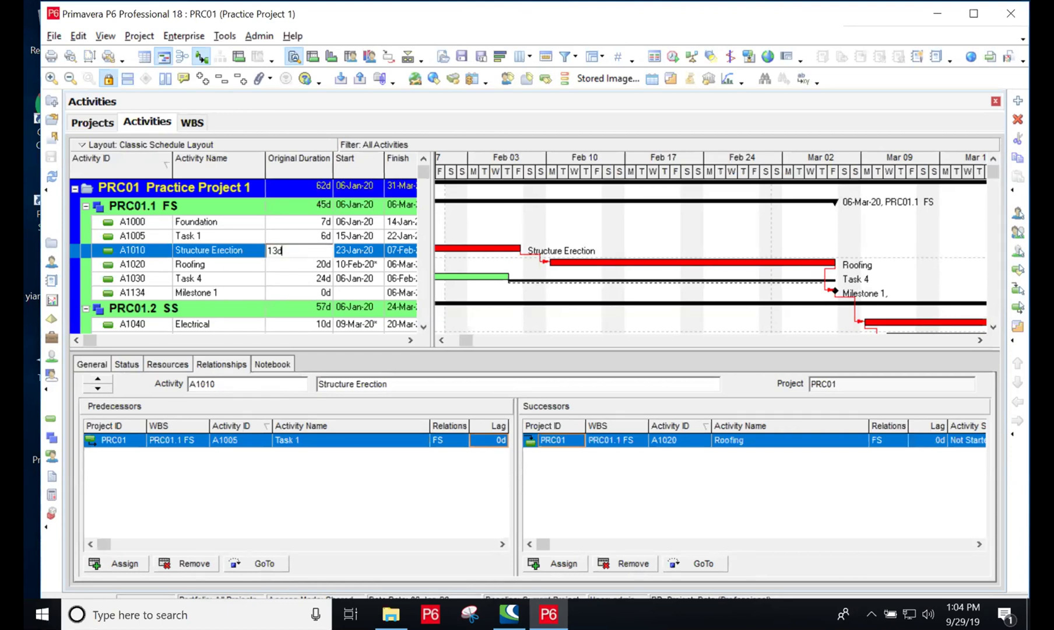
key(Return)
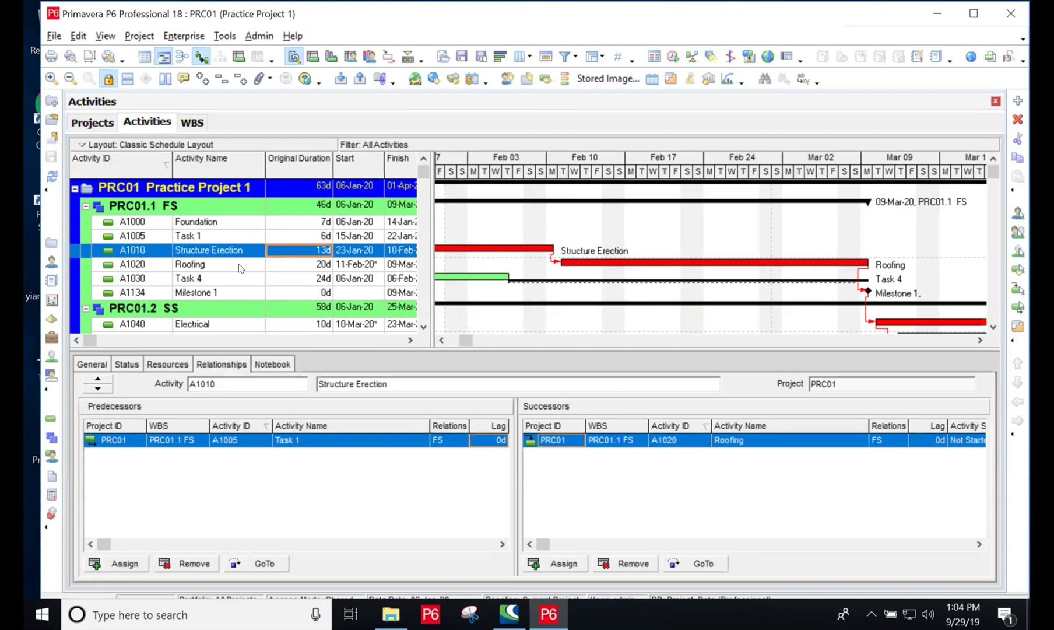
Step: Set the original duration of Structure Erection to 7 days and check Roofing's constraint settings
text(7d)
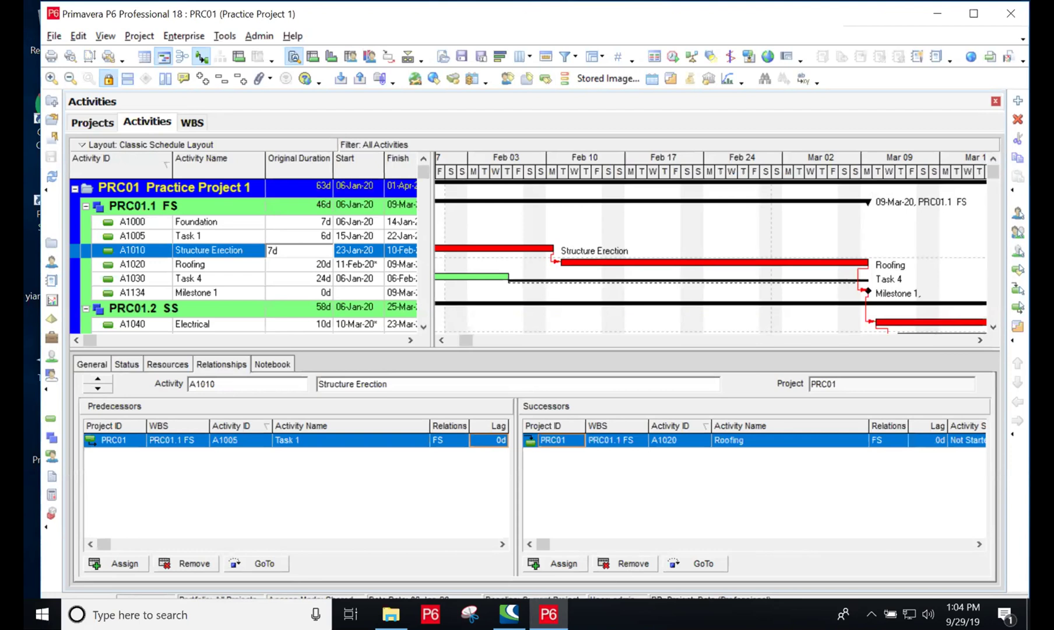
key(Return)
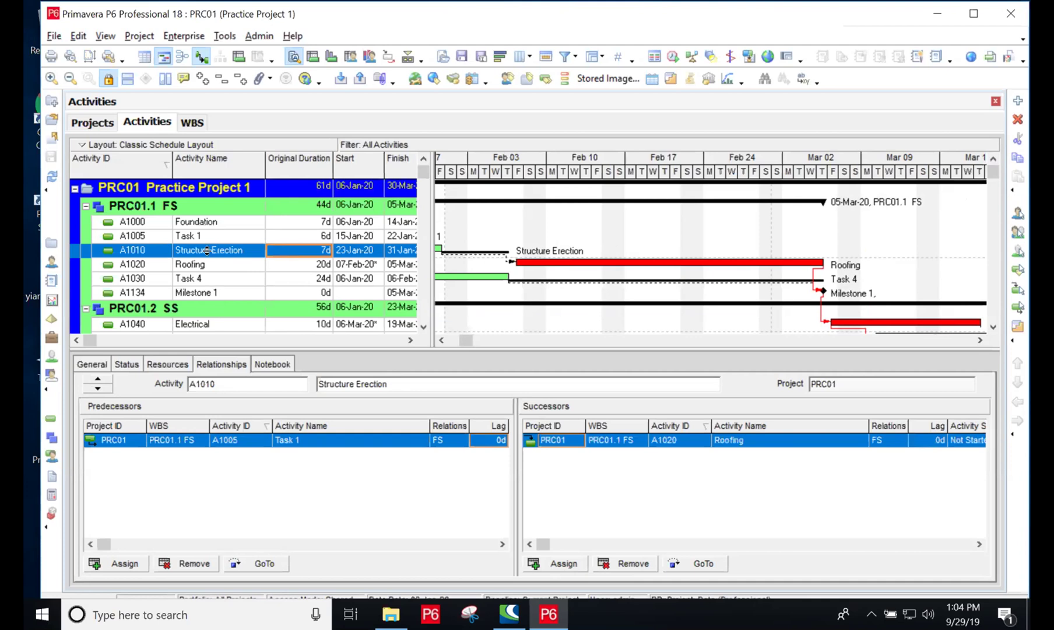
click(218, 264)
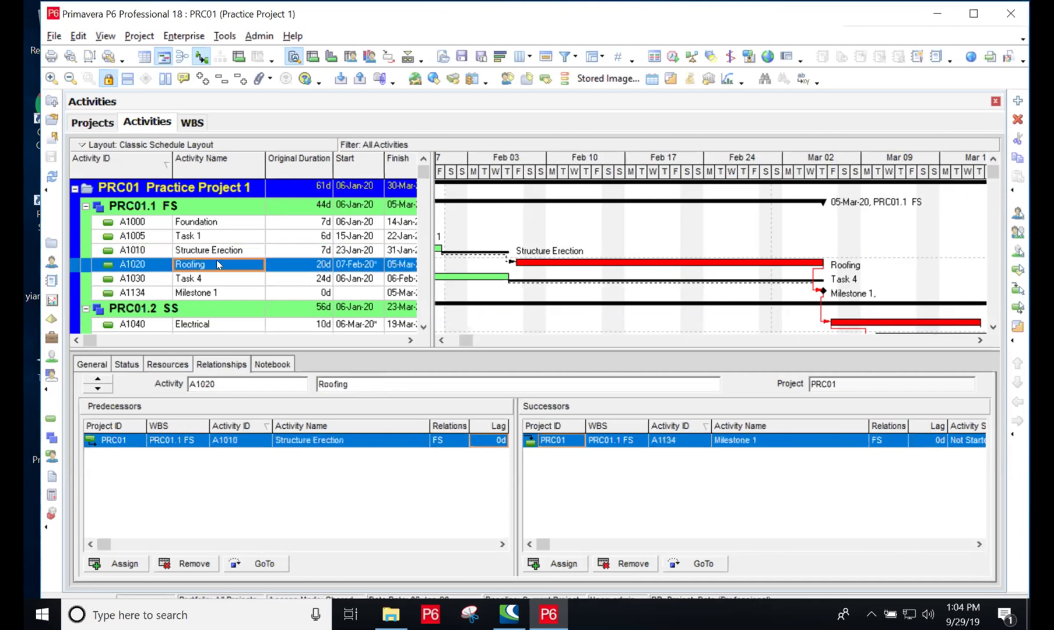
click(128, 364)
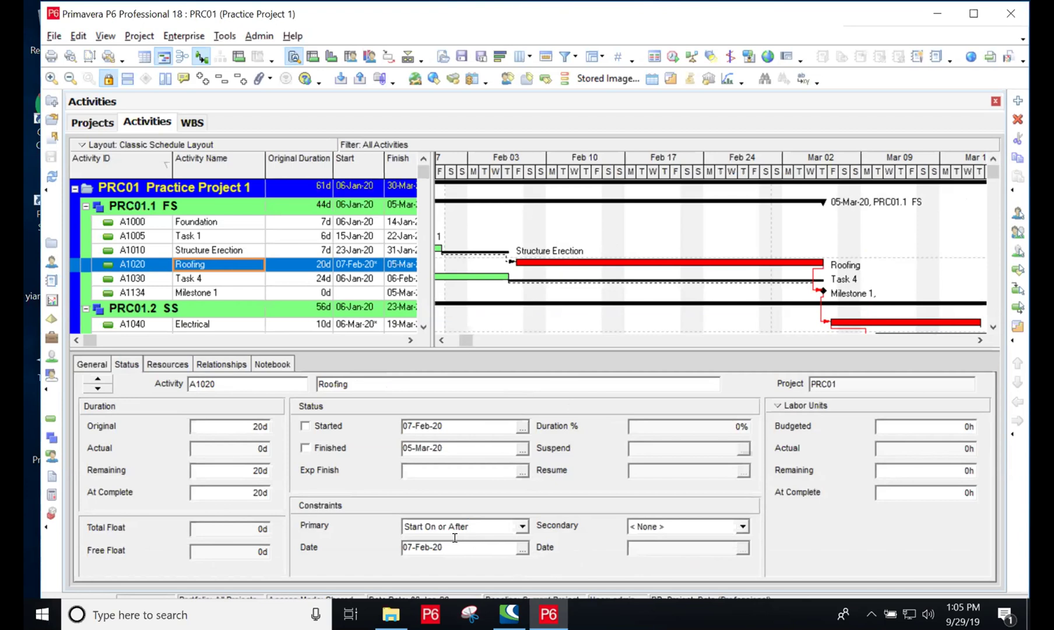
Step: Assign the Constraints notebook topic to the Roofing activity
click(274, 367)
click(122, 562)
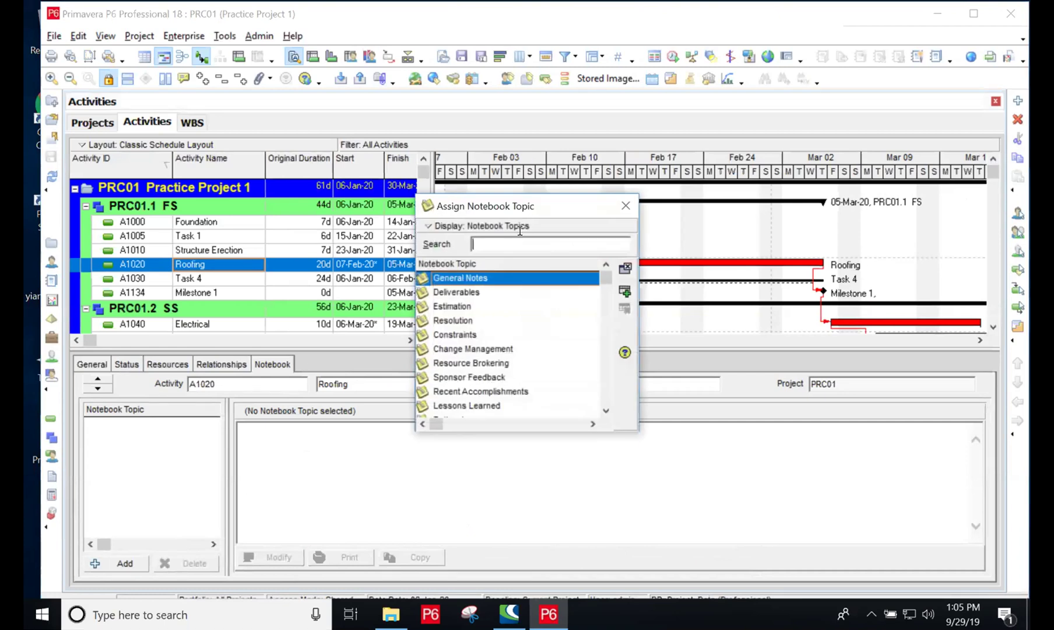
click(468, 337)
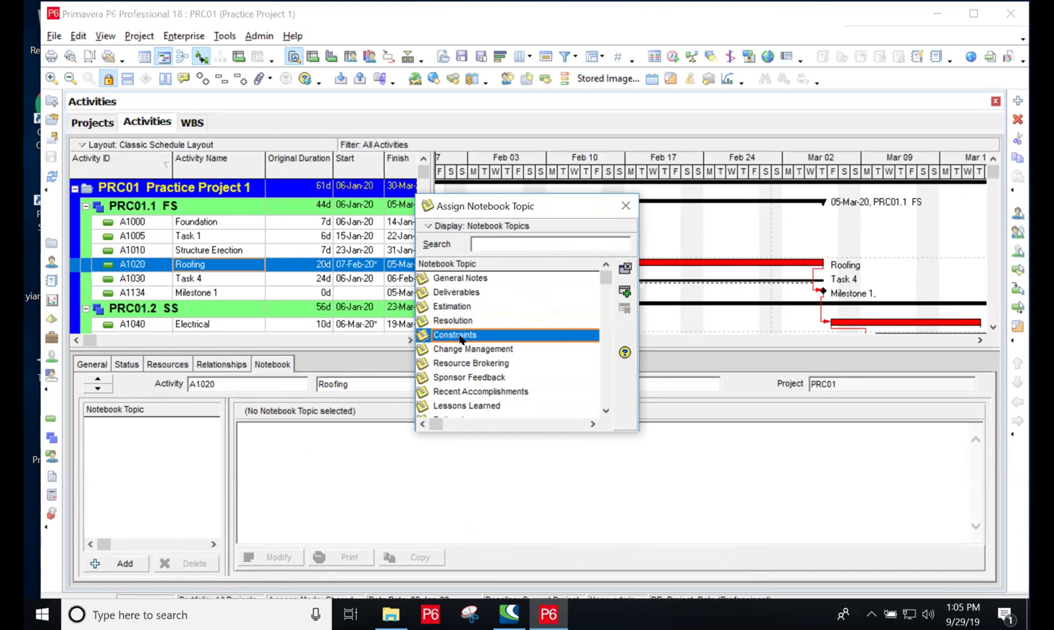
click(624, 293)
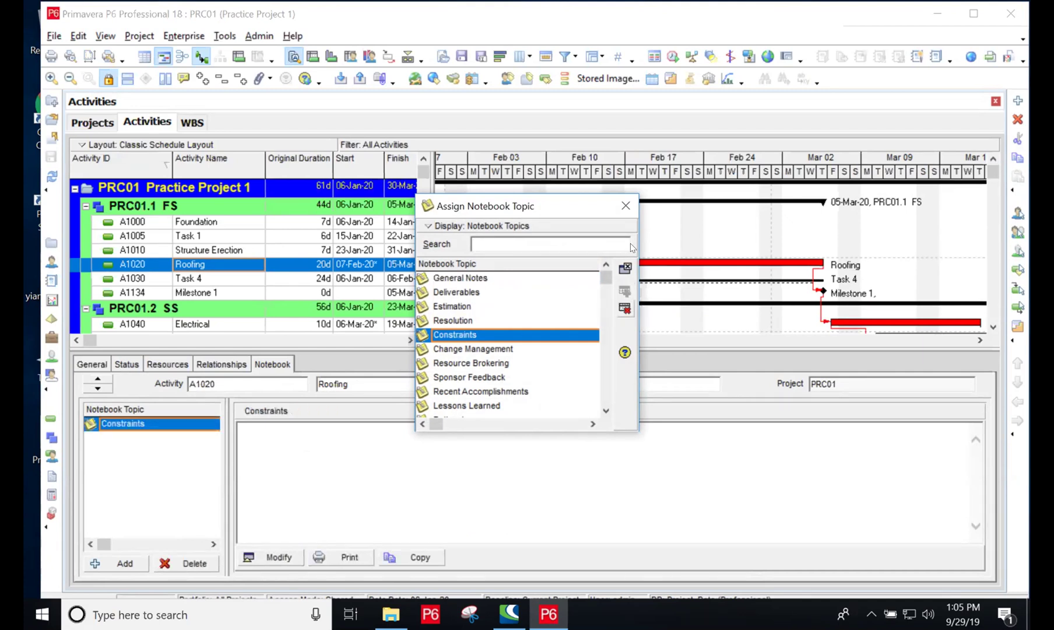
click(626, 206)
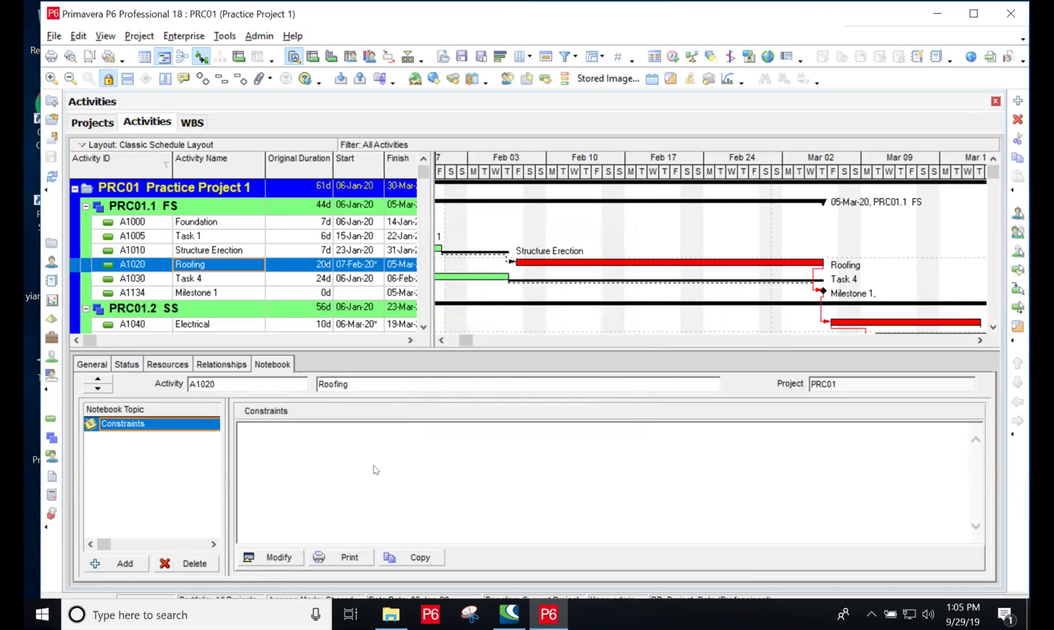
Step: Write in Roofing's Constraints note: "the equipment to do tjis task would be available on or after 7th feb 2020, so we put this constraint"
click(280, 557)
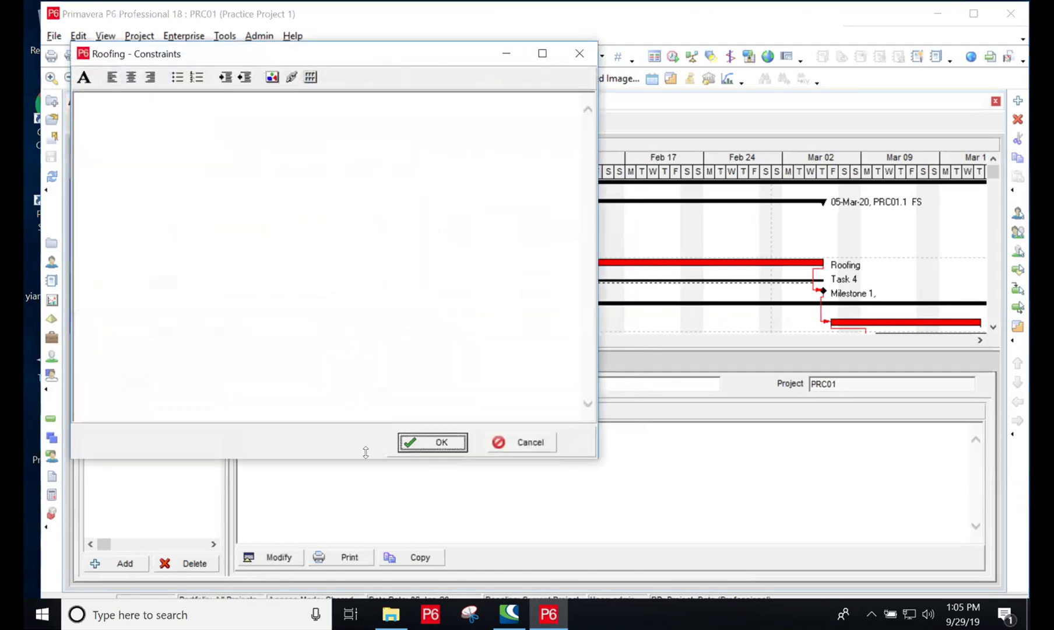
click(165, 163)
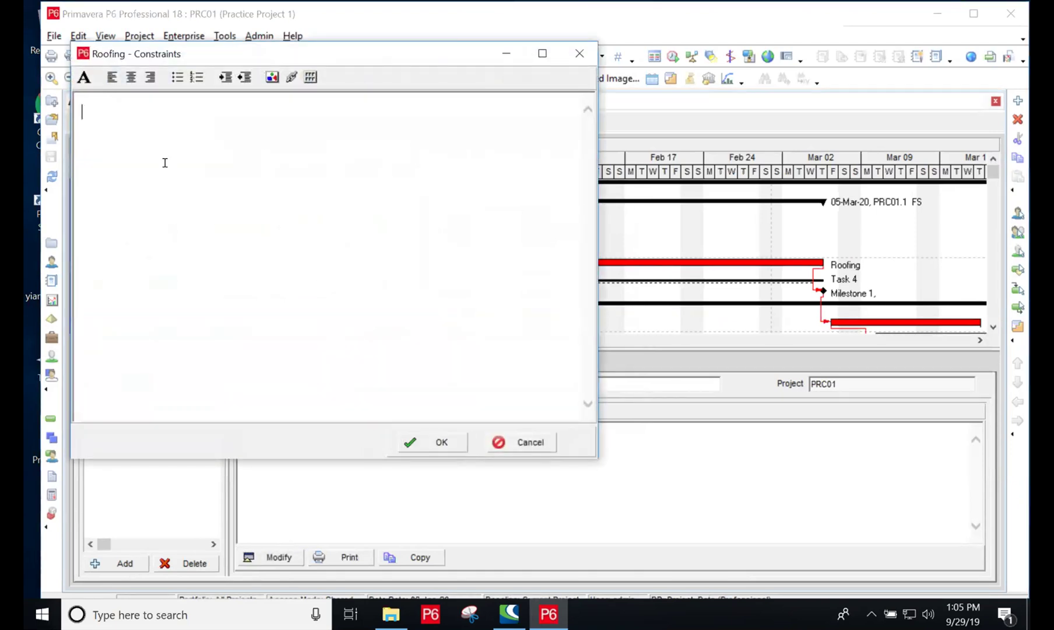
text(the )
text(equ)
text(pp)
key(BackSpace)
key(BackSpace)
text(ipment to)
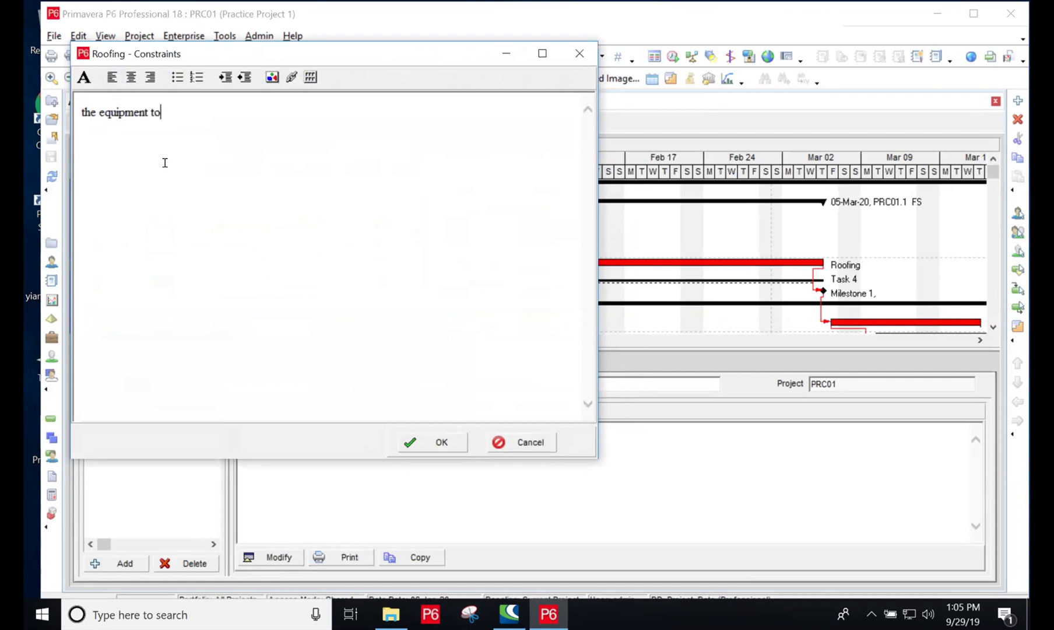
text( do tjis task wou)
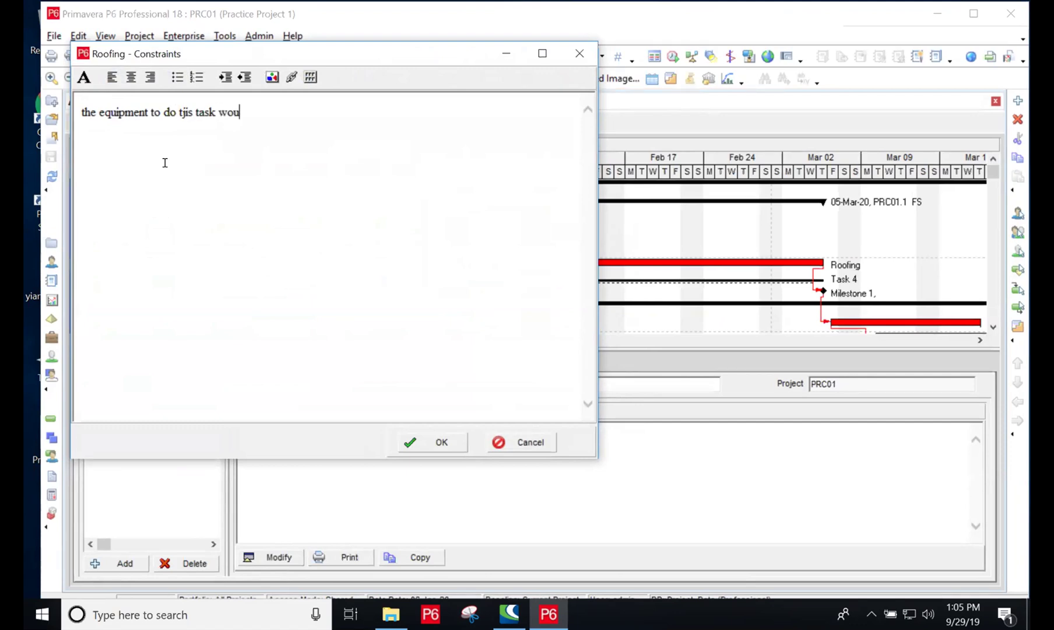
text(ld be available on)
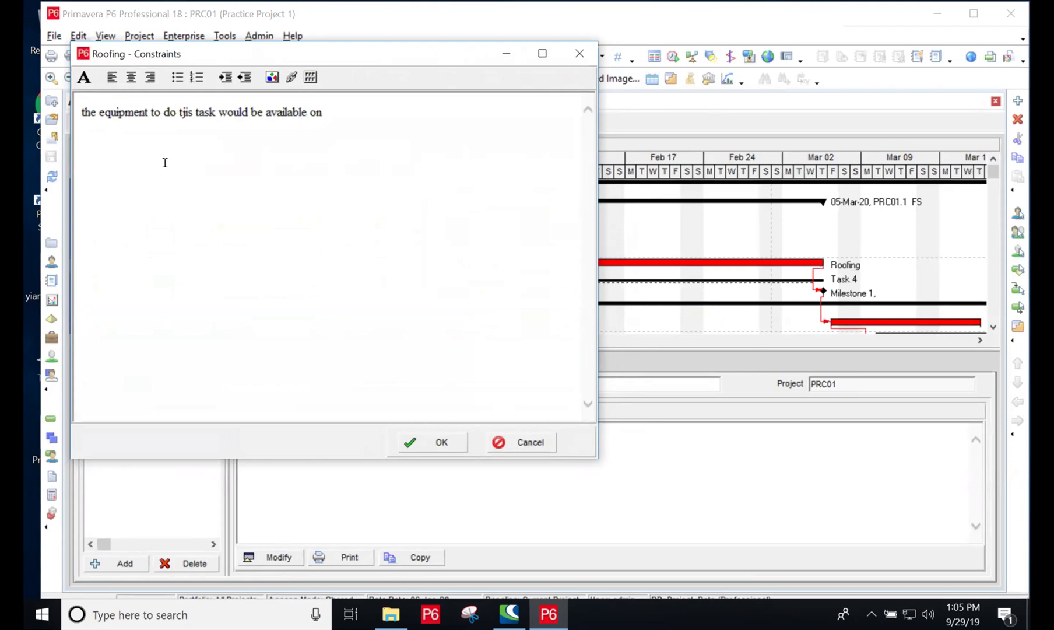
text( or after 7th feb 2020, so we )
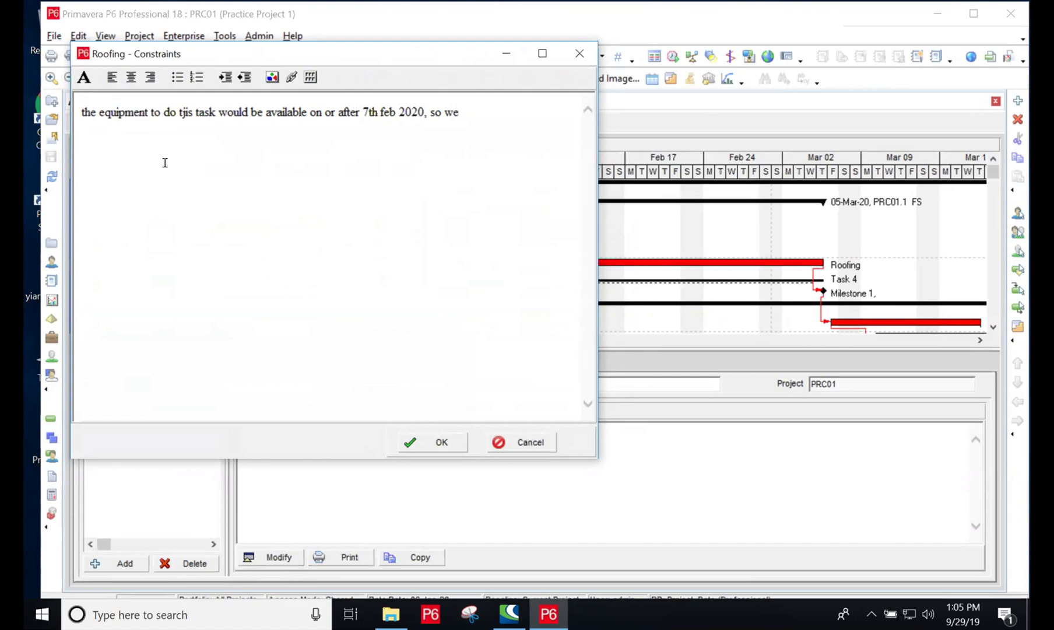
text(put this constraint)
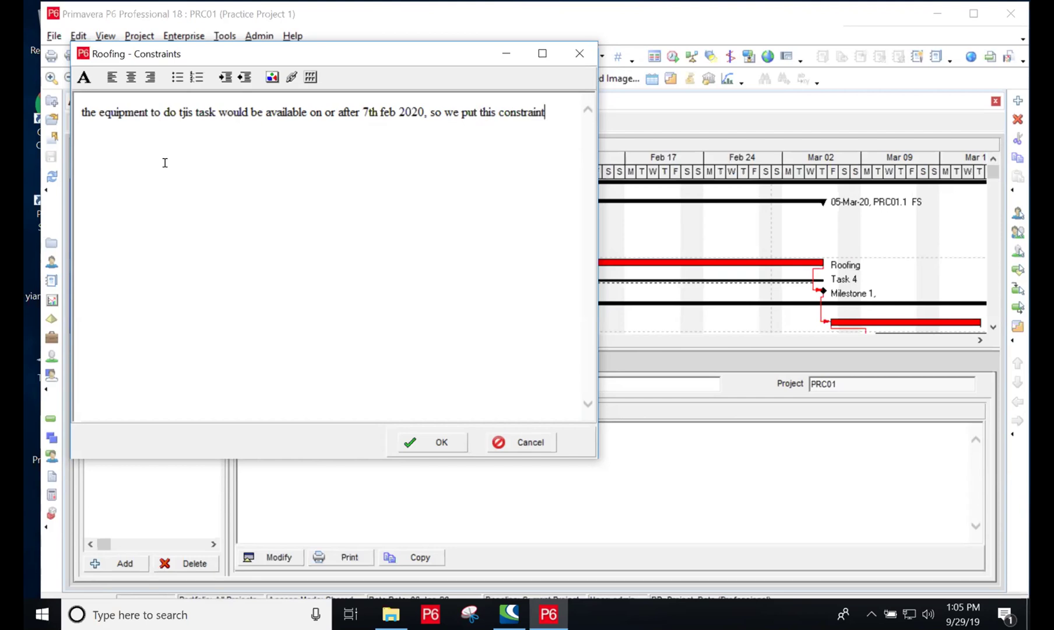
click(433, 446)
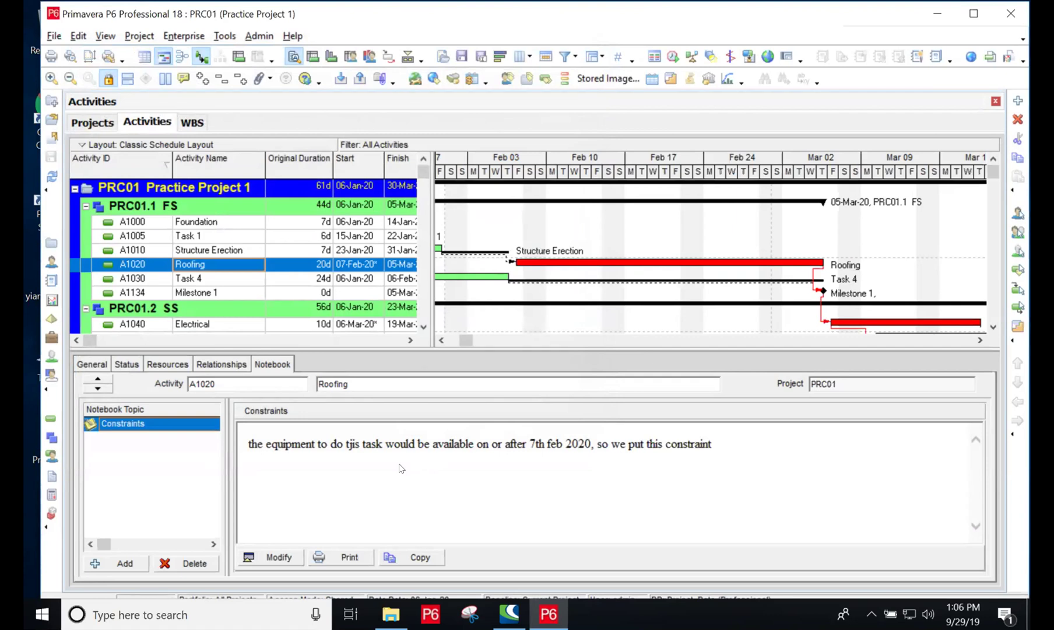
Step: Correct the misspelled word "tjis" to "this" in Roofing's Constraints note
click(288, 557)
click(206, 132)
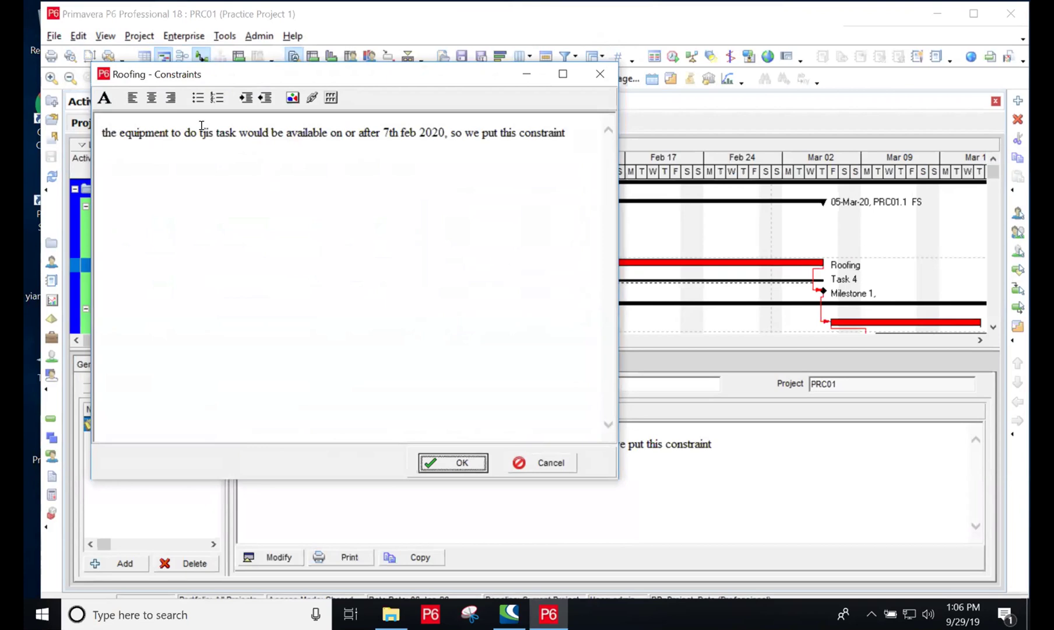
key(Delete)
text(h)
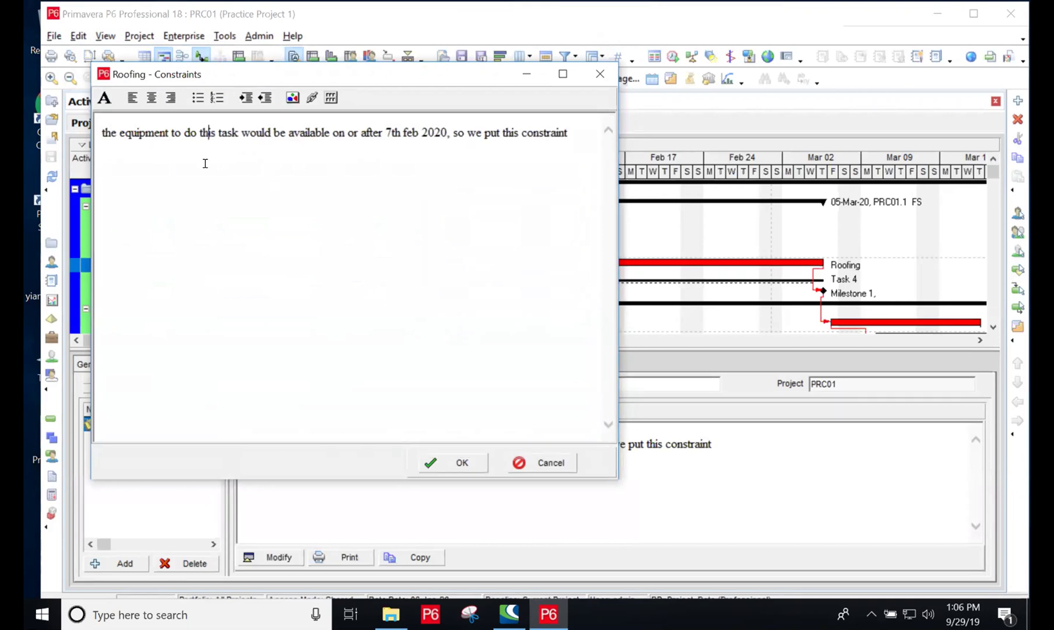
click(456, 462)
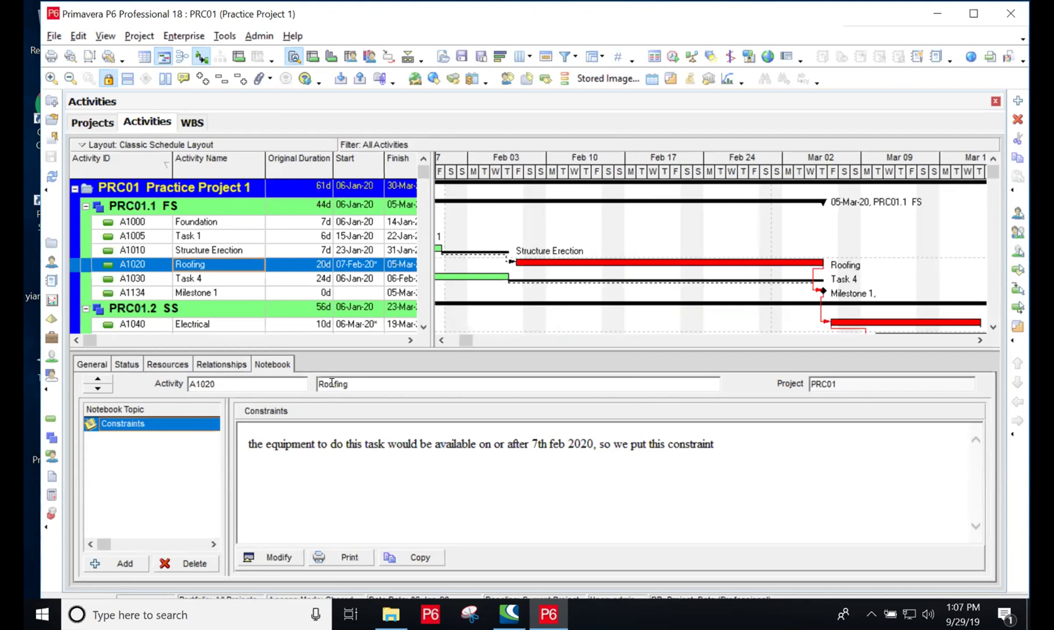
Step: Review Roofing's general and status details, and look through the remaining activities down to the SF group
click(423, 328)
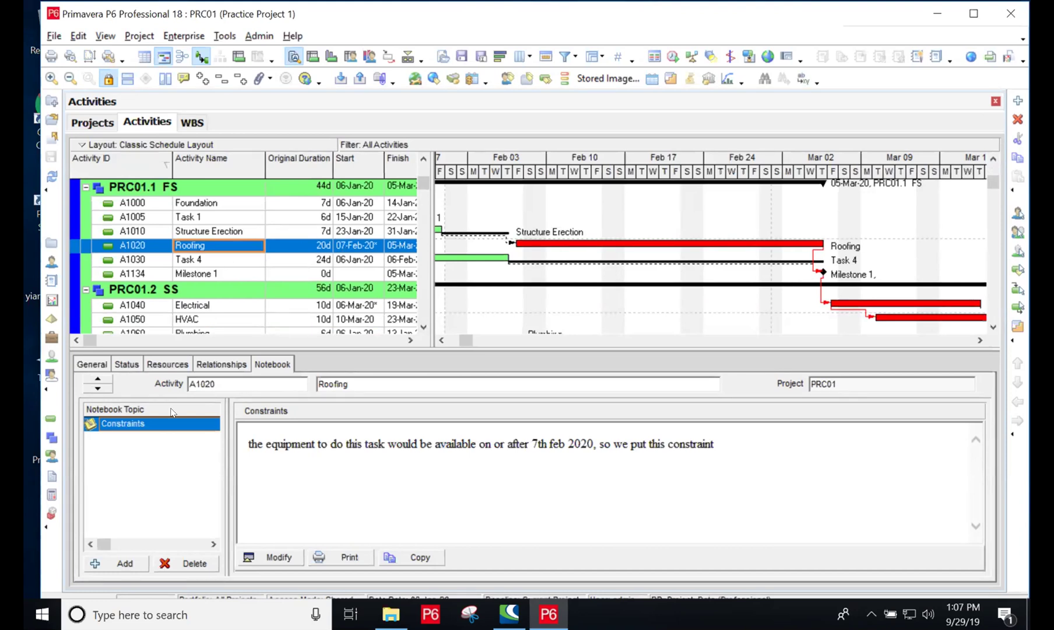
click(95, 364)
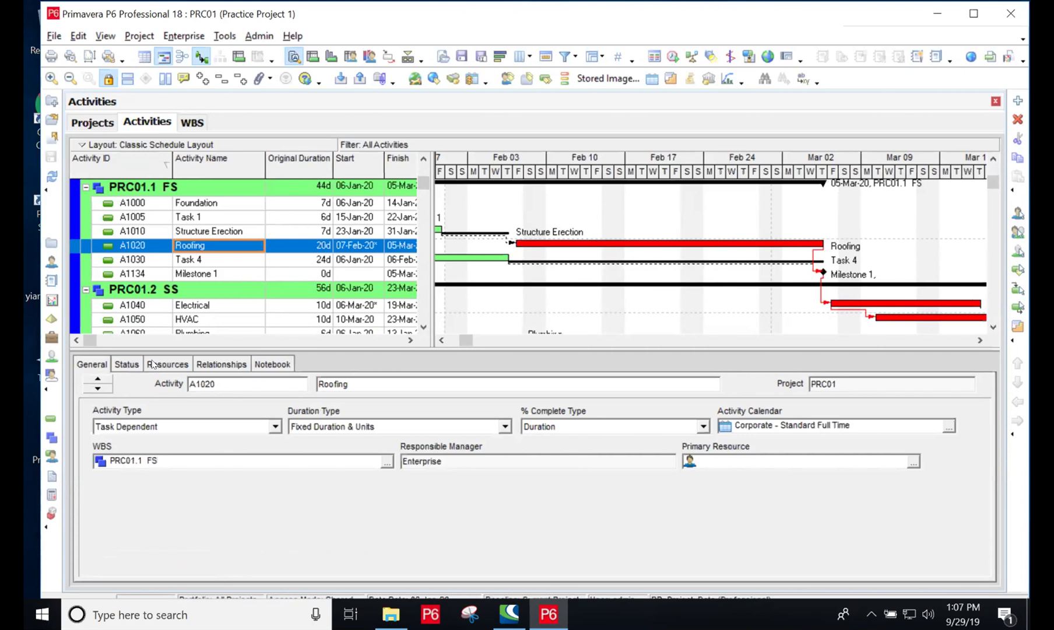
click(133, 364)
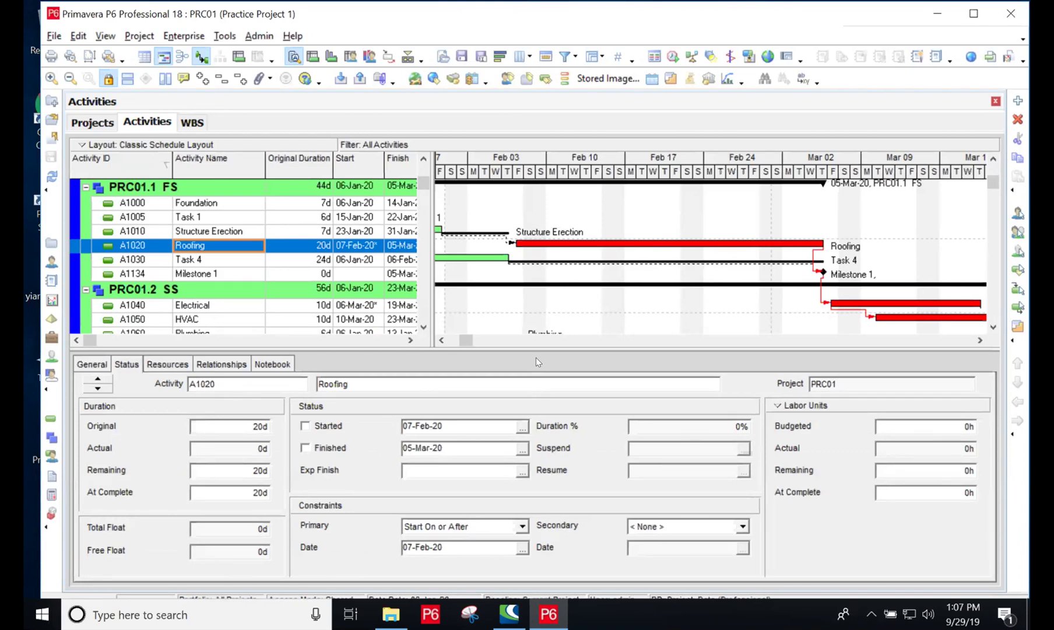
drag(400, 355, 407, 441)
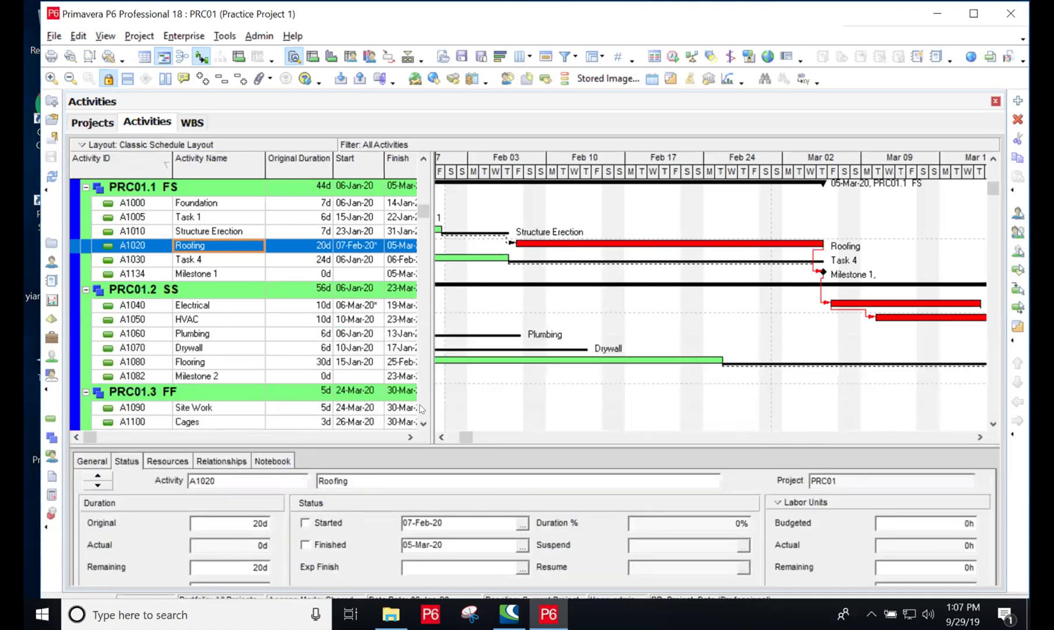
click(423, 424)
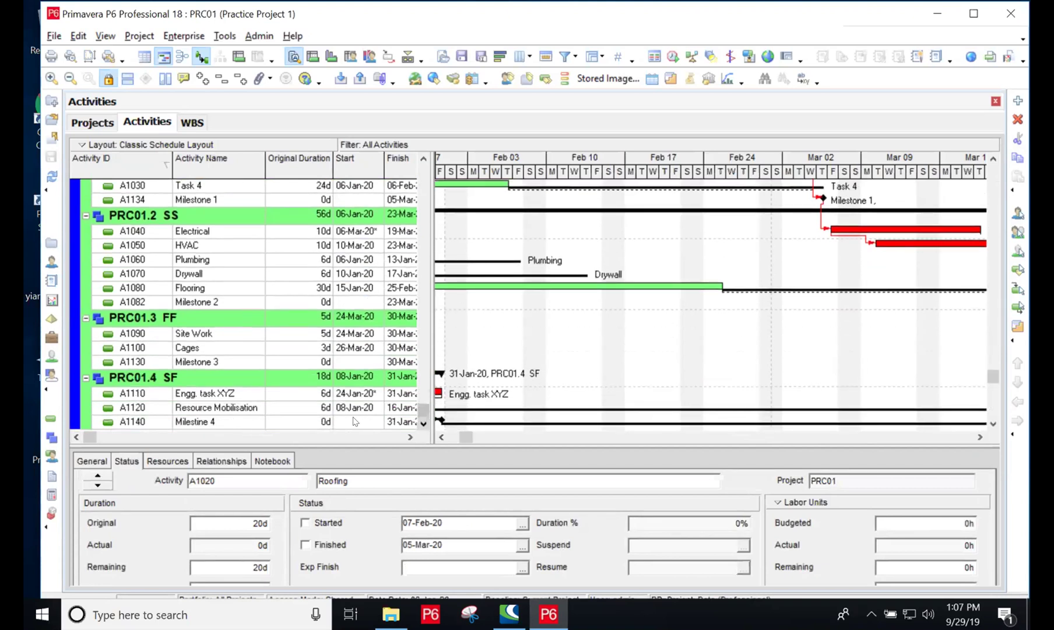
Step: Add a new WBS element below SF and promote it to the same level as SF
click(191, 123)
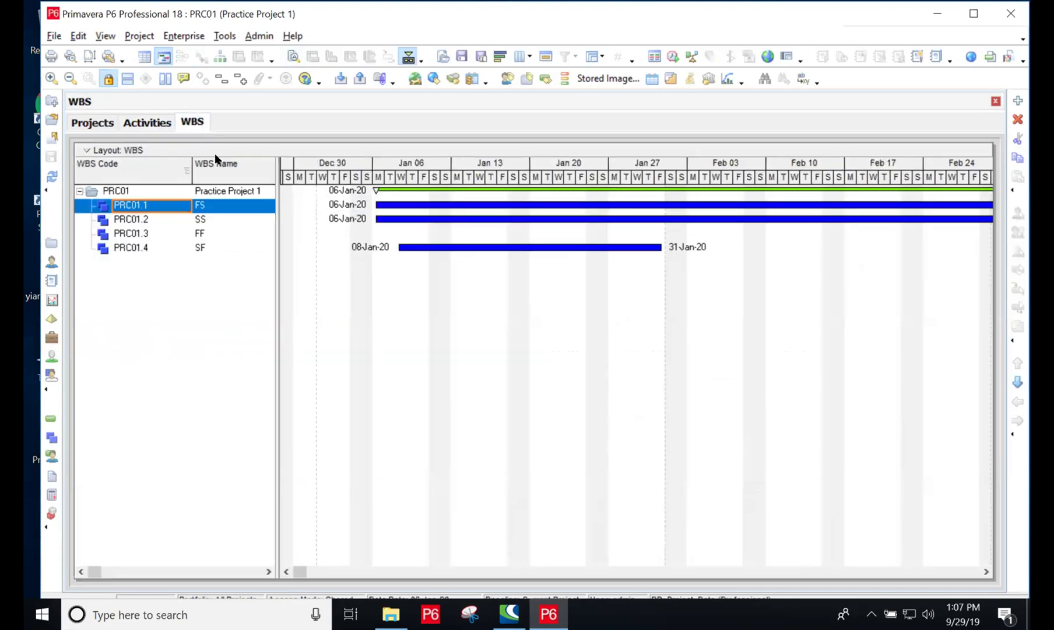
click(122, 248)
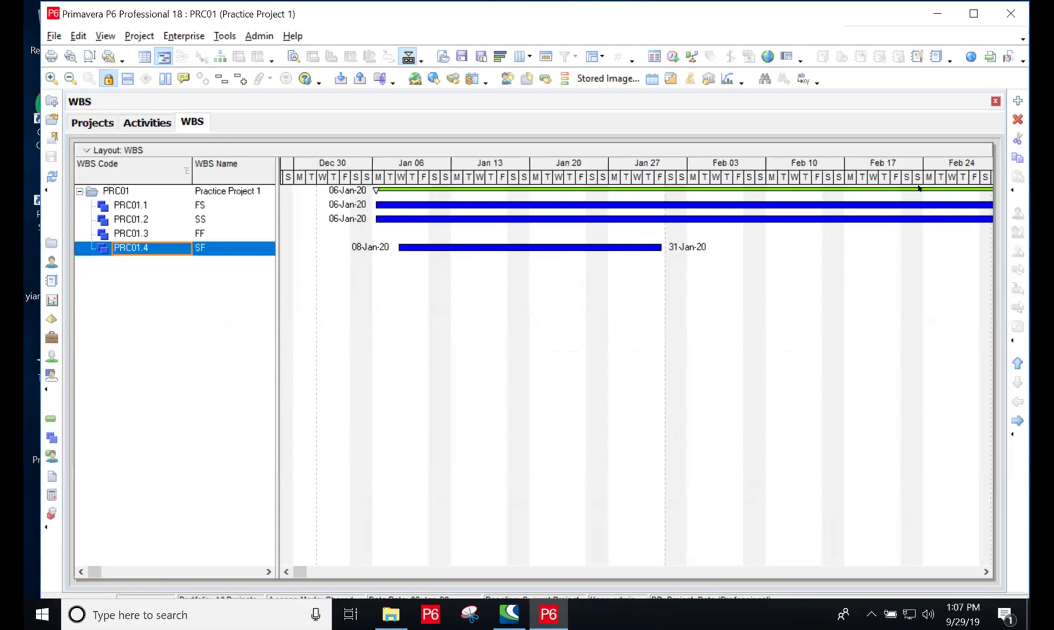
click(1018, 101)
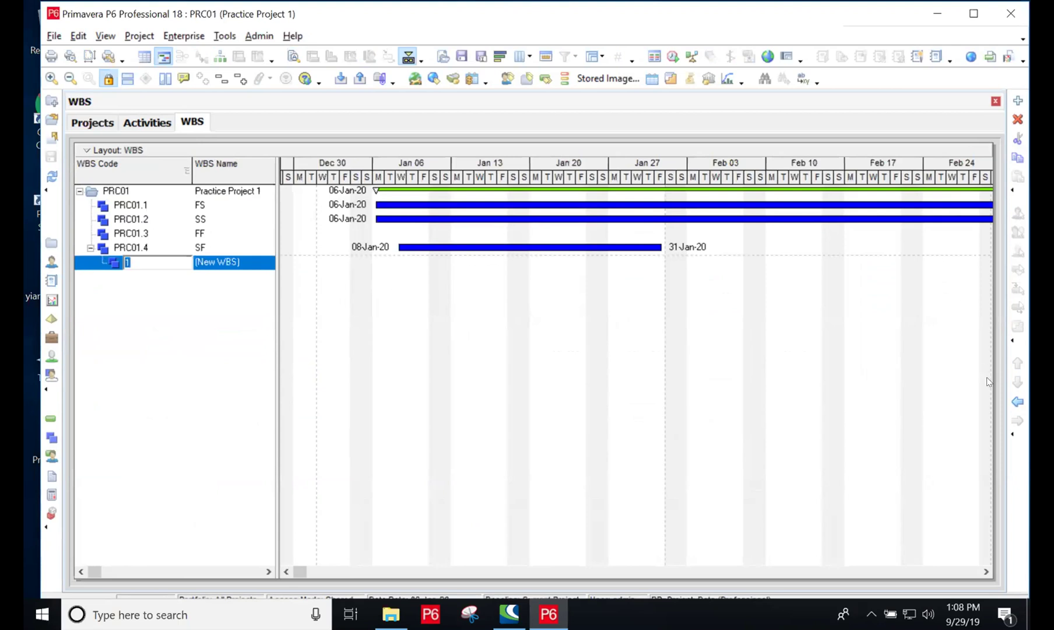
click(1017, 401)
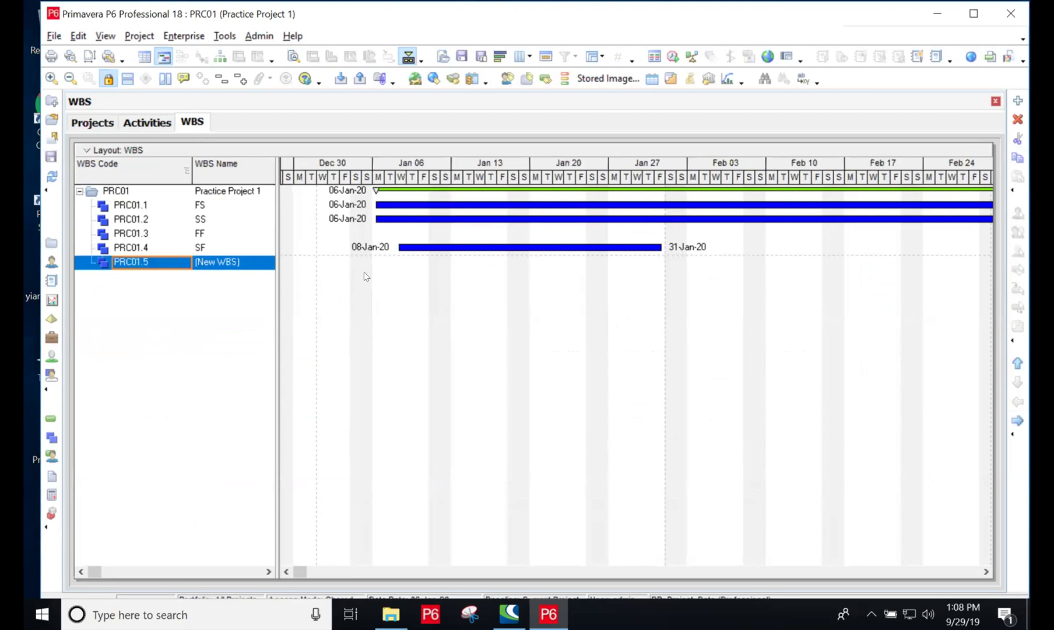
Step: Name the new WBS element PRC01.5 "Constraints"
click(227, 264)
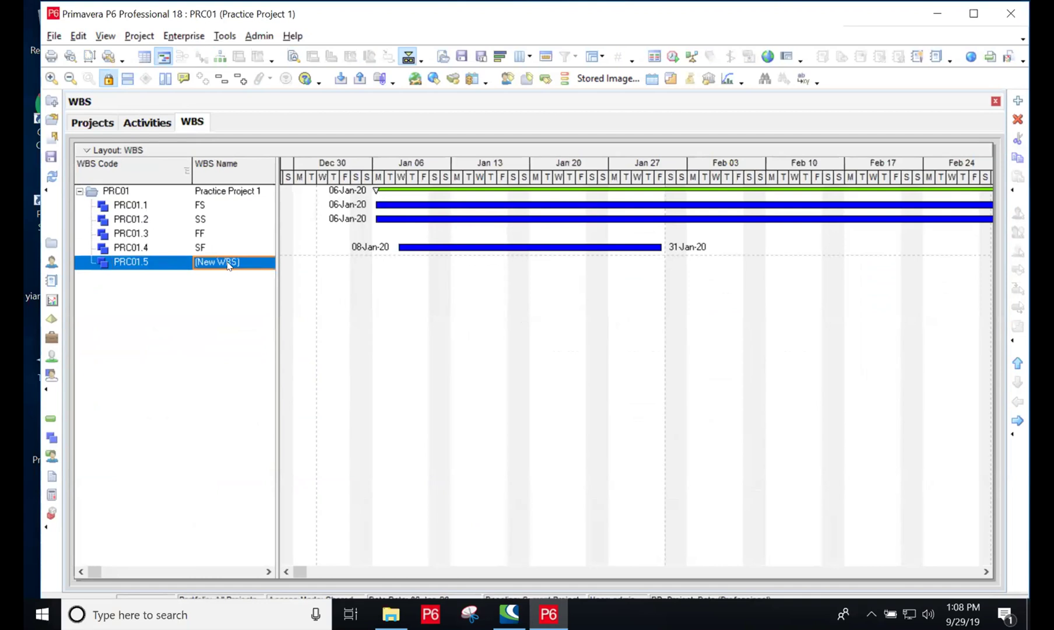
click(228, 264)
text(Cpn)
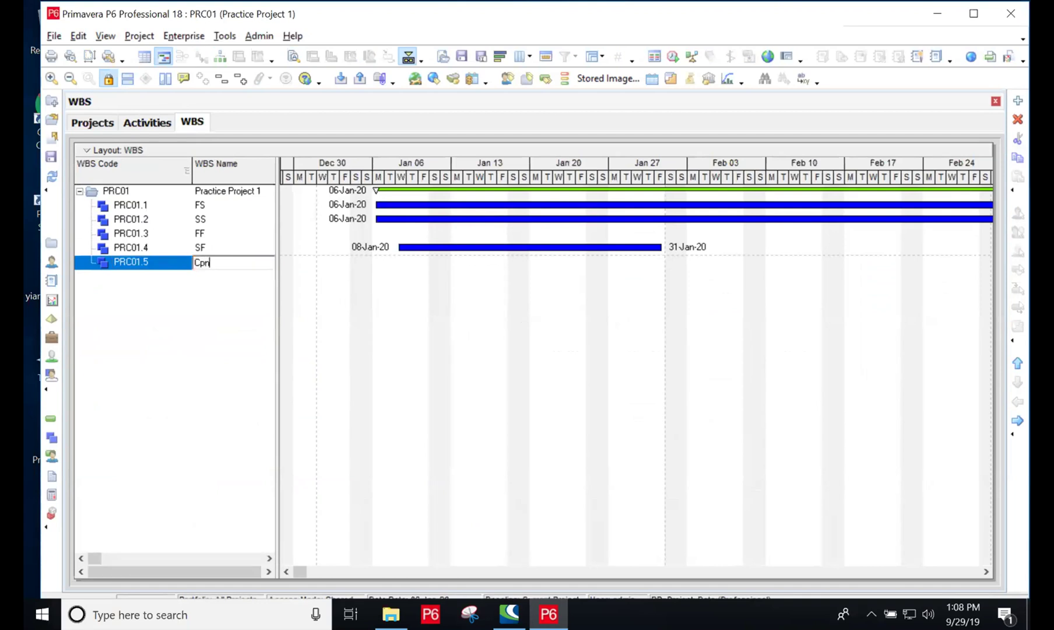
key(BackSpace)
key(BackSpace)
text(onrta)
key(BackSpace)
key(BackSpace)
key(BackSpace)
text(straints)
key(Return)
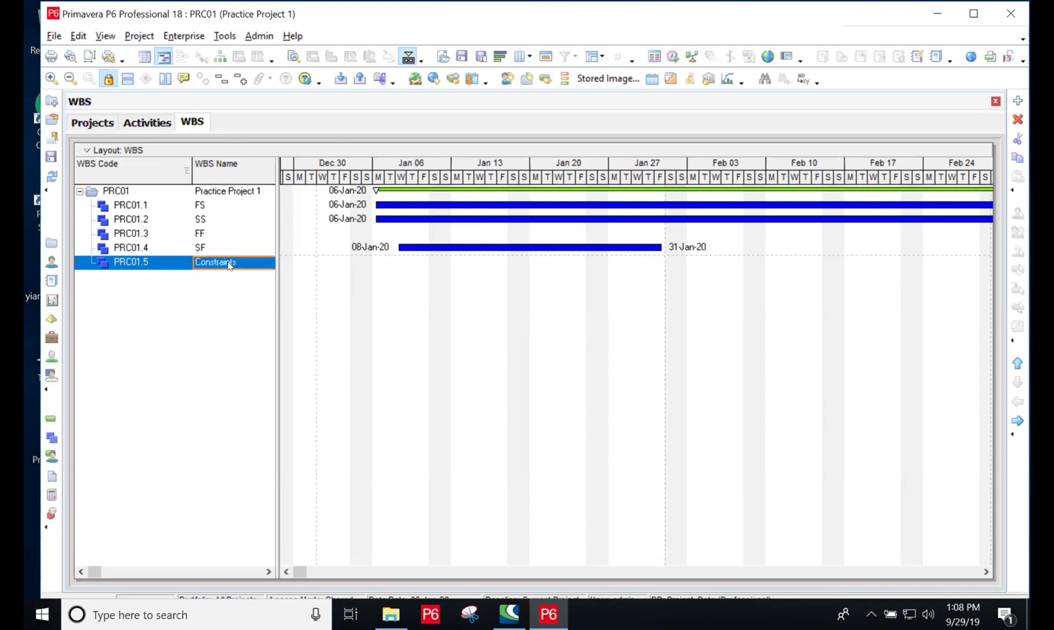
Step: Add a new activity with the ID A1300 under the Constraints WBS element
click(146, 122)
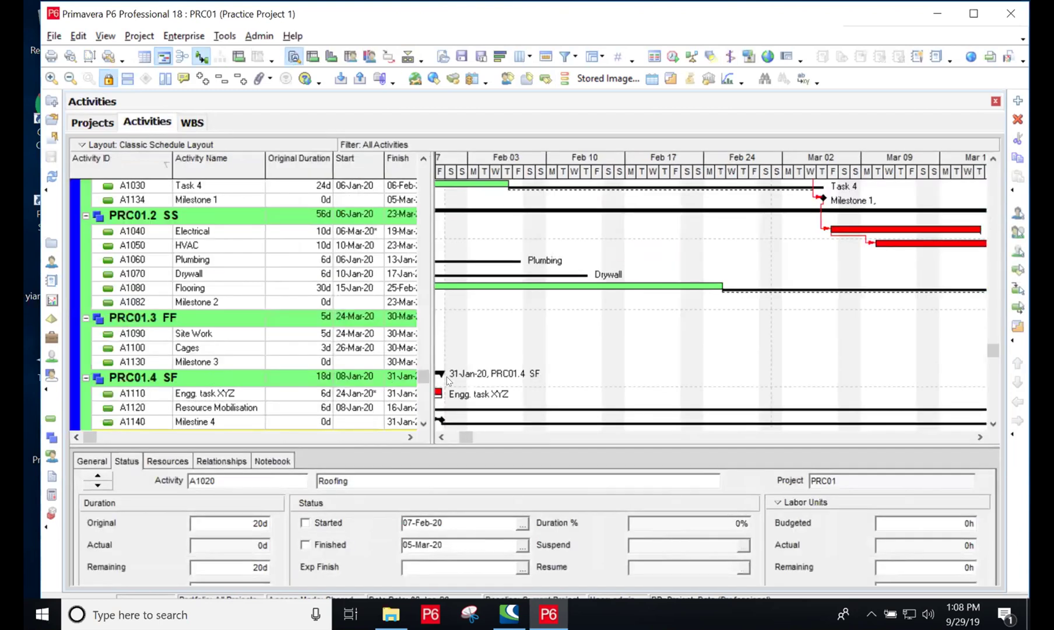
click(424, 421)
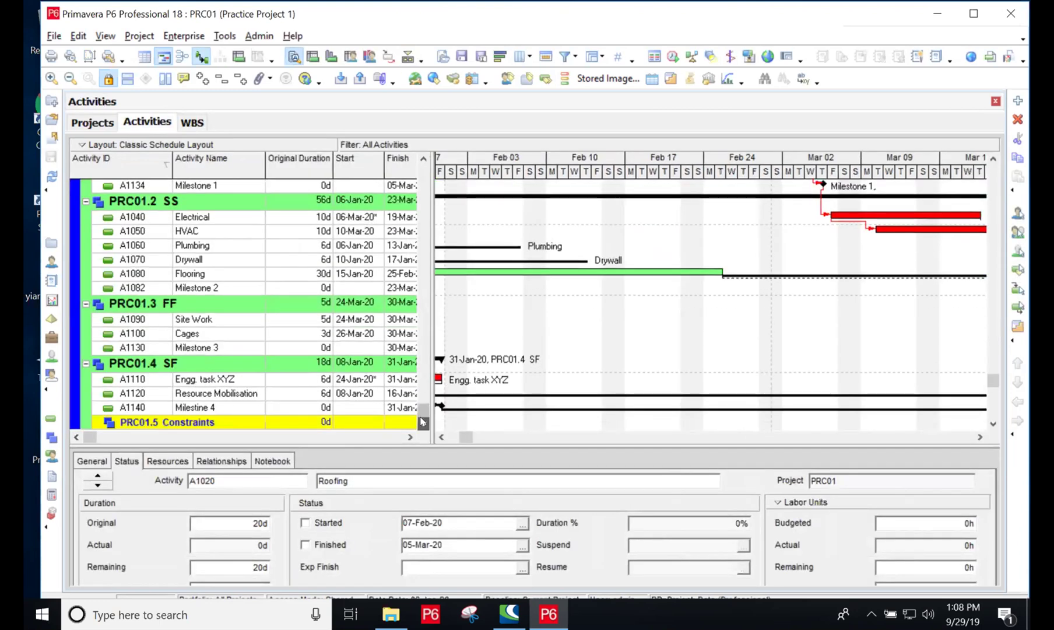
click(246, 422)
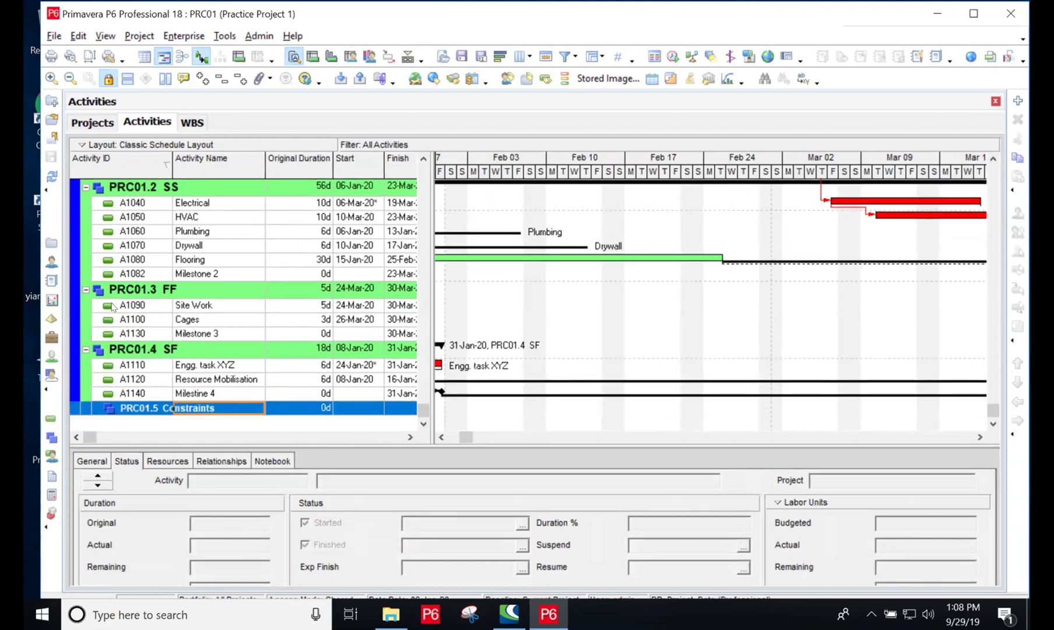
scroll(304, 267, up, 6)
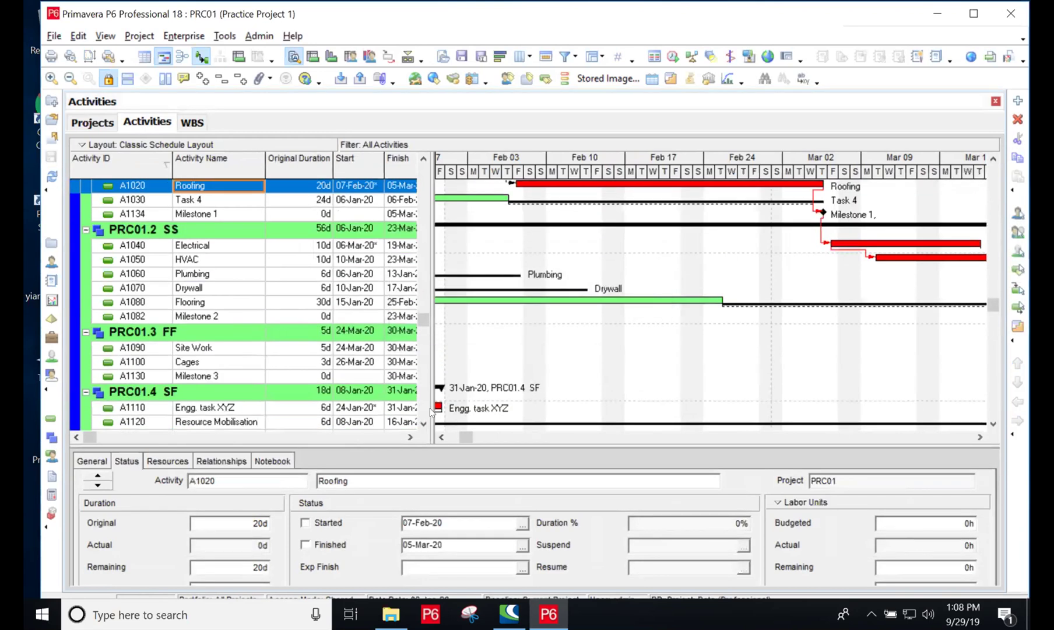
click(423, 425)
click(423, 425)
click(422, 425)
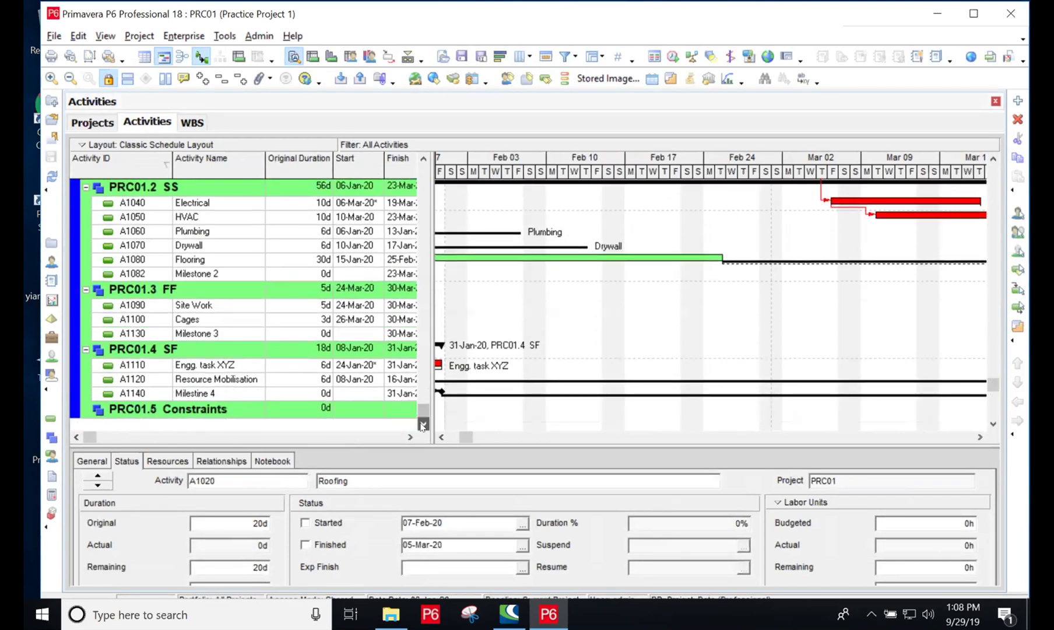
click(200, 411)
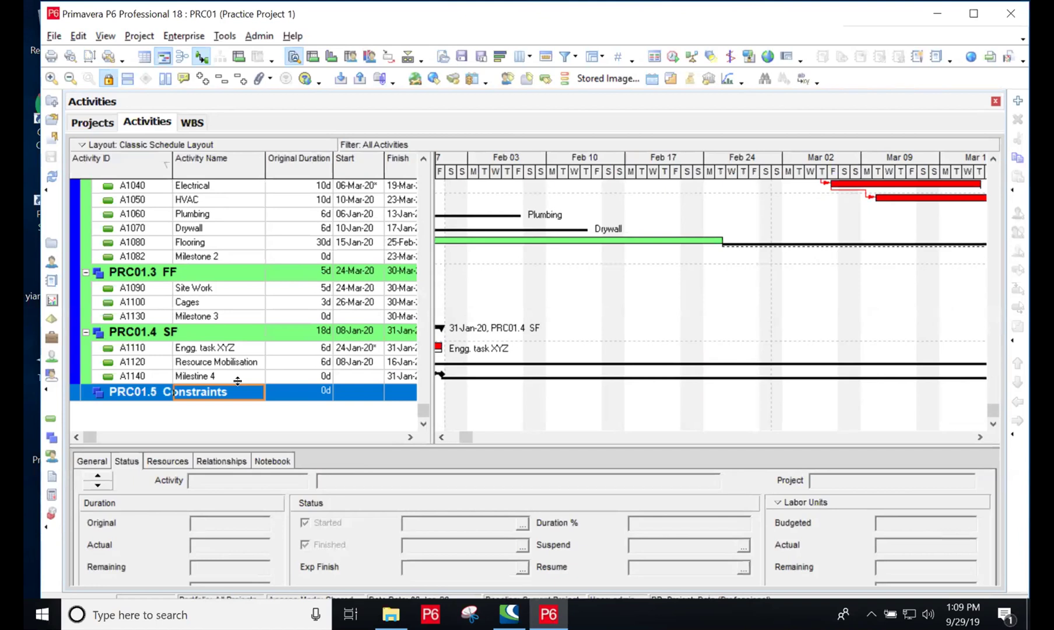
click(1018, 103)
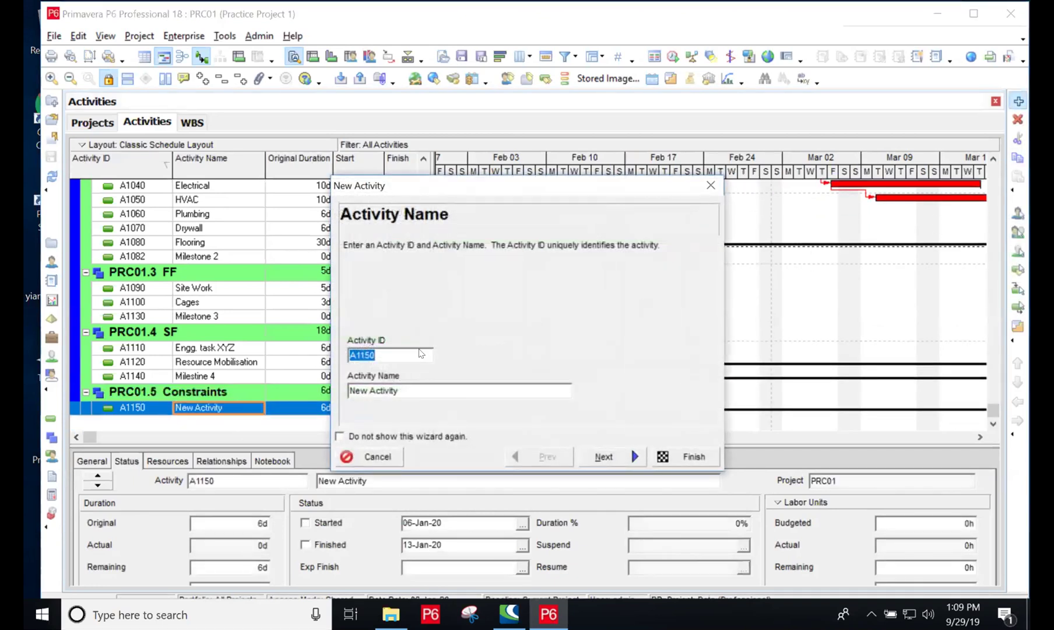
click(385, 349)
key(BackSpace)
key(BackSpace)
key(BackSpace)
text(300)
key(Tab)
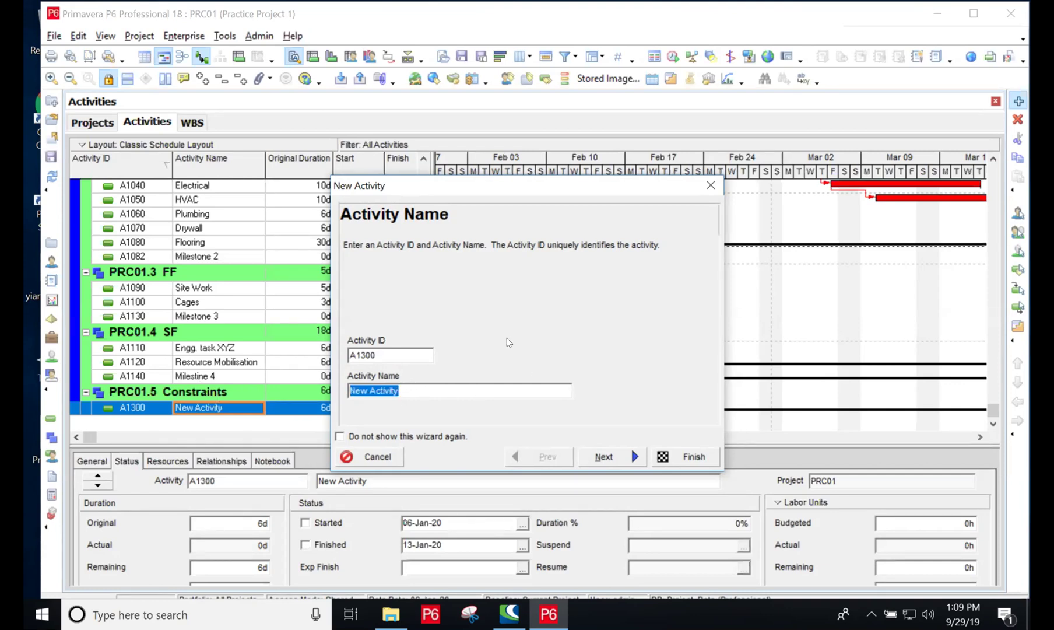
Step: Name activity A1300 "Milestone Item XYZ" and finish creating it with the remaining default settings
text(Mi)
text(lestob)
text(e )
text(=)
key(BackSpace)
key(BackSpace)
key(BackSpace)
key(BackSpace)
text(ne Item XYZ)
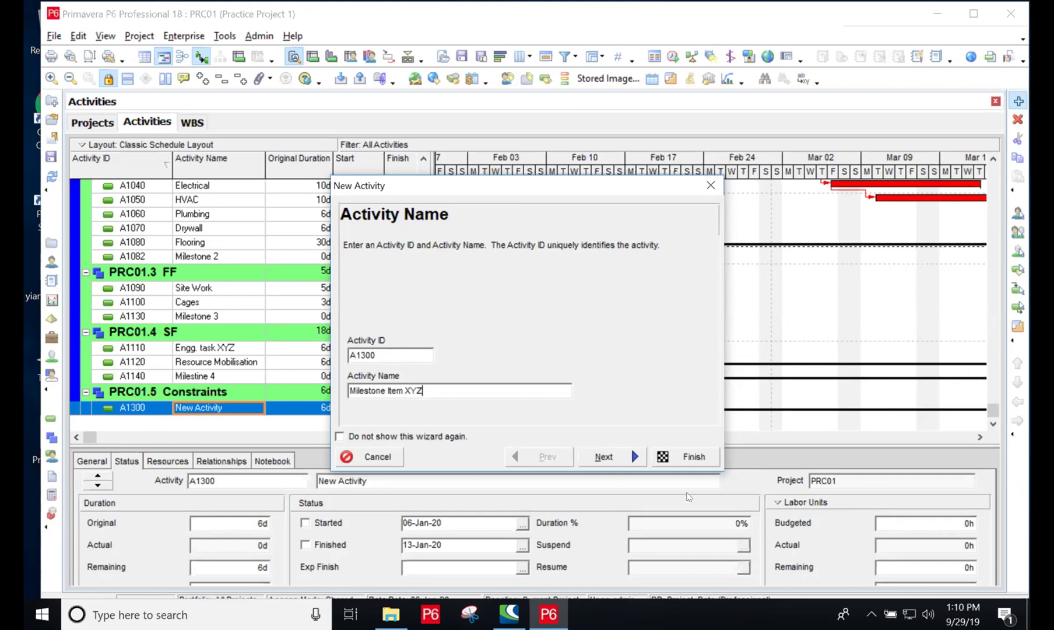
click(694, 457)
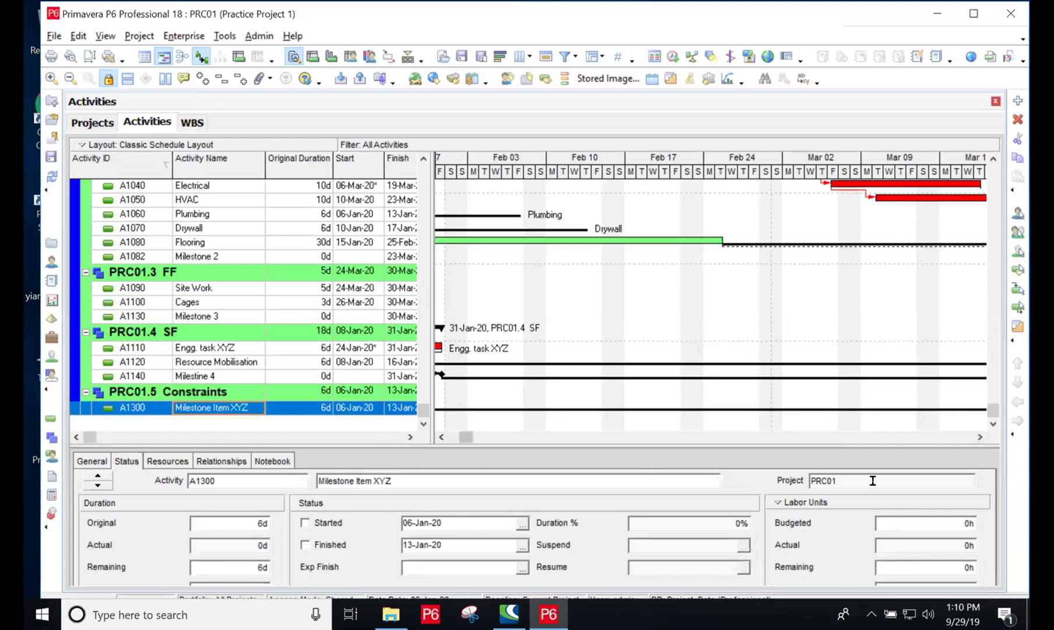
Step: Enlarge the activity details area enough to fit the Constraints settings of Milestone Item XYZ
drag(906, 438, 888, 375)
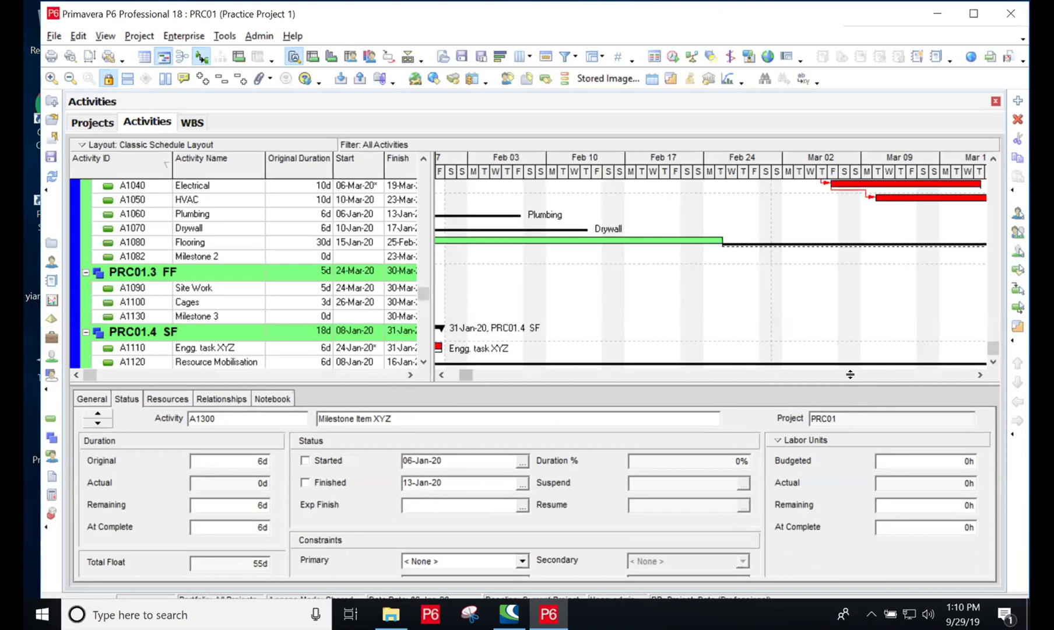
drag(851, 374, 846, 347)
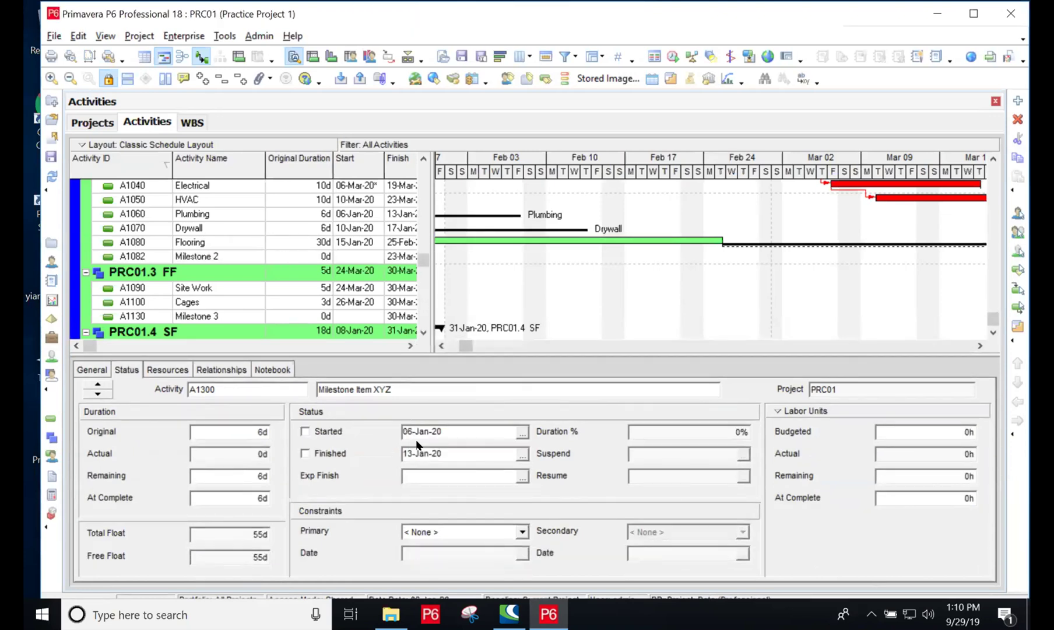
click(423, 331)
click(423, 332)
click(423, 332)
click(424, 332)
click(423, 332)
click(423, 332)
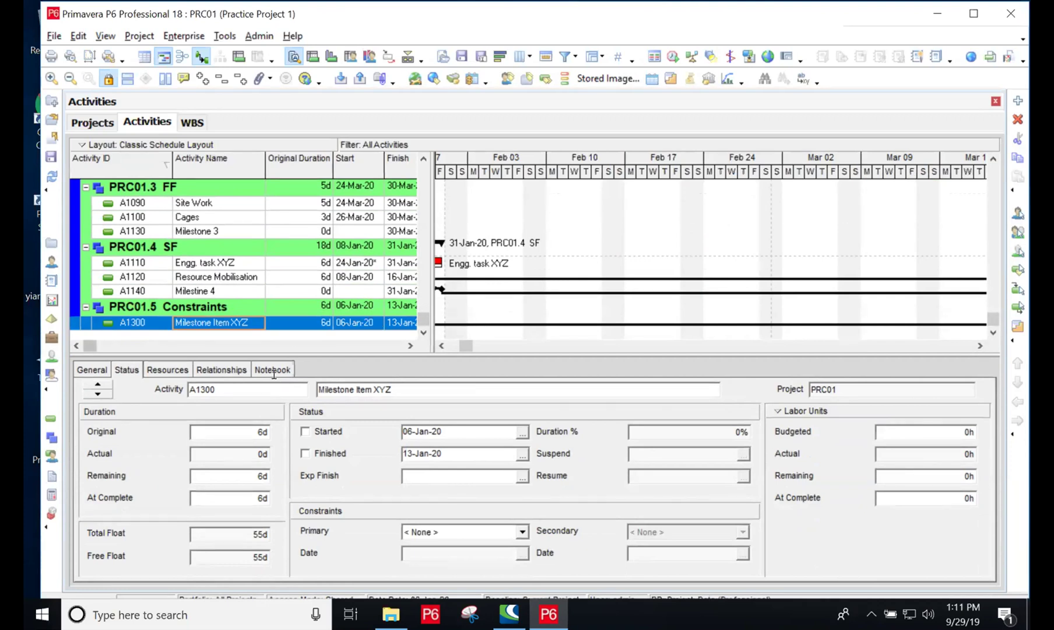
Step: Apply a Mandatory Finish primary constraint dated 31-Jan-20 to activity A1300, Milestone Item XYZ
click(86, 370)
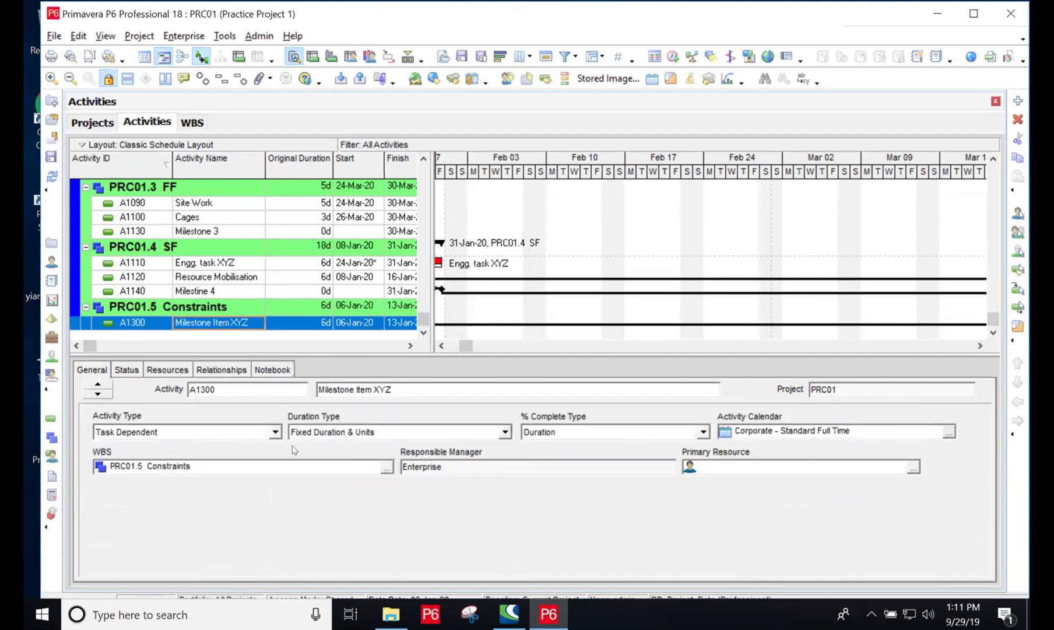
click(133, 370)
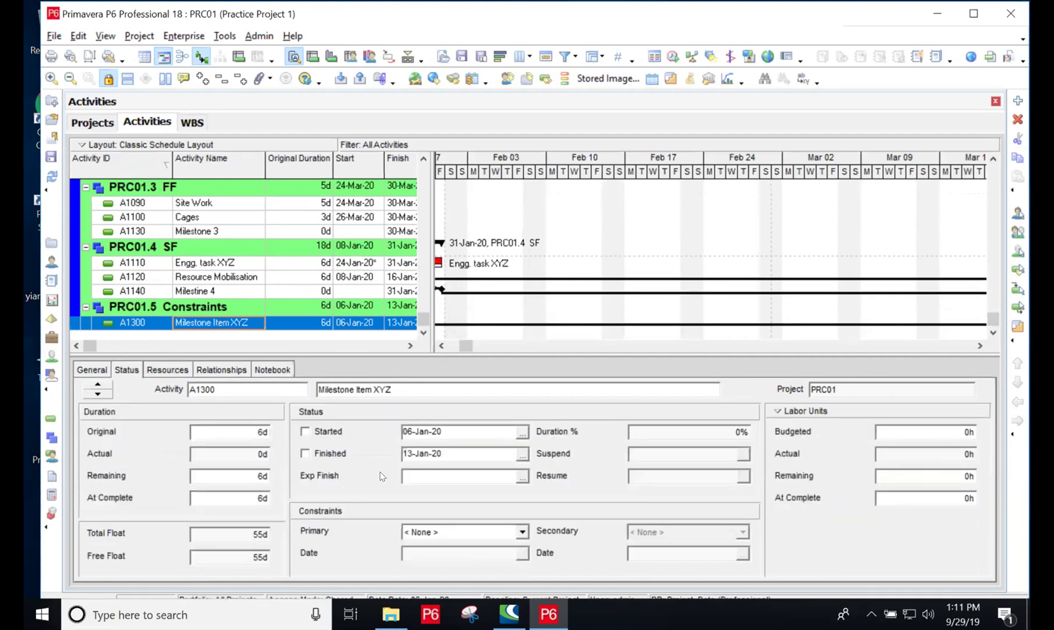
click(522, 532)
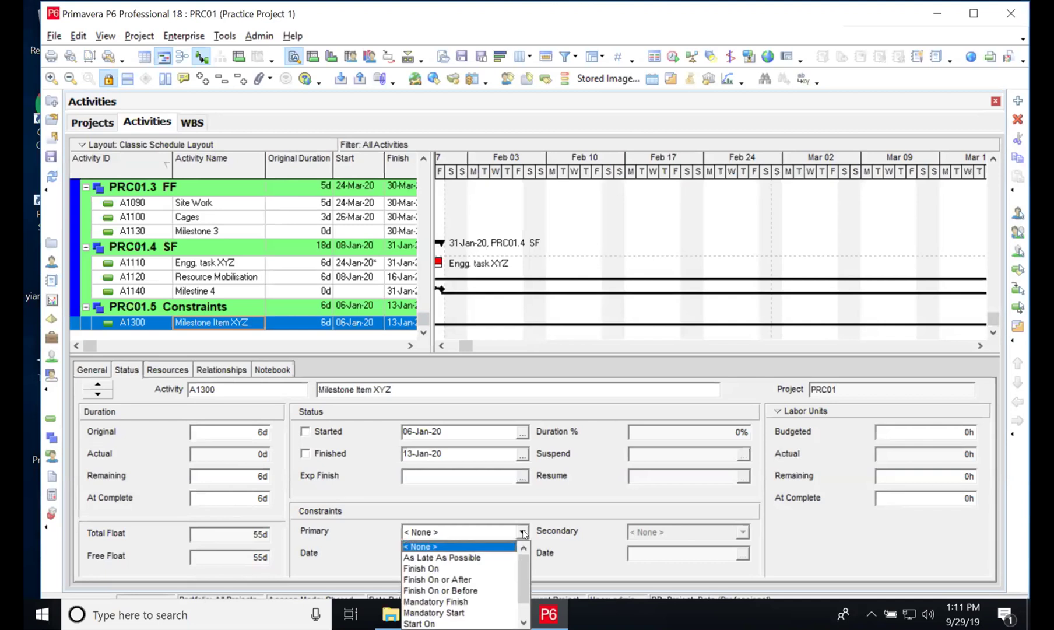
click(458, 601)
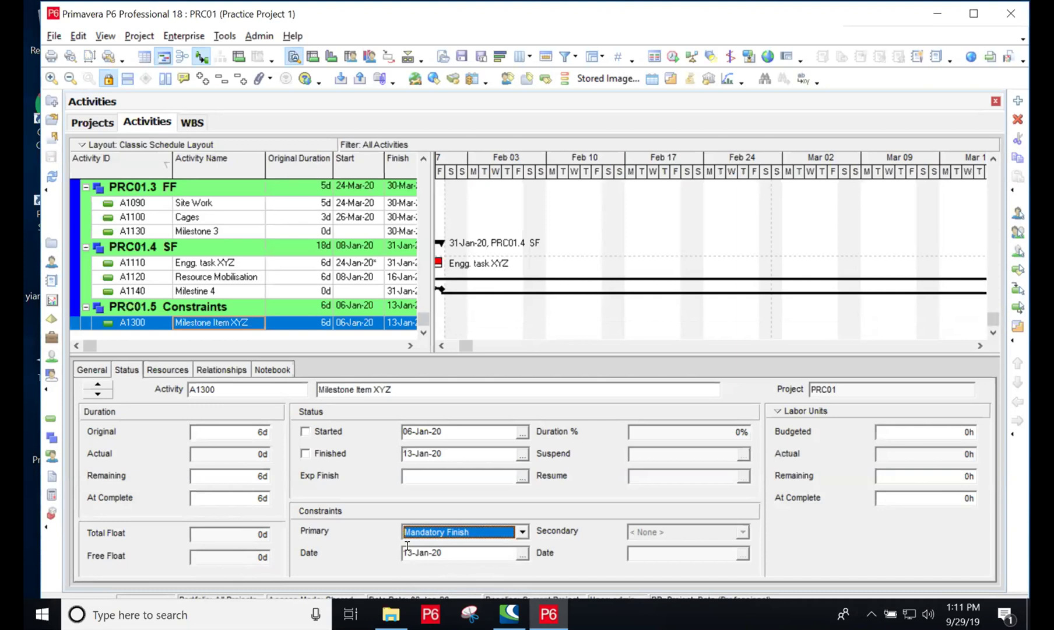
click(521, 553)
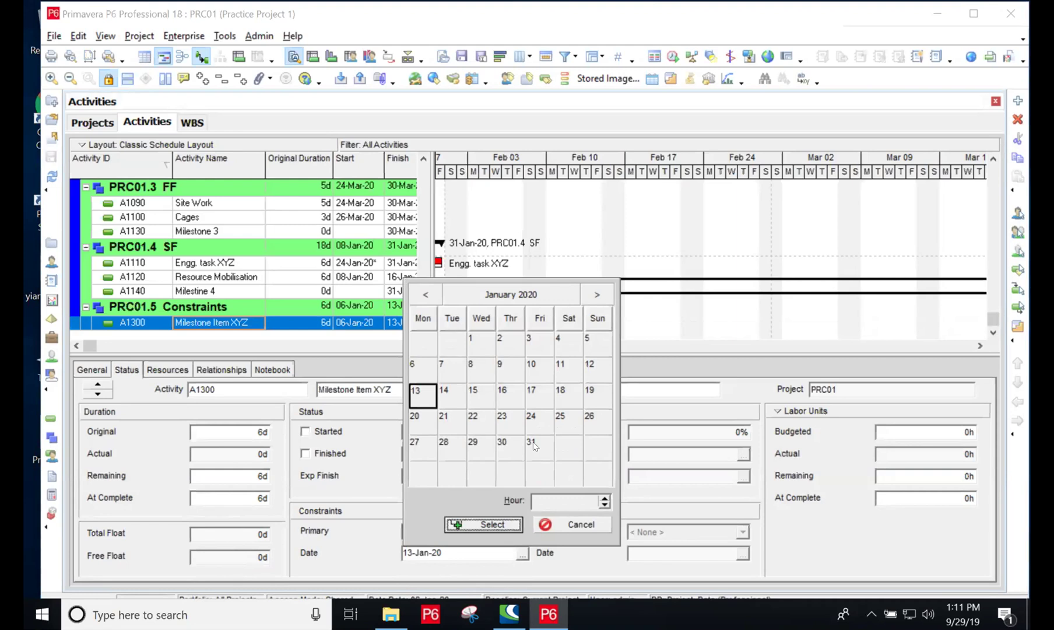
click(533, 441)
click(493, 524)
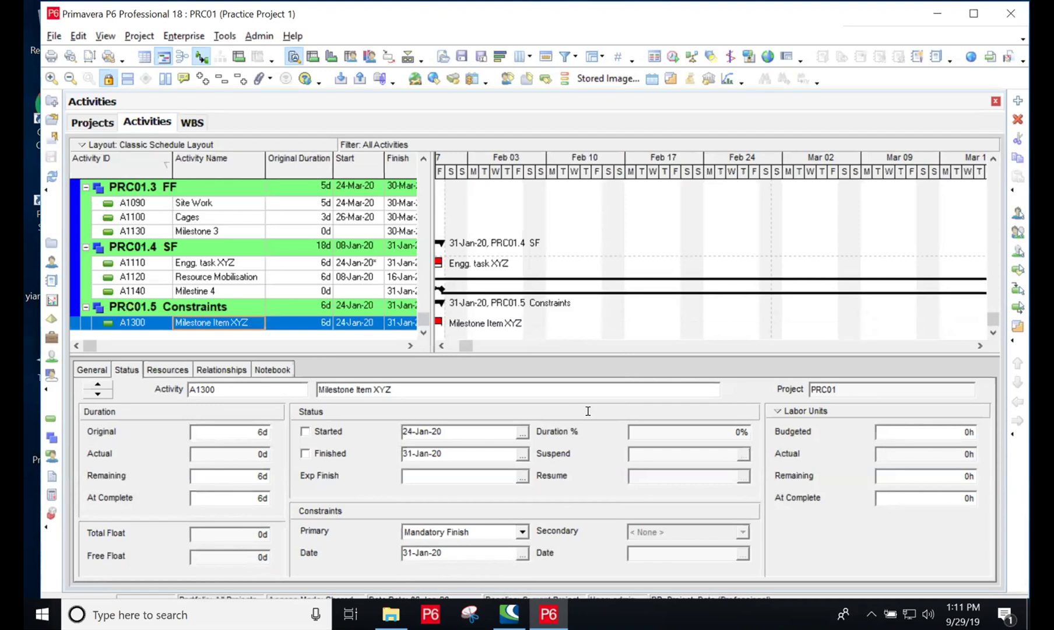
Step: Change the activity type of Milestone Item XYZ to Finish Milestone
click(441, 345)
drag(440, 346, 442, 349)
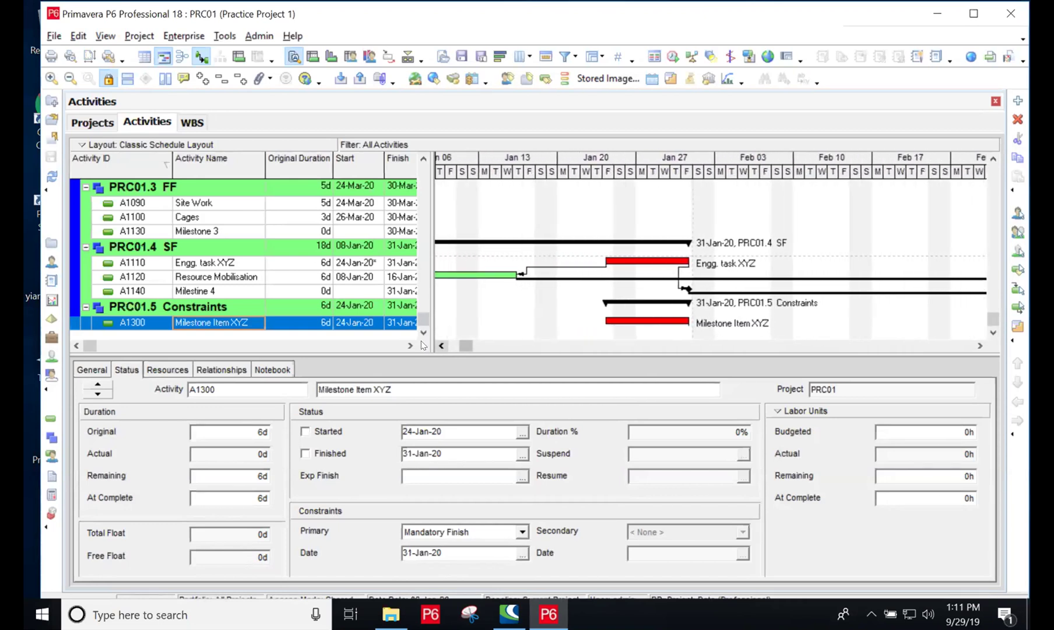
click(91, 370)
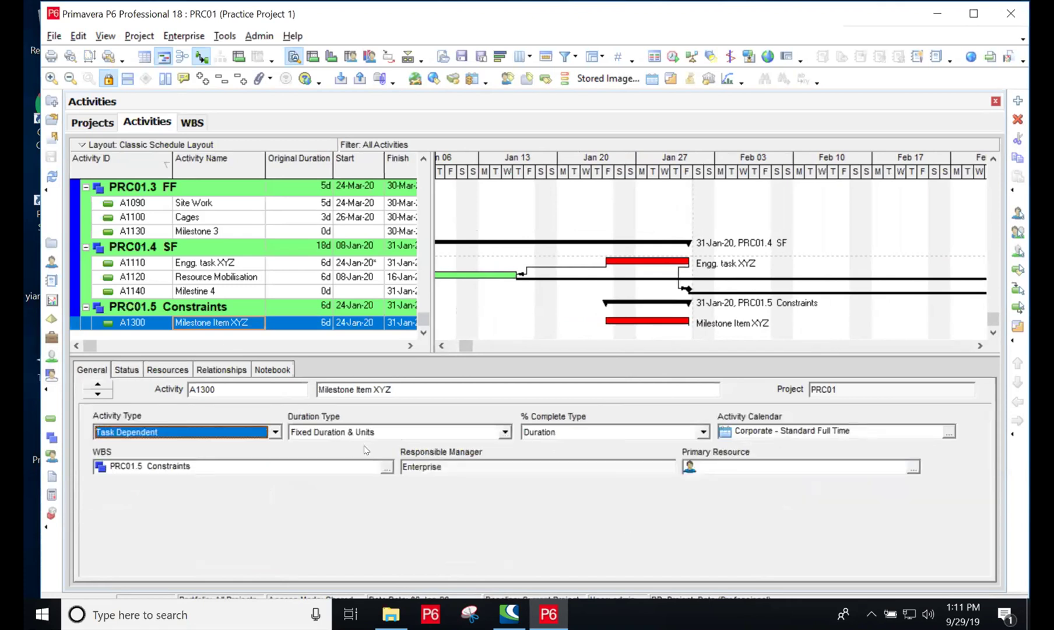
click(274, 434)
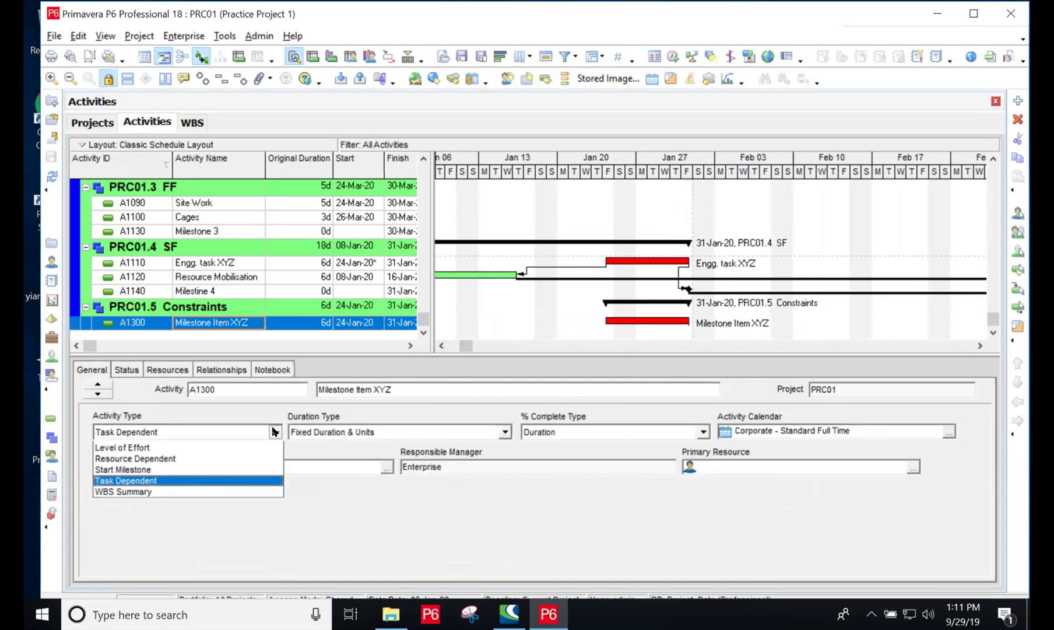
click(125, 447)
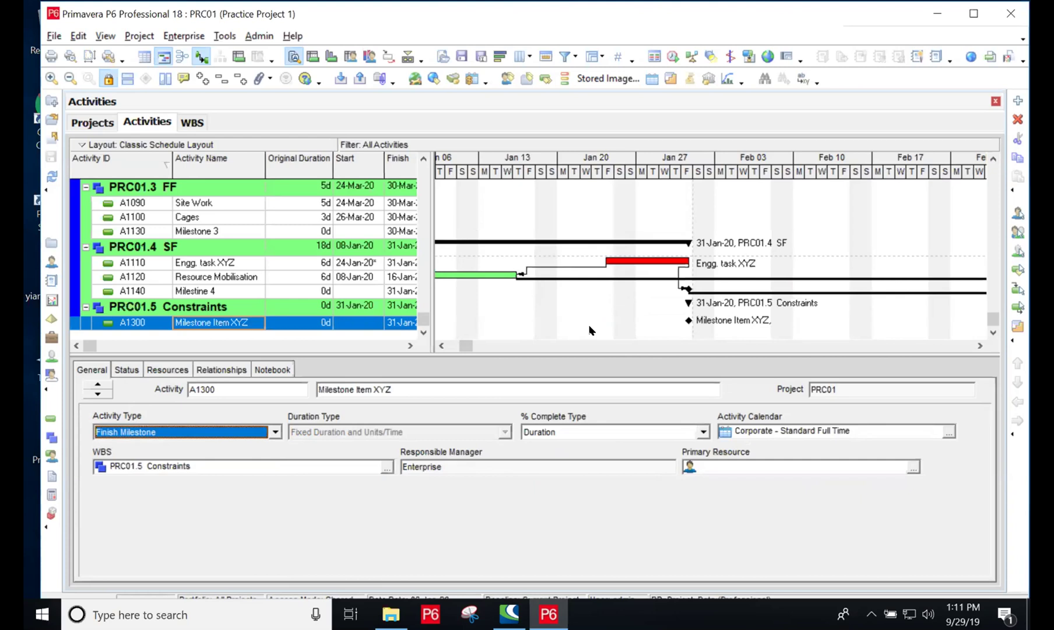
Step: Hide the activity details window to give the activity table and Gantt chart the full height
right_click(598, 358)
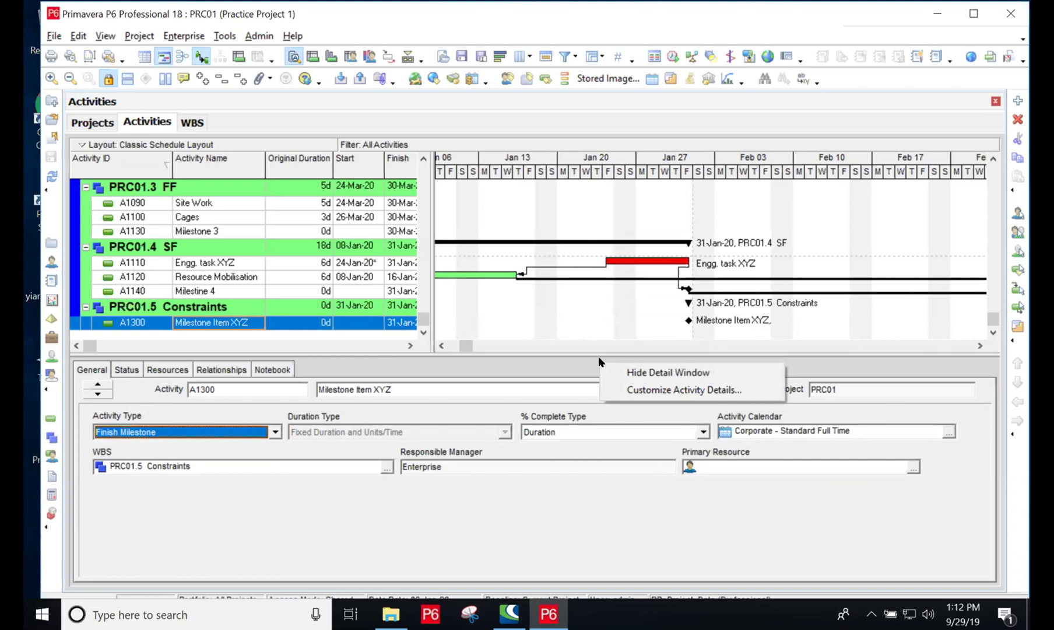
click(641, 371)
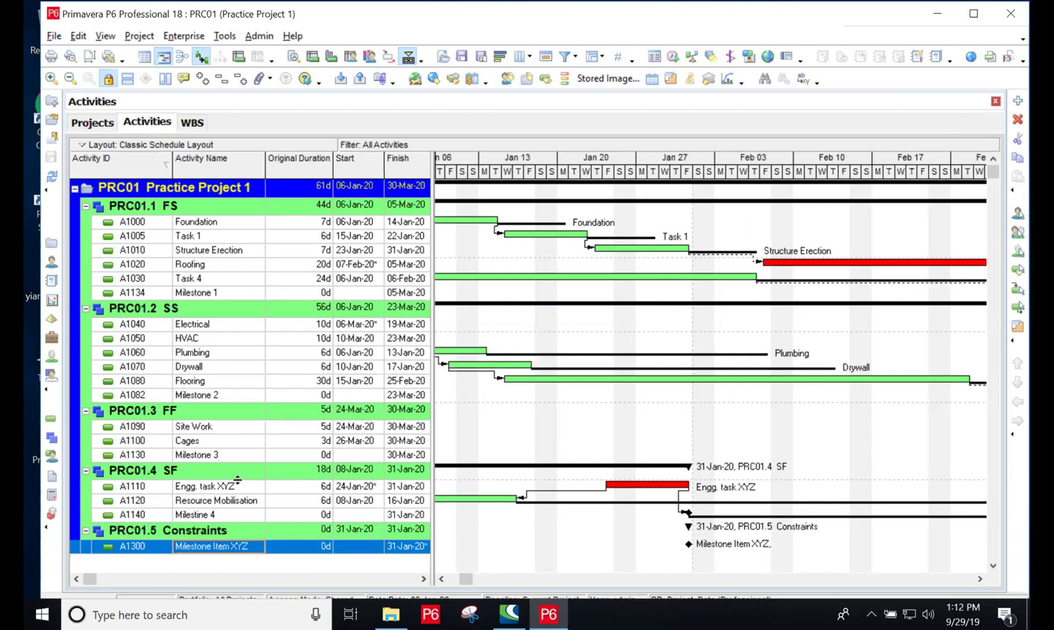
click(246, 566)
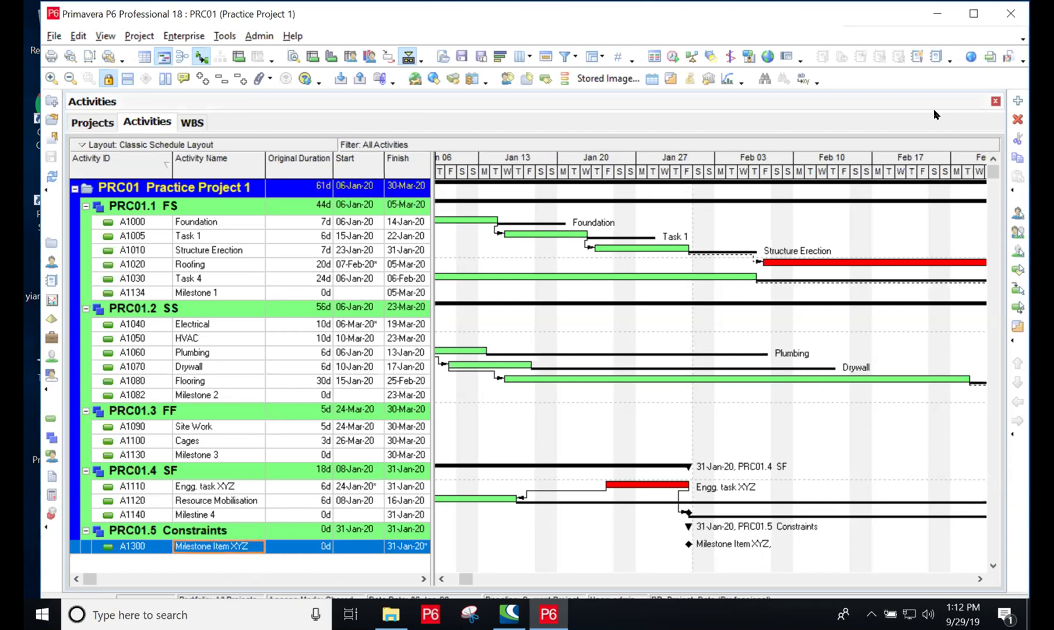
Step: Start a new activity under the Constraints WBS element and name it "Task 1"
click(1016, 95)
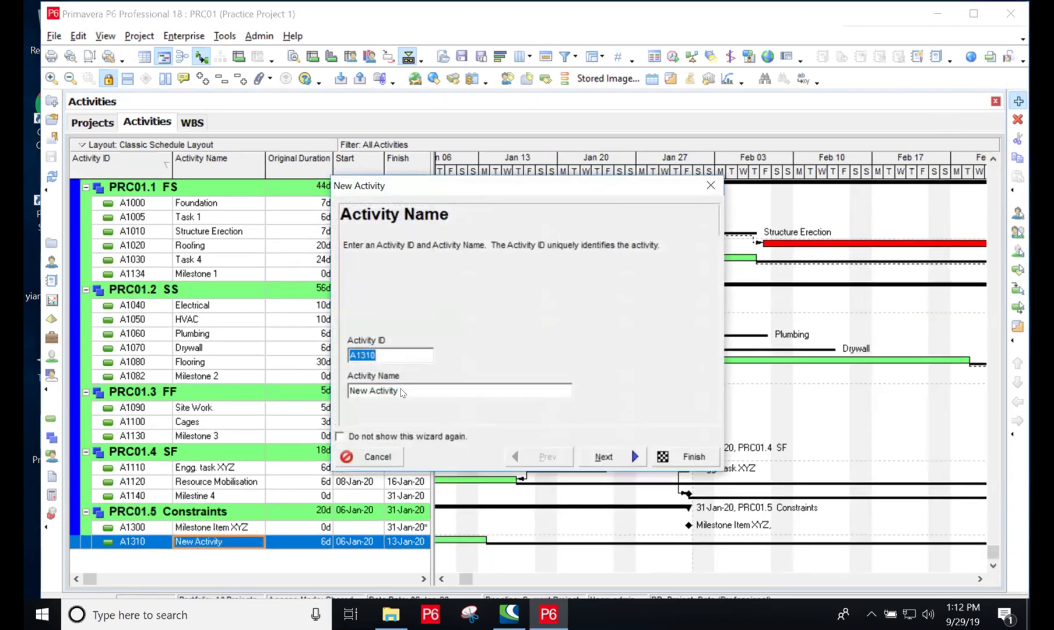
click(402, 391)
key(ctrl+a)
key(BackSpace)
text(Task 1150)
key(BackSpace)
key(BackSpace)
key(BackSpace)
key(BackSpace)
key(BackSpace)
text(1)
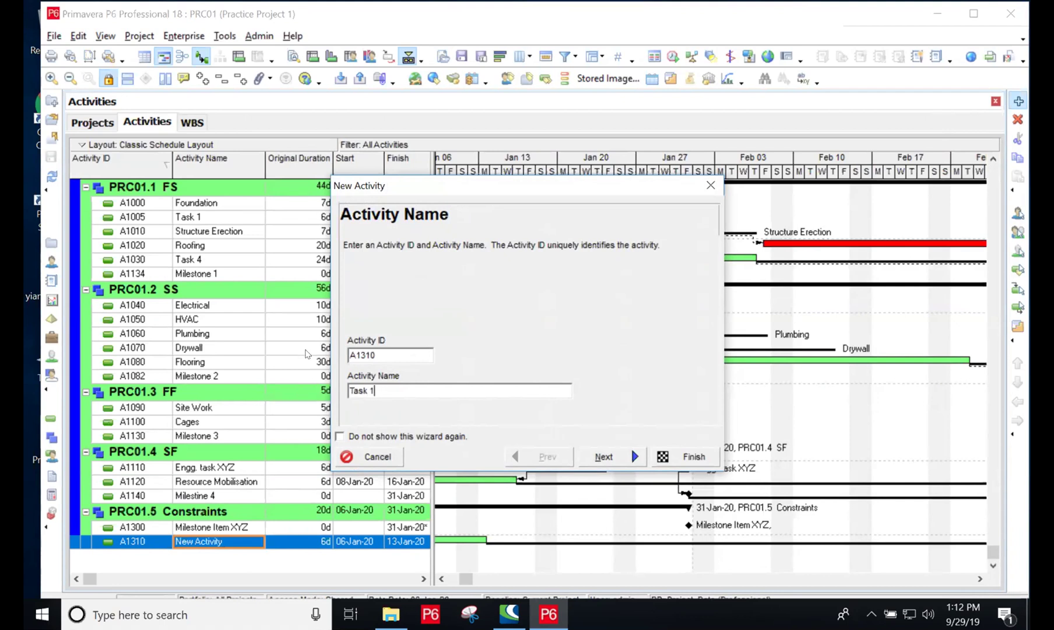
Step: Set the ID of the new Task 1 activity to A1150 and finish creating it with the remaining default settings
click(370, 346)
key(BackSpace)
key(BackSpace)
key(BackSpace)
text(150)
click(679, 459)
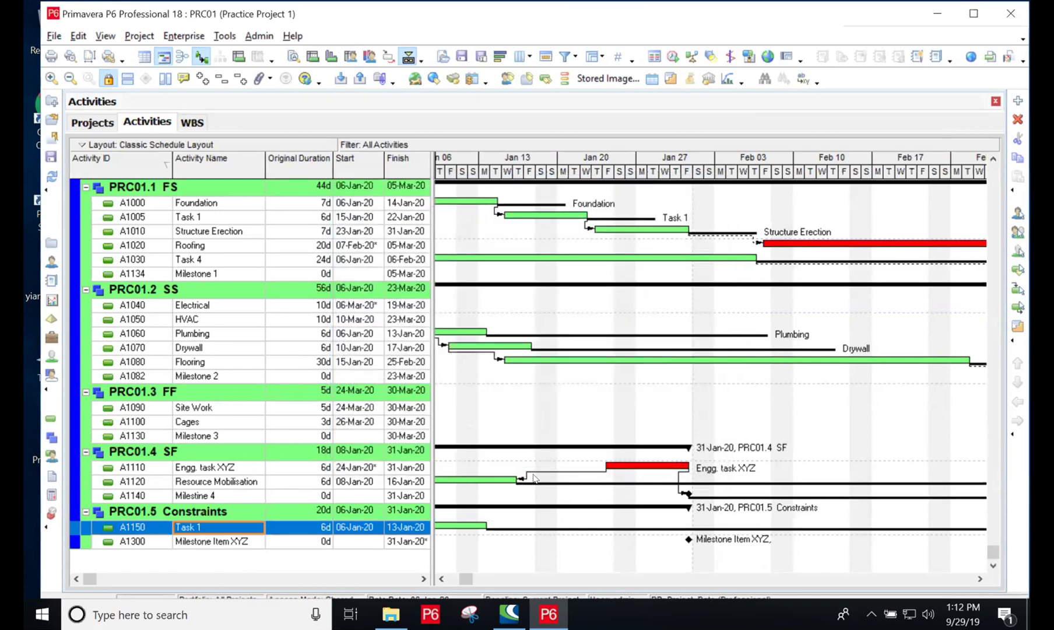
Step: Add an activity named "Task 2" under the Constraints WBS element, keeping the suggested ID and default settings
click(1020, 101)
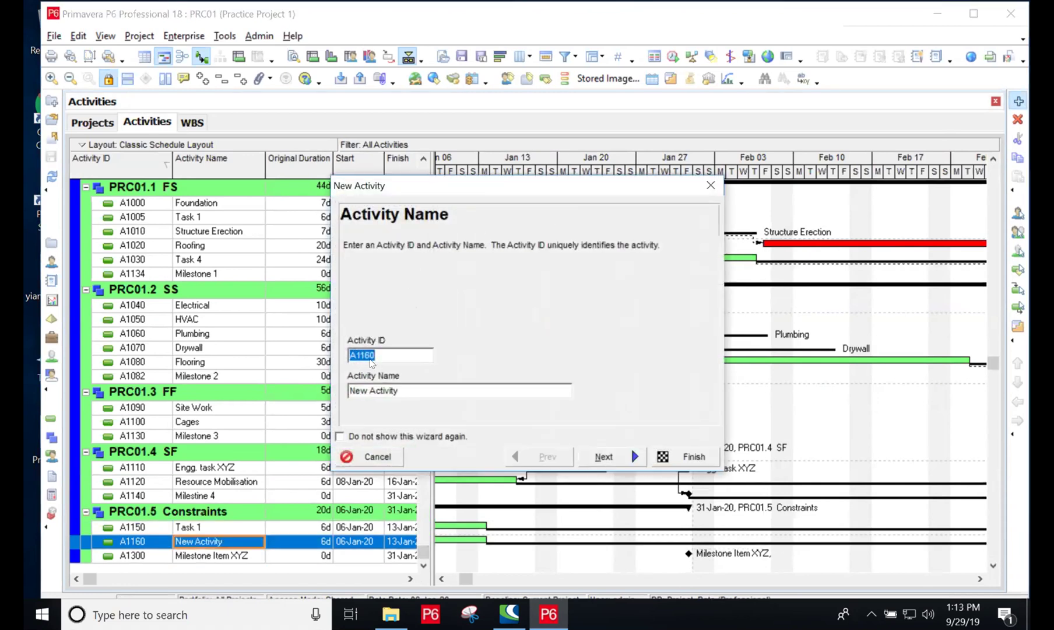
click(396, 390)
key(BackSpace)
key(BackSpace)
key(BackSpace)
key(BackSpace)
key(BackSpace)
key(BackSpace)
key(BackSpace)
key(BackSpace)
key(BackSpace)
key(BackSpace)
key(BackSpace)
key(BackSpace)
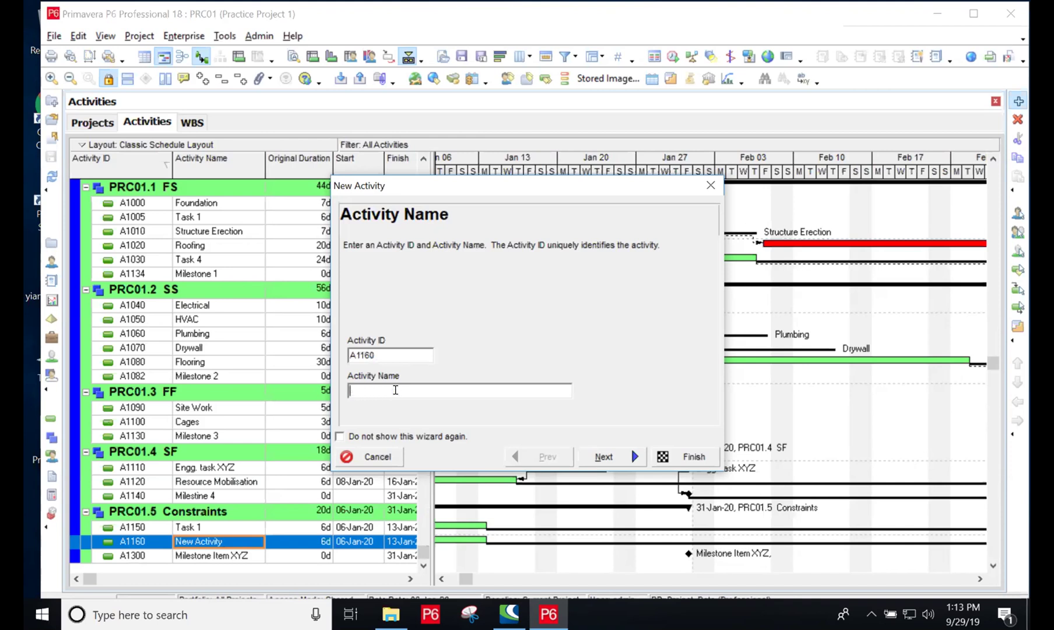
text(Tak)
key(BackSpace)
text(sk 2)
click(688, 456)
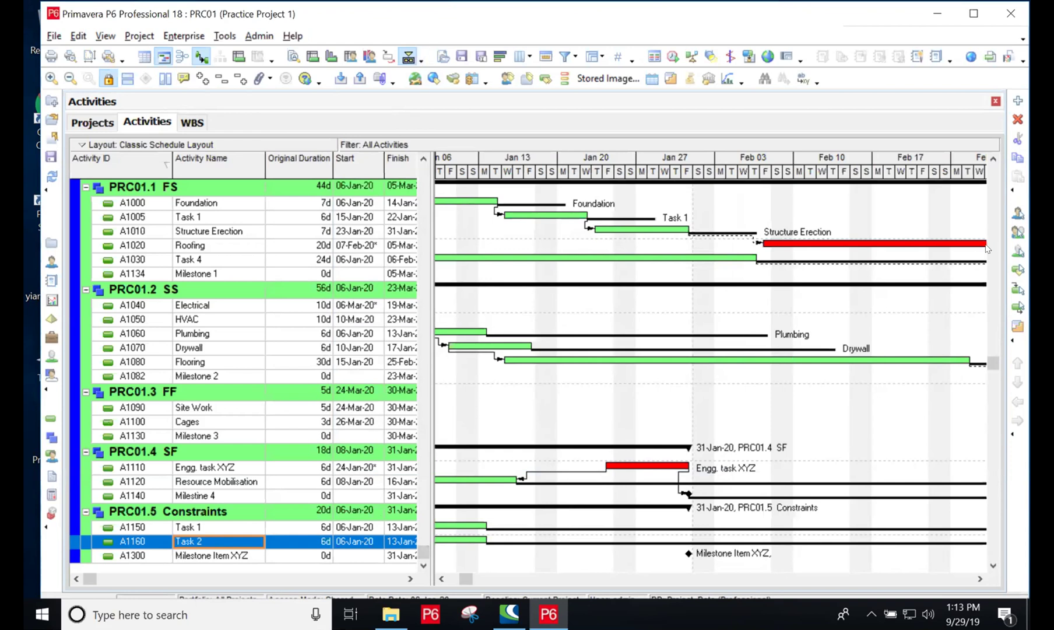
Step: Add an activity named "Task 3" under the Constraints WBS element, keeping the suggested ID and default settings
click(1018, 100)
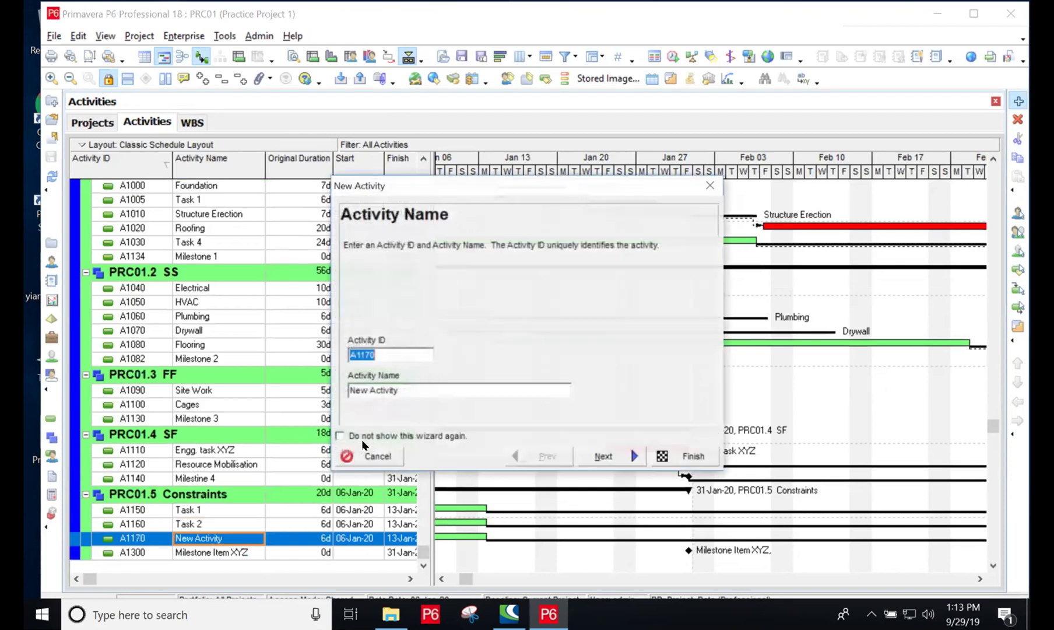
key(Tab)
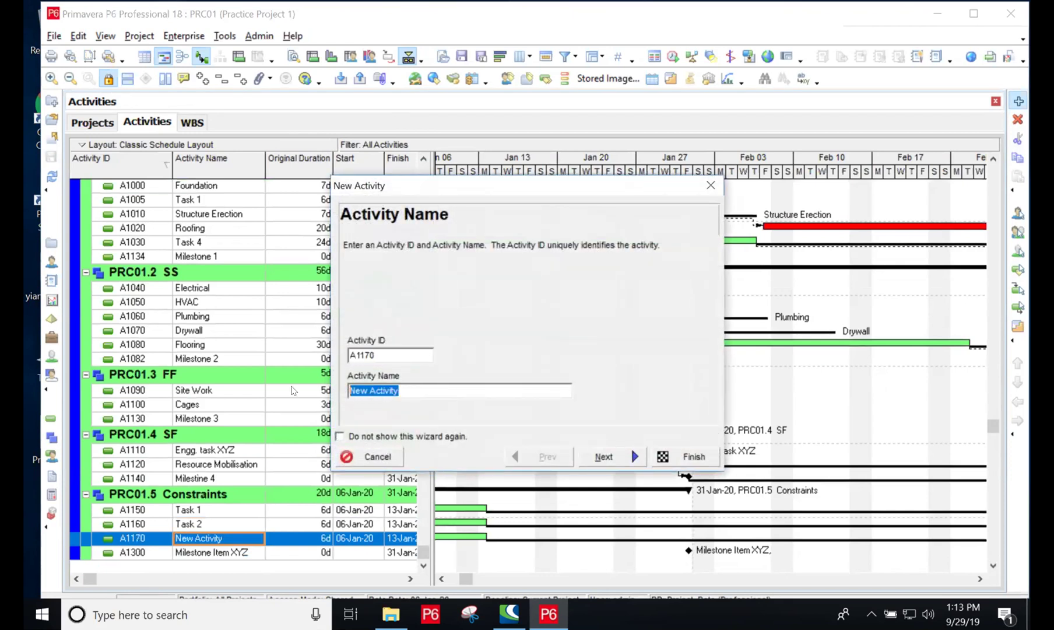
key(BackSpace)
text(Task)
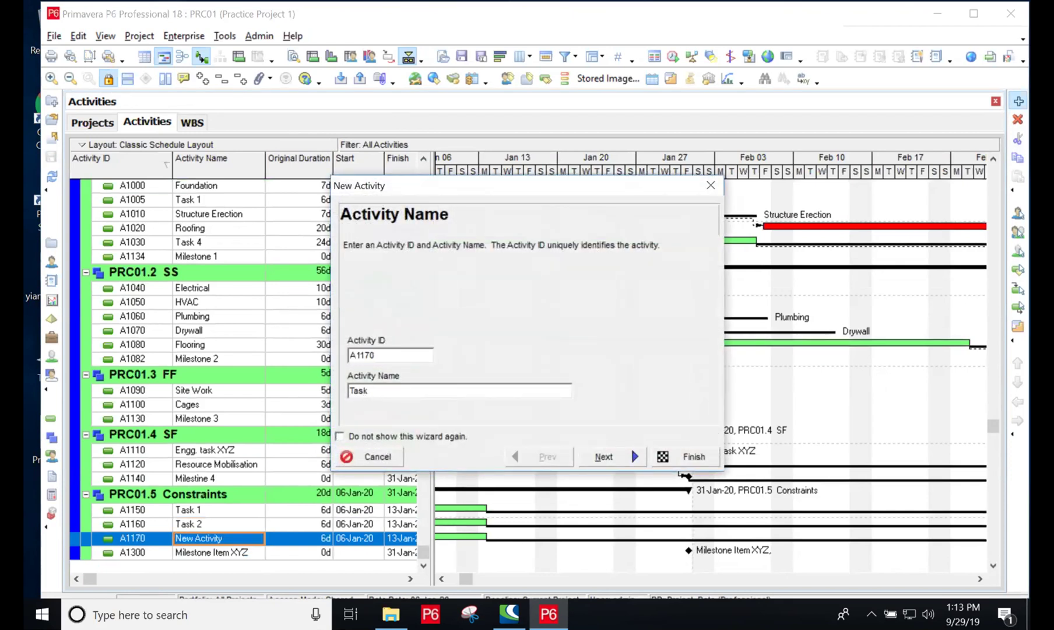
text( 3)
click(696, 454)
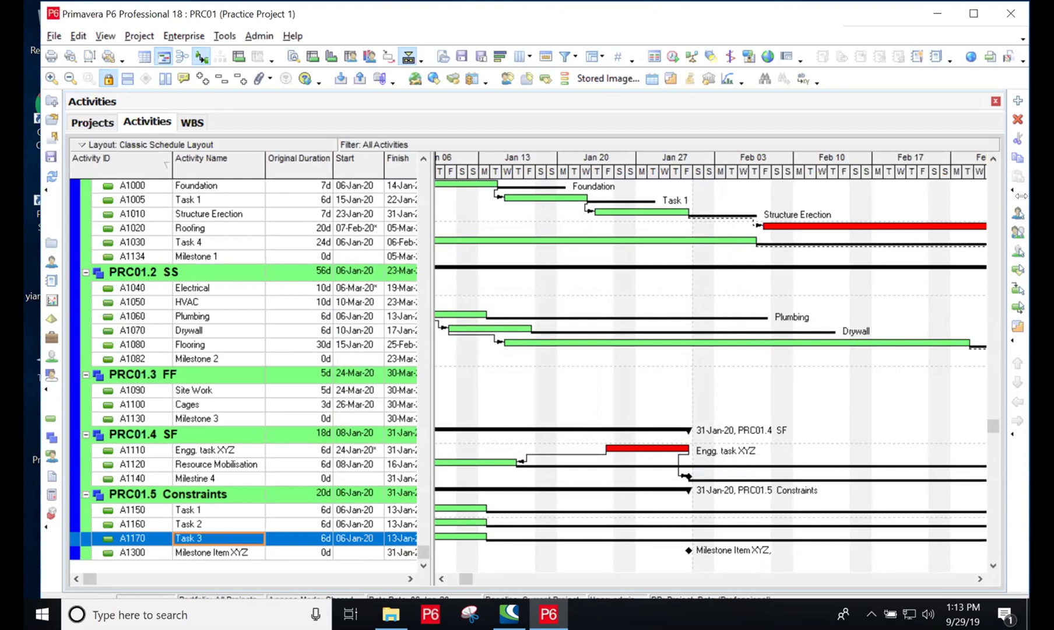
Step: Add an activity named "Task 4" under the Constraints WBS element, keeping the suggested ID and default settings
click(1018, 101)
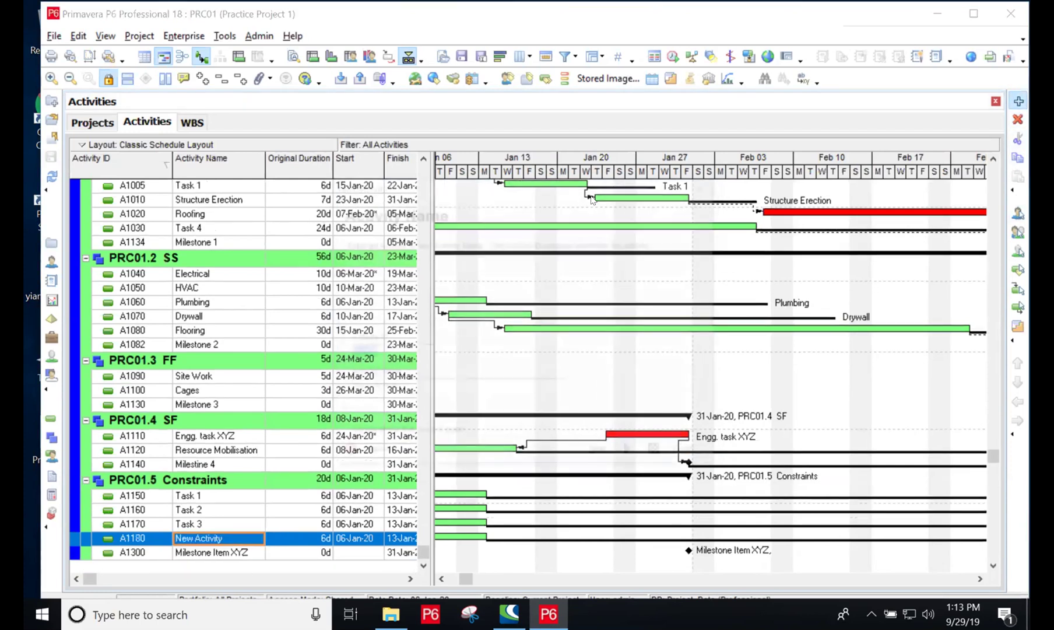
click(404, 390)
key(BackSpace)
key(BackSpace)
key(BackSpace)
key(BackSpace)
key(BackSpace)
key(BackSpace)
key(BackSpace)
key(BackSpace)
key(BackSpace)
key(BackSpace)
key(BackSpace)
key(BackSpace)
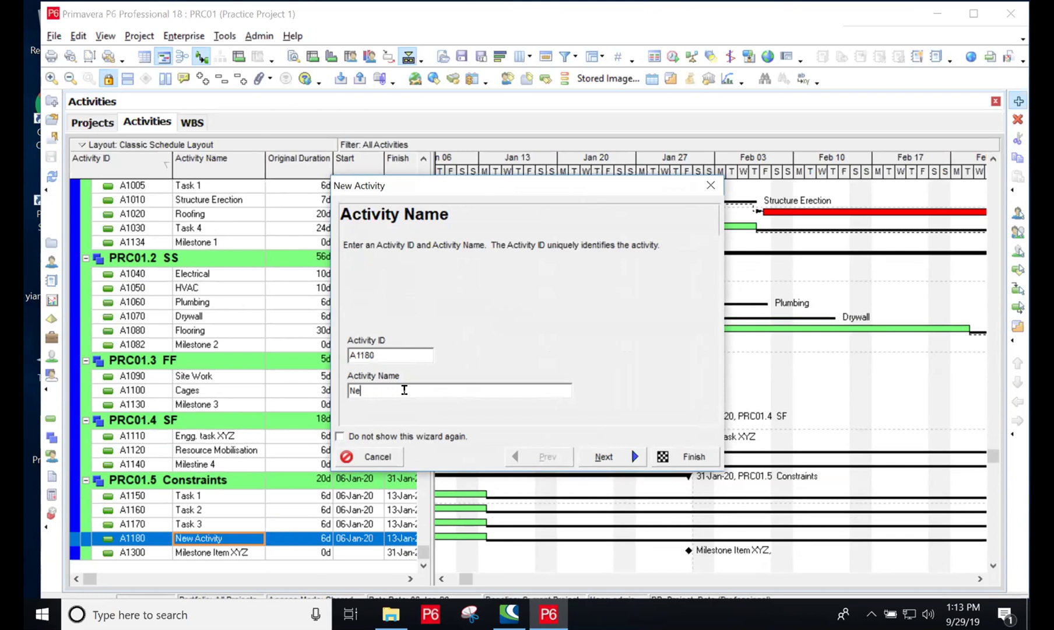
text(Task 4)
click(695, 457)
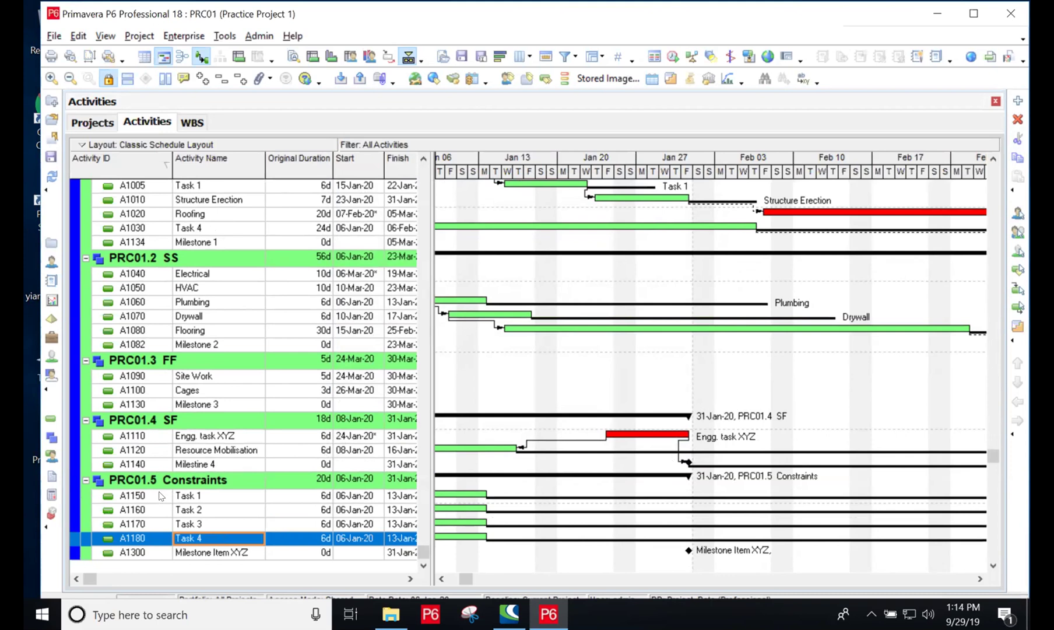
click(164, 436)
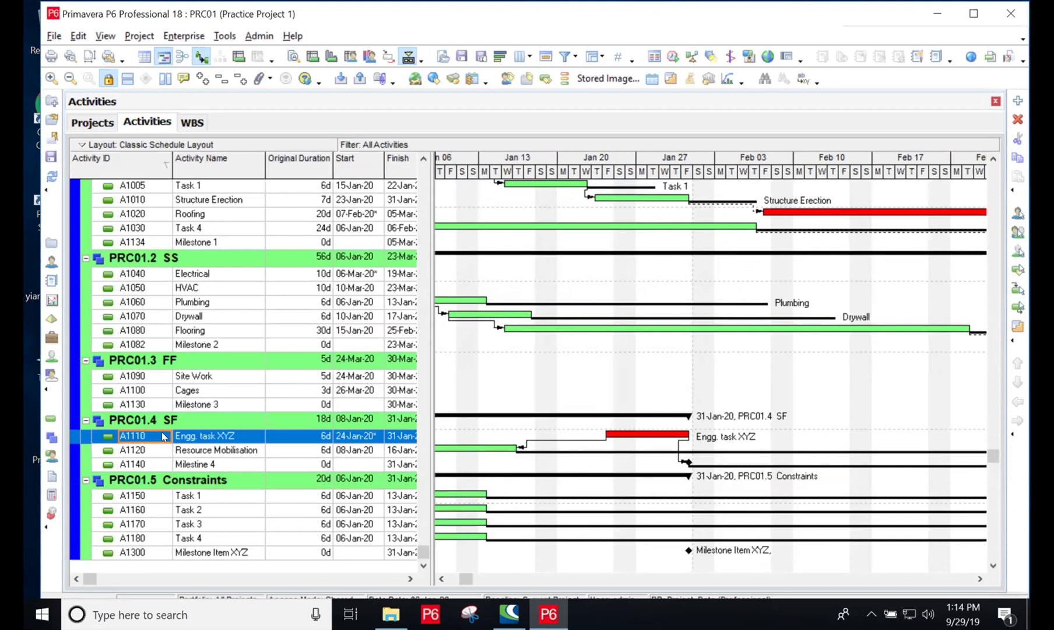
click(140, 495)
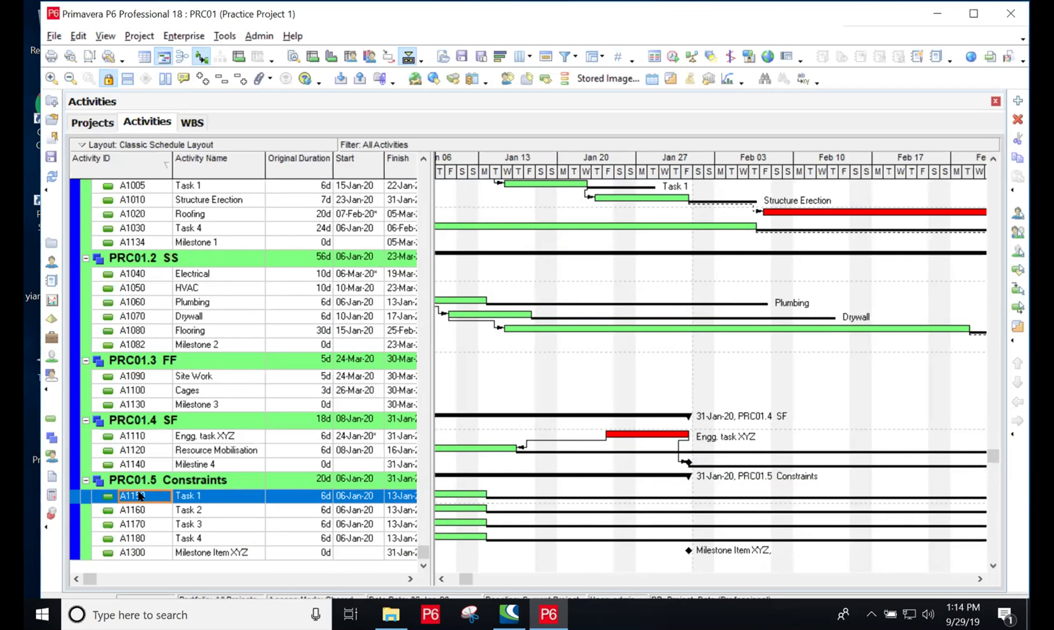
drag(140, 496, 134, 510)
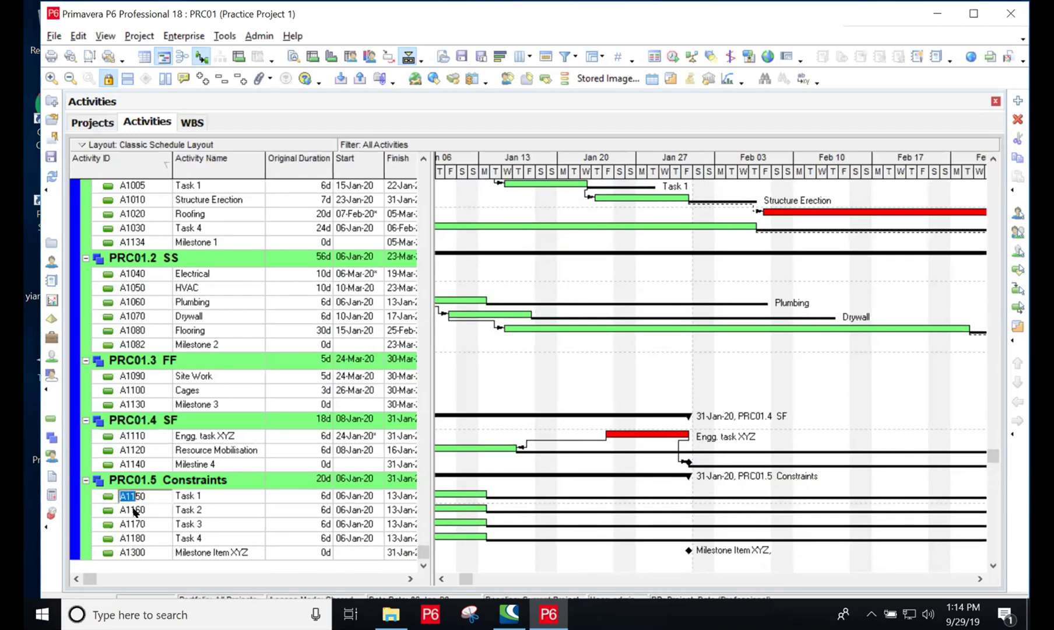
click(197, 500)
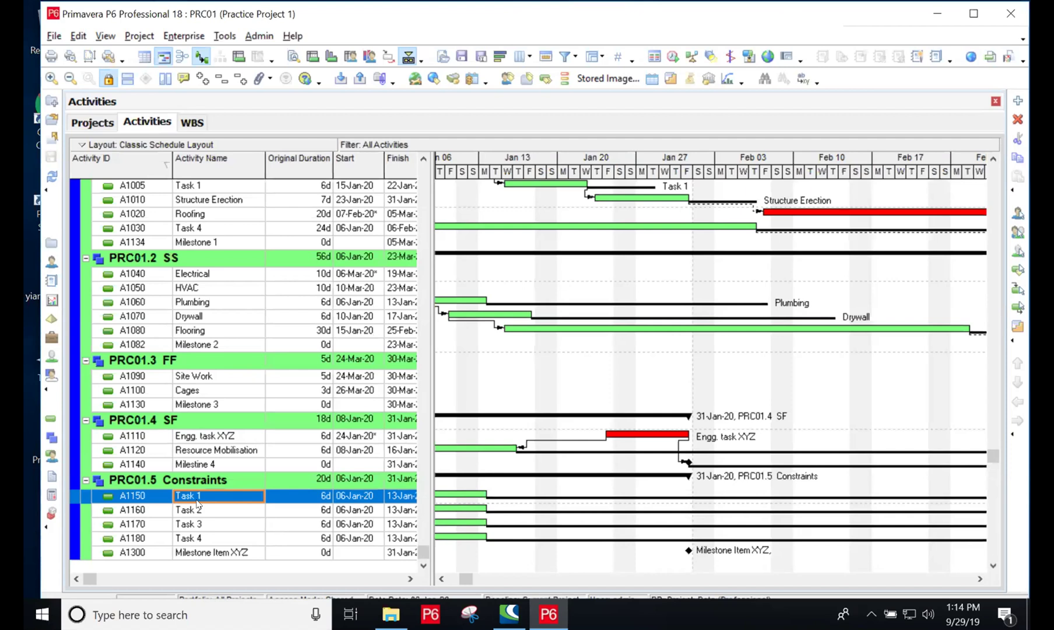
shift+click(194, 507)
shift+click(194, 522)
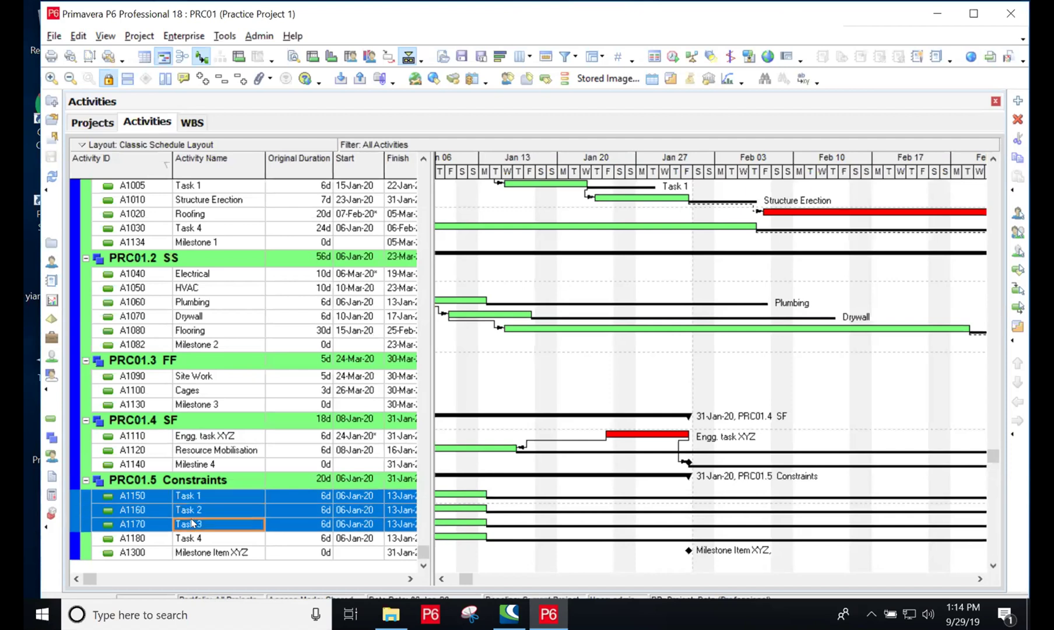
shift+click(192, 537)
shift+click(193, 552)
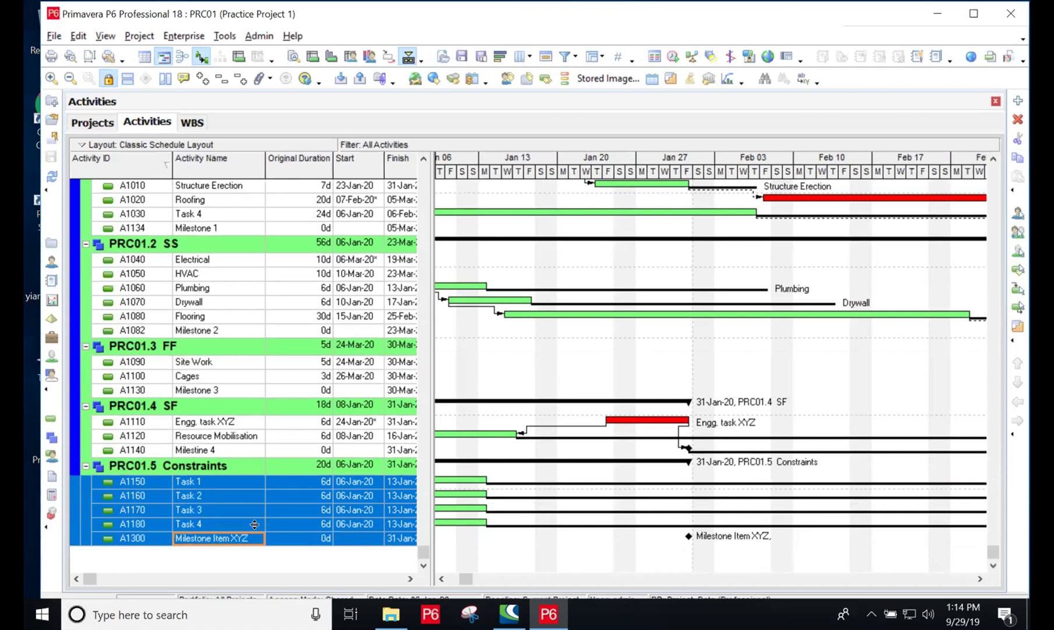
right_click(483, 379)
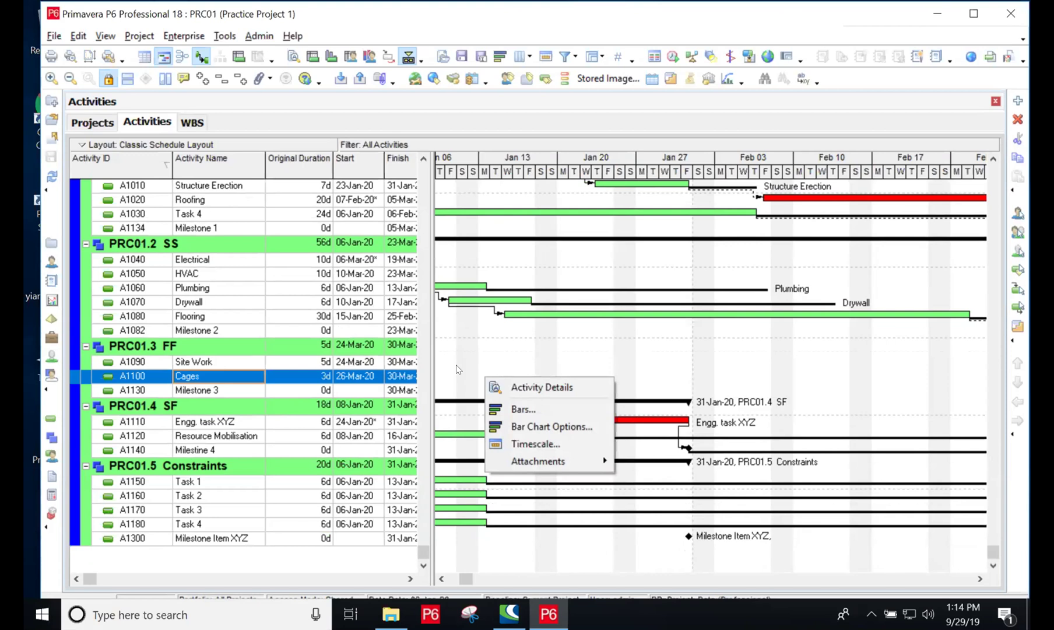
click(457, 364)
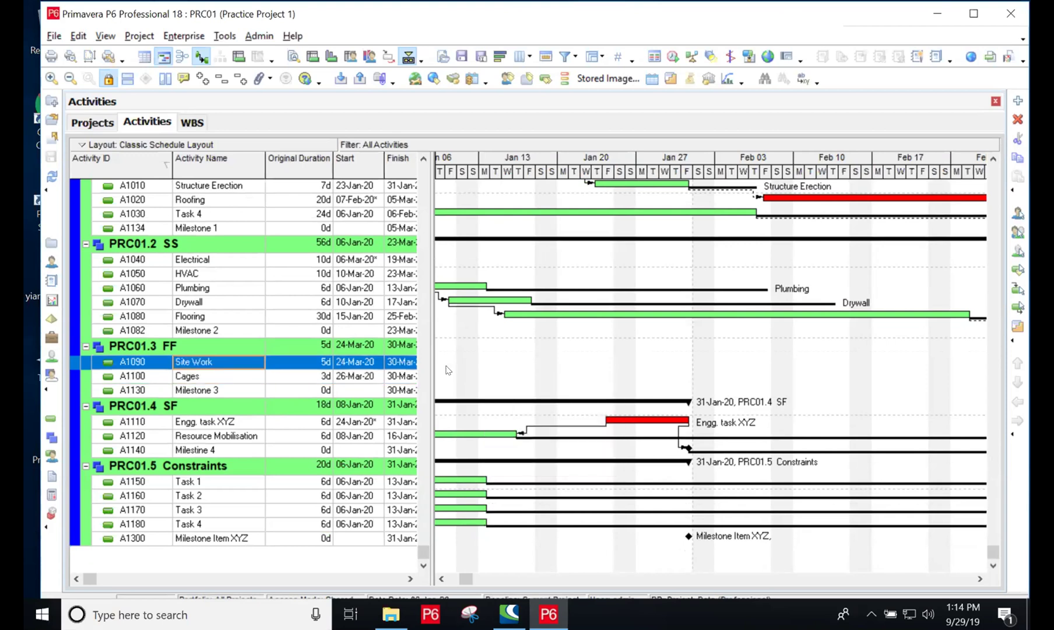
Step: Link Task 1, Task 2, Task 3, Task 4 and Milestone Item XYZ under the Constraints WBS in sequence
click(132, 480)
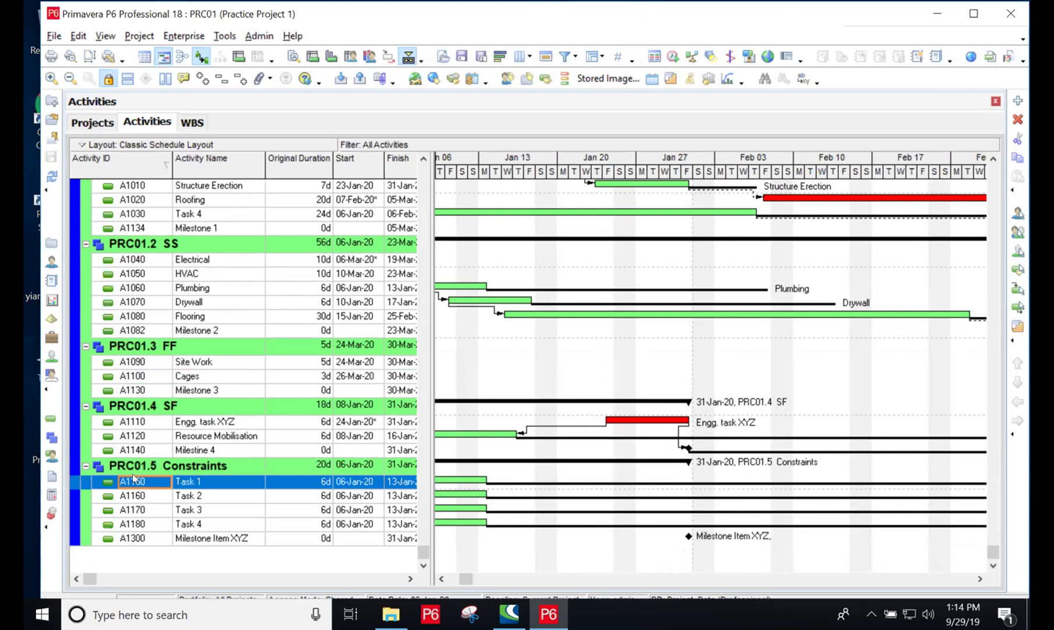
scroll(129, 490, up, 1)
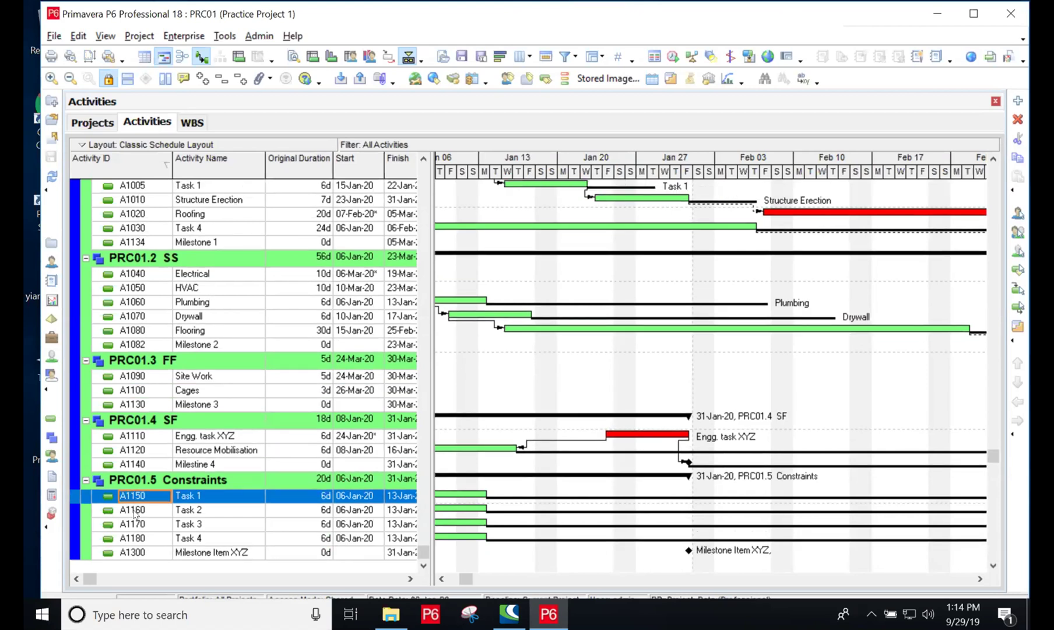
ctrl+click(128, 510)
ctrl+click(133, 525)
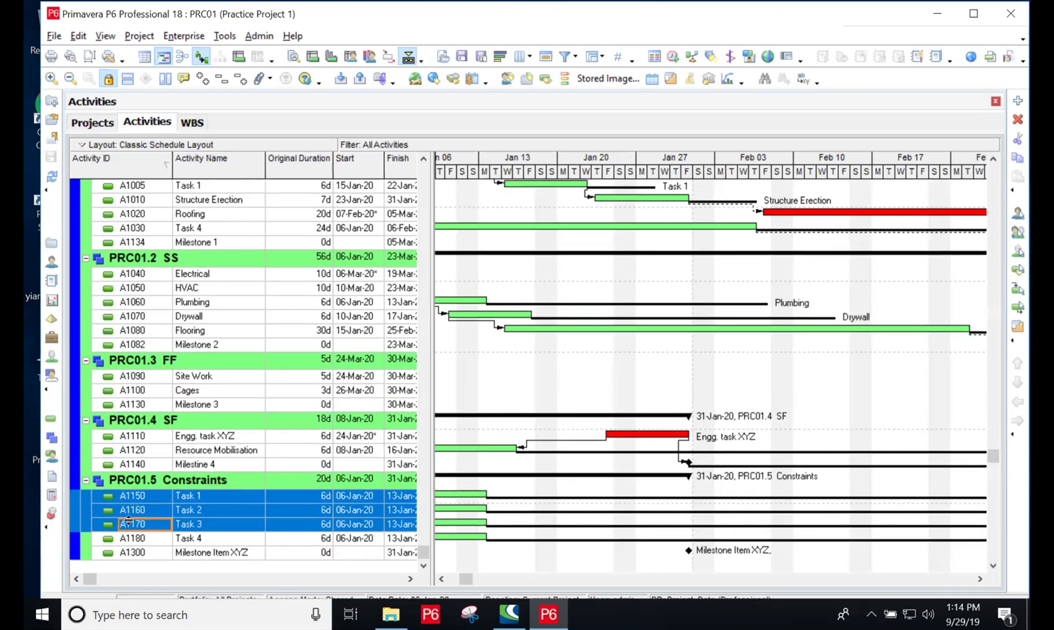
ctrl+click(131, 538)
ctrl+click(133, 552)
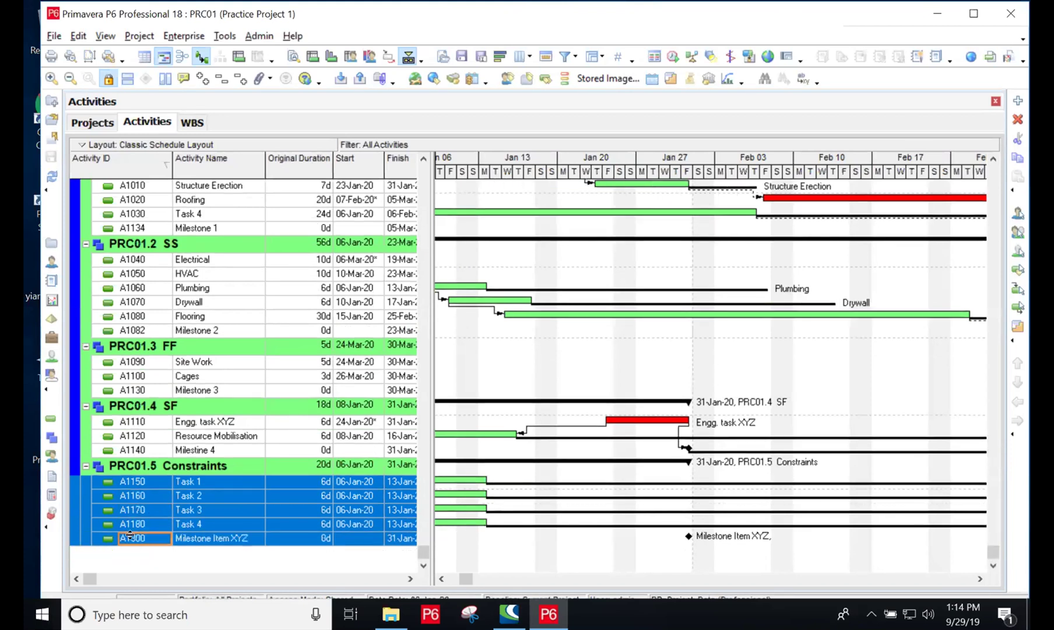
right_click(179, 472)
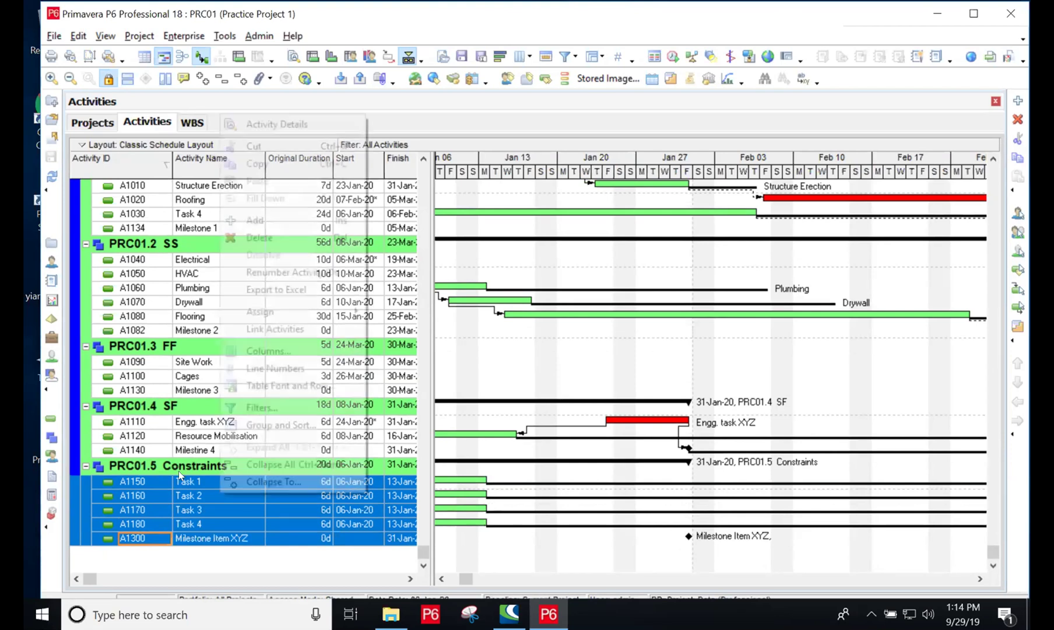
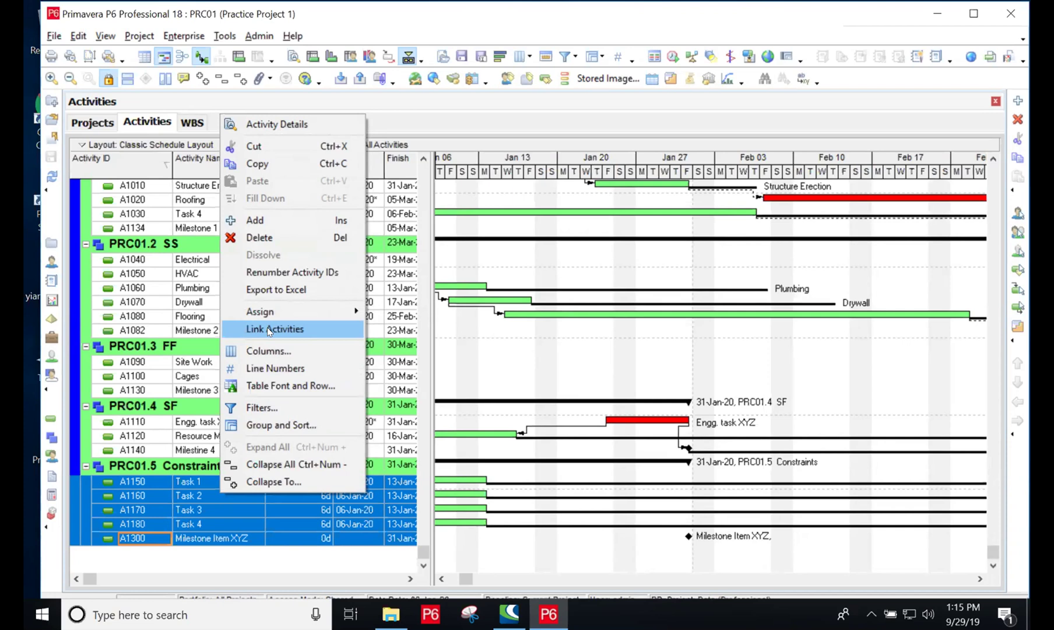
click(267, 329)
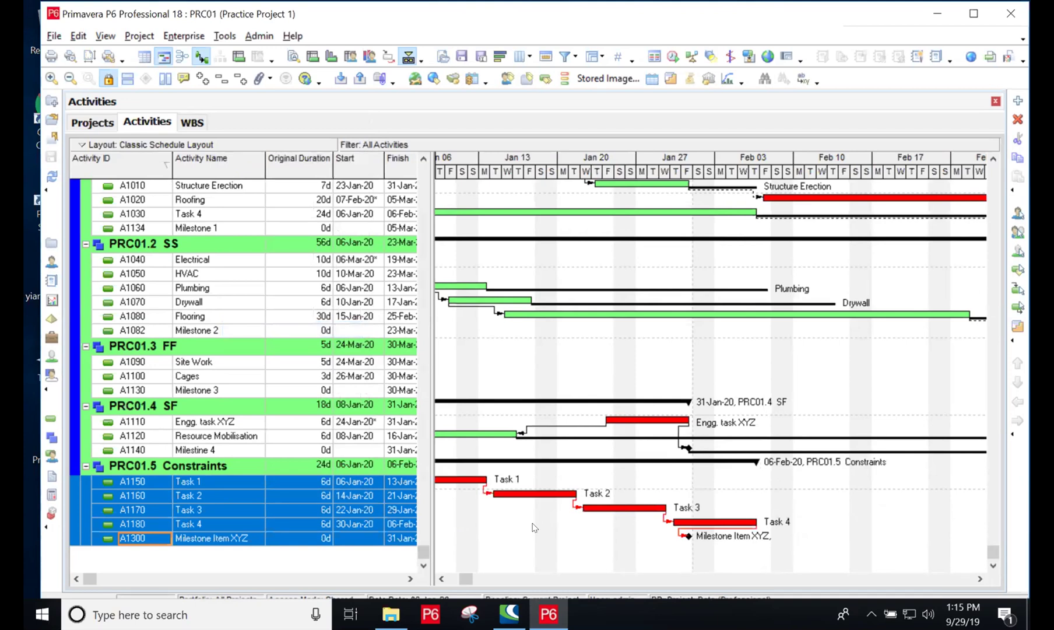
Step: Widen the activity table to show the Total Float column and narrow the BL1 Total Cost column, keeping the Constraints bars in view
scroll(536, 526, up, 1)
click(441, 578)
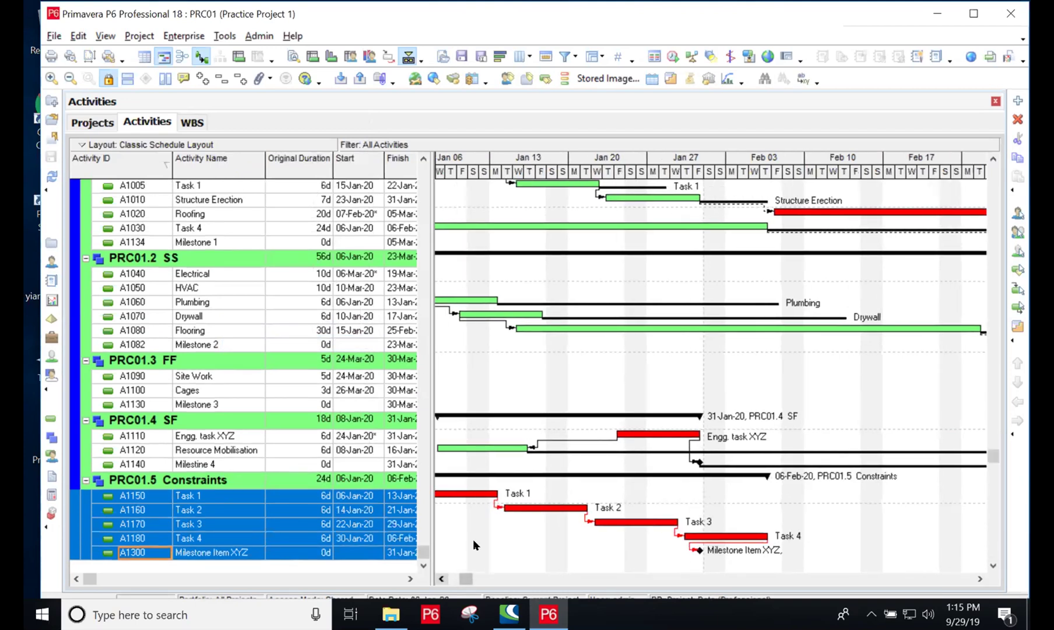
click(473, 539)
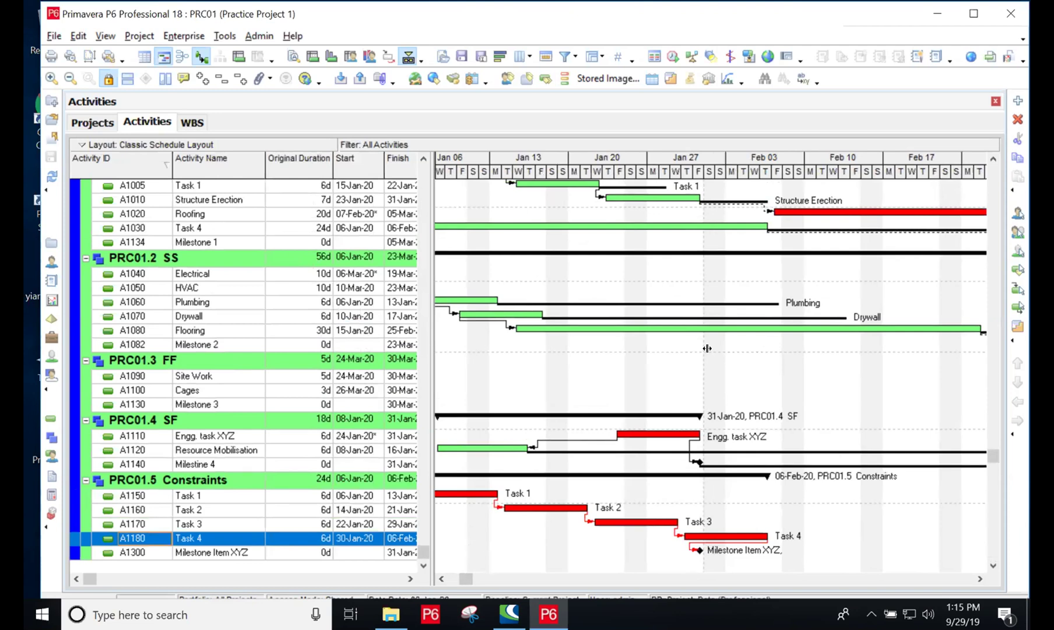
drag(714, 353, 714, 352)
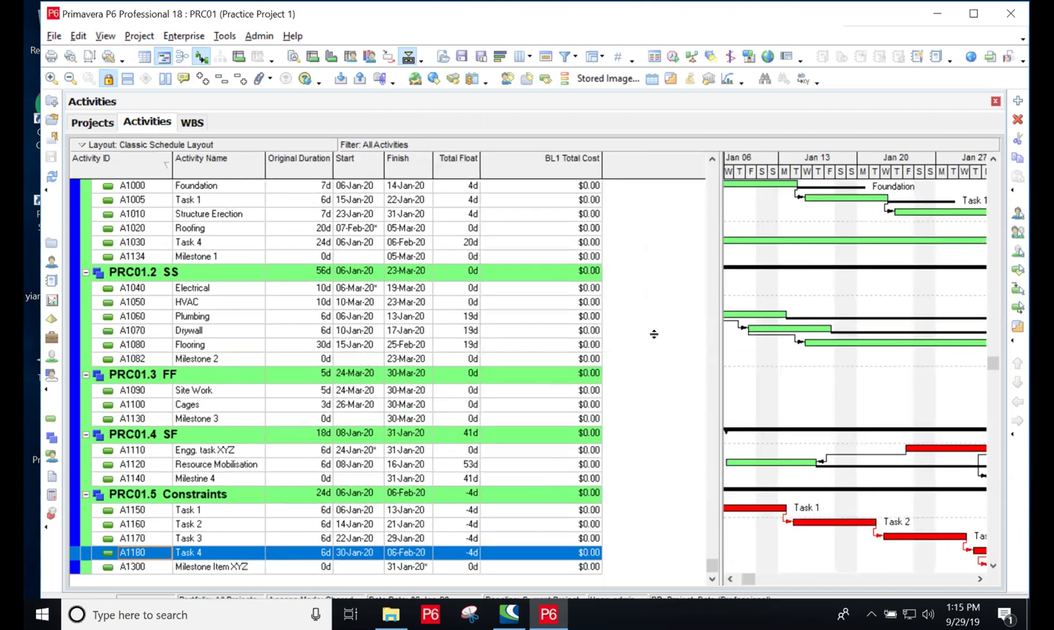
drag(603, 157, 543, 156)
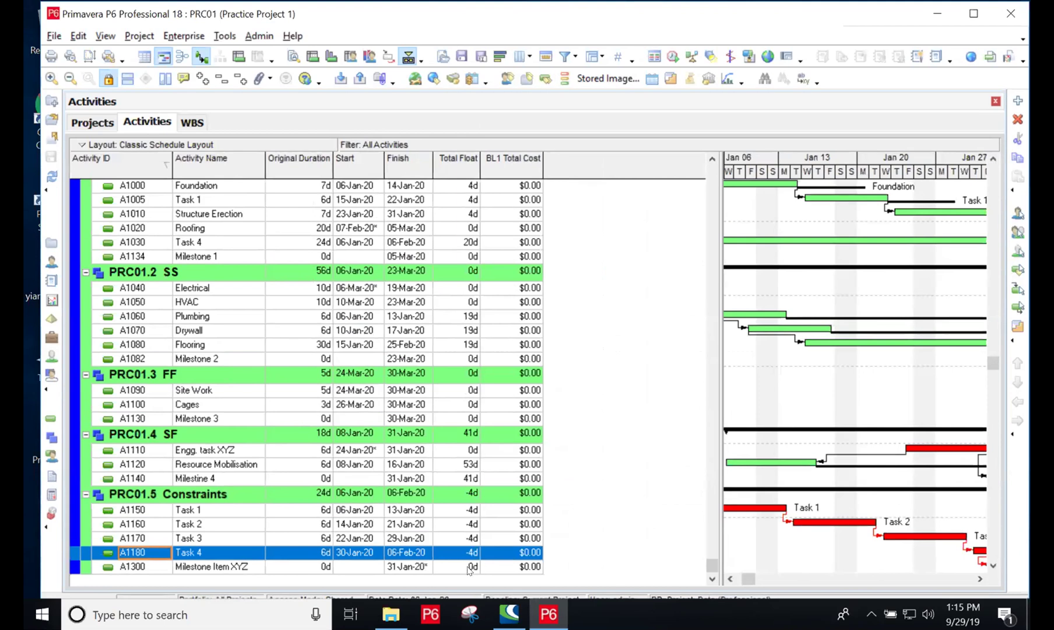
click(450, 538)
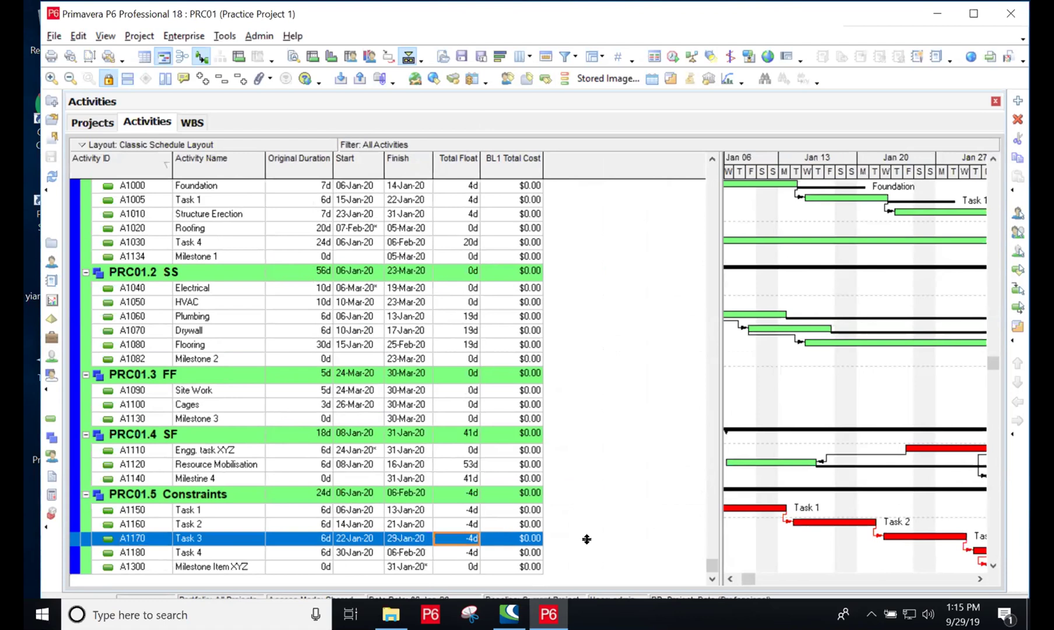
drag(714, 393, 575, 416)
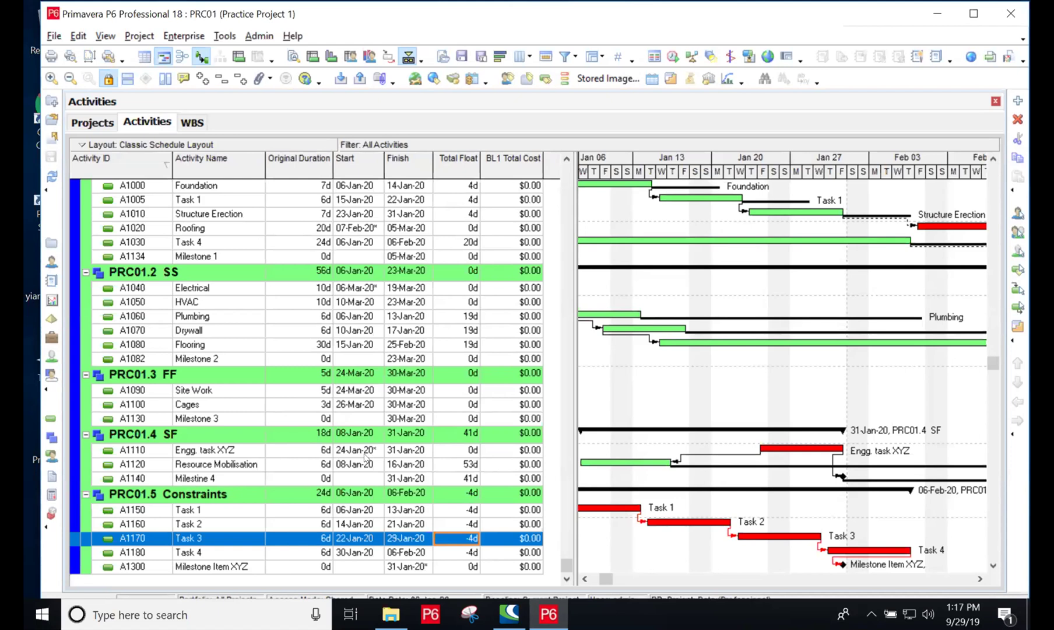
Step: Set the original durations of Task 1 and Task 2 under the Constraints WBS to 5 days each
click(321, 510)
click(319, 508)
key(BackSpace)
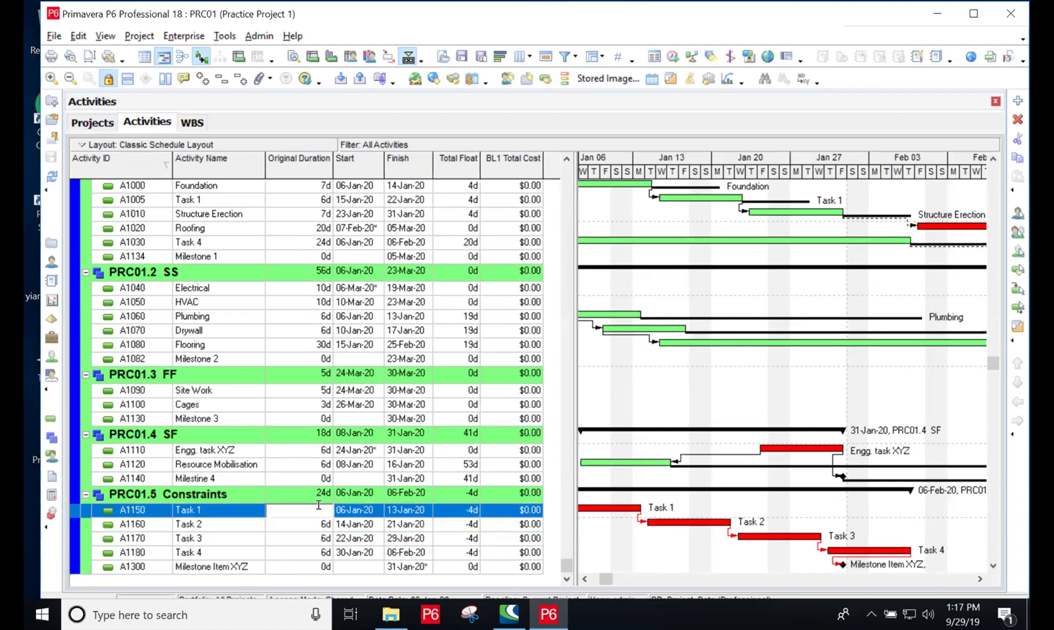
text(5)
key(Return)
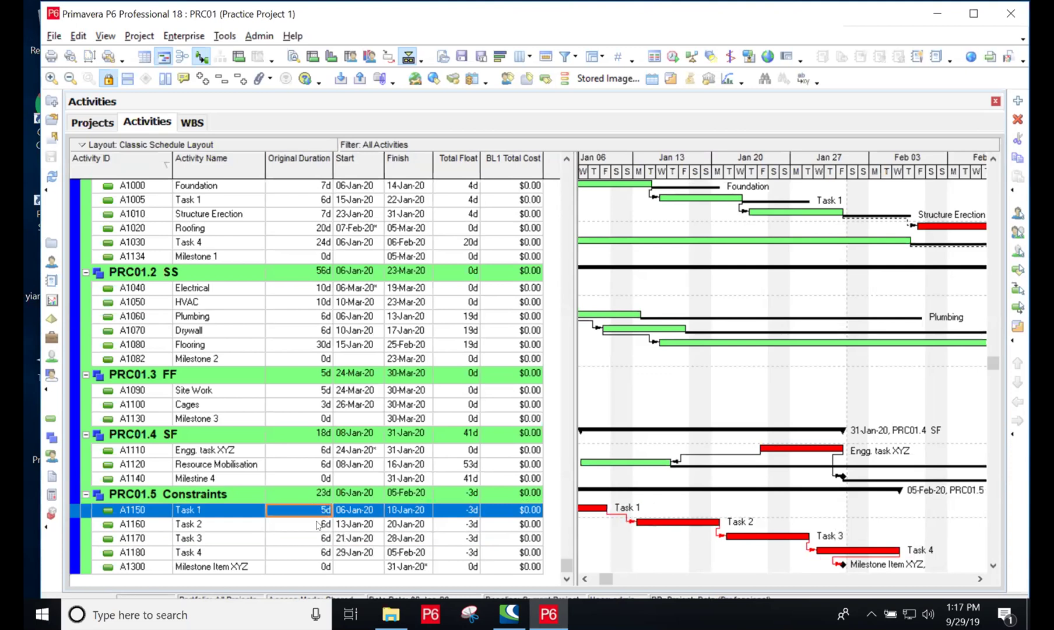
click(316, 523)
click(316, 523)
text(5)
key(Return)
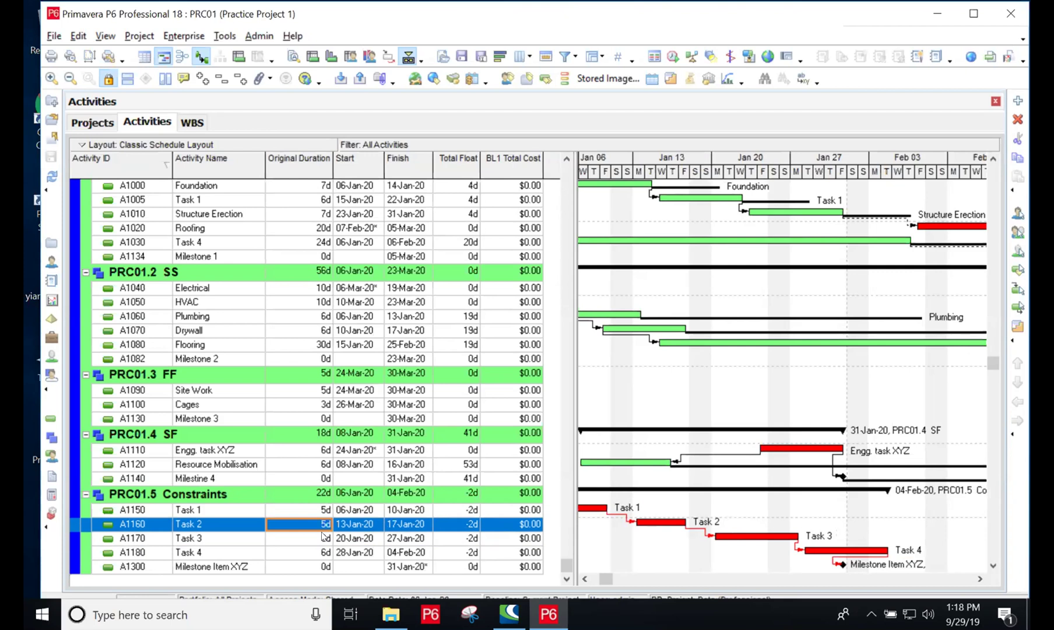
Step: Set the original durations of Task 3 and Task 4 under the Constraints WBS to 5 days each
click(321, 532)
text(5d)
key(Return)
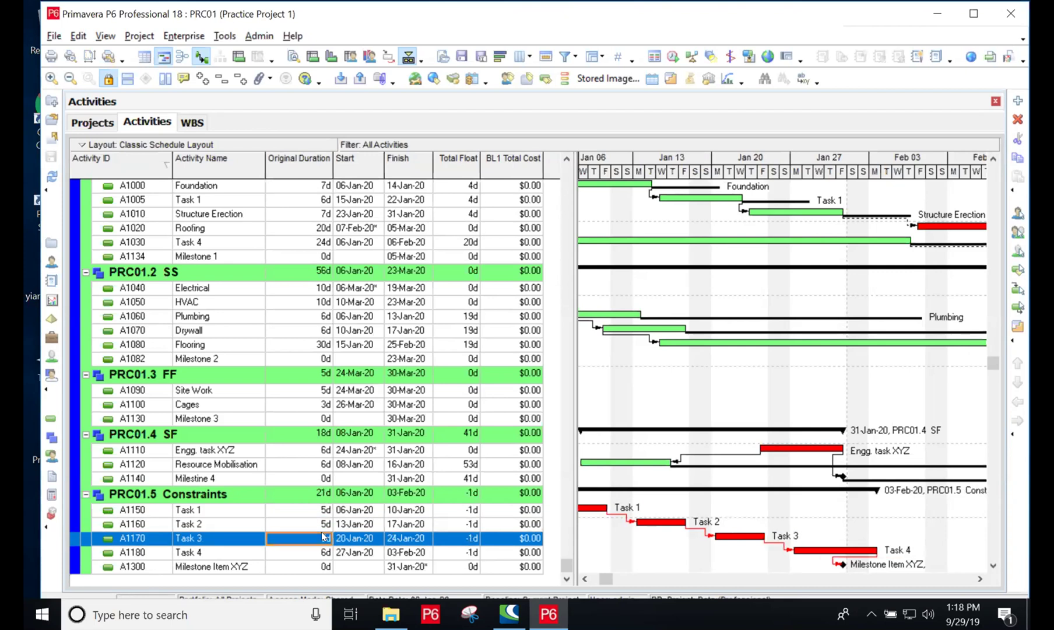
click(324, 552)
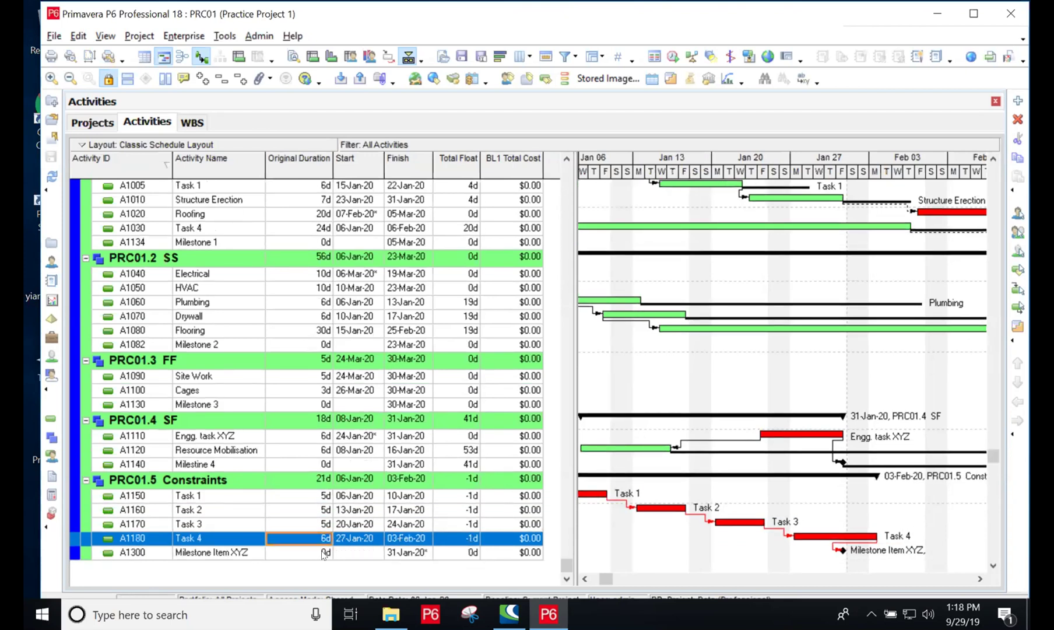
click(324, 553)
text(5)
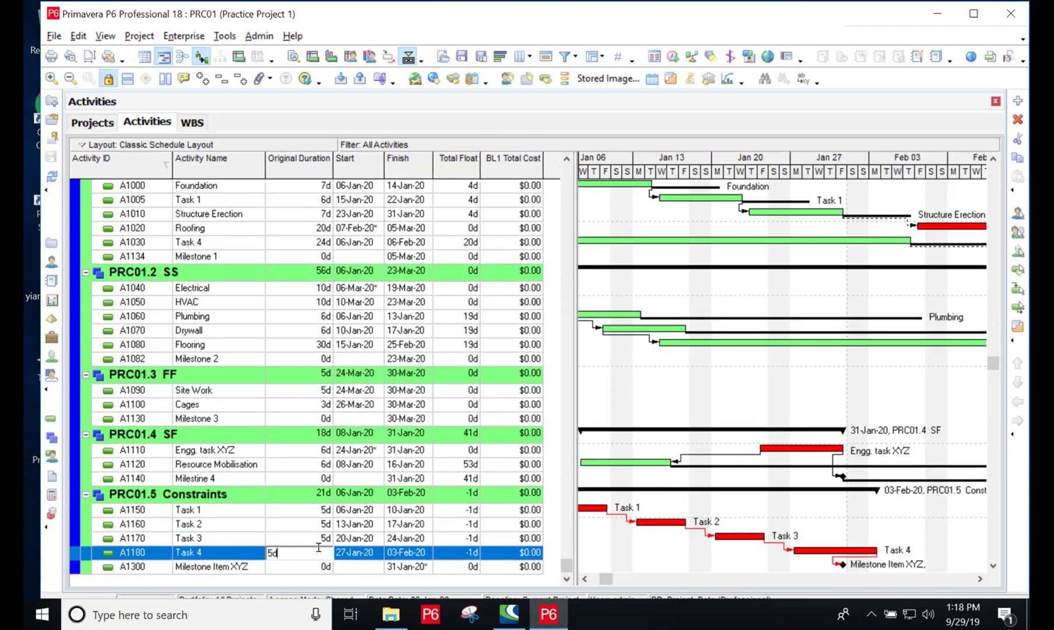
key(Return)
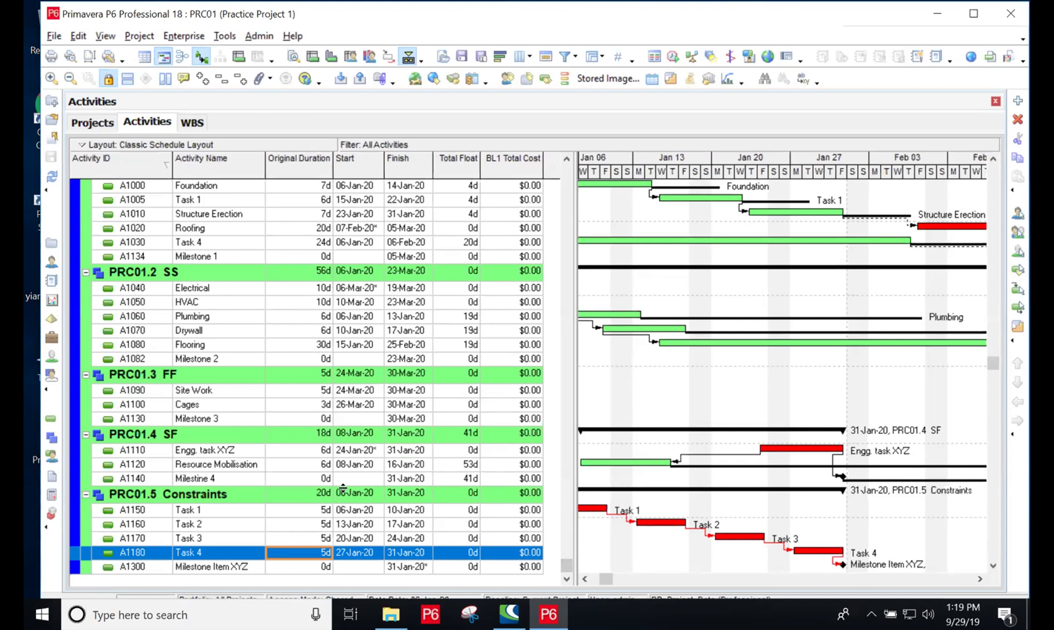
Step: Shorten the original durations of Task 1 and Task 3 under the Constraints WBS to 4 days each
click(326, 511)
click(321, 507)
text(4d)
key(Return)
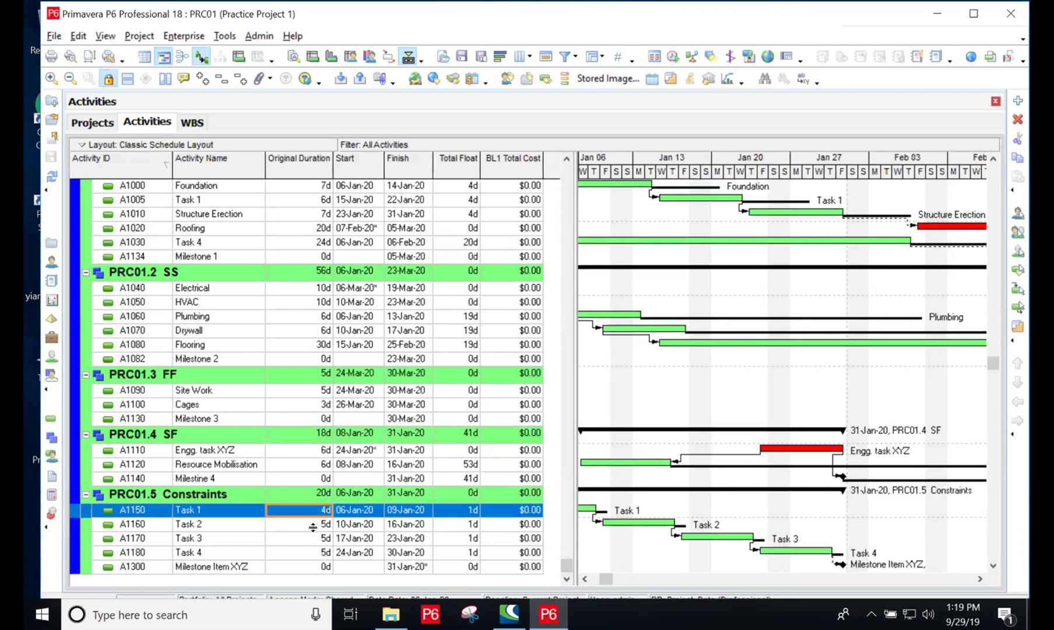
click(322, 537)
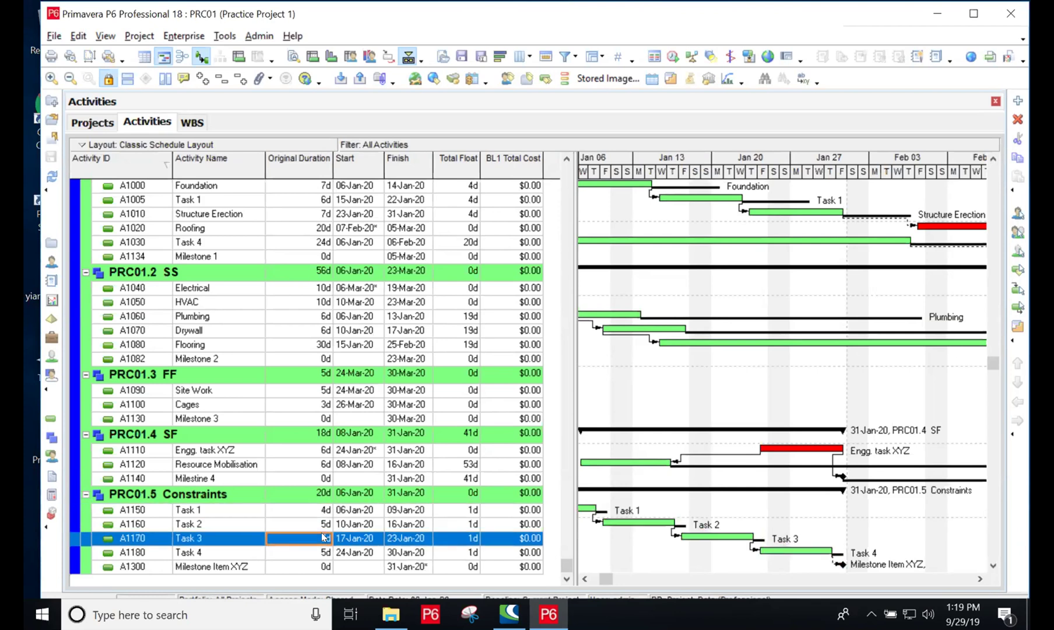
click(321, 532)
text(4d)
key(Return)
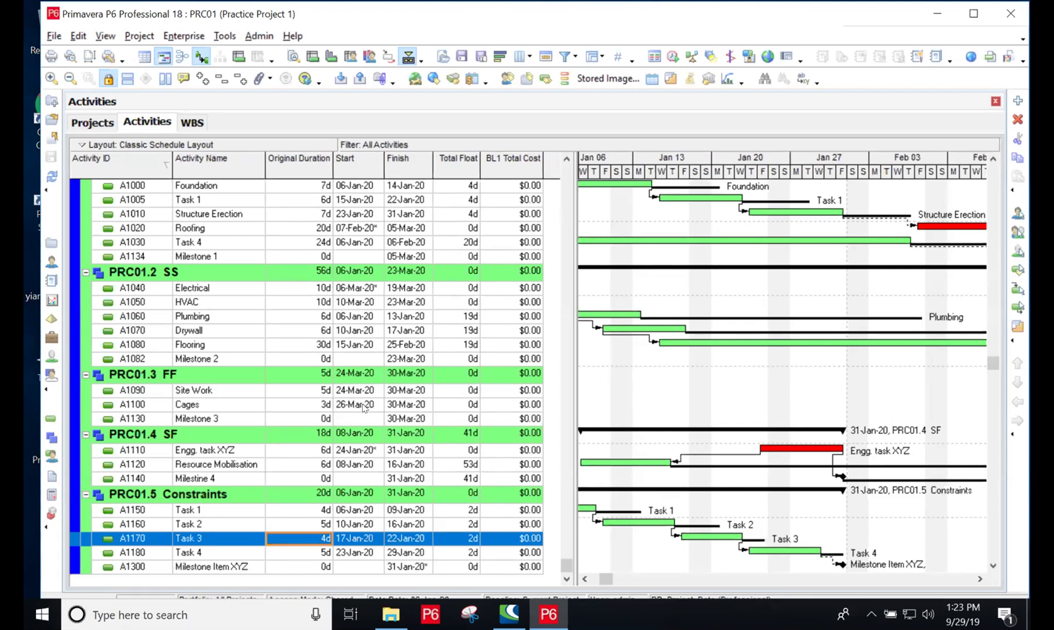
Step: Show the status details of Milestone Item XYZ and examine the constraint types available as its primary constraint
click(245, 568)
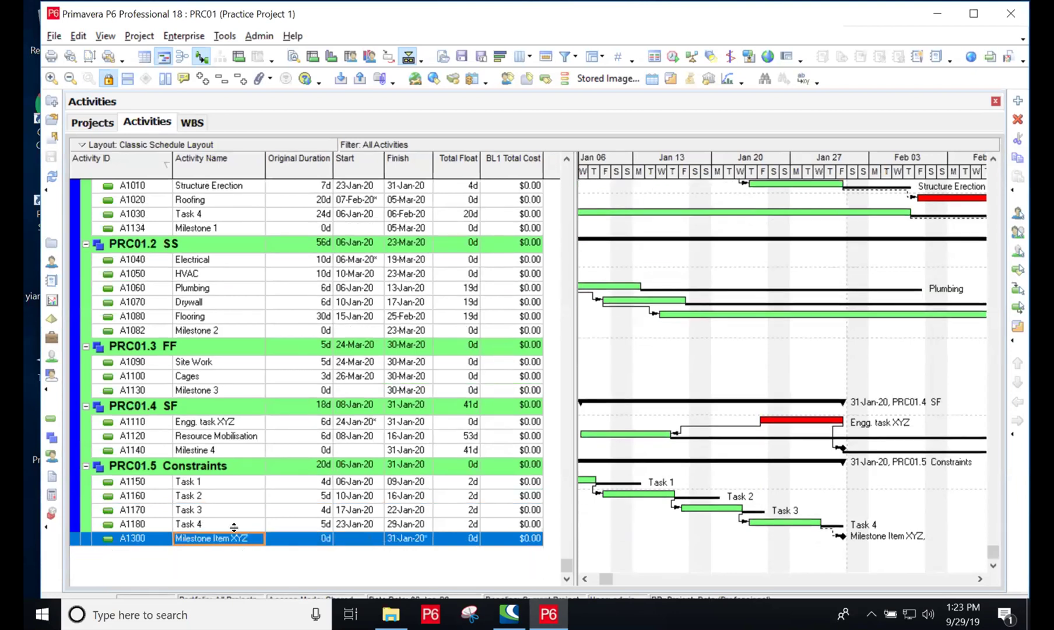
right_click(238, 531)
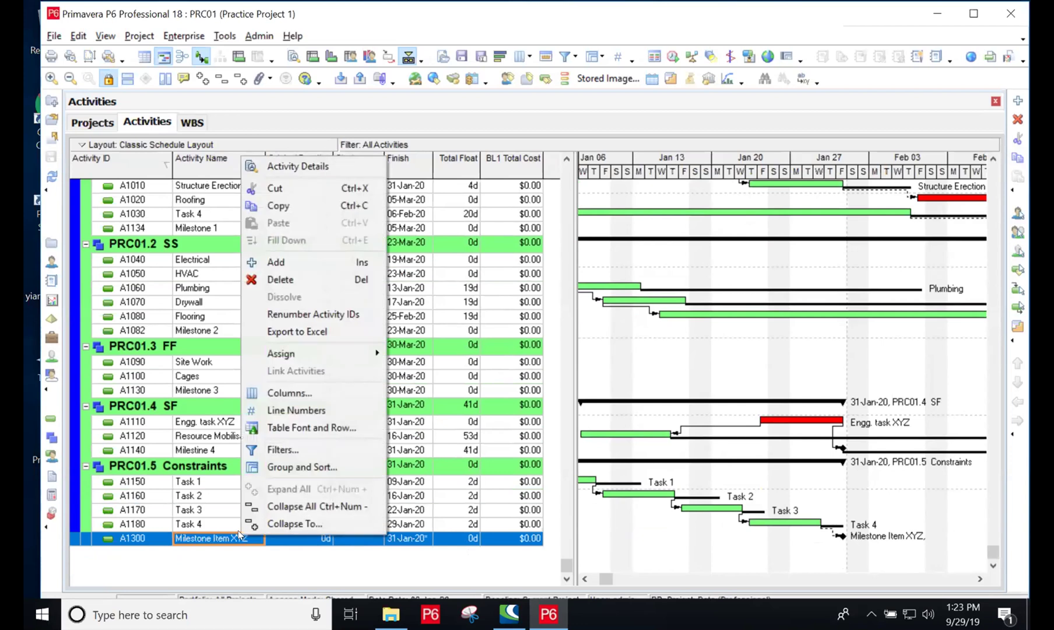
click(316, 164)
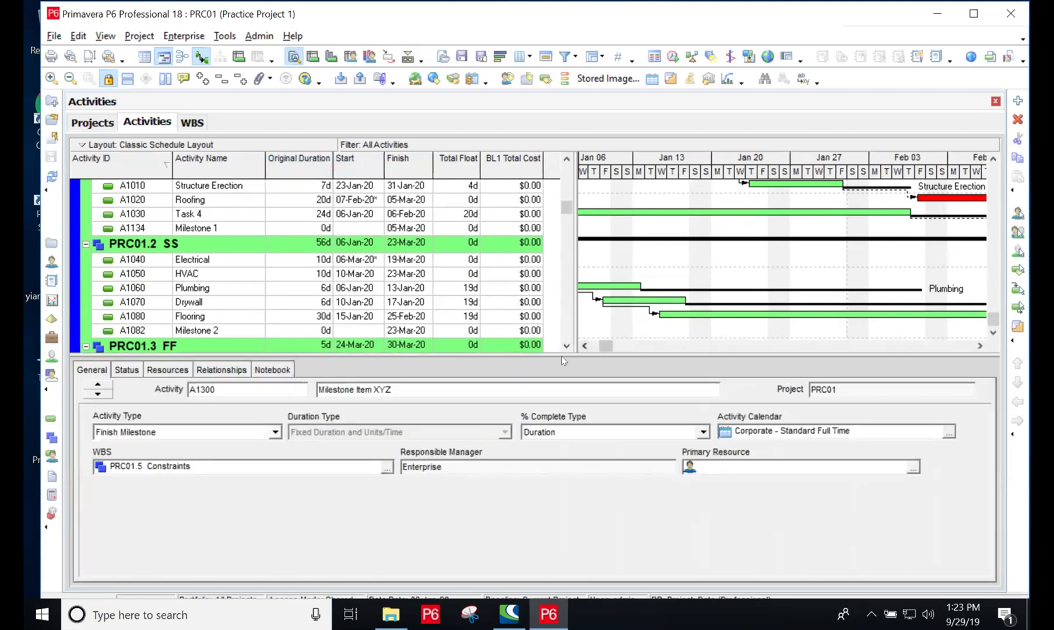
scroll(564, 344, down, 3)
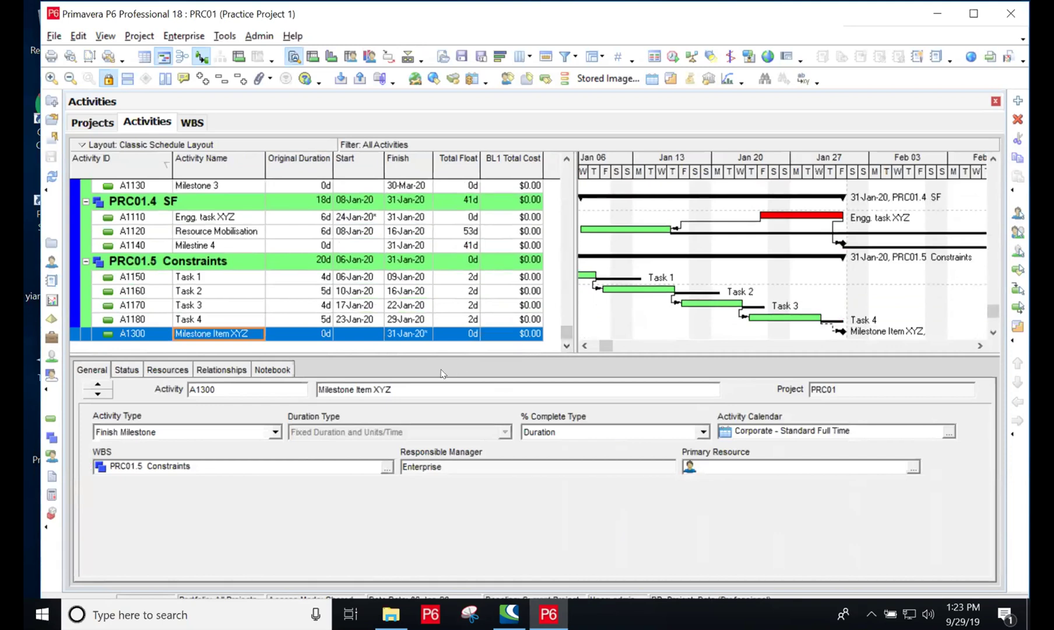
click(126, 369)
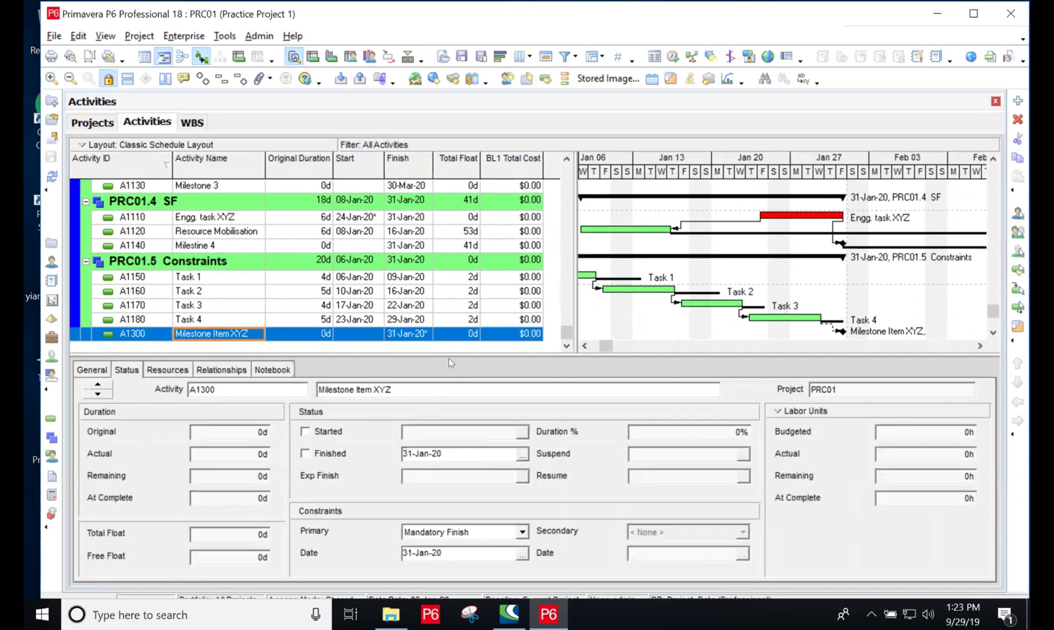
drag(446, 346, 454, 312)
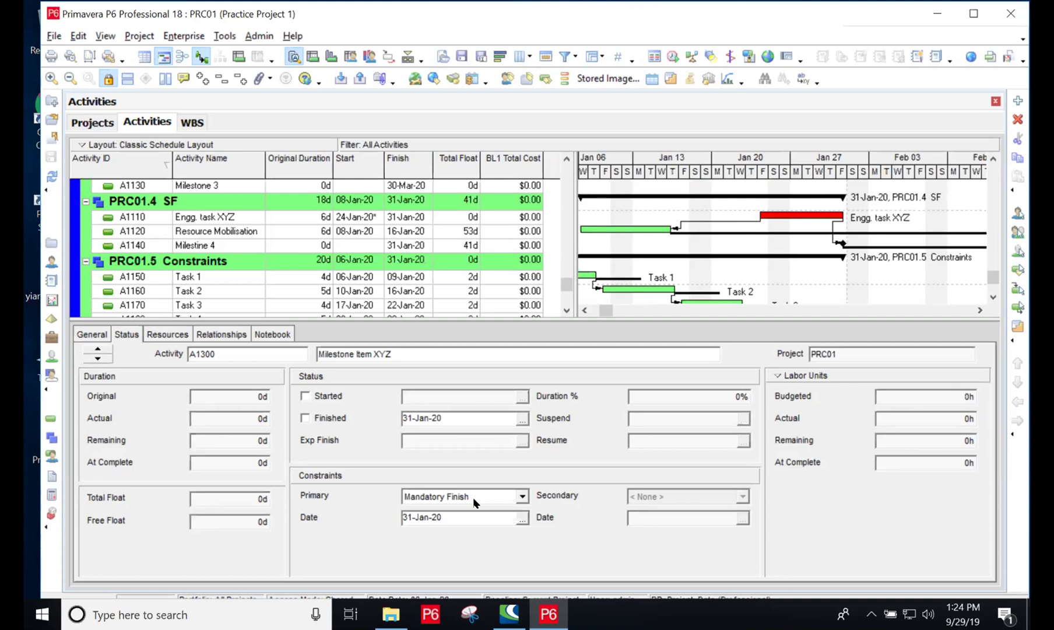
click(523, 495)
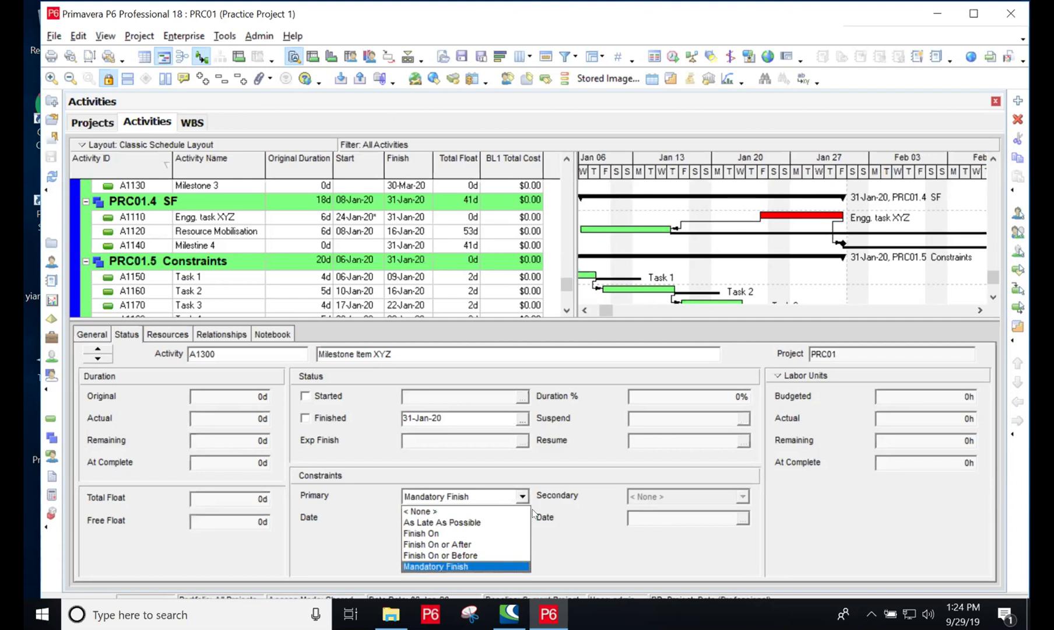
key(Up)
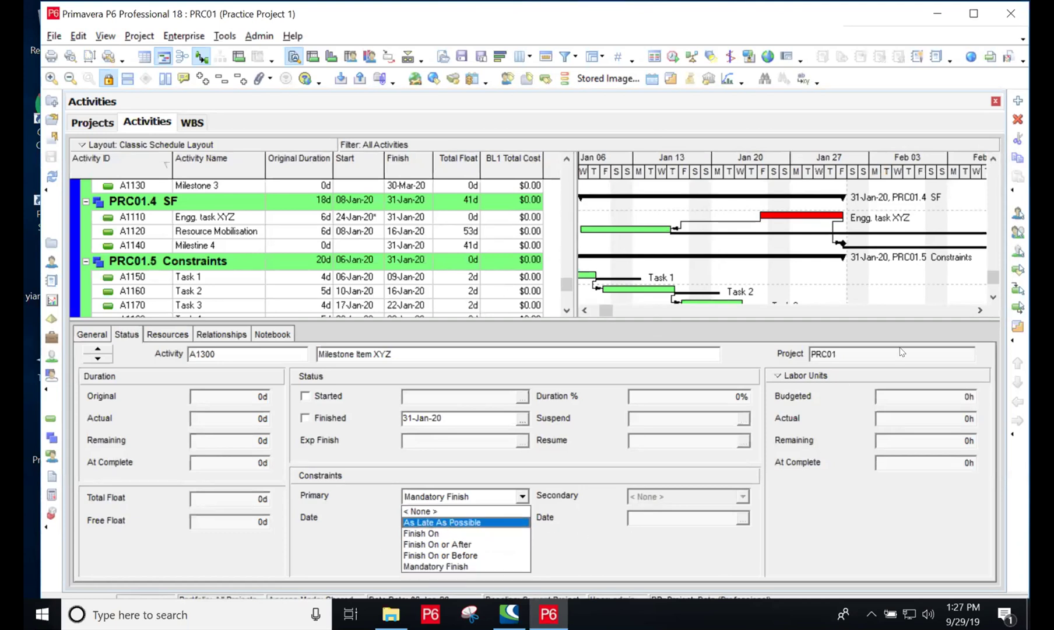
Step: Select Task 1 under the Constraints WBS and hide the activity details to review the full activity table
click(232, 279)
click(237, 276)
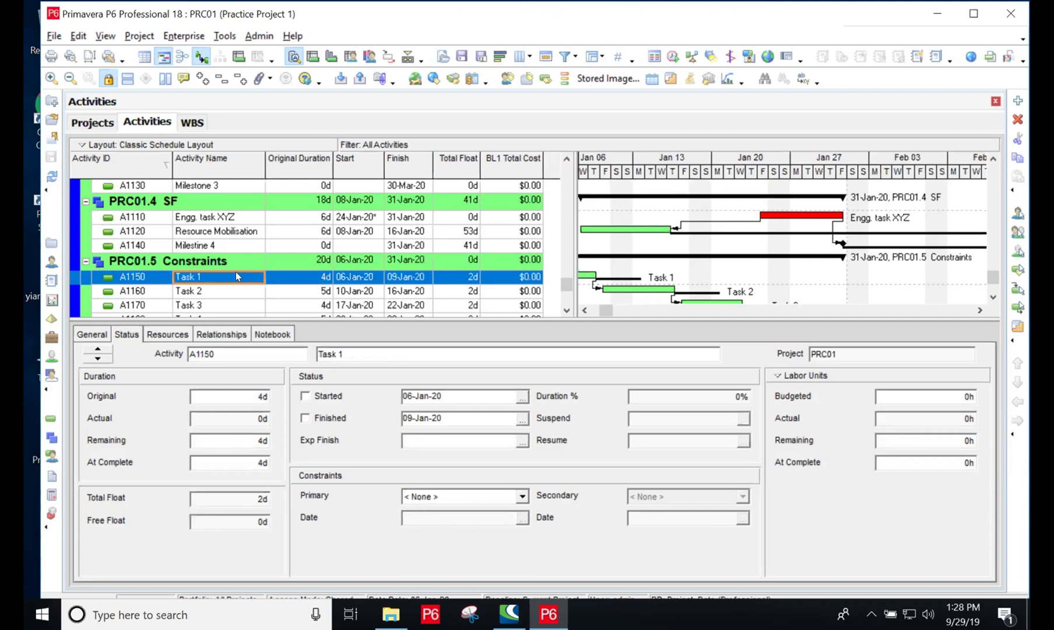
right_click(587, 330)
click(625, 341)
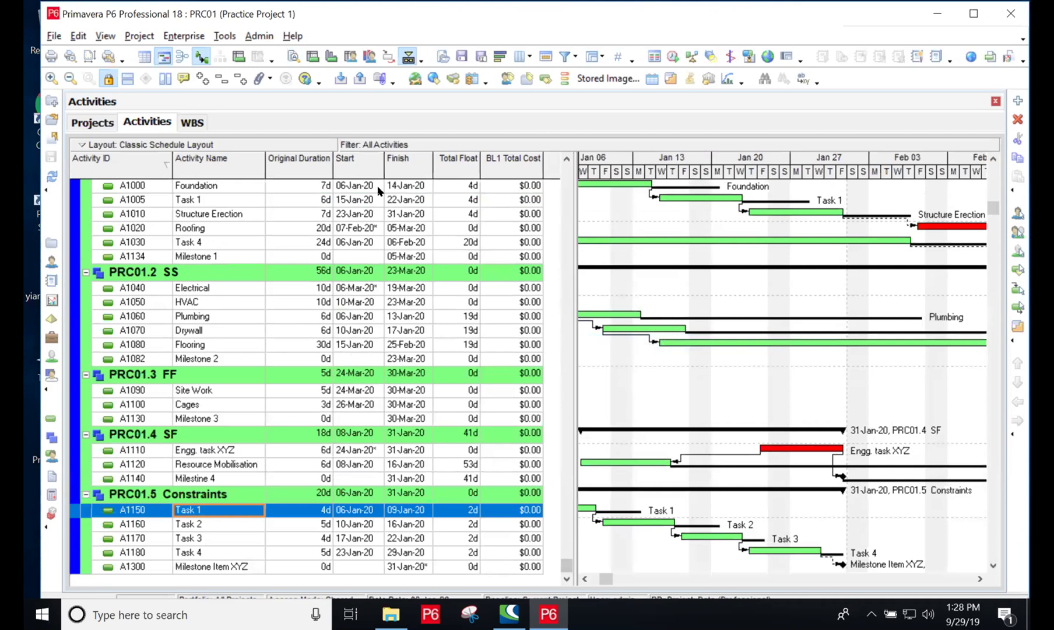
scroll(430, 400, up, 1)
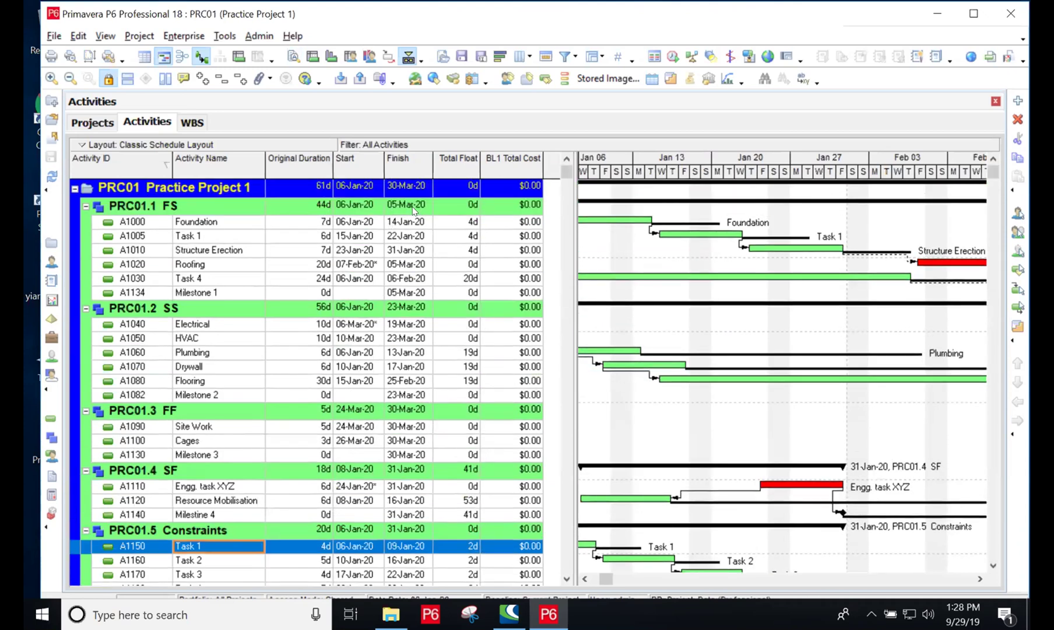
scroll(429, 373, down, 1)
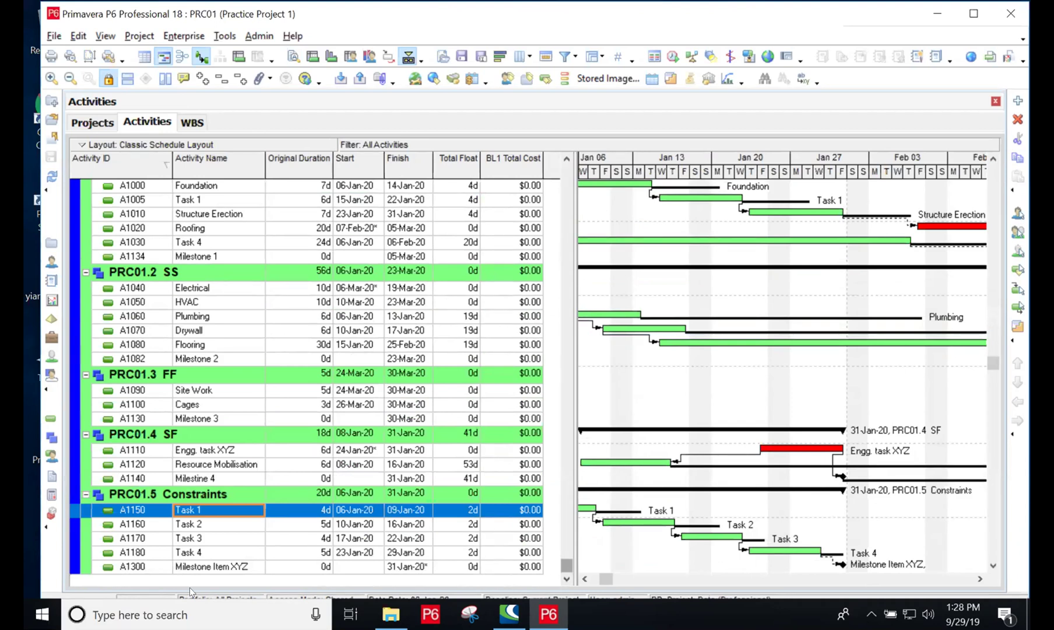
Step: Add a new activity named Closing process after Task 4 under the Constraints WBS
click(143, 553)
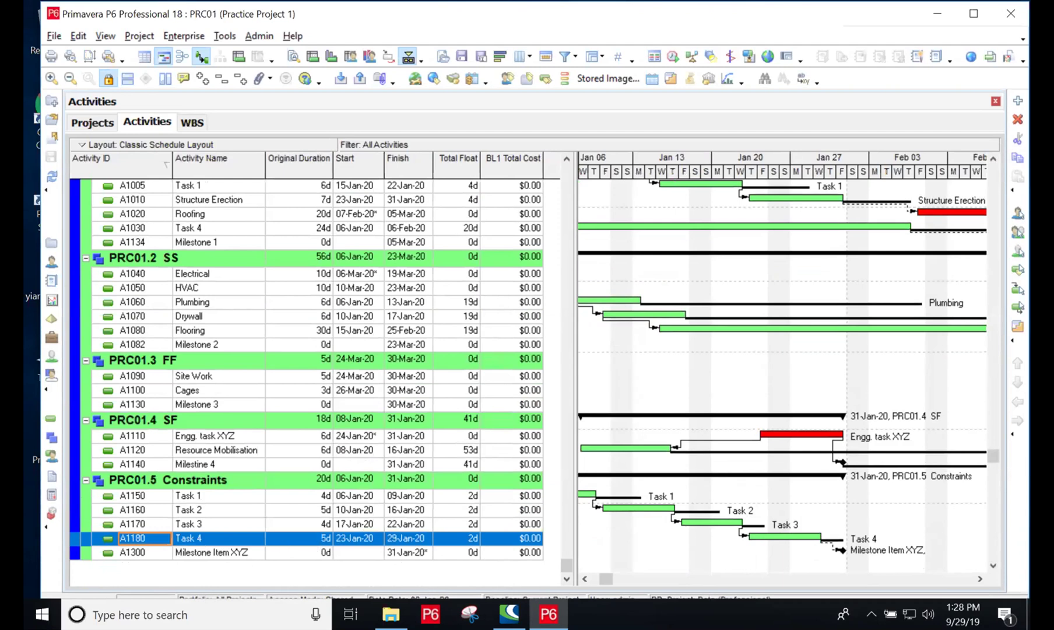
click(1018, 101)
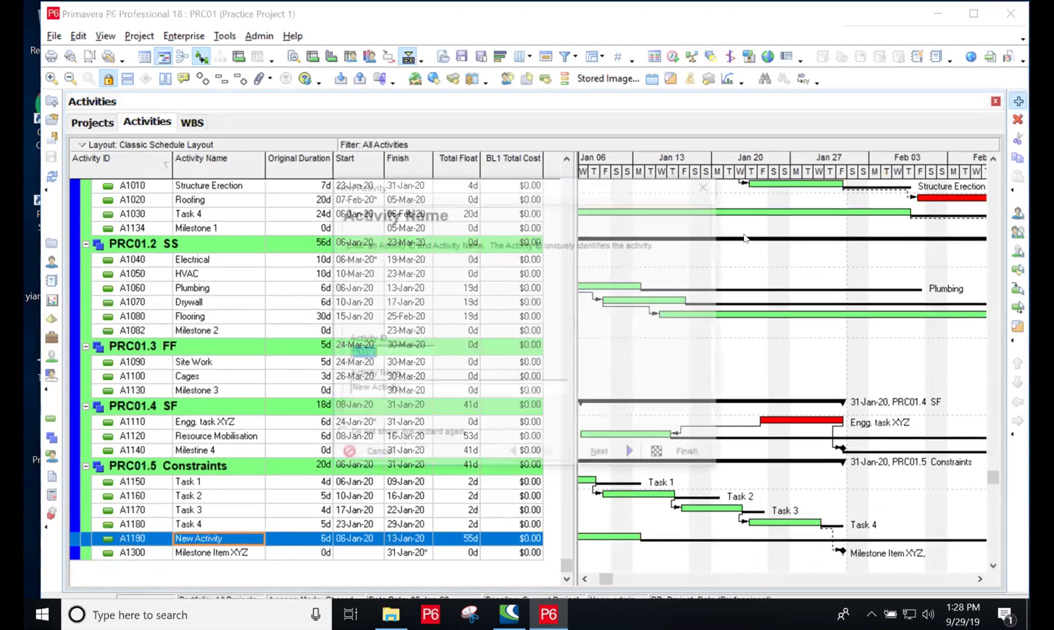
click(388, 348)
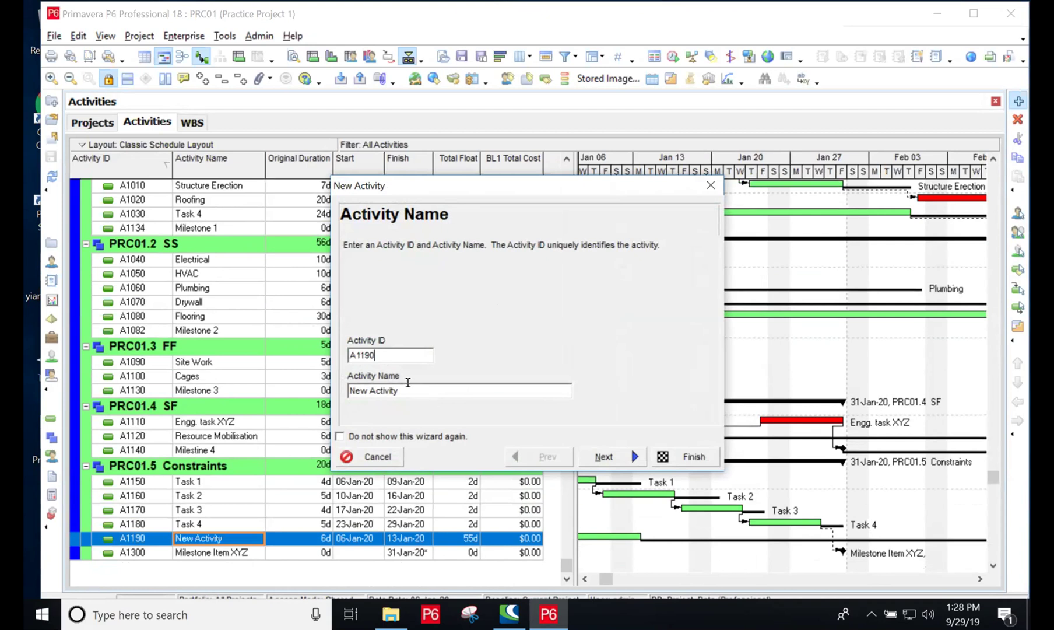
drag(402, 390, 299, 372)
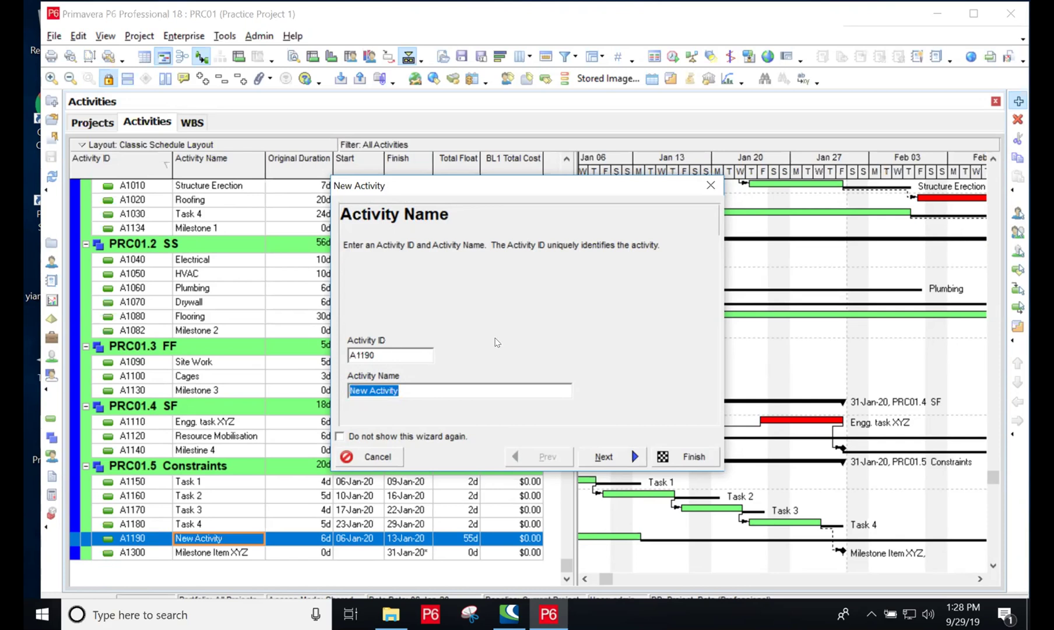
text(Closing )
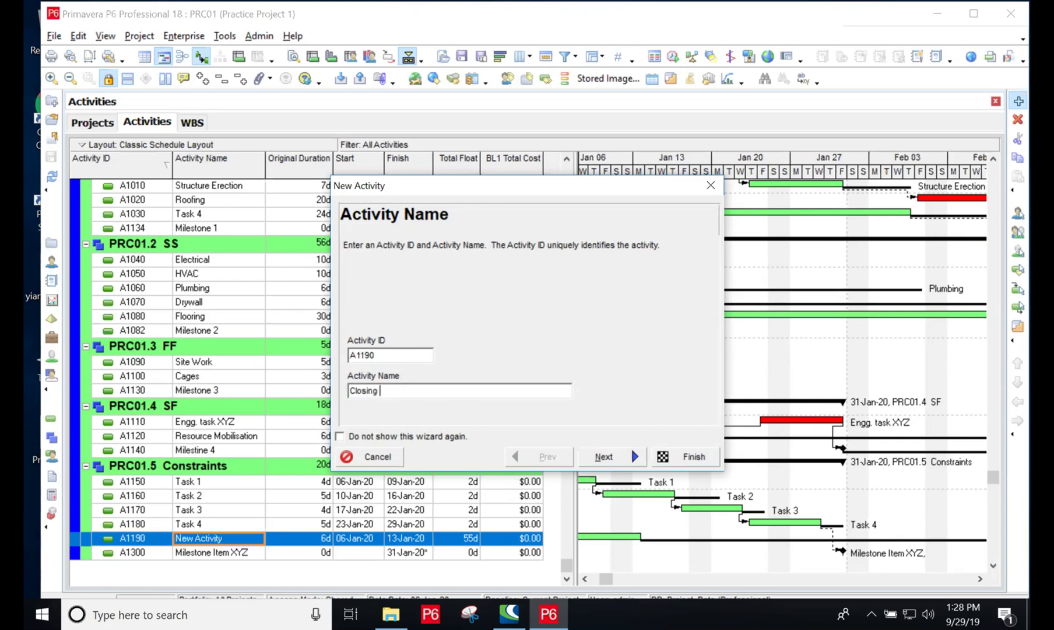
text(process)
click(689, 455)
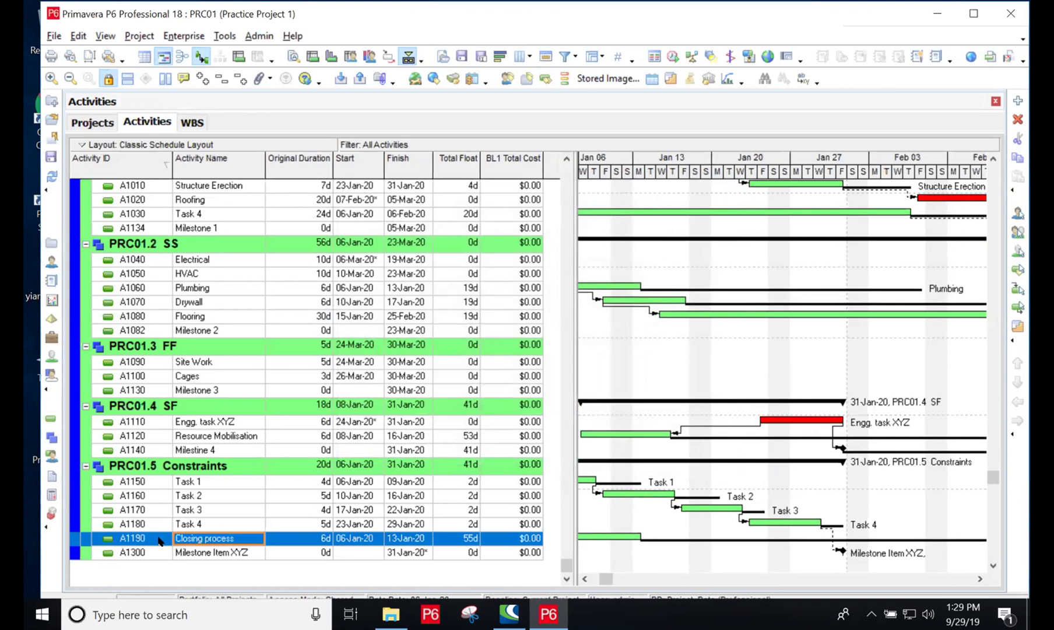
Step: Set the primary constraint of the Closing process activity to As Late As Possible and hide the activity details
right_click(229, 570)
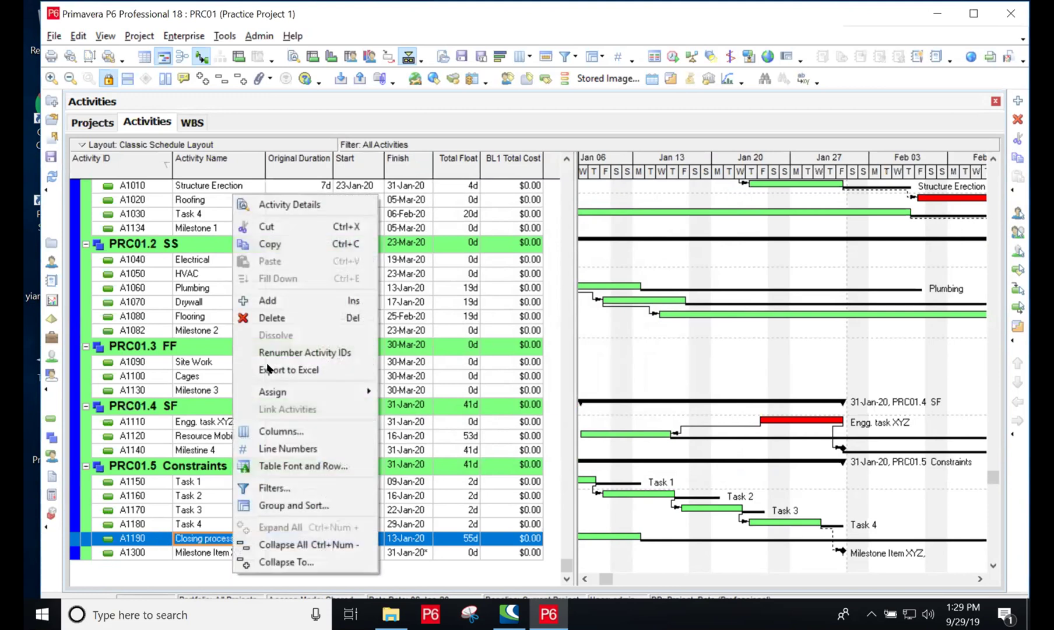
click(276, 202)
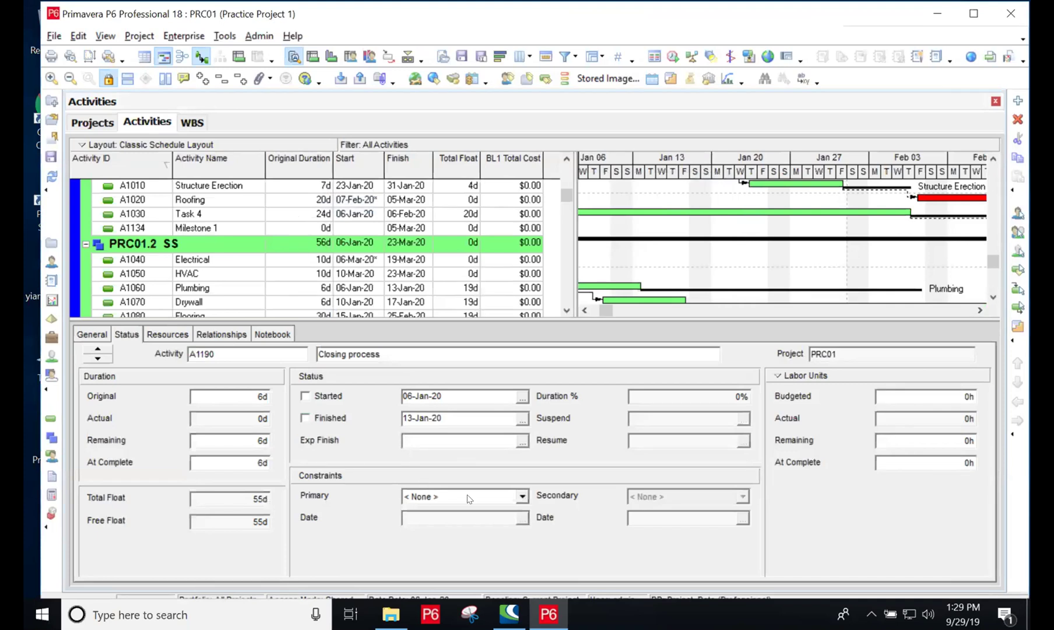
click(523, 497)
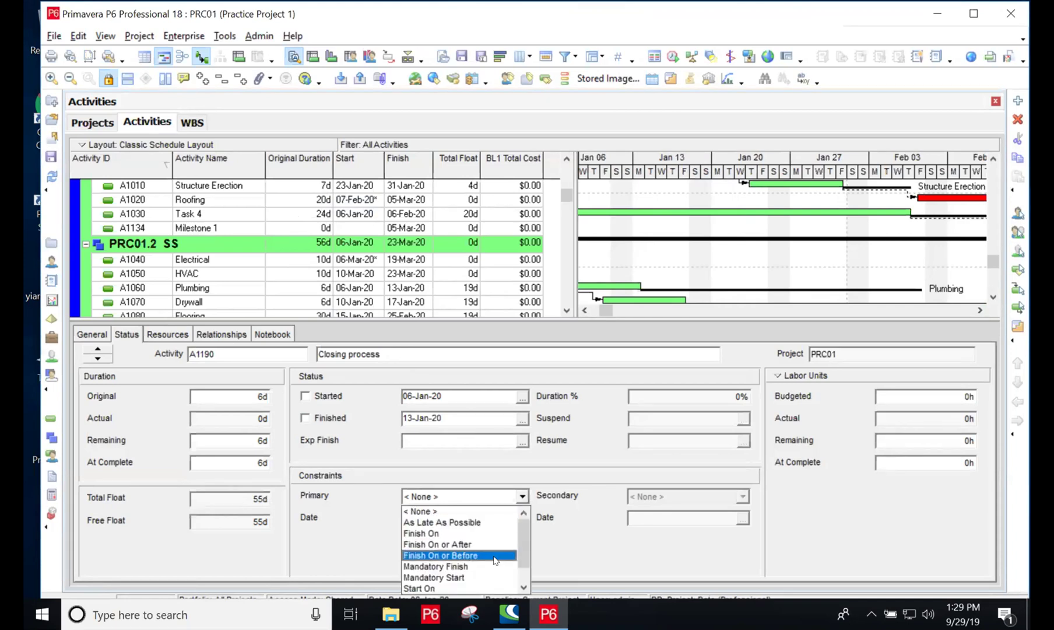
click(469, 521)
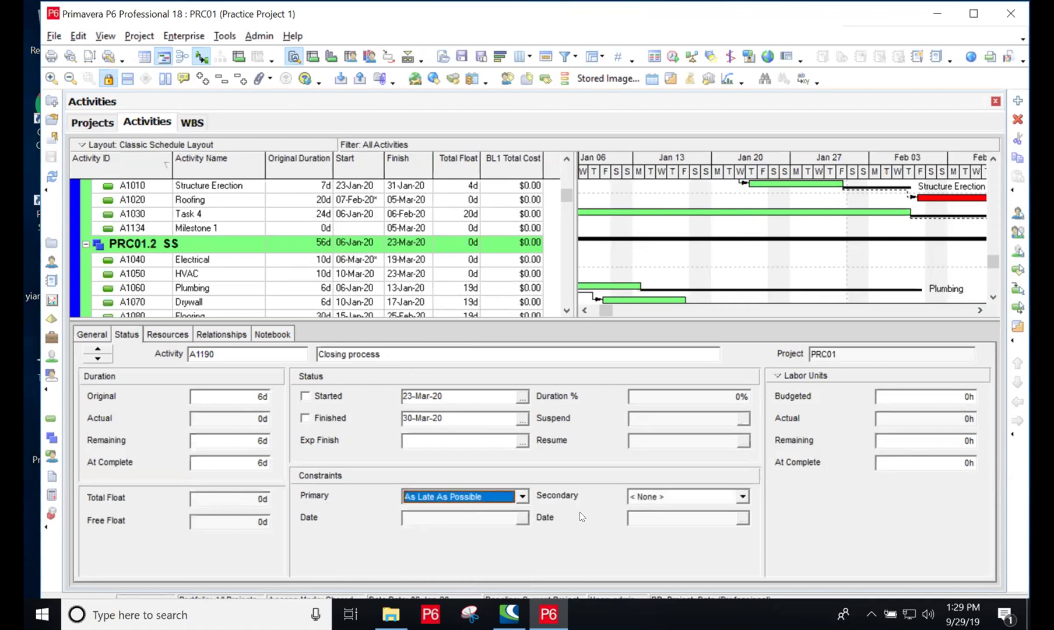
right_click(500, 332)
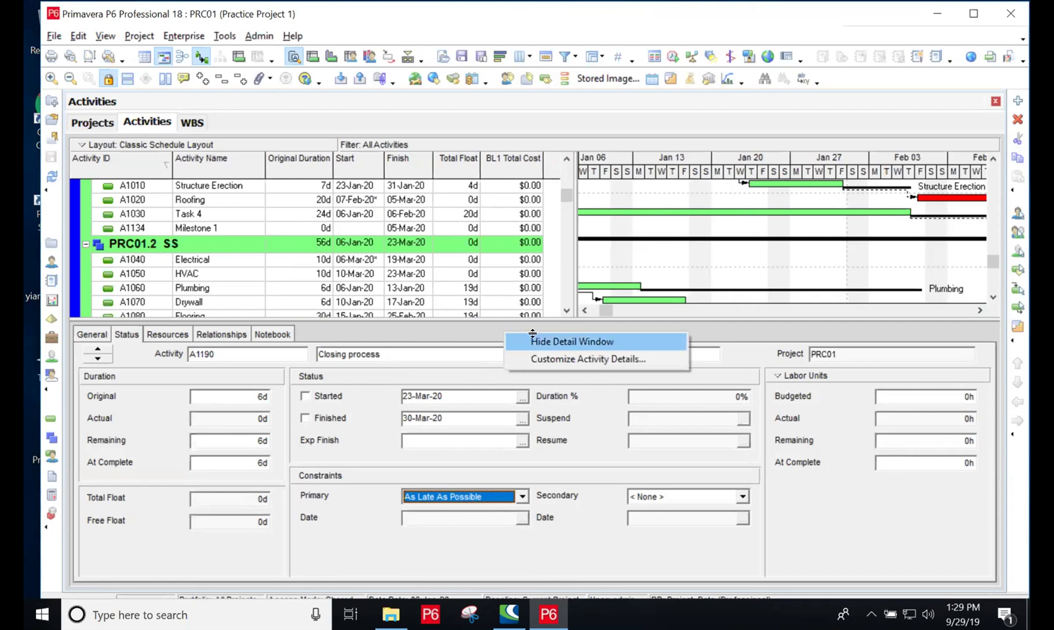
click(534, 339)
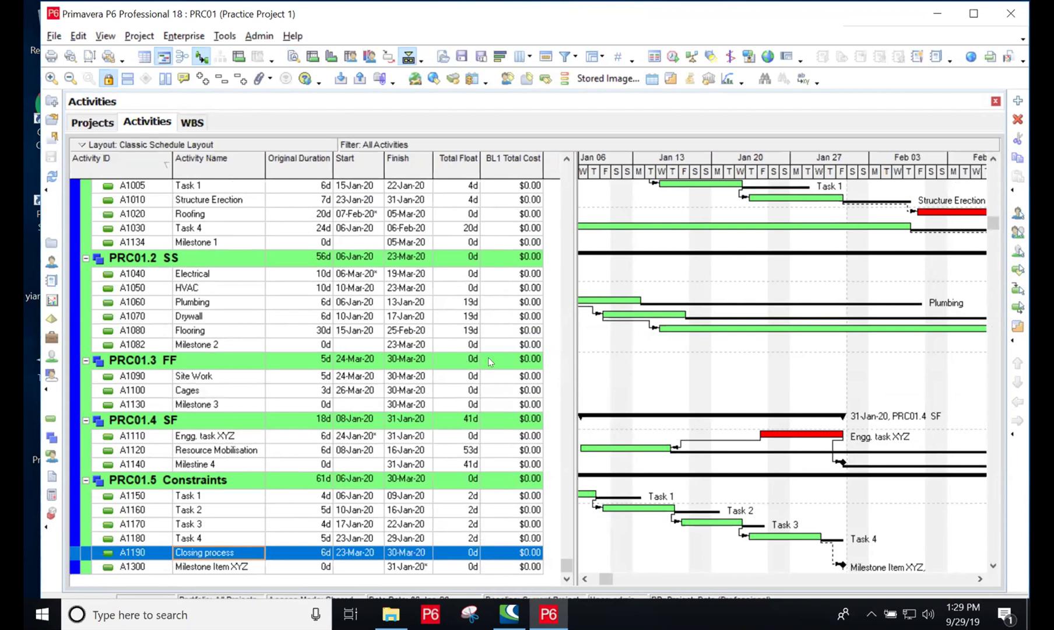
Step: Widen the Gantt chart area and zoom the timescale out to months to bring the Closing process bar into view
drag(568, 366, 444, 366)
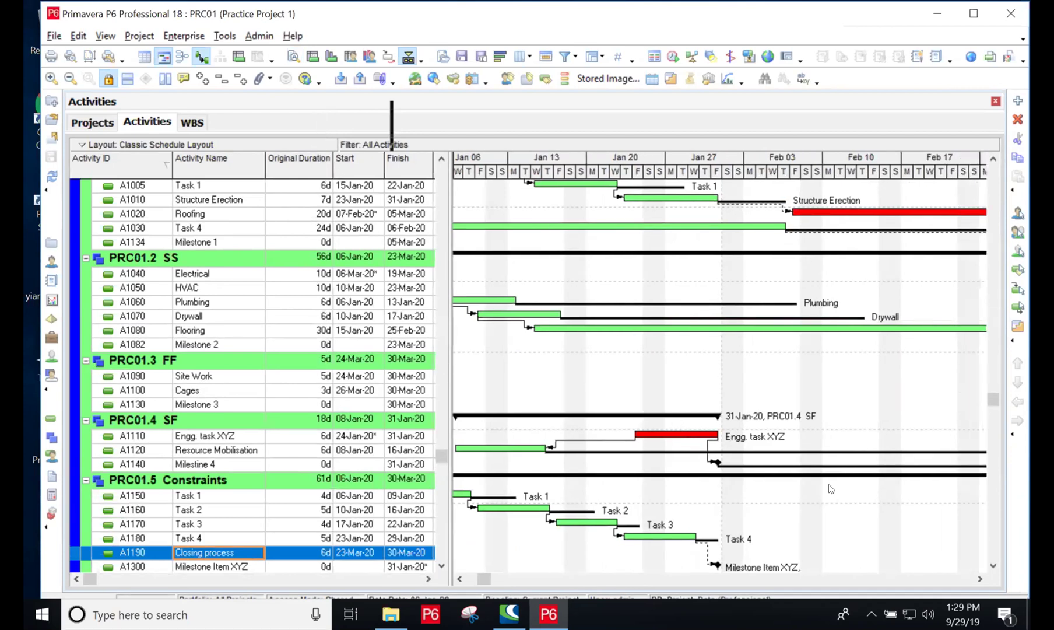
click(993, 565)
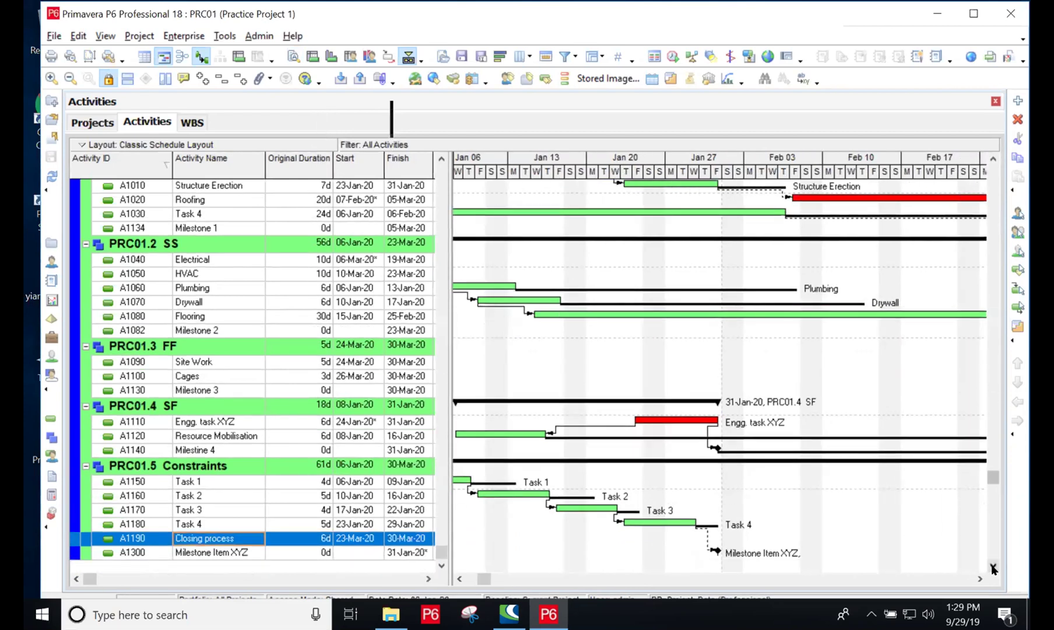
click(993, 566)
click(979, 578)
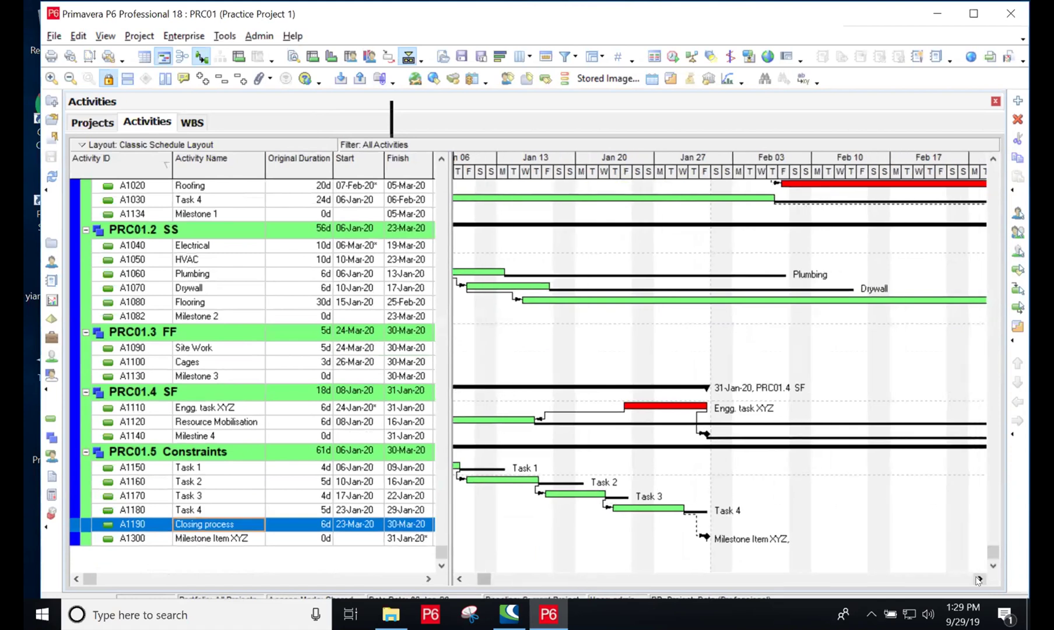
click(979, 578)
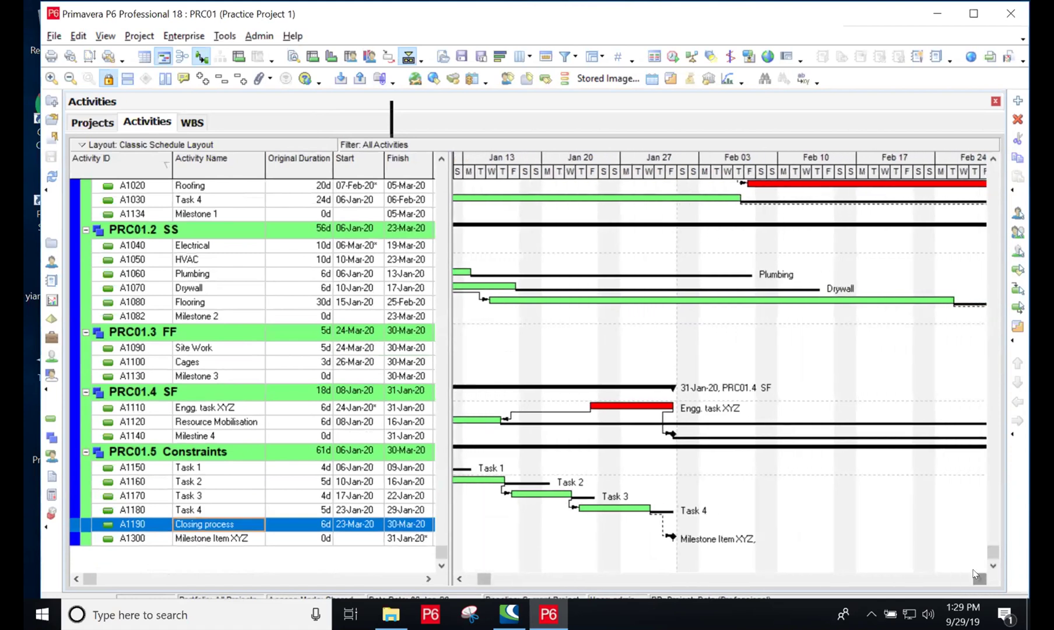
click(69, 80)
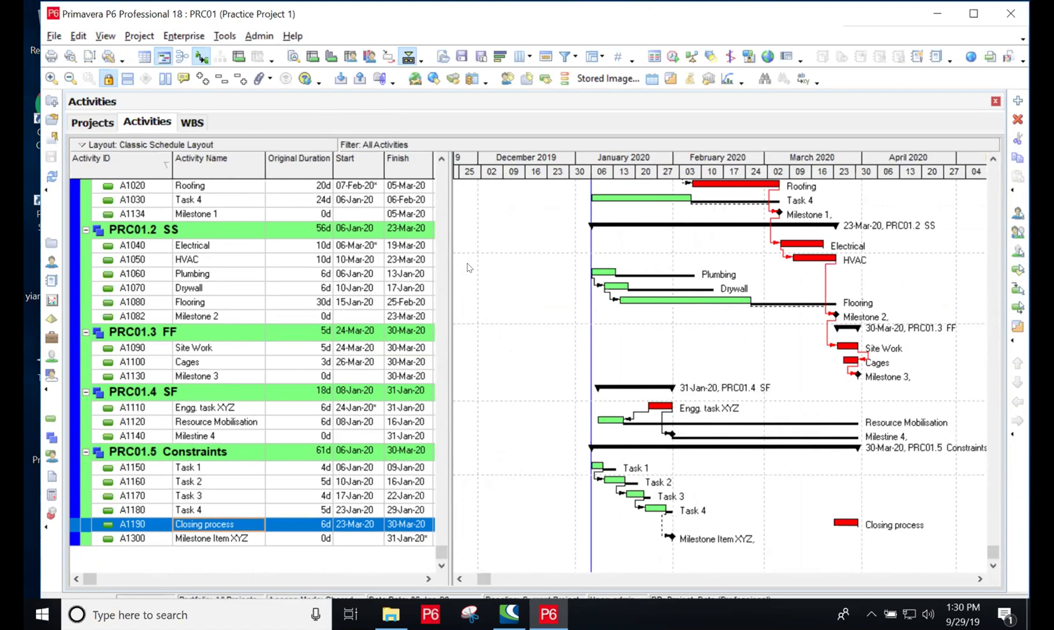
Step: Show the status details of the Closing process activity and resize the details area beneath the activity table
right_click(505, 330)
click(528, 338)
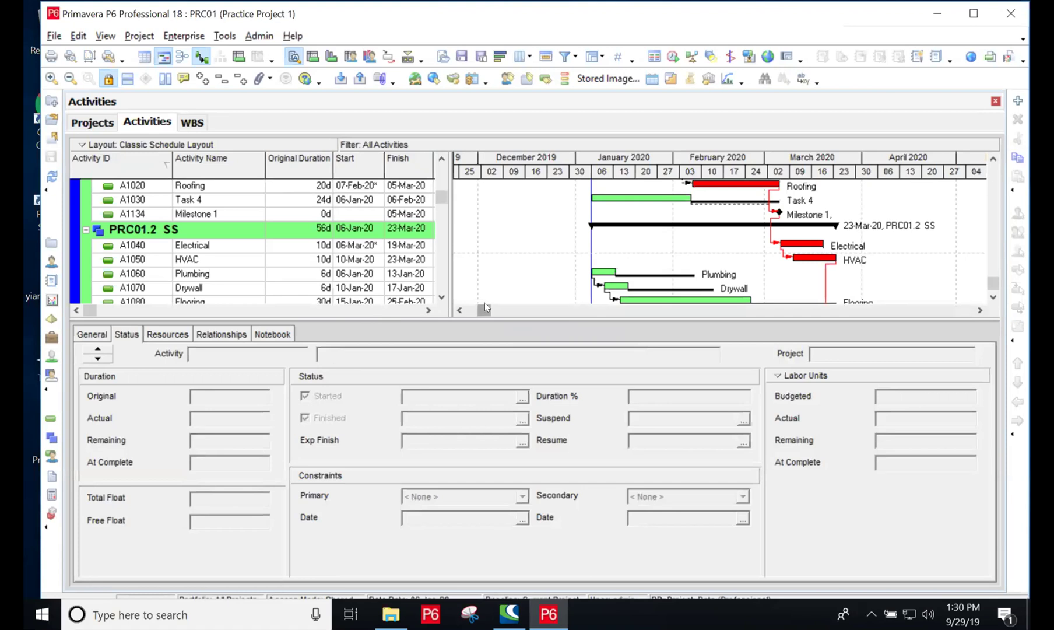
drag(564, 313, 550, 523)
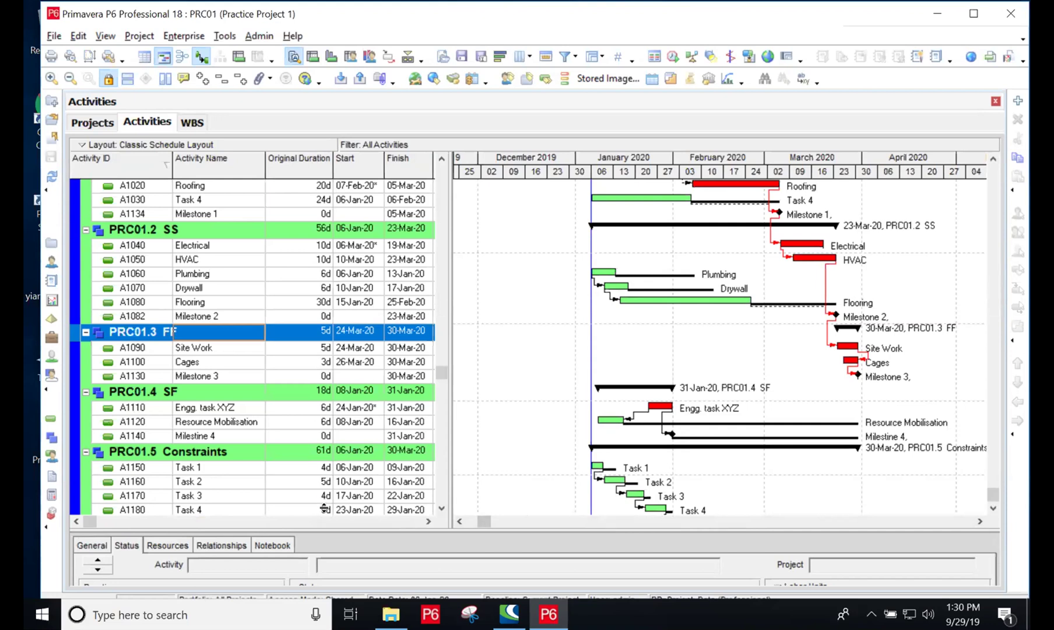
scroll(325, 508, down, 2)
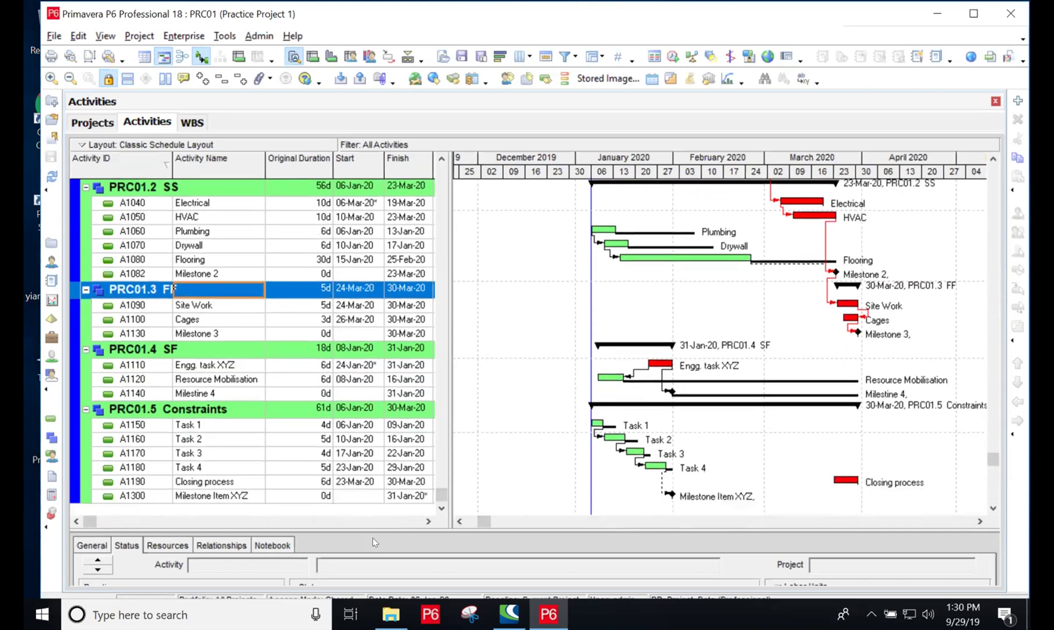
click(219, 484)
right_click(458, 534)
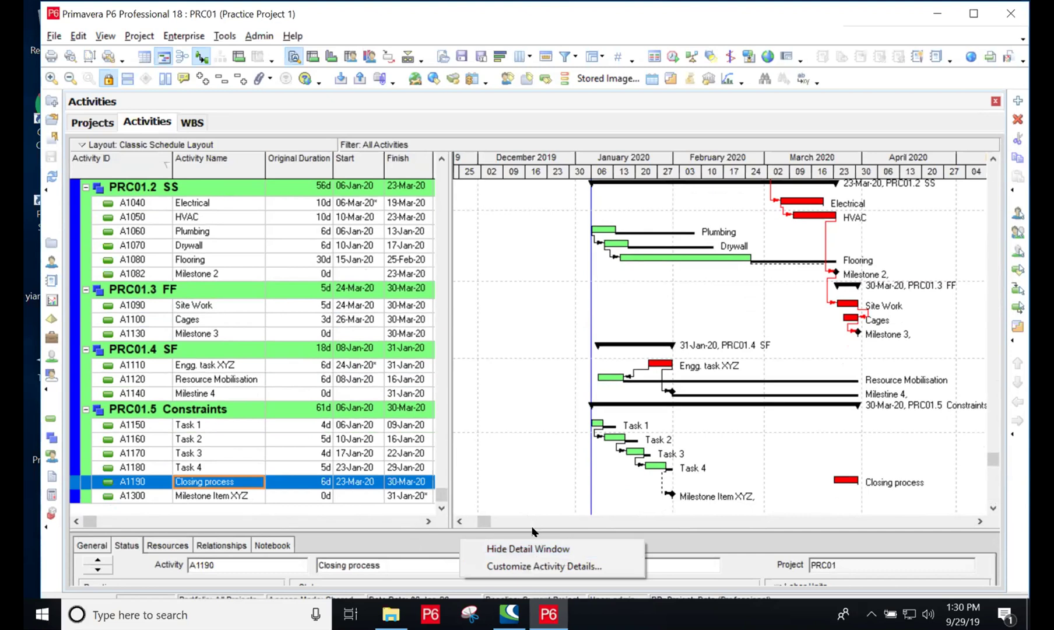
click(534, 479)
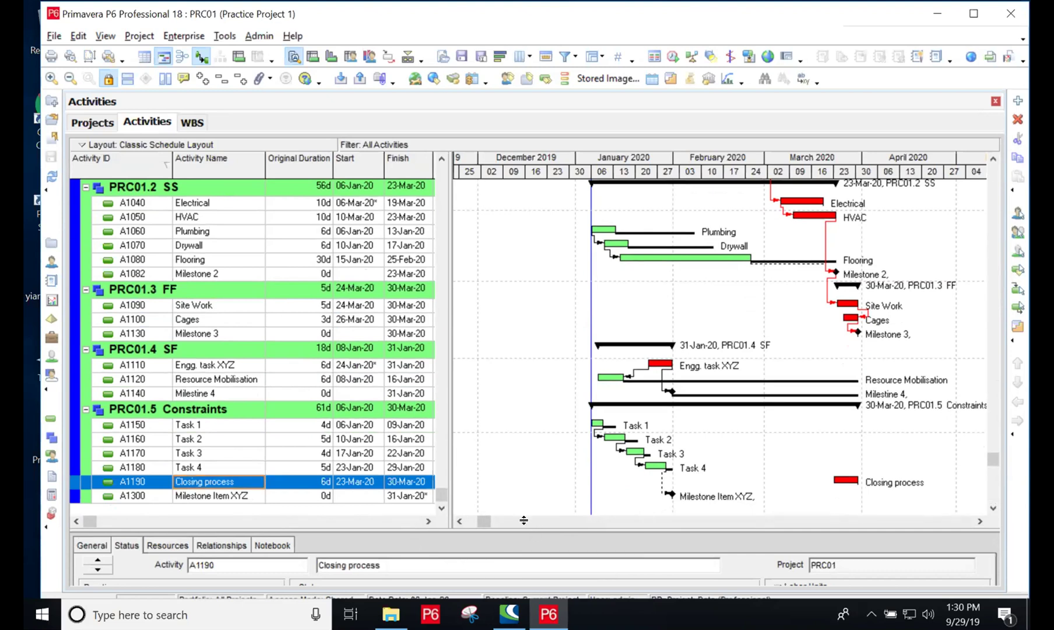
drag(515, 490, 502, 404)
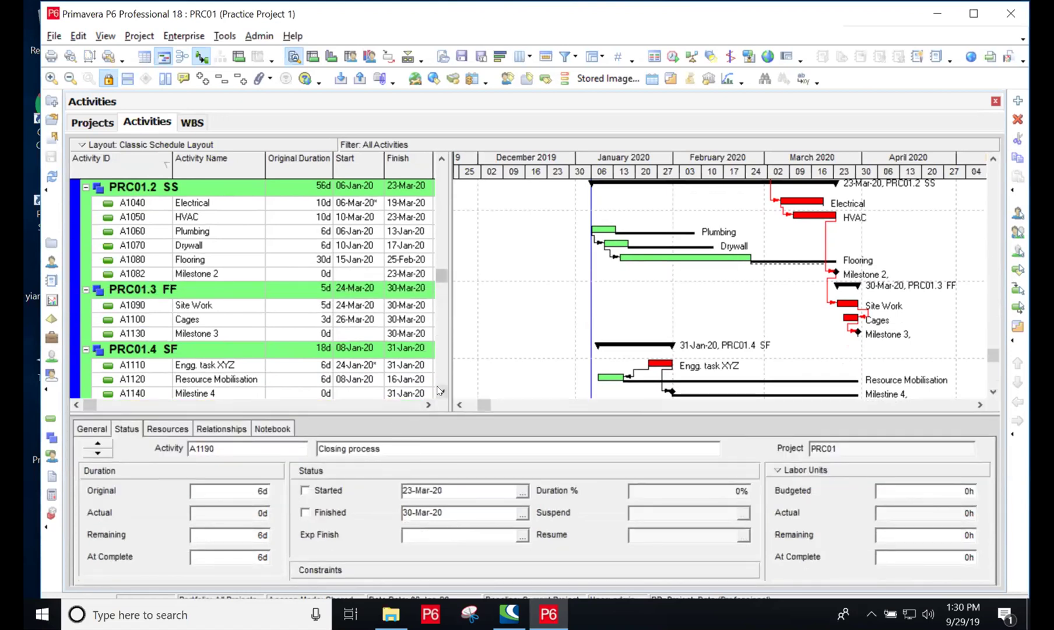
Step: Assign the General Notes notebook topic to the Closing process activity
scroll(439, 389, down, 3)
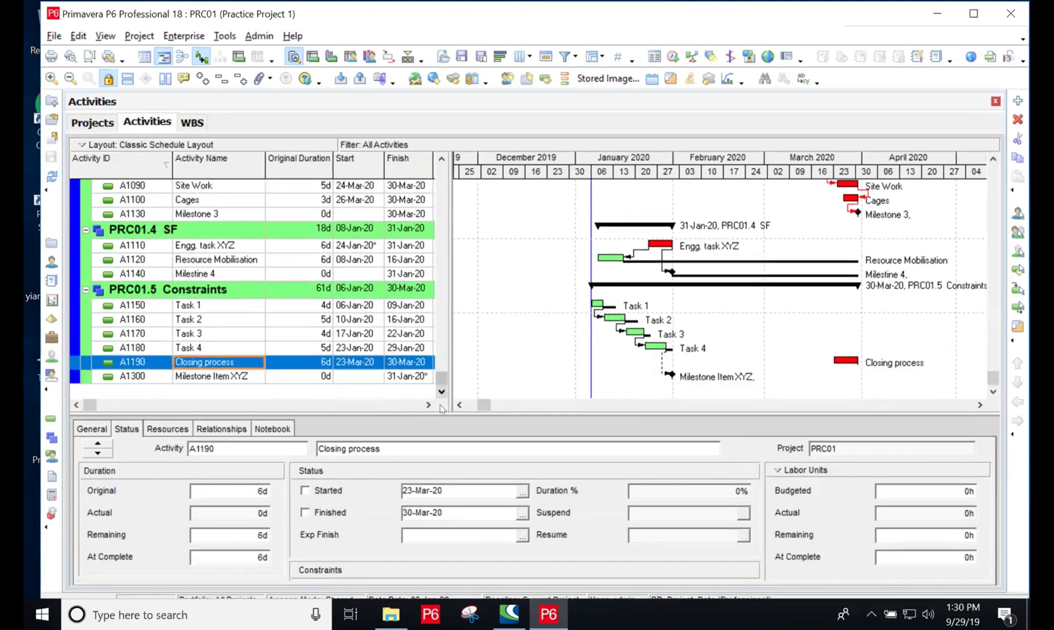
click(273, 432)
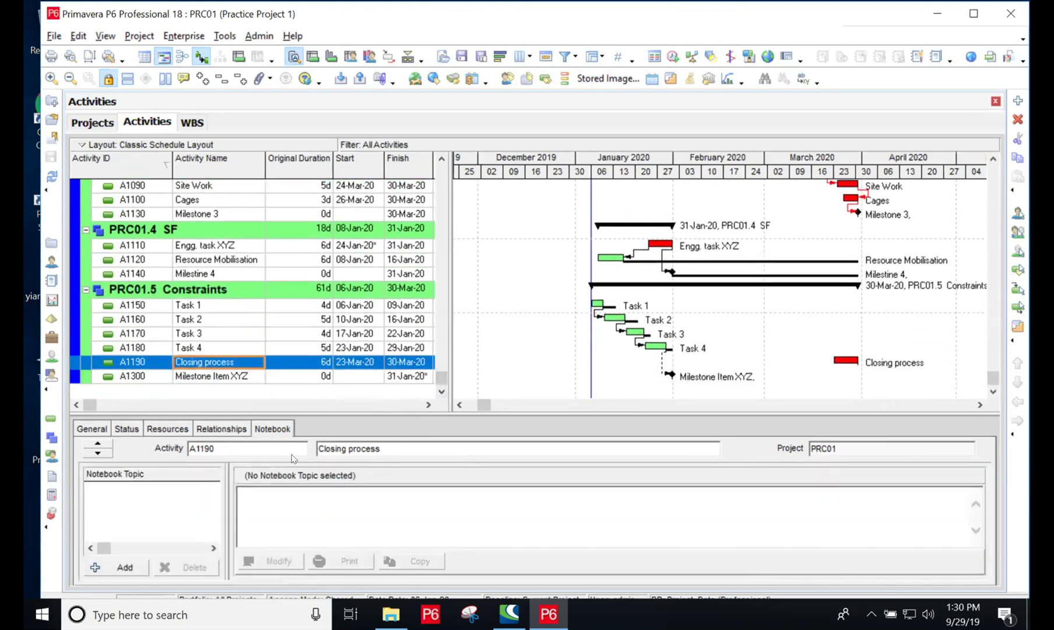
click(95, 569)
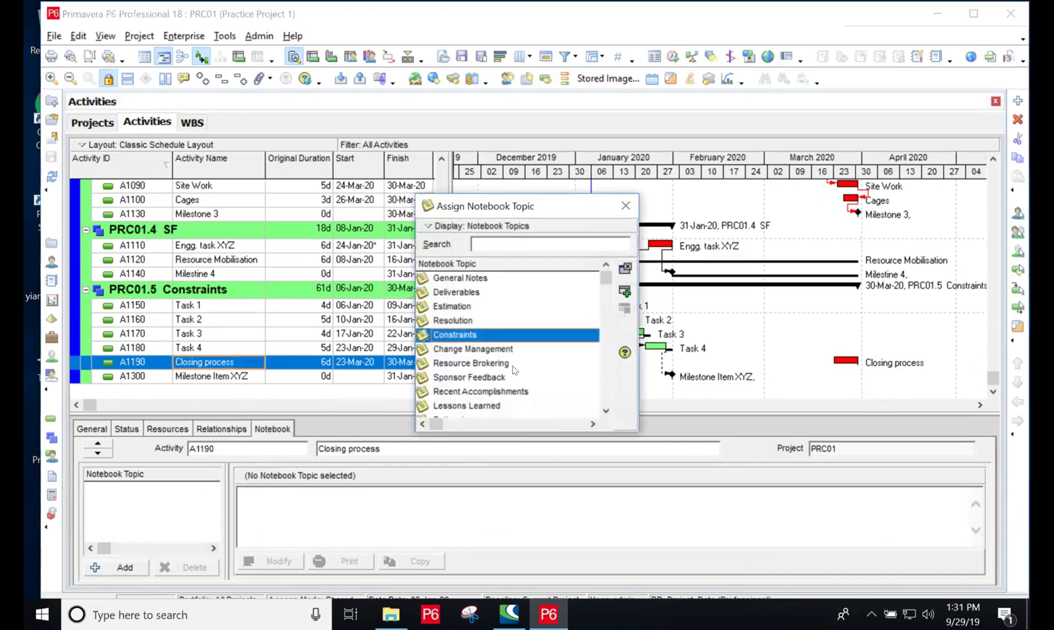
click(450, 274)
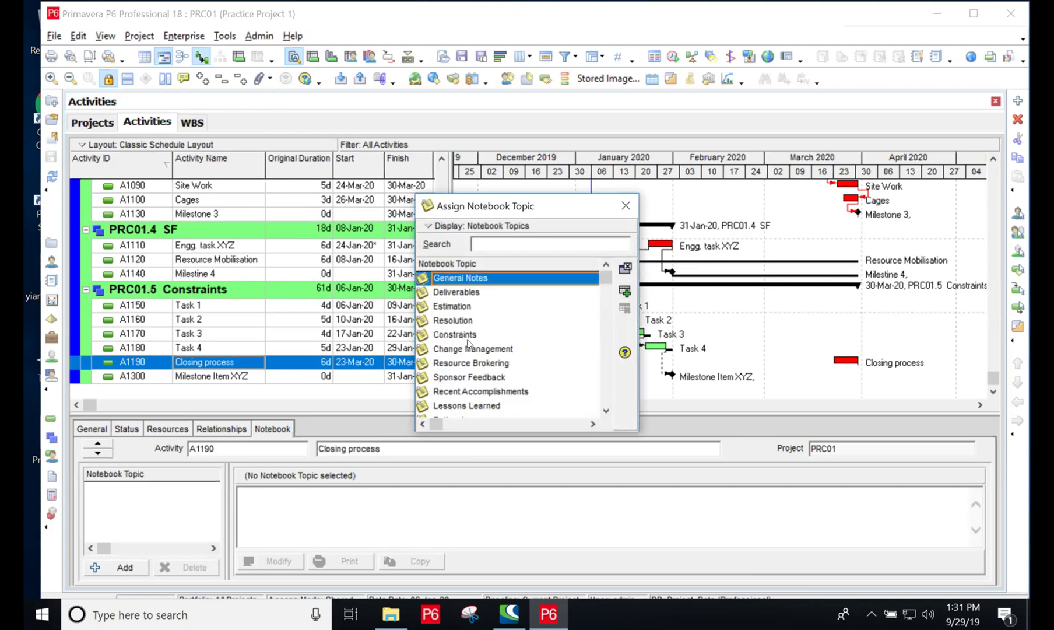
click(624, 289)
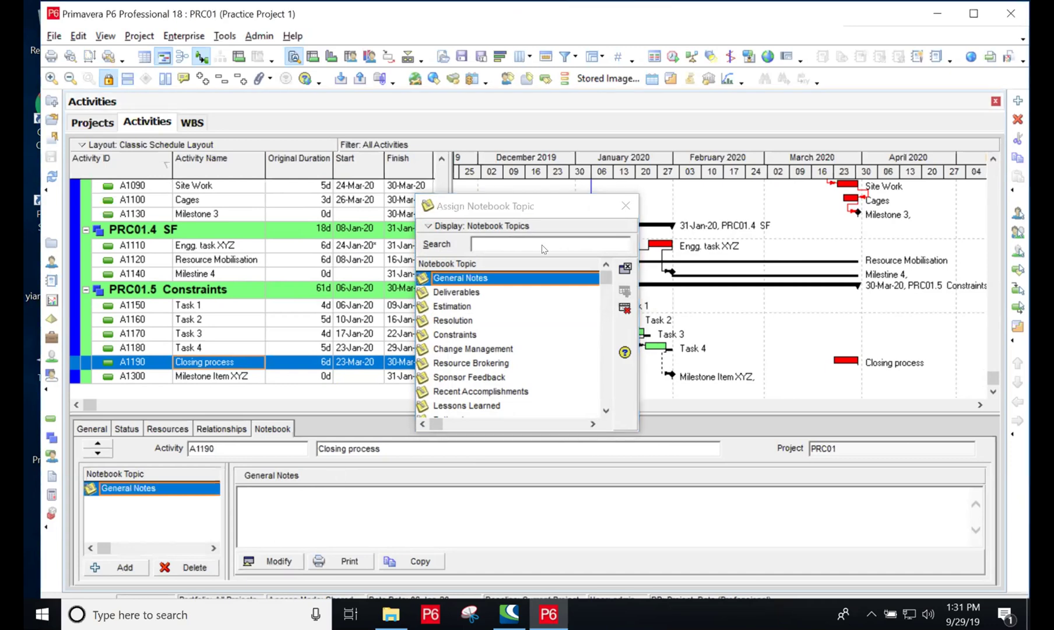
click(620, 207)
Step: Edit the General Notes of the Closing process activity and enter the opening line "In closing process do the following admistrative tasks."
click(273, 561)
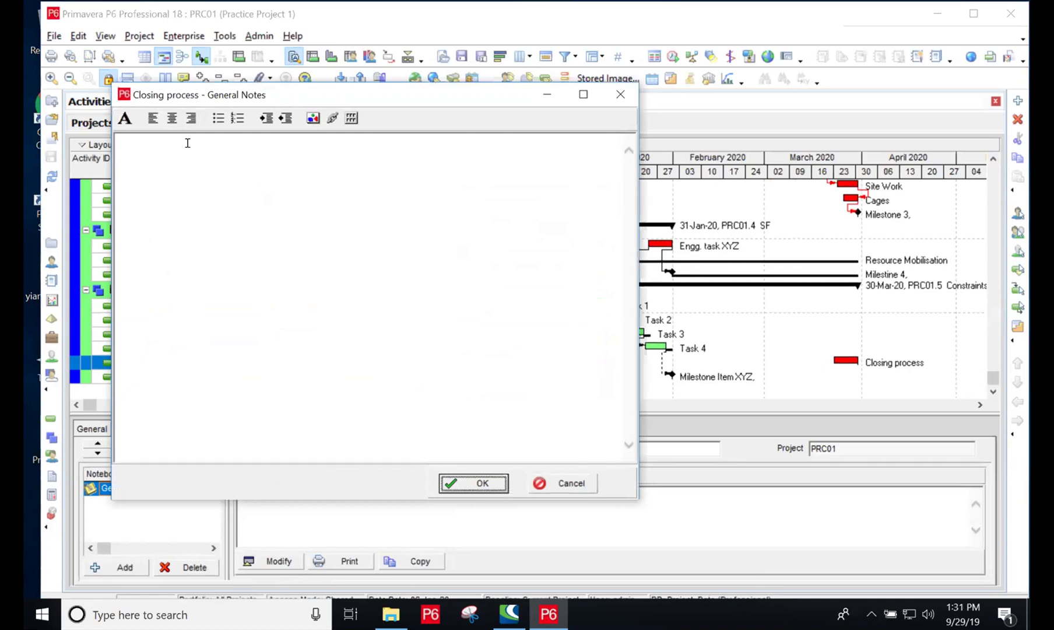
click(158, 142)
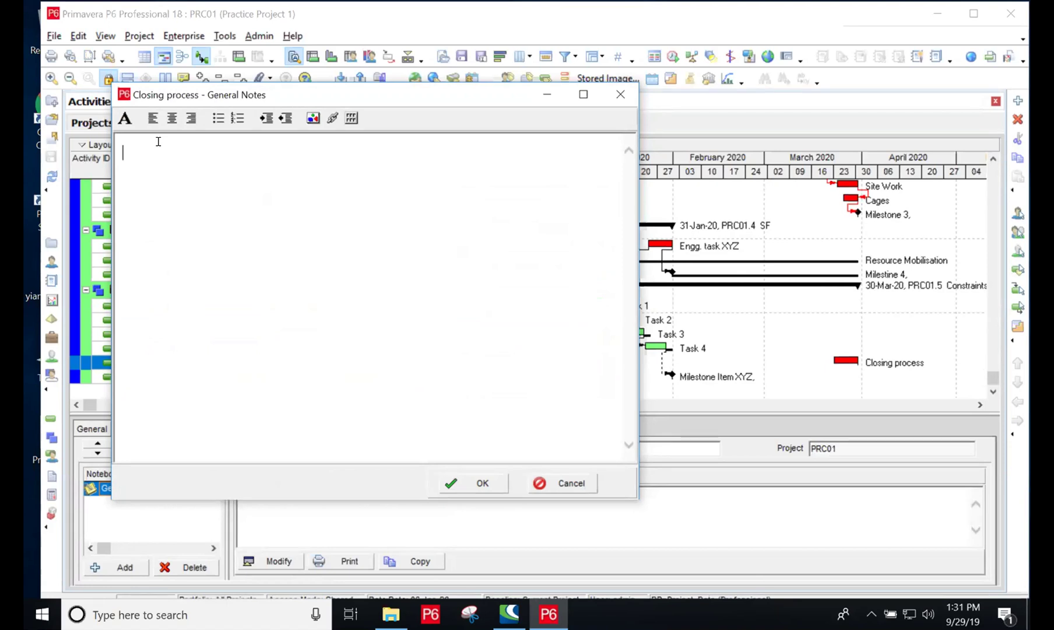
text(In closing process to)
key(BackSpace)
key(BackSpace)
text(do the folli)
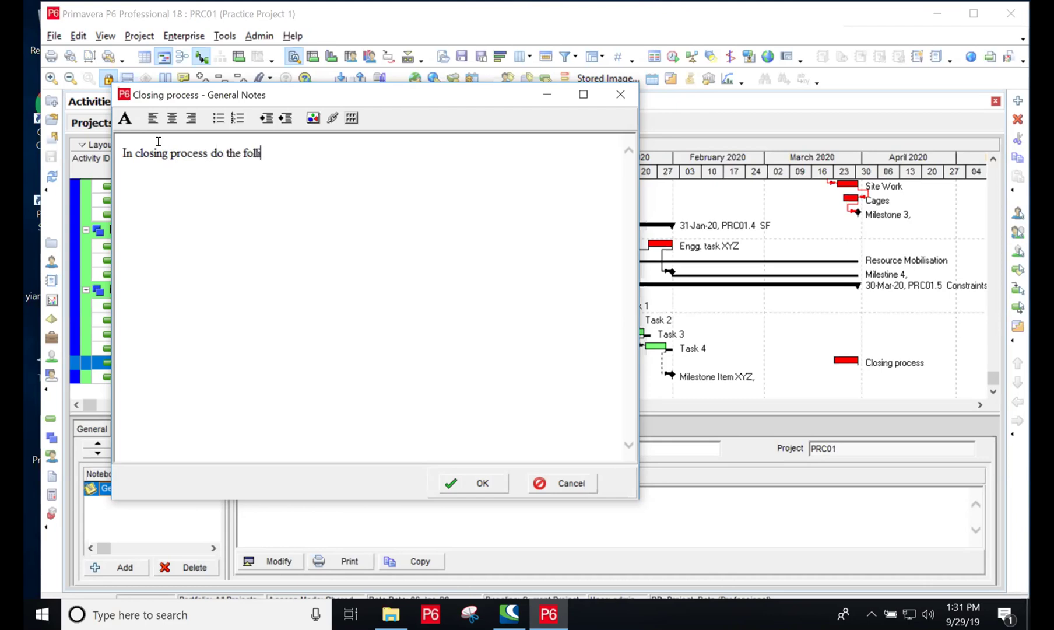
key(BackSpace)
text(owing admistrative)
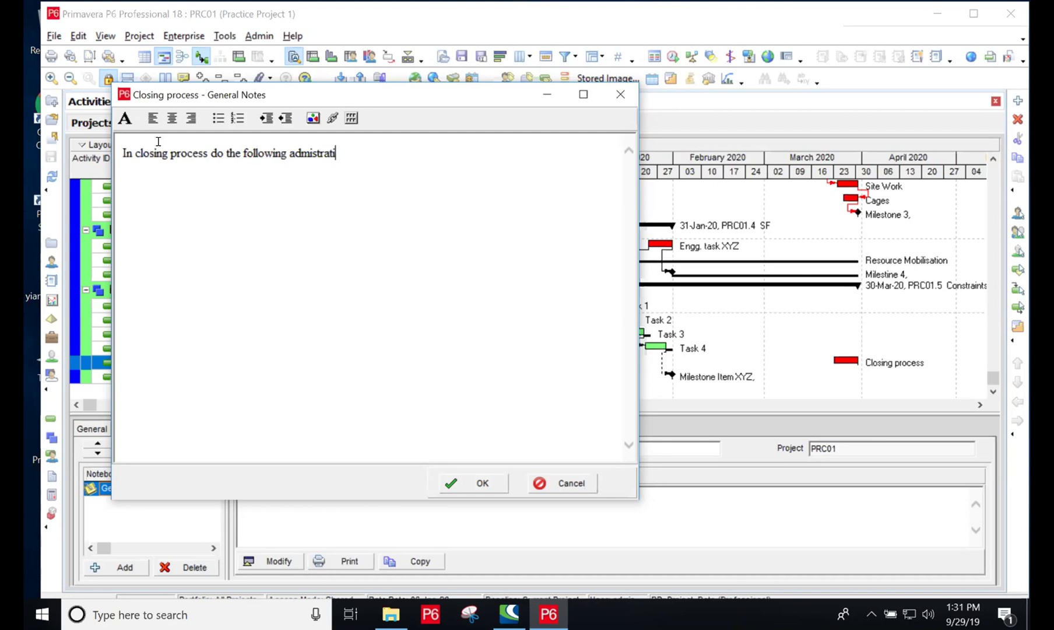
text(tasks)
text(.)
key(Return)
Step: Add item 1 to the note, "Clean up the worksite, ensure compliance with the environmental rules and regulations,"
text(1. Clean )
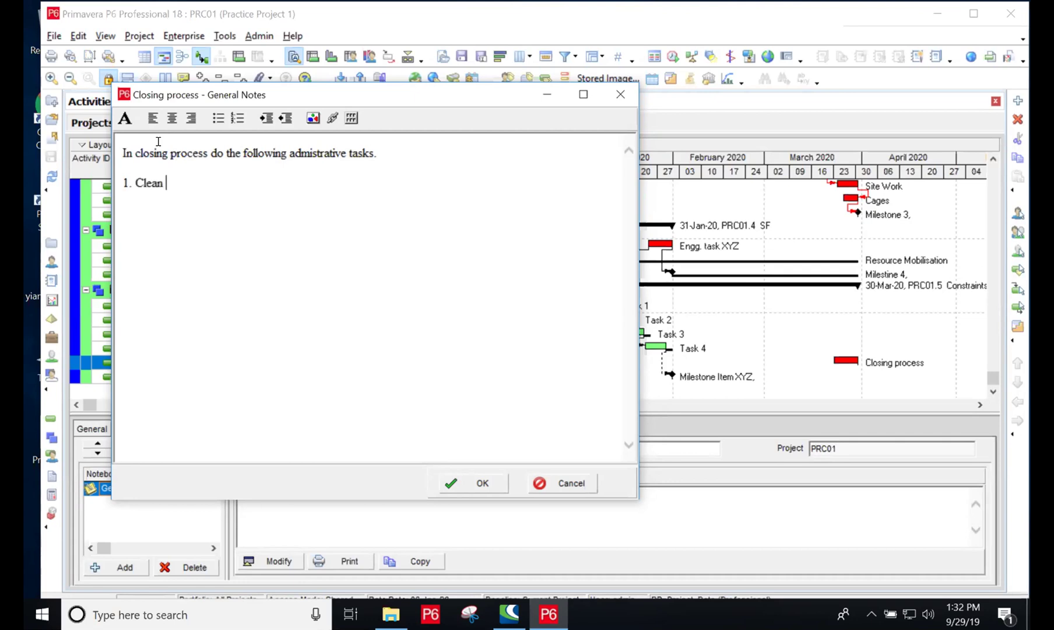
text(up the worksite)
key(Return)
text(@)
key(BackSpace)
text(2)
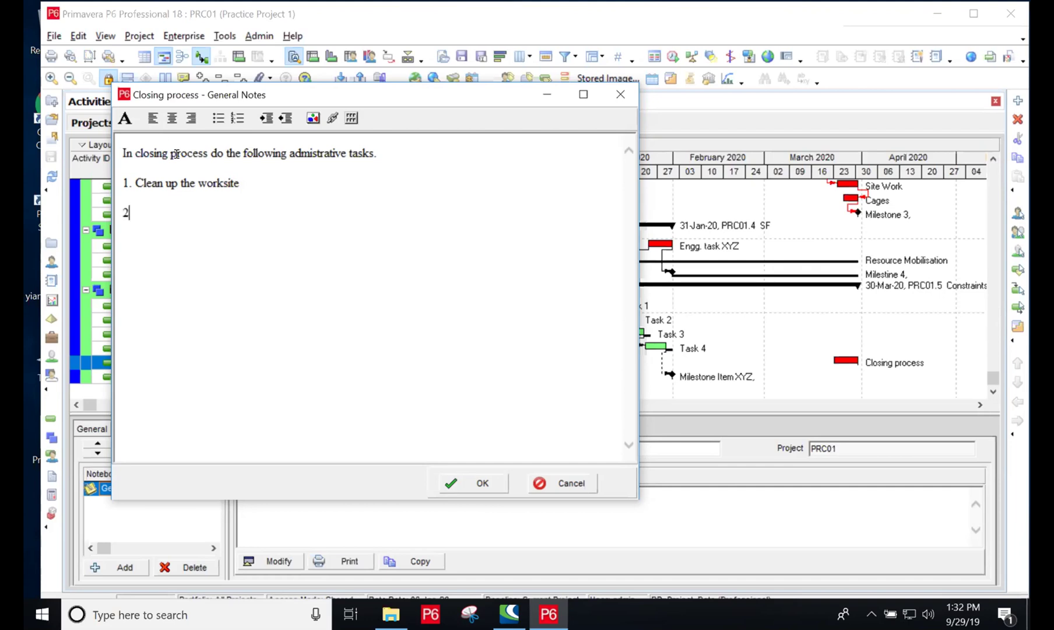
key(BackSpace)
key(BackSpace)
text(, ensure compliance with the environem)
key(BackSpace)
key(BackSpace)
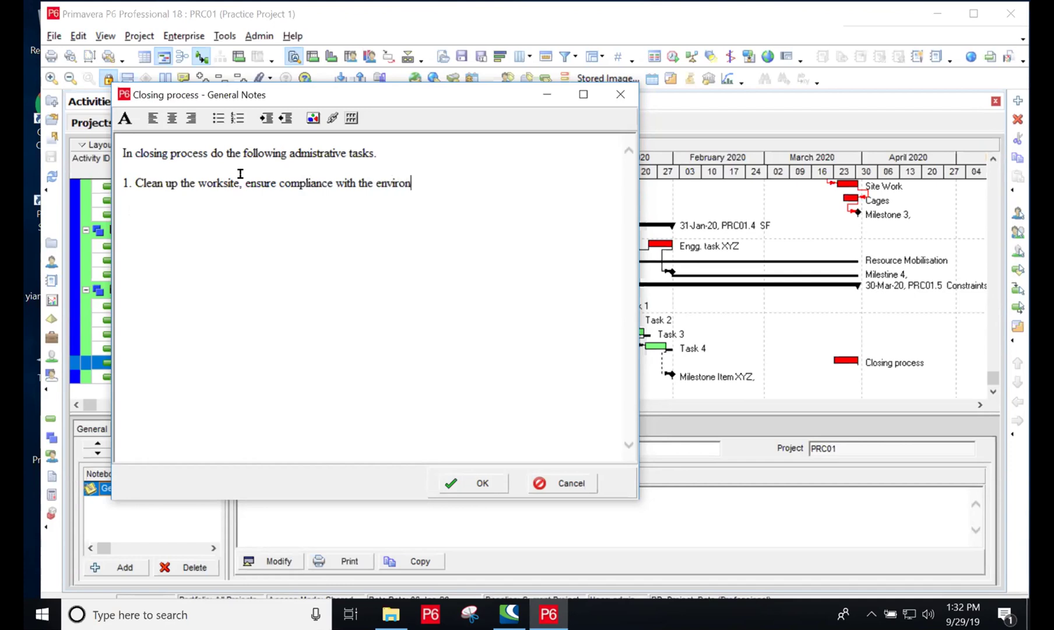
text(mental rules and regulations,)
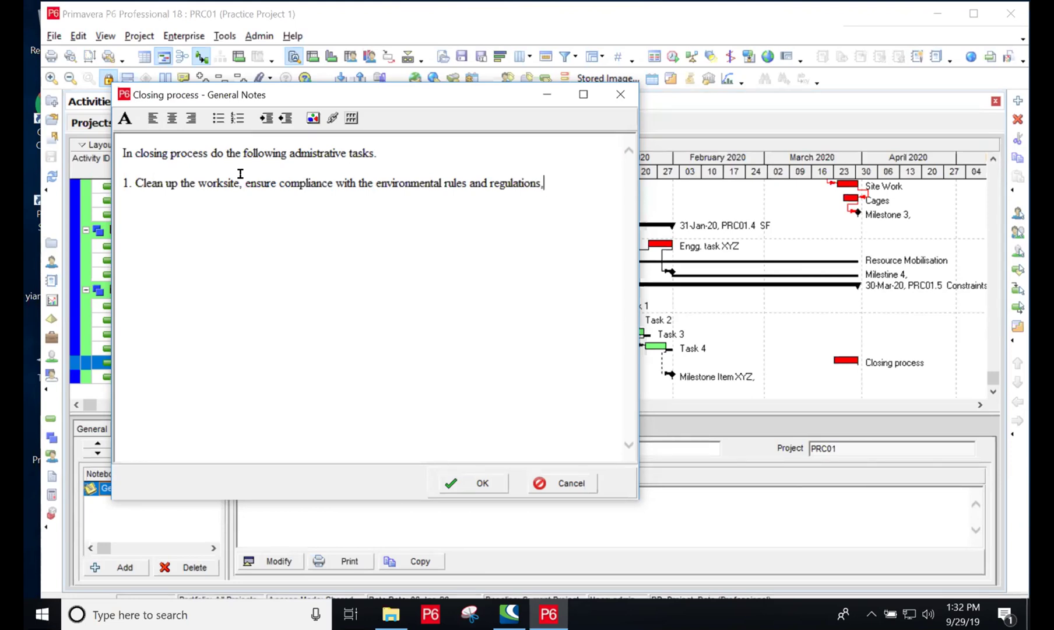
Step: Continue item 1 of the note with "restock unused raw material, release the resources"
text(restock unused r)
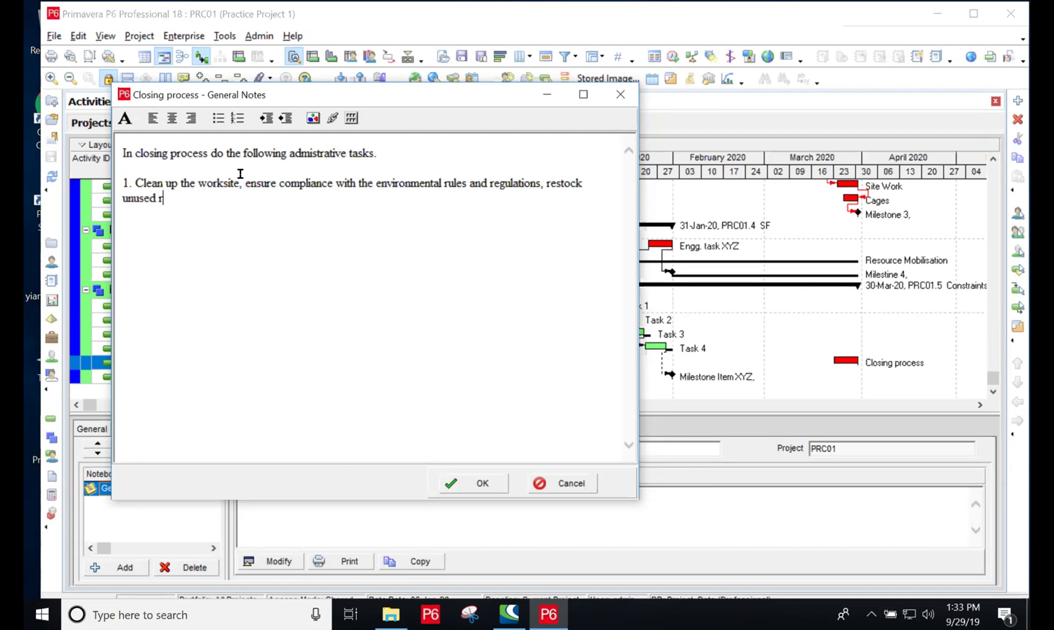
text(aw material)
text(, release)
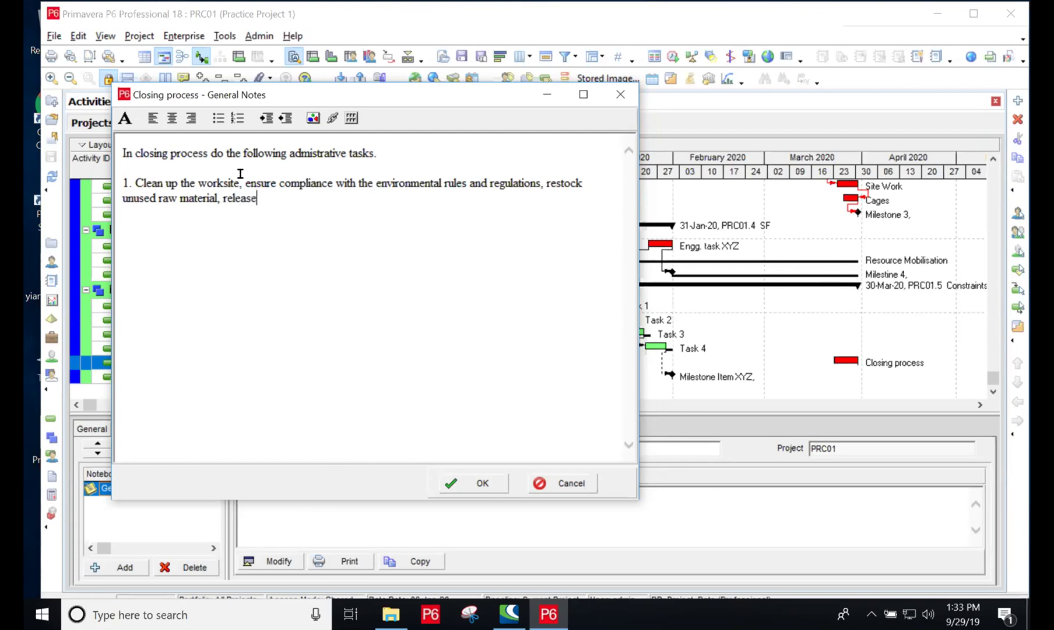
text( the sources to)
key(BackSpace)
key(BackSpace)
key(BackSpace)
key(BackSpace)
key(BackSpace)
key(BackSpace)
key(BackSpace)
key(BackSpace)
key(BackSpace)
key(BackSpace)
key(BackSpace)
text(h)
key(BackSpace)
text(resources.)
key(BackSpace)
Step: Finish item 1 with ", pay out the vendors, raise final invoice to client, handover documents to client, etc" and save the note
text(, pay a)
key(BackSpace)
text(out the vendors)
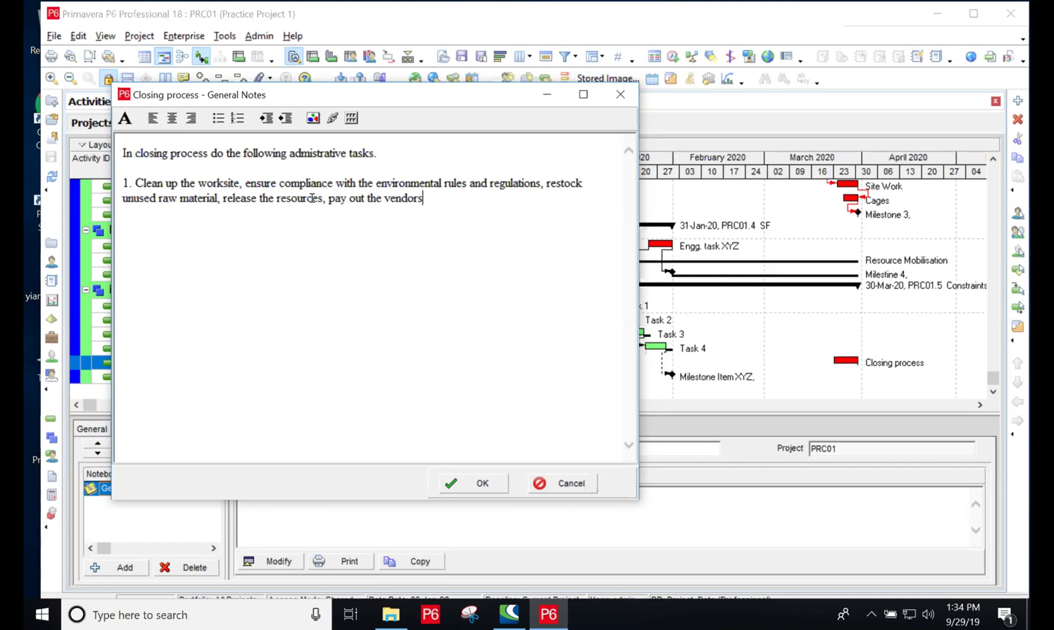
text(, rasi)
key(BackSpace)
key(BackSpace)
text(ise final invoice o)
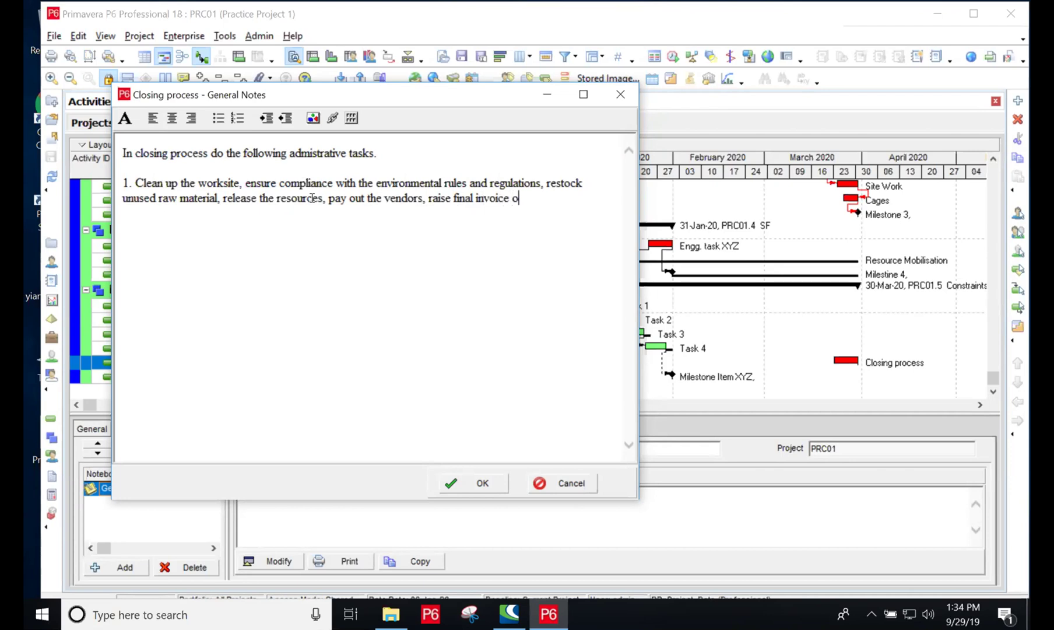
key(BackSpace)
text(to client, handover )
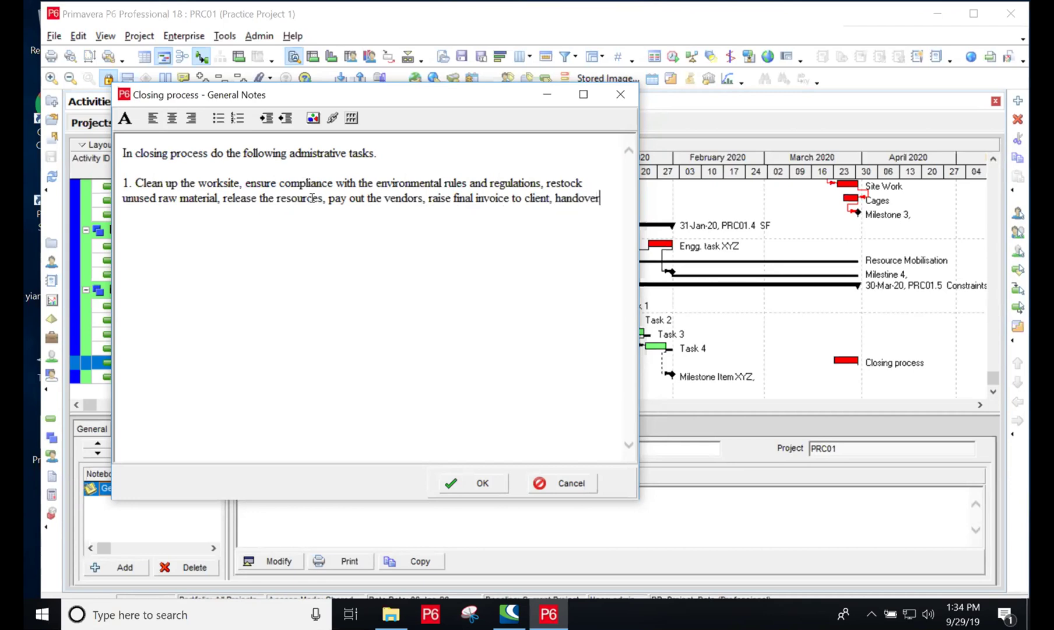
text(documents to client)
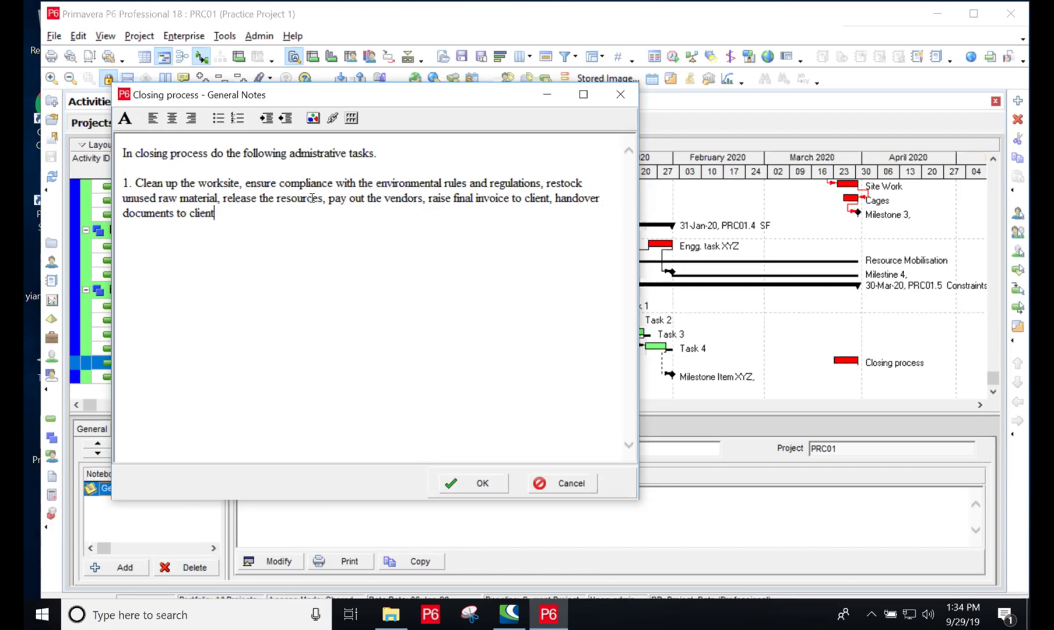
text(, etc)
click(468, 482)
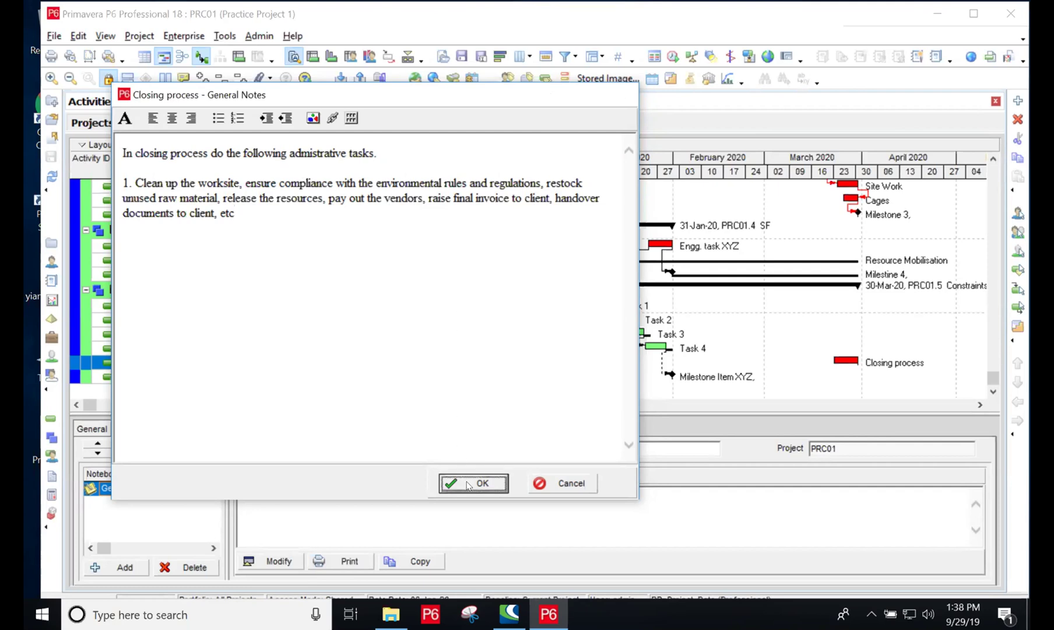
scroll(411, 504, down, 1)
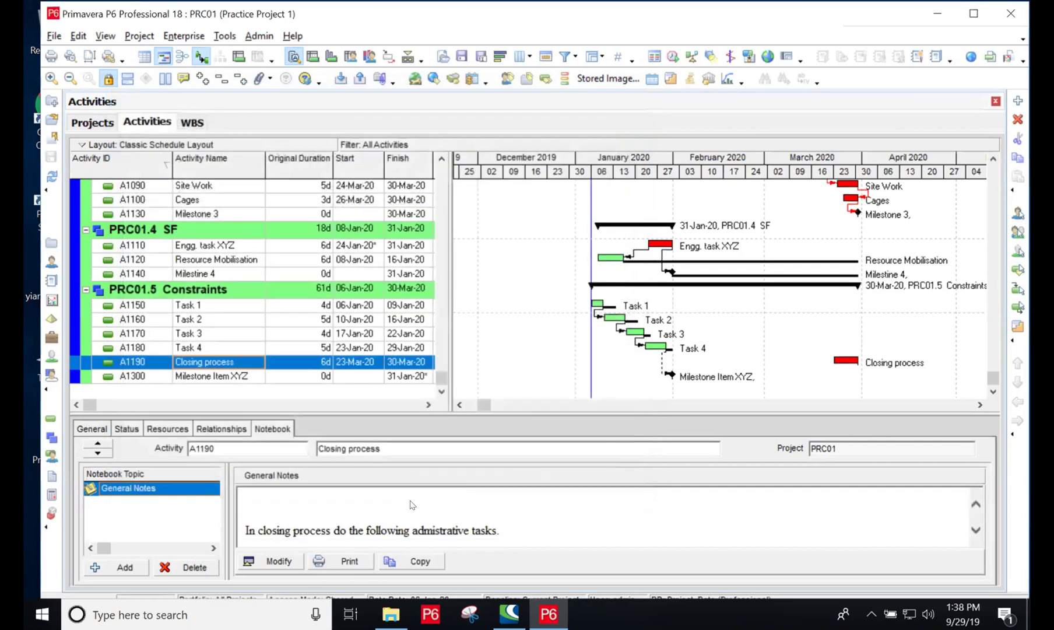
scroll(412, 504, down, 3)
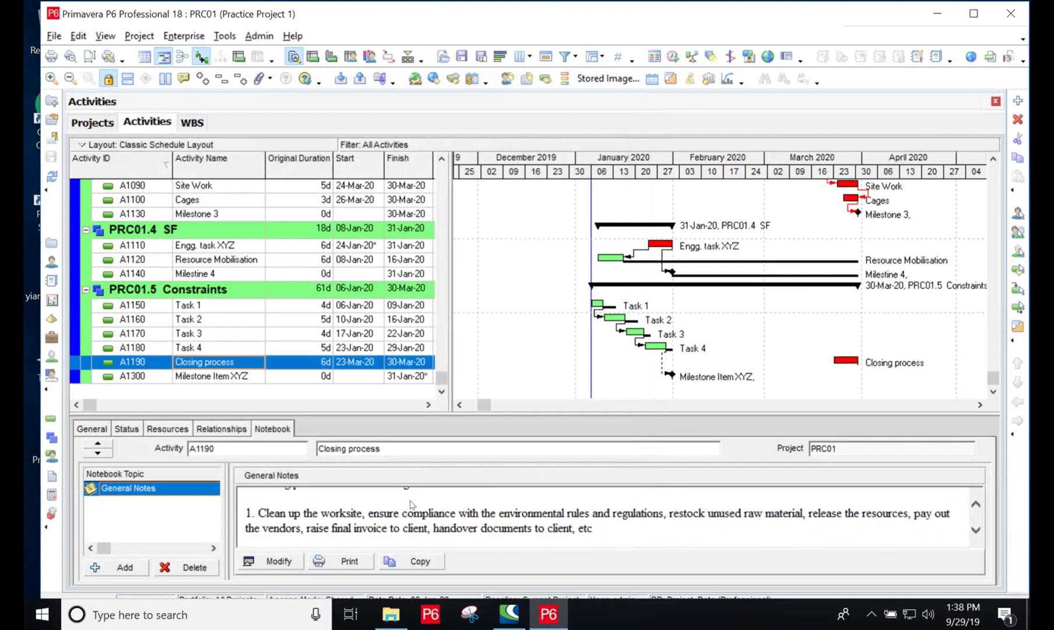
scroll(412, 505, up, 1)
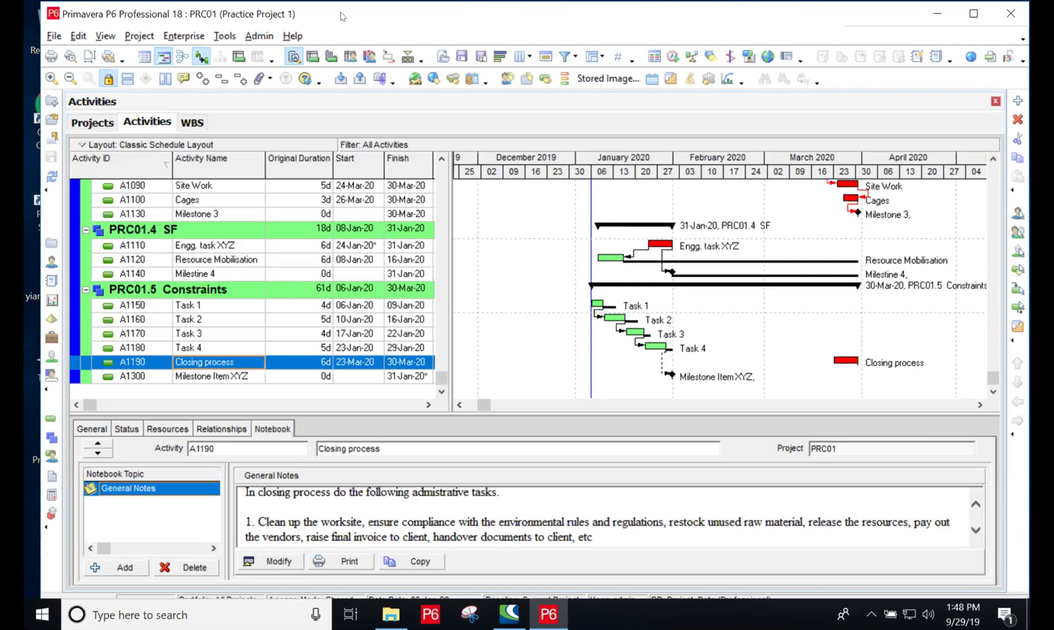
Step: Open the list of project file commands
click(55, 37)
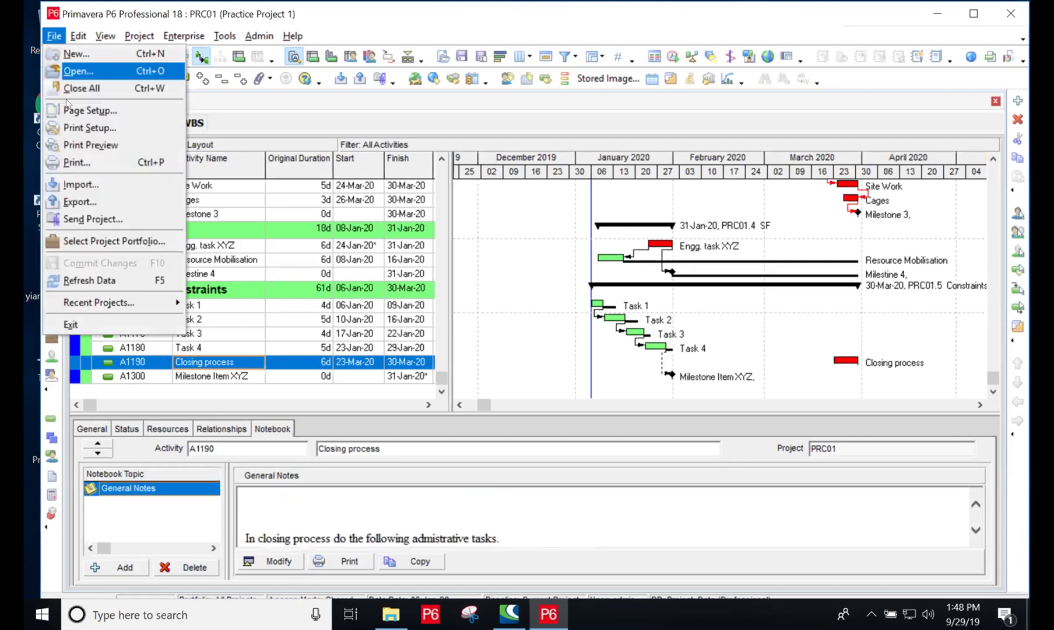